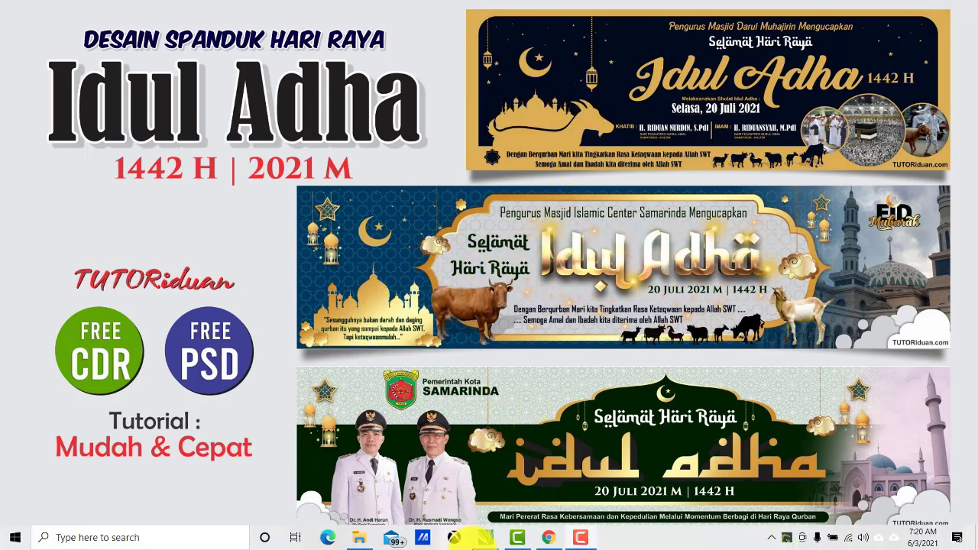
Bring up the TUTORiduan article and scroll to design 01's CDR and PSD download details
{"action": "left_click", "coordinate": [548, 538]}
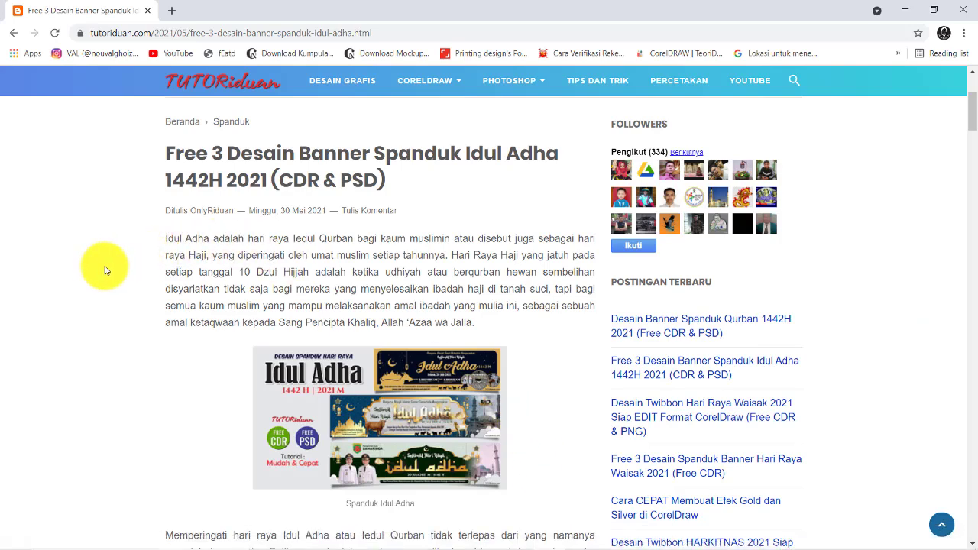
{"action": "scroll", "coordinate": [114, 260], "scroll_direction": "down", "scroll_amount": 3}
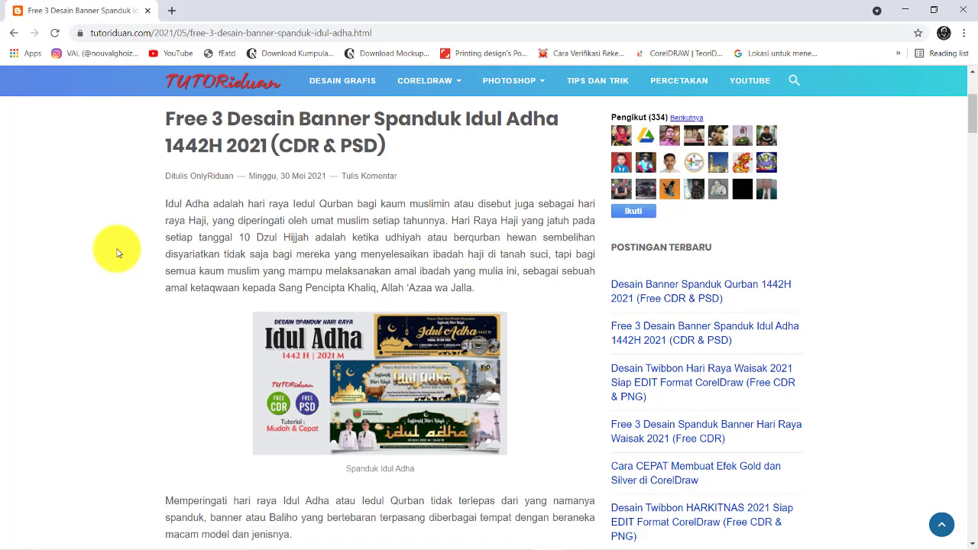
{"action": "scroll", "coordinate": [119, 252], "scroll_direction": "down", "scroll_amount": 3}
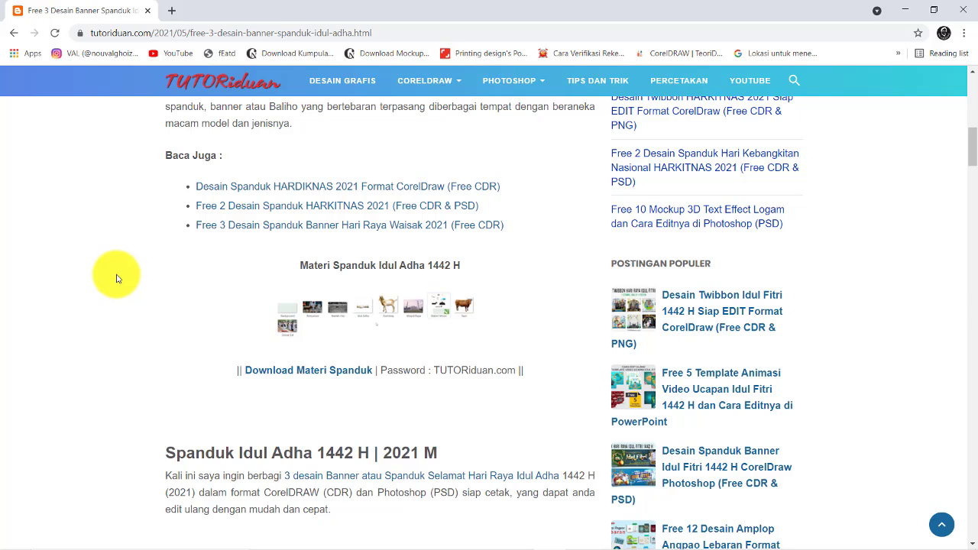
{"action": "scroll", "coordinate": [114, 275], "scroll_direction": "down", "scroll_amount": 3}
{"action": "scroll", "coordinate": [114, 267], "scroll_direction": "down", "scroll_amount": 3}
{"action": "scroll", "coordinate": [114, 267], "scroll_direction": "down", "scroll_amount": 2}
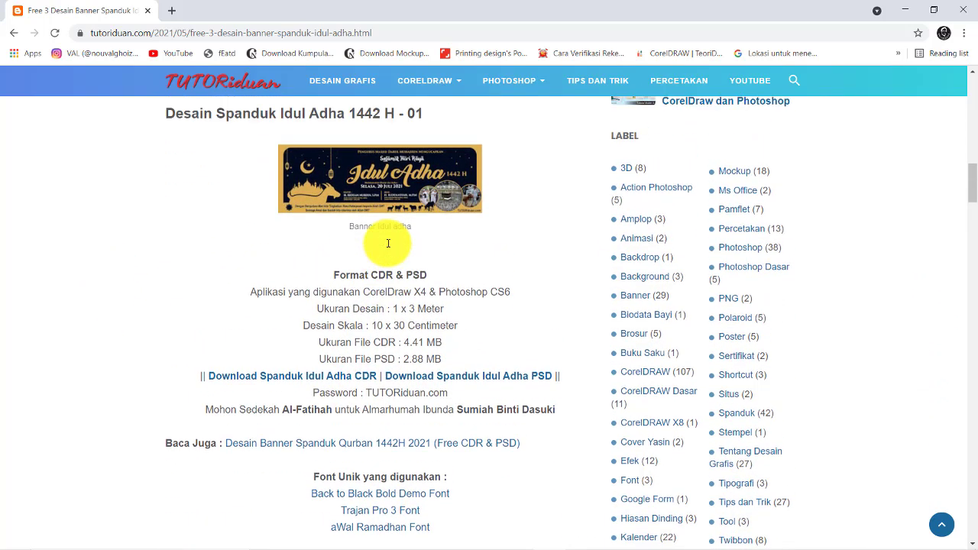
{"action": "scroll", "coordinate": [363, 218], "scroll_direction": "up", "scroll_amount": 1}
{"action": "scroll", "coordinate": [336, 229], "scroll_direction": "down", "scroll_amount": 1}
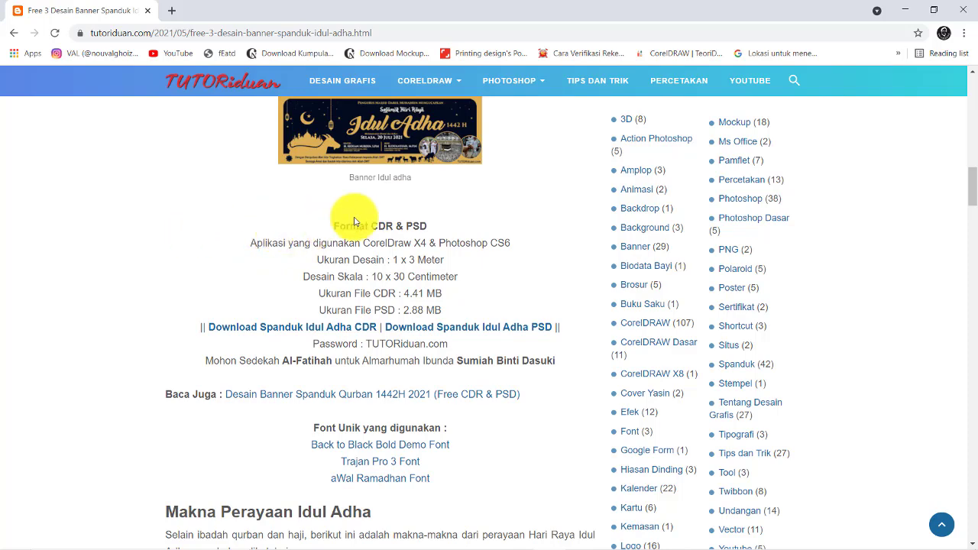
{"action": "scroll", "coordinate": [340, 197], "scroll_direction": "down", "scroll_amount": 1}
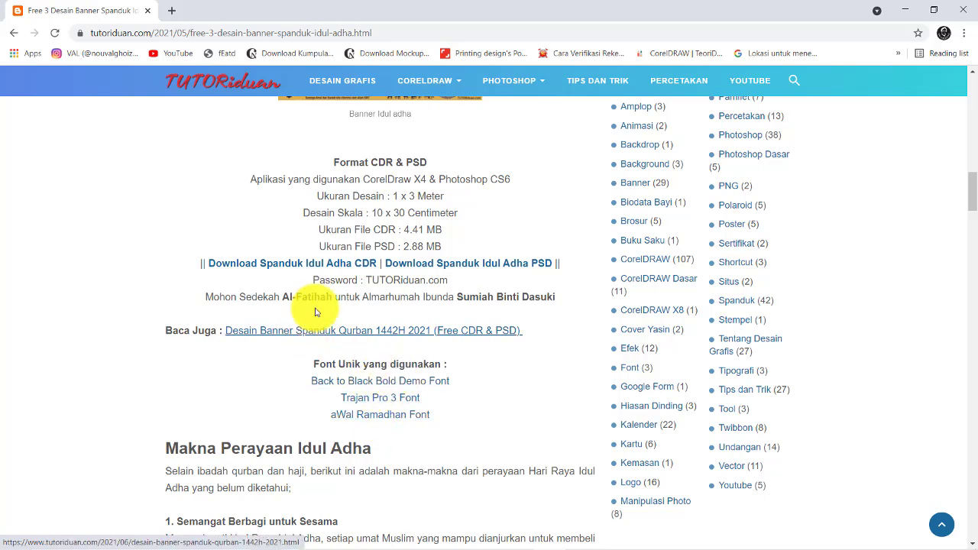
{"action": "scroll", "coordinate": [377, 225], "scroll_direction": "up", "scroll_amount": 1}
Scroll past design 02 to 'Desain Spanduk Idul Adha 1442 H - 03' with its 7.33 MB CDR download
{"action": "scroll", "coordinate": [378, 225], "scroll_direction": "up", "scroll_amount": 2}
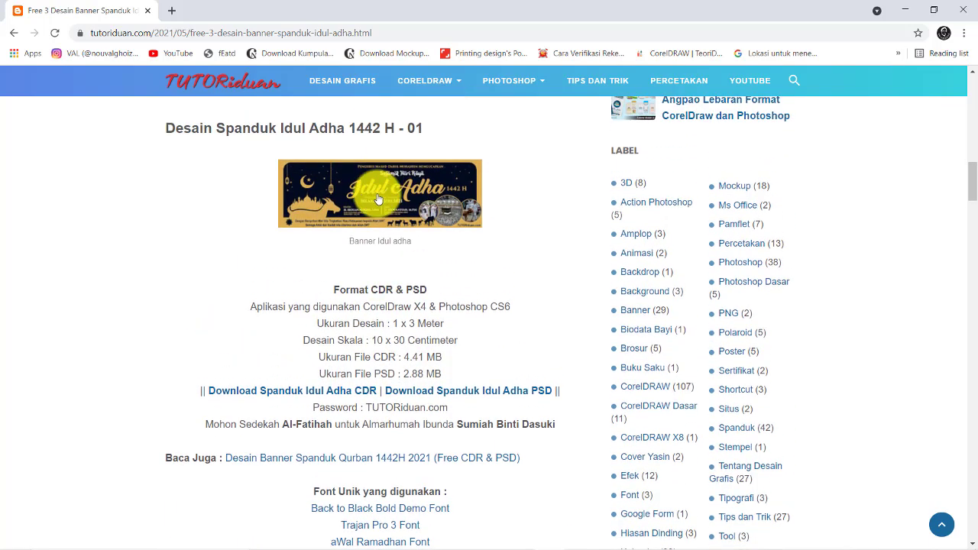
{"action": "scroll", "coordinate": [367, 257], "scroll_direction": "down", "scroll_amount": 5}
{"action": "scroll", "coordinate": [366, 258], "scroll_direction": "down", "scroll_amount": 3}
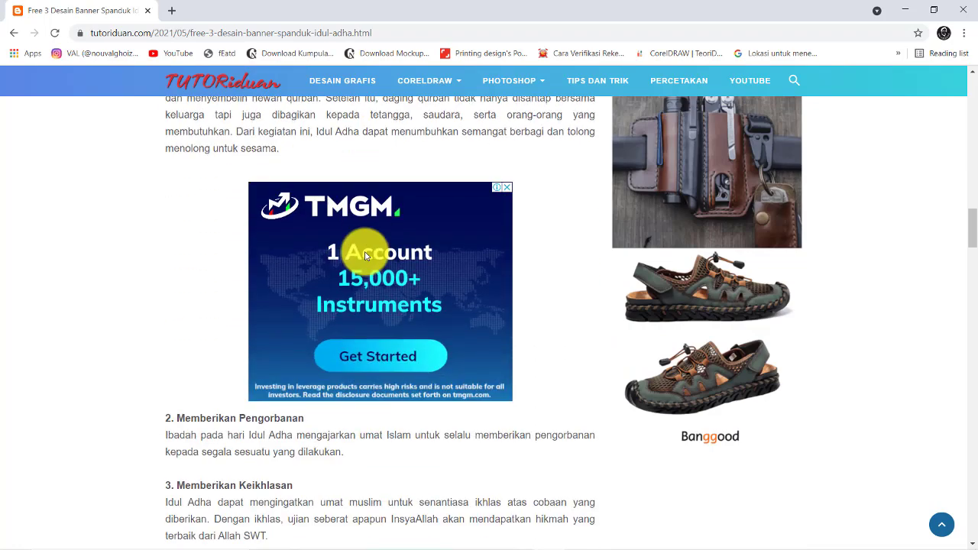
{"action": "scroll", "coordinate": [366, 258], "scroll_direction": "down", "scroll_amount": 3}
{"action": "scroll", "coordinate": [366, 257], "scroll_direction": "down", "scroll_amount": 4}
{"action": "scroll", "coordinate": [366, 257], "scroll_direction": "down", "scroll_amount": 2}
{"action": "scroll", "coordinate": [366, 257], "scroll_direction": "down", "scroll_amount": 1}
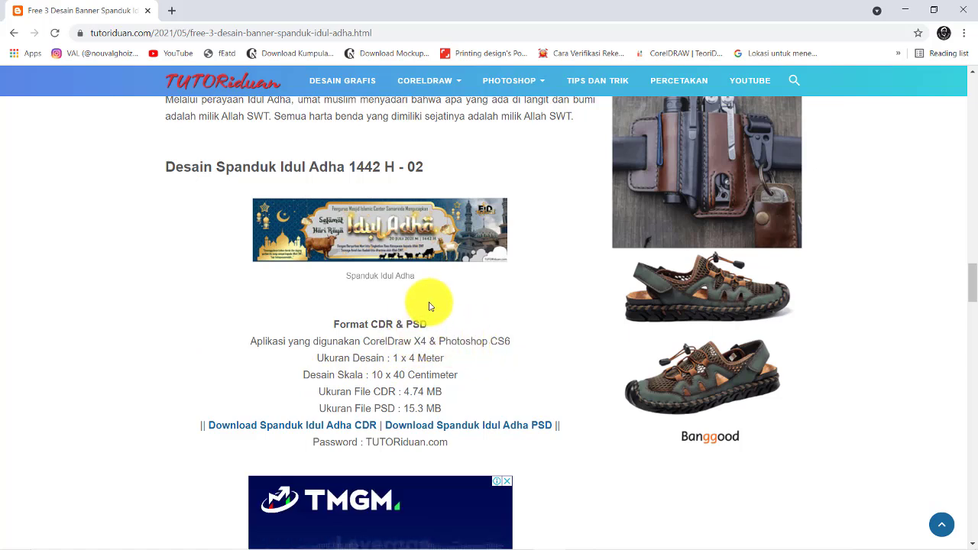
{"action": "scroll", "coordinate": [429, 306], "scroll_direction": "down", "scroll_amount": 2}
{"action": "scroll", "coordinate": [429, 306], "scroll_direction": "down", "scroll_amount": 3}
{"action": "scroll", "coordinate": [429, 307], "scroll_direction": "down", "scroll_amount": 2}
{"action": "scroll", "coordinate": [430, 307], "scroll_direction": "down", "scroll_amount": 1}
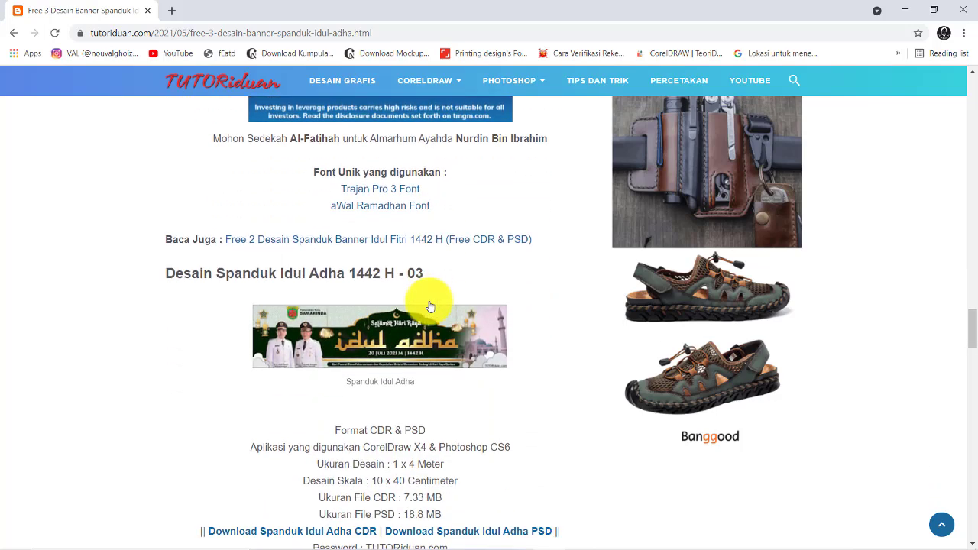
{"action": "scroll", "coordinate": [431, 306], "scroll_direction": "down", "scroll_amount": 3}
{"action": "scroll", "coordinate": [430, 302], "scroll_direction": "up", "scroll_amount": 1}
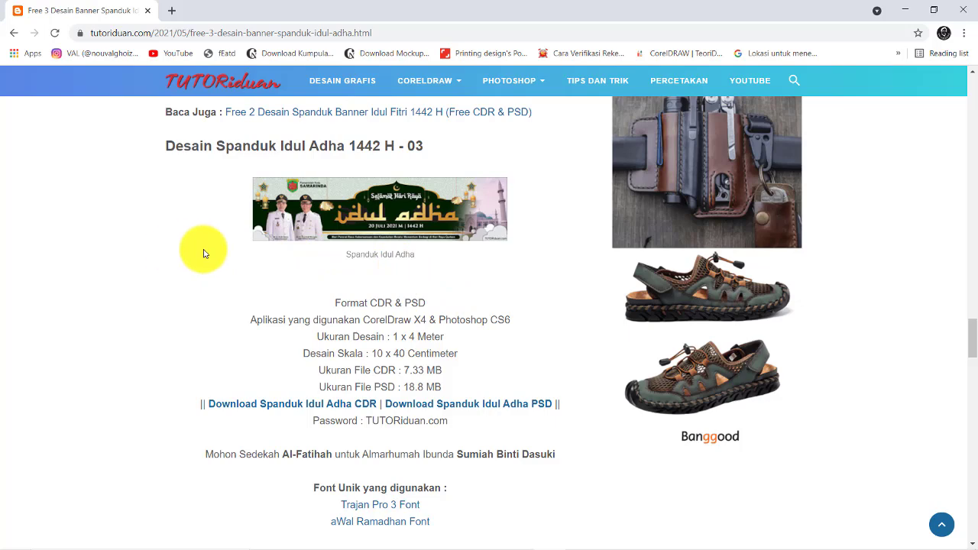
Scroll through the 1440 H, 1439 H and 1438 H banner sections and back up
{"action": "scroll", "coordinate": [252, 248], "scroll_direction": "down", "scroll_amount": 6}
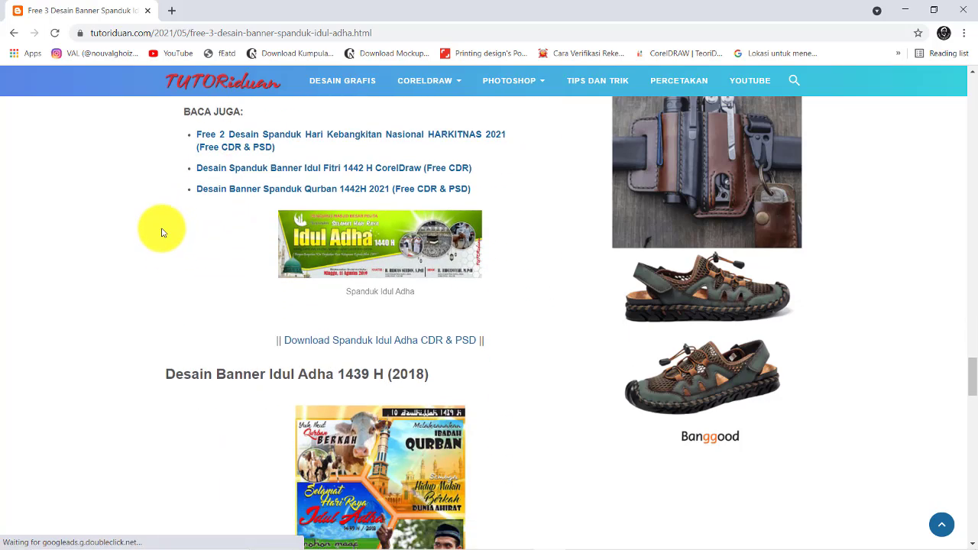
{"action": "scroll", "coordinate": [162, 232], "scroll_direction": "up", "scroll_amount": 1}
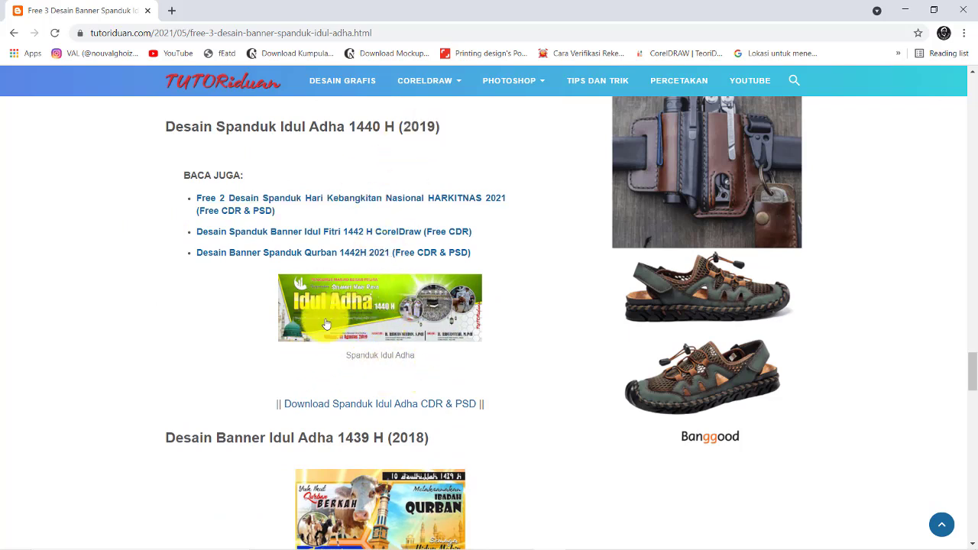
{"action": "scroll", "coordinate": [412, 321], "scroll_direction": "down", "scroll_amount": 1}
{"action": "scroll", "coordinate": [418, 321], "scroll_direction": "down", "scroll_amount": 1}
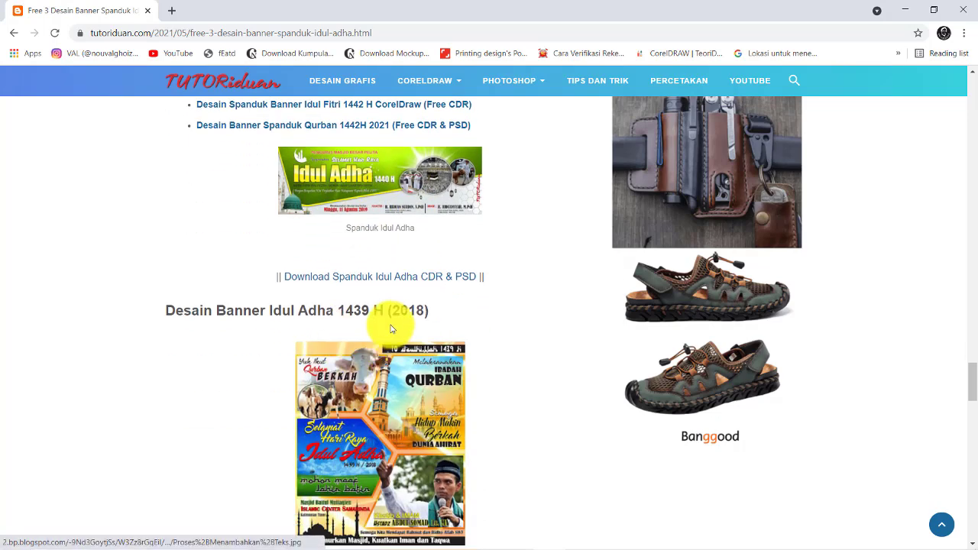
{"action": "scroll", "coordinate": [397, 329], "scroll_direction": "down", "scroll_amount": 1}
{"action": "scroll", "coordinate": [397, 329], "scroll_direction": "down", "scroll_amount": 1}
{"action": "scroll", "coordinate": [371, 315], "scroll_direction": "down", "scroll_amount": 3}
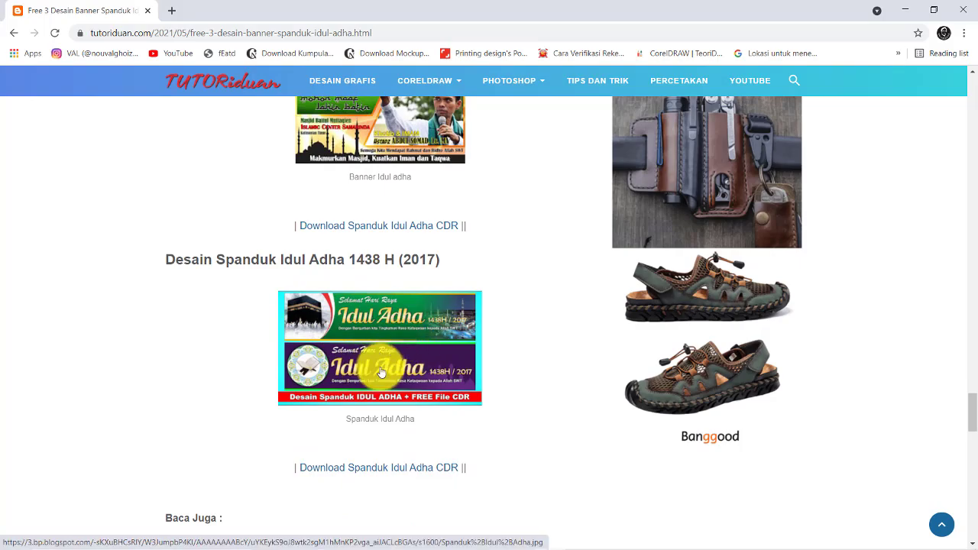
{"action": "scroll", "coordinate": [459, 349], "scroll_direction": "up", "scroll_amount": 3}
{"action": "scroll", "coordinate": [471, 349], "scroll_direction": "up", "scroll_amount": 2}
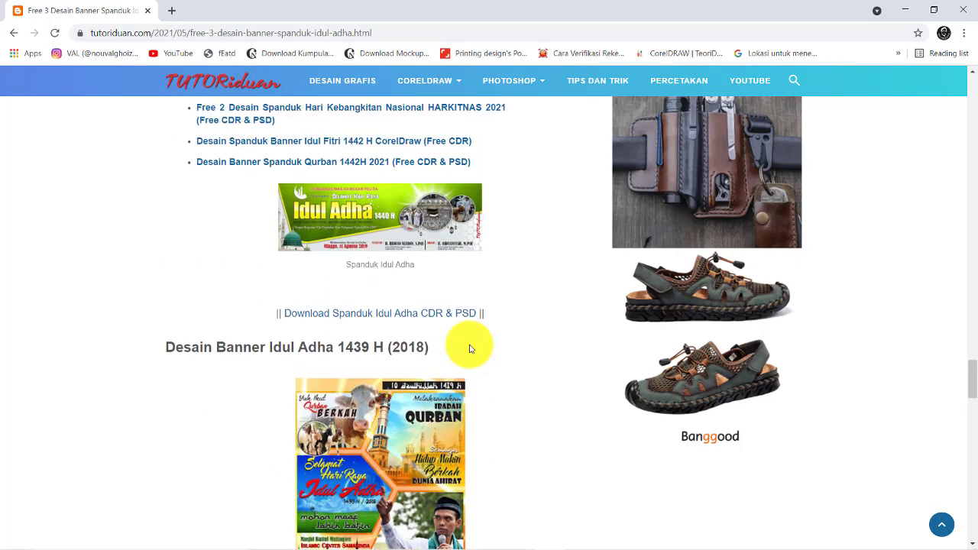
{"action": "scroll", "coordinate": [469, 345], "scroll_direction": "up", "scroll_amount": 4}
{"action": "scroll", "coordinate": [470, 344], "scroll_direction": "up", "scroll_amount": 5}
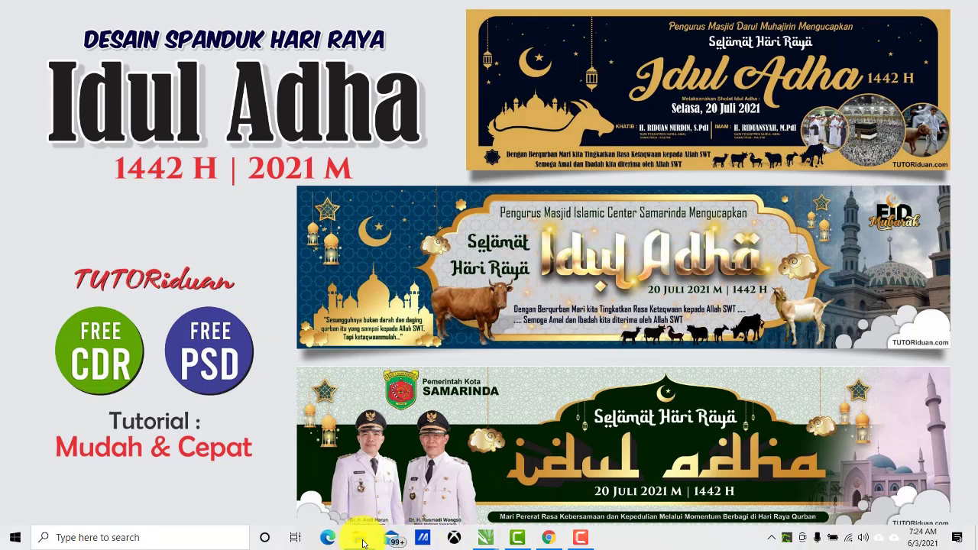
Open the Materi Spanduk folder of banner materials from the taskbar
{"action": "left_click", "coordinate": [363, 542]}
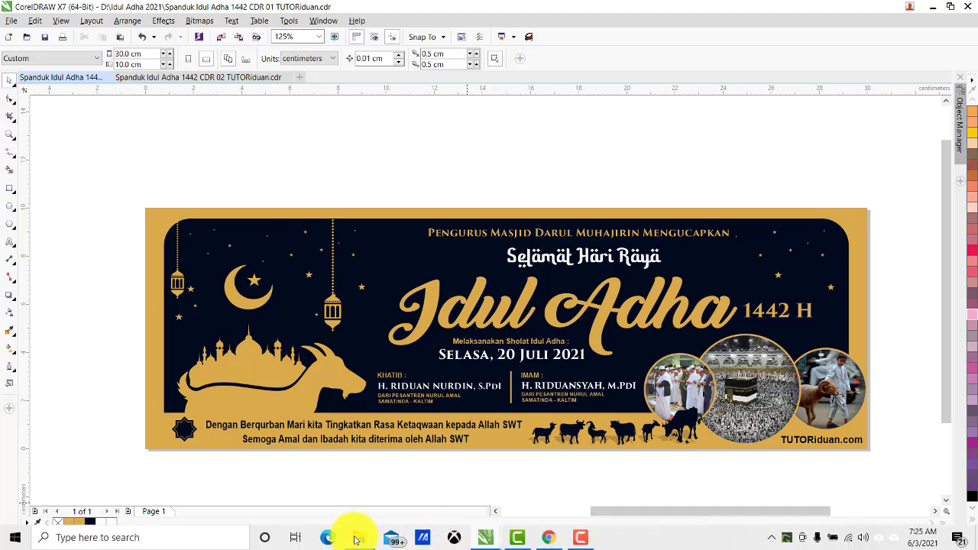
Open Materi Vector.cdr, dismiss the update notice, and review the CDR 01 and CDR 02 banner pages
{"action": "left_click", "coordinate": [360, 540]}
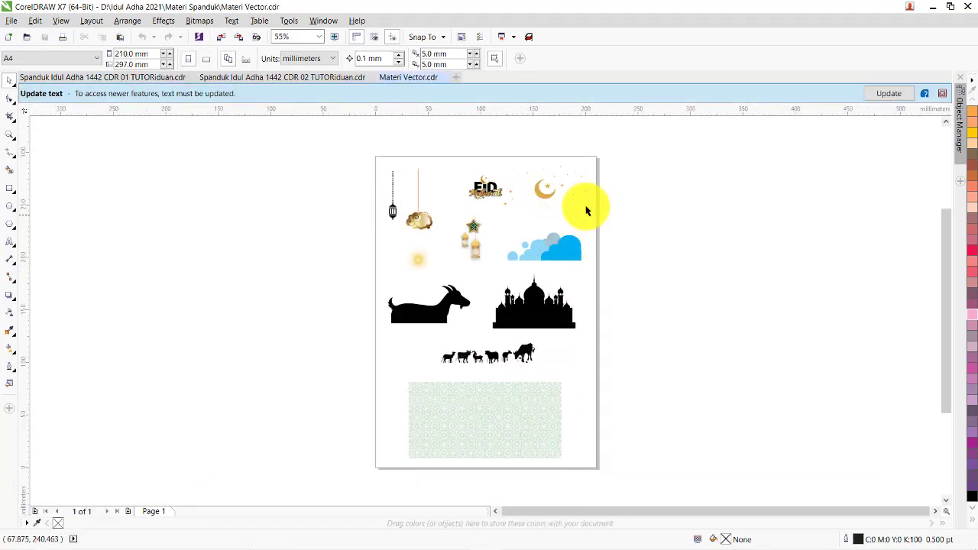
{"action": "left_click", "coordinate": [949, 95]}
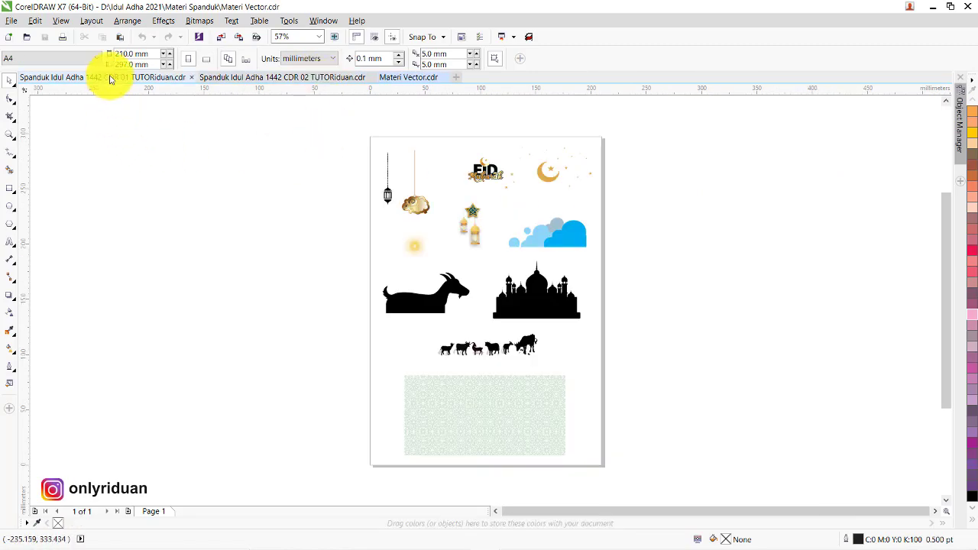
{"action": "left_click", "coordinate": [109, 80]}
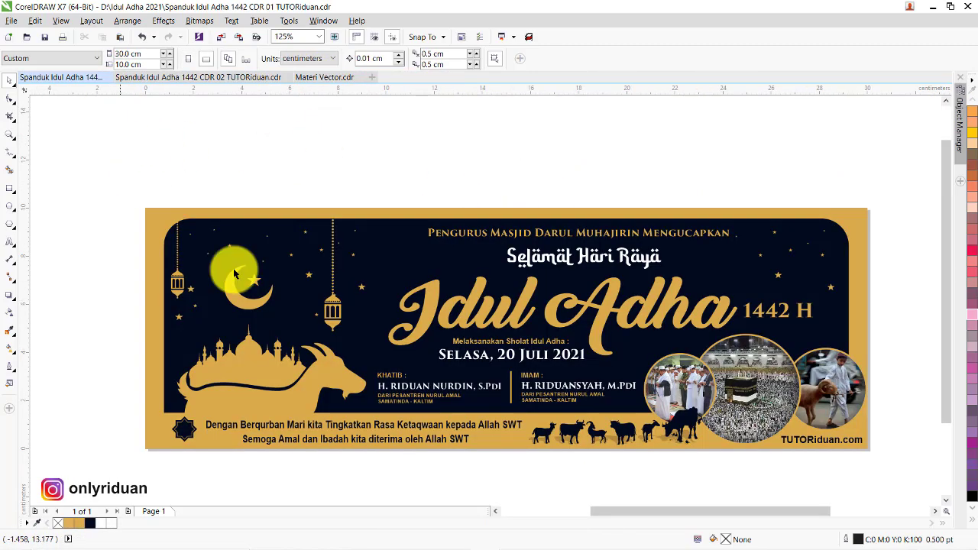
{"action": "left_click", "coordinate": [222, 80]}
{"action": "left_click", "coordinate": [155, 512]}
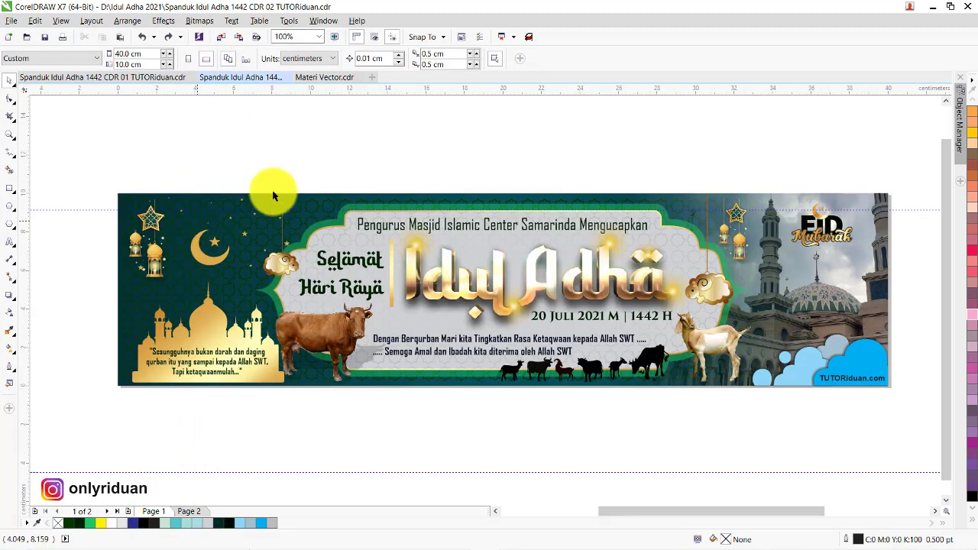
{"action": "left_click", "coordinate": [189, 512]}
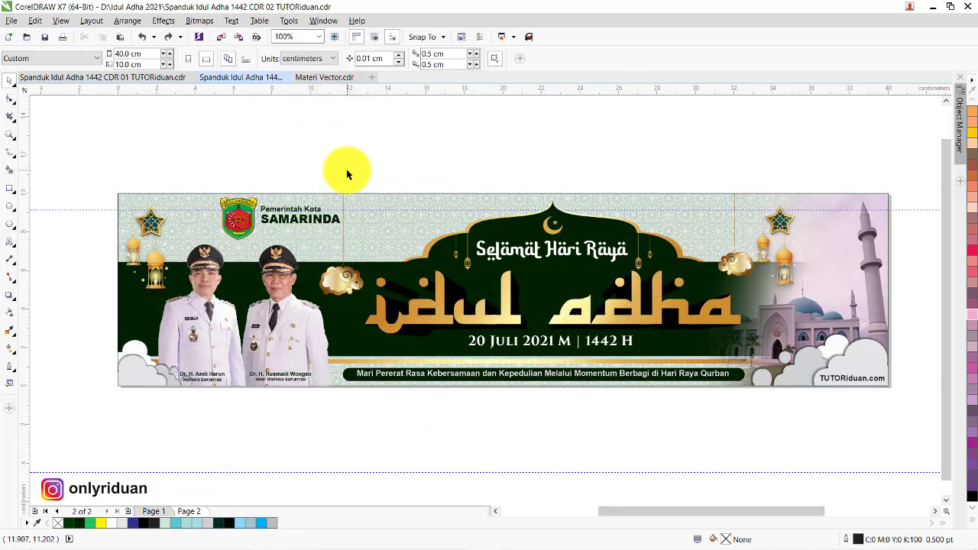
{"action": "left_click", "coordinate": [104, 78]}
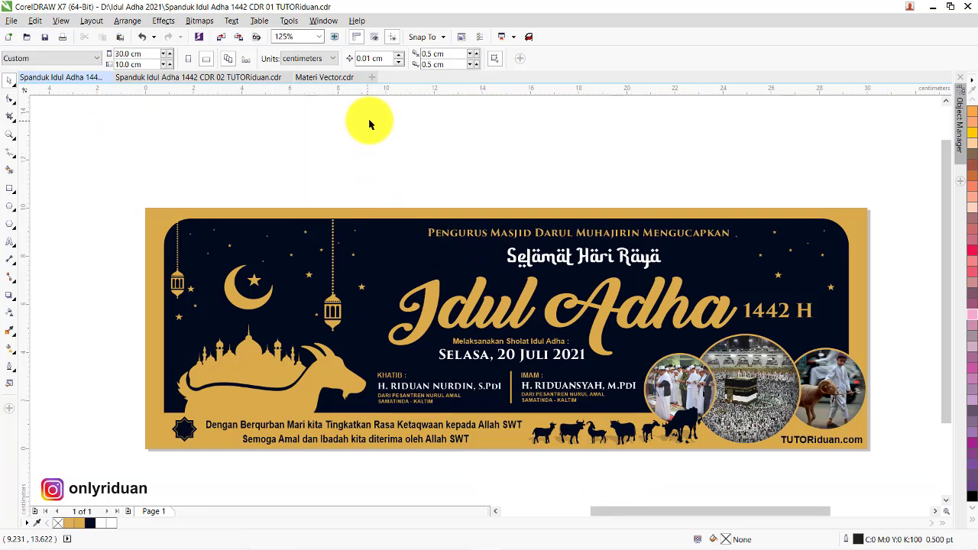
Create a new document in centimetres with a 30 × 10 cm page
{"action": "left_click", "coordinate": [372, 79]}
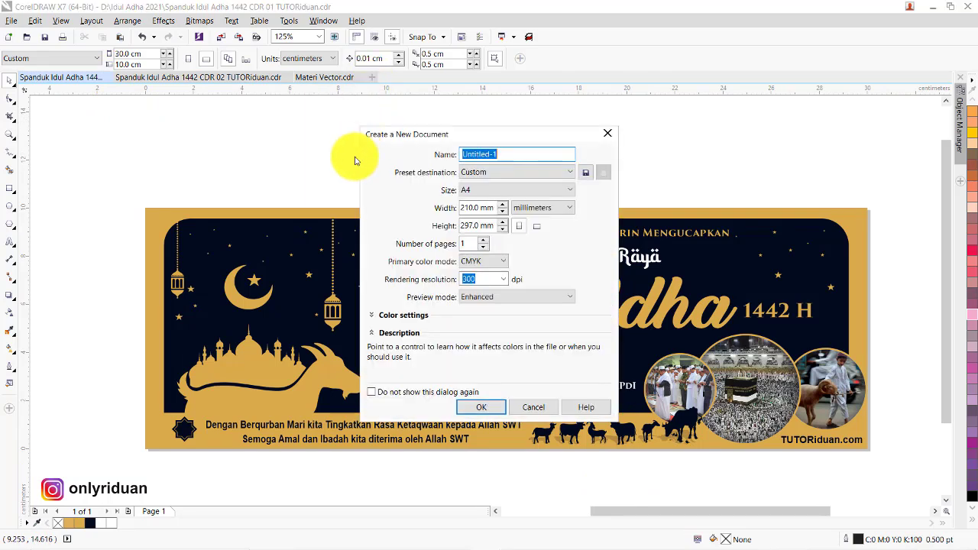
{"action": "left_click", "coordinate": [517, 208]}
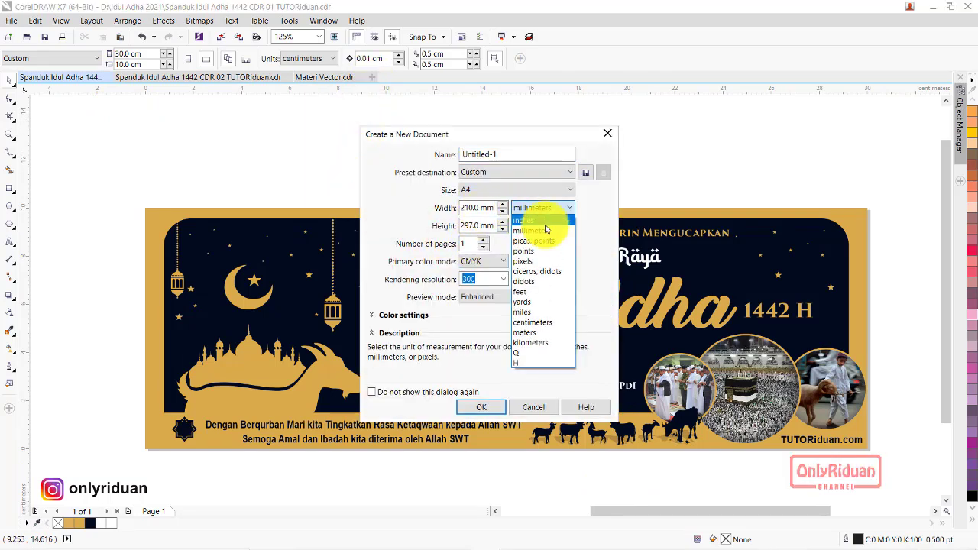
{"action": "left_click", "coordinate": [530, 324]}
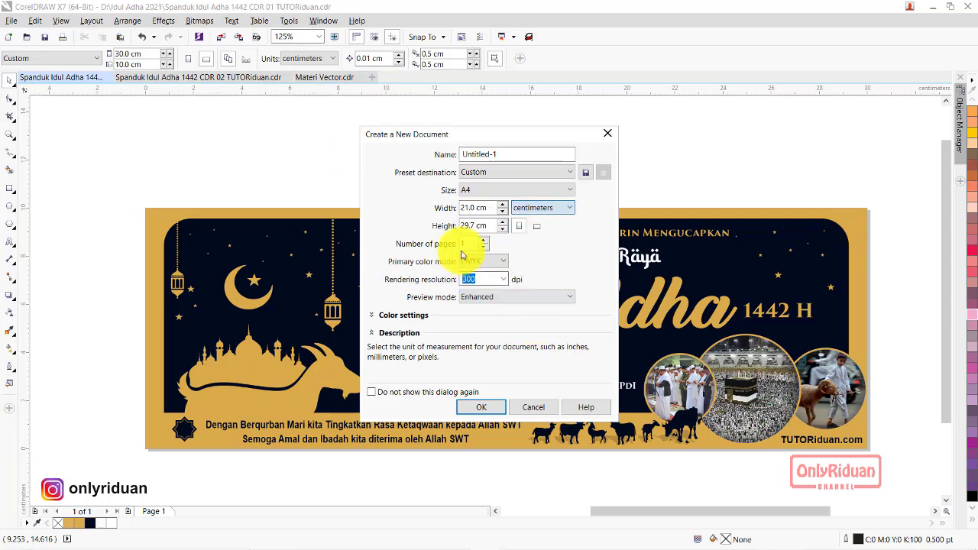
{"action": "double_click", "coordinate": [474, 207]}
{"action": "type", "text": "30"}
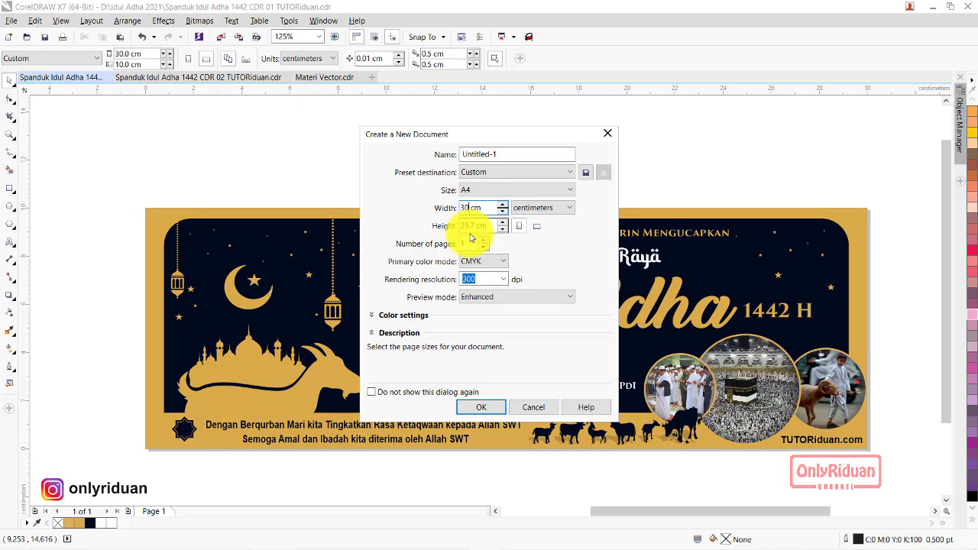
{"action": "key", "text": "Tab"}
{"action": "type", "text": "10"}
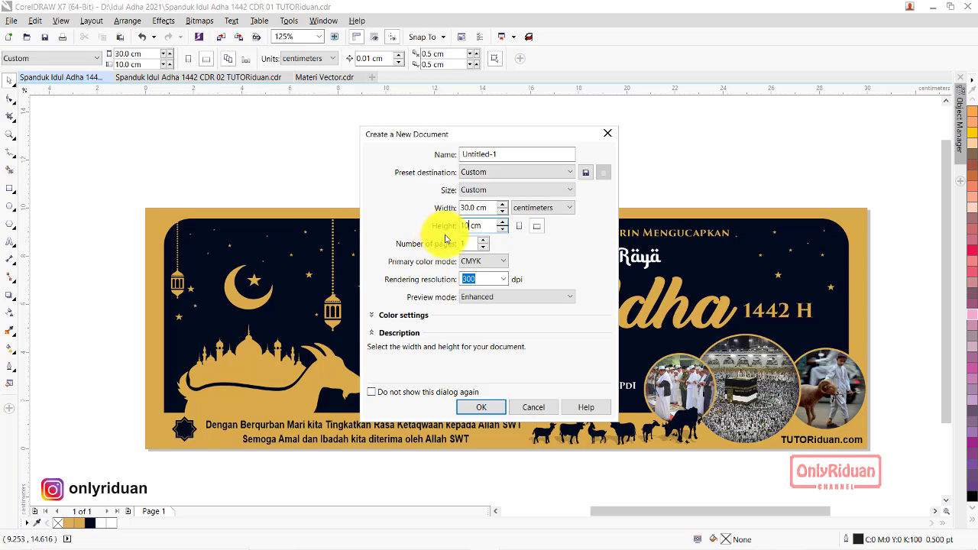
{"action": "double_click", "coordinate": [469, 223]}
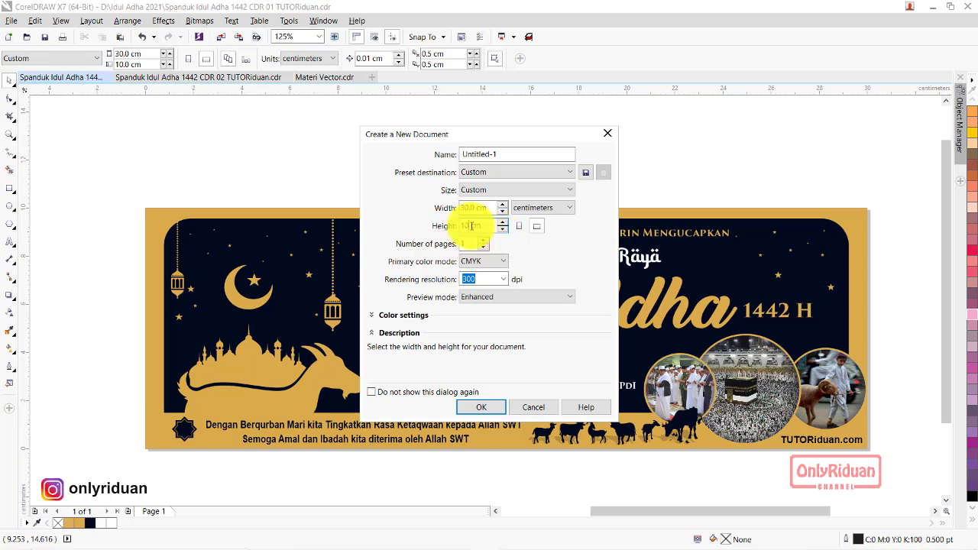
{"action": "type", "text": "1"}
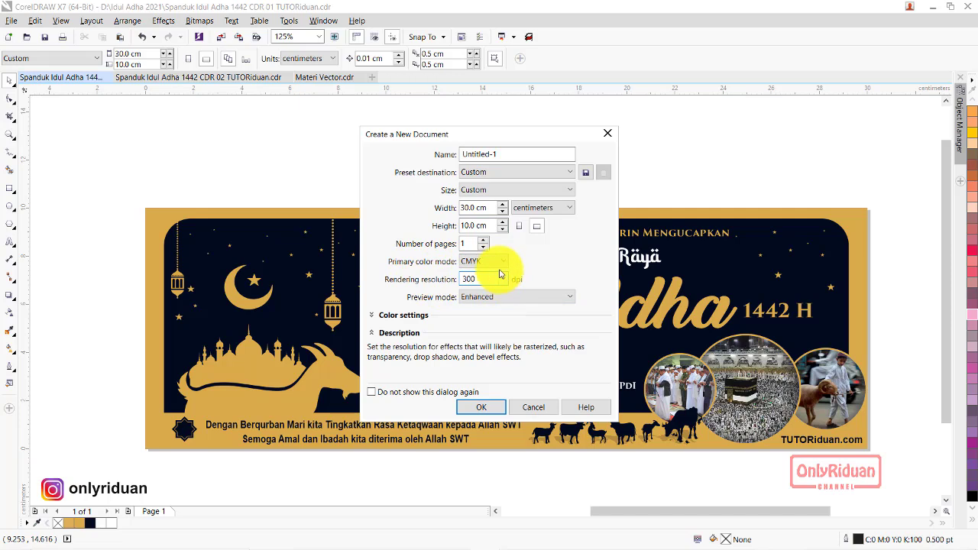
{"action": "left_click", "coordinate": [479, 409]}
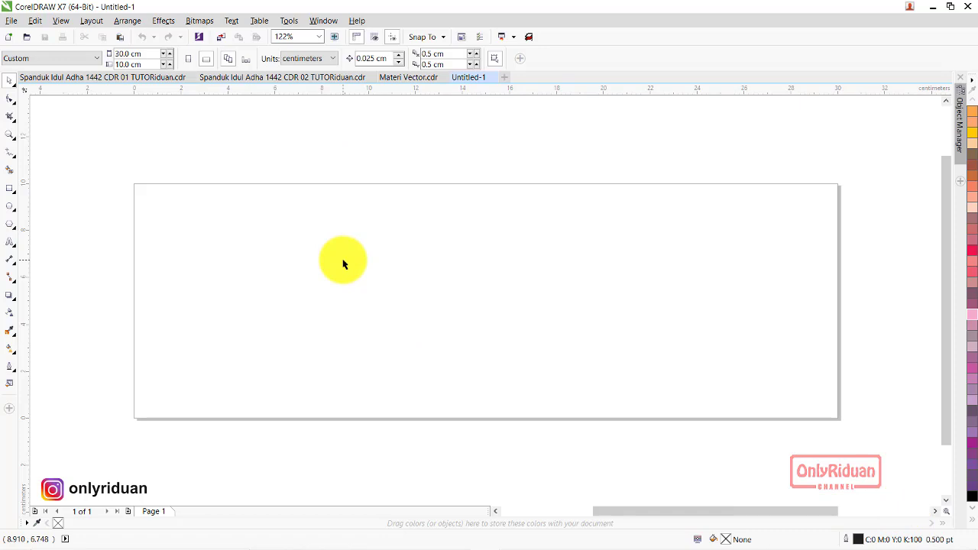
Add a page-sized 30 × 10 cm rectangle filled orange (C:0 M:40 Y:80 K:0)
{"action": "double_click", "coordinate": [10, 190]}
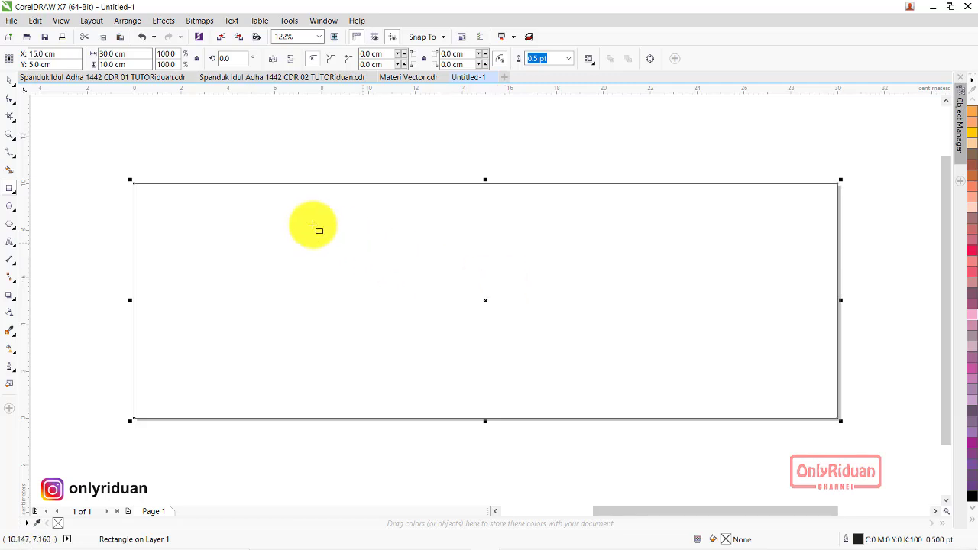
{"action": "left_click", "coordinate": [9, 80]}
{"action": "left_click", "coordinate": [407, 245]}
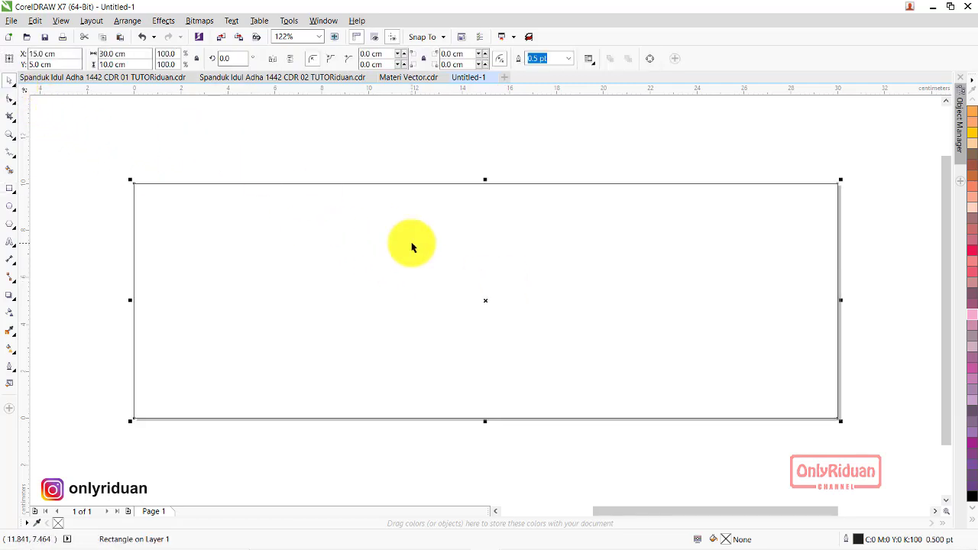
{"action": "left_click", "coordinate": [972, 115]}
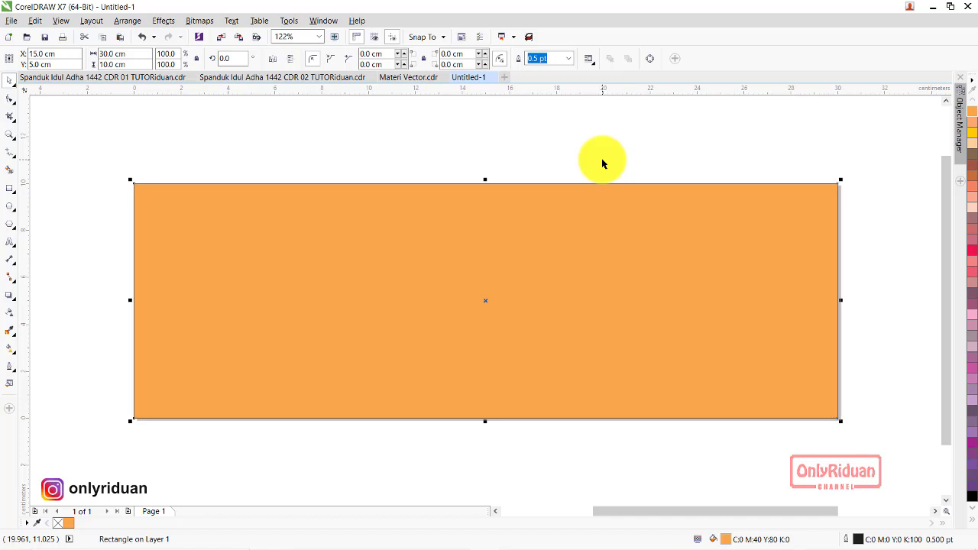
{"action": "left_click", "coordinate": [111, 78]}
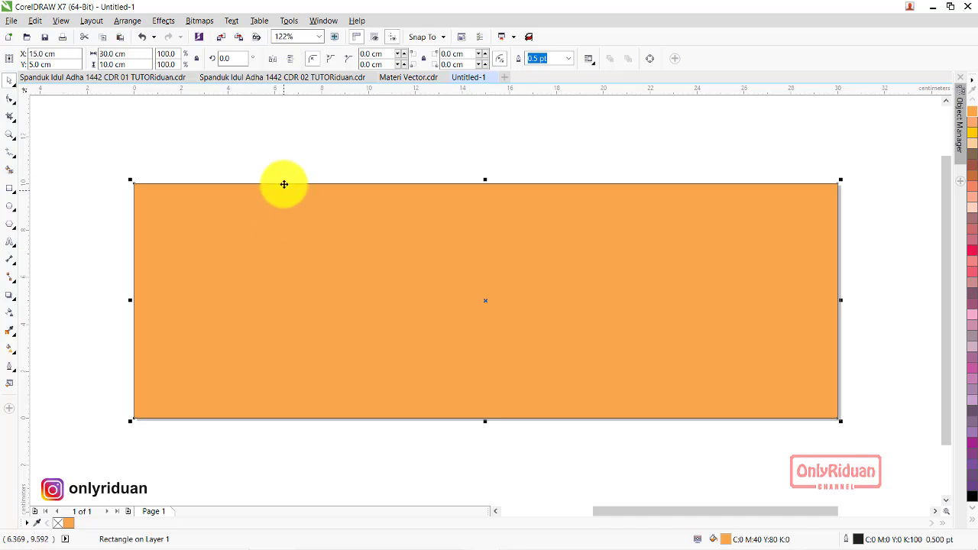
{"action": "left_click", "coordinate": [294, 153]}
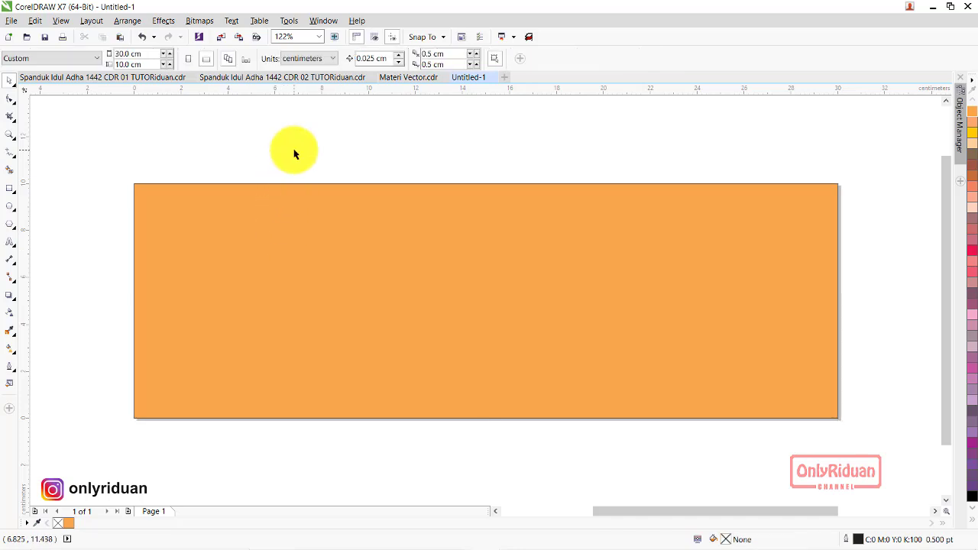
{"action": "left_click", "coordinate": [10, 188]}
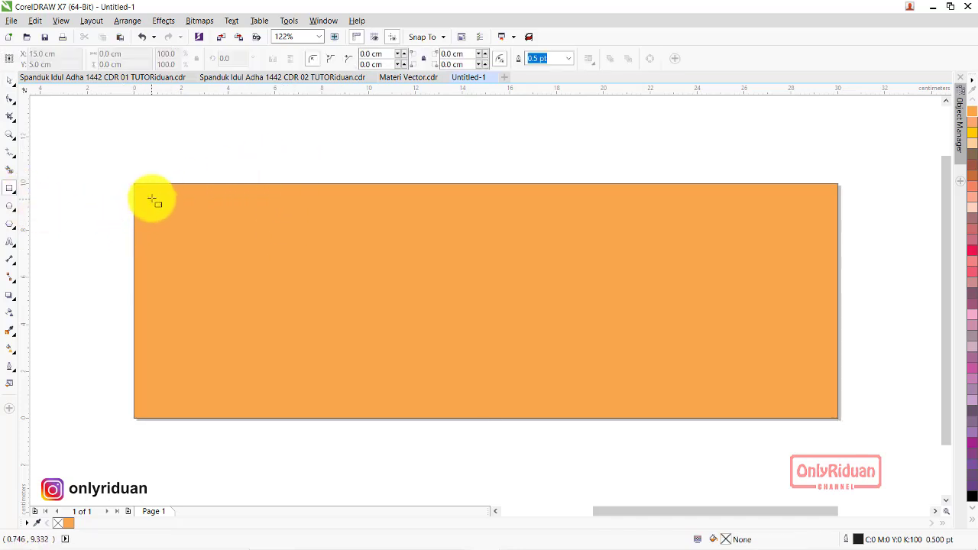
Draw a 28.5 × 7.86 cm inset rectangle with its top-left and top-right corners rounded 1.0 cm
{"action": "mouse_move", "coordinate": [153, 198]}
{"action": "left_mouse_down"}
{"action": "mouse_move", "coordinate": [796, 403]}
{"action": "mouse_move", "coordinate": [826, 389]}
{"action": "mouse_move", "coordinate": [823, 382]}
{"action": "left_mouse_up"}
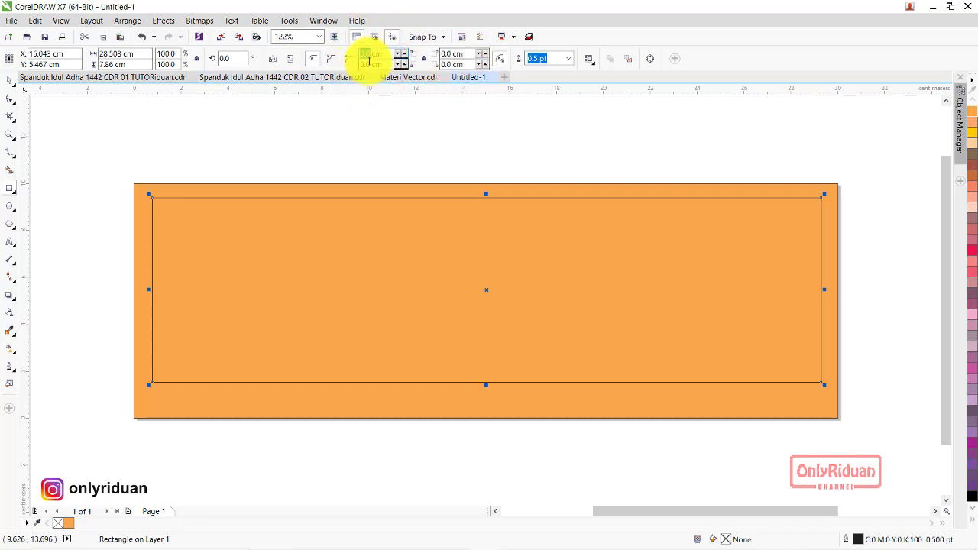
{"action": "type", "text": "1"}
{"action": "key", "text": "Return"}
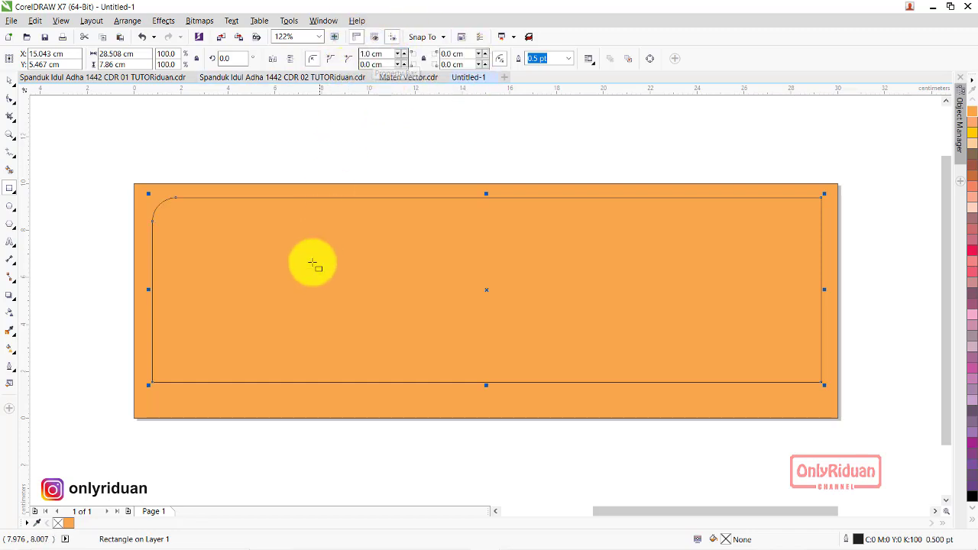
{"action": "left_click", "coordinate": [451, 53]}
{"action": "type", "text": "1"}
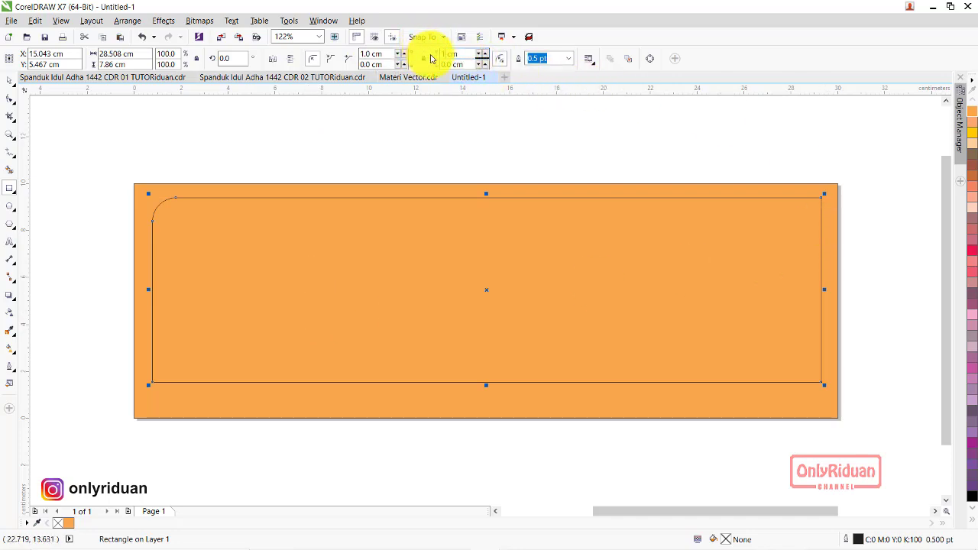
{"action": "key", "text": "Return"}
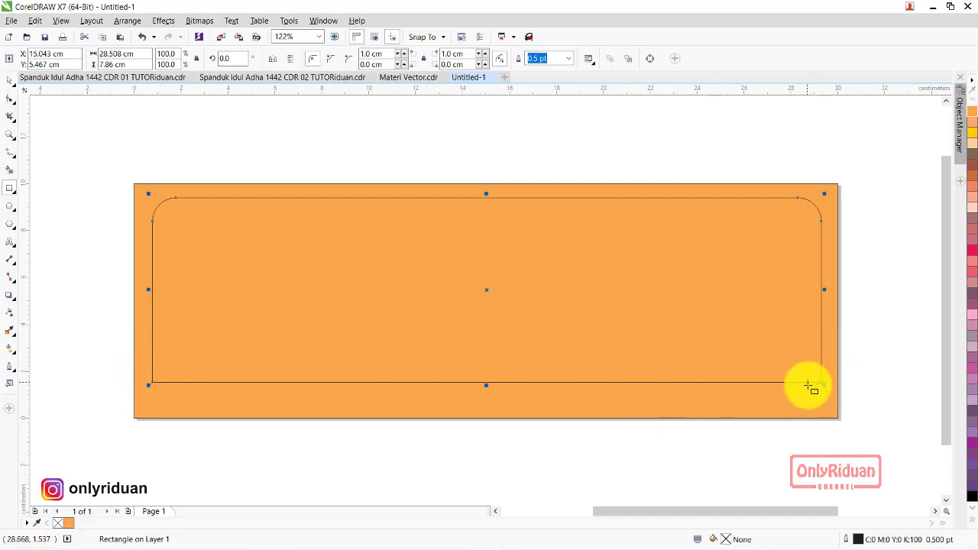
Fill the inner rounded panel with a navy swatch from the expanded palette
{"action": "left_click", "coordinate": [9, 80]}
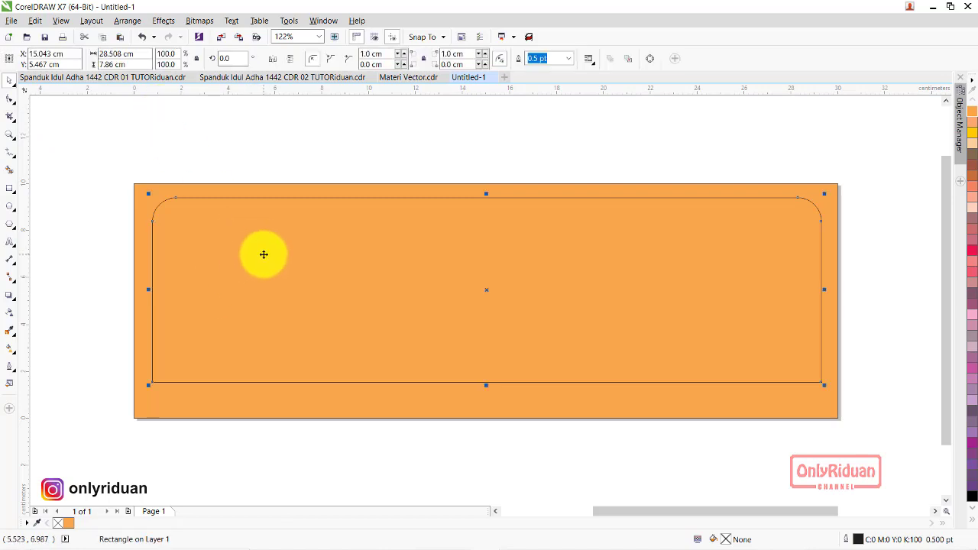
{"action": "left_click", "coordinate": [972, 522]}
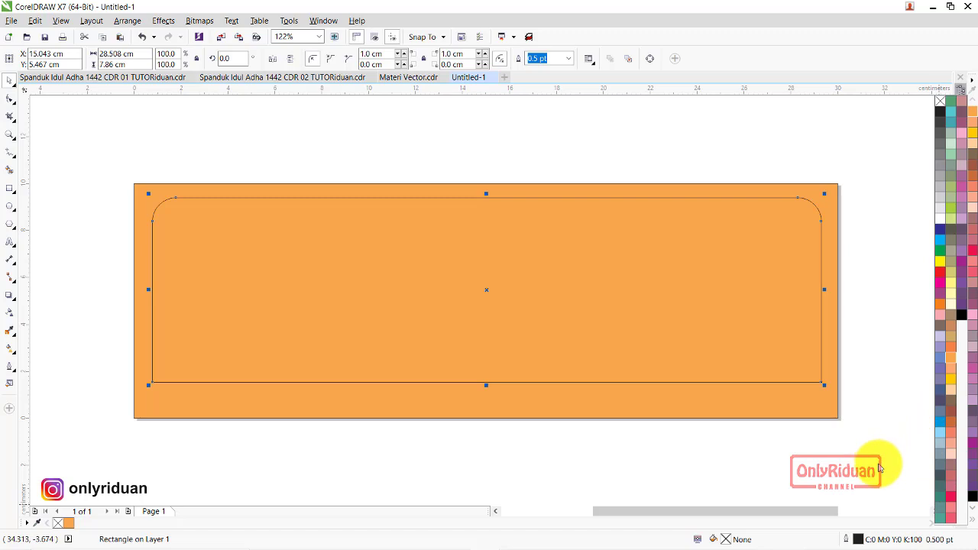
{"action": "left_click", "coordinate": [940, 229]}
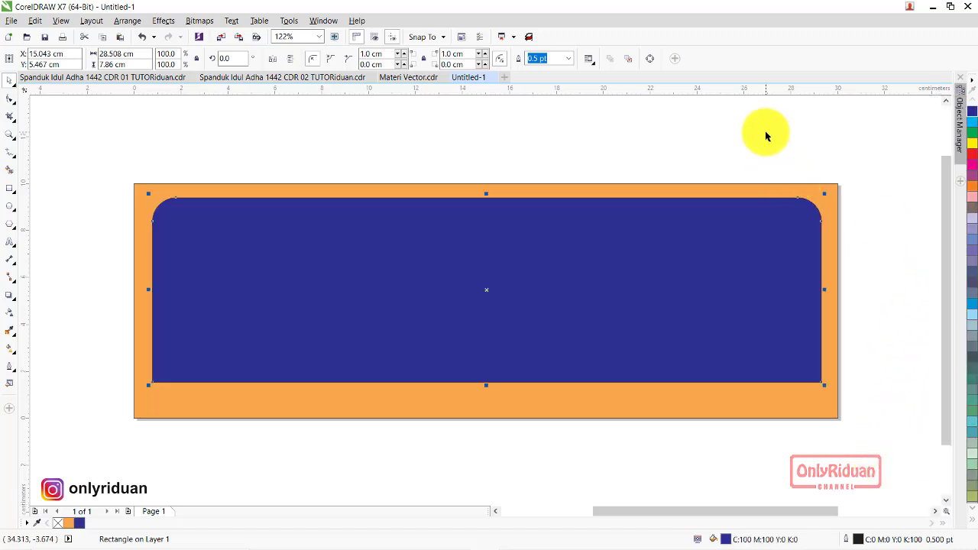
{"action": "left_click", "coordinate": [520, 159]}
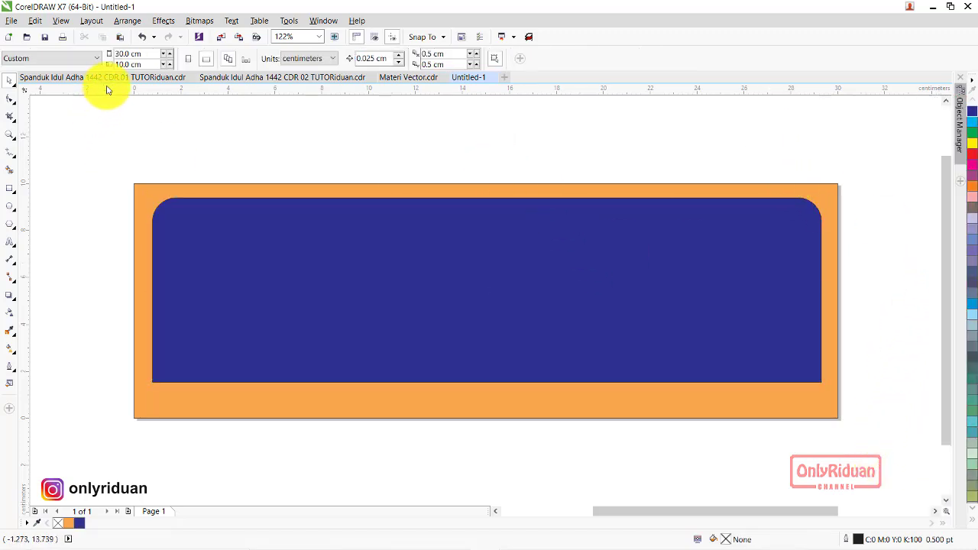
In the CDR 01 banner, fill a small new square with the background's sampled dark navy
{"action": "left_click", "coordinate": [109, 79]}
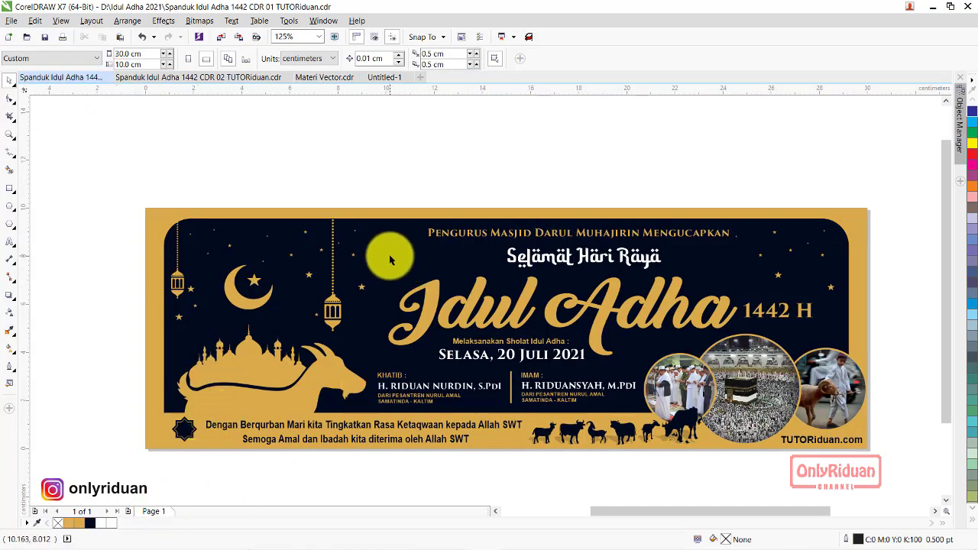
{"action": "left_click", "coordinate": [10, 188]}
{"action": "left_click_drag", "start_coordinate": [339, 139], "coordinate": [383, 191]}
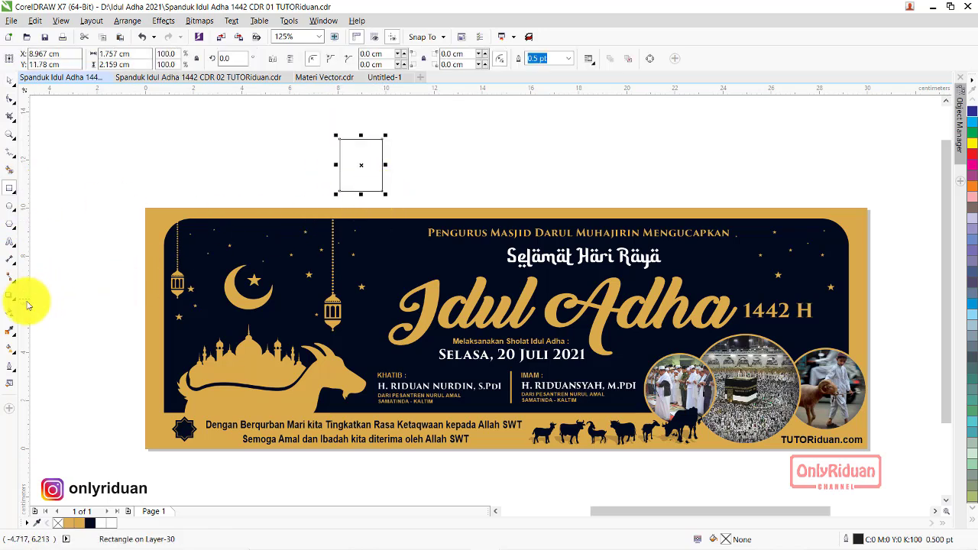
{"action": "left_click", "coordinate": [14, 328]}
{"action": "left_click", "coordinate": [389, 256]}
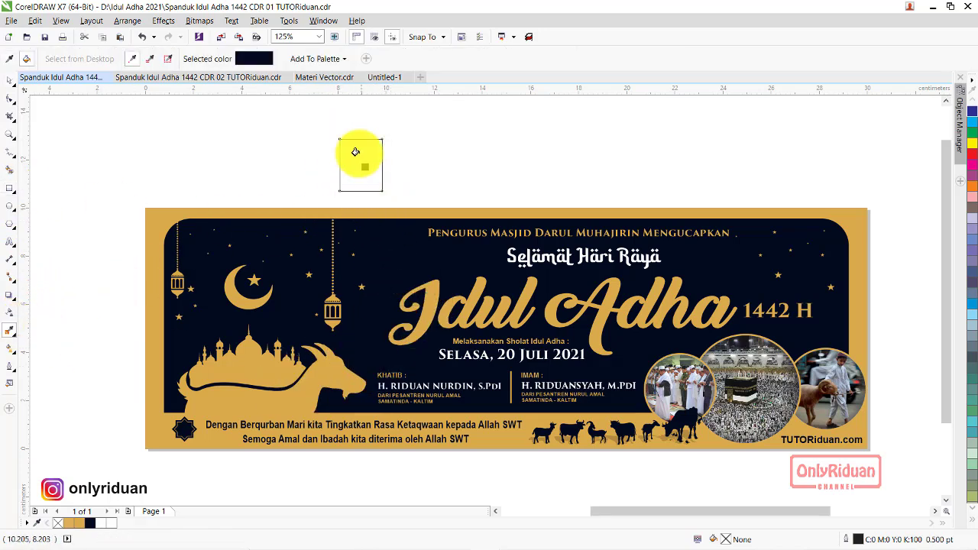
{"action": "left_click", "coordinate": [355, 162]}
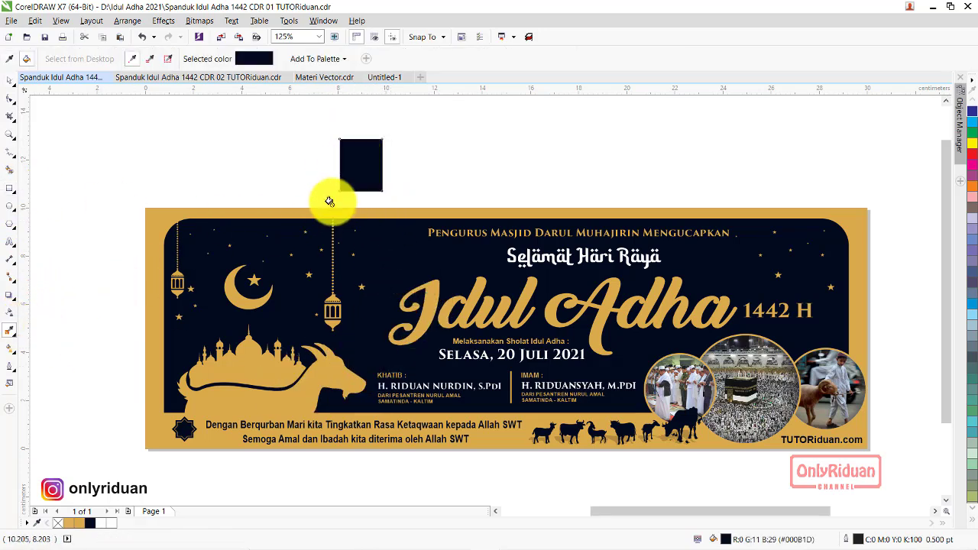
{"action": "left_click", "coordinate": [13, 80]}
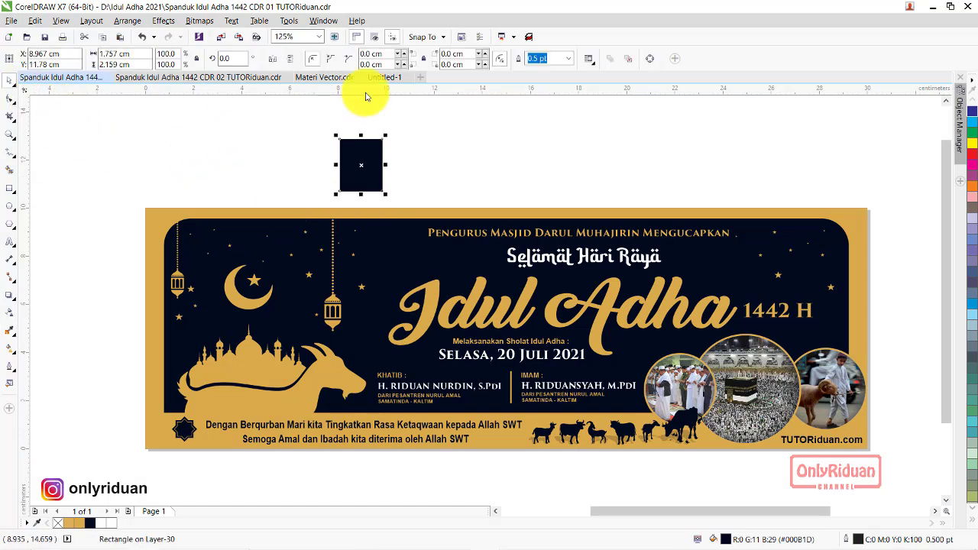
In Untitled-1, apply the square's navy (#000B1D) to the rounded panel and move the square off-page
{"action": "left_click", "coordinate": [384, 77]}
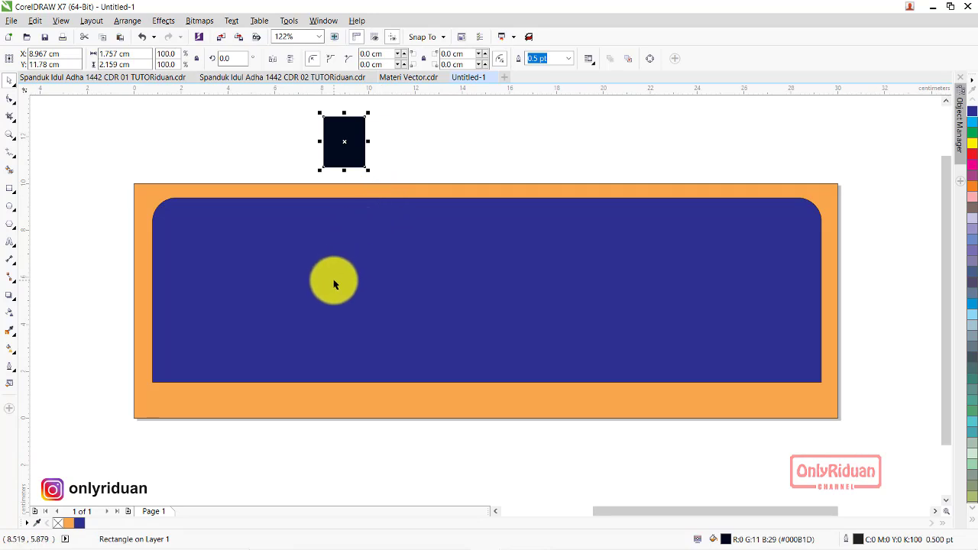
{"action": "left_click", "coordinate": [9, 330]}
{"action": "left_click", "coordinate": [337, 153]}
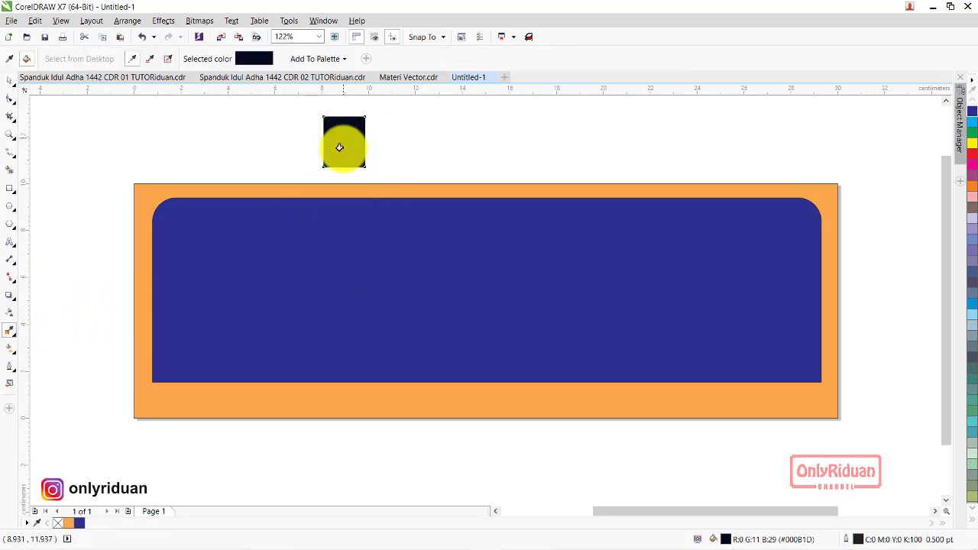
{"action": "left_click", "coordinate": [349, 262]}
{"action": "left_click", "coordinate": [9, 80]}
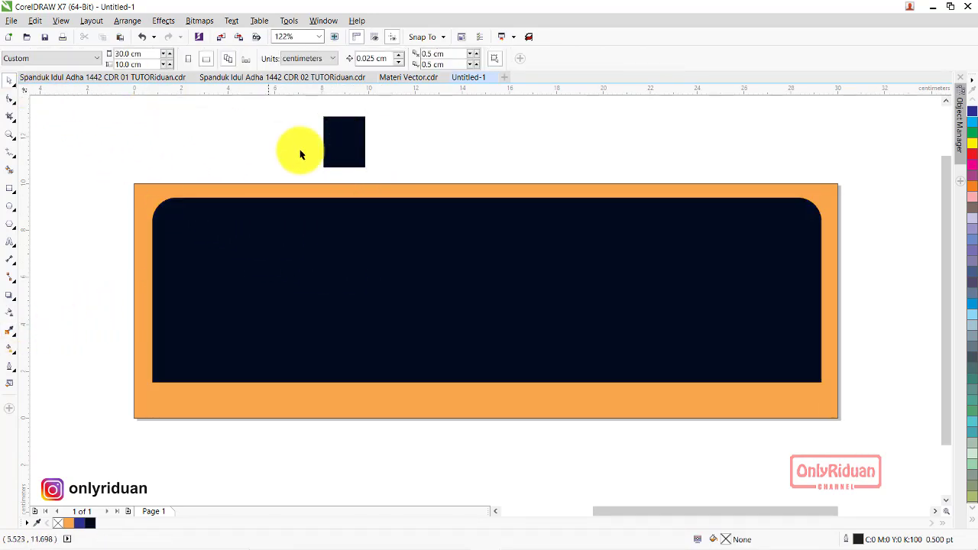
{"action": "left_click_drag", "start_coordinate": [336, 146], "coordinate": [222, 153]}
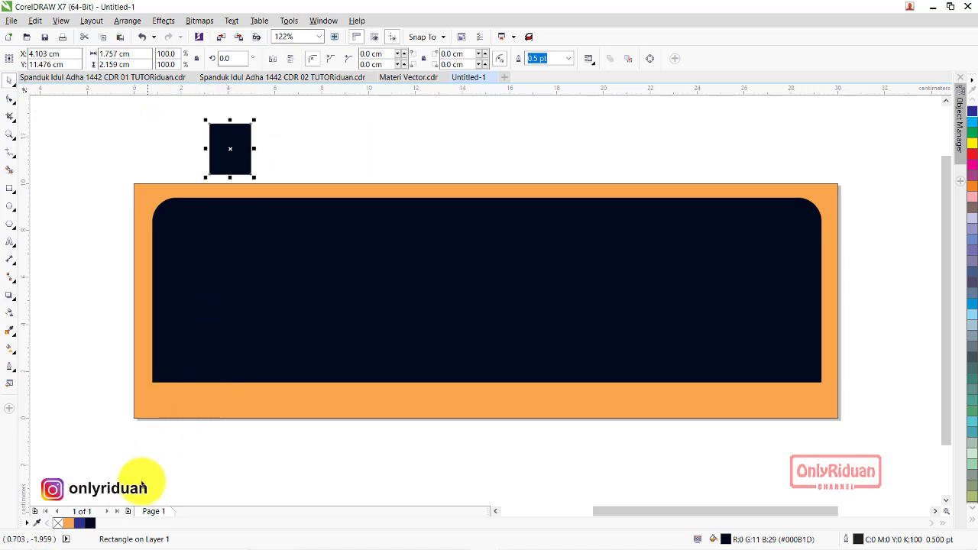
{"action": "left_click_drag", "start_coordinate": [218, 136], "coordinate": [86, 136]}
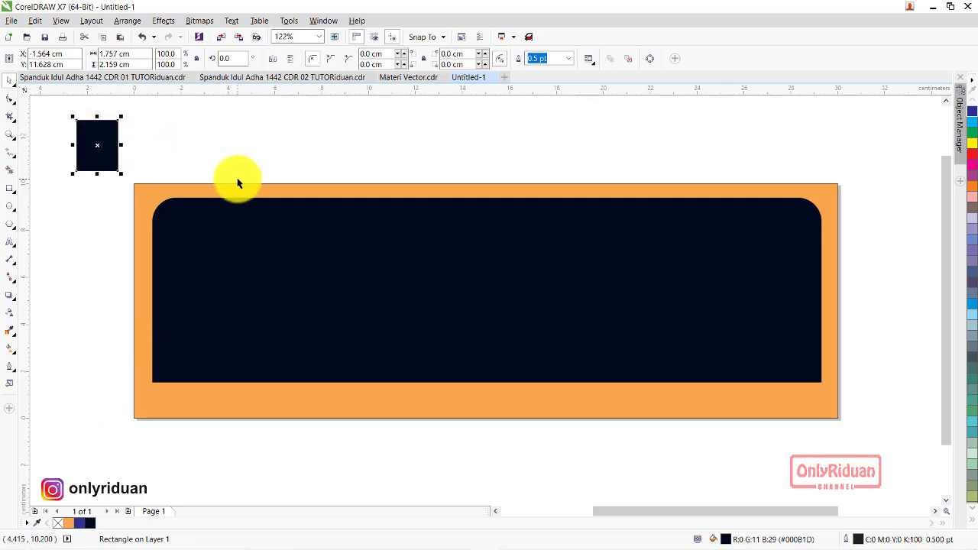
Copy the goat and mosque silhouettes from Materi Vector and paste them below the banner
{"action": "left_click", "coordinate": [407, 77]}
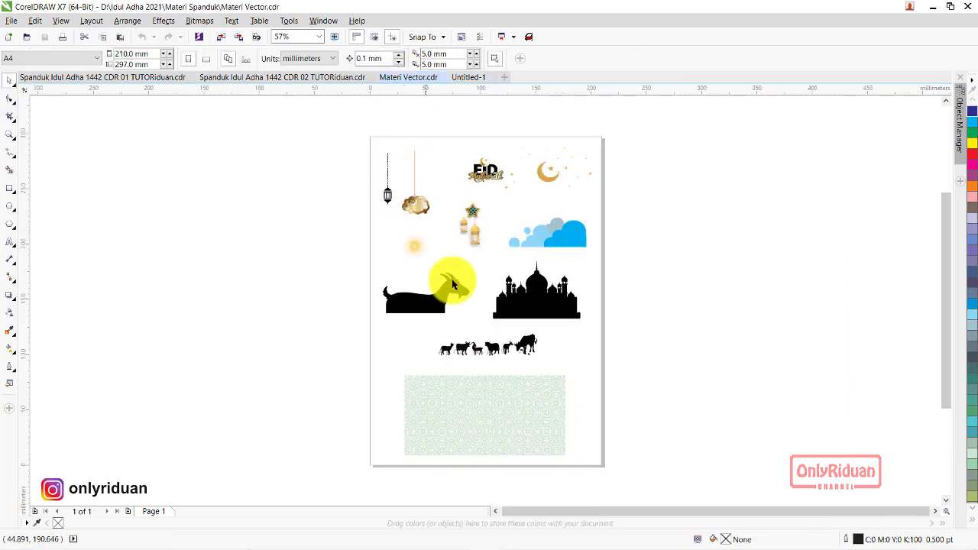
{"action": "left_click", "coordinate": [426, 298]}
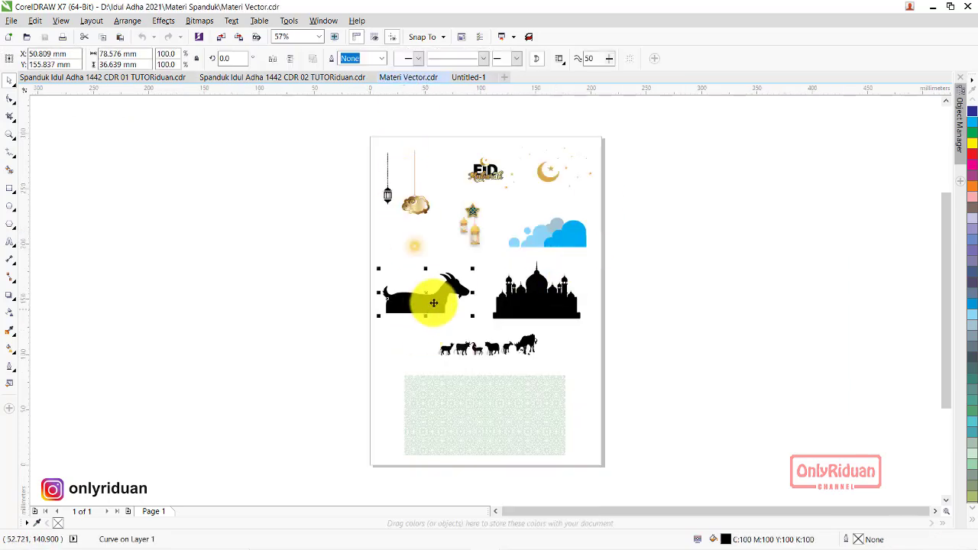
{"action": "left_click", "coordinate": [547, 306], "text": "shift"}
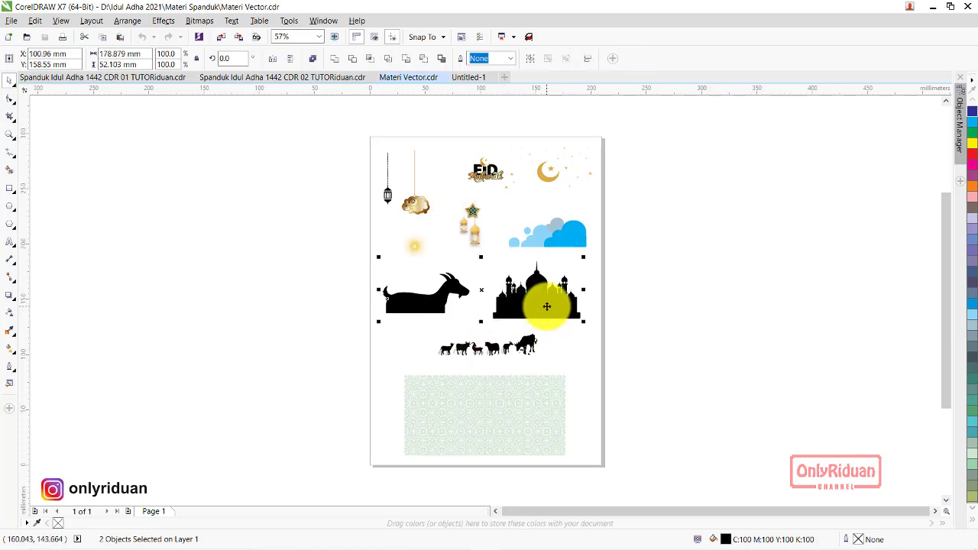
{"action": "left_click", "coordinate": [461, 77]}
{"action": "key", "text": "ctrl+v"}
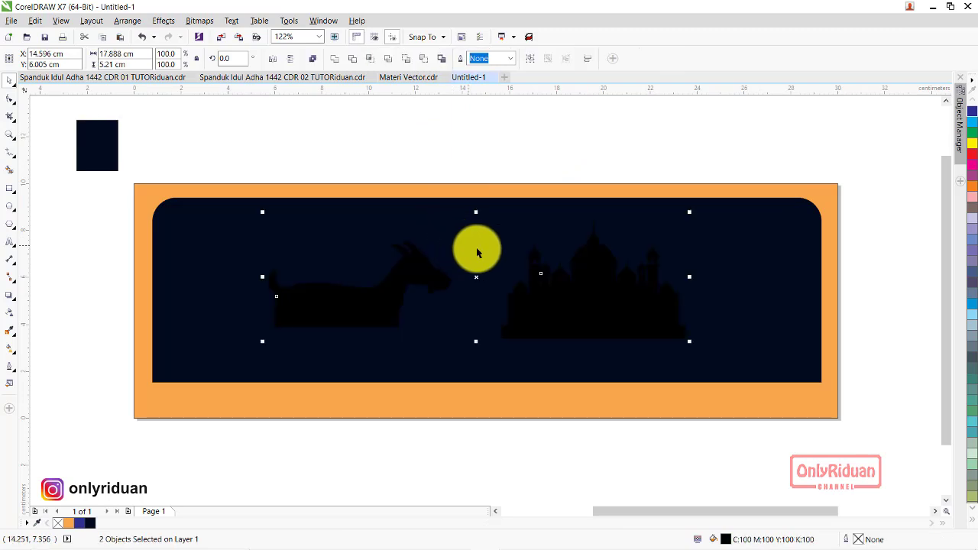
{"action": "scroll", "coordinate": [490, 253], "scroll_direction": "down", "scroll_amount": 3}
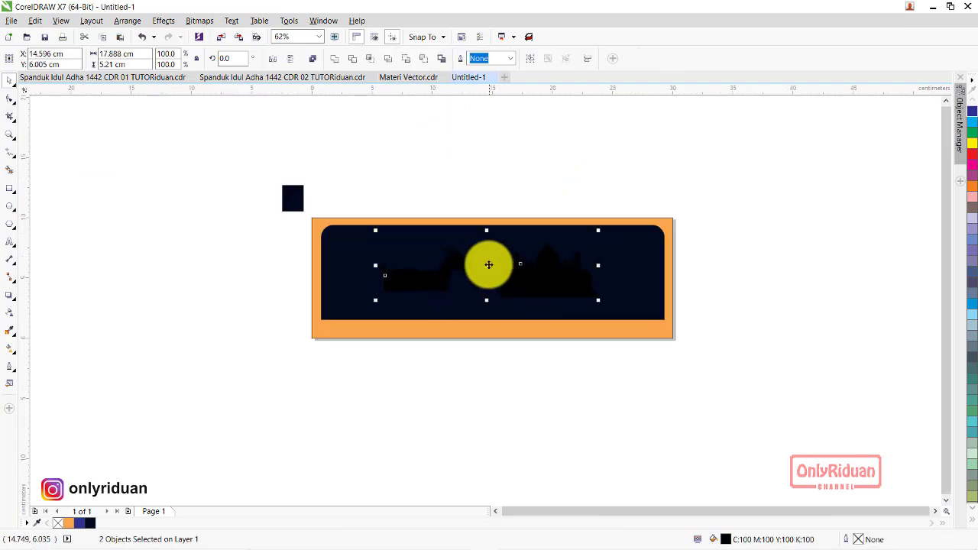
{"action": "left_click_drag", "start_coordinate": [485, 264], "coordinate": [501, 385]}
Shrink the mosque onto the goat's back and fill it pink (C:0 M:40 Y:20 K:0)
{"action": "left_click", "coordinate": [546, 399]}
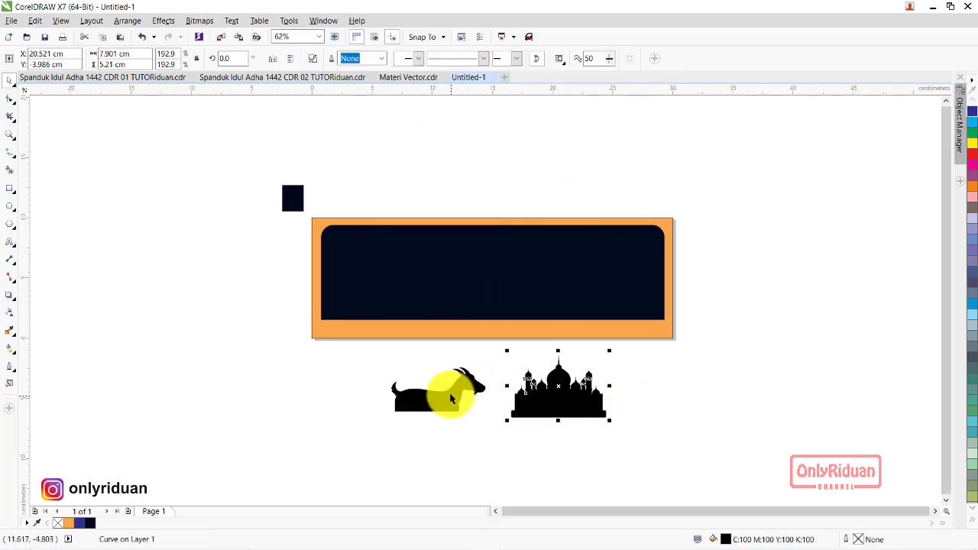
{"action": "left_click_drag", "start_coordinate": [440, 413], "coordinate": [440, 413]}
{"action": "left_click", "coordinate": [520, 393]}
{"action": "mouse_move", "coordinate": [531, 408]}
{"action": "left_mouse_down"}
{"action": "mouse_move", "coordinate": [576, 436]}
{"action": "mouse_move", "coordinate": [535, 439]}
{"action": "left_mouse_up"}
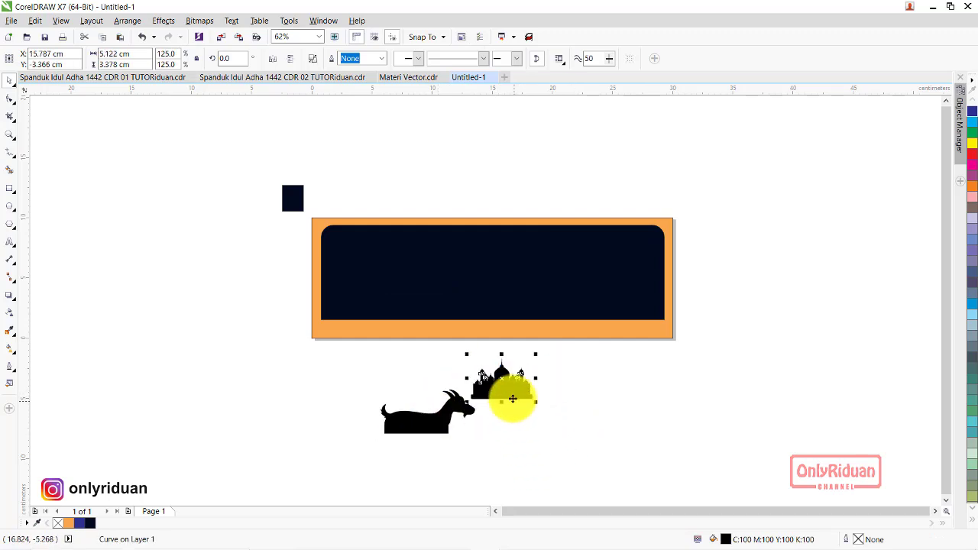
{"action": "left_click_drag", "start_coordinate": [507, 397], "coordinate": [423, 403]}
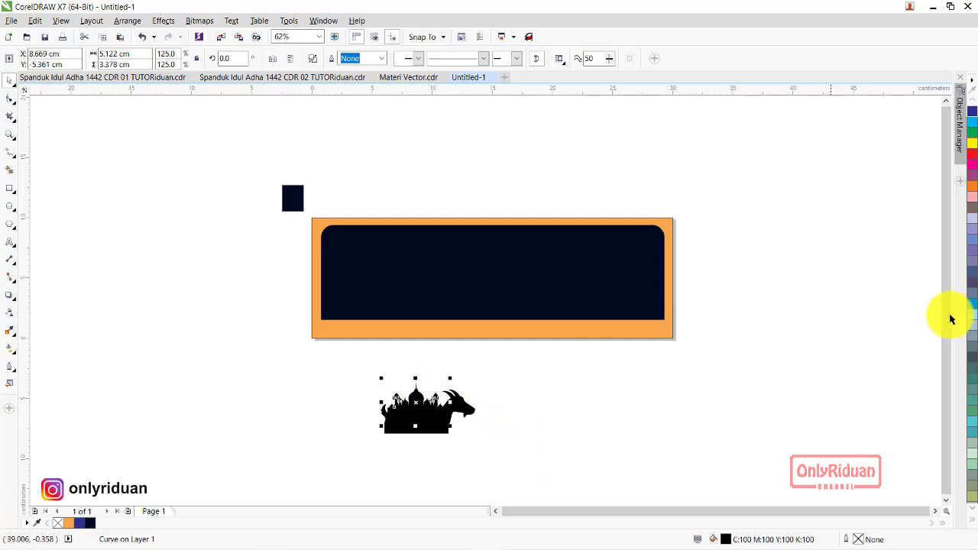
{"action": "left_click", "coordinate": [972, 202]}
Rescale the pink mosque slightly and nudge it right to X 8.585 cm, behind the goat's back
{"action": "scroll", "coordinate": [426, 443], "scroll_direction": "up", "scroll_amount": 2}
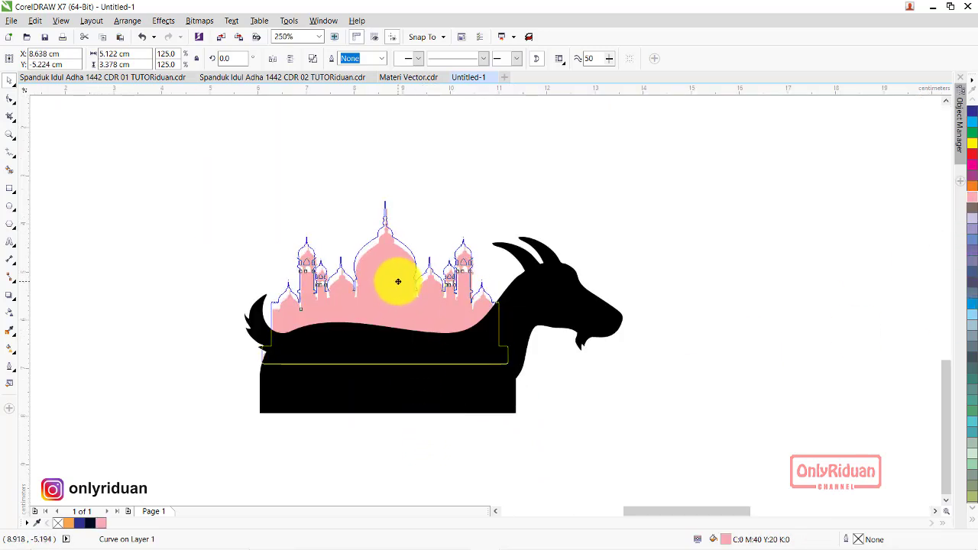
{"action": "left_click_drag", "start_coordinate": [422, 299], "coordinate": [421, 292]}
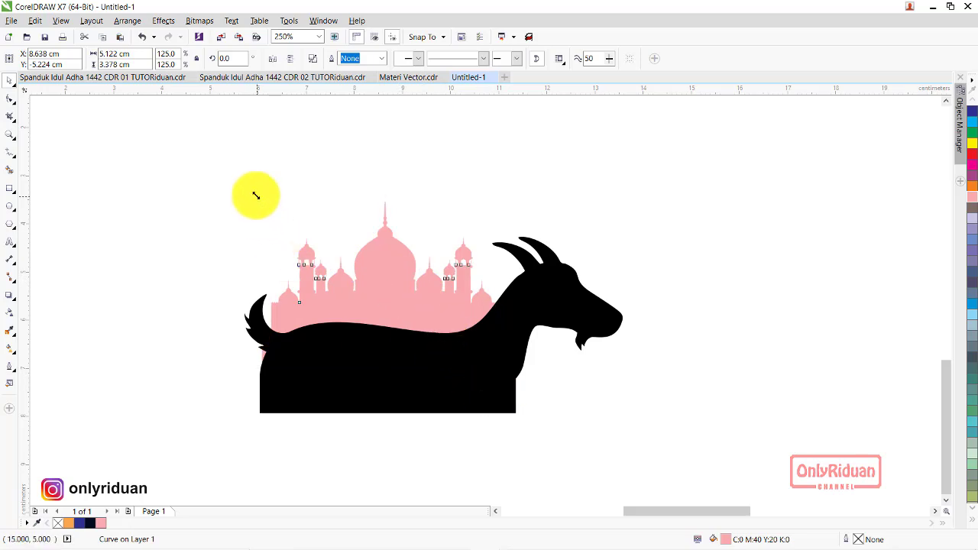
{"action": "left_click_drag", "start_coordinate": [256, 196], "coordinate": [253, 195]}
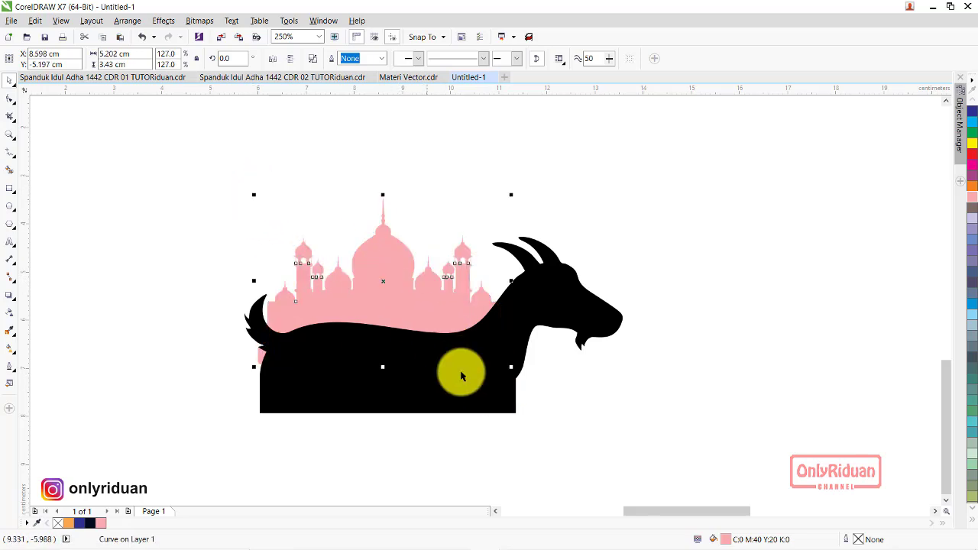
{"action": "left_click_drag", "start_coordinate": [512, 370], "coordinate": [513, 371]}
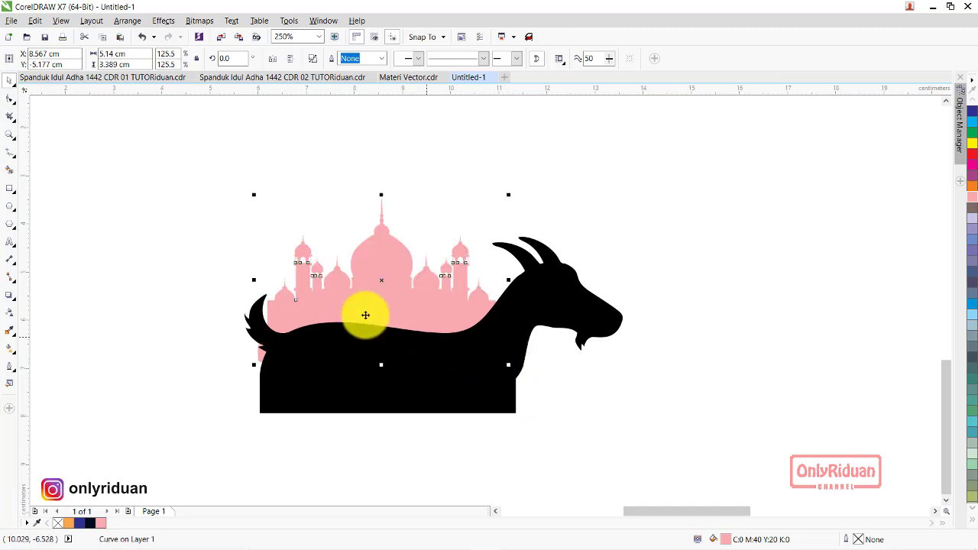
{"action": "left_click_drag", "start_coordinate": [255, 195], "coordinate": [251, 191]}
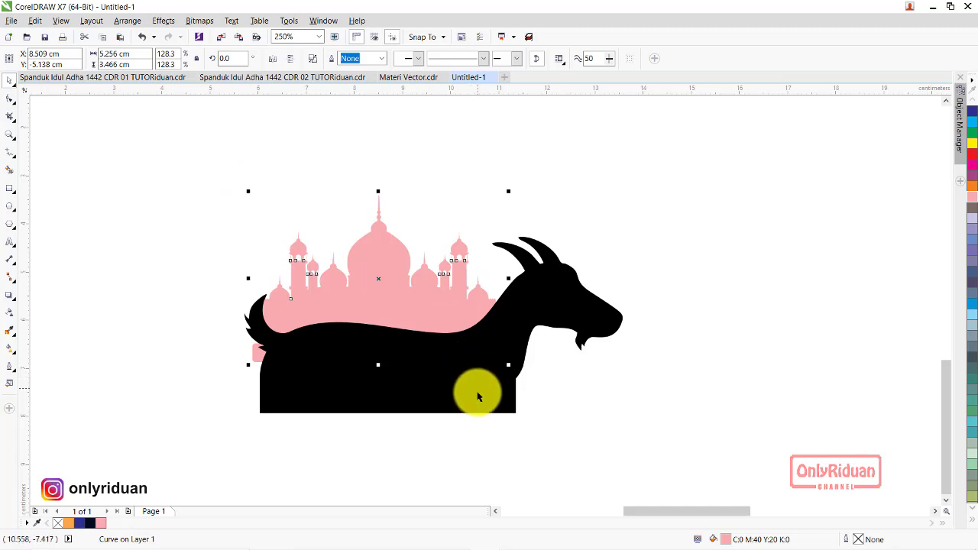
{"action": "left_click", "coordinate": [573, 422]}
{"action": "left_click", "coordinate": [344, 280]}
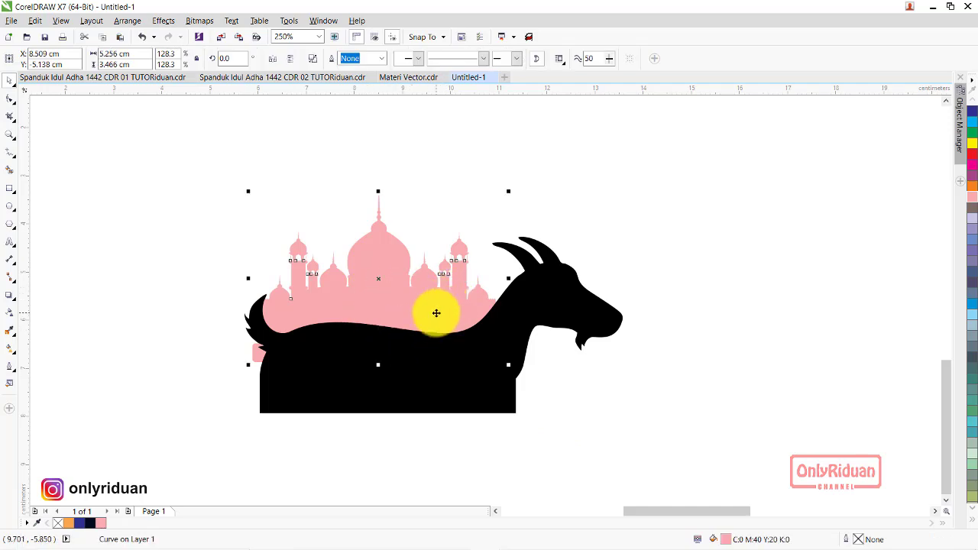
{"action": "key", "text": "Right"}
{"action": "key", "text": "Right"}
{"action": "key", "text": "Right"}
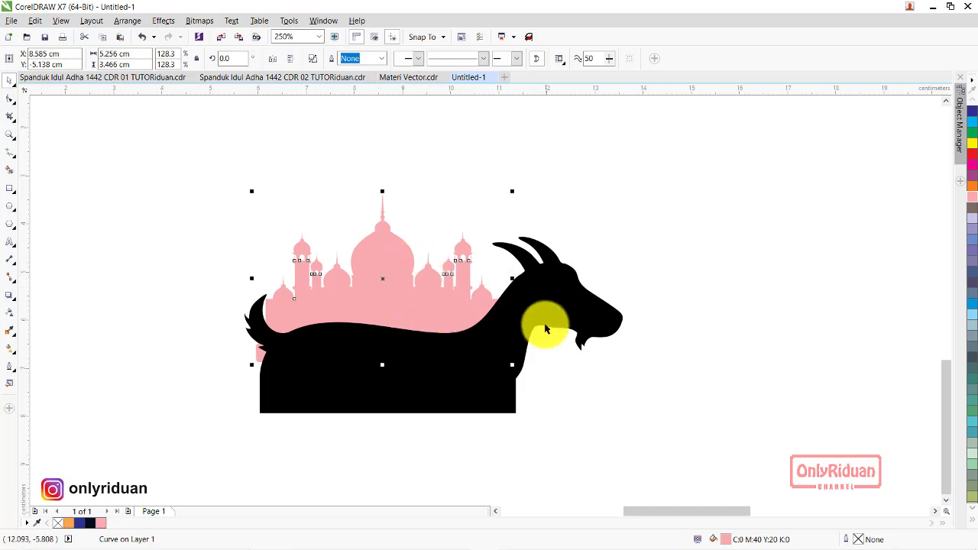
{"action": "left_click", "coordinate": [533, 403]}
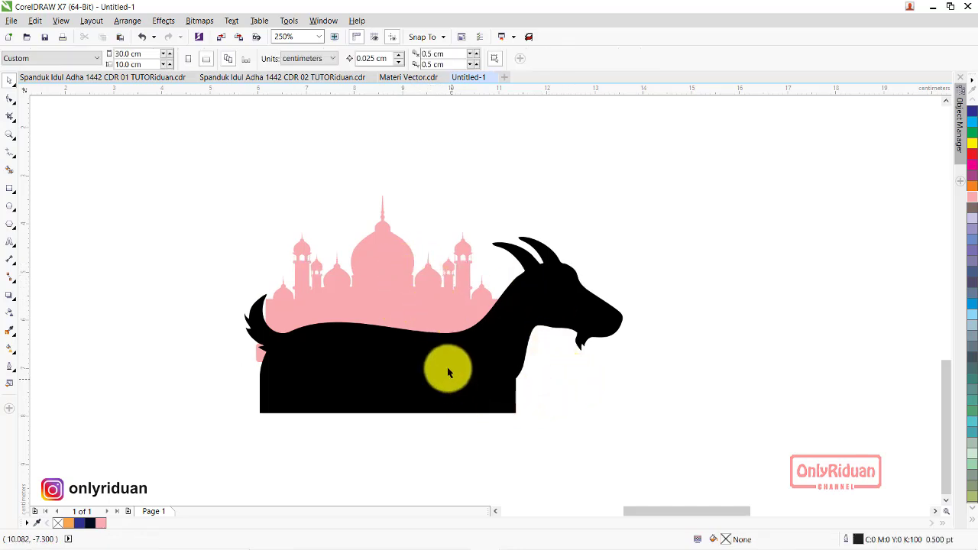
{"action": "left_click", "coordinate": [415, 295]}
{"action": "left_click", "coordinate": [577, 407]}
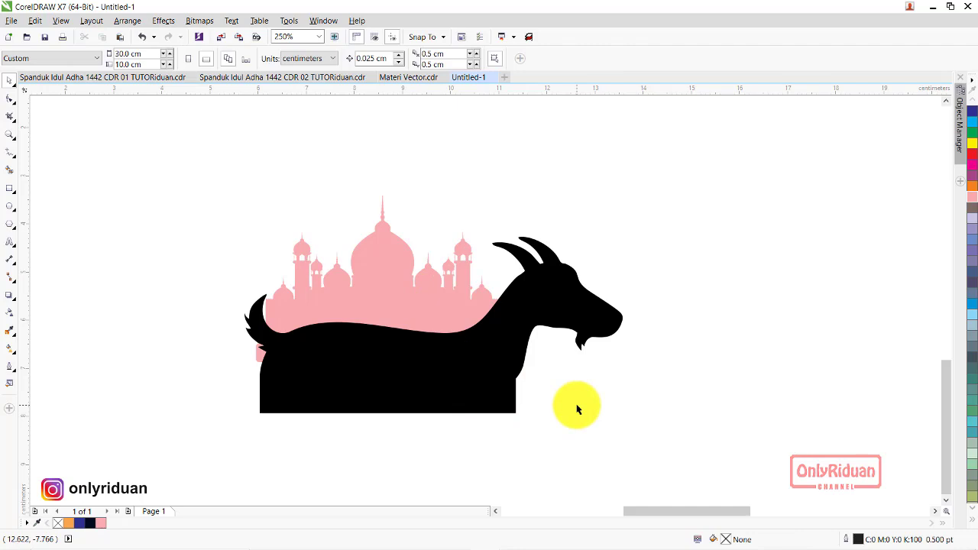
Trim the goat silhouette's outline out of the pink mosque
{"action": "left_click", "coordinate": [504, 384]}
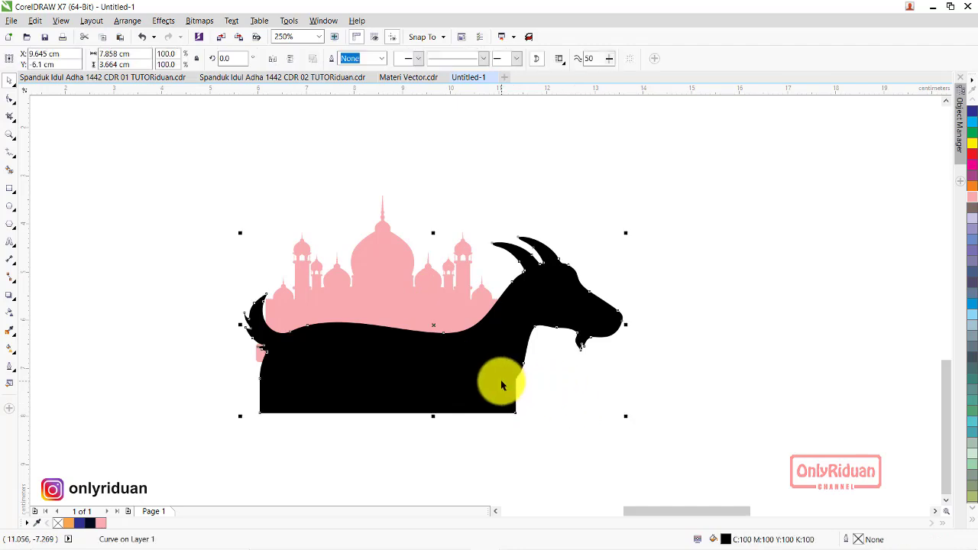
{"action": "key", "text": "shift"}
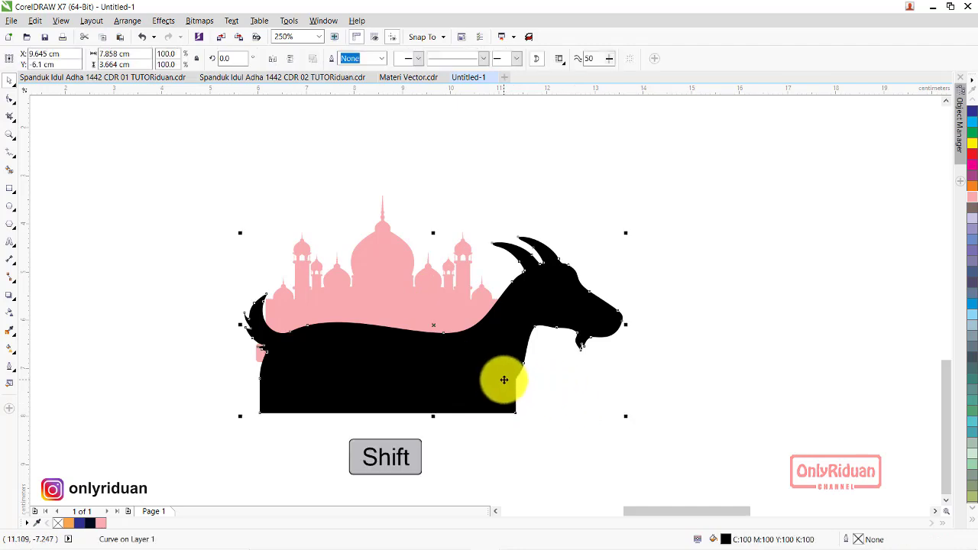
{"action": "left_click", "coordinate": [384, 224], "text": "shift"}
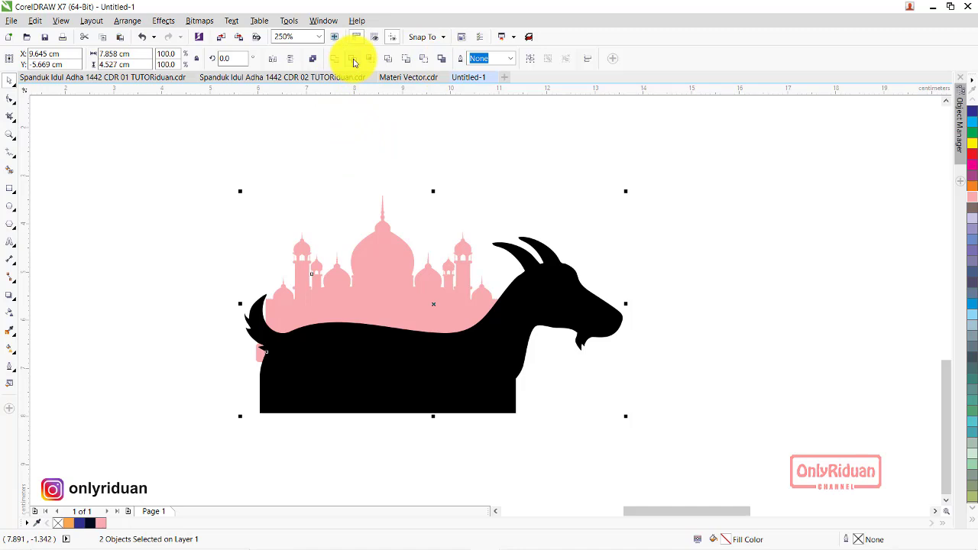
{"action": "left_click", "coordinate": [354, 62]}
{"action": "left_click", "coordinate": [332, 168]}
{"action": "left_click", "coordinate": [382, 284]}
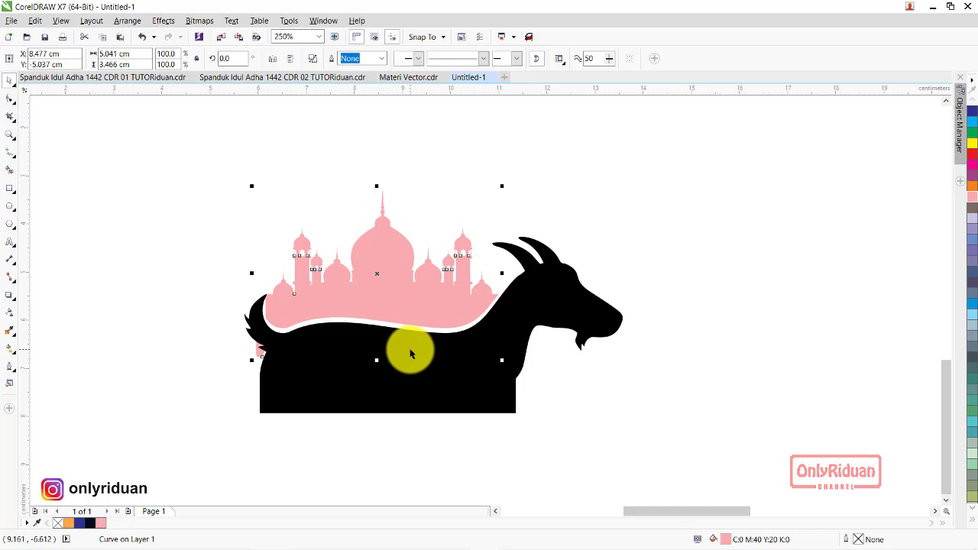
Break the trimmed mosque apart and delete the stray pink scrap near the goat's tail
{"action": "left_click", "coordinate": [442, 442]}
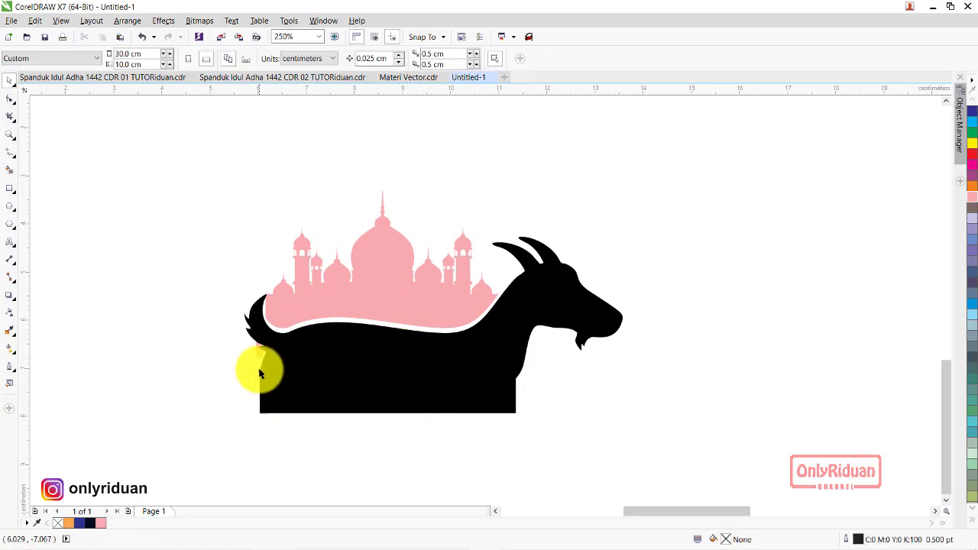
{"action": "left_click", "coordinate": [260, 360], "text": "alt"}
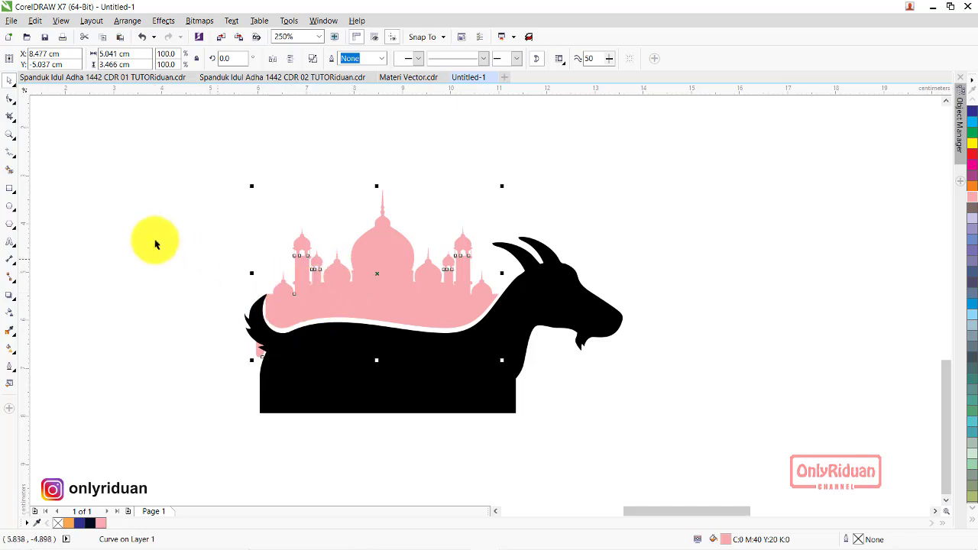
{"action": "left_click", "coordinate": [127, 20]}
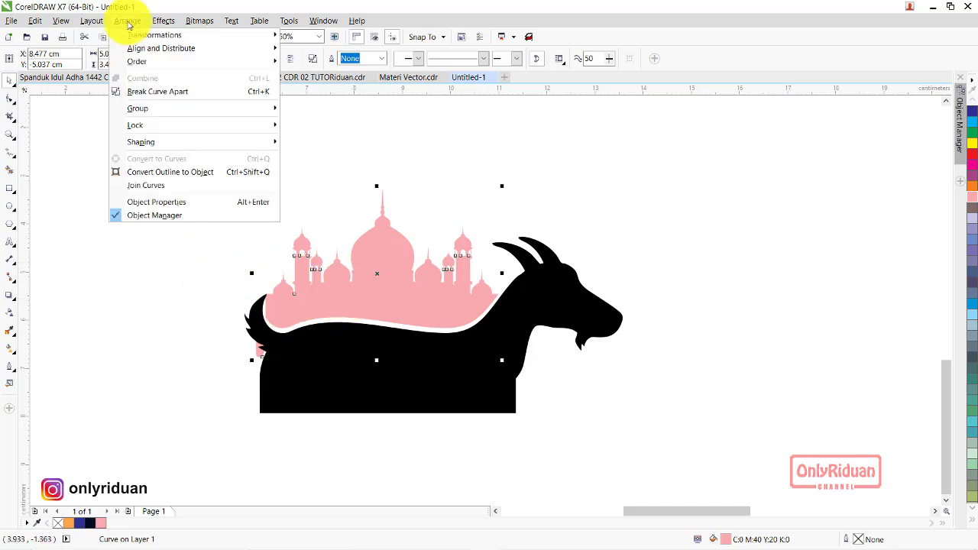
{"action": "left_click", "coordinate": [165, 94]}
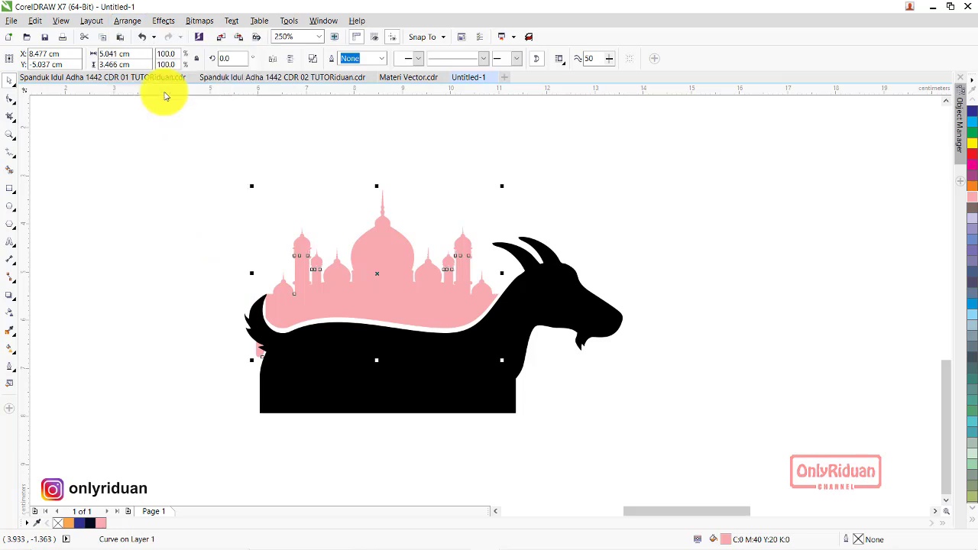
{"action": "left_click", "coordinate": [157, 259]}
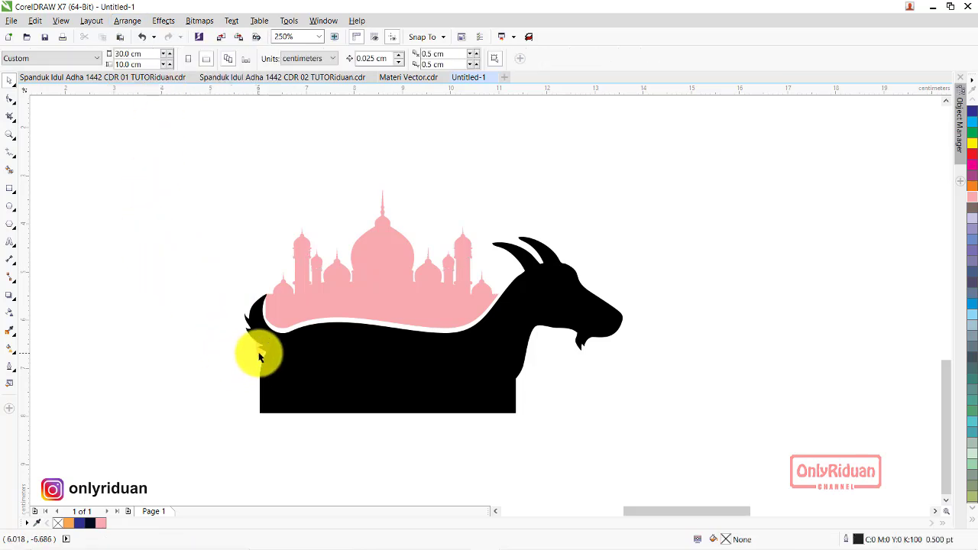
{"action": "left_click_drag", "start_coordinate": [259, 349], "coordinate": [162, 359]}
{"action": "key", "text": "Delete"}
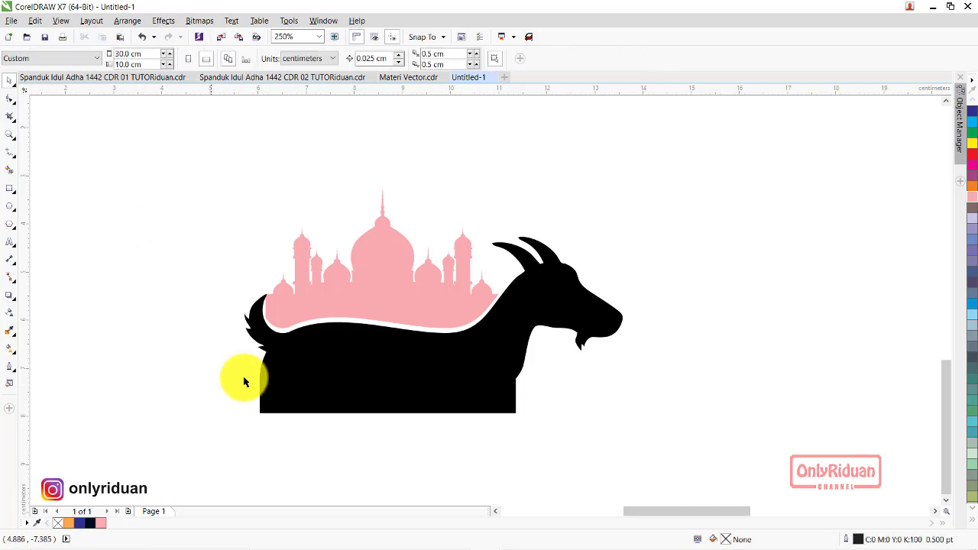
{"action": "scroll", "coordinate": [356, 367], "scroll_direction": "down", "scroll_amount": 2}
{"action": "left_click_drag", "start_coordinate": [516, 441], "coordinate": [206, 264]}
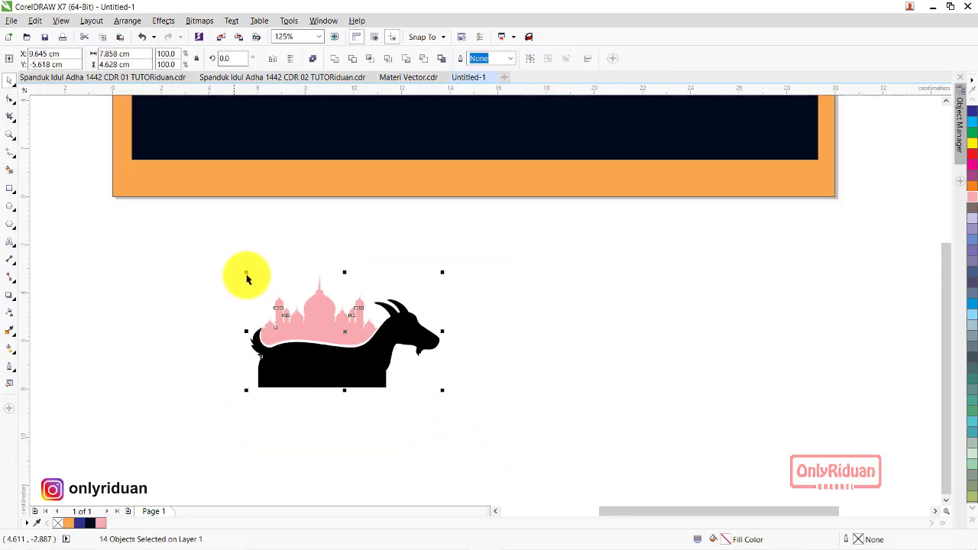
Fill the goat-and-mosque artwork Light Orange and set it in the banner's lower-left corner
{"action": "scroll", "coordinate": [943, 100], "scroll_direction": "up", "scroll_amount": 2}
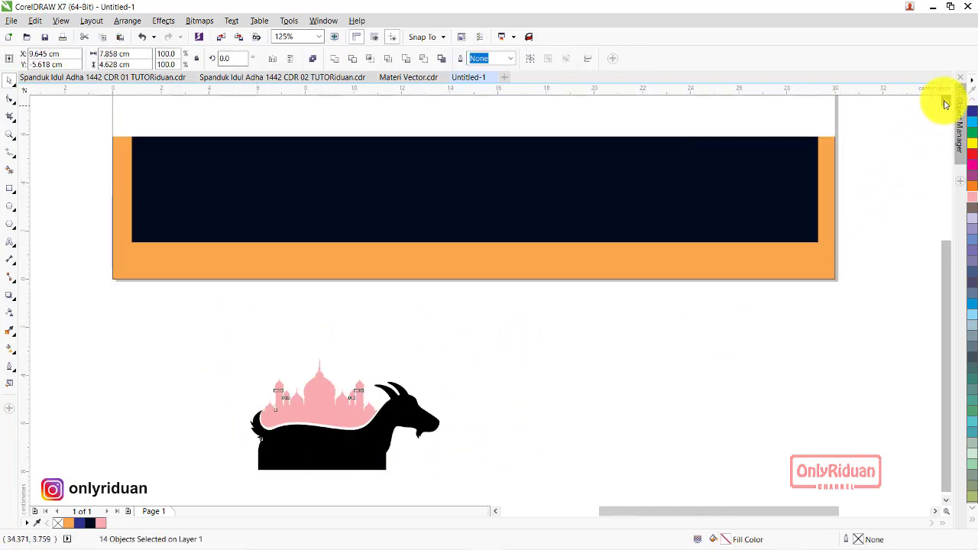
{"action": "mouse_move", "coordinate": [339, 426]}
{"action": "left_mouse_down"}
{"action": "mouse_move", "coordinate": [344, 371]}
{"action": "mouse_move", "coordinate": [212, 225]}
{"action": "mouse_move", "coordinate": [207, 239]}
{"action": "left_mouse_up"}
{"action": "left_click", "coordinate": [69, 523]}
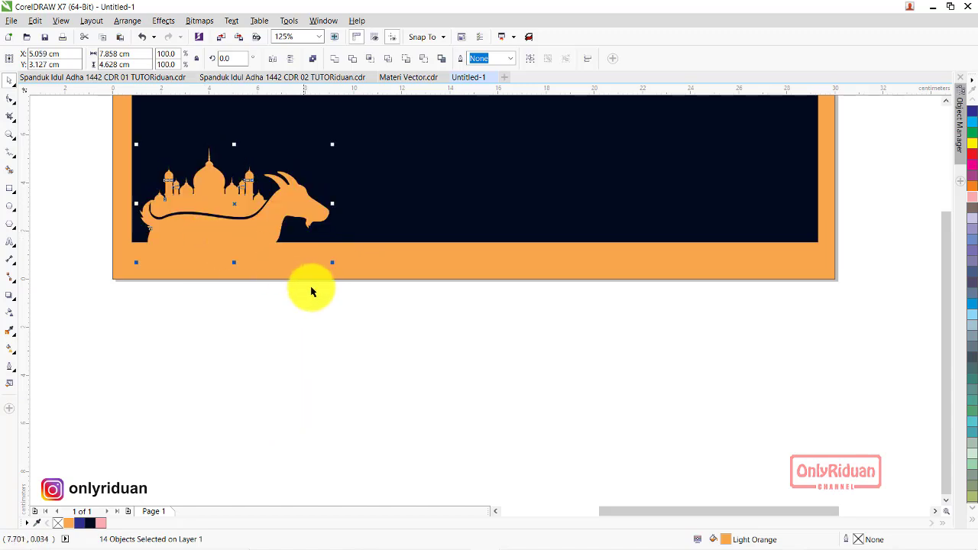
{"action": "scroll", "coordinate": [310, 284], "scroll_direction": "down", "scroll_amount": 3}
{"action": "scroll", "coordinate": [280, 267], "scroll_direction": "up", "scroll_amount": 3}
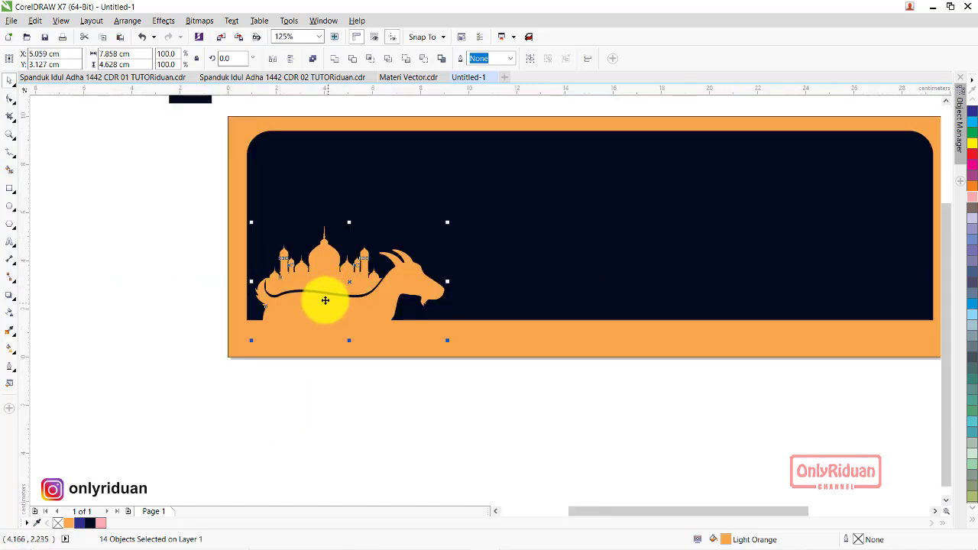
{"action": "scroll", "coordinate": [323, 294], "scroll_direction": "down", "scroll_amount": 2}
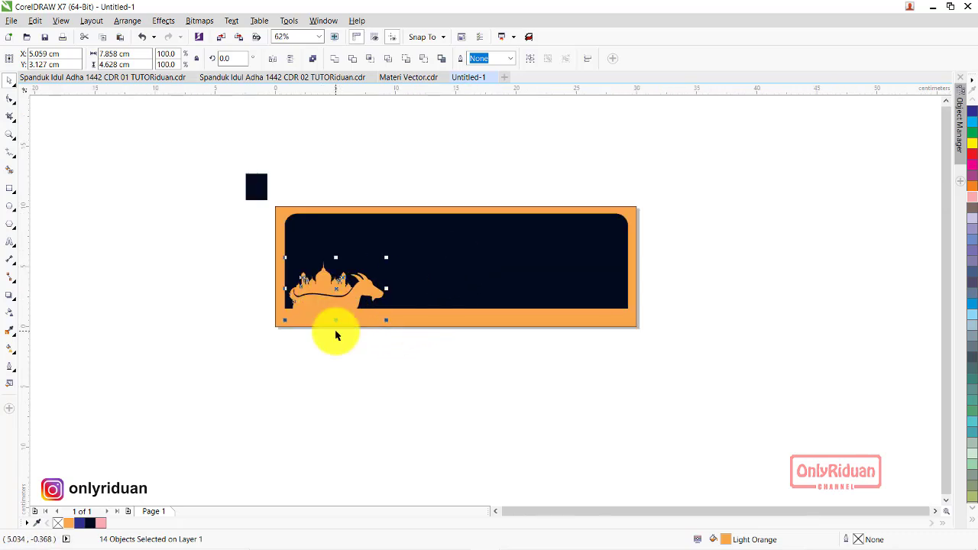
{"action": "scroll", "coordinate": [334, 330], "scroll_direction": "up", "scroll_amount": 2}
{"action": "left_click", "coordinate": [372, 433]}
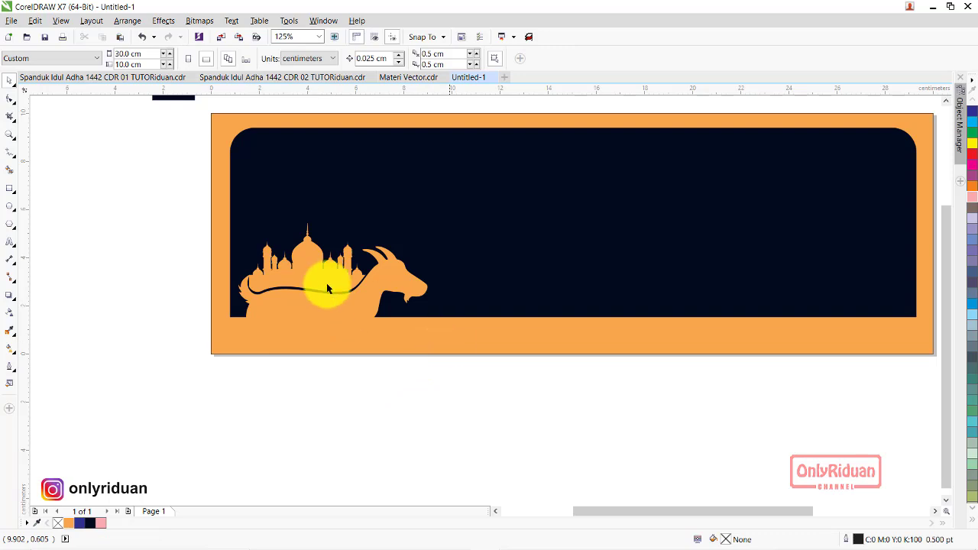
Sample the reference banner's gold frame colour onto a small swatch rectangle
{"action": "left_click", "coordinate": [75, 79]}
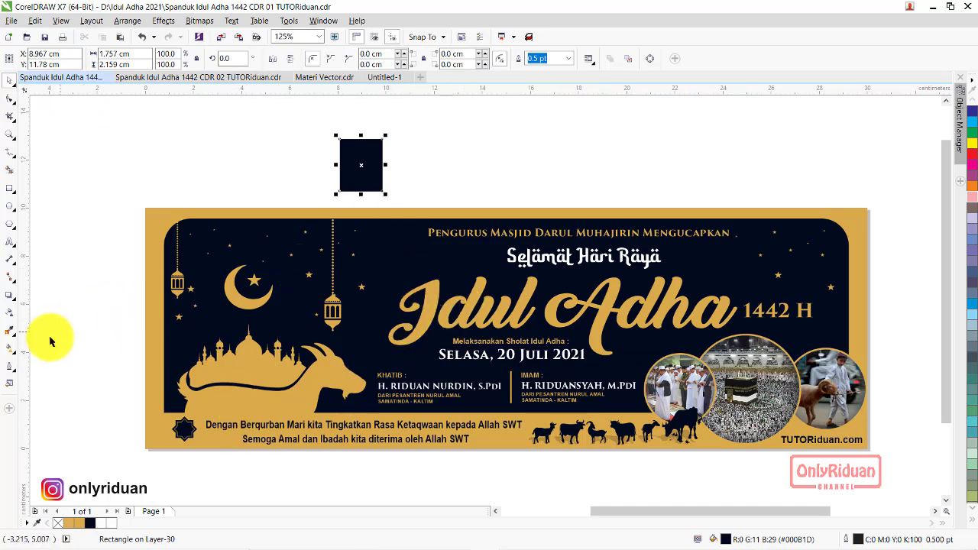
{"action": "left_click", "coordinate": [9, 330]}
{"action": "left_click", "coordinate": [155, 225]}
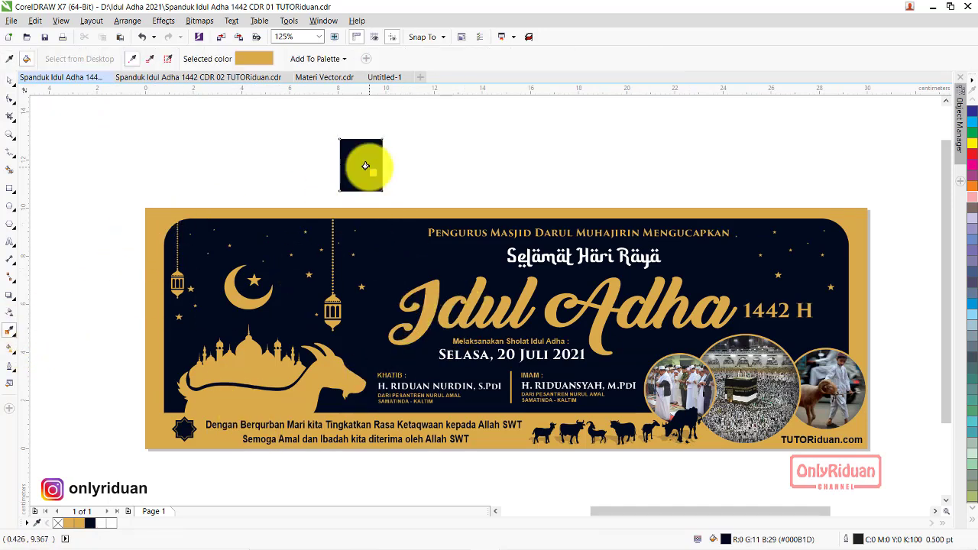
{"action": "left_click", "coordinate": [365, 166]}
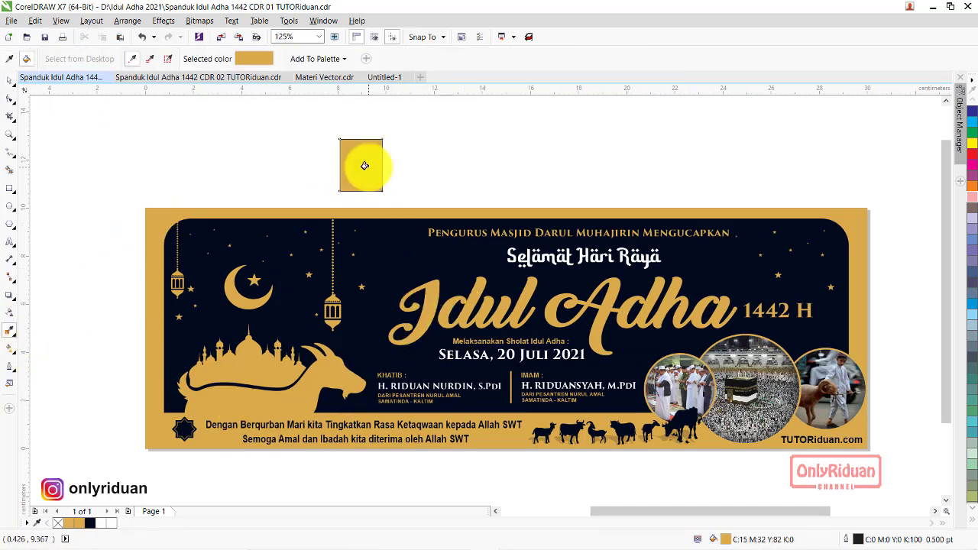
{"action": "left_click", "coordinate": [9, 80]}
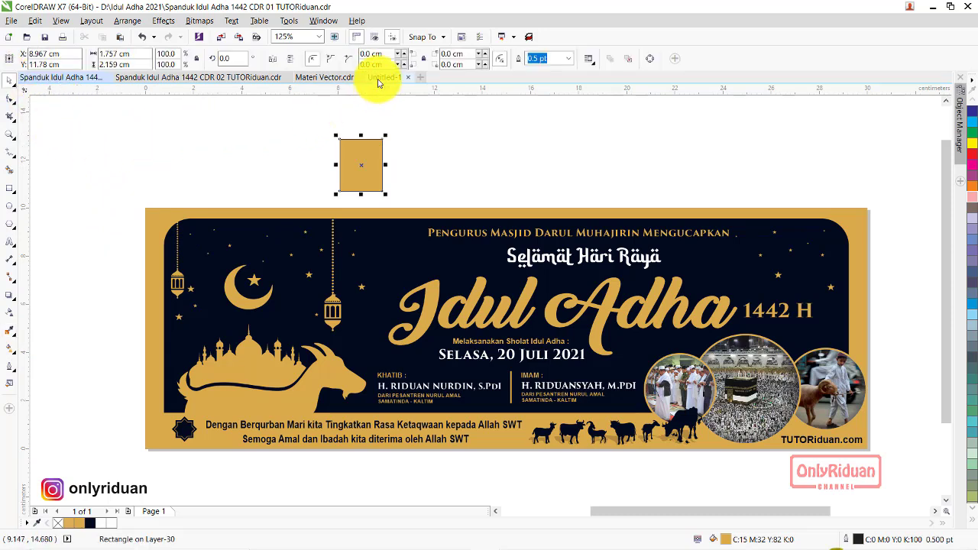
In Untitled-1, recolour the frame, goat and mosque with the sampled gold (C:15 M:32 Y:82 K:0)
{"action": "left_click", "coordinate": [378, 80]}
{"action": "left_click", "coordinate": [375, 123]}
{"action": "scroll", "coordinate": [382, 168], "scroll_direction": "down", "scroll_amount": 2}
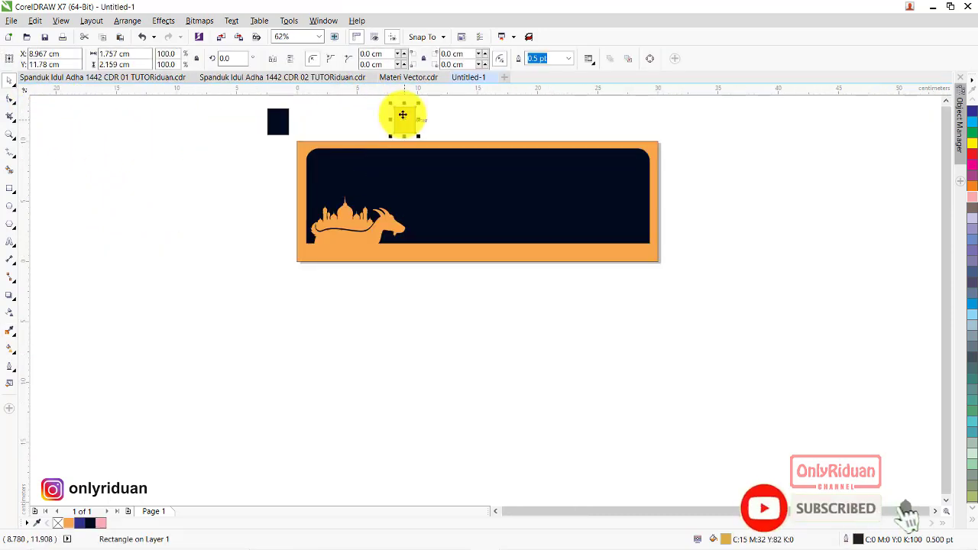
{"action": "scroll", "coordinate": [399, 109], "scroll_direction": "up", "scroll_amount": 4}
{"action": "left_click", "coordinate": [10, 331]}
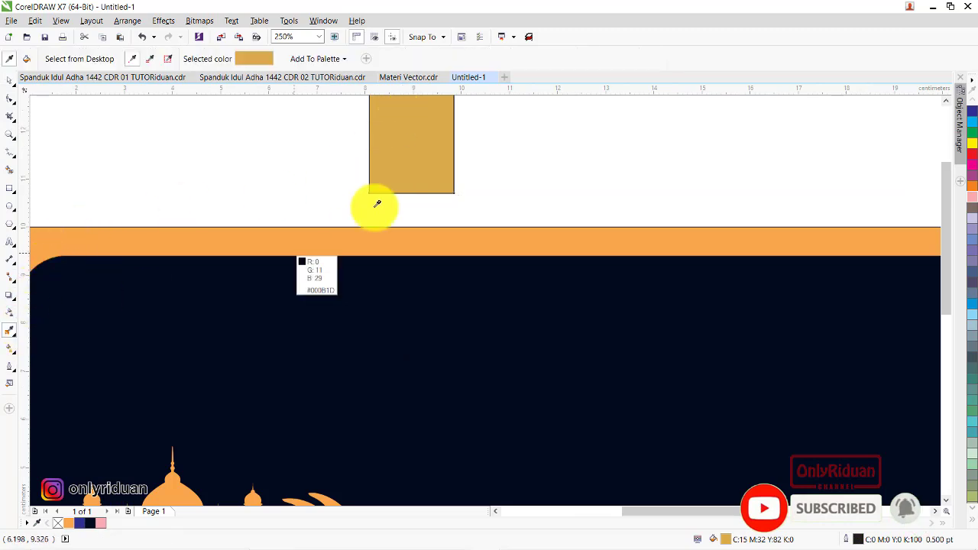
{"action": "left_click", "coordinate": [389, 191]}
{"action": "left_click", "coordinate": [380, 237]}
{"action": "scroll", "coordinate": [372, 284], "scroll_direction": "down", "scroll_amount": 3}
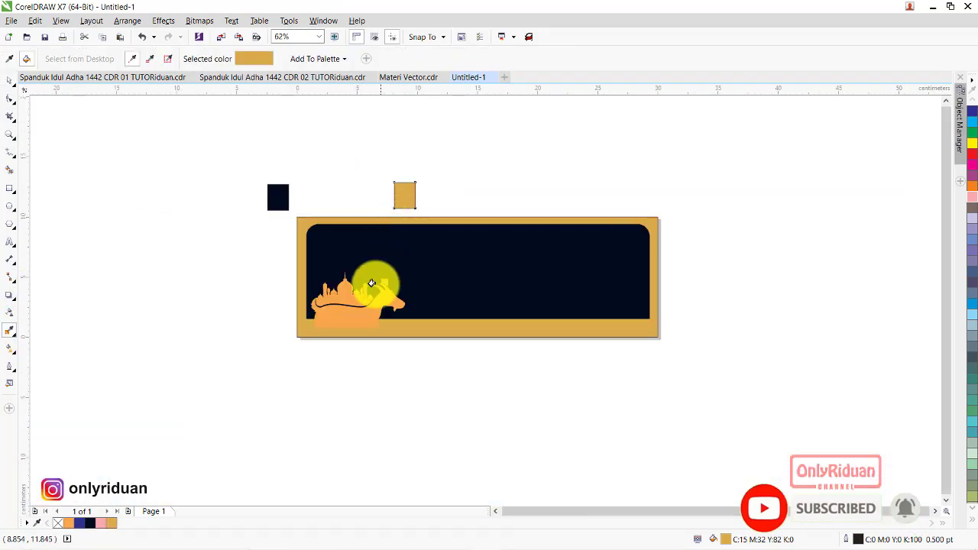
{"action": "scroll", "coordinate": [357, 324], "scroll_direction": "up", "scroll_amount": 3}
{"action": "left_click", "coordinate": [358, 273]}
{"action": "left_click", "coordinate": [316, 221]}
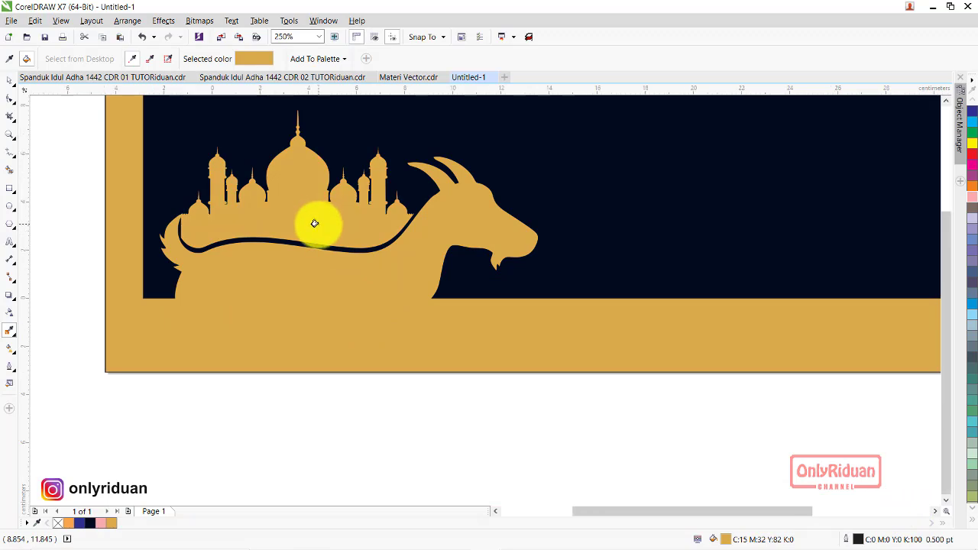
{"action": "scroll", "coordinate": [305, 218], "scroll_direction": "down", "scroll_amount": 2}
{"action": "scroll", "coordinate": [334, 162], "scroll_direction": "down", "scroll_amount": 2}
{"action": "scroll", "coordinate": [334, 162], "scroll_direction": "up", "scroll_amount": 1}
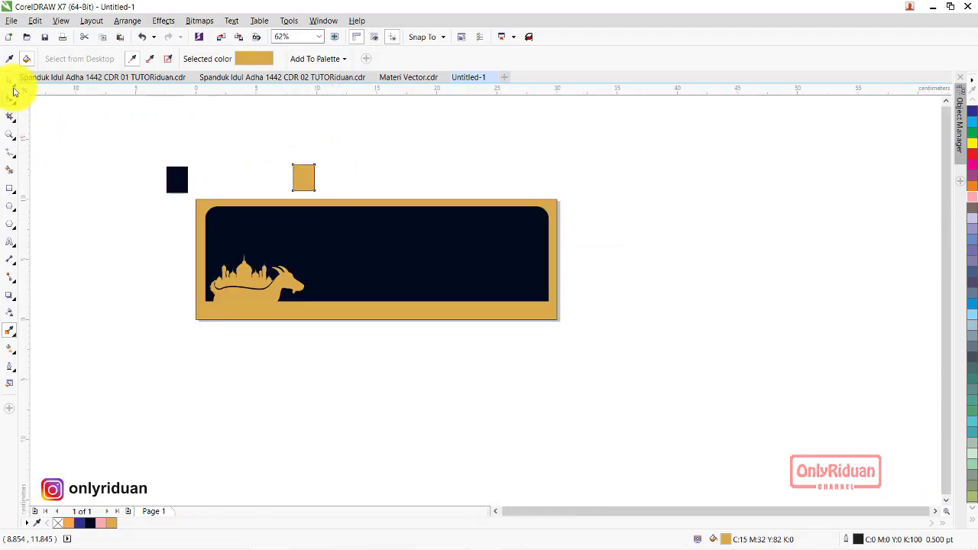
Stack the navy swatch above the gold swatch to the left of the banner
{"action": "left_click", "coordinate": [9, 80]}
{"action": "left_click", "coordinate": [314, 182]}
{"action": "left_click_drag", "start_coordinate": [313, 182], "coordinate": [161, 256]}
{"action": "left_click_drag", "start_coordinate": [171, 181], "coordinate": [151, 203]}
{"action": "left_click", "coordinate": [185, 146]}
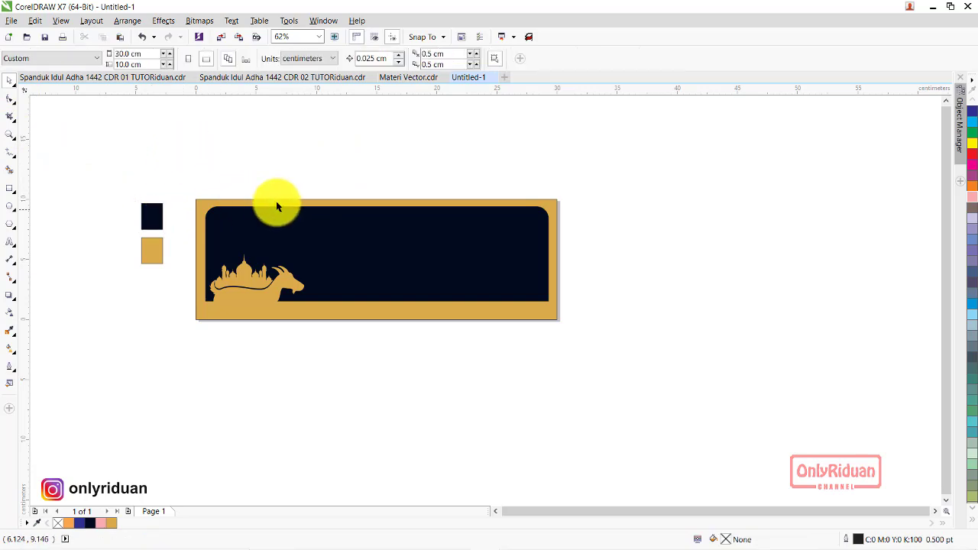
Copy the lantern and moon-and-stars art from Materi Vector.cdr and paste it into Untitled-1
{"action": "scroll", "coordinate": [282, 197], "scroll_direction": "up", "scroll_amount": 1}
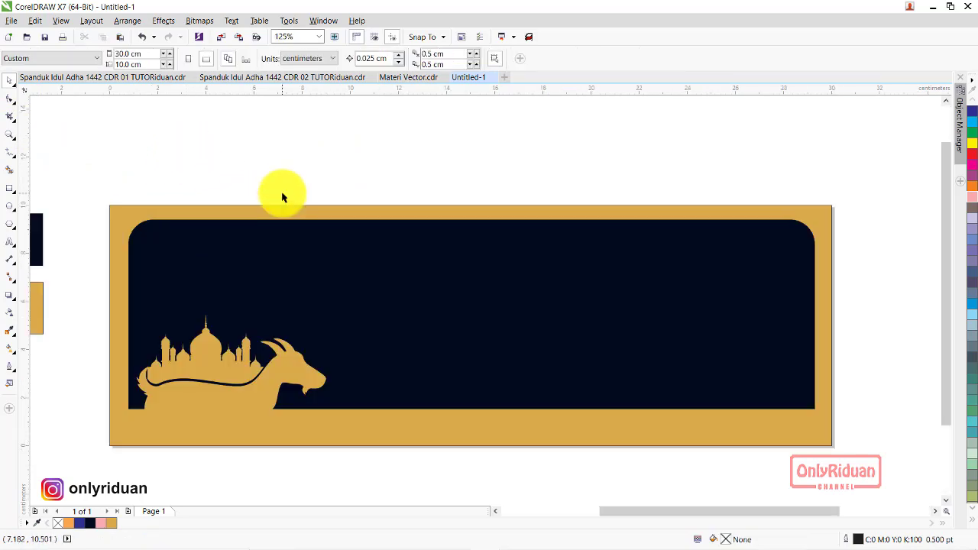
{"action": "left_click", "coordinate": [411, 78]}
{"action": "left_click", "coordinate": [390, 213]}
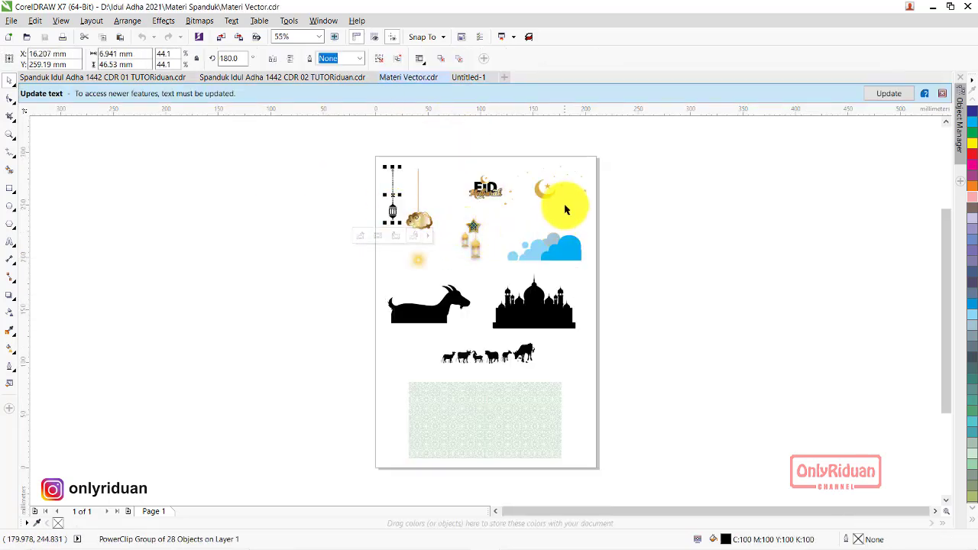
{"action": "left_click", "coordinate": [393, 210], "text": "shift"}
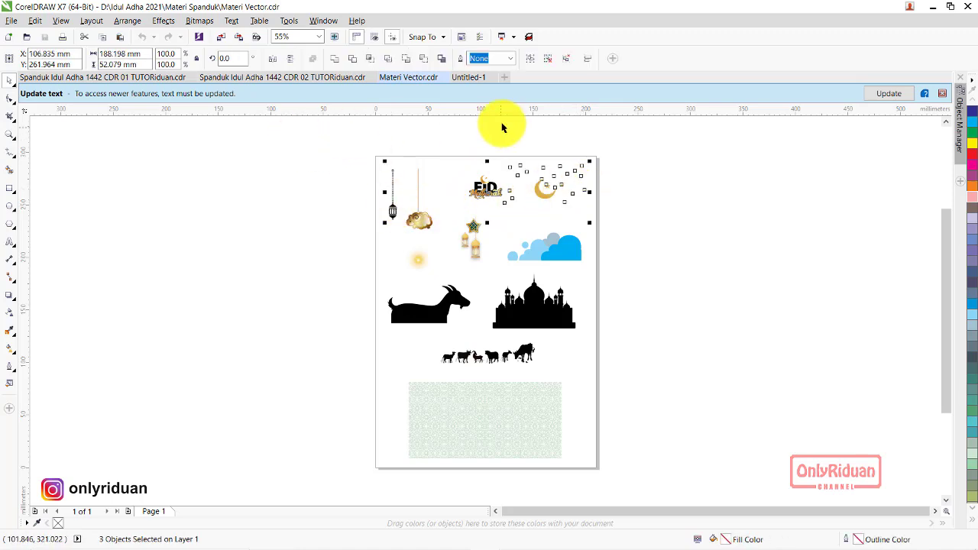
{"action": "left_click", "coordinate": [469, 77]}
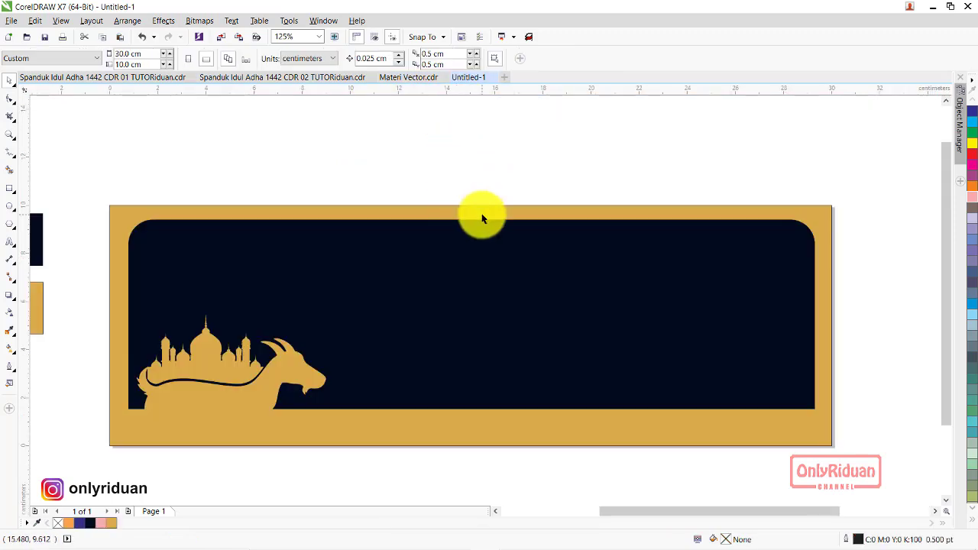
{"action": "key", "text": "ctrl+v"}
{"action": "scroll", "coordinate": [476, 209], "scroll_direction": "down", "scroll_amount": 1}
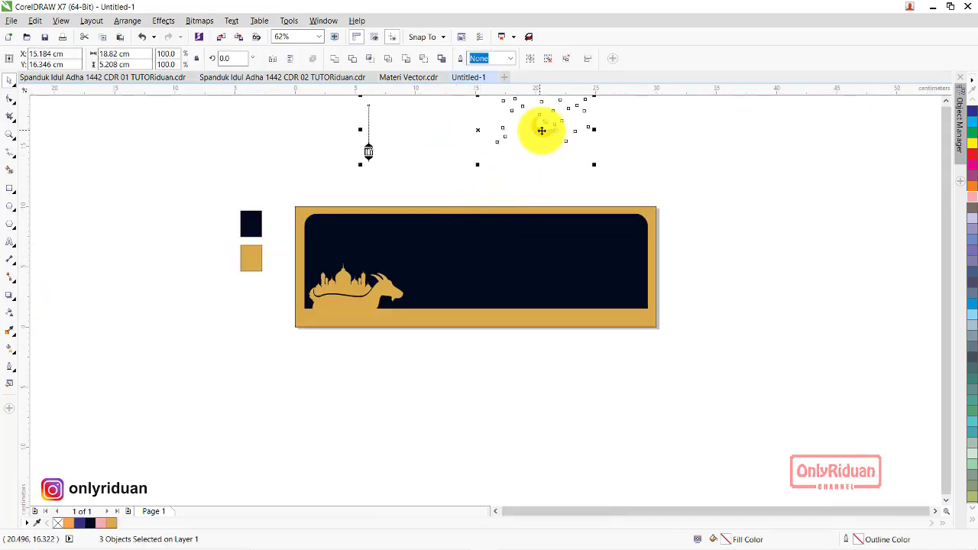
{"action": "left_click_drag", "start_coordinate": [541, 131], "coordinate": [510, 380]}
{"action": "scroll", "coordinate": [477, 394], "scroll_direction": "up", "scroll_amount": 1}
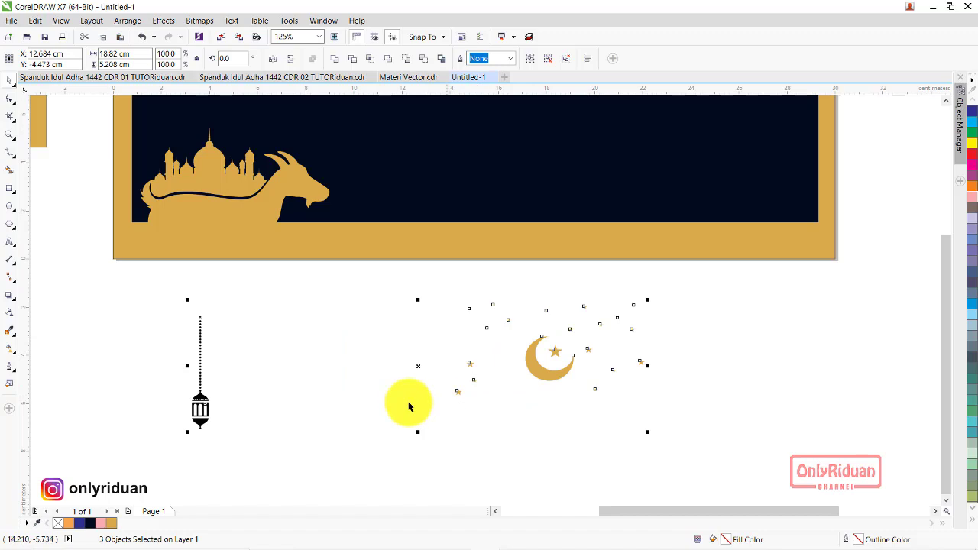
{"action": "left_click", "coordinate": [561, 396]}
Place the moon and stars in the banner's top-left, above the mosque
{"action": "left_click_drag", "start_coordinate": [410, 334], "coordinate": [662, 290]}
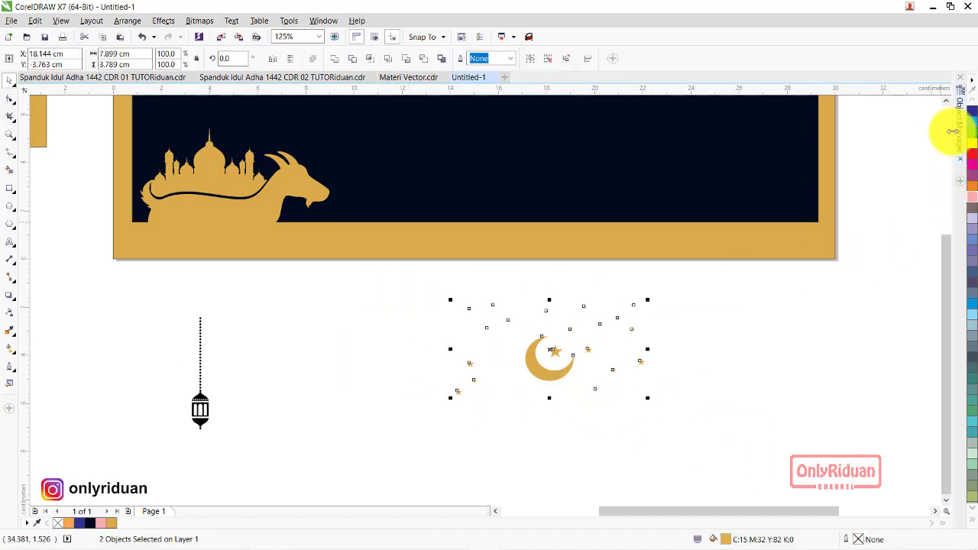
{"action": "left_click", "coordinate": [946, 101]}
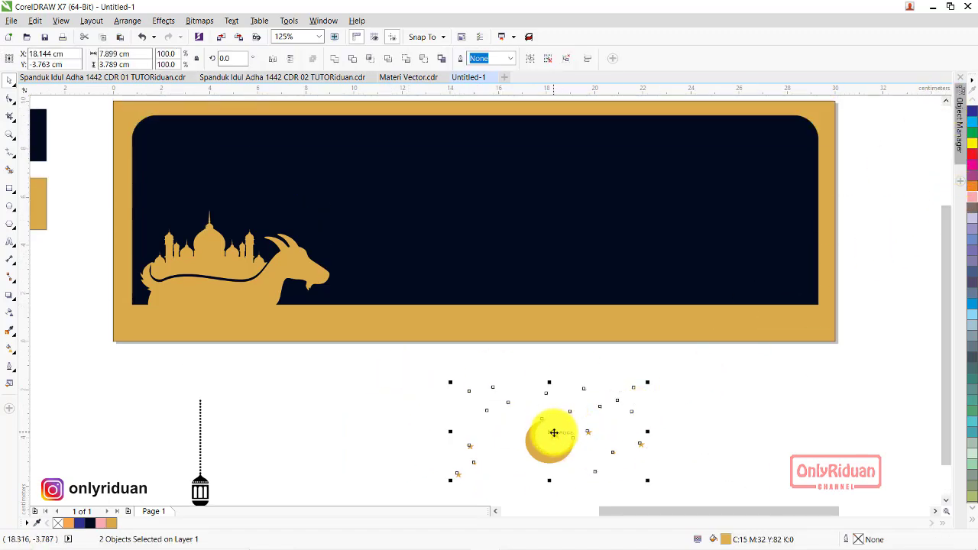
{"action": "left_click_drag", "start_coordinate": [554, 433], "coordinate": [241, 176]}
{"action": "scroll", "coordinate": [409, 372], "scroll_direction": "down", "scroll_amount": 2}
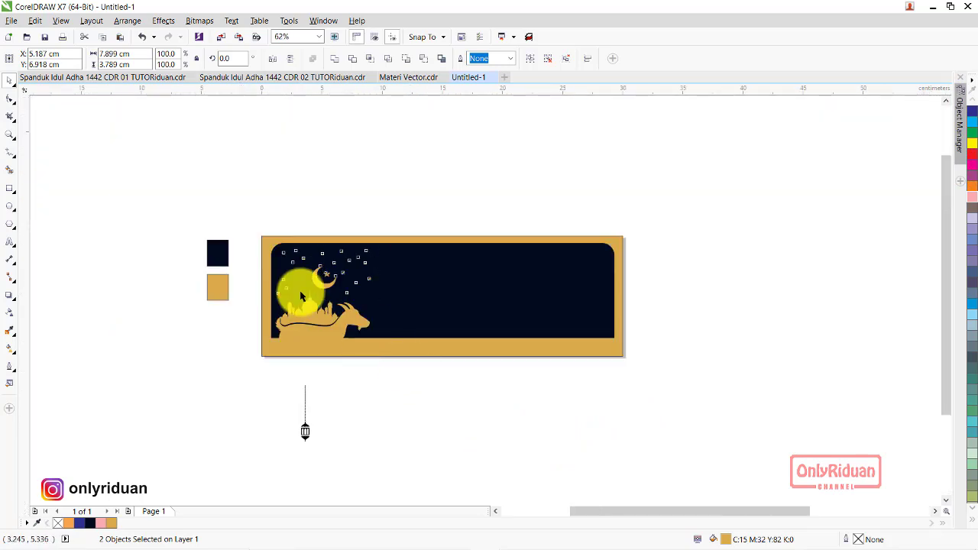
{"action": "scroll", "coordinate": [298, 288], "scroll_direction": "up", "scroll_amount": 2}
Compare with the reference, nudge the goat and mosque right, and shift the moon and stars into the top-left sky
{"action": "left_click", "coordinate": [114, 77]}
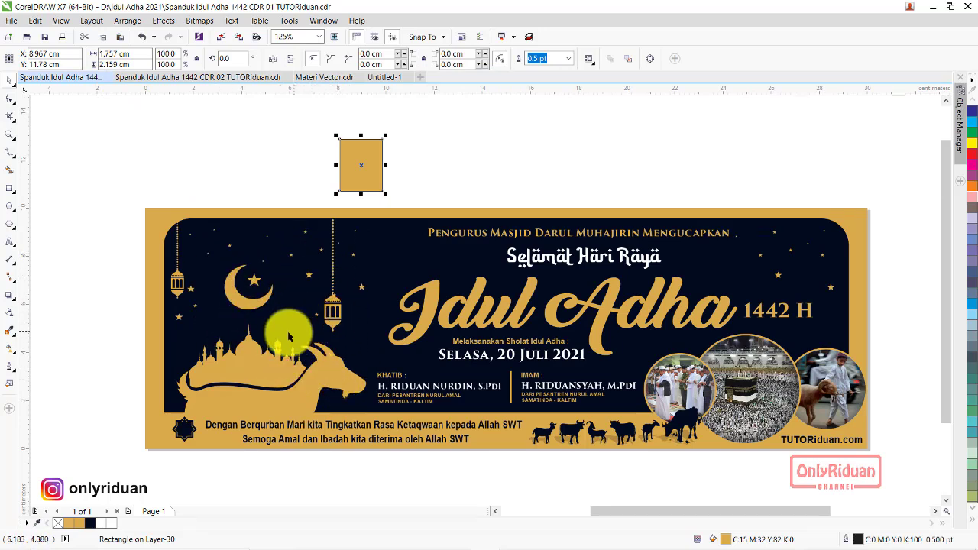
{"action": "left_click", "coordinate": [380, 78]}
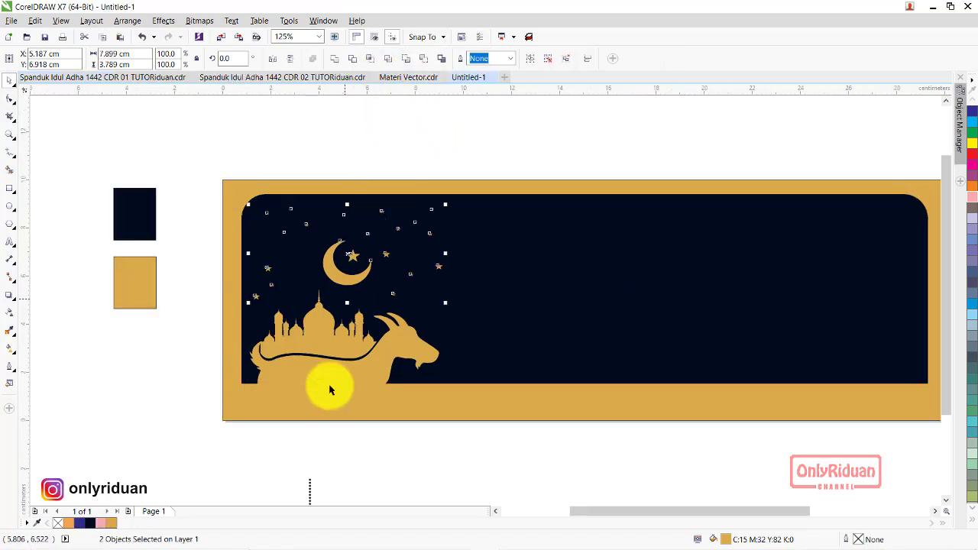
{"action": "left_click", "coordinate": [478, 461]}
{"action": "left_click_drag", "start_coordinate": [504, 461], "coordinate": [214, 290]}
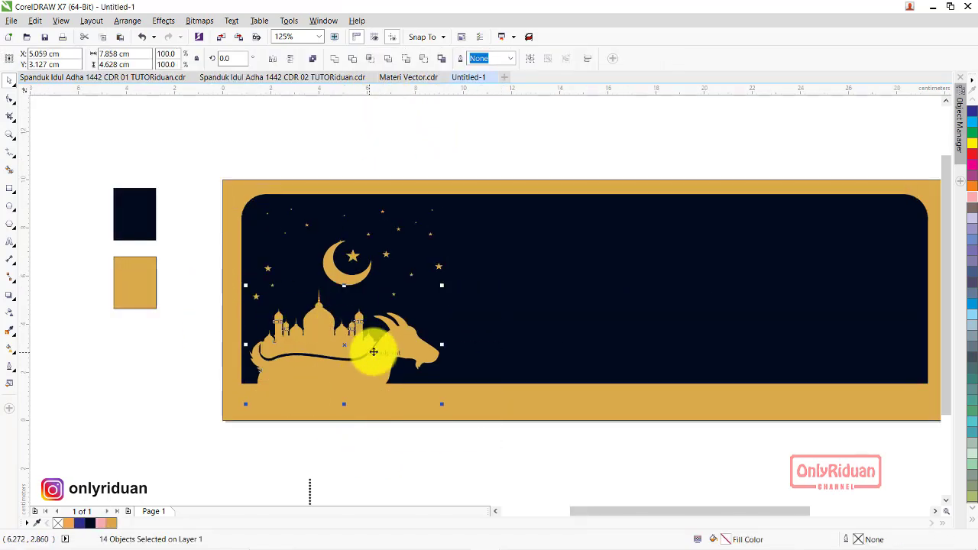
{"action": "key", "text": "Right"}
{"action": "key", "text": "Right"}
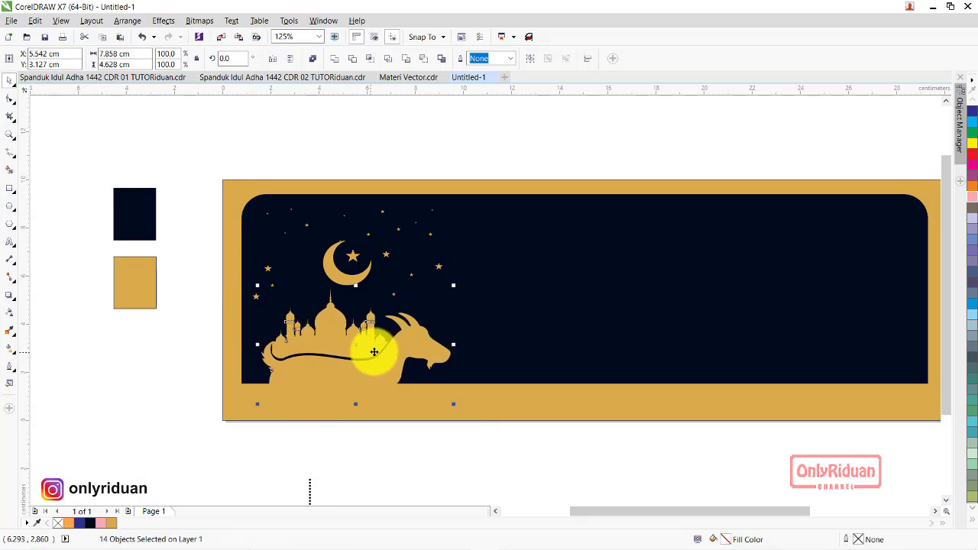
{"action": "left_click_drag", "start_coordinate": [208, 153], "coordinate": [495, 327]}
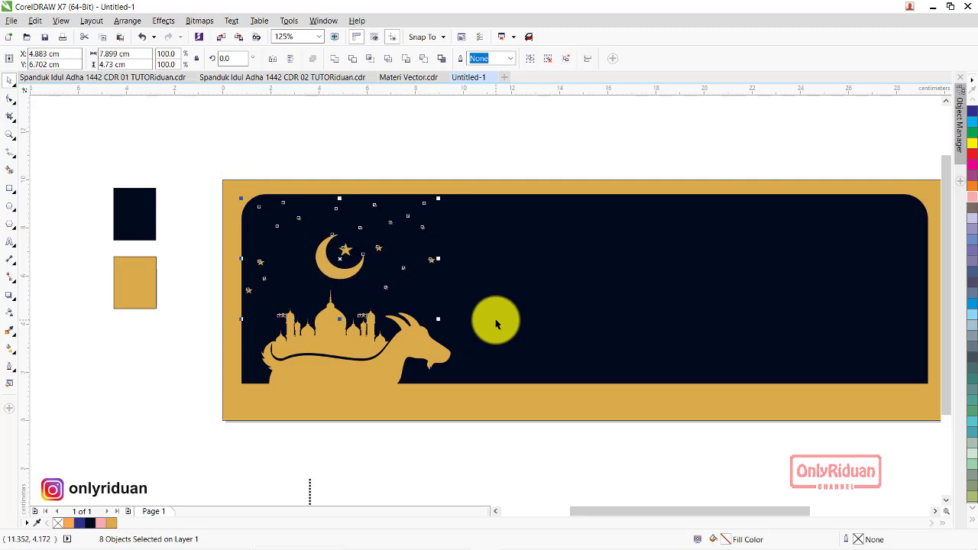
{"action": "left_click", "coordinate": [413, 431]}
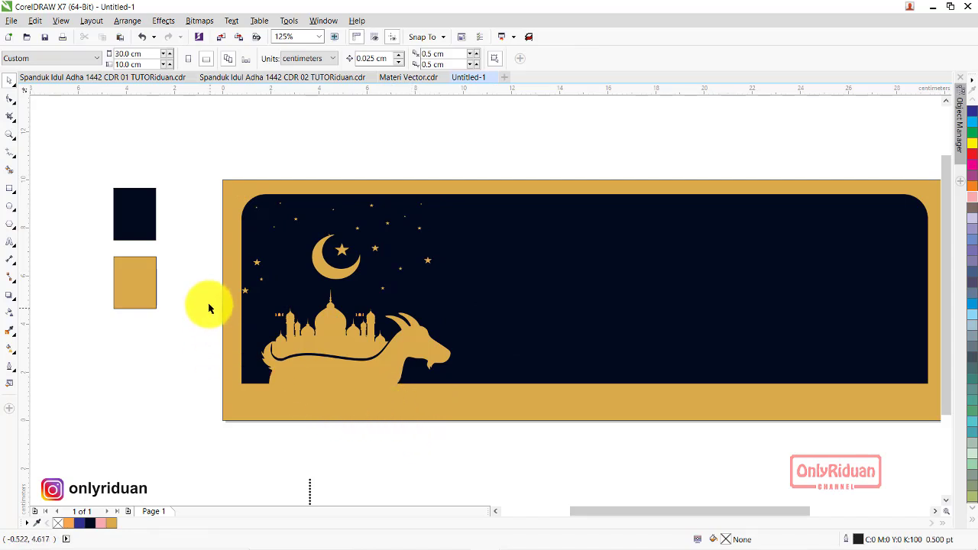
Move a lantern into the banner's top-left corner and fill it and its chain gold
{"action": "left_click_drag", "start_coordinate": [209, 308], "coordinate": [379, 334]}
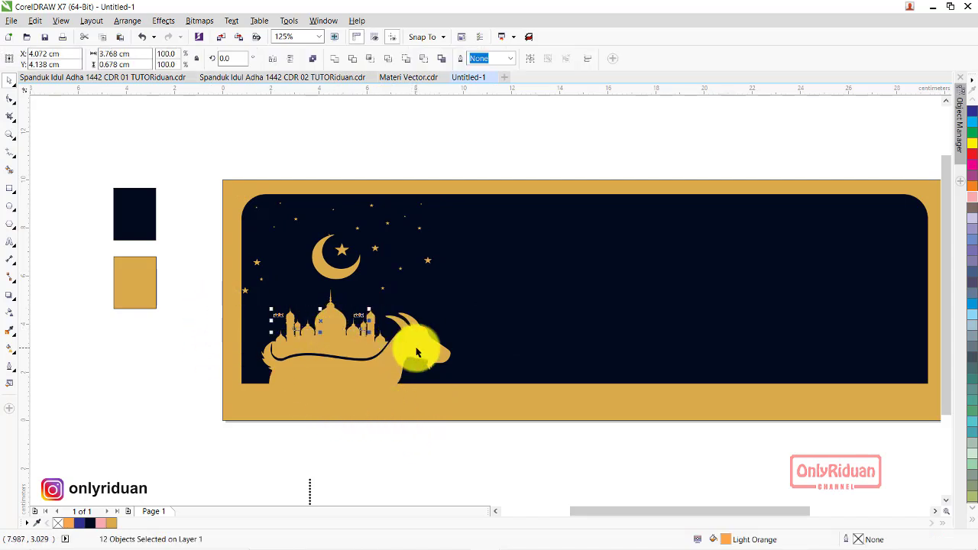
{"action": "key", "text": "Escape"}
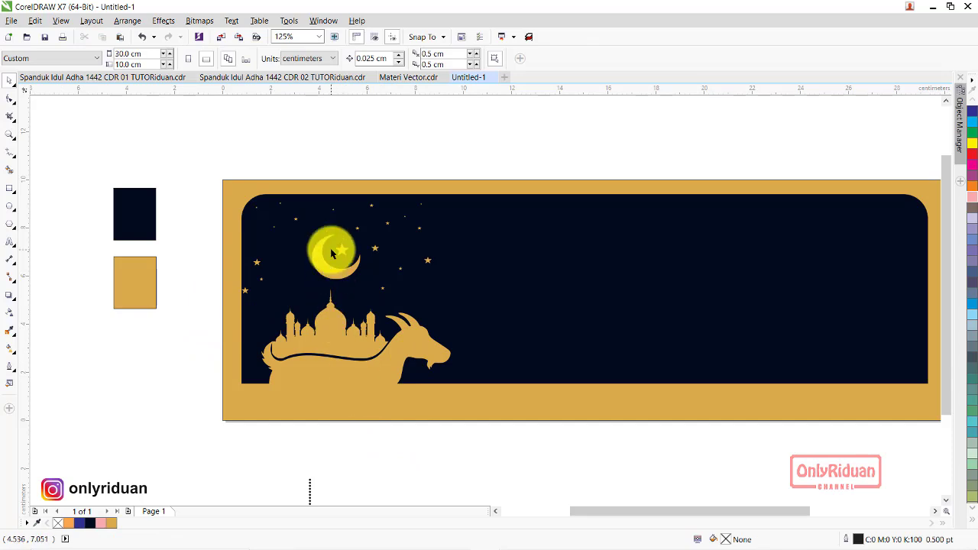
{"action": "scroll", "coordinate": [332, 247], "scroll_direction": "up", "scroll_amount": 2}
{"action": "scroll", "coordinate": [332, 246], "scroll_direction": "down", "scroll_amount": 2}
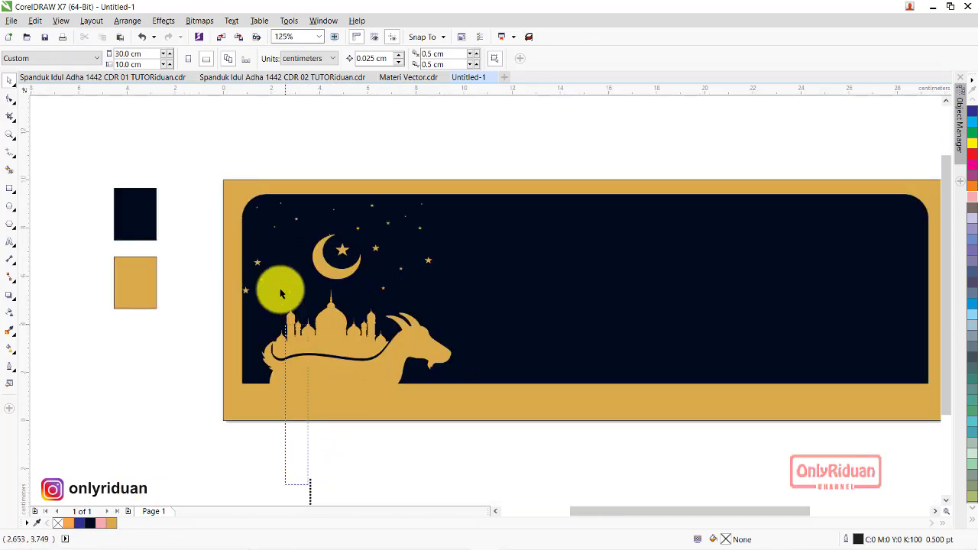
{"action": "left_click_drag", "start_coordinate": [308, 489], "coordinate": [263, 207]}
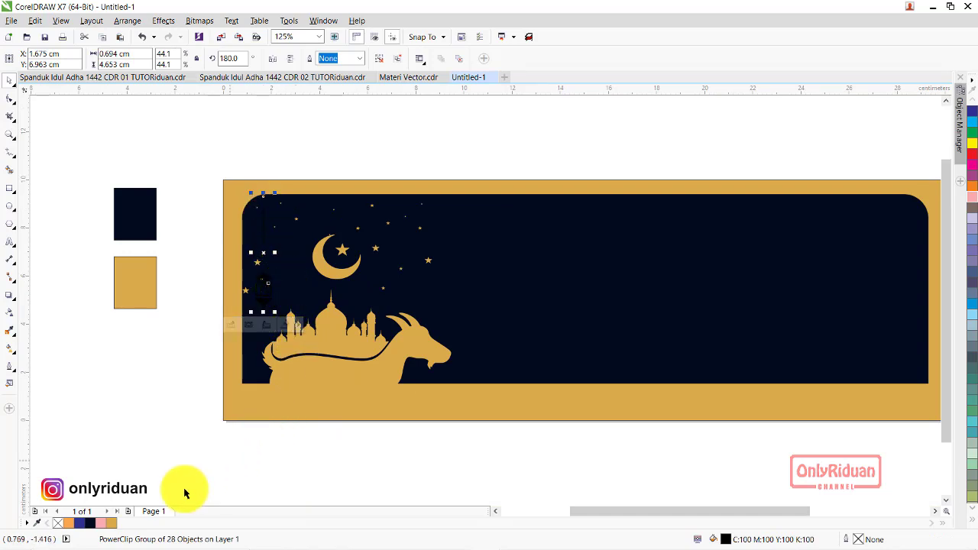
{"action": "left_click", "coordinate": [115, 526]}
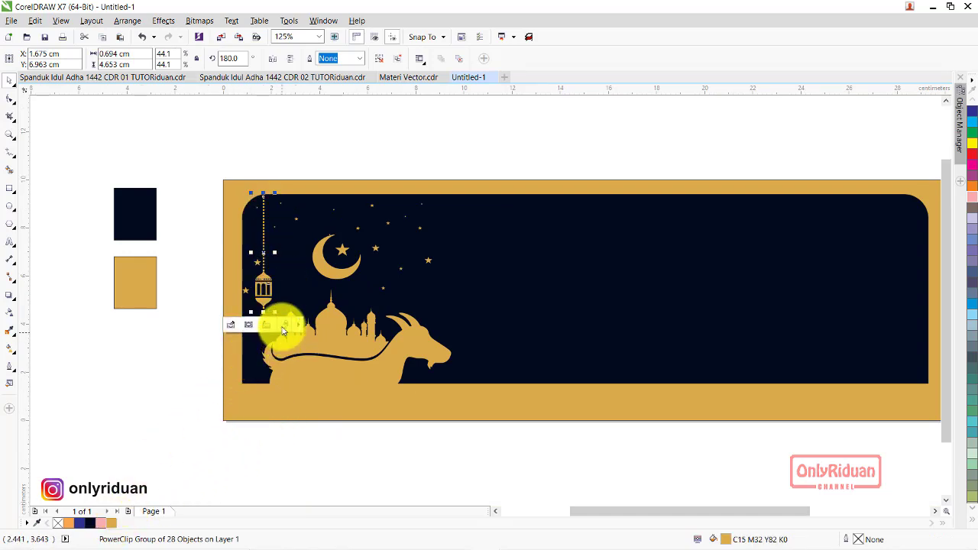
Shrink the lantern to about 62.5% and enlarge the second lantern beside the moon
{"action": "mouse_move", "coordinate": [277, 312]}
{"action": "left_mouse_down"}
{"action": "mouse_move", "coordinate": [267, 294]}
{"action": "mouse_move", "coordinate": [291, 267]}
{"action": "mouse_move", "coordinate": [271, 229]}
{"action": "mouse_move", "coordinate": [432, 243]}
{"action": "left_mouse_up"}
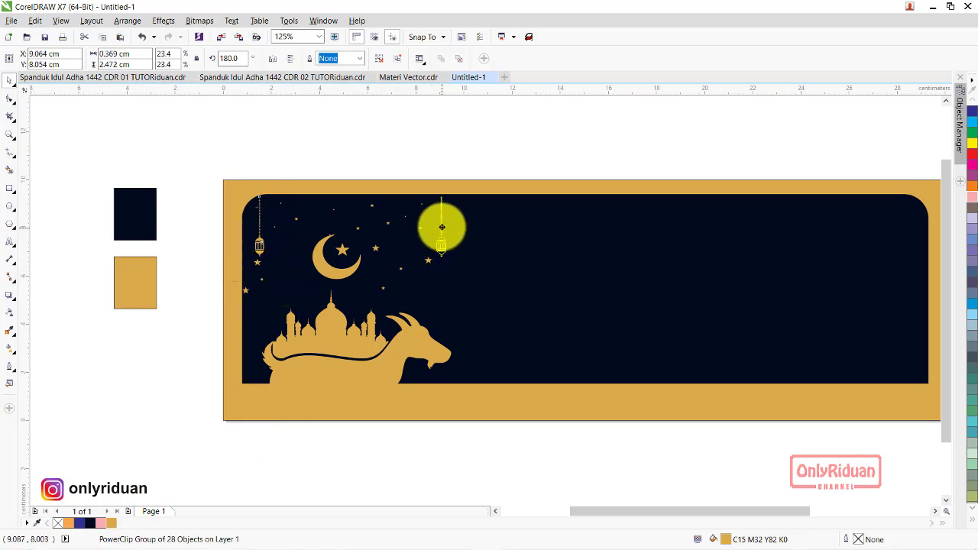
{"action": "left_click_drag", "start_coordinate": [437, 250], "coordinate": [426, 289]}
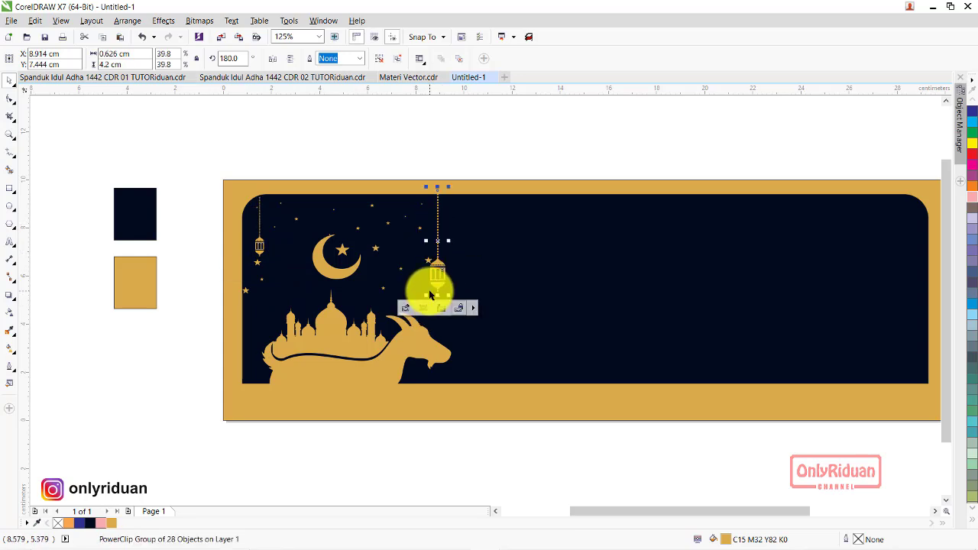
{"action": "left_click", "coordinate": [426, 450]}
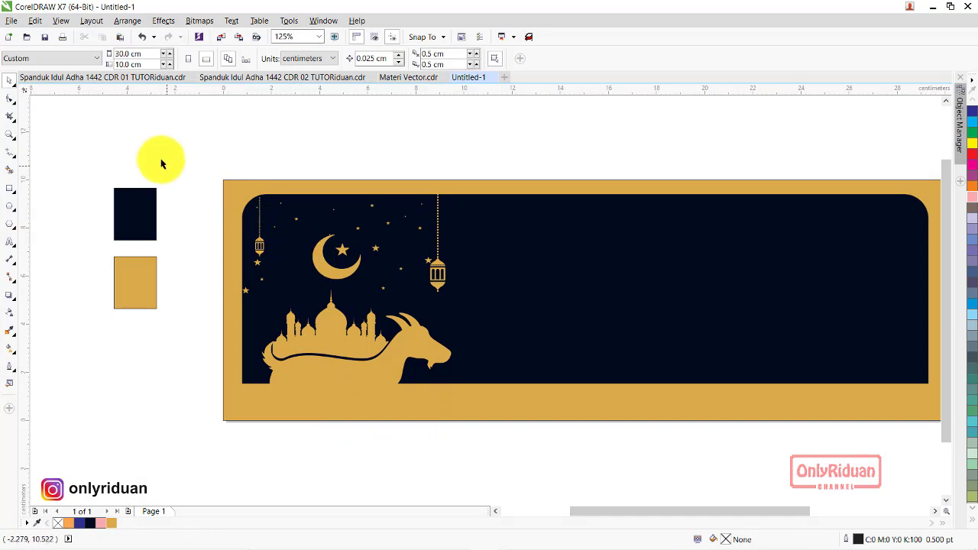
In the reference banner, read the fonts of the Selamat Hari Raya title and the date text
{"action": "left_click", "coordinate": [115, 77]}
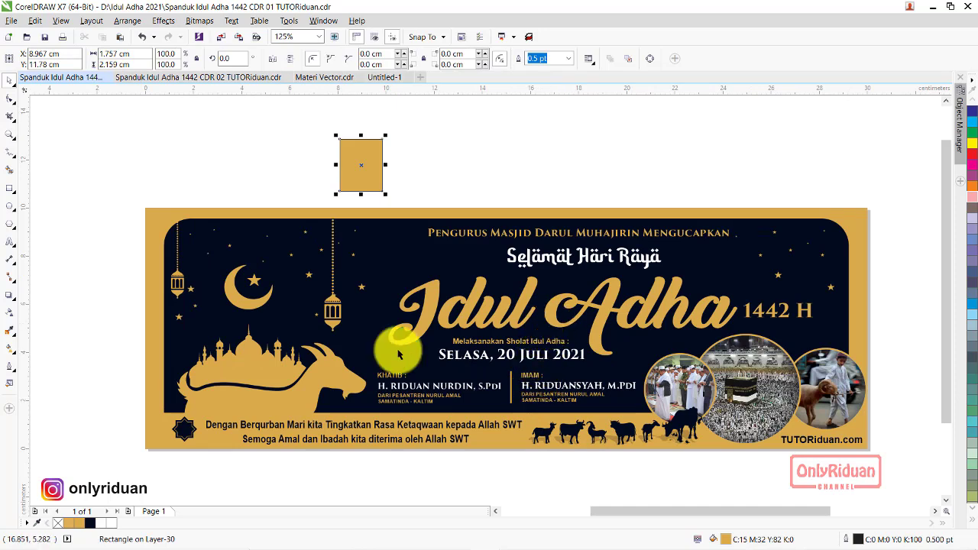
{"action": "left_click", "coordinate": [42, 243]}
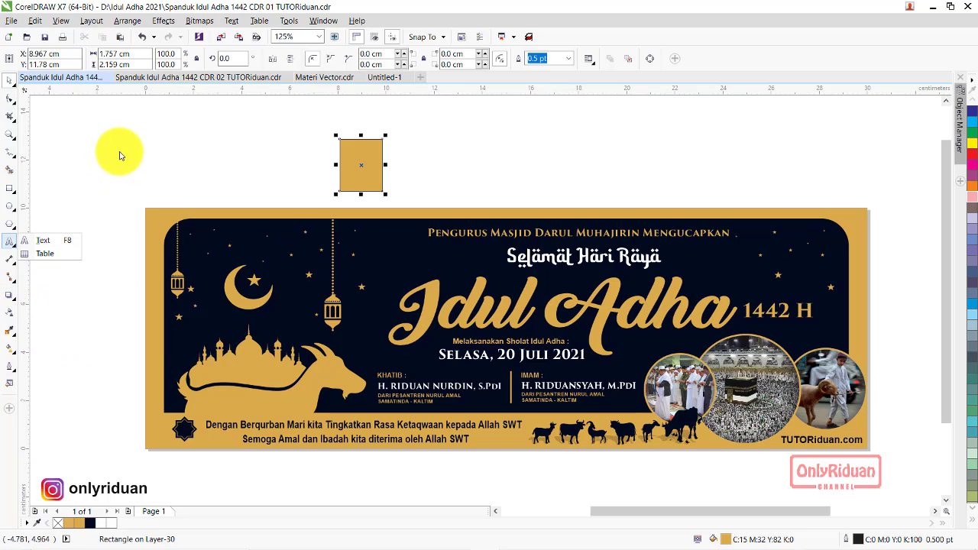
{"action": "left_click", "coordinate": [558, 262]}
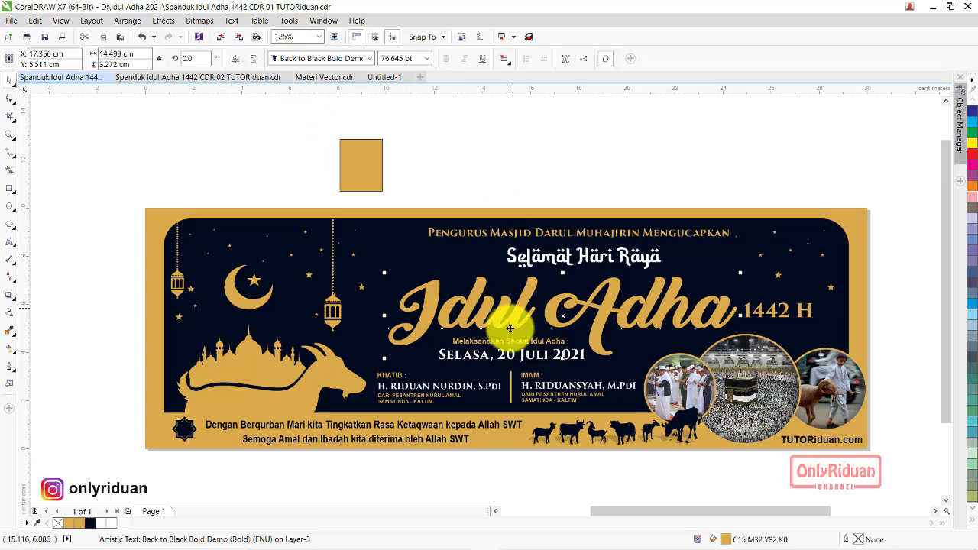
{"action": "left_click", "coordinate": [503, 353]}
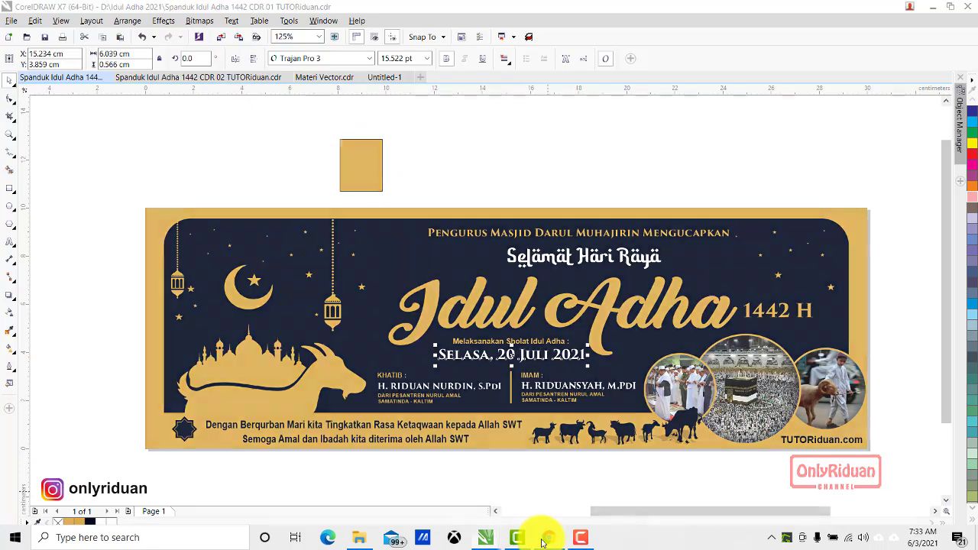
From the tutorial's font list, open the Back to Black Bold Demo page on 1001fonts and scroll to Download
{"action": "left_click", "coordinate": [544, 537]}
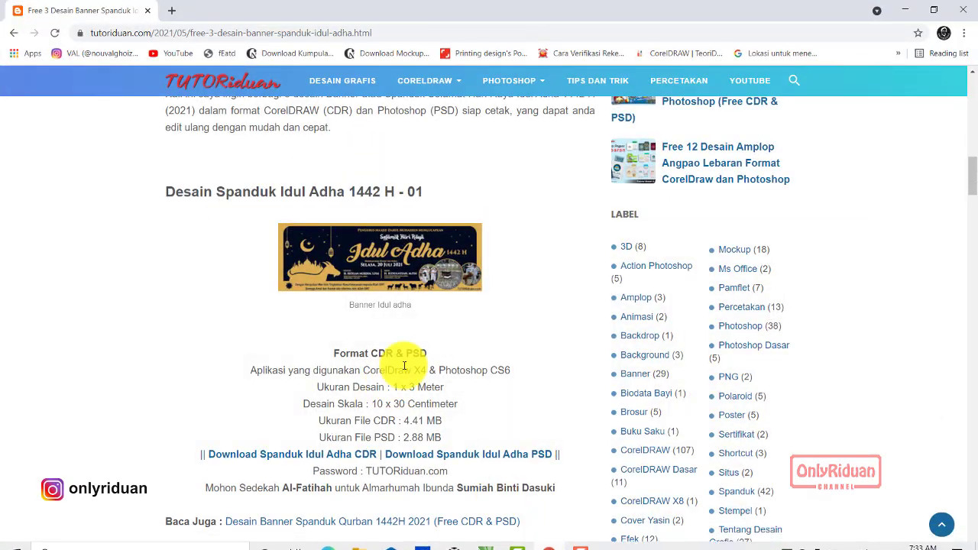
{"action": "scroll", "coordinate": [405, 367], "scroll_direction": "down", "scroll_amount": 2}
{"action": "scroll", "coordinate": [413, 367], "scroll_direction": "down", "scroll_amount": 3}
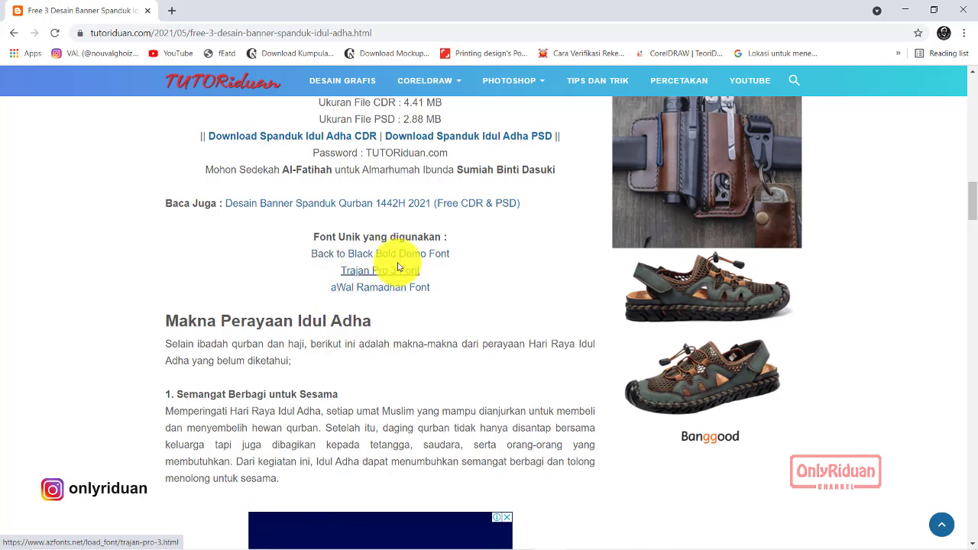
{"action": "left_click", "coordinate": [398, 261]}
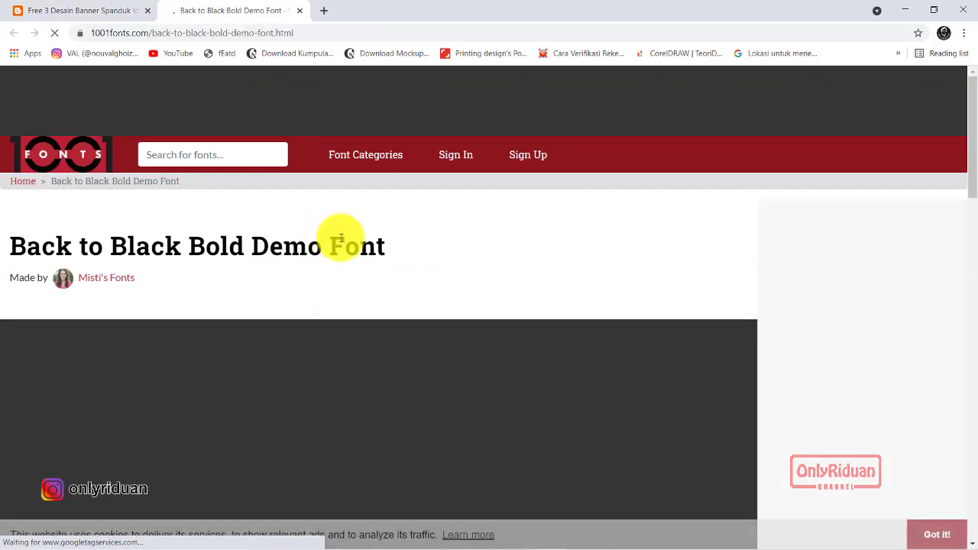
{"action": "scroll", "coordinate": [402, 246], "scroll_direction": "down", "scroll_amount": 3}
{"action": "scroll", "coordinate": [403, 246], "scroll_direction": "down", "scroll_amount": 2}
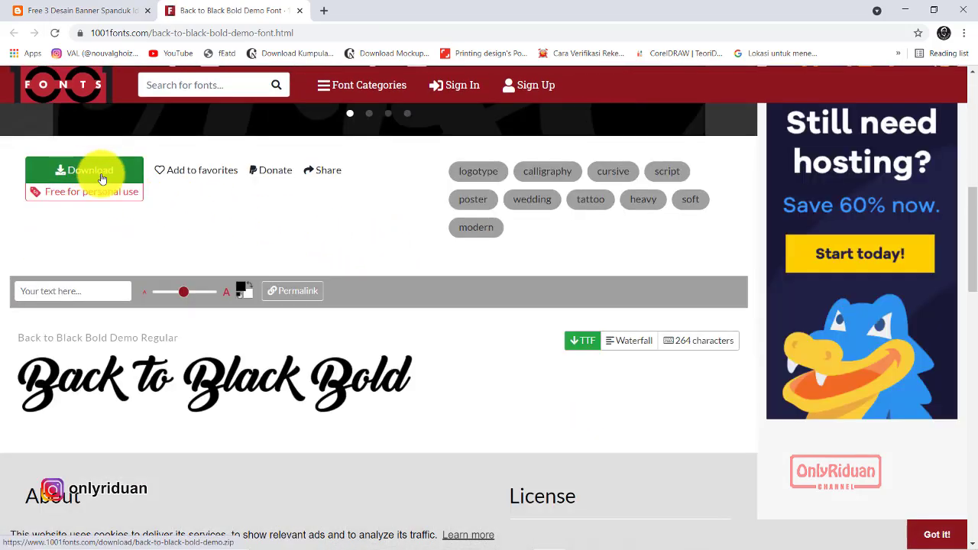
Install the Back to Black Bold Demo font from D:\Font, then close the 1001fonts tab
{"action": "left_click", "coordinate": [359, 539]}
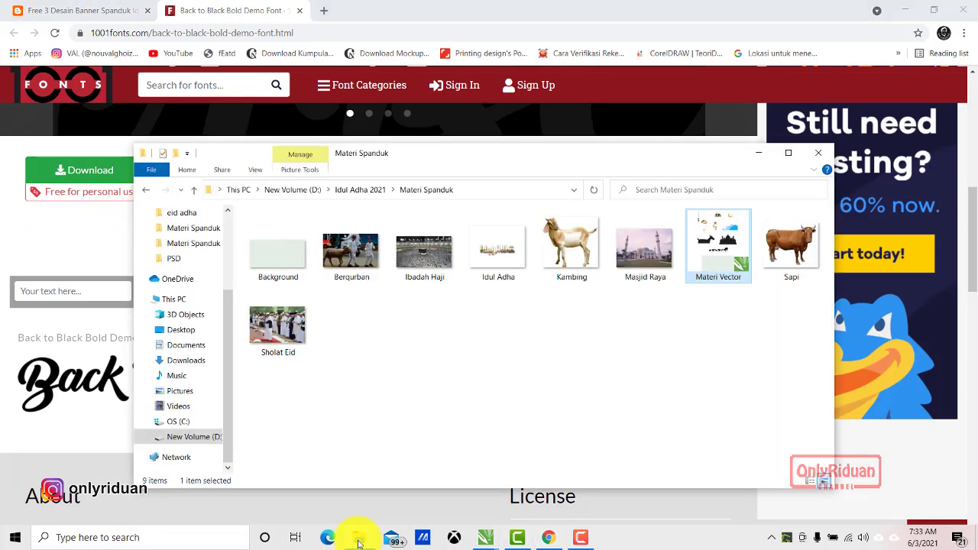
{"action": "left_click", "coordinate": [216, 442]}
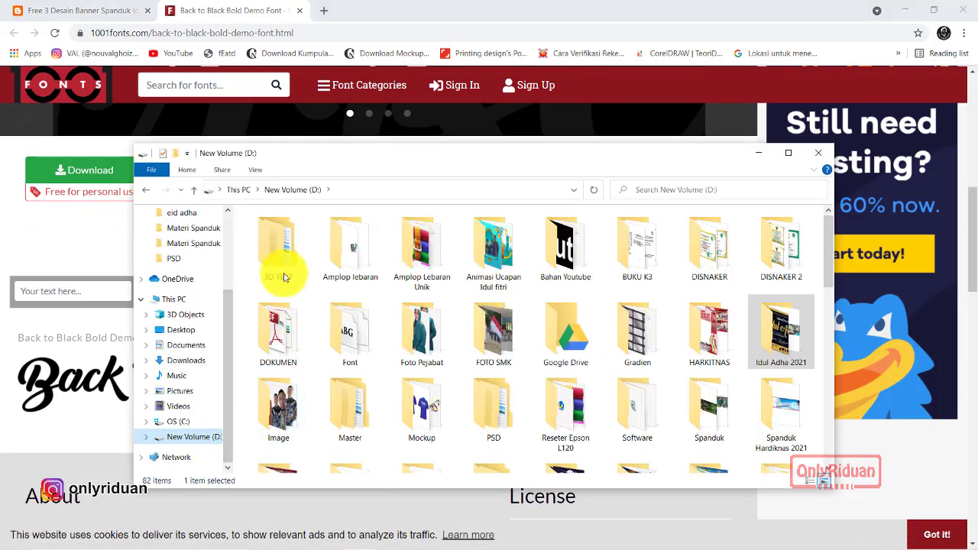
{"action": "left_click", "coordinate": [350, 332]}
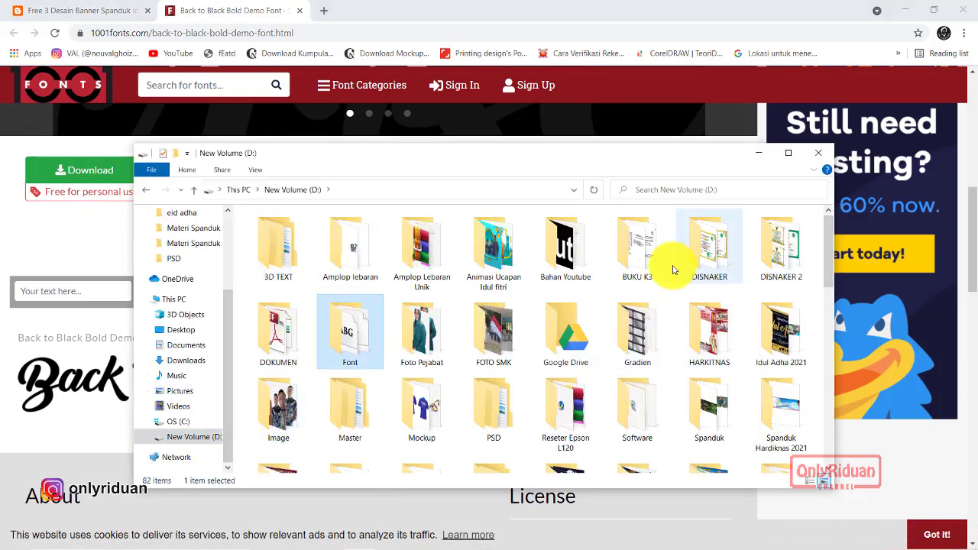
{"action": "left_click", "coordinate": [363, 356]}
{"action": "double_click", "coordinate": [363, 356]}
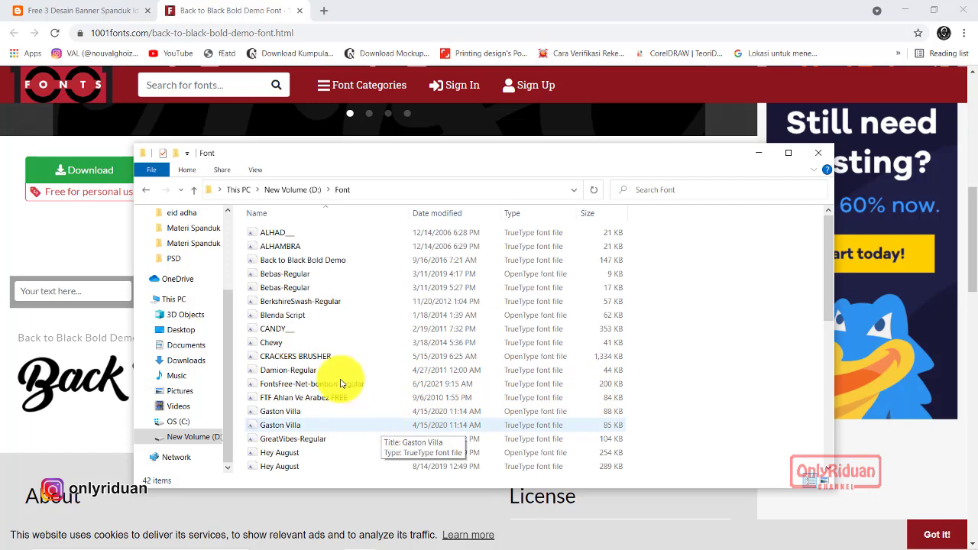
{"action": "left_click", "coordinate": [301, 260]}
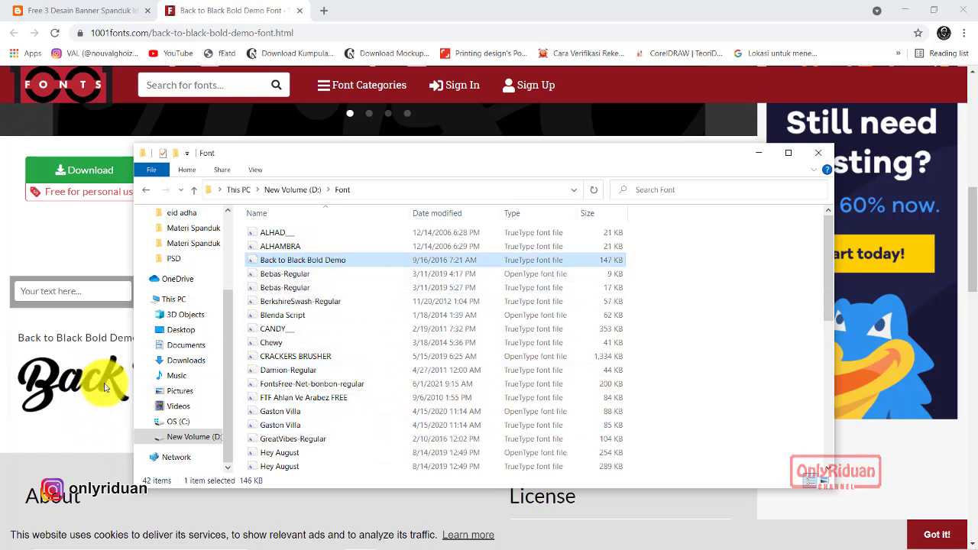
{"action": "right_click", "coordinate": [303, 264]}
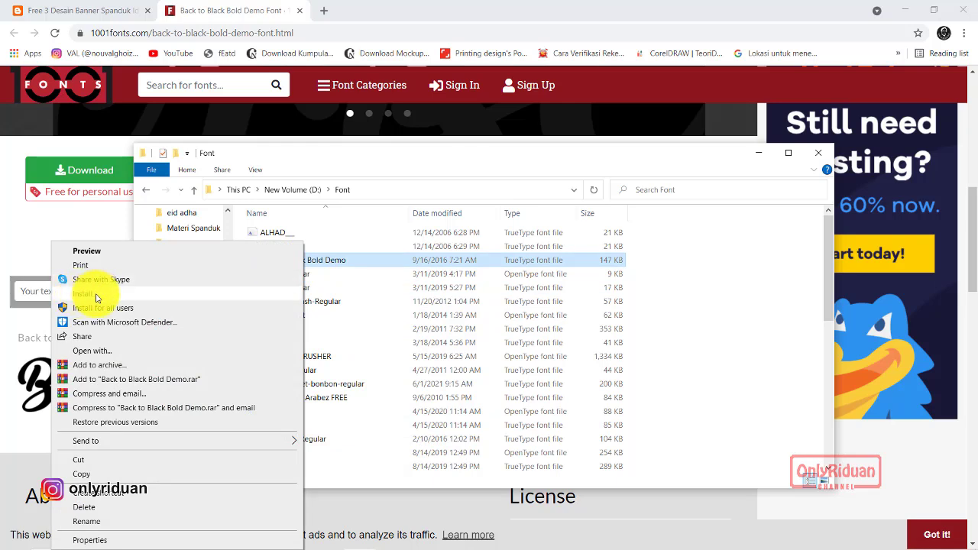
{"action": "left_click", "coordinate": [758, 153]}
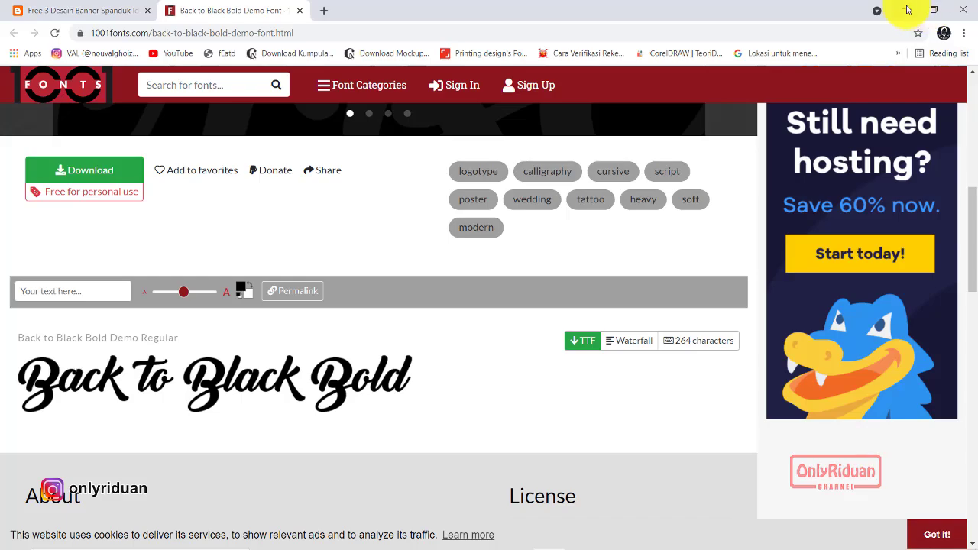
{"action": "left_click", "coordinate": [298, 11]}
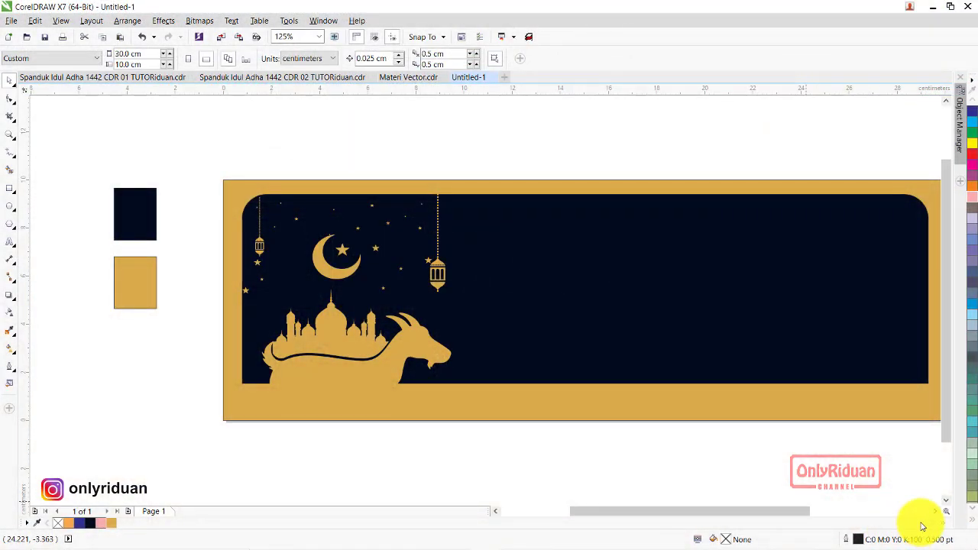
Draw a 2.858 cm circle below the page and put a copy on the banner's bottom-right corner
{"action": "left_click", "coordinate": [935, 511]}
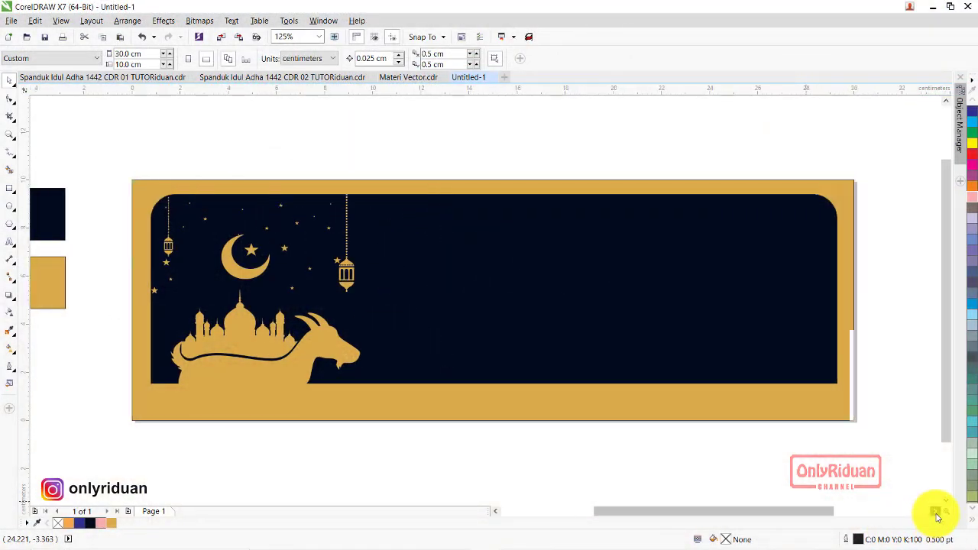
{"action": "left_click_drag", "start_coordinate": [945, 313], "coordinate": [946, 343]}
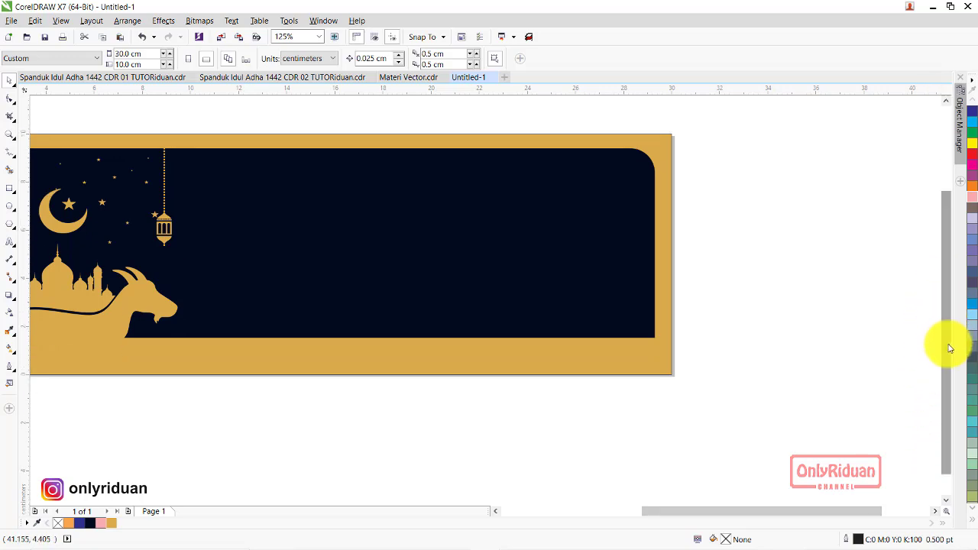
{"action": "left_click", "coordinate": [10, 205]}
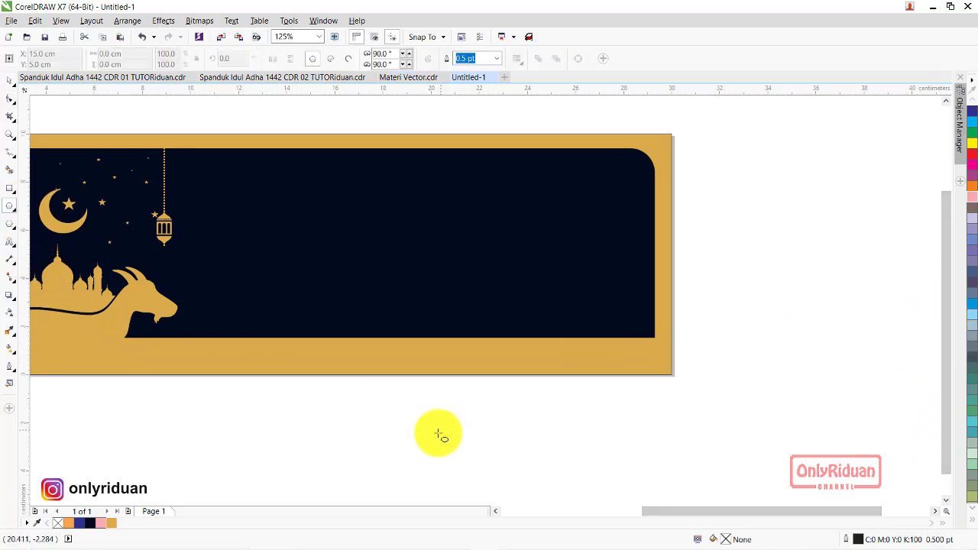
{"action": "left_click_drag", "start_coordinate": [421, 429], "coordinate": [492, 498]}
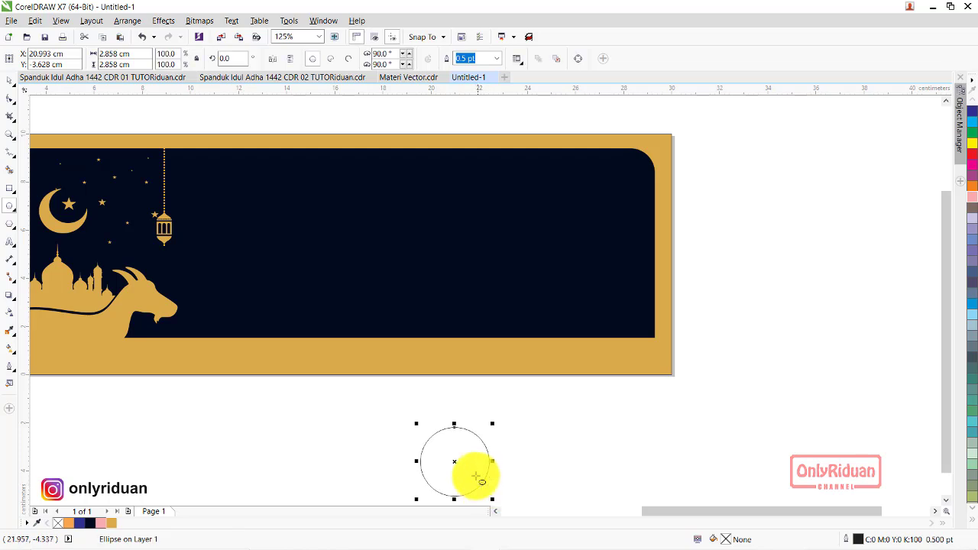
{"action": "left_click_drag", "start_coordinate": [454, 461], "coordinate": [619, 462]}
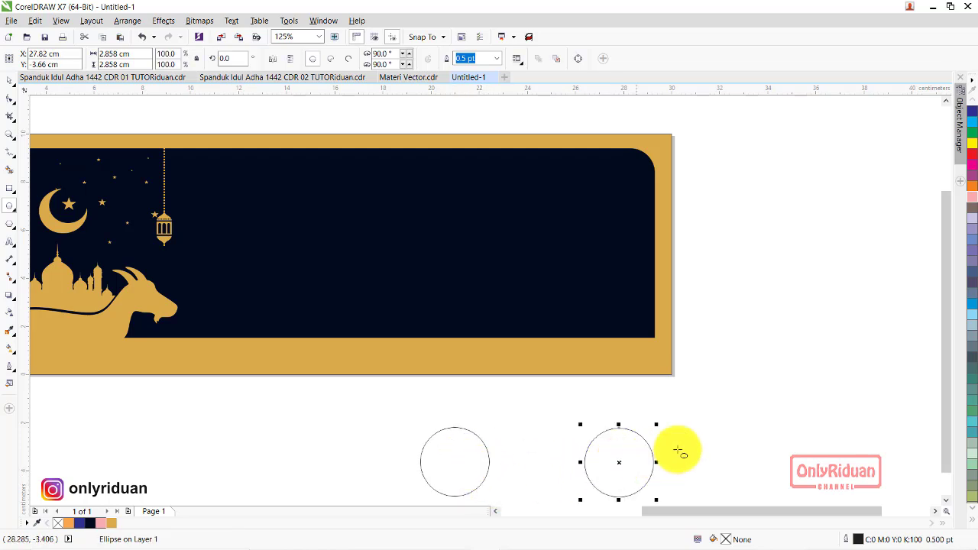
{"action": "left_click_drag", "start_coordinate": [943, 349], "coordinate": [943, 373]}
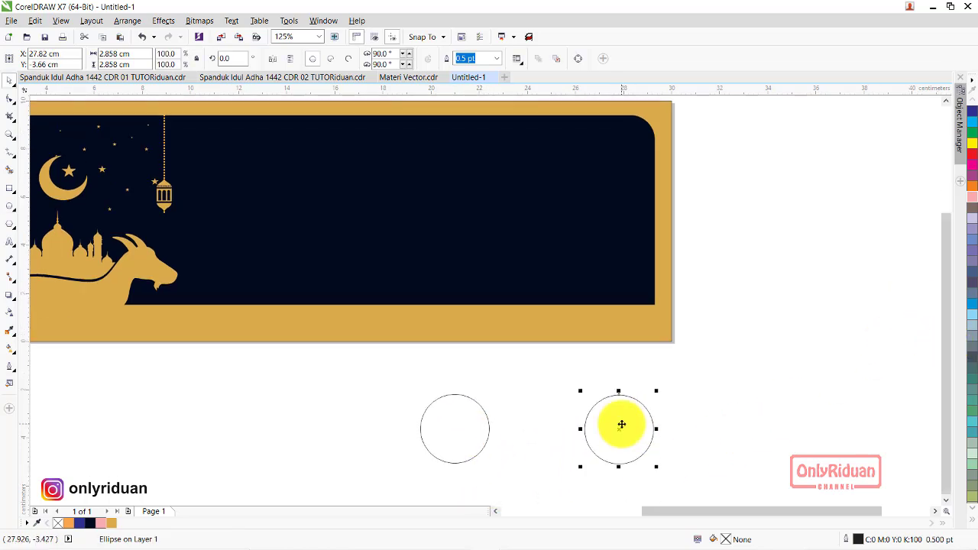
{"action": "mouse_move", "coordinate": [621, 424]}
{"action": "left_mouse_down"}
{"action": "mouse_move", "coordinate": [446, 431]}
{"action": "mouse_move", "coordinate": [606, 299]}
{"action": "left_mouse_up"}
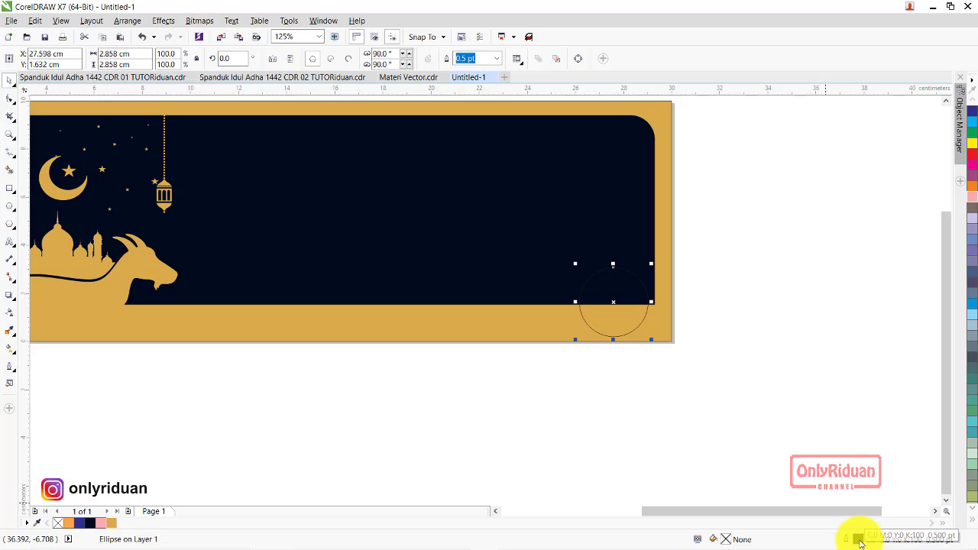
Give the corner circle a 3.0 pt outline in gold sampled from the banner
{"action": "double_click", "coordinate": [860, 542]}
{"action": "left_click_drag", "start_coordinate": [497, 131], "coordinate": [305, 178]}
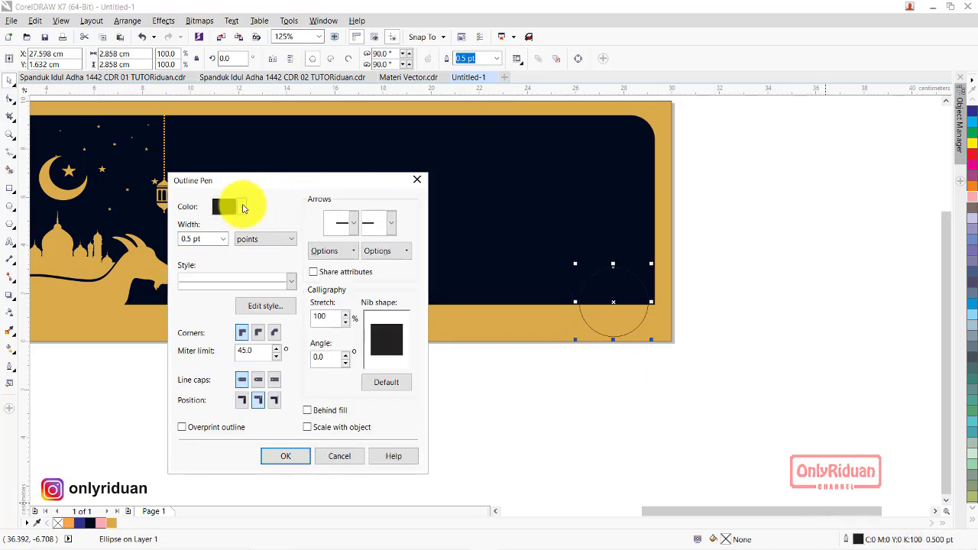
{"action": "left_click", "coordinate": [241, 206]}
{"action": "left_click", "coordinate": [218, 306]}
{"action": "left_click", "coordinate": [454, 325]}
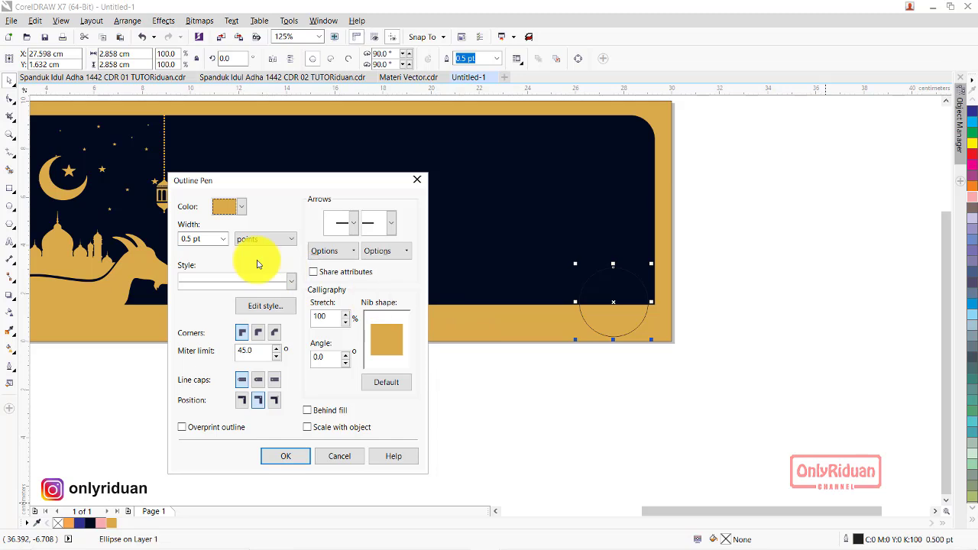
{"action": "left_click", "coordinate": [221, 239]}
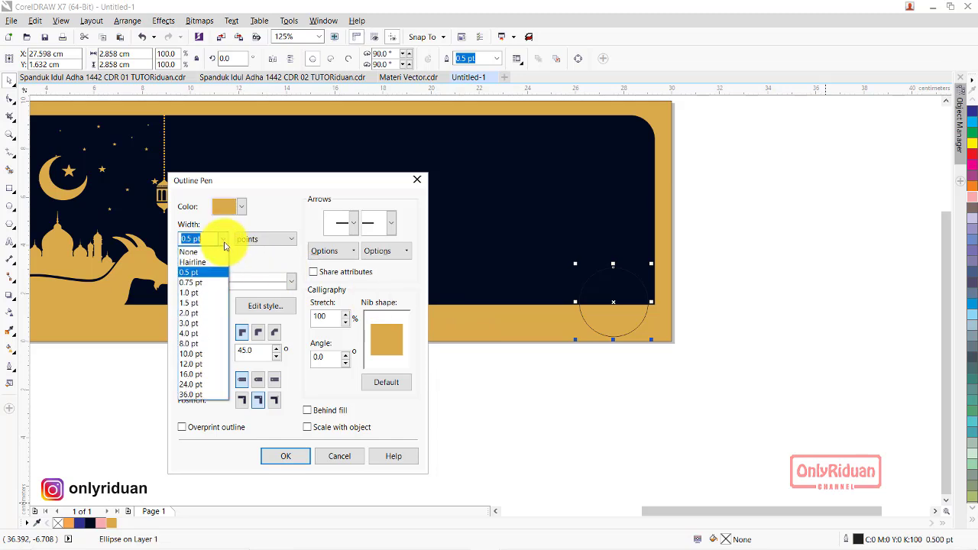
{"action": "left_click", "coordinate": [199, 324]}
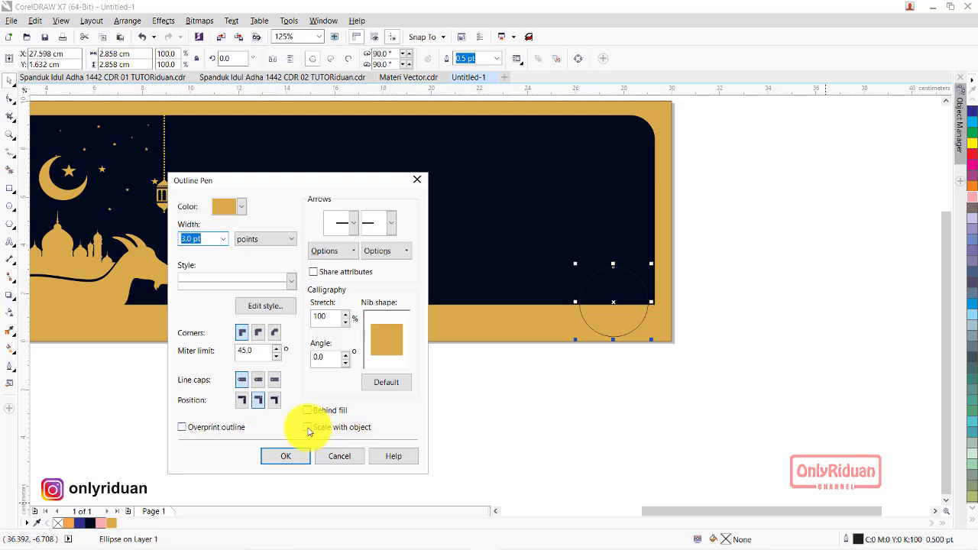
{"action": "left_click", "coordinate": [289, 455]}
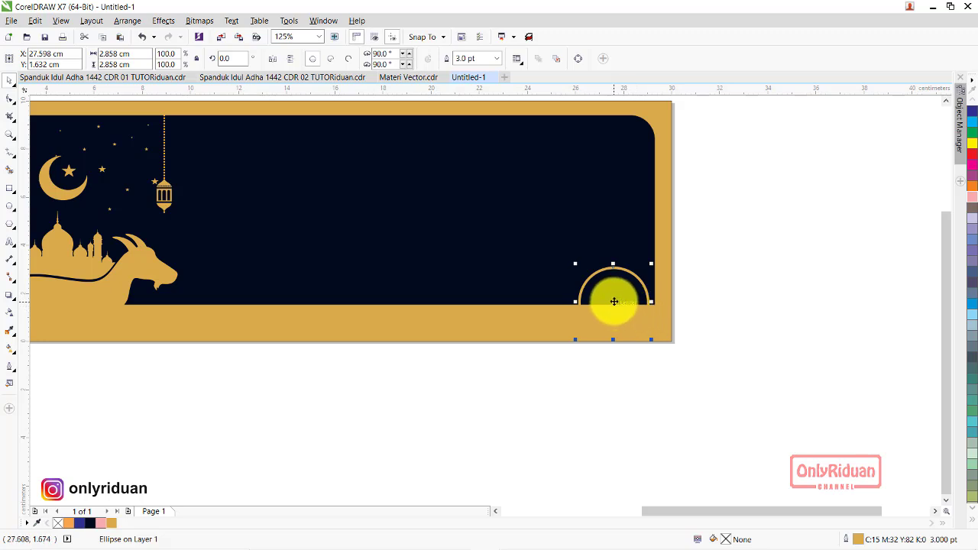
Duplicate the ring twice to the left and enlarge the middle copy to 3.905 cm
{"action": "left_click_drag", "start_coordinate": [614, 301], "coordinate": [482, 302]}
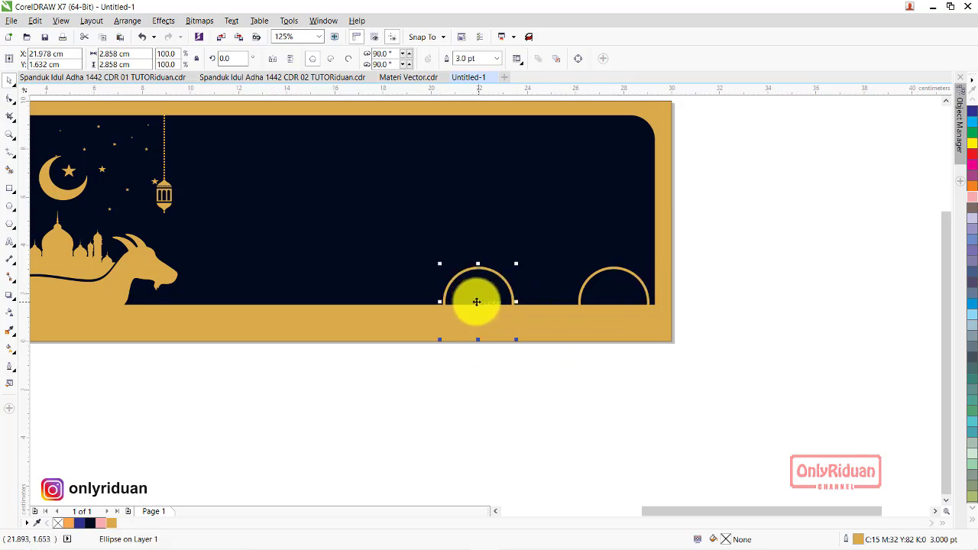
{"action": "left_click_drag", "start_coordinate": [476, 302], "coordinate": [542, 296]}
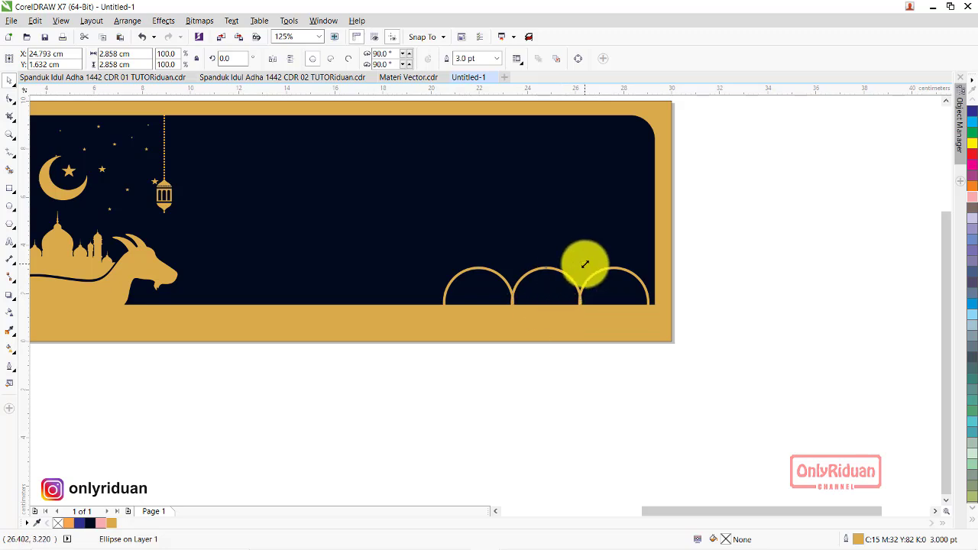
{"action": "left_click_drag", "start_coordinate": [584, 265], "coordinate": [605, 254]}
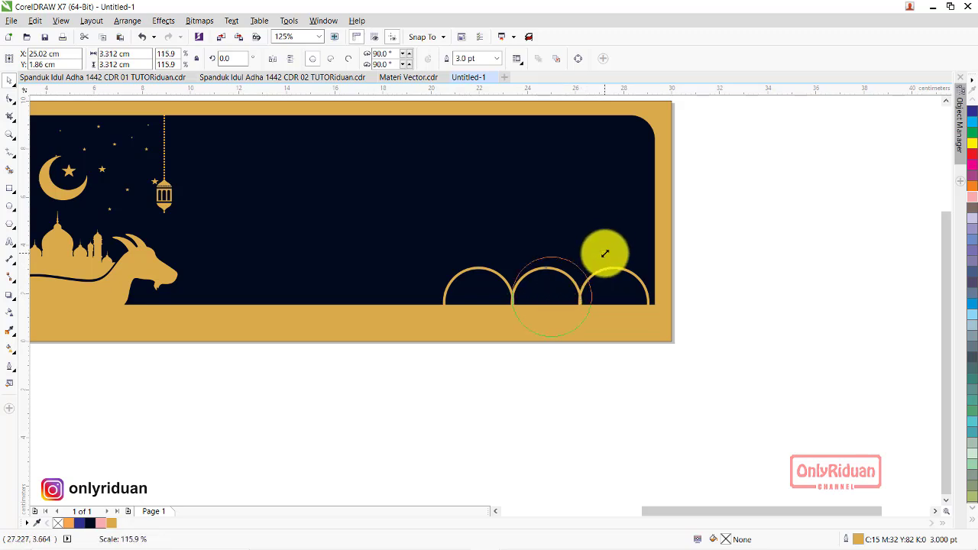
Nudge all three rings up and to the right above the footer
{"action": "left_click", "coordinate": [711, 365]}
{"action": "left_click_drag", "start_coordinate": [720, 374], "coordinate": [392, 185]}
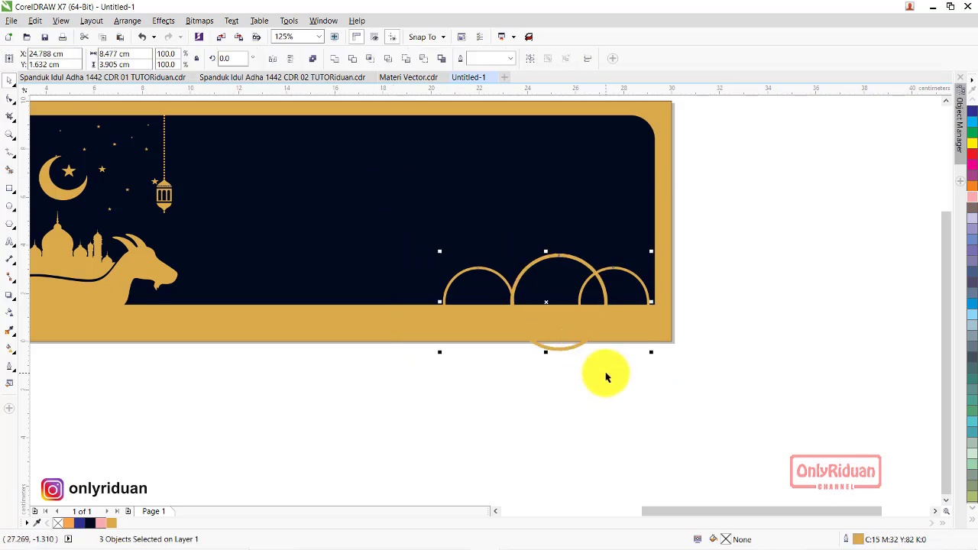
{"action": "key", "text": "Up"}
{"action": "key", "text": "Up"}
{"action": "key", "text": "Up"}
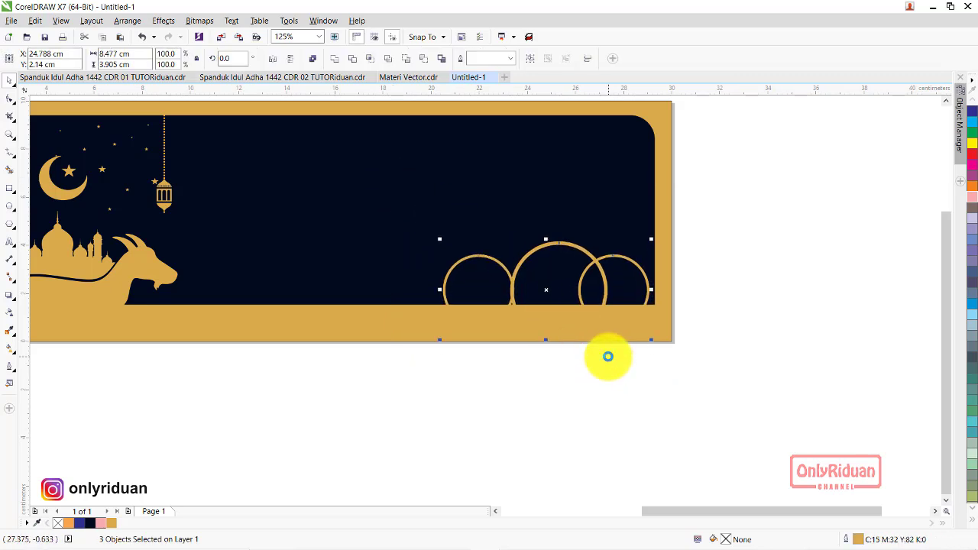
{"action": "key", "text": "Right"}
{"action": "key", "text": "Right"}
{"action": "key", "text": "Right"}
{"action": "left_click", "coordinate": [603, 409]}
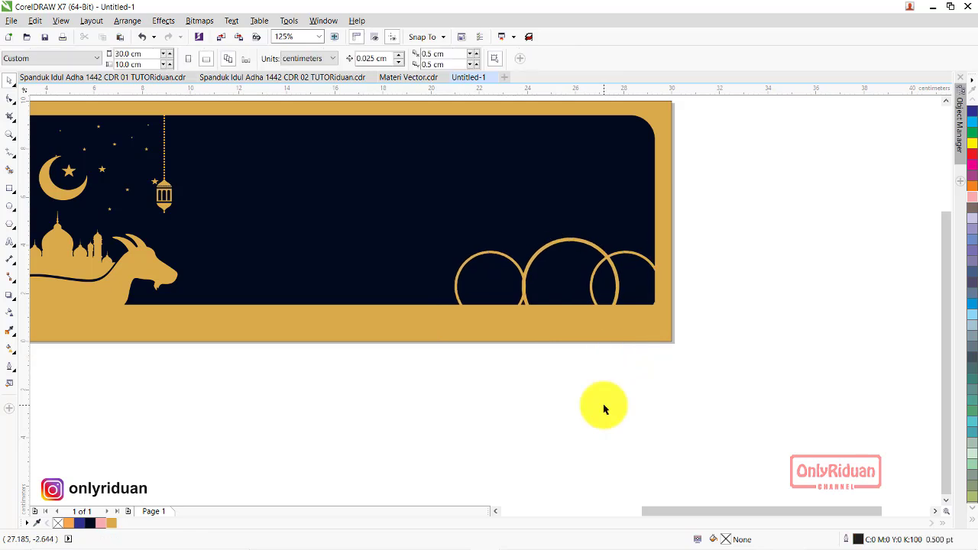
Import the Berqurban, Ibadah Haji and Sholat Eid photos
{"action": "left_click", "coordinate": [11, 21]}
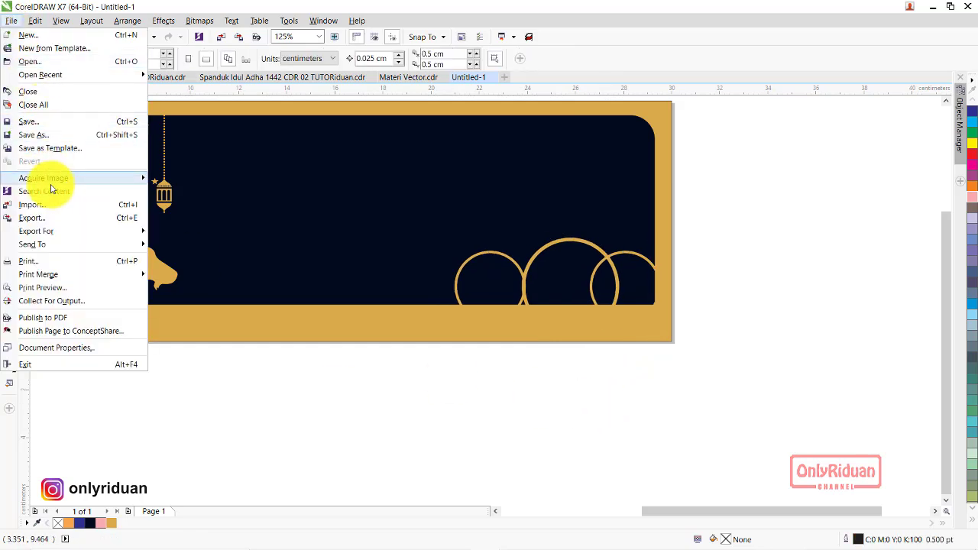
{"action": "left_click", "coordinate": [48, 205]}
{"action": "left_click", "coordinate": [518, 220]}
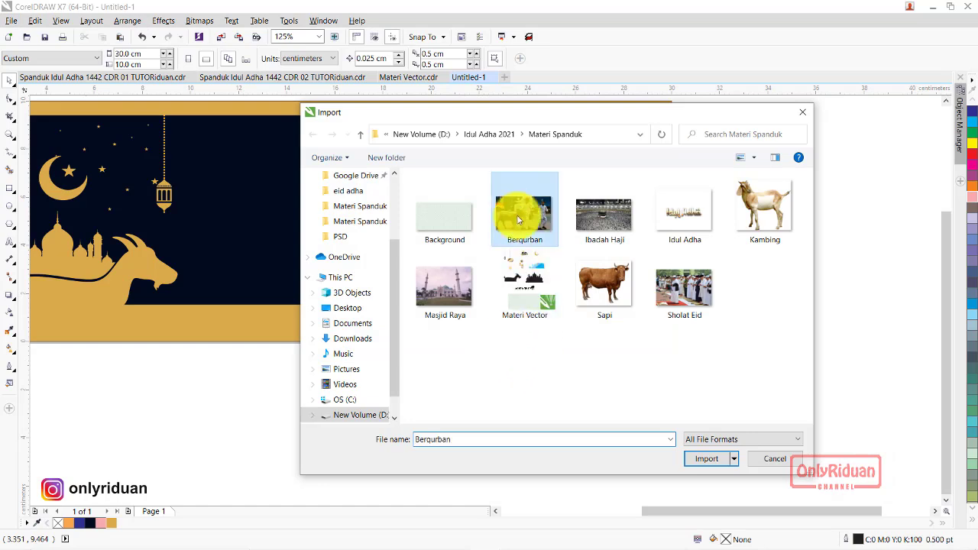
{"action": "left_click", "coordinate": [602, 214], "text": "ctrl"}
{"action": "left_click", "coordinate": [674, 281], "text": "ctrl"}
{"action": "left_click", "coordinate": [702, 460]}
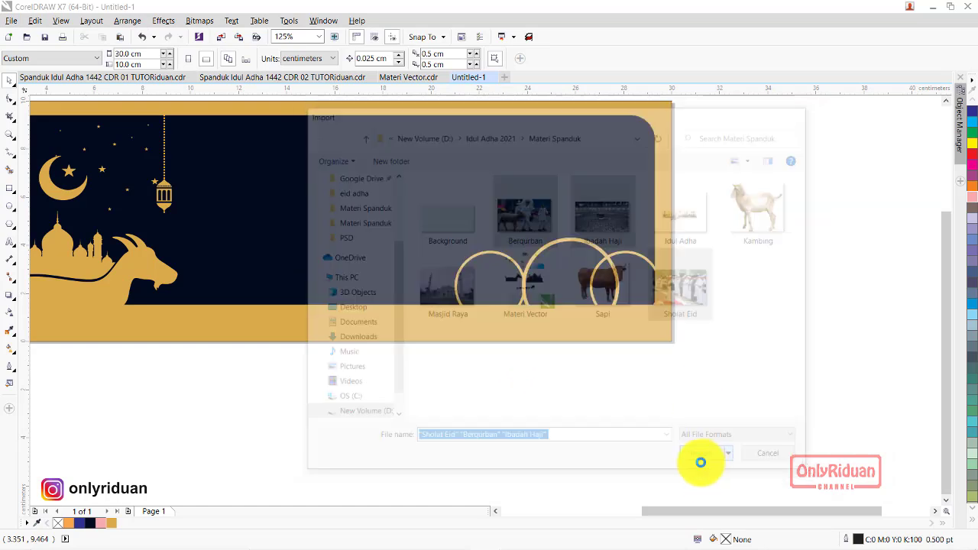
Place the three photos below the banner, spread them out and shrink them
{"action": "mouse_move", "coordinate": [340, 354]}
{"action": "left_mouse_down"}
{"action": "mouse_move", "coordinate": [499, 448]}
{"action": "mouse_move", "coordinate": [489, 442]}
{"action": "left_mouse_up"}
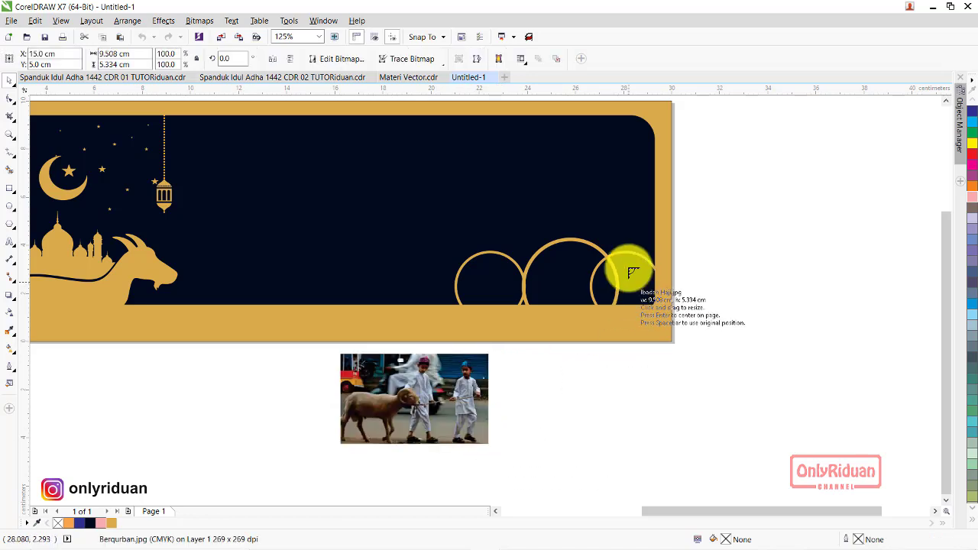
{"action": "mouse_move", "coordinate": [342, 355]}
{"action": "left_mouse_down"}
{"action": "mouse_move", "coordinate": [472, 437]}
{"action": "mouse_move", "coordinate": [507, 448]}
{"action": "left_mouse_up"}
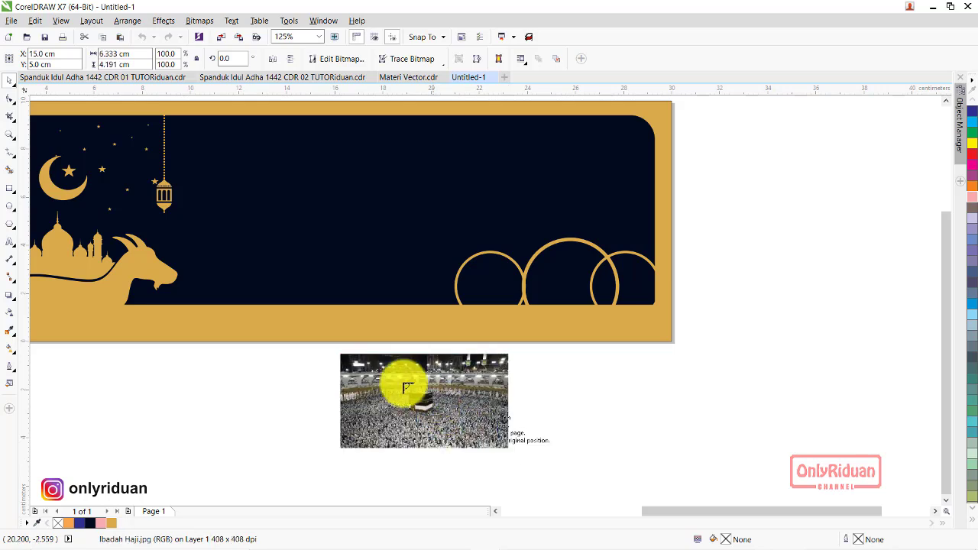
{"action": "left_click_drag", "start_coordinate": [340, 355], "coordinate": [506, 452]}
{"action": "left_click_drag", "start_coordinate": [409, 405], "coordinate": [750, 373]}
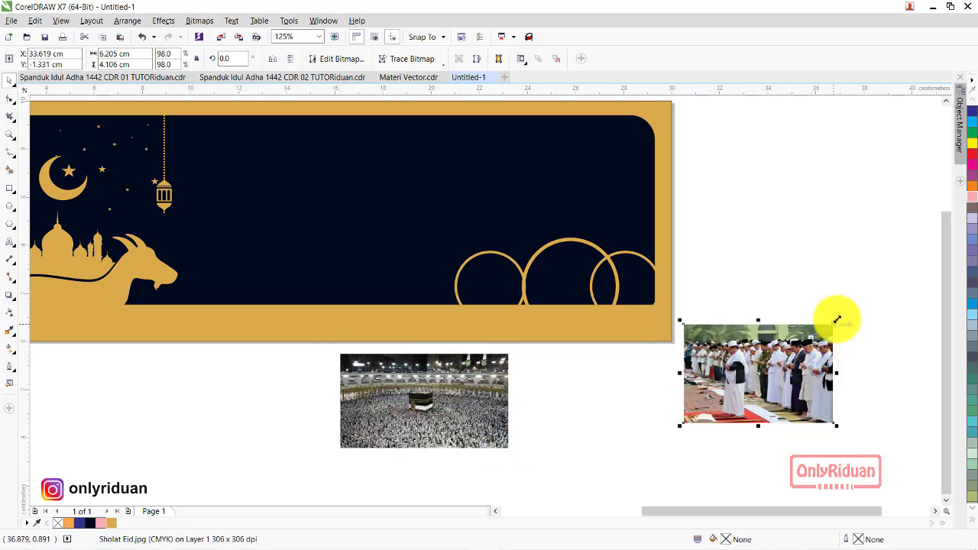
{"action": "left_click_drag", "start_coordinate": [837, 319], "coordinate": [801, 347]}
{"action": "left_click_drag", "start_coordinate": [461, 382], "coordinate": [607, 372]}
{"action": "left_click", "coordinate": [356, 375]}
{"action": "left_click_drag", "start_coordinate": [421, 375], "coordinate": [344, 375]}
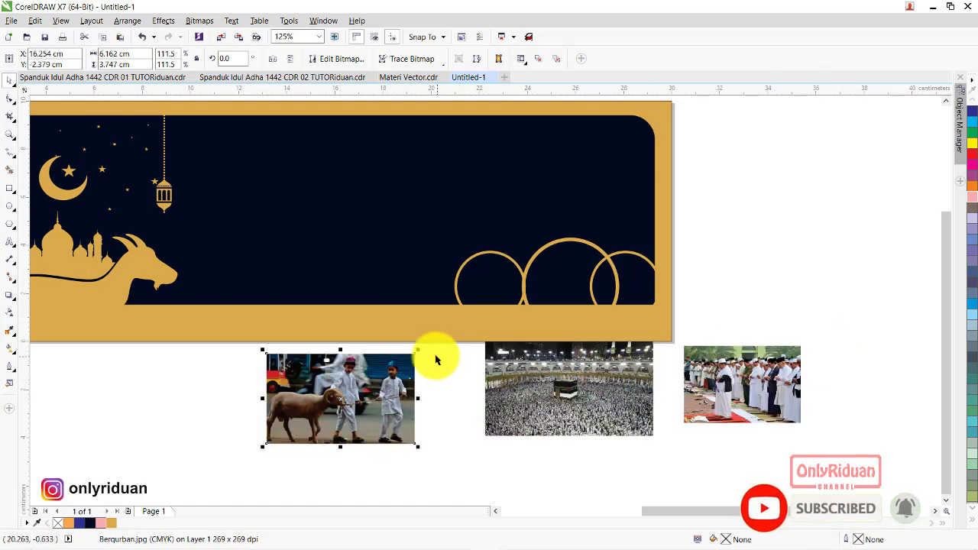
{"action": "left_click_drag", "start_coordinate": [417, 351], "coordinate": [389, 354]}
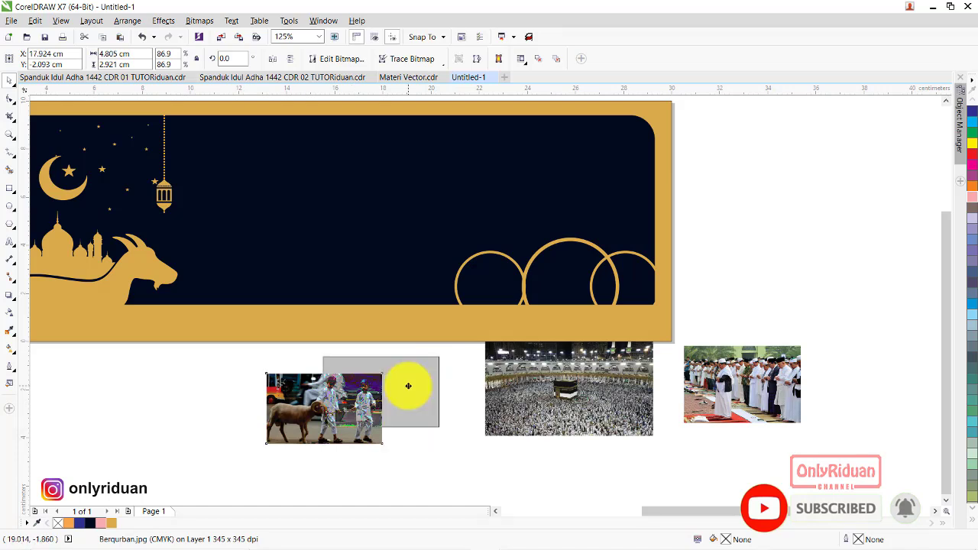
{"action": "left_click_drag", "start_coordinate": [348, 392], "coordinate": [406, 388]}
PowerClip the sheep, Kaaba and Sholat Eid photos into the right, middle and left rings
{"action": "right_click", "coordinate": [411, 374]}
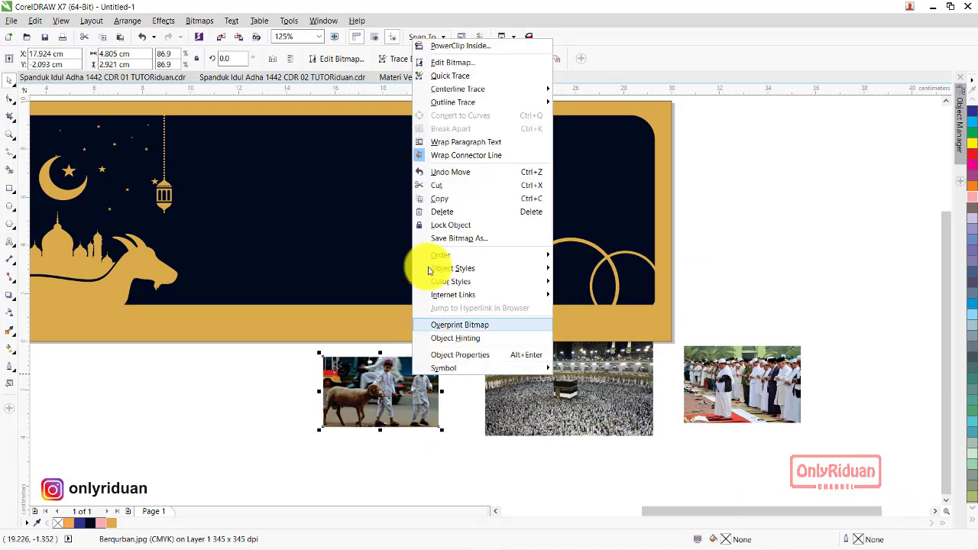
{"action": "left_click", "coordinate": [455, 46]}
{"action": "left_click", "coordinate": [627, 284]}
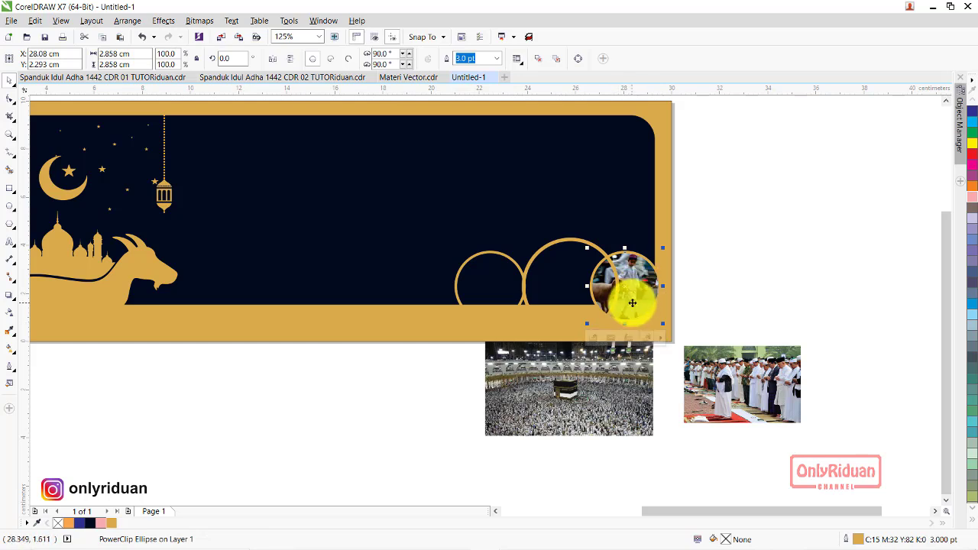
{"action": "left_click", "coordinate": [625, 387]}
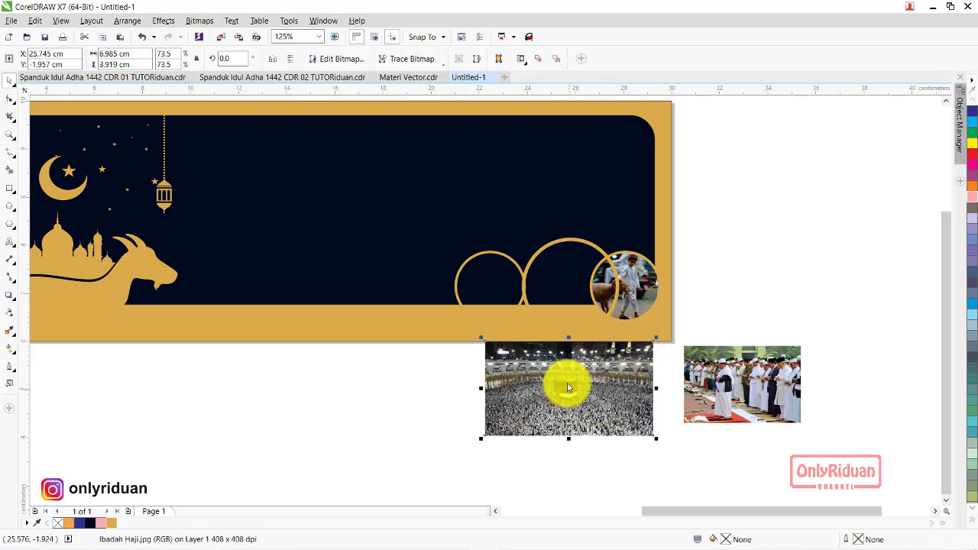
{"action": "right_click", "coordinate": [567, 388]}
{"action": "left_click", "coordinate": [606, 87]}
{"action": "left_click", "coordinate": [557, 303]}
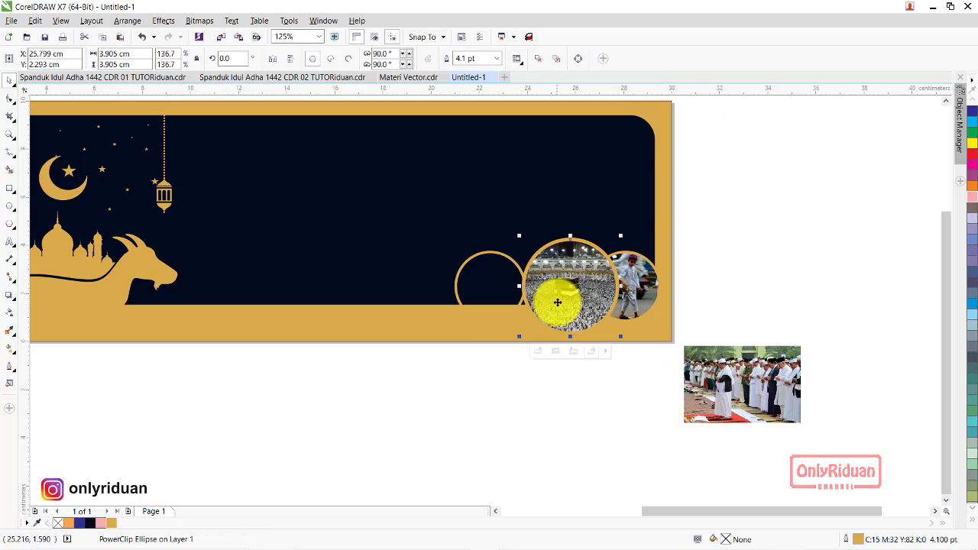
{"action": "left_click", "coordinate": [753, 378]}
{"action": "right_click", "coordinate": [753, 375]}
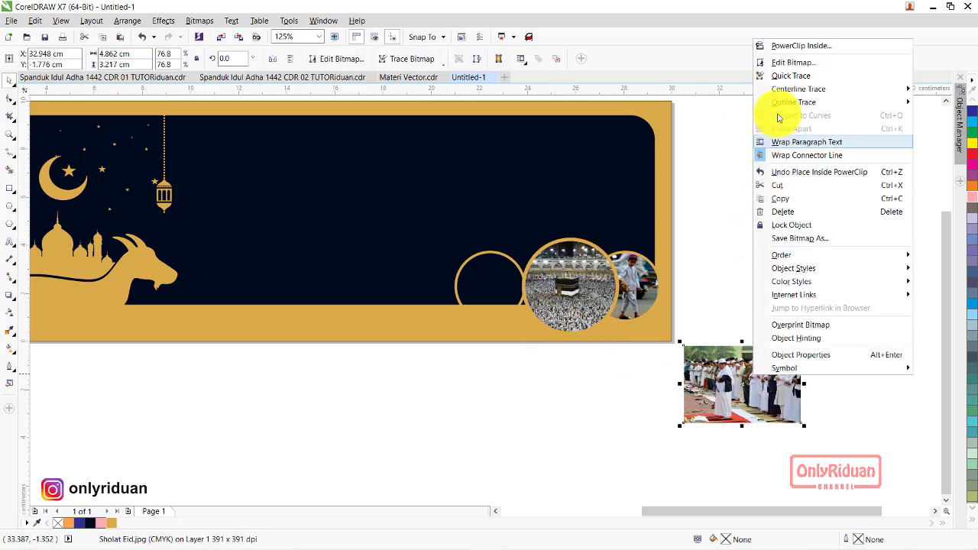
{"action": "left_click", "coordinate": [770, 43]}
{"action": "left_click", "coordinate": [476, 280]}
Shift the two left photo circles slightly left and bring up the Spanduk Idul Adha 1442 CDR 01 document
{"action": "left_click", "coordinate": [544, 385]}
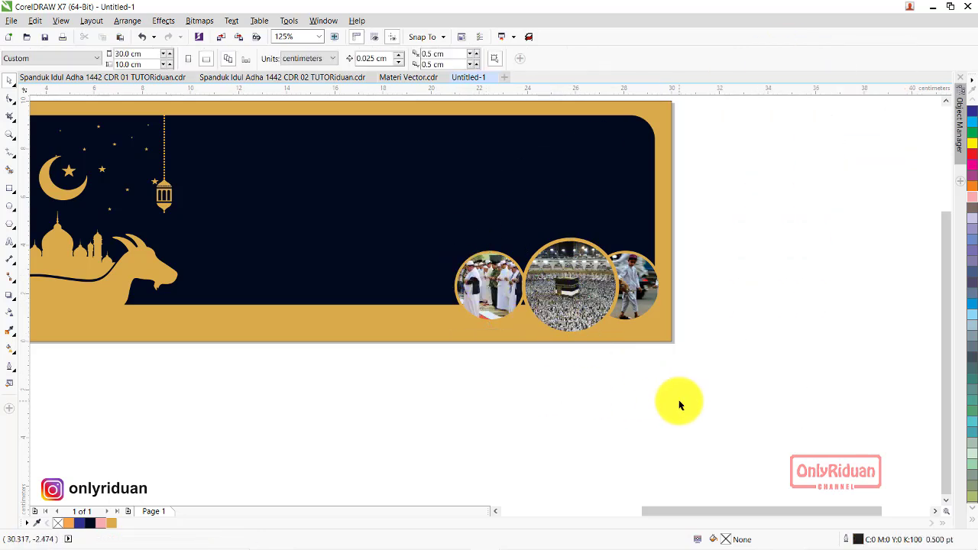
{"action": "left_click_drag", "start_coordinate": [365, 236], "coordinate": [372, 206]}
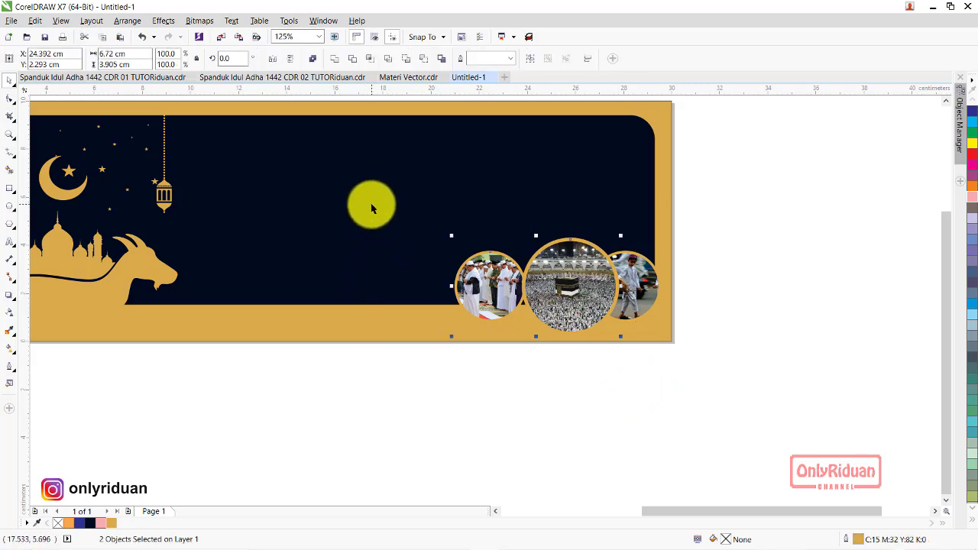
{"action": "left_click_drag", "start_coordinate": [478, 264], "coordinate": [440, 214]}
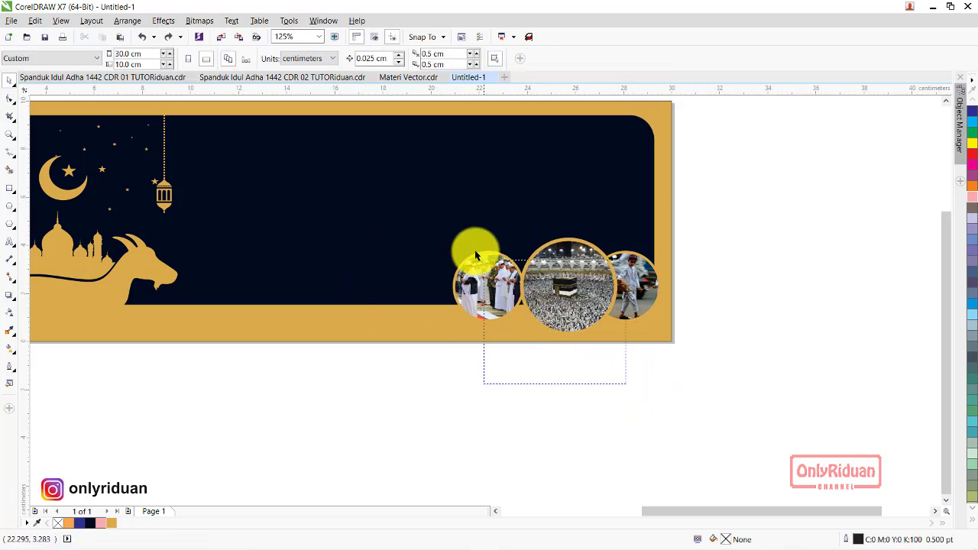
{"action": "left_click_drag", "start_coordinate": [577, 328], "coordinate": [566, 327]}
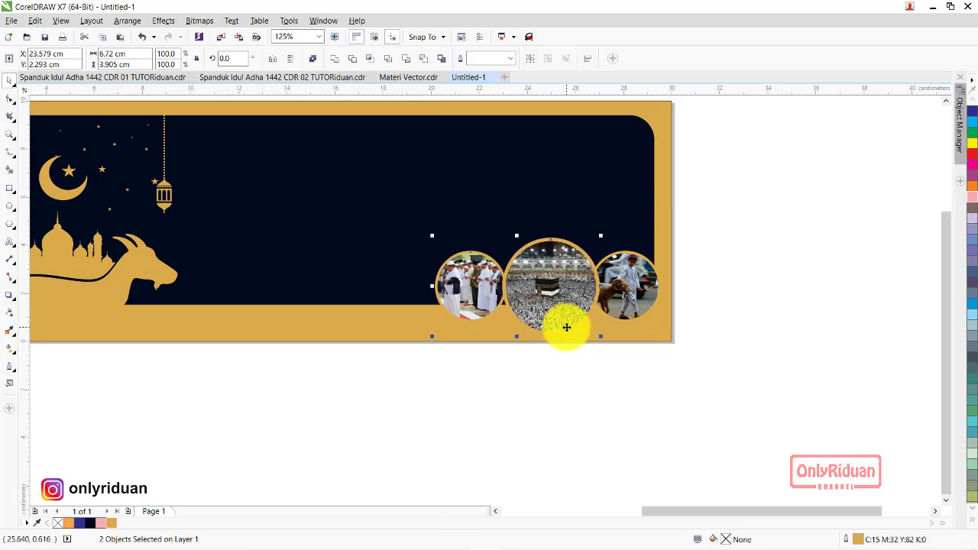
{"action": "left_click", "coordinate": [97, 77]}
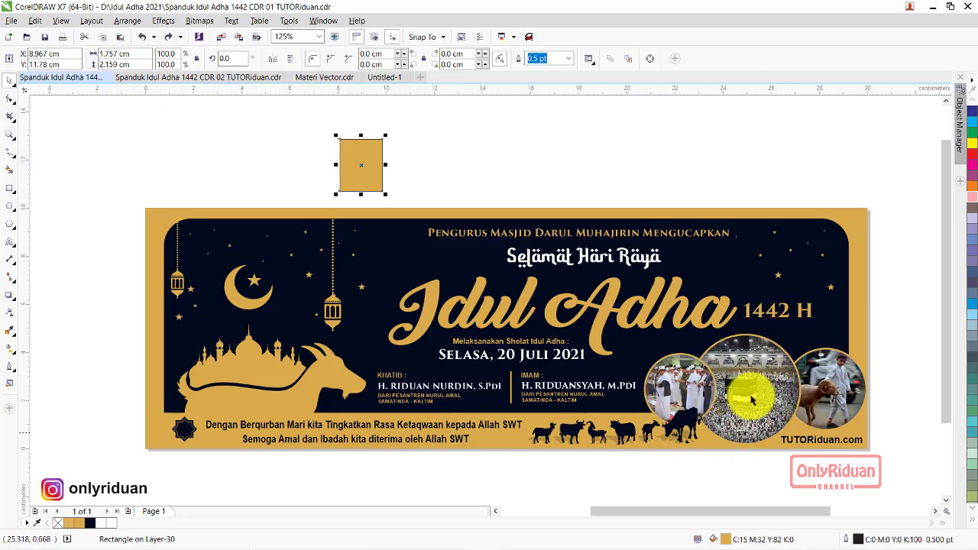
Back in the work-in-progress banner, nudge the left photo circles to the right
{"action": "left_click", "coordinate": [383, 78]}
{"action": "left_click", "coordinate": [507, 382]}
{"action": "left_click", "coordinate": [470, 286]}
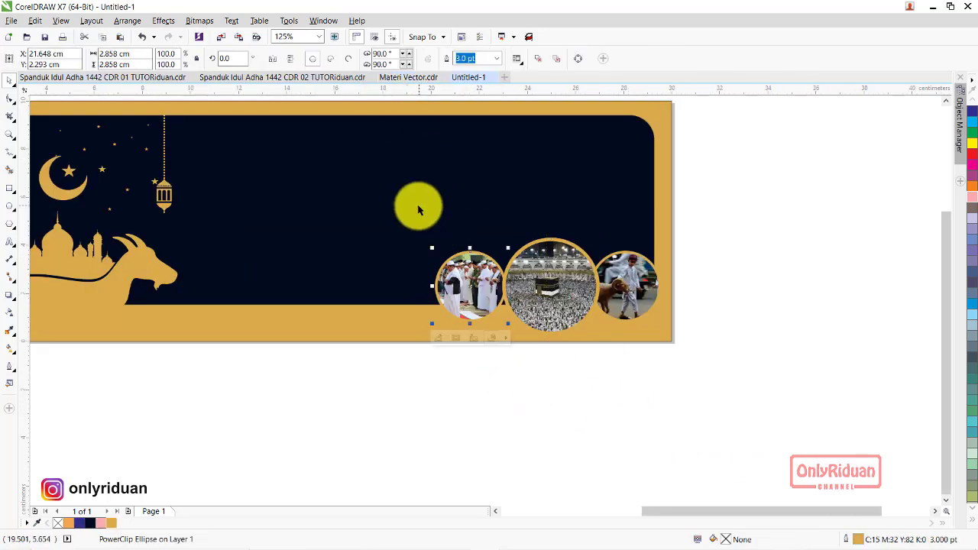
{"action": "key", "text": "Right"}
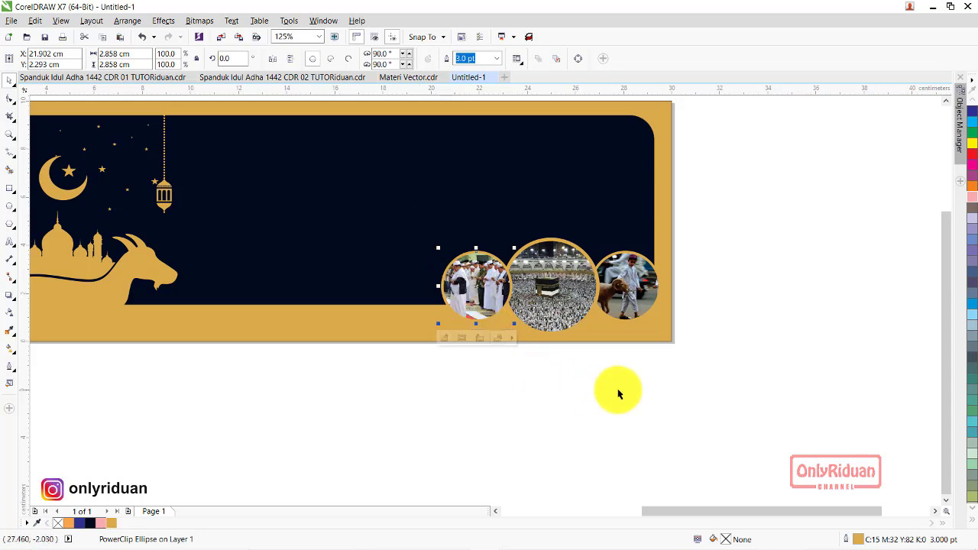
{"action": "left_click_drag", "start_coordinate": [619, 390], "coordinate": [415, 216]}
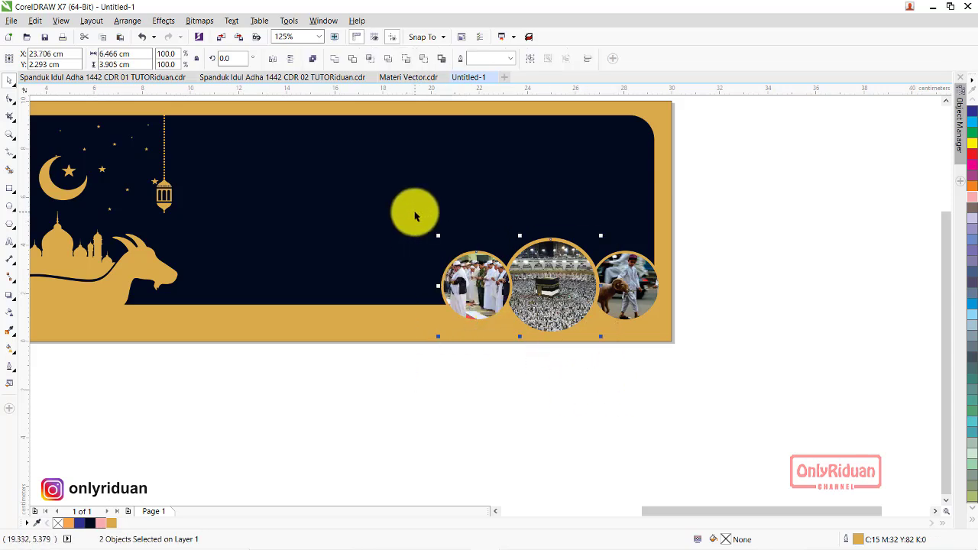
{"action": "key", "text": "Right"}
{"action": "key", "text": "Right"}
{"action": "key", "text": "Right"}
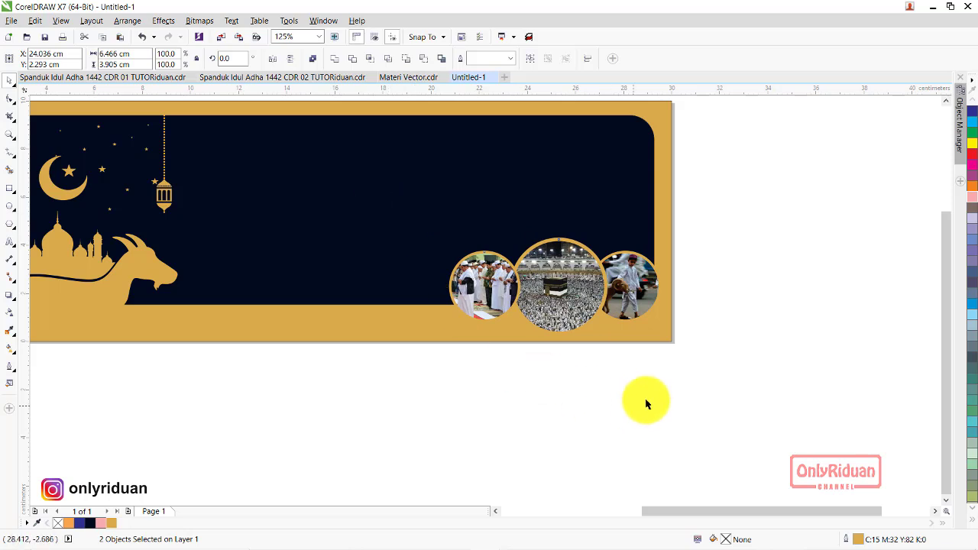
Shrink the three photo circles toward the bottom right, then switch to Materi Vector.cdr
{"action": "left_click_drag", "start_coordinate": [726, 389], "coordinate": [388, 204]}
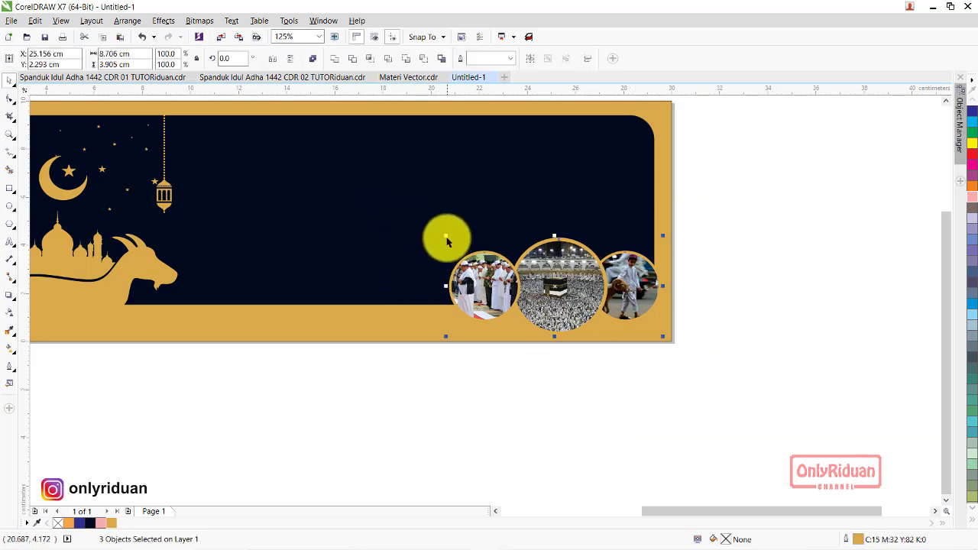
{"action": "left_click_drag", "start_coordinate": [448, 243], "coordinate": [466, 250]}
{"action": "left_click", "coordinate": [765, 216]}
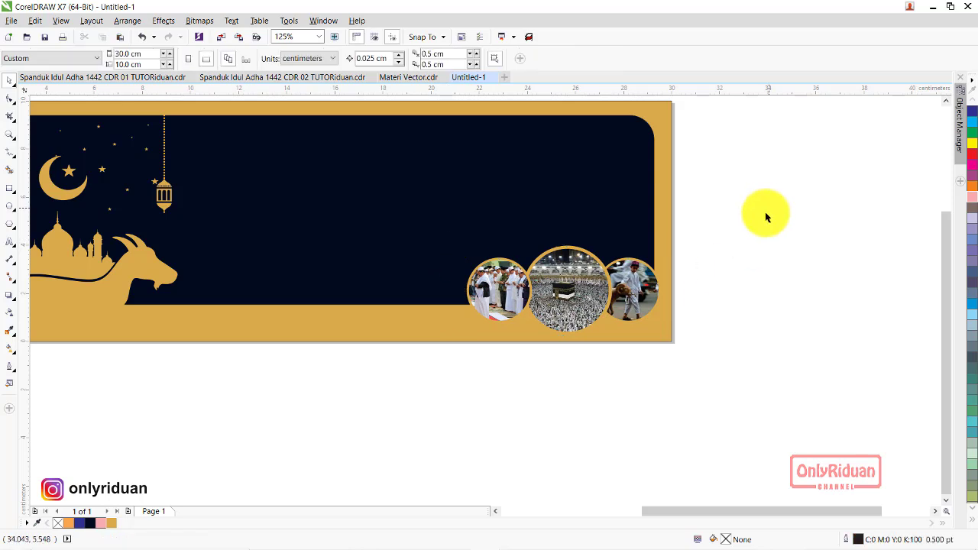
{"action": "left_click", "coordinate": [494, 512]}
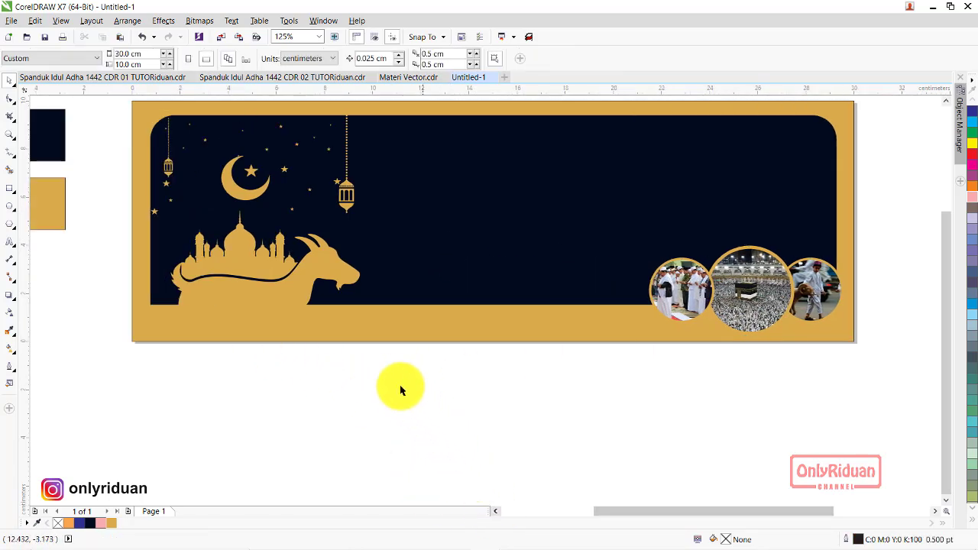
{"action": "left_click", "coordinate": [409, 79]}
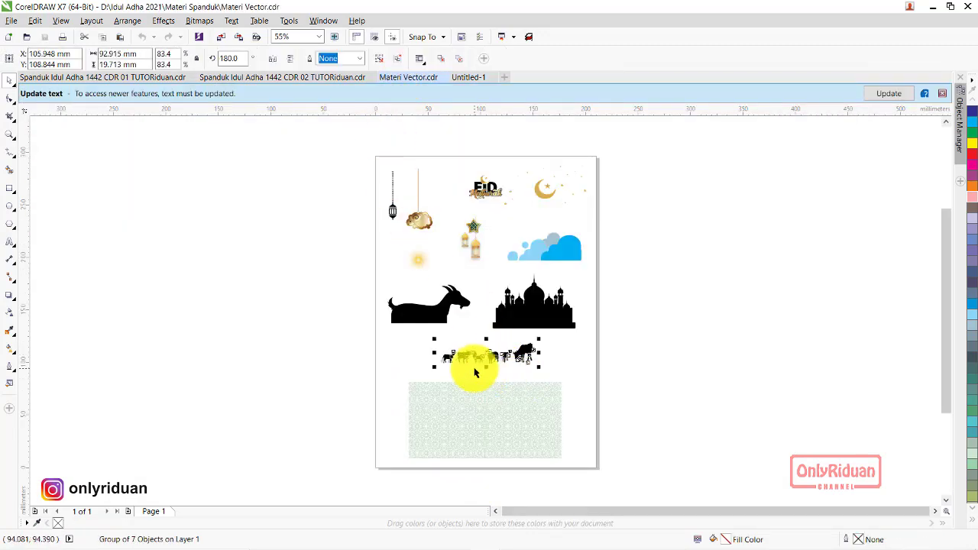
Paste the livestock silhouette row into the banner and shift it right along the gold strip
{"action": "left_click", "coordinate": [463, 78]}
{"action": "key", "text": "ctrl+v"}
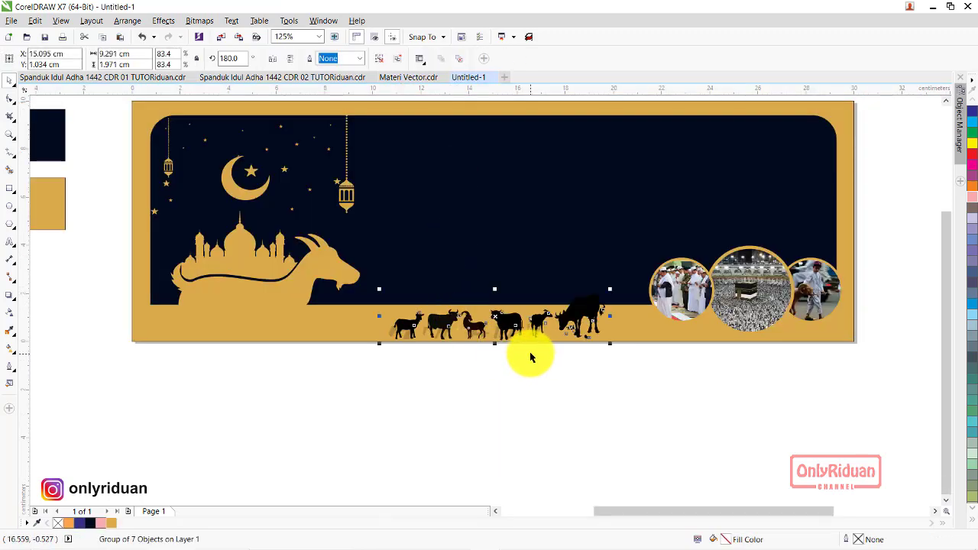
{"action": "left_click_drag", "start_coordinate": [510, 325], "coordinate": [554, 320]}
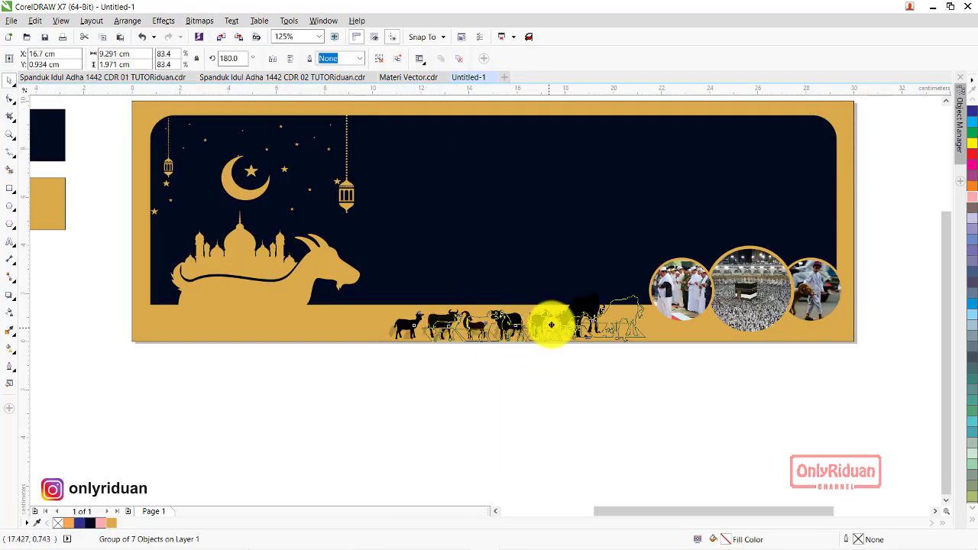
{"action": "left_click", "coordinate": [567, 394]}
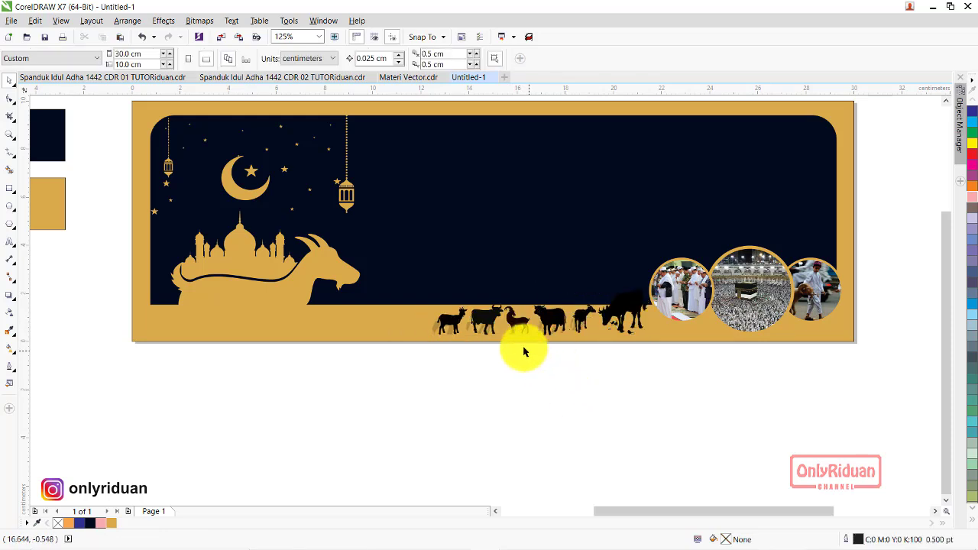
{"action": "scroll", "coordinate": [505, 327], "scroll_direction": "up", "scroll_amount": 2}
{"action": "scroll", "coordinate": [506, 328], "scroll_direction": "up", "scroll_amount": 2}
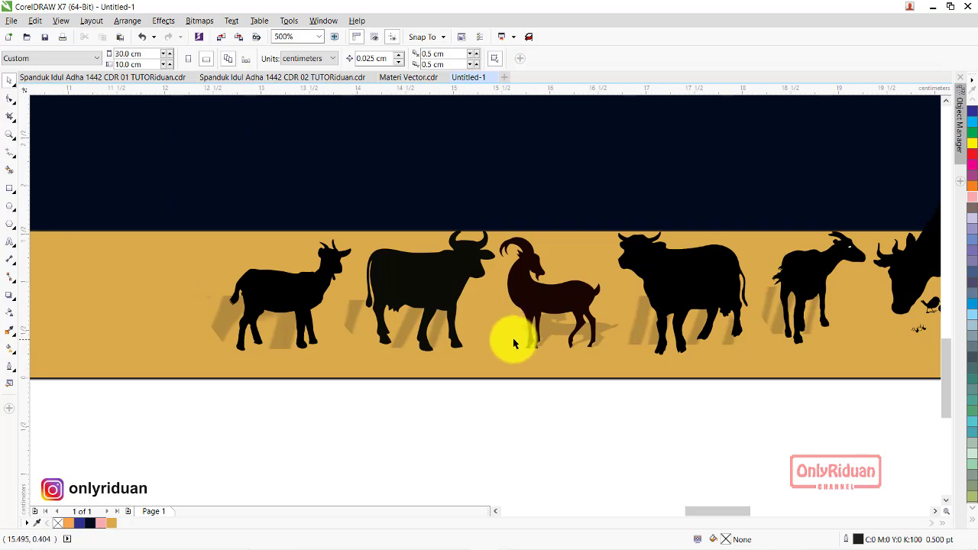
{"action": "scroll", "coordinate": [535, 340], "scroll_direction": "down", "scroll_amount": 2}
{"action": "scroll", "coordinate": [563, 349], "scroll_direction": "up", "scroll_amount": 2}
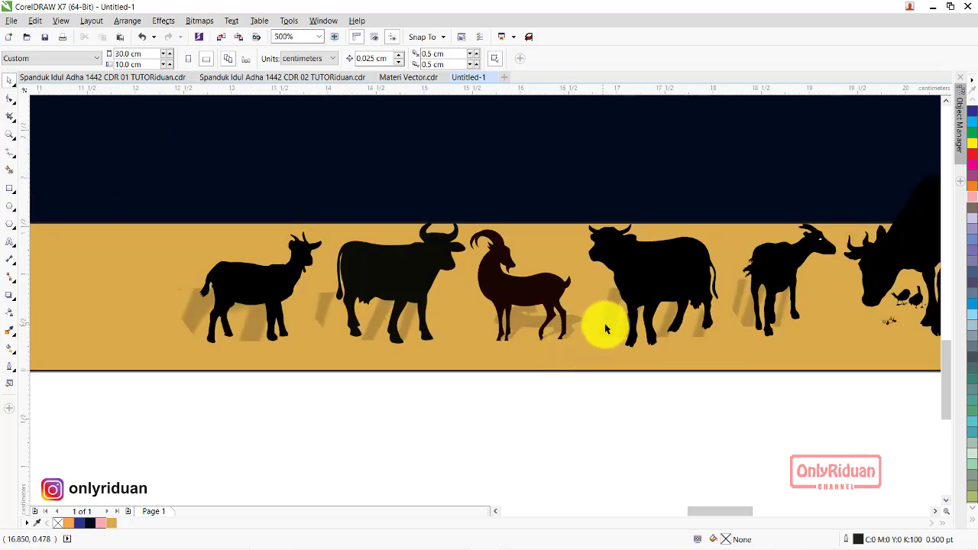
Select the cow with its shadow and ungroup it into separate shapes
{"action": "left_click", "coordinate": [605, 323]}
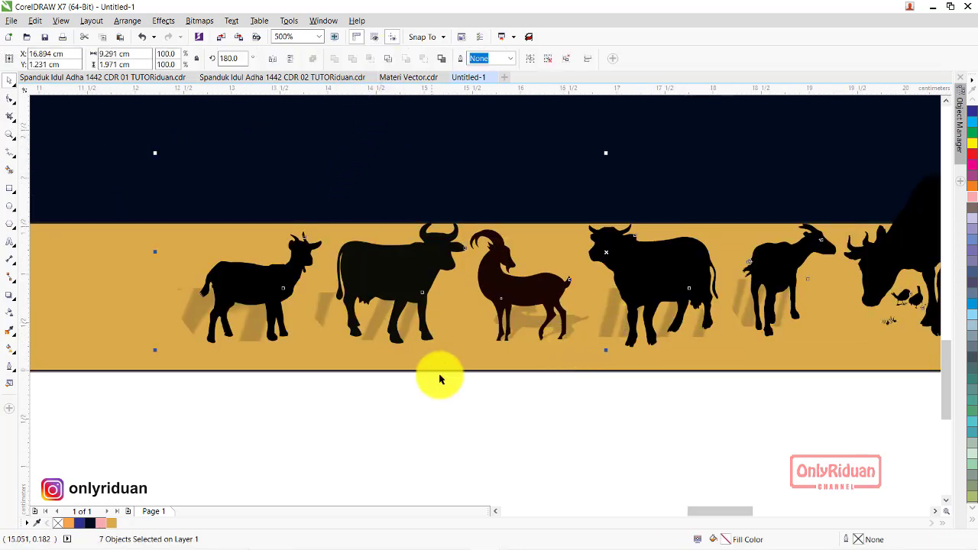
{"action": "left_click", "coordinate": [568, 376]}
{"action": "left_click", "coordinate": [603, 332]}
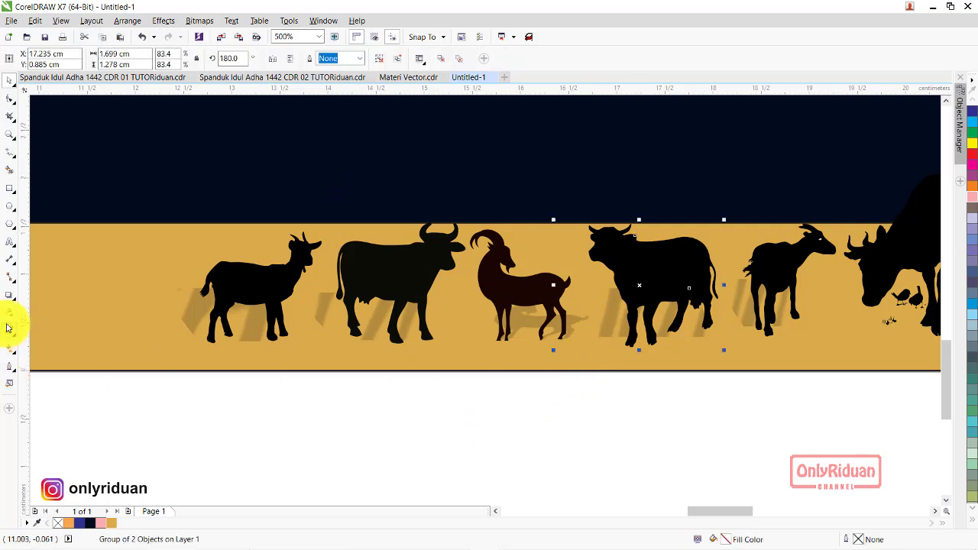
{"action": "left_click", "coordinate": [13, 297]}
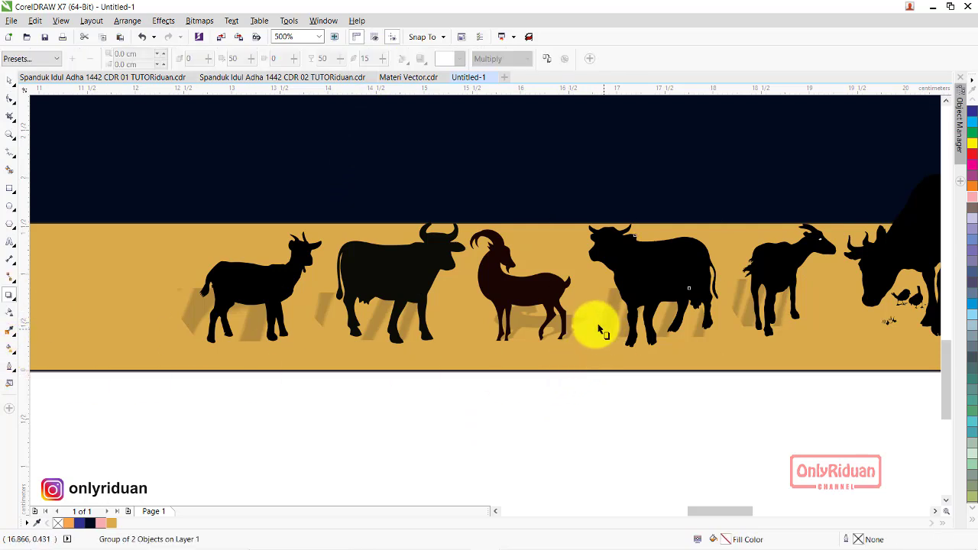
{"action": "left_click", "coordinate": [10, 79]}
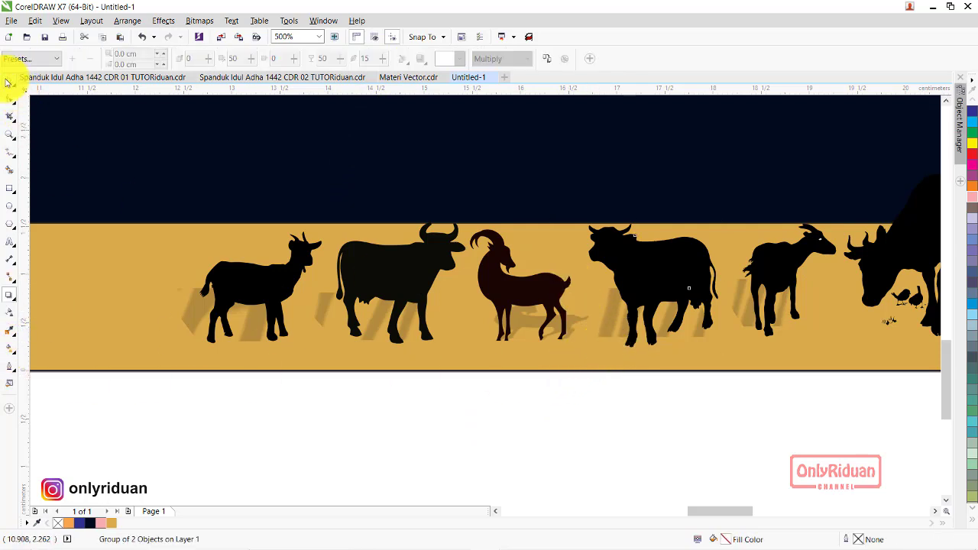
{"action": "left_click", "coordinate": [502, 442]}
{"action": "left_click", "coordinate": [601, 329]}
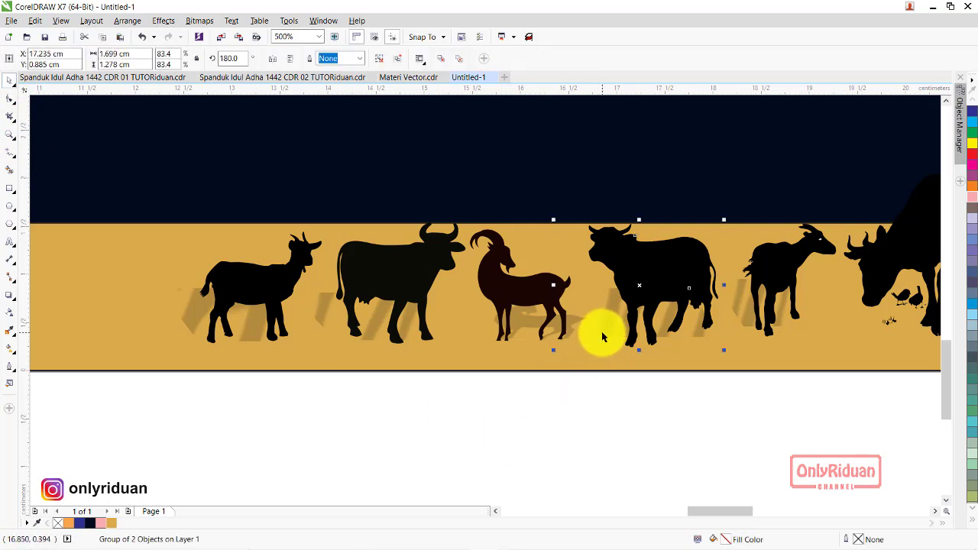
{"action": "left_click", "coordinate": [711, 425]}
{"action": "left_click", "coordinate": [666, 312]}
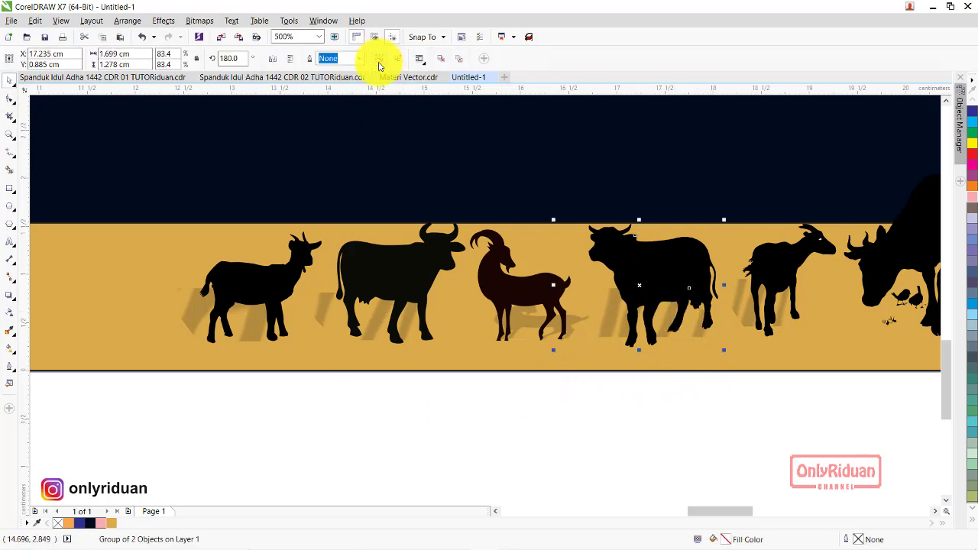
{"action": "left_click", "coordinate": [607, 343]}
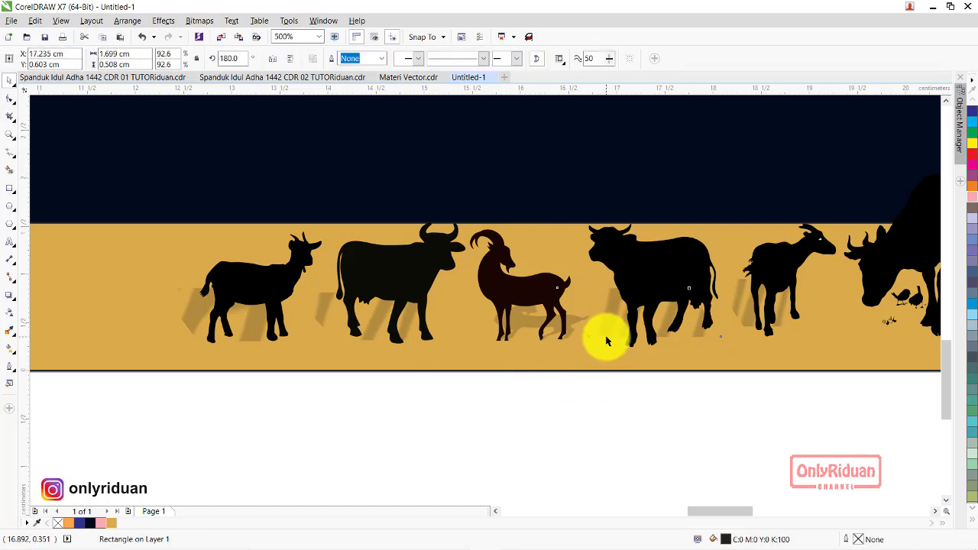
Delete the grey shadows of the small goat and the bull
{"action": "left_click", "coordinate": [714, 349]}
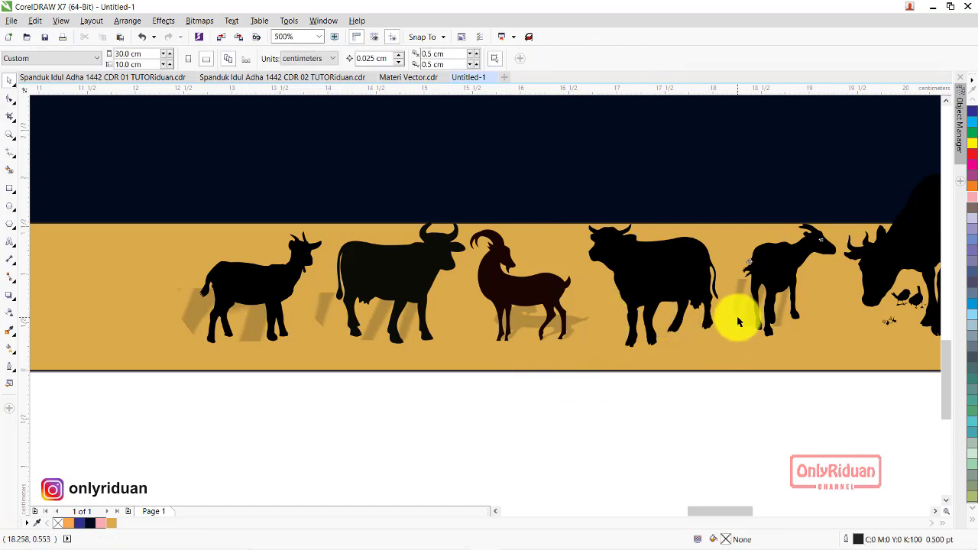
{"action": "left_click", "coordinate": [736, 321]}
{"action": "left_click", "coordinate": [634, 451]}
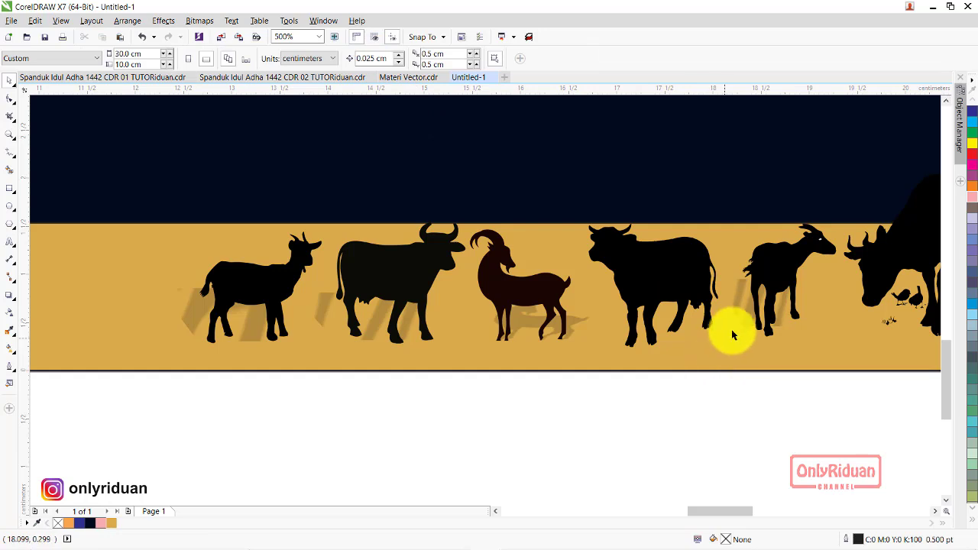
{"action": "left_click", "coordinate": [742, 321]}
{"action": "key", "text": "Delete"}
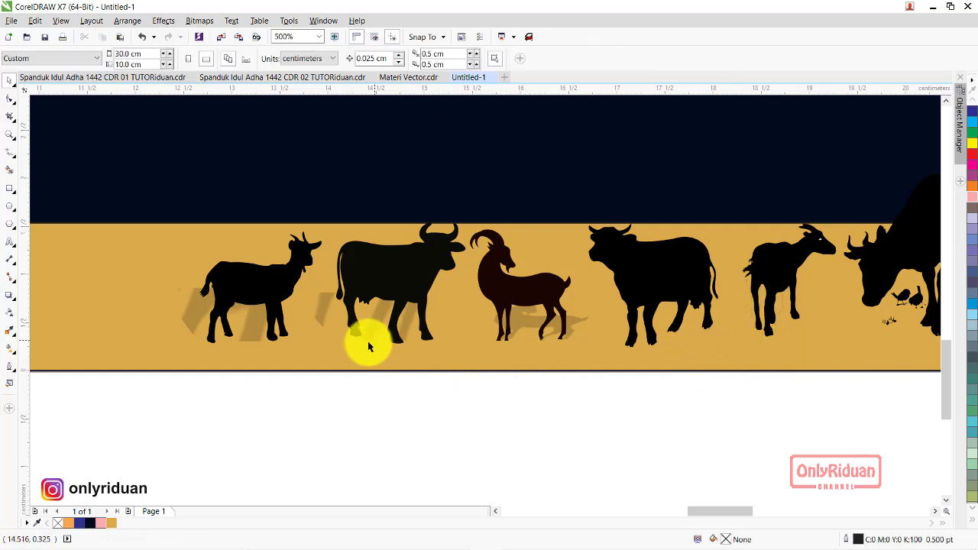
{"action": "left_click", "coordinate": [367, 340]}
{"action": "left_click", "coordinate": [380, 58]}
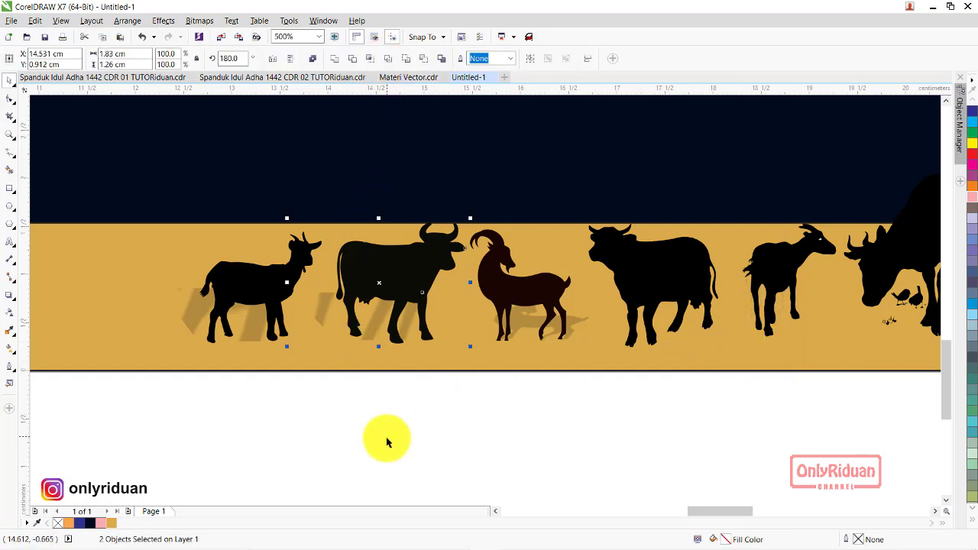
{"action": "left_click", "coordinate": [316, 327]}
{"action": "key", "text": "Delete"}
Delete the left goat's shadow and ungroup the grazing cow from its shadow
{"action": "left_click", "coordinate": [263, 277]}
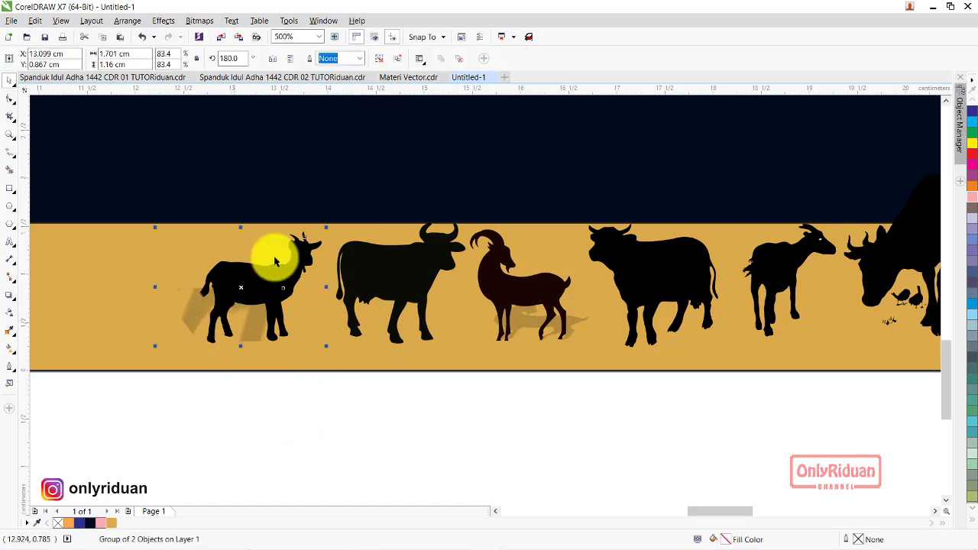
{"action": "left_click", "coordinate": [200, 330]}
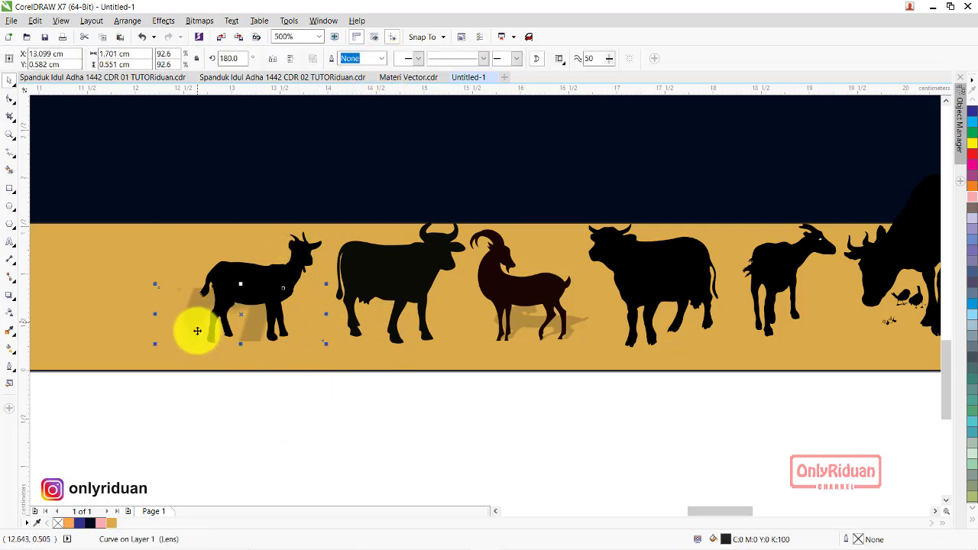
{"action": "key", "text": "Delete"}
{"action": "scroll", "coordinate": [212, 382], "scroll_direction": "down", "scroll_amount": 2}
{"action": "scroll", "coordinate": [574, 416], "scroll_direction": "up", "scroll_amount": 2}
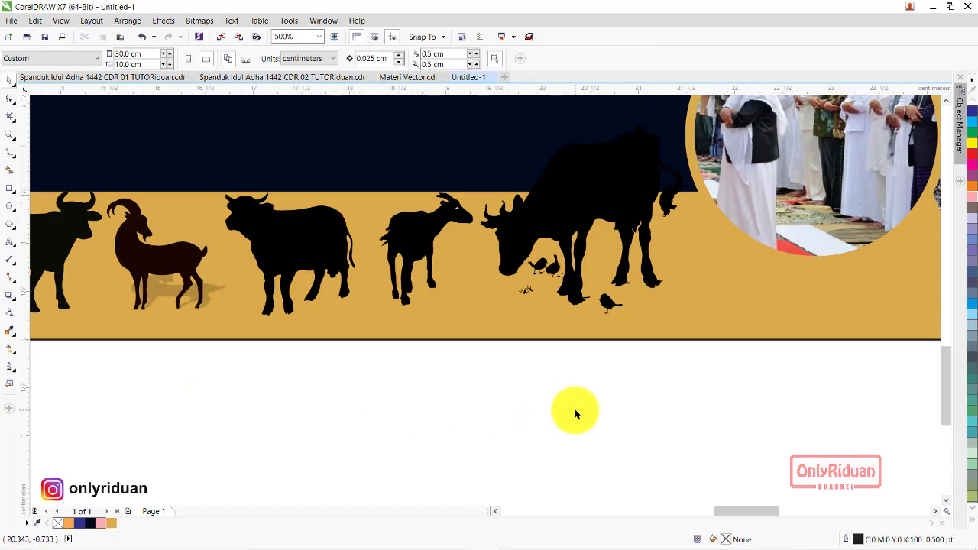
{"action": "left_click", "coordinate": [578, 270]}
{"action": "left_click", "coordinate": [382, 59]}
{"action": "scroll", "coordinate": [600, 390], "scroll_direction": "down", "scroll_amount": 2}
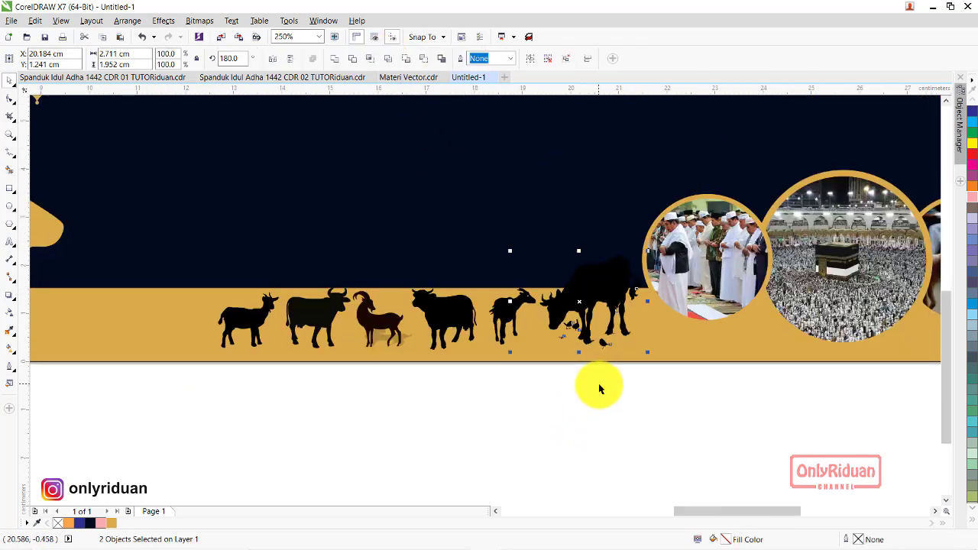
{"action": "left_click", "coordinate": [559, 426]}
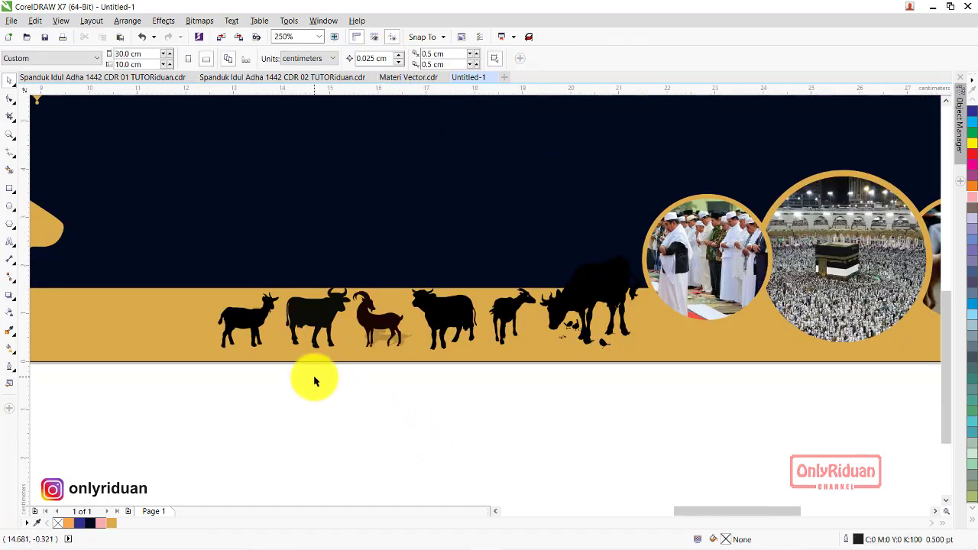
{"action": "scroll", "coordinate": [314, 381], "scroll_direction": "up", "scroll_amount": 2}
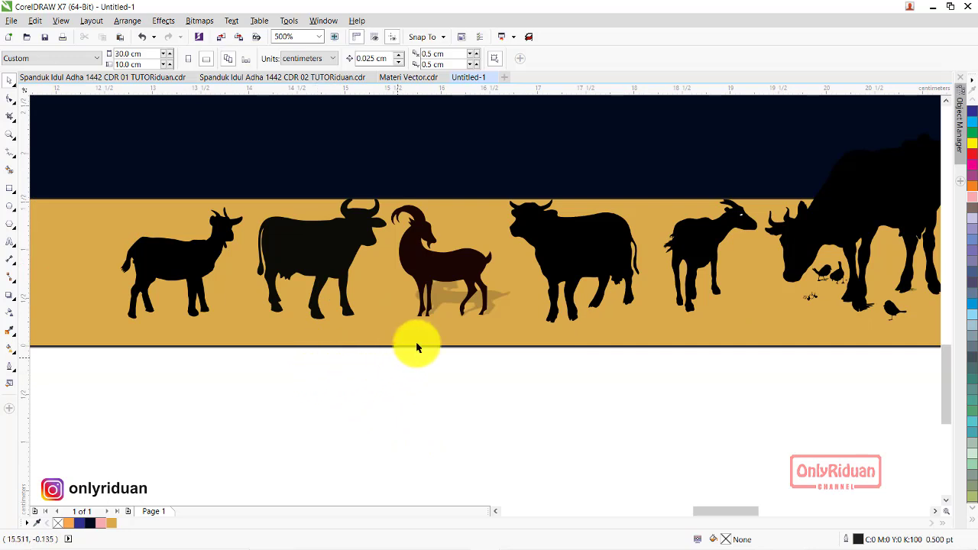
Fill the horned goat, bull, left goat and standing cow silhouettes with navy
{"action": "left_click", "coordinate": [447, 269]}
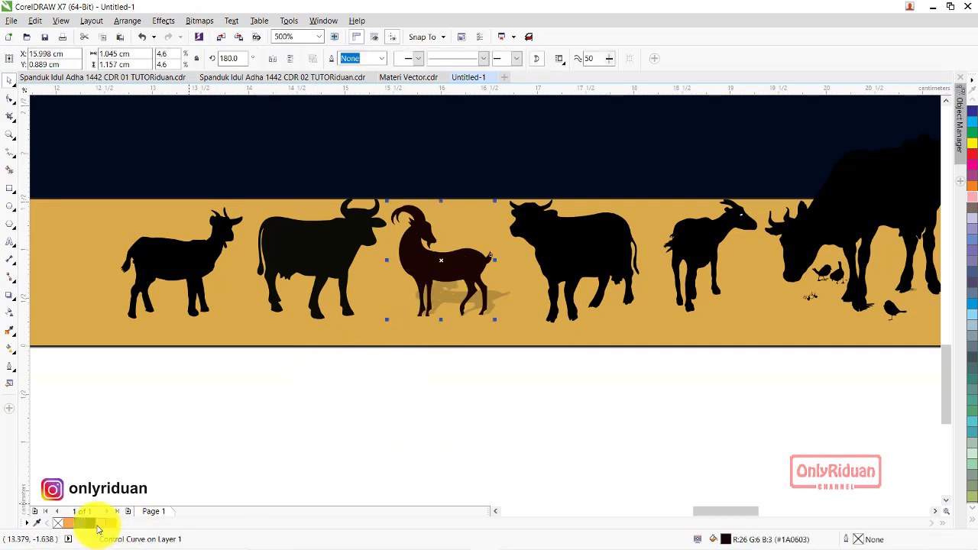
{"action": "left_click", "coordinate": [329, 451]}
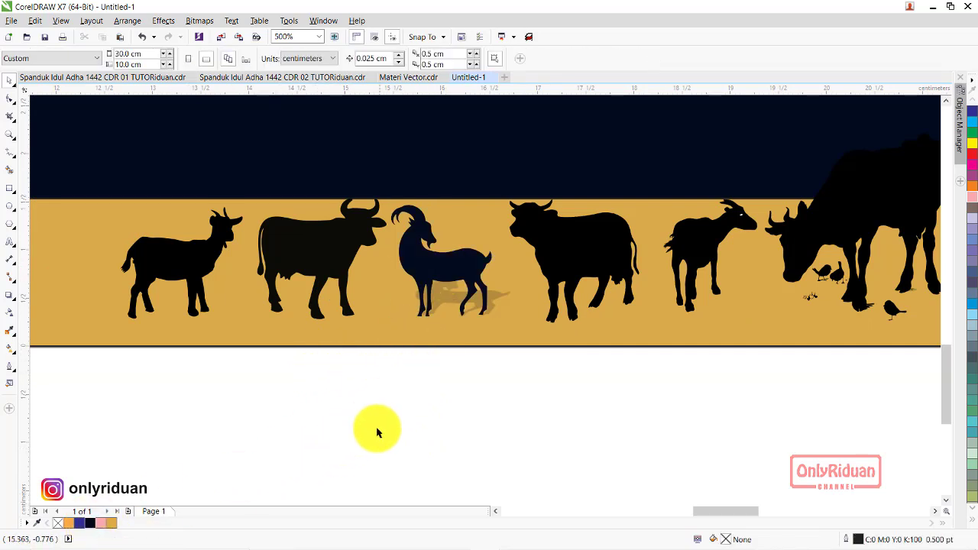
{"action": "left_click", "coordinate": [298, 245]}
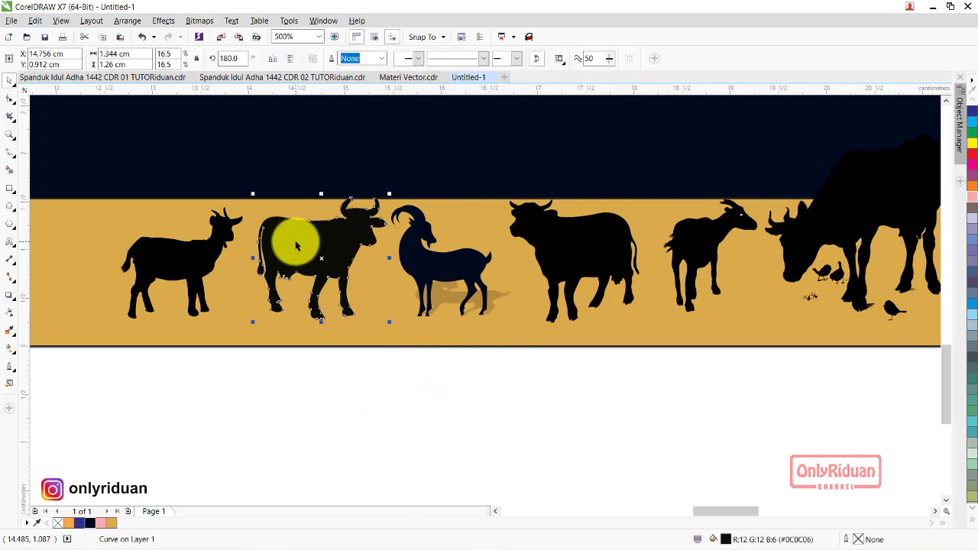
{"action": "left_click", "coordinate": [79, 523]}
{"action": "left_click", "coordinate": [159, 265]}
{"action": "left_click", "coordinate": [80, 523]}
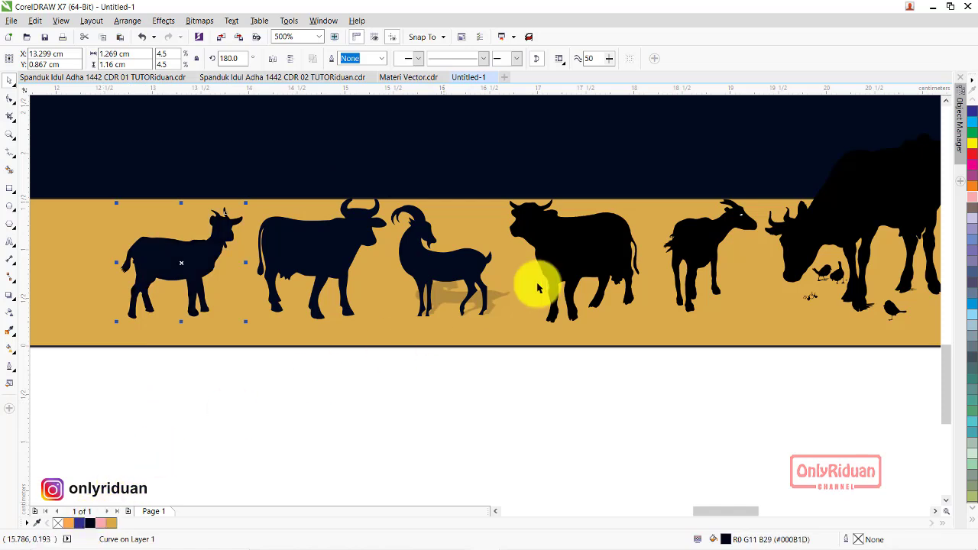
{"action": "left_click", "coordinate": [577, 245]}
{"action": "left_click", "coordinate": [81, 523]}
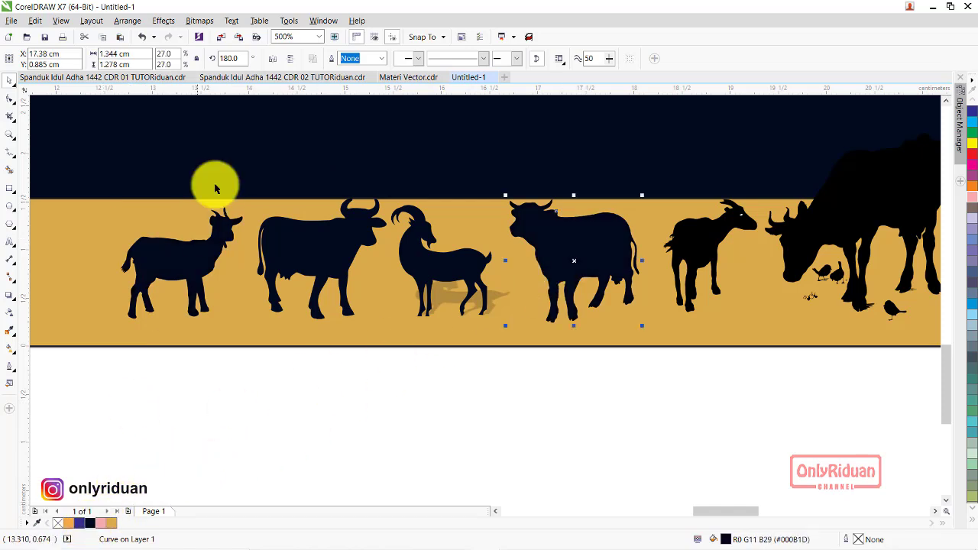
{"action": "left_click", "coordinate": [692, 244]}
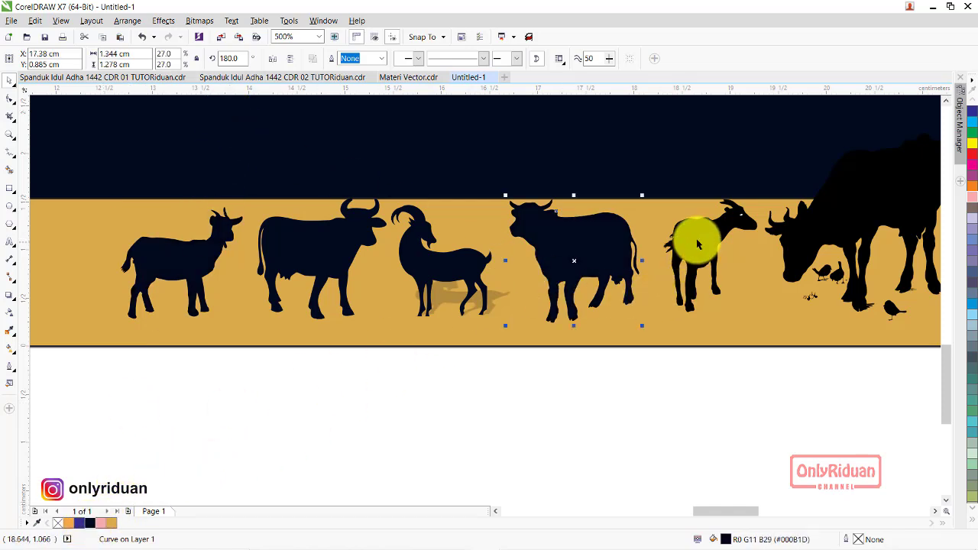
Colour the small goat and the large cow navy
{"action": "left_click", "coordinate": [81, 523]}
{"action": "left_click", "coordinate": [787, 262]}
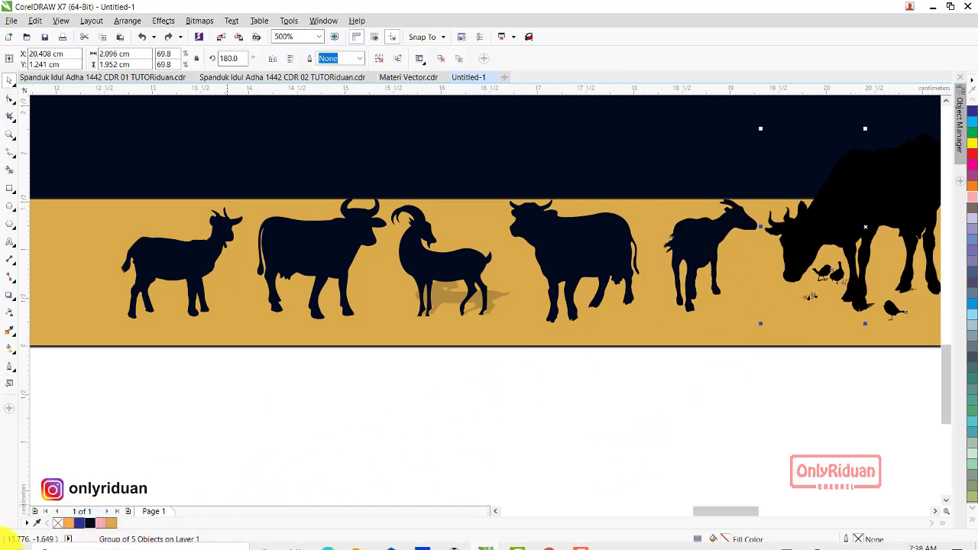
{"action": "left_click", "coordinate": [81, 523]}
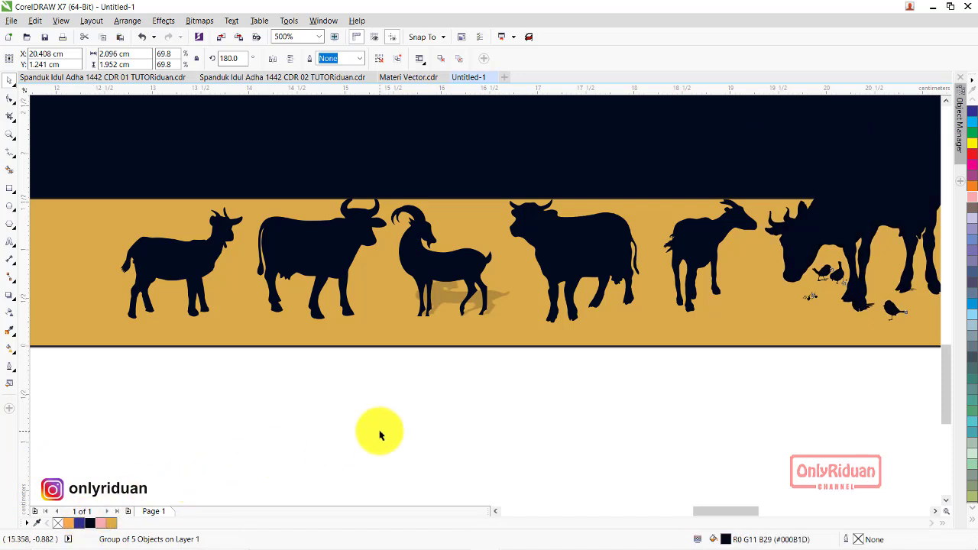
{"action": "left_click", "coordinate": [377, 433]}
{"action": "scroll", "coordinate": [492, 390], "scroll_direction": "down", "scroll_amount": 2}
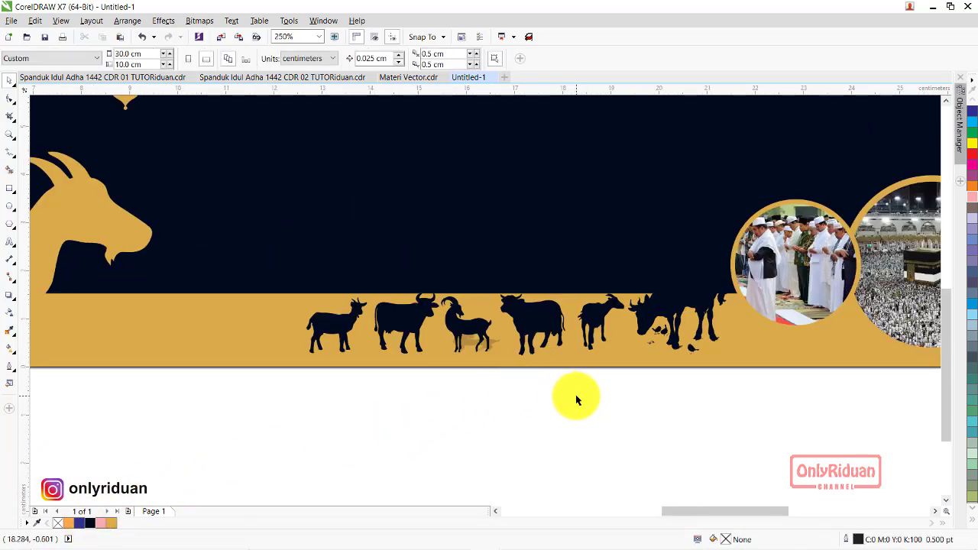
{"action": "left_click", "coordinate": [545, 252]}
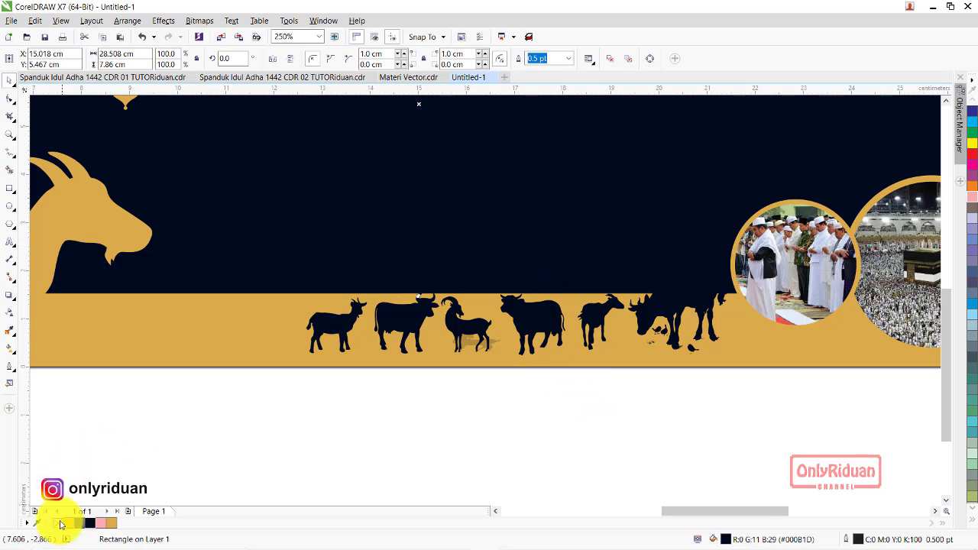
{"action": "left_click", "coordinate": [406, 462]}
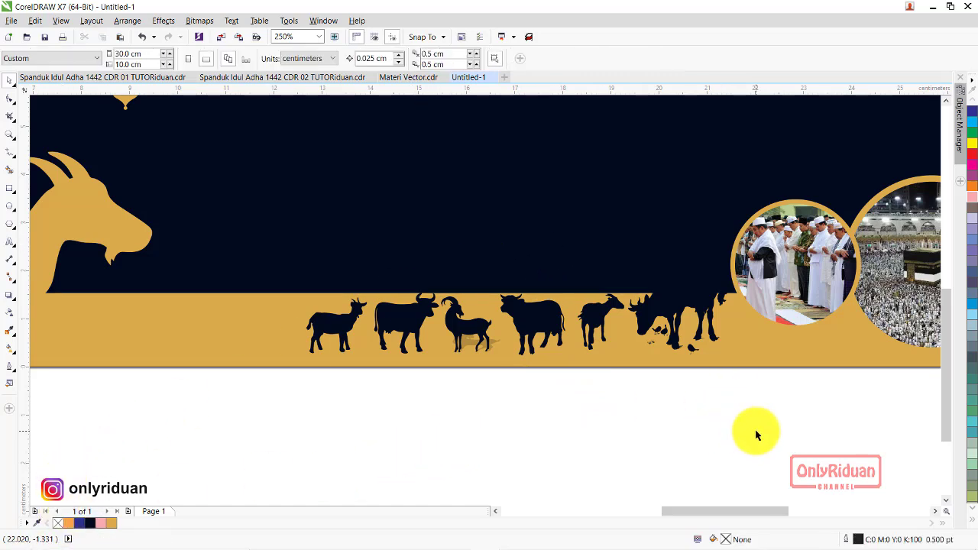
Scale the whole animal row down proportionally and move it further right
{"action": "left_click_drag", "start_coordinate": [757, 434], "coordinate": [315, 277]}
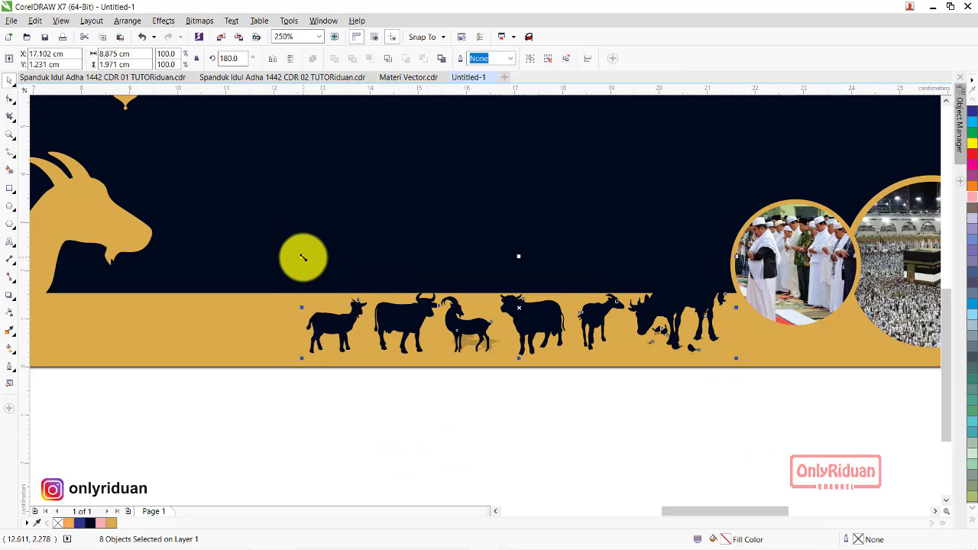
{"action": "left_click_drag", "start_coordinate": [303, 257], "coordinate": [328, 275]}
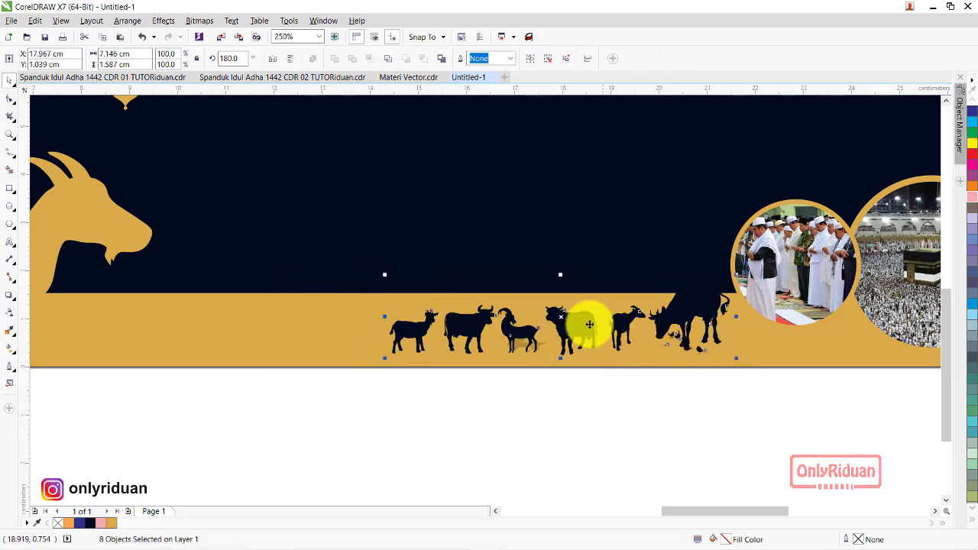
{"action": "left_click_drag", "start_coordinate": [566, 314], "coordinate": [603, 321]}
{"action": "left_click", "coordinate": [637, 423]}
Ungroup the large cow from its birds
{"action": "scroll", "coordinate": [727, 404], "scroll_direction": "up", "scroll_amount": 2}
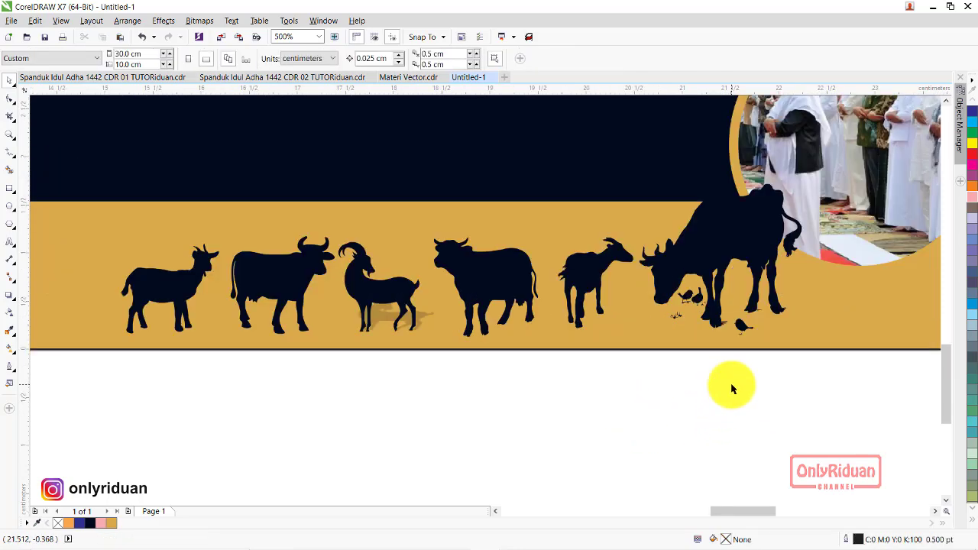
{"action": "left_click", "coordinate": [721, 313]}
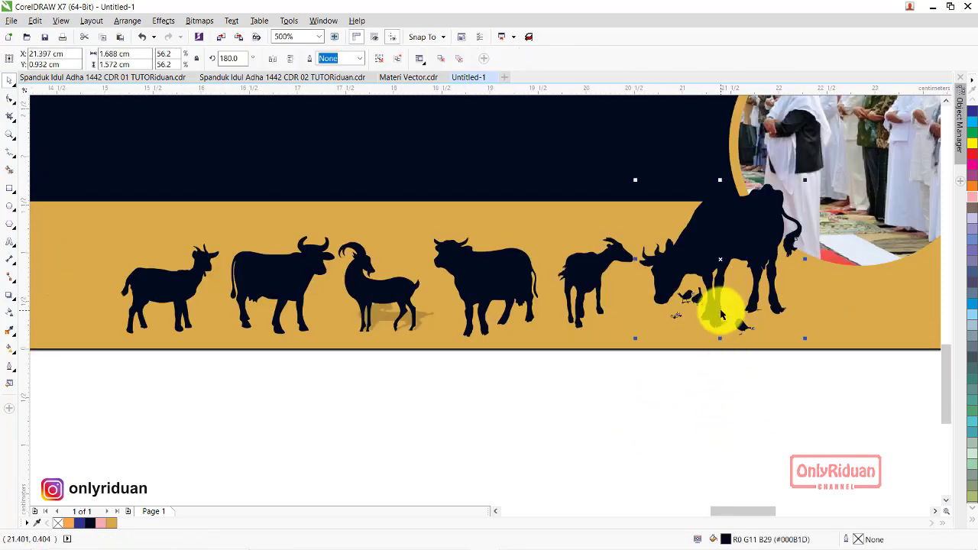
{"action": "left_click", "coordinate": [384, 59]}
{"action": "left_click", "coordinate": [729, 395]}
{"action": "scroll", "coordinate": [719, 408], "scroll_direction": "down", "scroll_amount": 2}
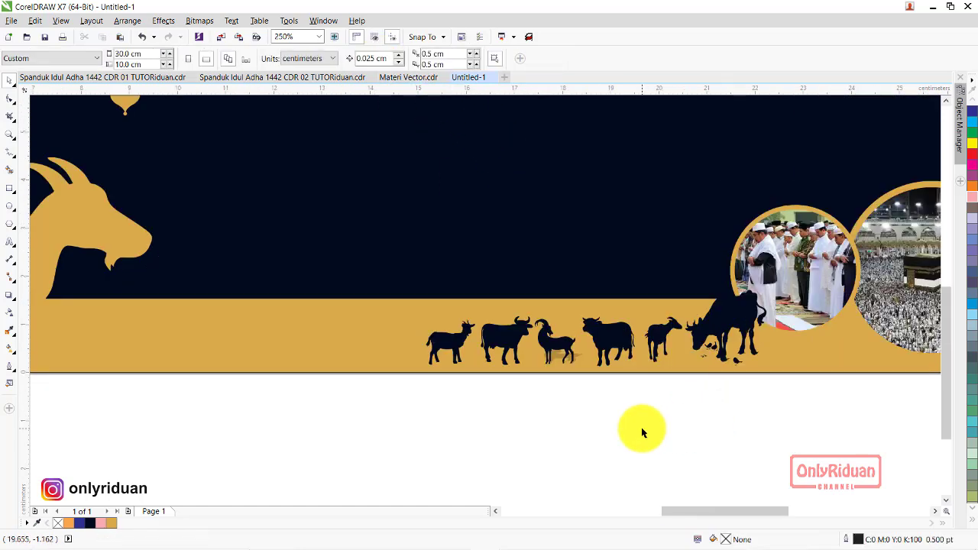
{"action": "scroll", "coordinate": [536, 417], "scroll_direction": "up", "scroll_amount": 2}
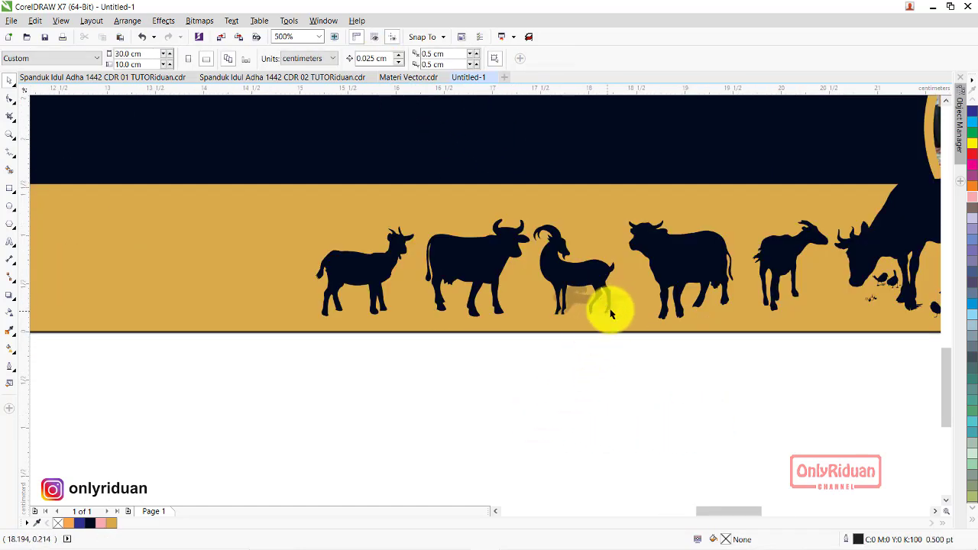
{"action": "left_click", "coordinate": [479, 265]}
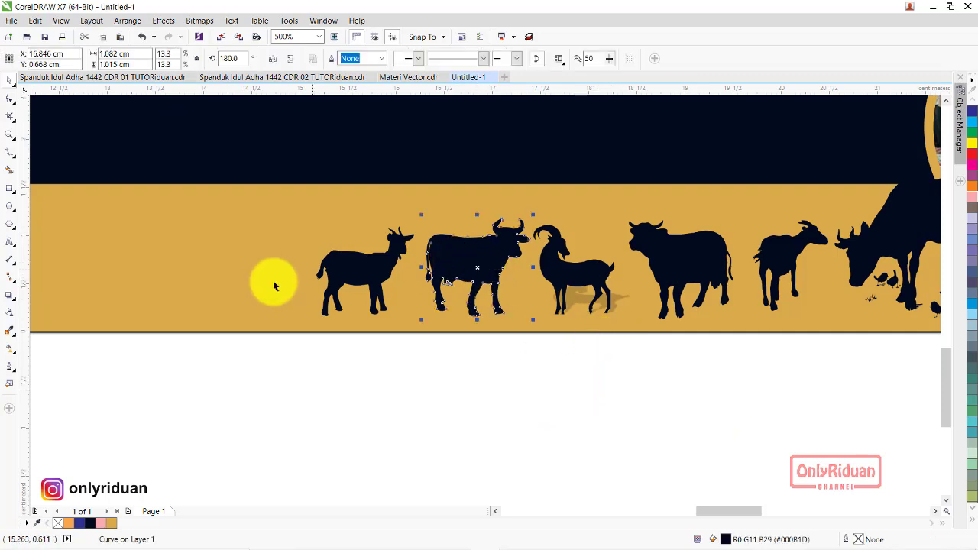
Give the bull a perspective drop shadow from the shadow presets
{"action": "left_click", "coordinate": [8, 300]}
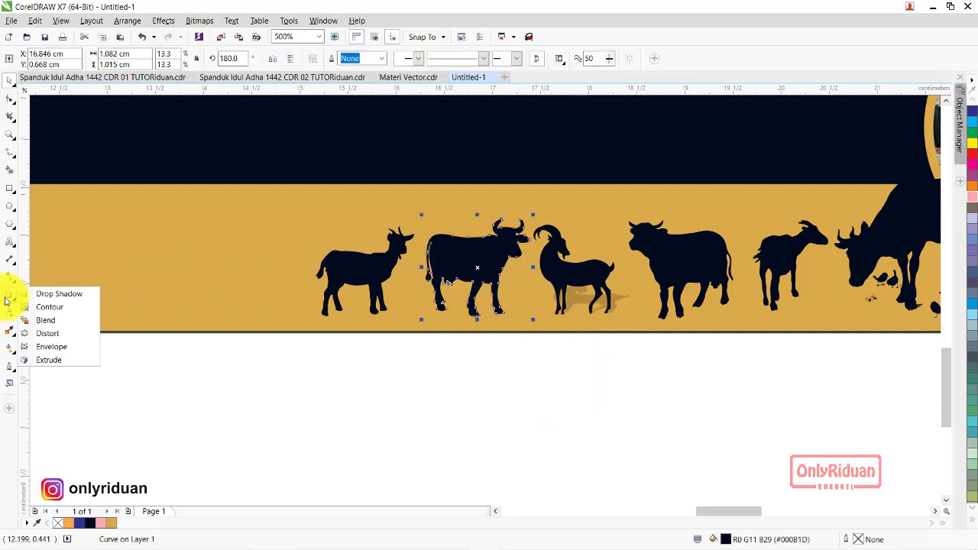
{"action": "left_click", "coordinate": [44, 291]}
{"action": "left_click", "coordinate": [55, 60]}
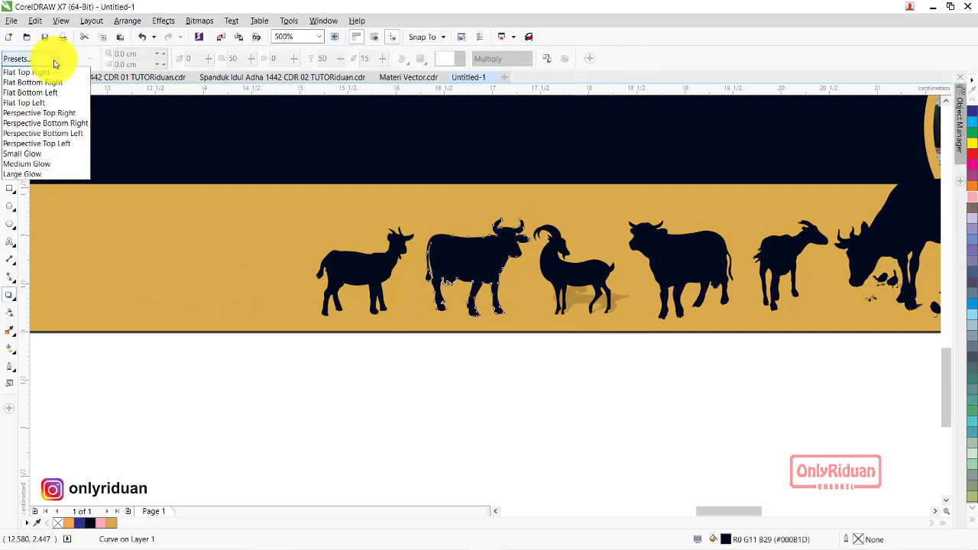
{"action": "left_click", "coordinate": [55, 115]}
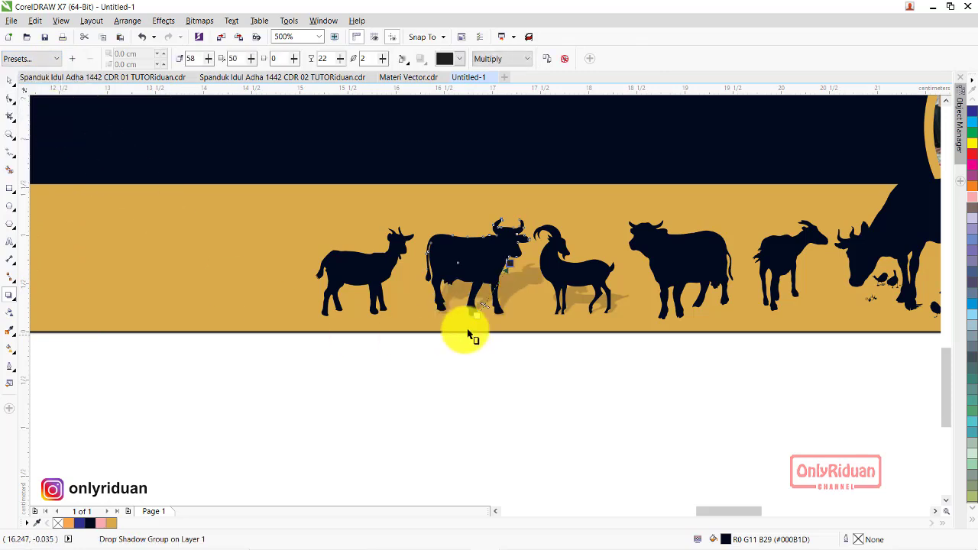
Copy the bull's drop shadow onto the left goat and the next cow
{"action": "left_click", "coordinate": [373, 283]}
{"action": "left_click", "coordinate": [554, 63]}
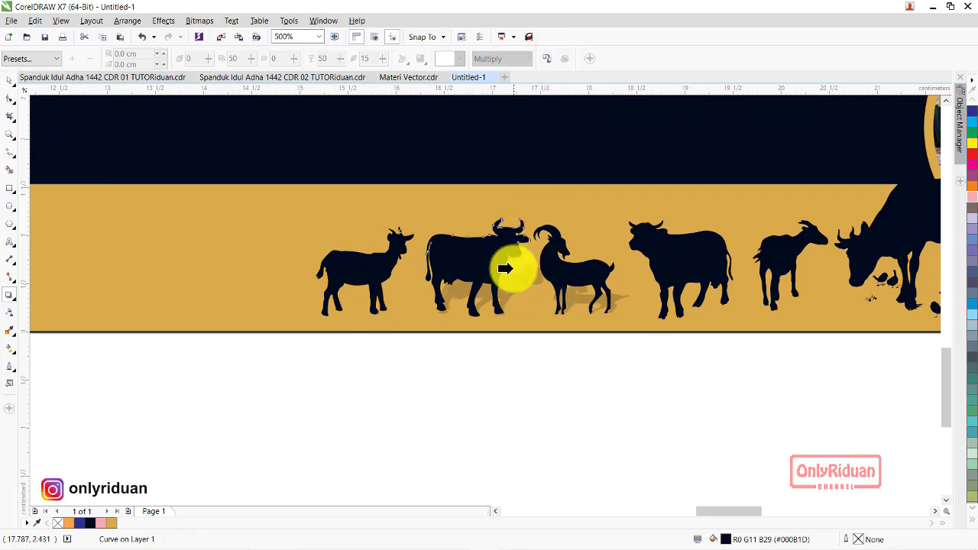
{"action": "left_click", "coordinate": [513, 284]}
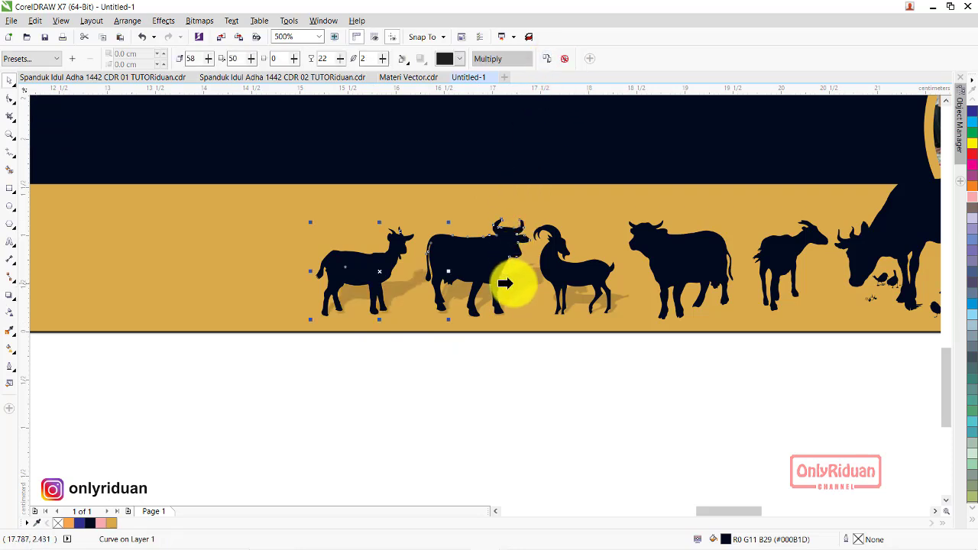
{"action": "left_click", "coordinate": [693, 273]}
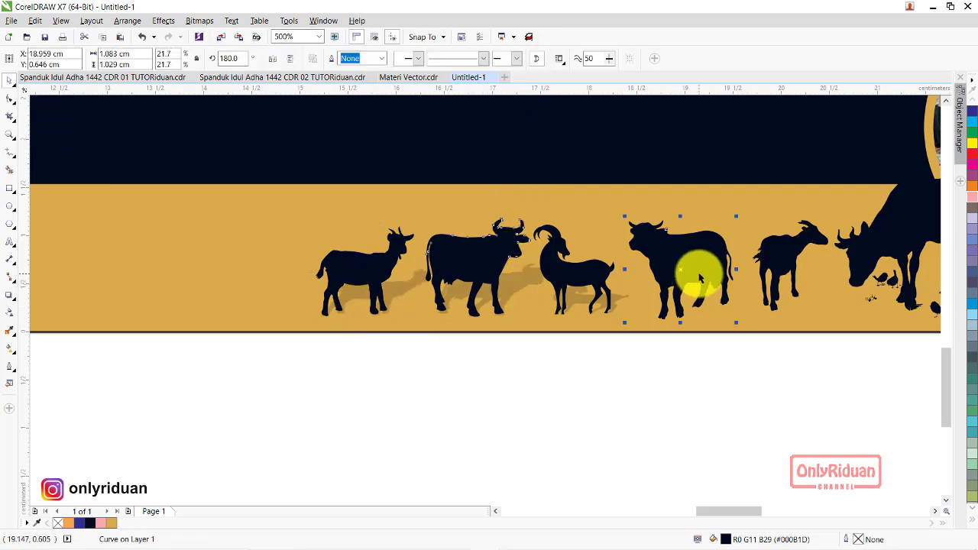
{"action": "left_click", "coordinate": [9, 296]}
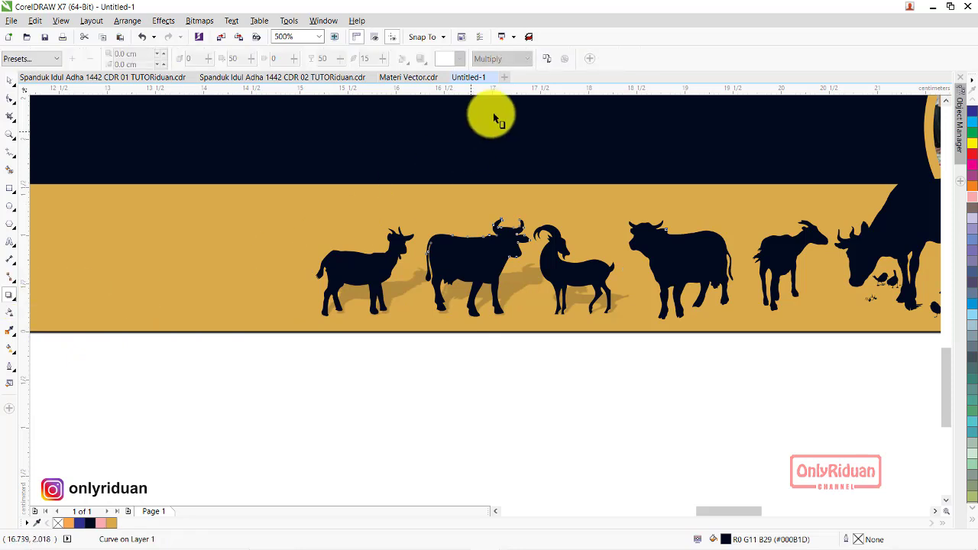
{"action": "left_click", "coordinate": [515, 280]}
{"action": "key", "text": "space"}
{"action": "left_click", "coordinate": [774, 271]}
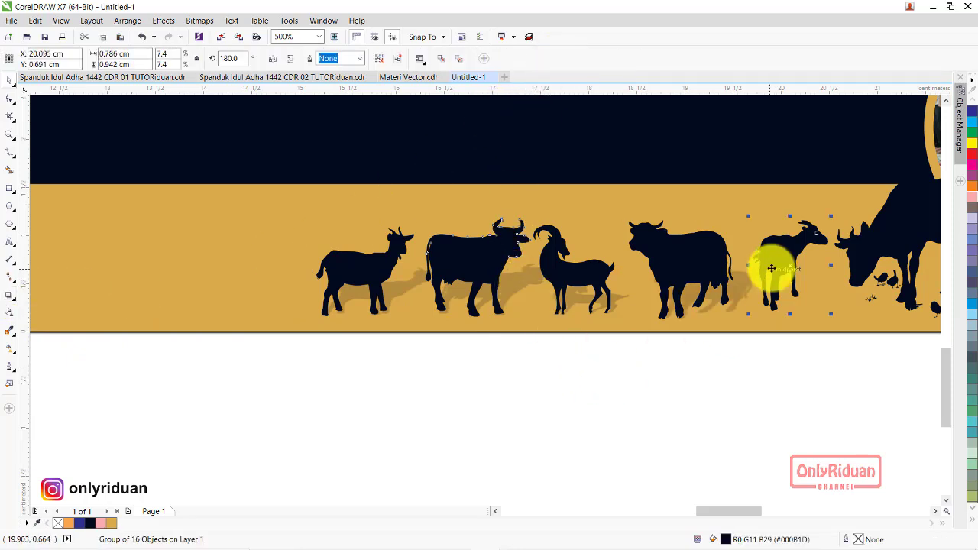
Copy the same drop shadow onto the small goat
{"action": "left_click", "coordinate": [9, 296]}
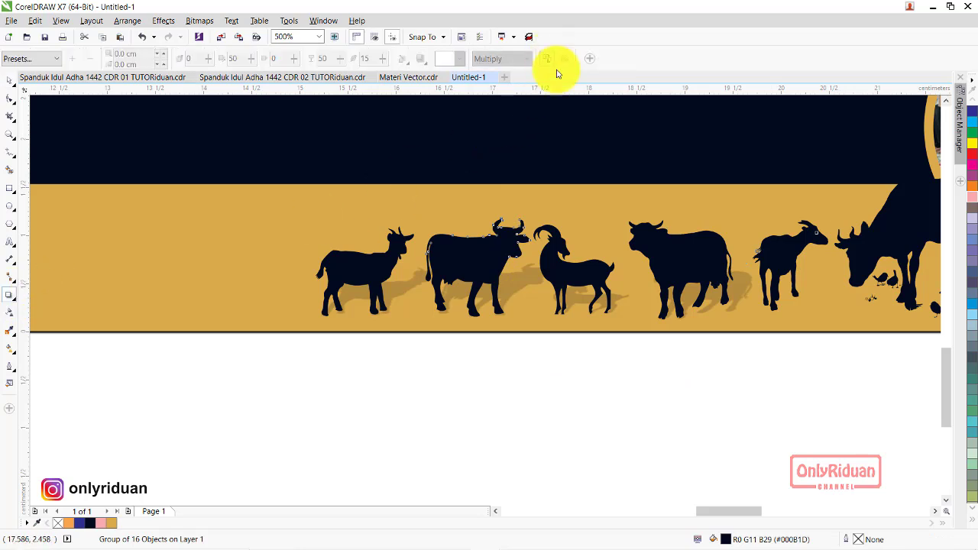
{"action": "left_click", "coordinate": [546, 59]}
{"action": "left_click", "coordinate": [515, 280]}
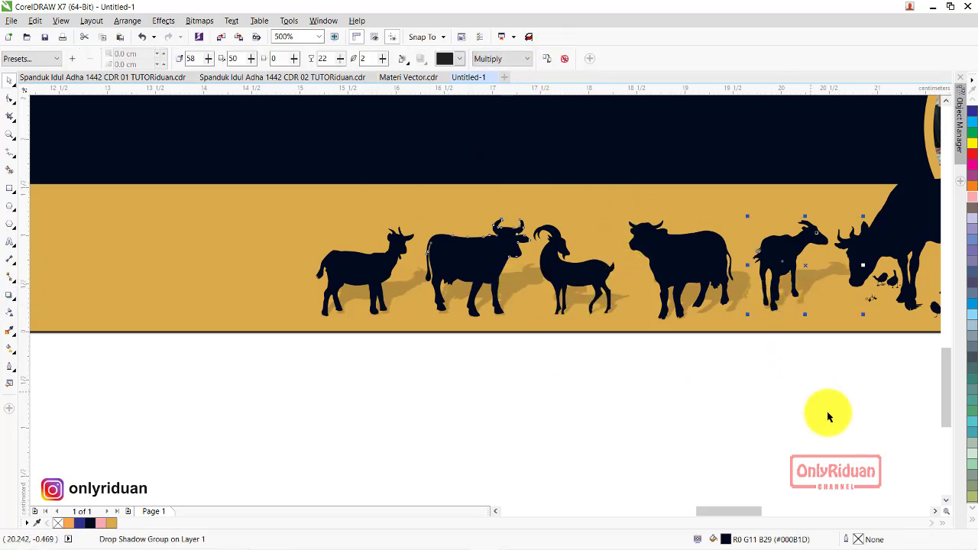
{"action": "scroll", "coordinate": [928, 507], "scroll_direction": "right", "scroll_amount": 3}
{"action": "scroll", "coordinate": [928, 507], "scroll_direction": "right", "scroll_amount": 2}
Copy the shadow onto the large grazing cow, then marquee-select all the animals
{"action": "left_click", "coordinate": [650, 231]}
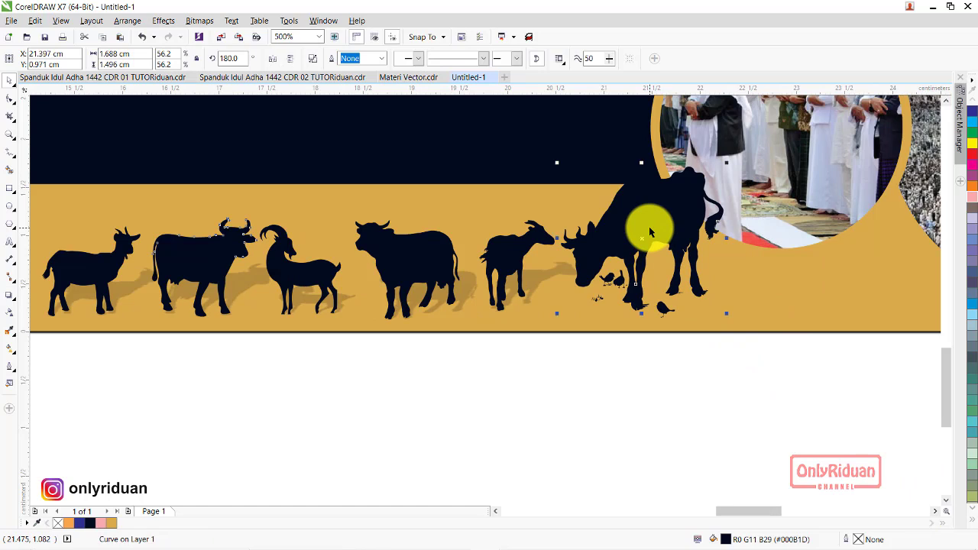
{"action": "left_click", "coordinate": [11, 297]}
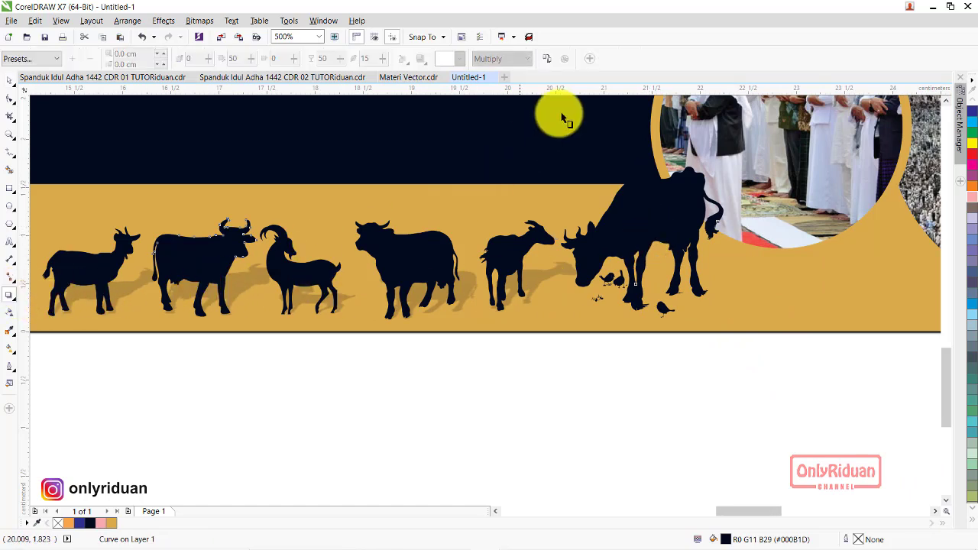
{"action": "left_click", "coordinate": [549, 62]}
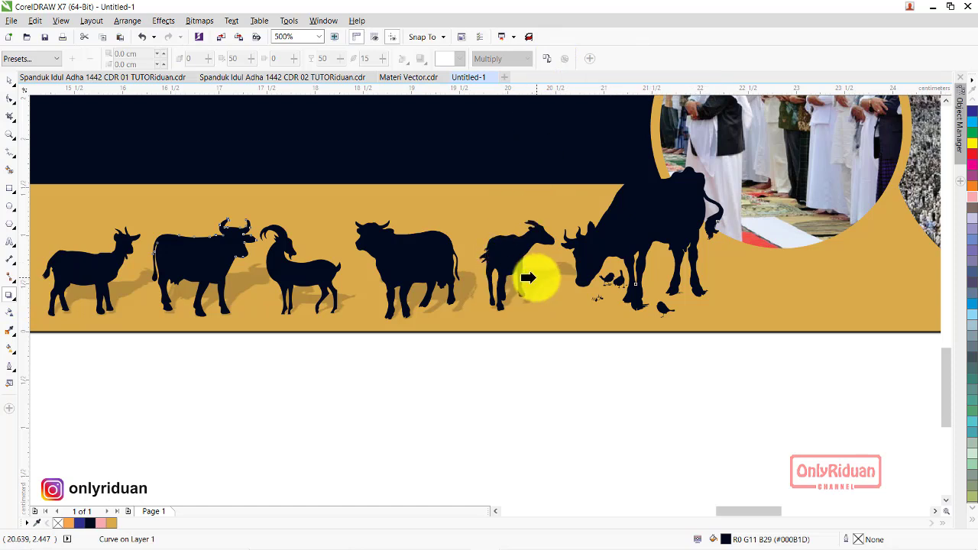
{"action": "left_click", "coordinate": [531, 278]}
{"action": "scroll", "coordinate": [684, 276], "scroll_direction": "down", "scroll_amount": 2}
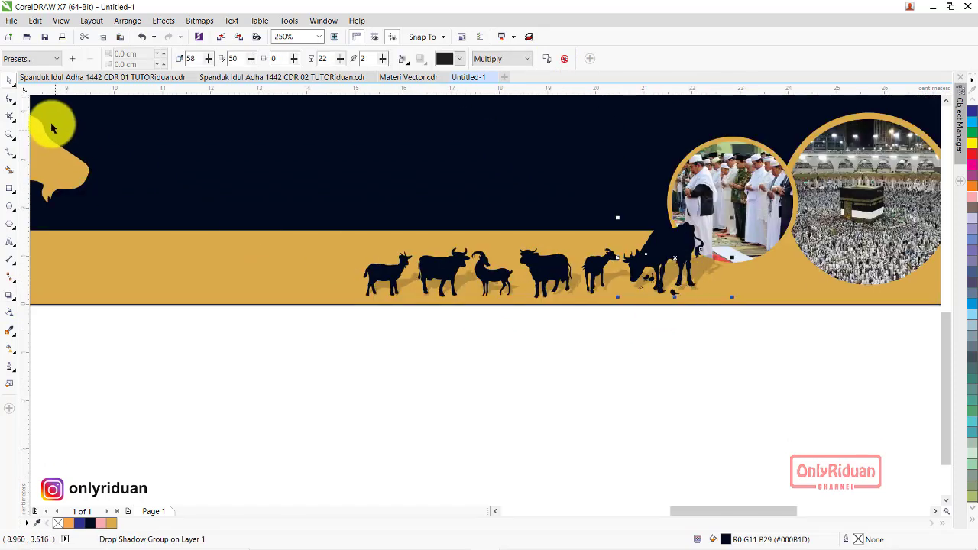
{"action": "key", "text": "space"}
{"action": "left_click_drag", "start_coordinate": [761, 373], "coordinate": [298, 196]}
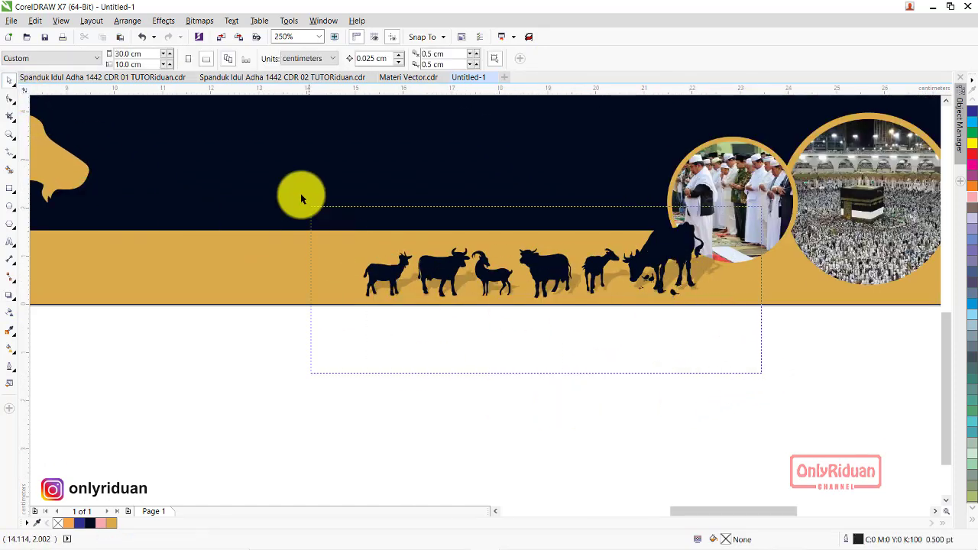
Group the animals into one object and return to the finished banner document
{"action": "key", "text": "ctrl+g"}
{"action": "scroll", "coordinate": [585, 315], "scroll_direction": "down", "scroll_amount": 4}
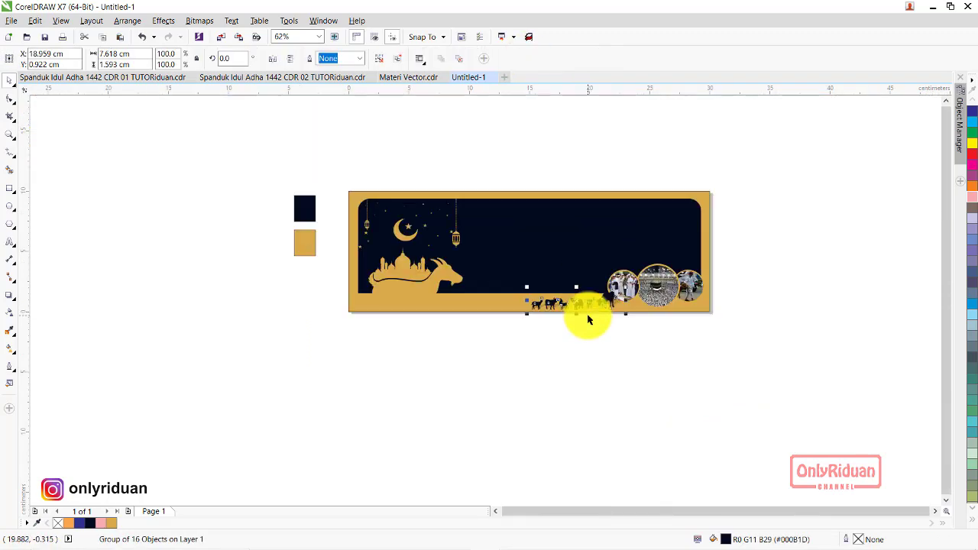
{"action": "left_click", "coordinate": [100, 77]}
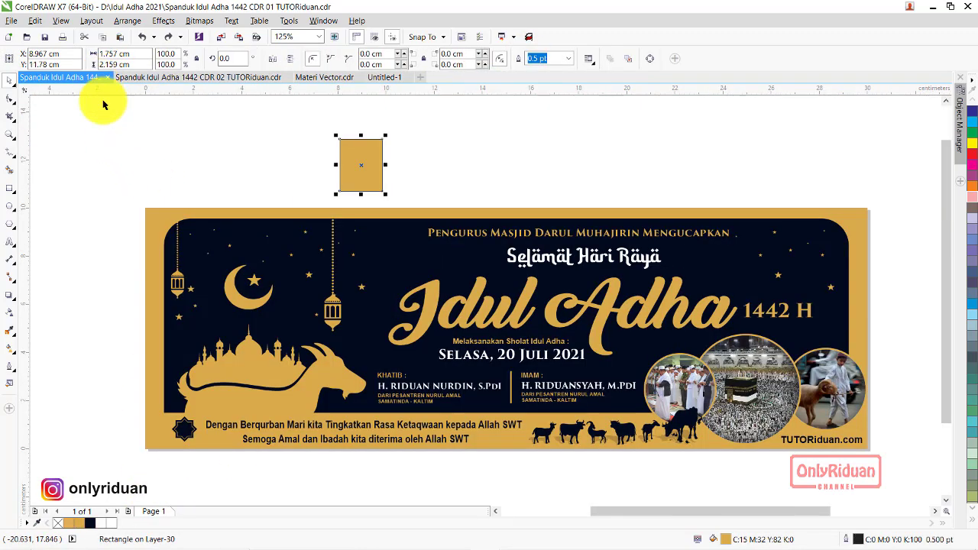
{"action": "left_click", "coordinate": [466, 321]}
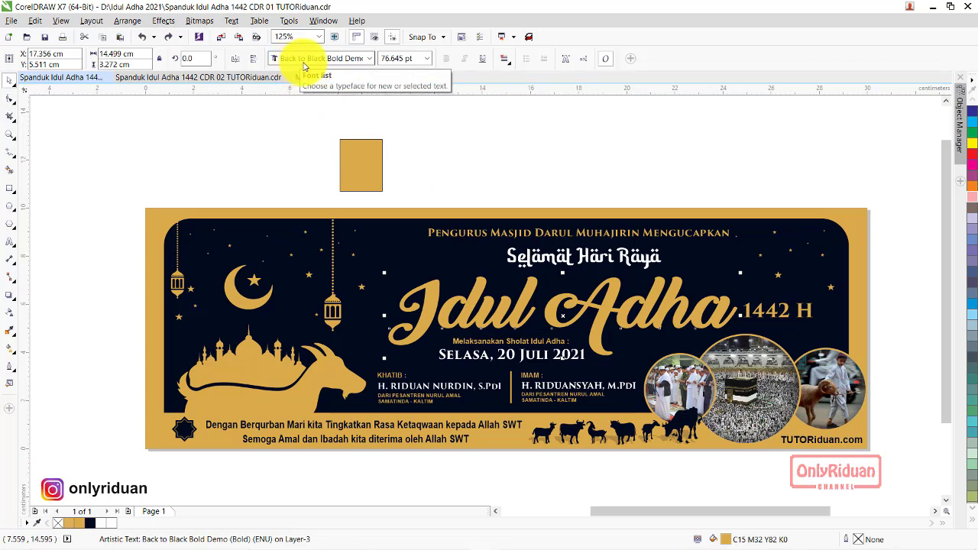
Check the Selamat Hari Raya and Idul Adha fonts, move the gold swatch, select the text
{"action": "left_click", "coordinate": [527, 256]}
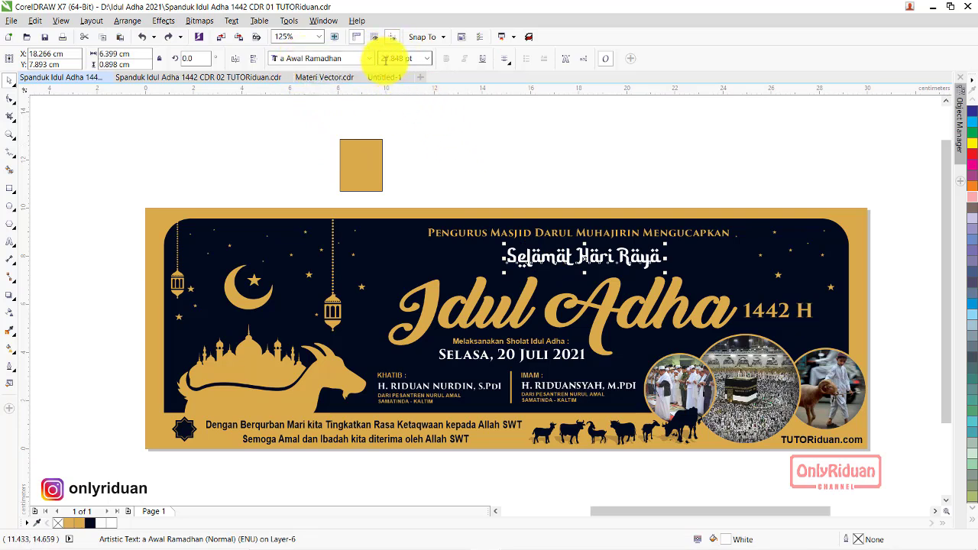
{"action": "left_click", "coordinate": [515, 310]}
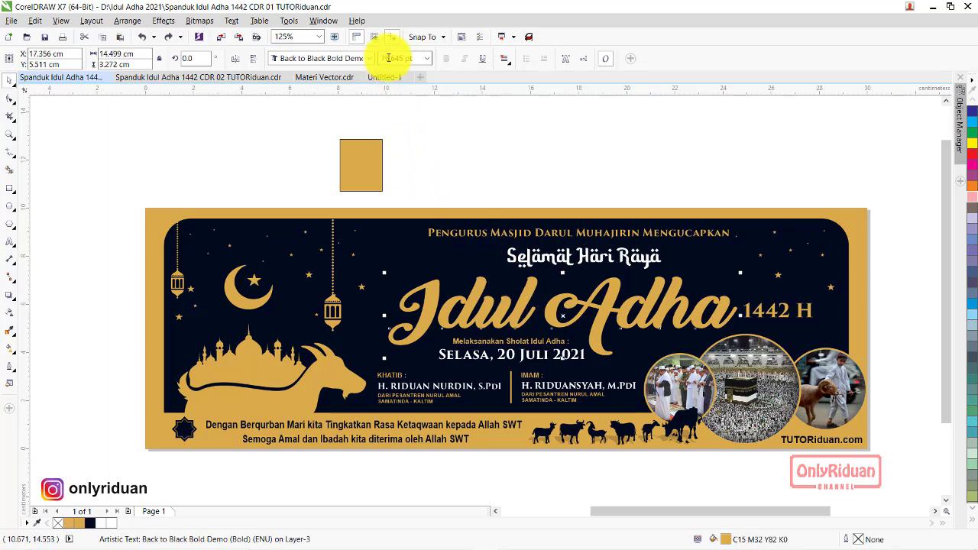
{"action": "mouse_move", "coordinate": [376, 184]}
{"action": "left_mouse_down"}
{"action": "mouse_move", "coordinate": [289, 147]}
{"action": "mouse_move", "coordinate": [292, 156]}
{"action": "left_mouse_up"}
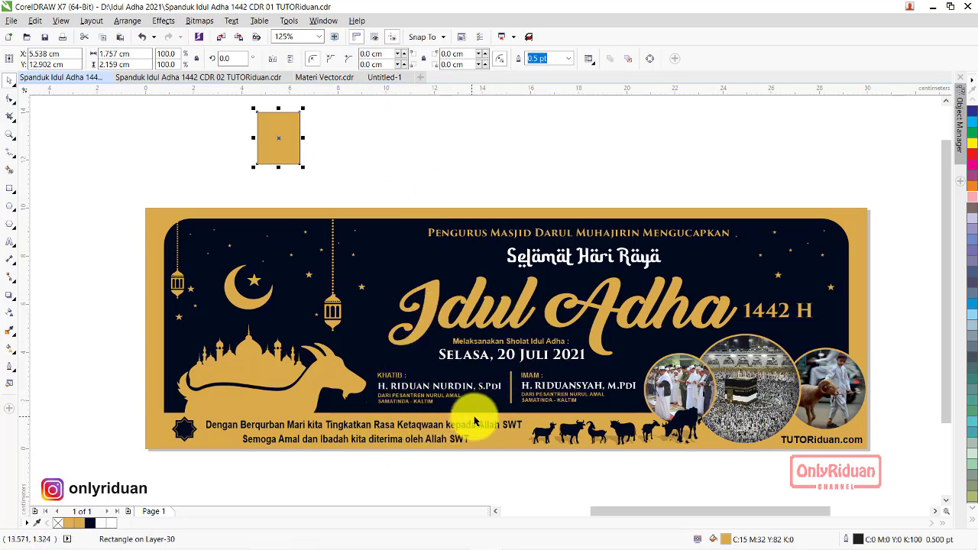
{"action": "left_click_drag", "start_coordinate": [362, 181], "coordinate": [871, 412]}
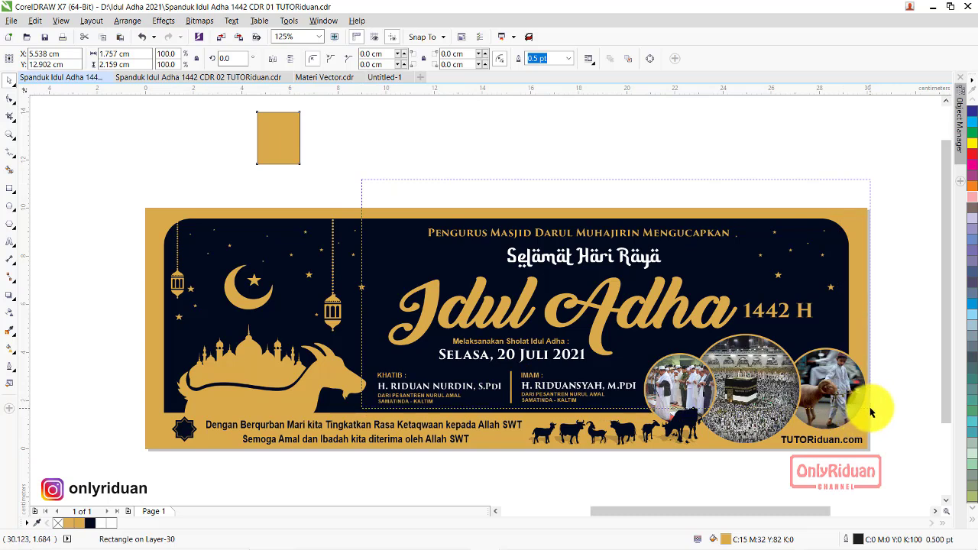
Copy the two slogan lines from the finished banner and paste them into Untitled-1
{"action": "left_click", "coordinate": [376, 76]}
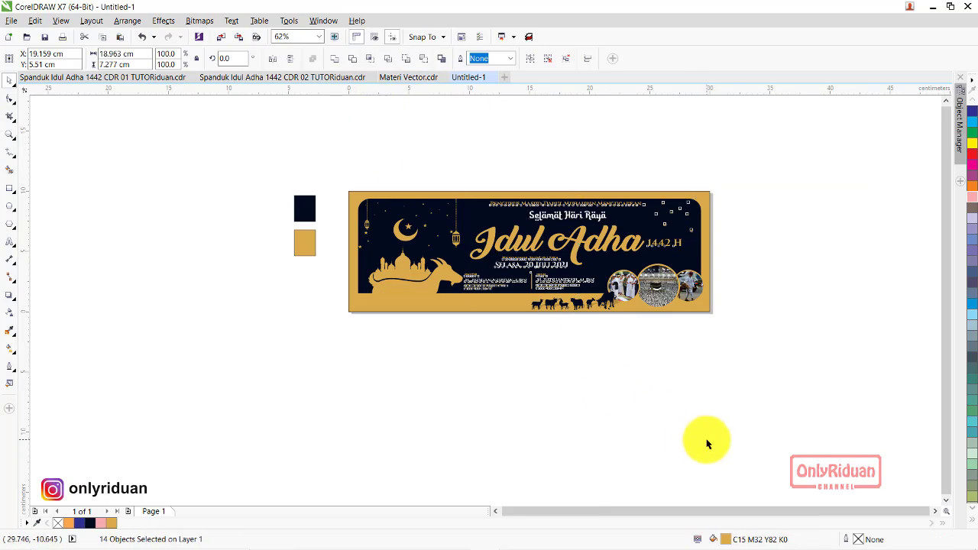
{"action": "left_click", "coordinate": [533, 357]}
{"action": "scroll", "coordinate": [550, 279], "scroll_direction": "up", "scroll_amount": 3}
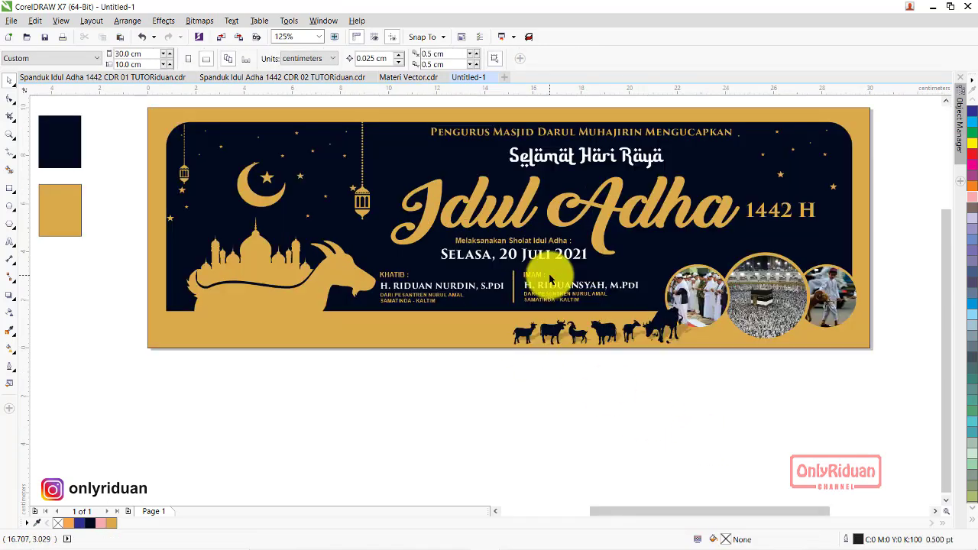
{"action": "left_click", "coordinate": [83, 77]}
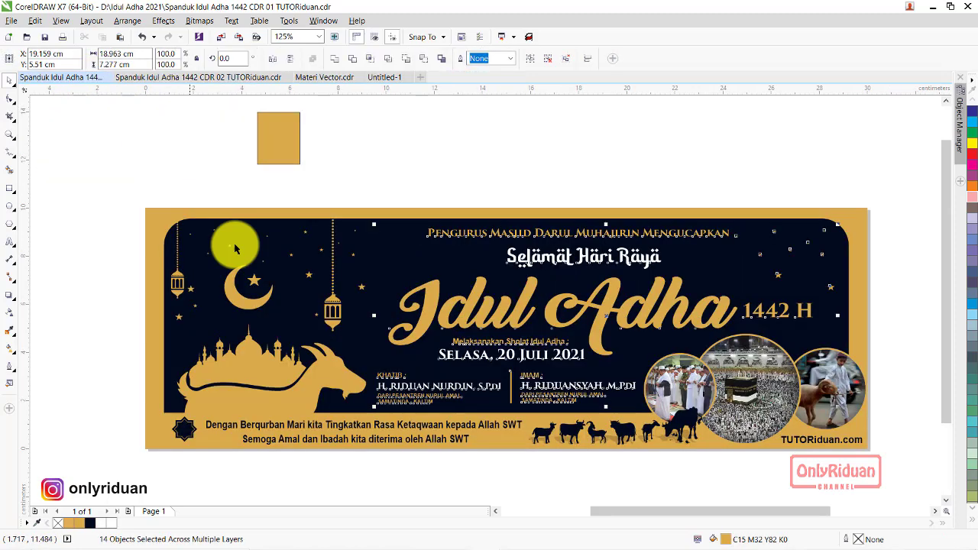
{"action": "left_click", "coordinate": [362, 442]}
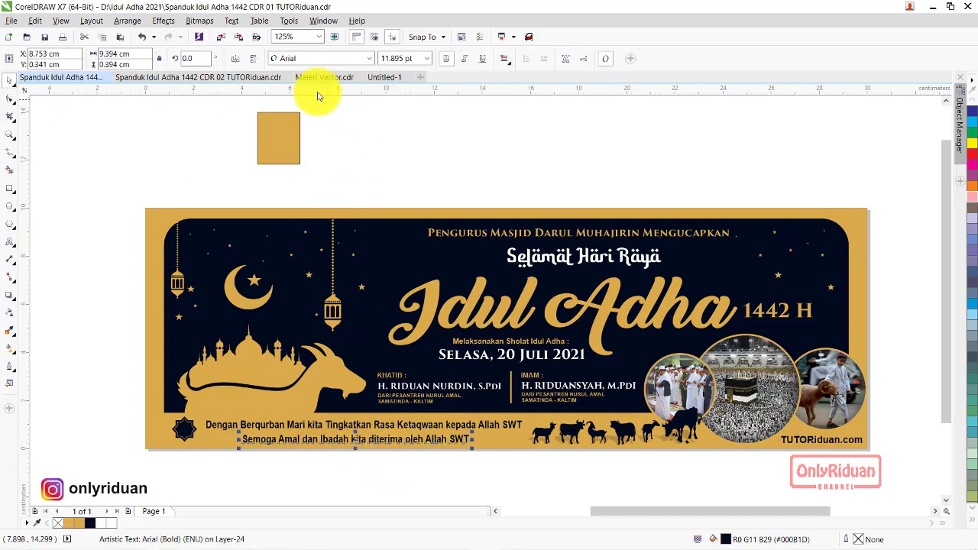
{"action": "left_click_drag", "start_coordinate": [537, 474], "coordinate": [167, 412]}
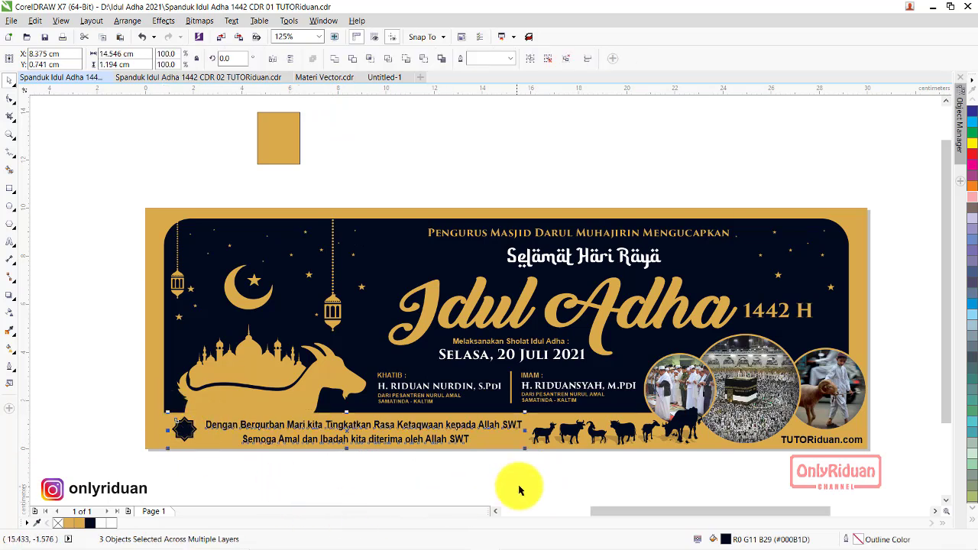
{"action": "left_click_drag", "start_coordinate": [534, 474], "coordinate": [202, 408]}
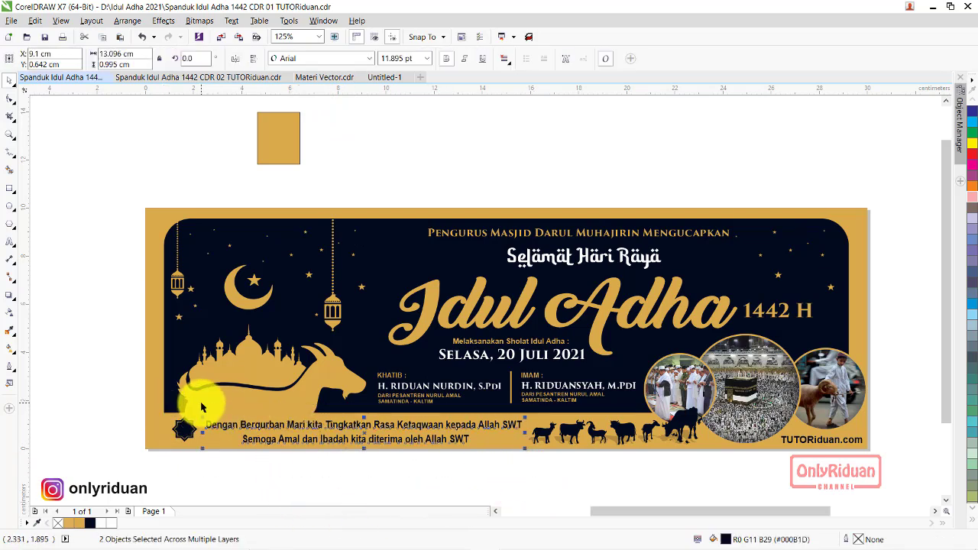
{"action": "left_click", "coordinate": [384, 78]}
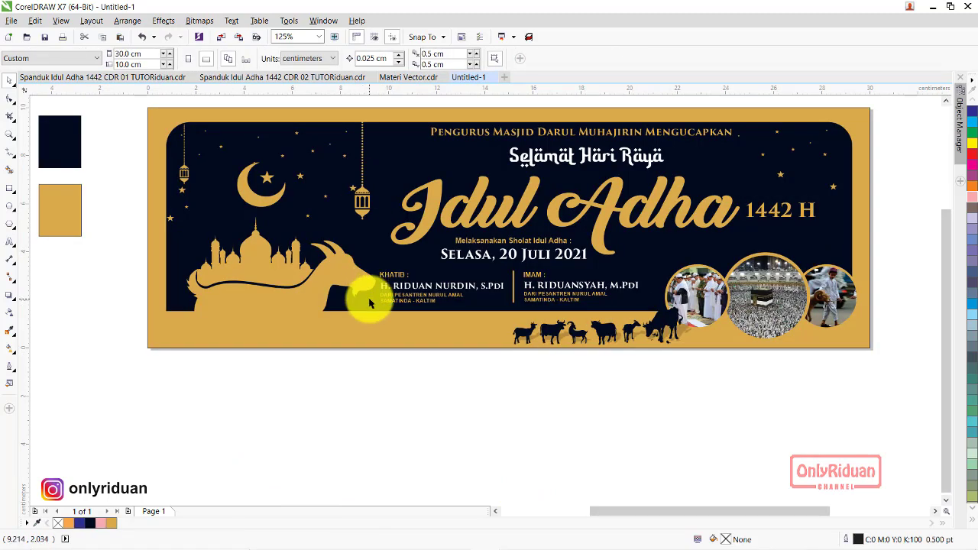
{"action": "key", "text": "ctrl+v"}
{"action": "left_click", "coordinate": [425, 420]}
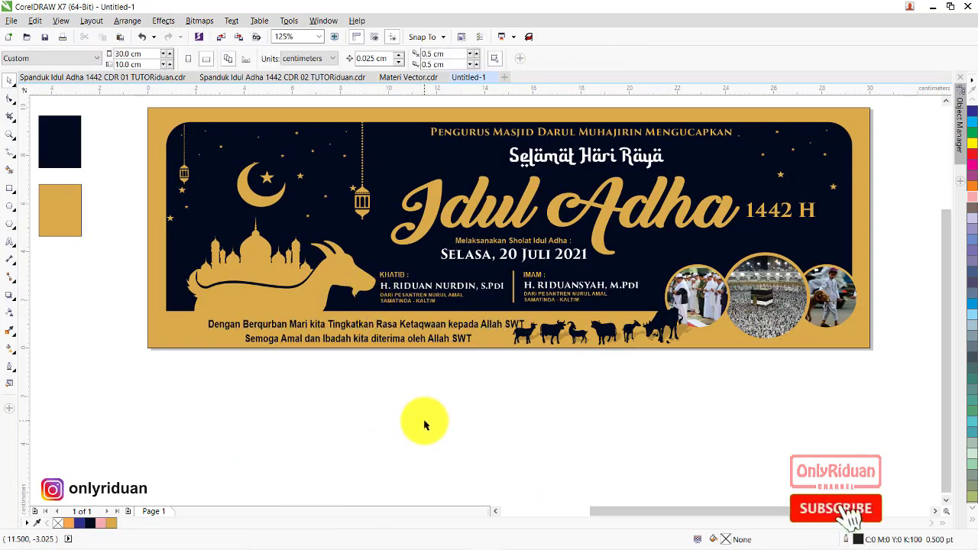
Draw a small square below the Untitled-1 banner and place a copy to its right
{"action": "left_click", "coordinate": [133, 78]}
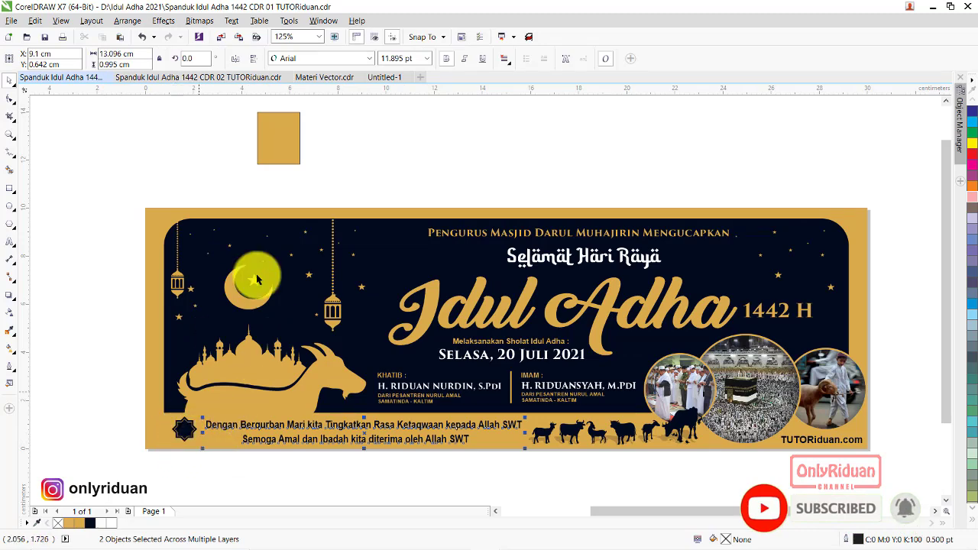
{"action": "left_click", "coordinate": [376, 78]}
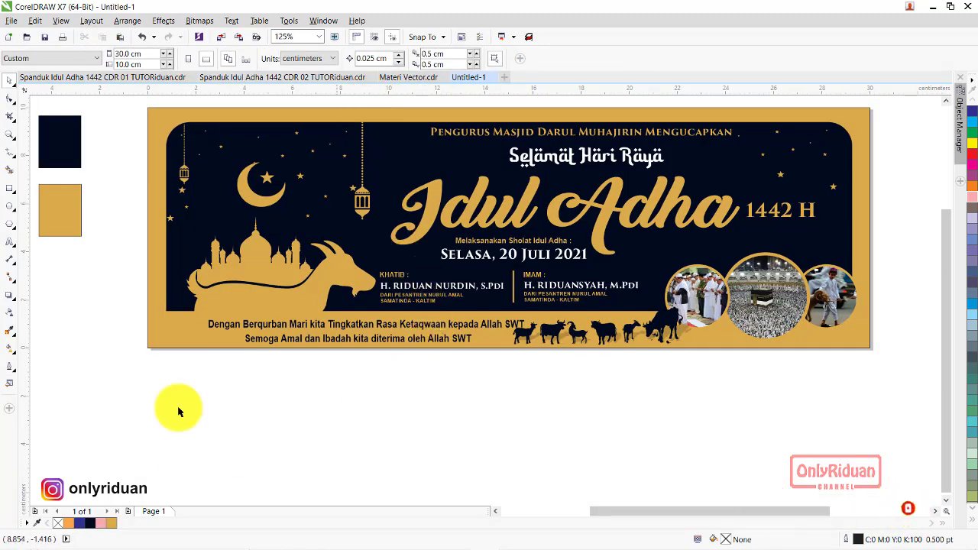
{"action": "left_click", "coordinate": [9, 188]}
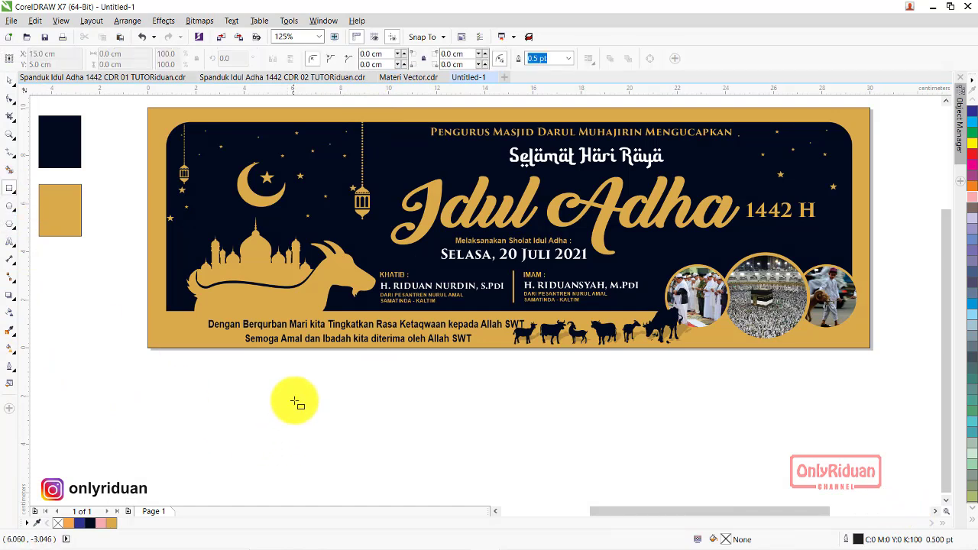
{"action": "left_click_drag", "start_coordinate": [295, 384], "coordinate": [302, 395]}
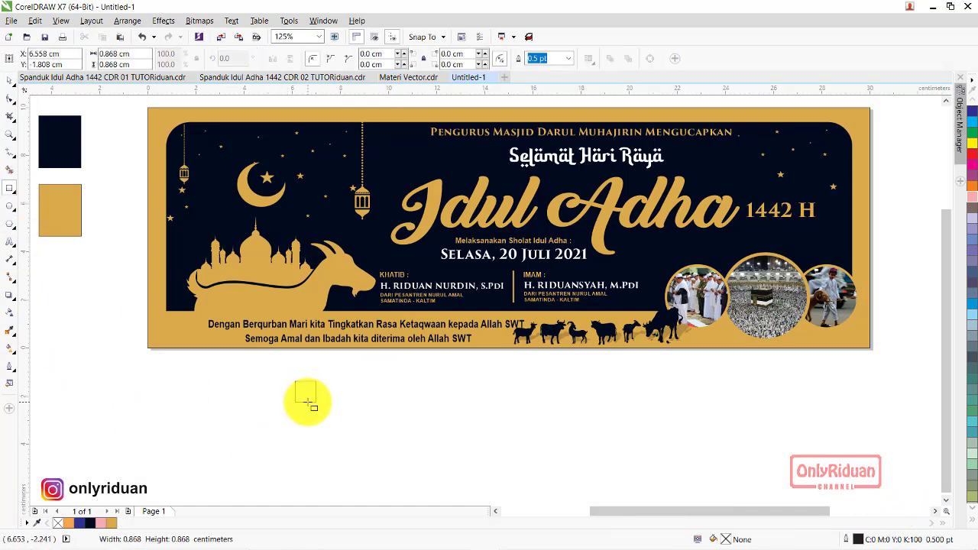
{"action": "scroll", "coordinate": [307, 402], "scroll_direction": "up", "scroll_amount": 2}
{"action": "left_click_drag", "start_coordinate": [301, 390], "coordinate": [365, 388]}
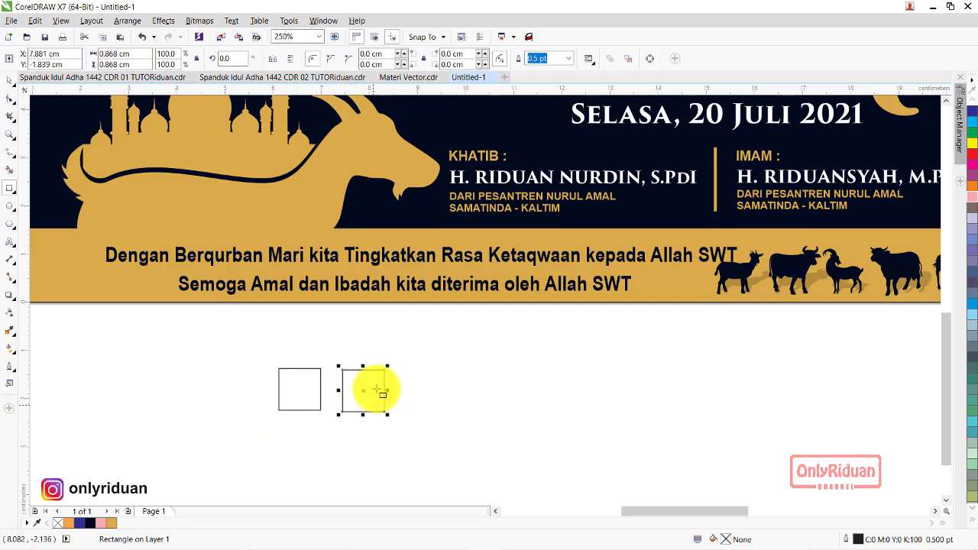
Rotate the copy 45° and weld it with the square into an eight-point star
{"action": "left_click", "coordinate": [225, 59]}
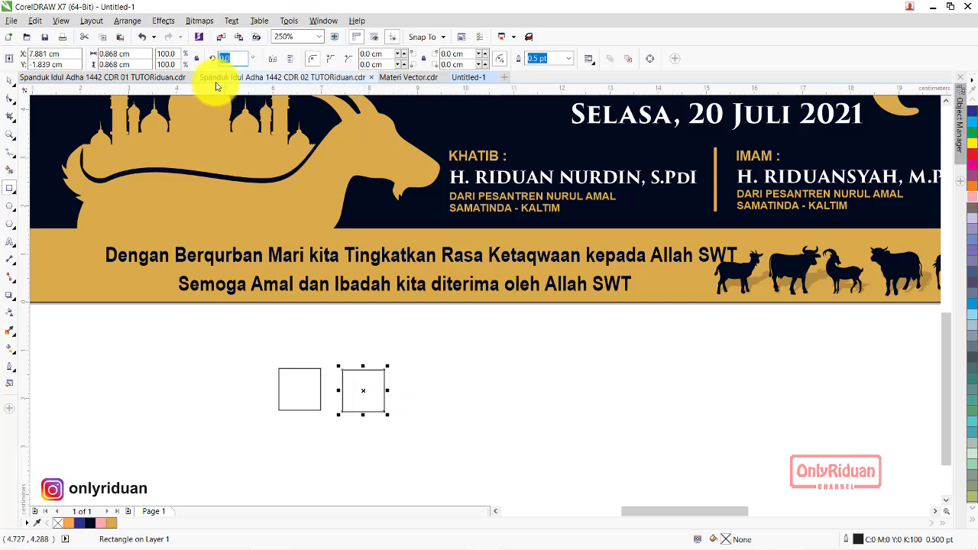
{"action": "type", "text": "45"}
{"action": "key", "text": "Return"}
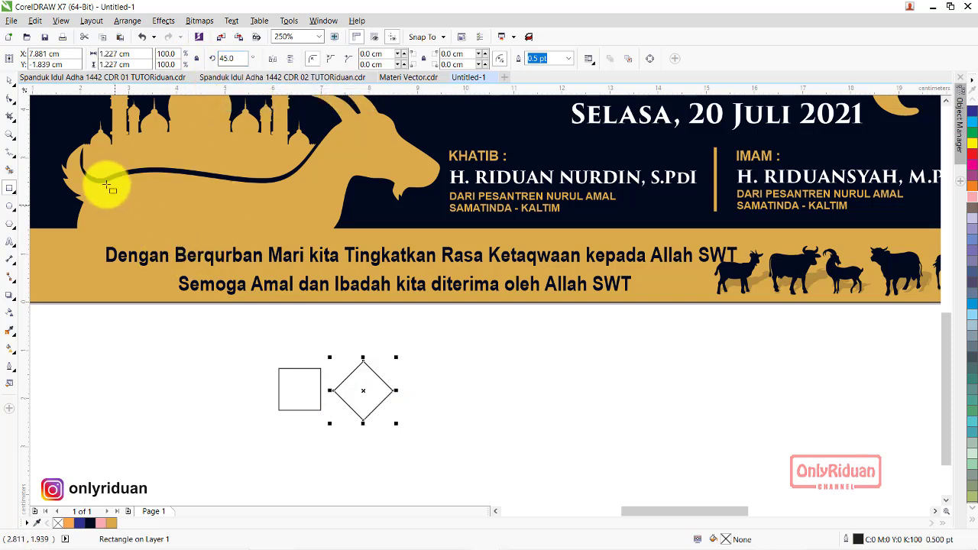
{"action": "left_click_drag", "start_coordinate": [436, 432], "coordinate": [205, 336]}
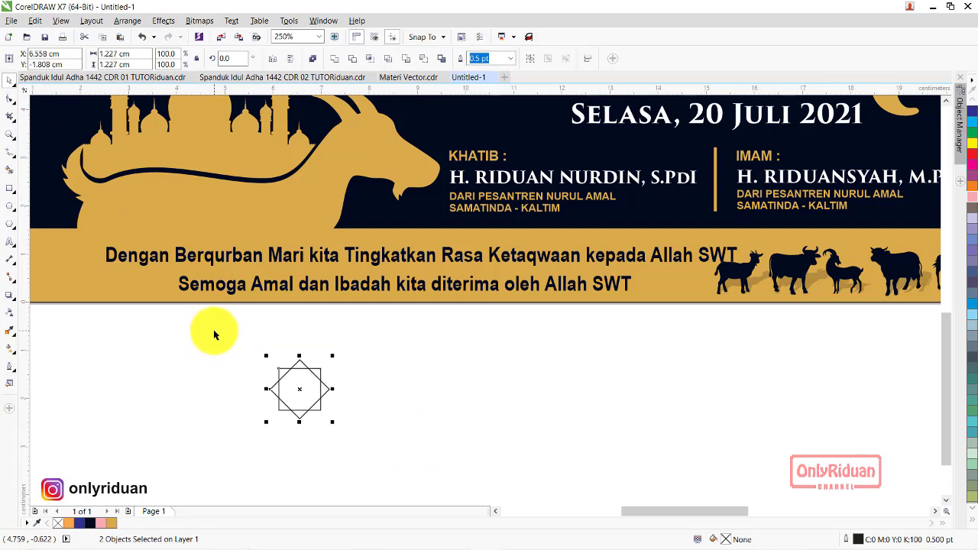
{"action": "left_click_drag", "start_coordinate": [375, 449], "coordinate": [246, 346]}
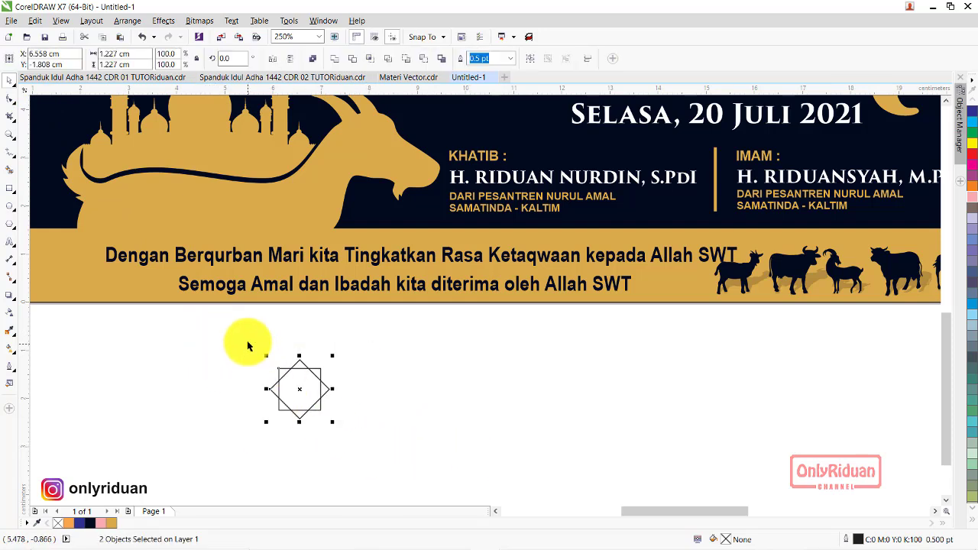
{"action": "left_click", "coordinate": [337, 60]}
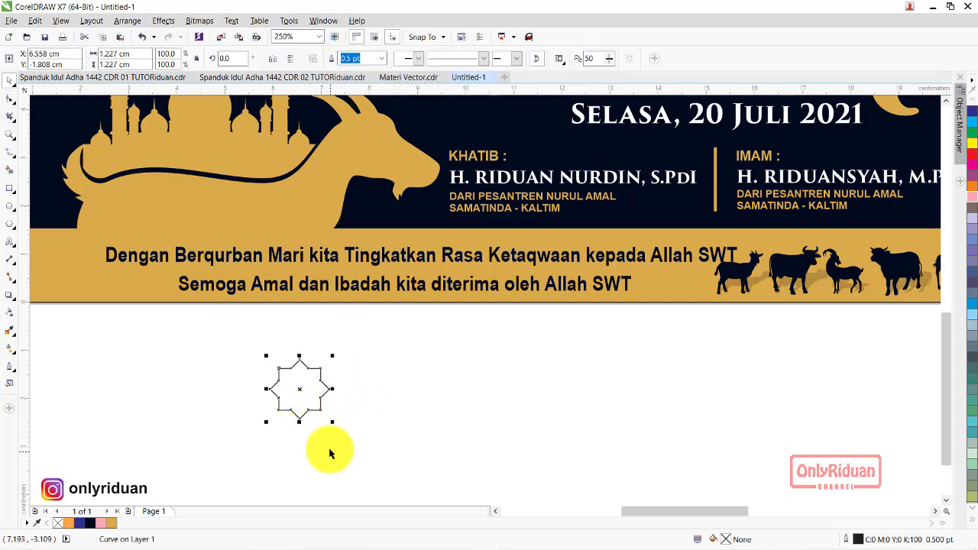
Shrink the star slightly and enlarge its inner outline, comparing with the finished banner's star
{"action": "left_click_drag", "start_coordinate": [332, 421], "coordinate": [331, 429]}
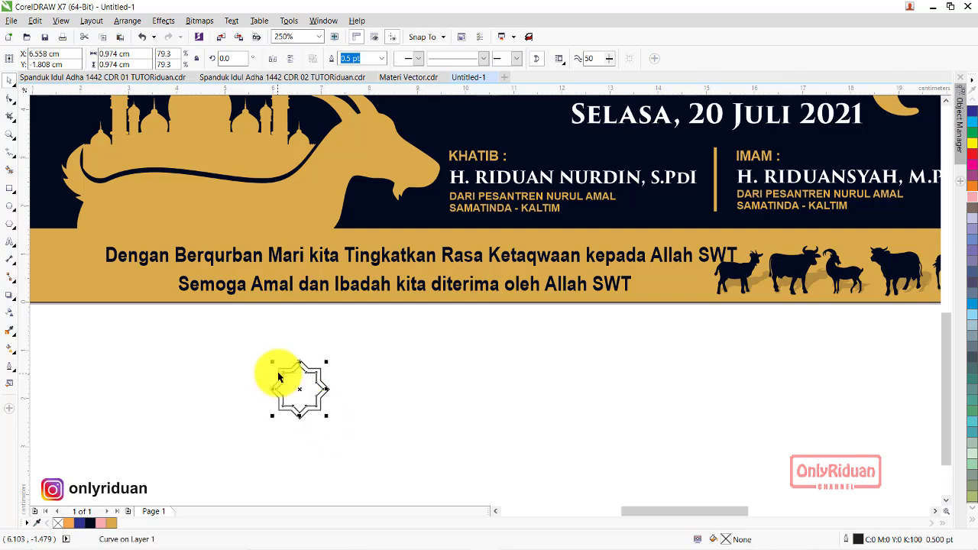
{"action": "scroll", "coordinate": [280, 375], "scroll_direction": "up", "scroll_amount": 2}
{"action": "scroll", "coordinate": [281, 374], "scroll_direction": "down", "scroll_amount": 2}
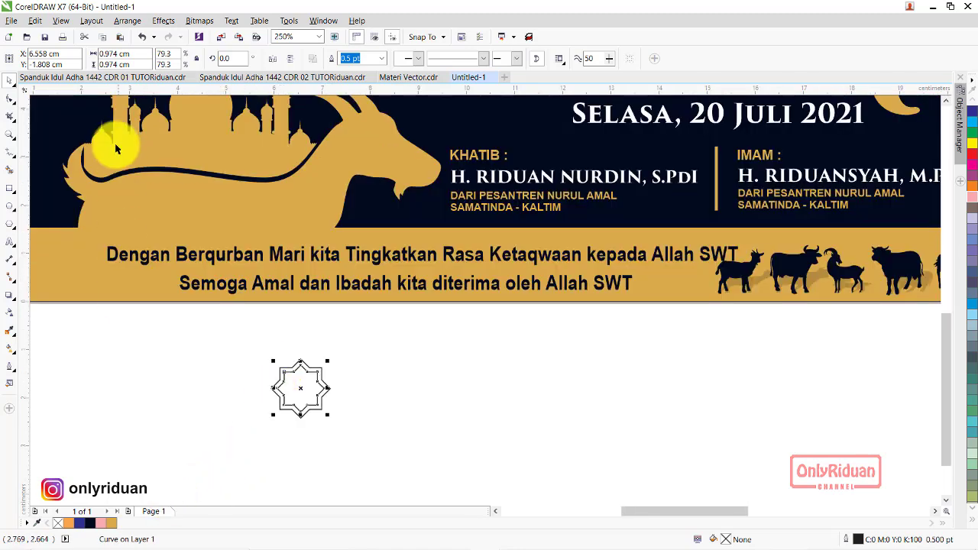
{"action": "left_click", "coordinate": [87, 77]}
{"action": "scroll", "coordinate": [193, 451], "scroll_direction": "up", "scroll_amount": 2}
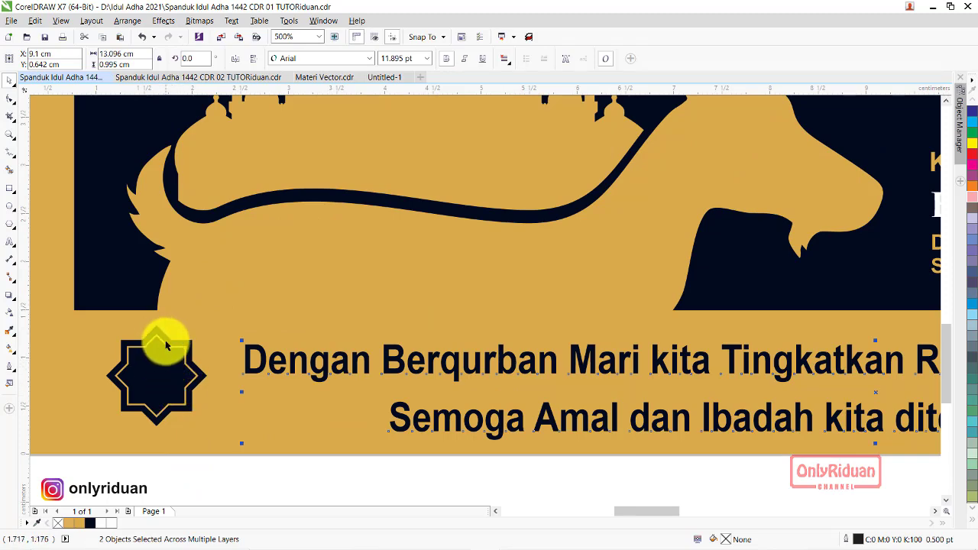
{"action": "left_click", "coordinate": [380, 77]}
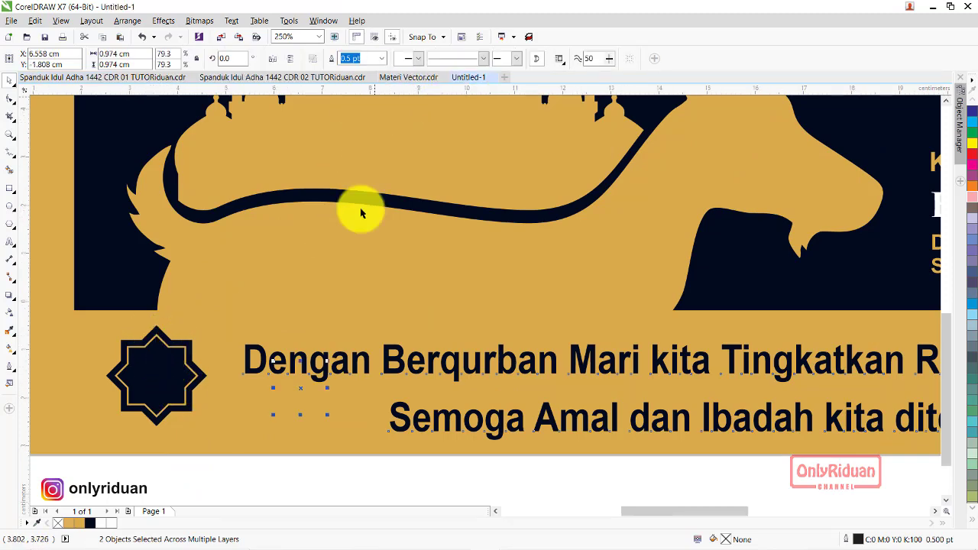
{"action": "scroll", "coordinate": [332, 443], "scroll_direction": "up", "scroll_amount": 2}
{"action": "scroll", "coordinate": [332, 443], "scroll_direction": "up", "scroll_amount": 2}
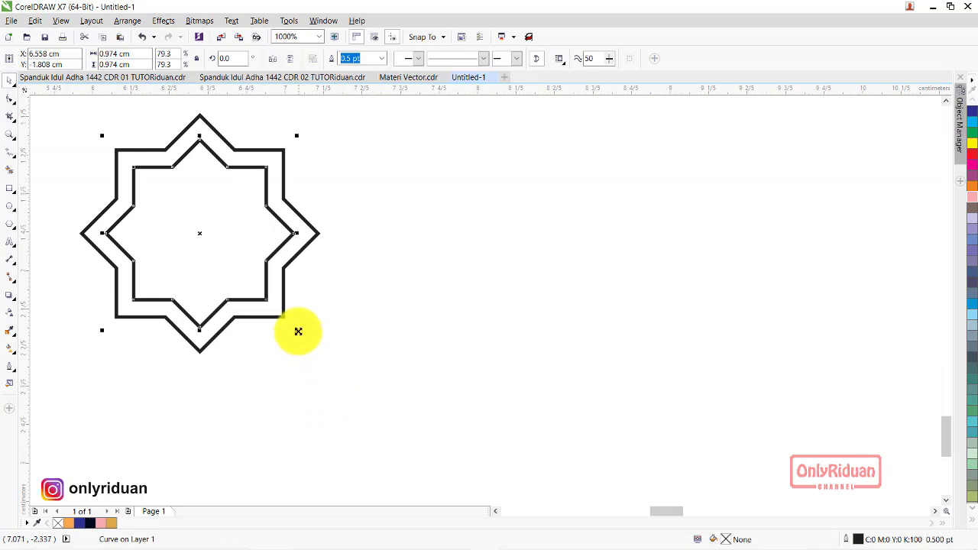
{"action": "left_click_drag", "start_coordinate": [297, 330], "coordinate": [309, 349]}
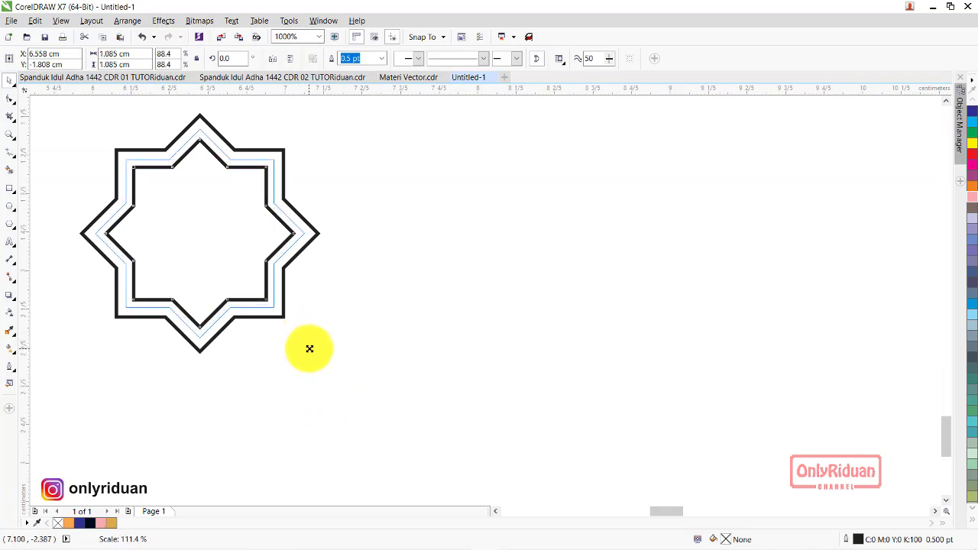
{"action": "left_click", "coordinate": [224, 241]}
Select both star outlines and combine them into one curve
{"action": "scroll", "coordinate": [364, 225], "scroll_direction": "down", "scroll_amount": 1}
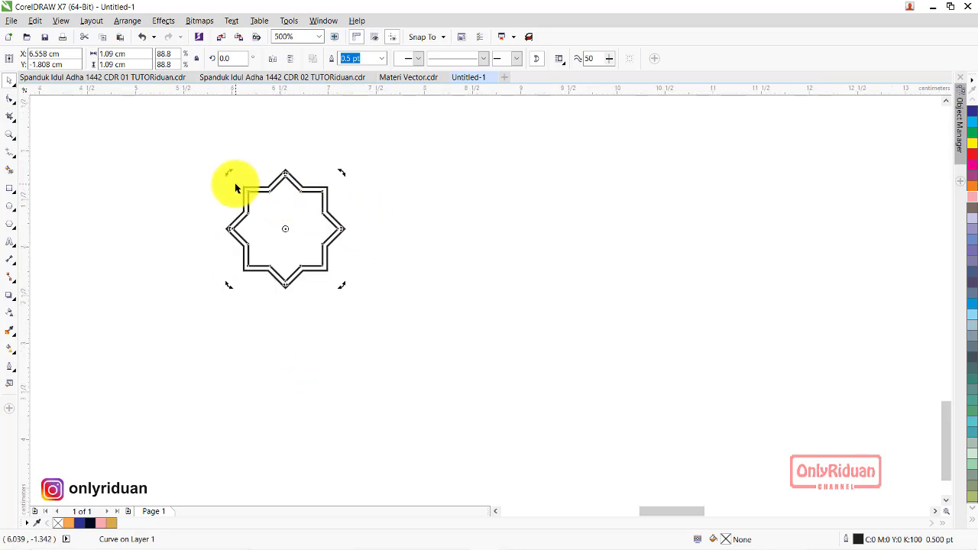
{"action": "scroll", "coordinate": [234, 182], "scroll_direction": "up", "scroll_amount": 1}
{"action": "scroll", "coordinate": [237, 183], "scroll_direction": "up", "scroll_amount": 1}
{"action": "scroll", "coordinate": [260, 203], "scroll_direction": "down", "scroll_amount": 1}
{"action": "left_click", "coordinate": [540, 207]}
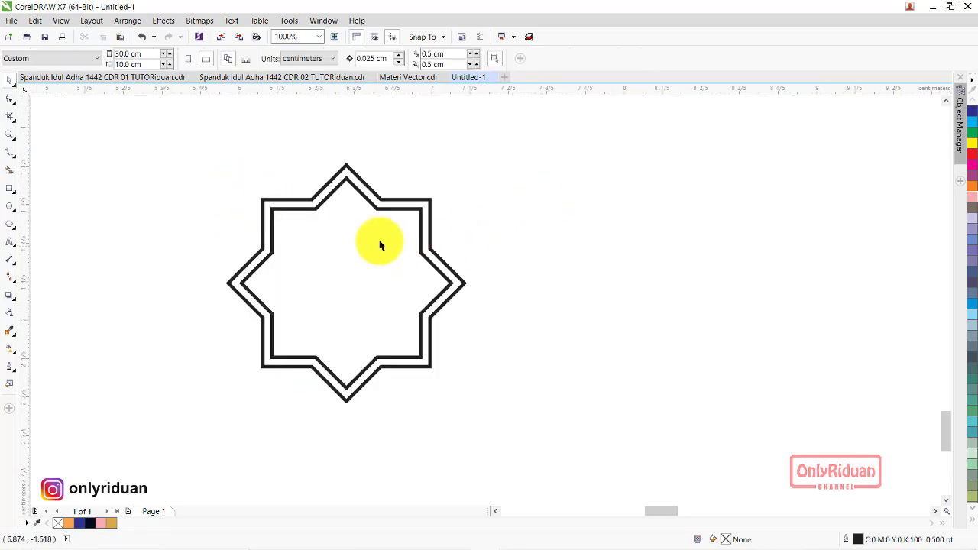
{"action": "left_click", "coordinate": [350, 246]}
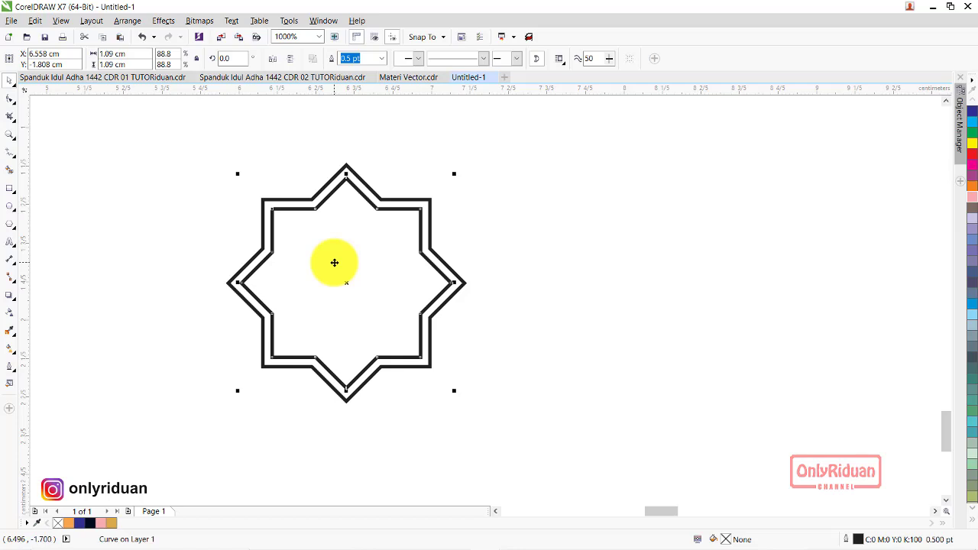
{"action": "left_click", "coordinate": [347, 163], "text": "shift"}
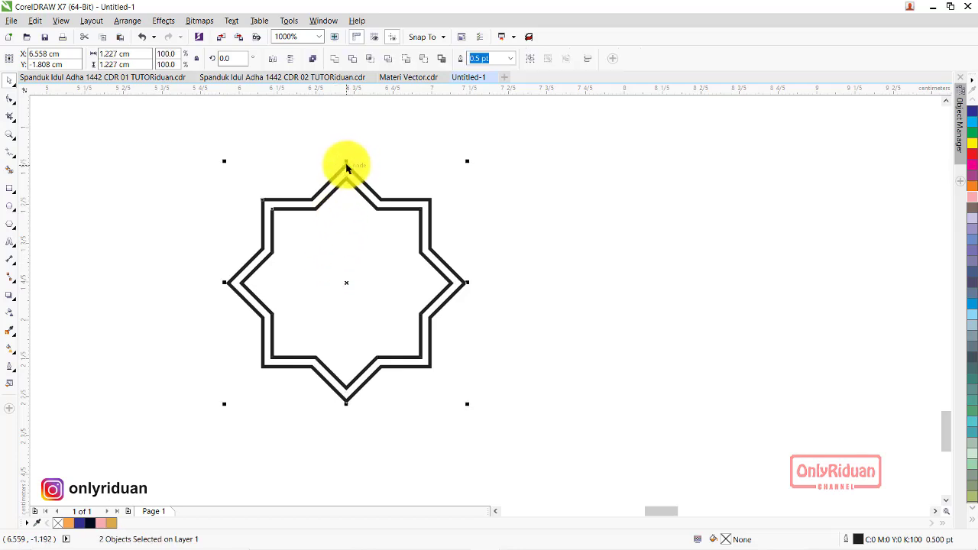
{"action": "left_click", "coordinate": [350, 59]}
Drop a smaller copy of the inner star inside it as a third outline
{"action": "left_click", "coordinate": [462, 176]}
{"action": "left_click", "coordinate": [382, 268]}
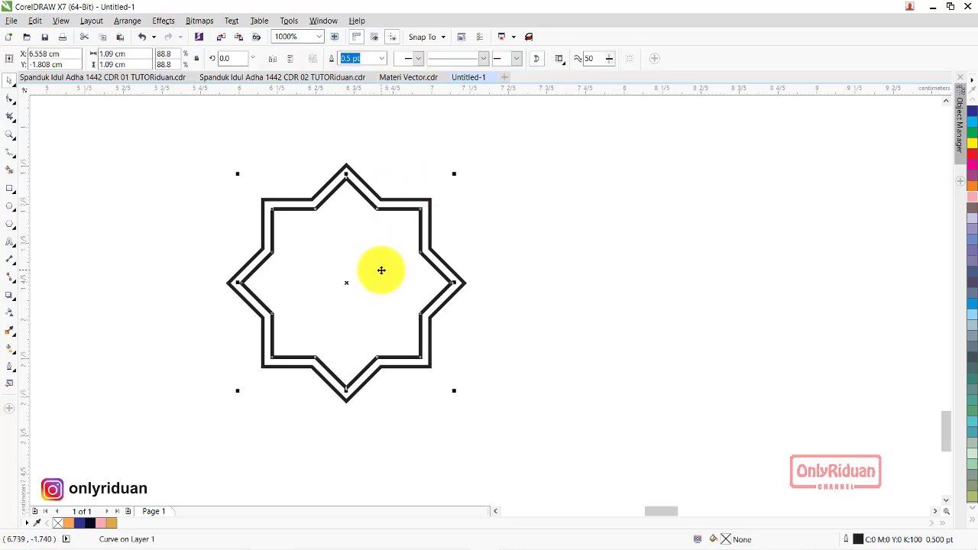
{"action": "left_click_drag", "start_coordinate": [454, 393], "coordinate": [440, 400]}
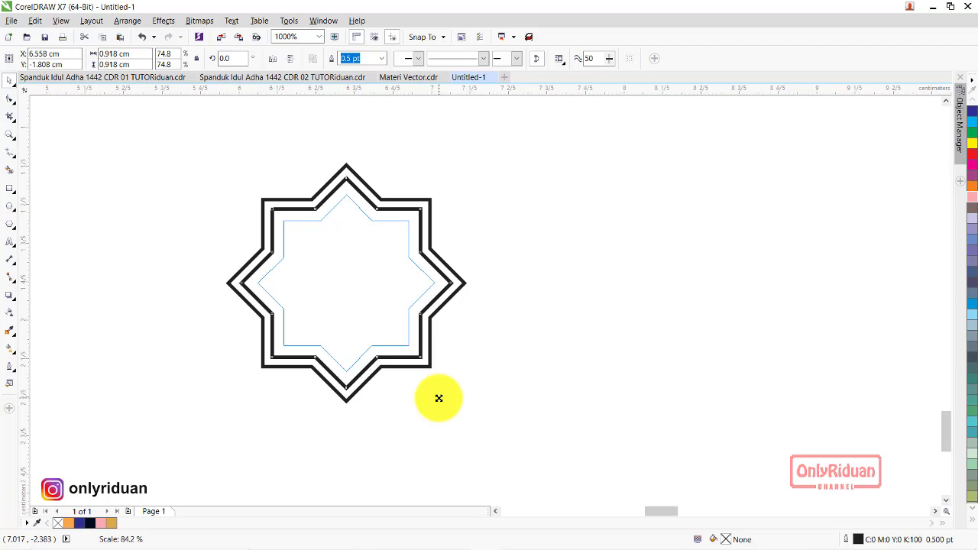
{"action": "left_click_drag", "start_coordinate": [439, 398], "coordinate": [439, 397]}
Move the star to the banner's lower-left beside the footer and shrink it to 74.8%
{"action": "scroll", "coordinate": [463, 343], "scroll_direction": "down", "scroll_amount": 1}
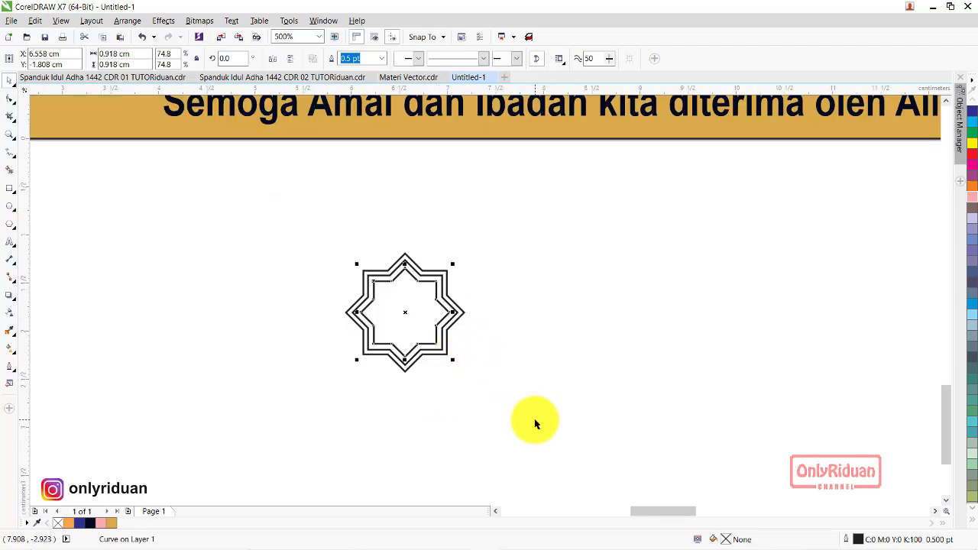
{"action": "scroll", "coordinate": [407, 304], "scroll_direction": "down", "scroll_amount": 2}
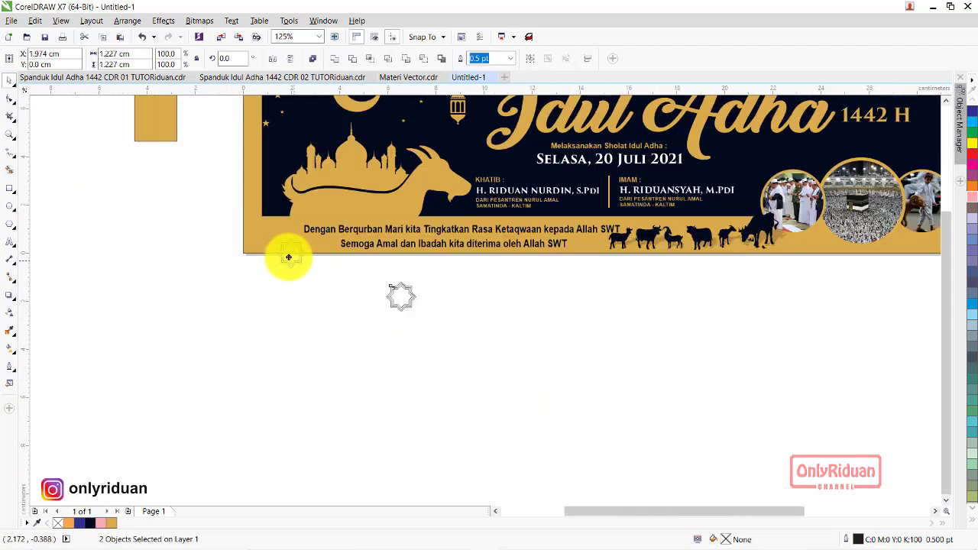
{"action": "left_click_drag", "start_coordinate": [401, 305], "coordinate": [281, 243]}
{"action": "scroll", "coordinate": [283, 237], "scroll_direction": "up", "scroll_amount": 2}
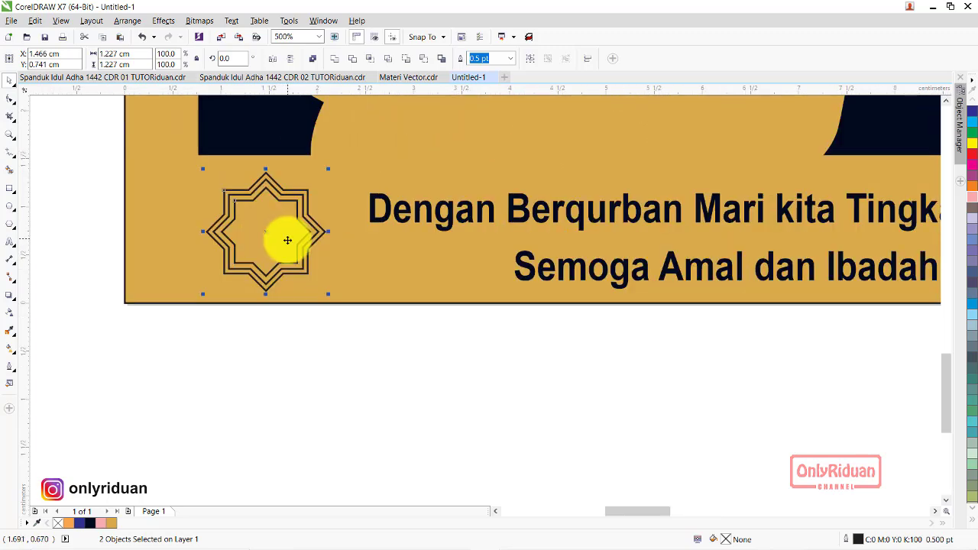
{"action": "key", "text": "Escape"}
{"action": "scroll", "coordinate": [237, 172], "scroll_direction": "up", "scroll_amount": 2}
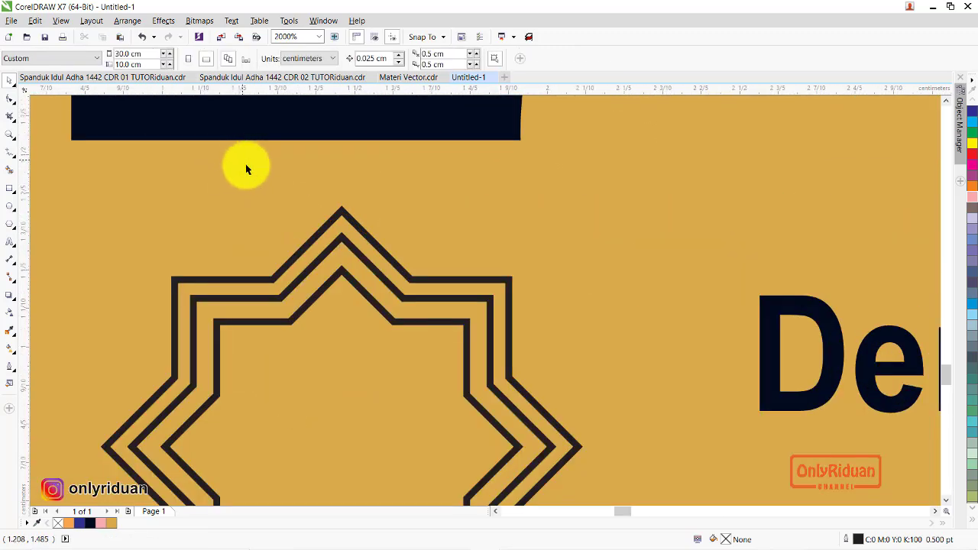
{"action": "left_click", "coordinate": [341, 217]}
{"action": "left_click_drag", "start_coordinate": [102, 446], "coordinate": [168, 377]}
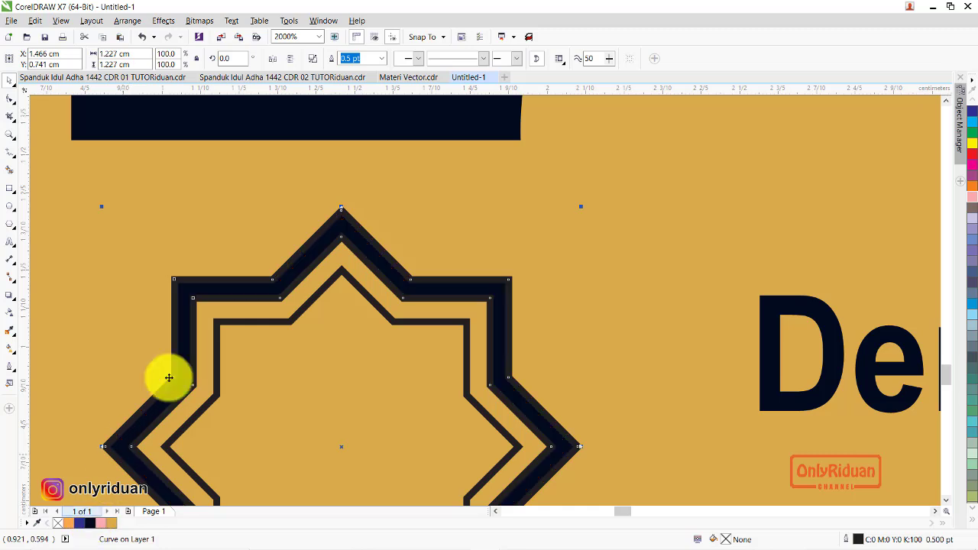
Fill the star's centre dark navy and set both curves' outline width to None
{"action": "scroll", "coordinate": [269, 234], "scroll_direction": "down", "scroll_amount": 1}
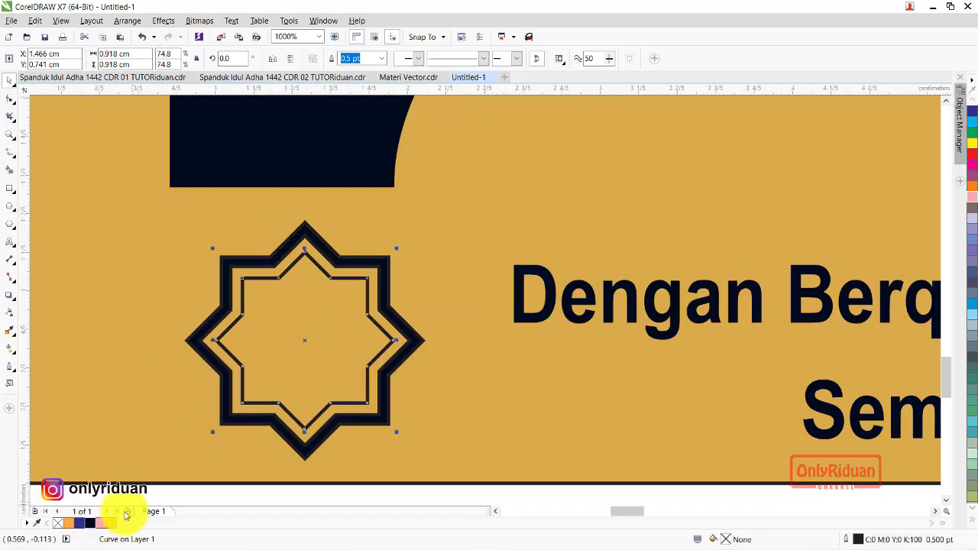
{"action": "left_click", "coordinate": [88, 524]}
{"action": "scroll", "coordinate": [389, 338], "scroll_direction": "down", "scroll_amount": 1}
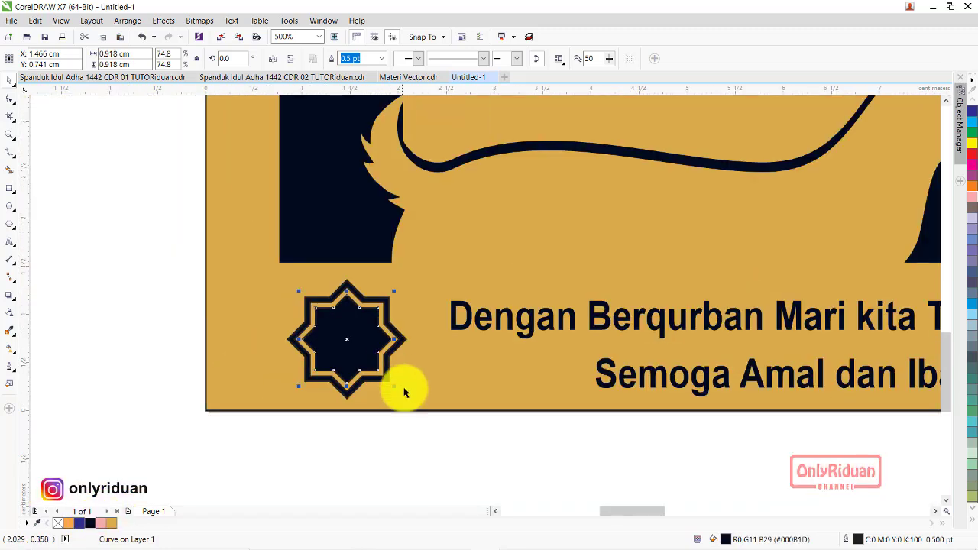
{"action": "left_click_drag", "start_coordinate": [409, 423], "coordinate": [255, 247]}
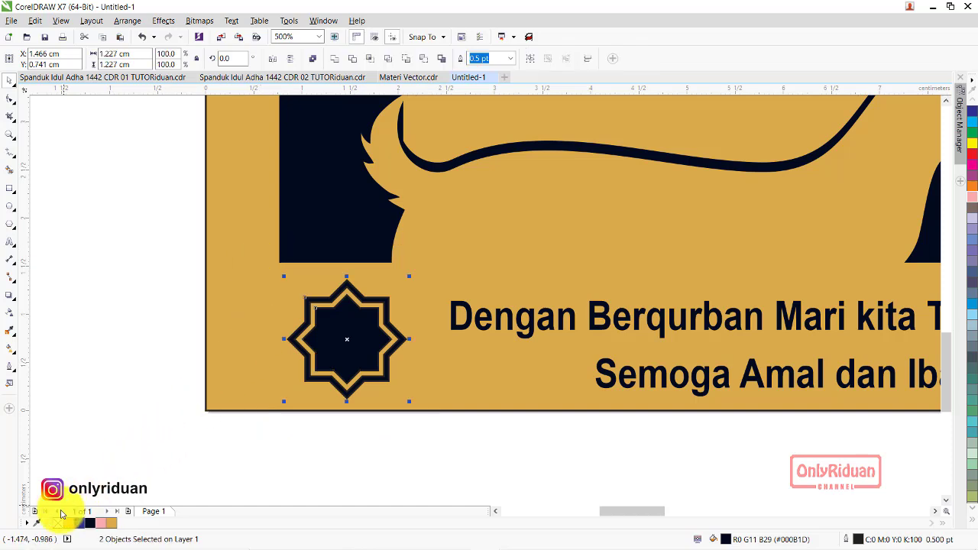
{"action": "left_click", "coordinate": [513, 60]}
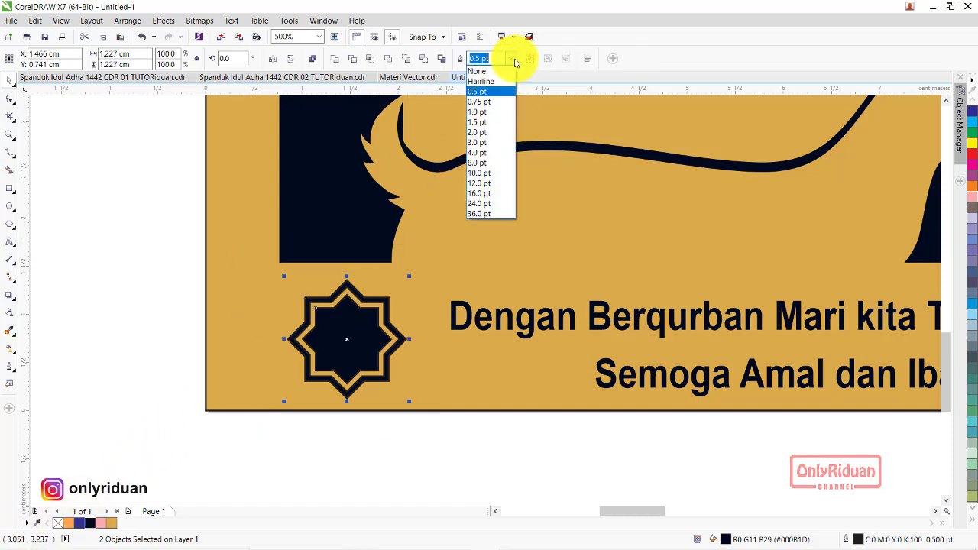
{"action": "left_click", "coordinate": [499, 72]}
{"action": "scroll", "coordinate": [333, 415], "scroll_direction": "down", "scroll_amount": 1}
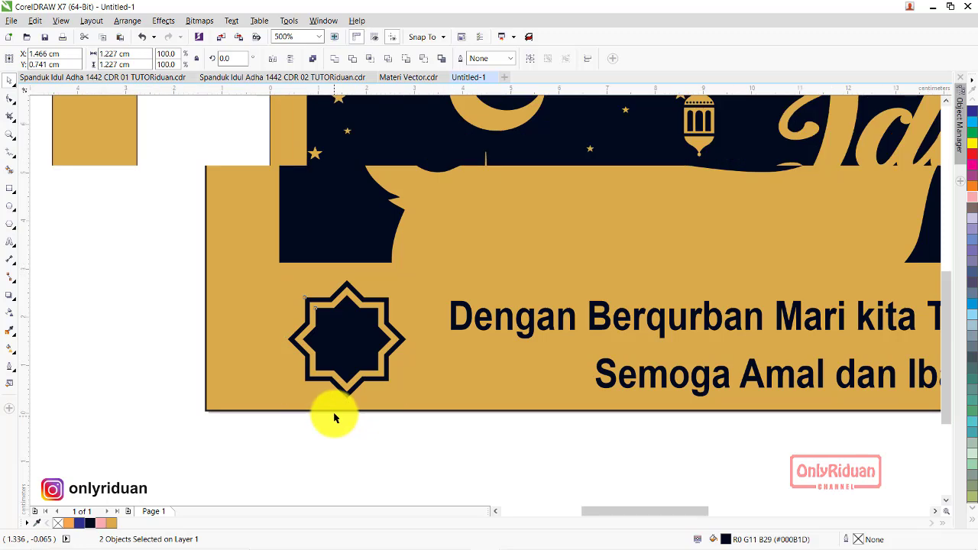
{"action": "left_click", "coordinate": [369, 435]}
{"action": "scroll", "coordinate": [232, 326], "scroll_direction": "down", "scroll_amount": 1}
Zoom out to review the finished Untitled-1 banner
{"action": "scroll", "coordinate": [244, 318], "scroll_direction": "down", "scroll_amount": 1}
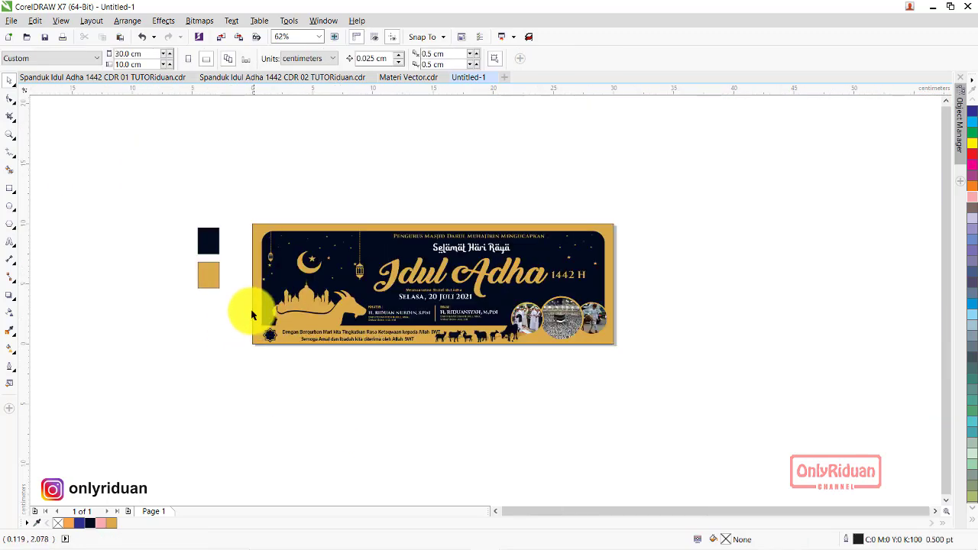
{"action": "scroll", "coordinate": [347, 350], "scroll_direction": "up", "scroll_amount": 1}
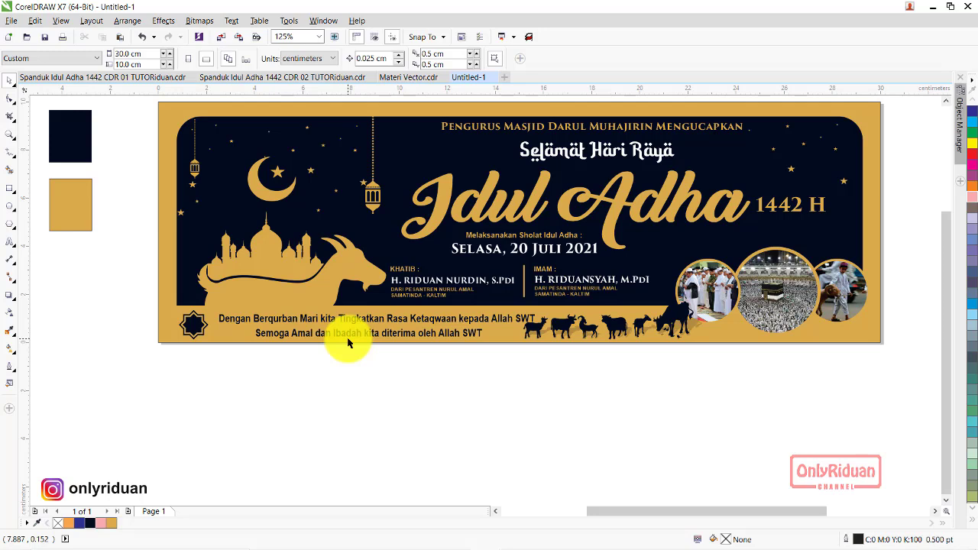
{"action": "scroll", "coordinate": [334, 324], "scroll_direction": "up", "scroll_amount": 1}
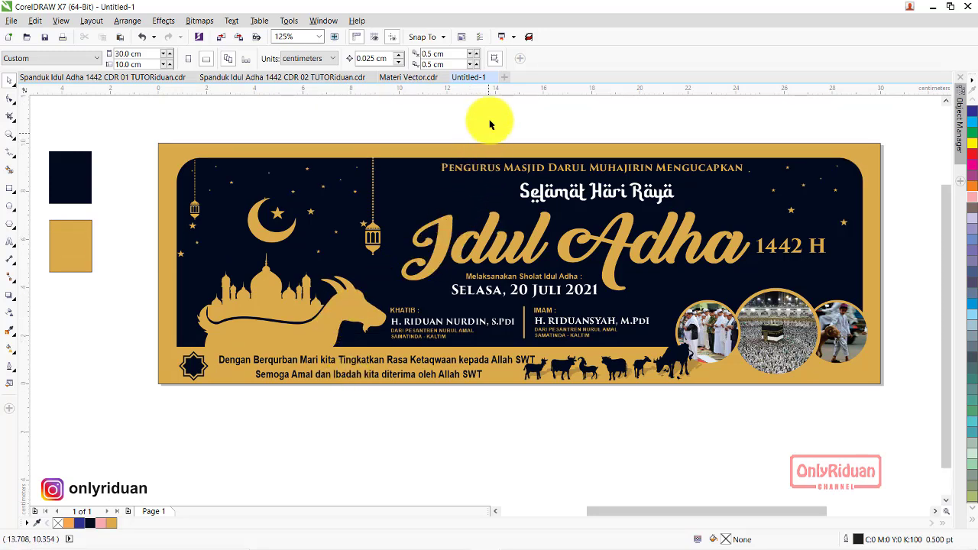
Show page 1 of the CDR 02 document and select its Idul Adha title image
{"action": "left_click", "coordinate": [248, 79]}
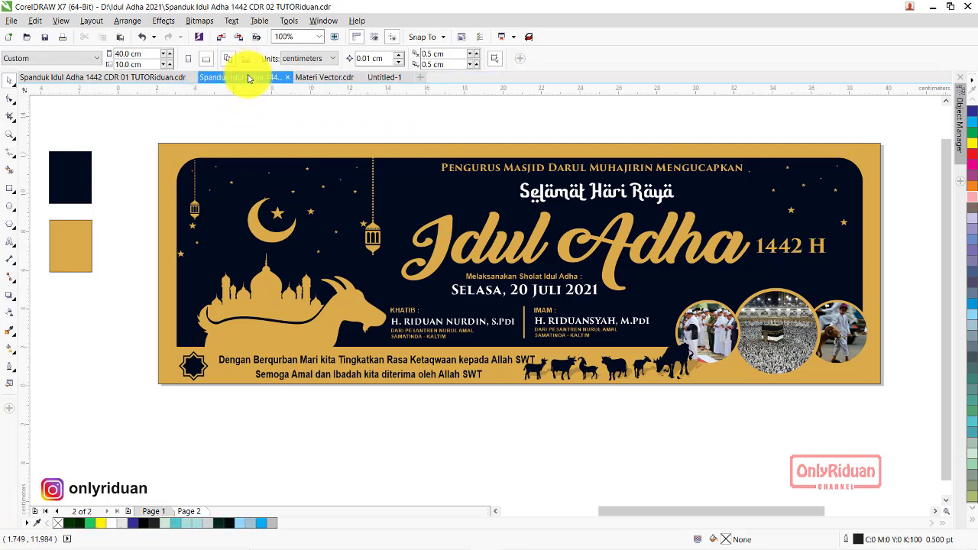
{"action": "left_click", "coordinate": [162, 512]}
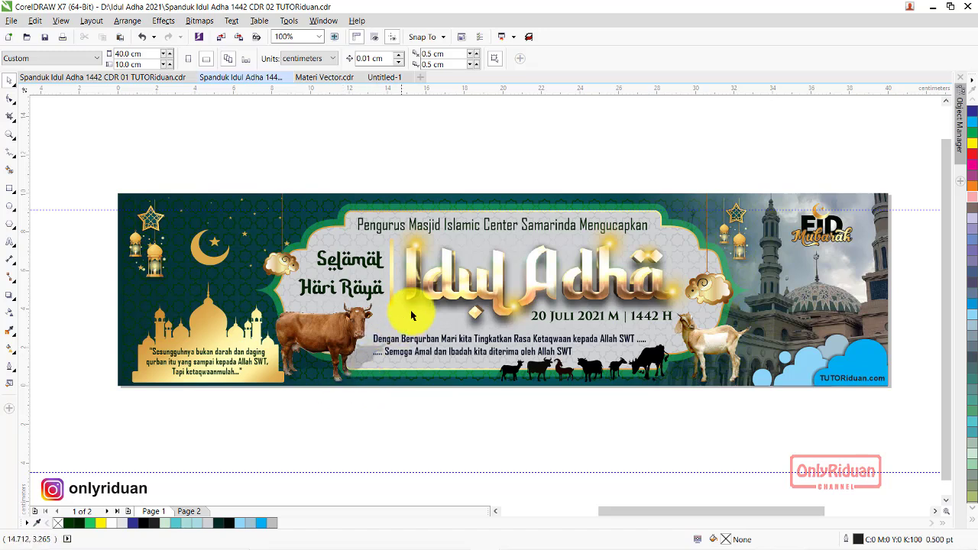
{"action": "left_click", "coordinate": [453, 290]}
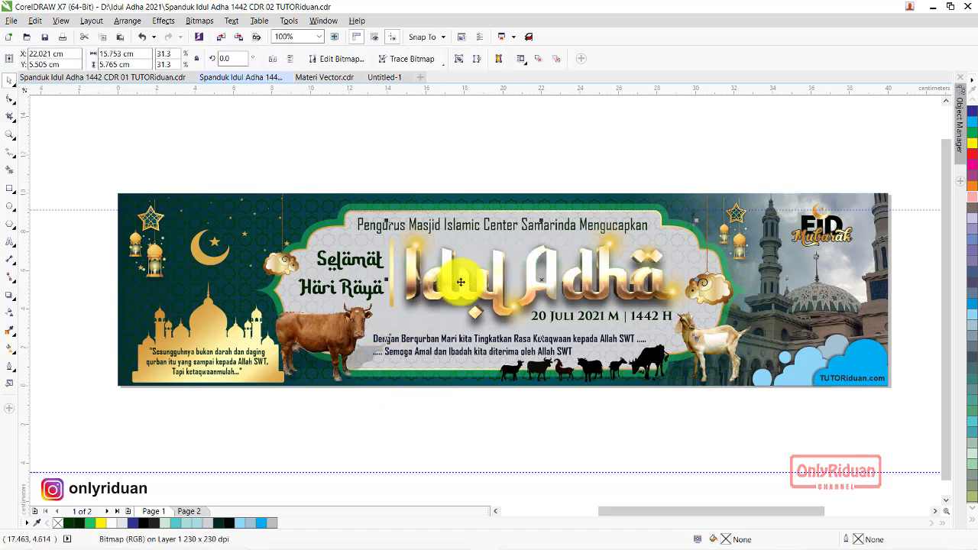
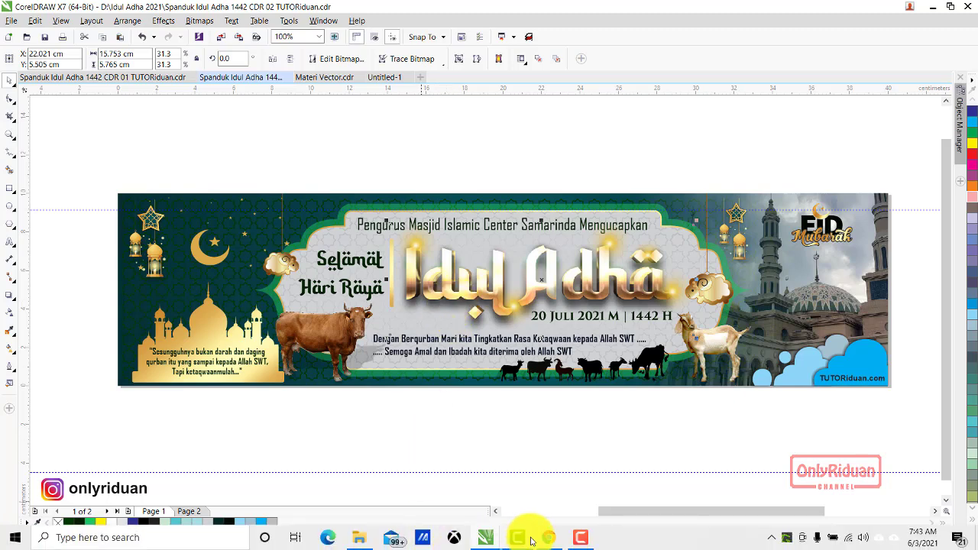
Bring the Chrome window forward and go to the TUTORiduan home page
{"action": "left_click", "coordinate": [544, 541]}
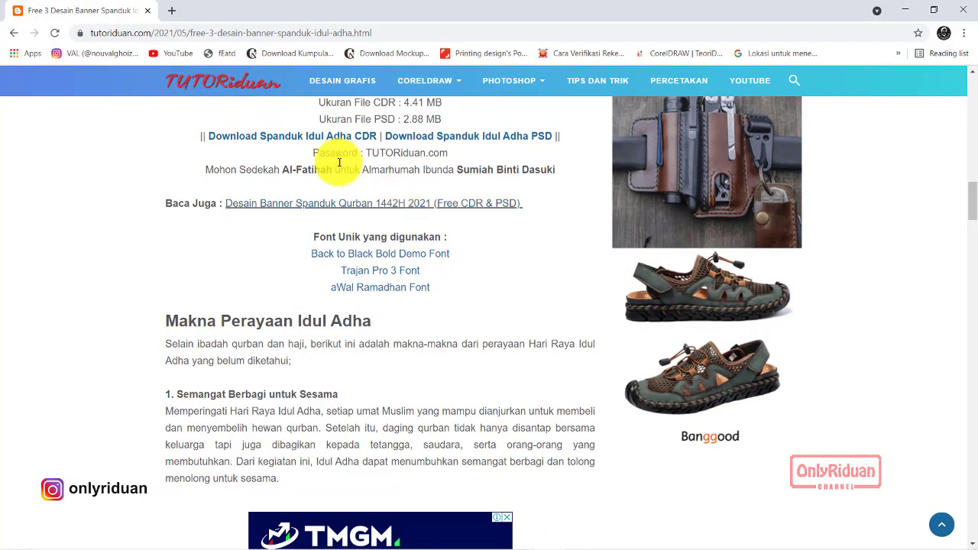
{"action": "left_click", "coordinate": [231, 90]}
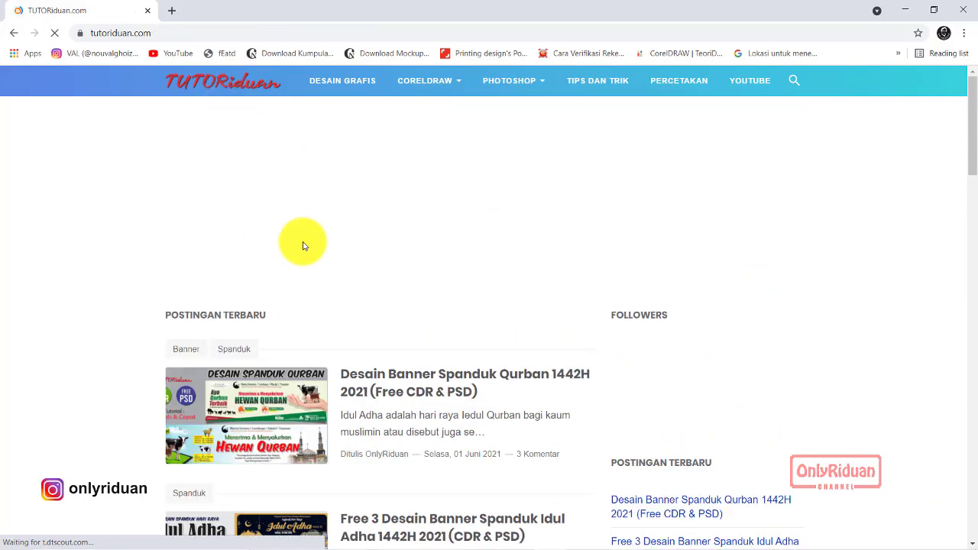
{"action": "scroll", "coordinate": [409, 304], "scroll_direction": "down", "scroll_amount": 3}
{"action": "scroll", "coordinate": [409, 304], "scroll_direction": "down", "scroll_amount": 3}
{"action": "scroll", "coordinate": [413, 313], "scroll_direction": "down", "scroll_amount": 2}
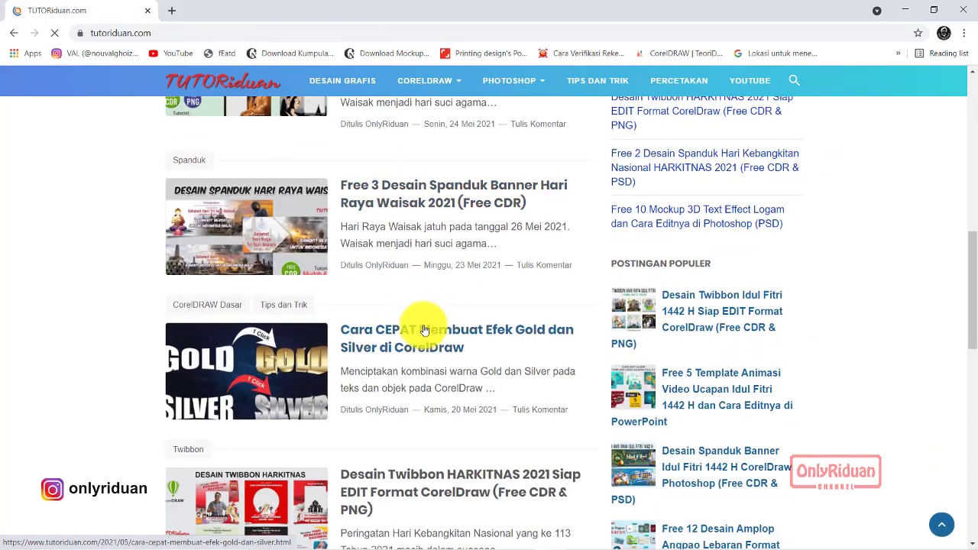
{"action": "scroll", "coordinate": [419, 333], "scroll_direction": "down", "scroll_amount": 2}
{"action": "scroll", "coordinate": [422, 332], "scroll_direction": "down", "scroll_amount": 2}
Find the Label list and open all posts labelled 3D
{"action": "scroll", "coordinate": [422, 332], "scroll_direction": "up", "scroll_amount": 3}
{"action": "scroll", "coordinate": [422, 332], "scroll_direction": "up", "scroll_amount": 2}
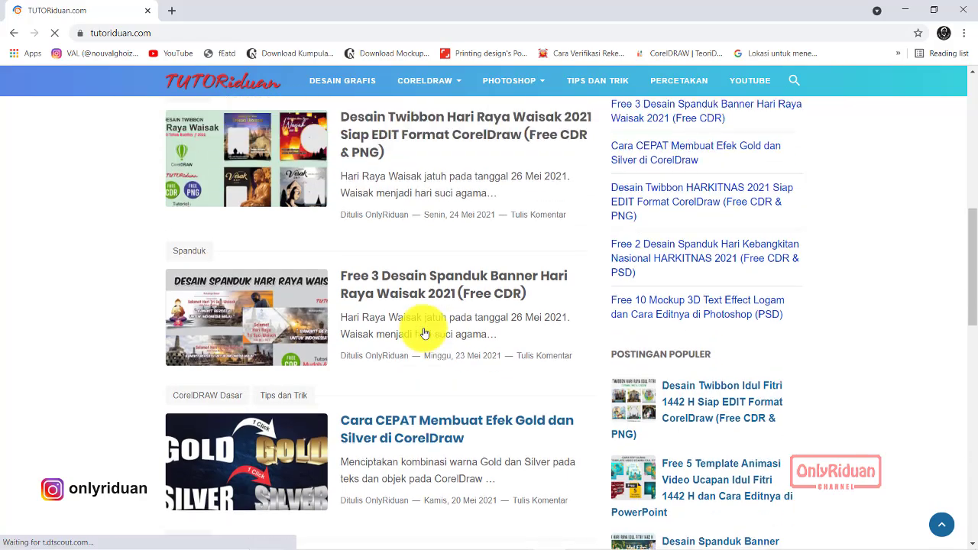
{"action": "scroll", "coordinate": [425, 332], "scroll_direction": "up", "scroll_amount": 1}
{"action": "scroll", "coordinate": [425, 333], "scroll_direction": "up", "scroll_amount": 2}
{"action": "scroll", "coordinate": [420, 329], "scroll_direction": "up", "scroll_amount": 2}
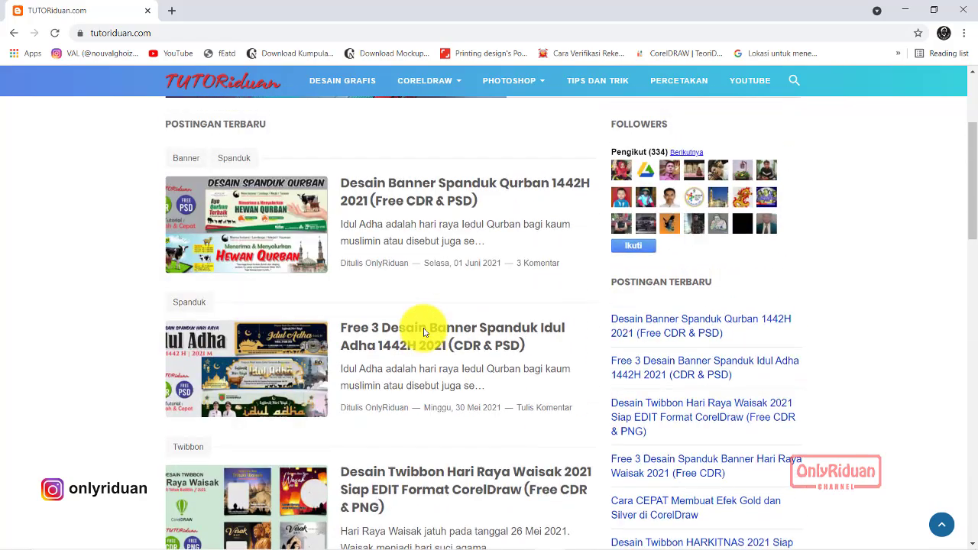
{"action": "scroll", "coordinate": [458, 327], "scroll_direction": "down", "scroll_amount": 3}
{"action": "scroll", "coordinate": [611, 327], "scroll_direction": "down", "scroll_amount": 3}
{"action": "scroll", "coordinate": [722, 329], "scroll_direction": "down", "scroll_amount": 2}
{"action": "scroll", "coordinate": [738, 330], "scroll_direction": "down", "scroll_amount": 4}
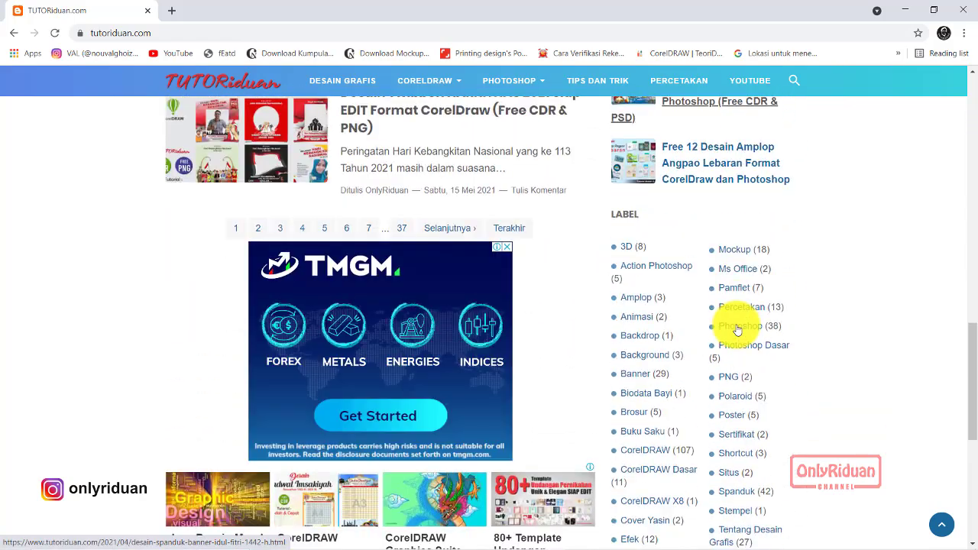
{"action": "left_click", "coordinate": [626, 248]}
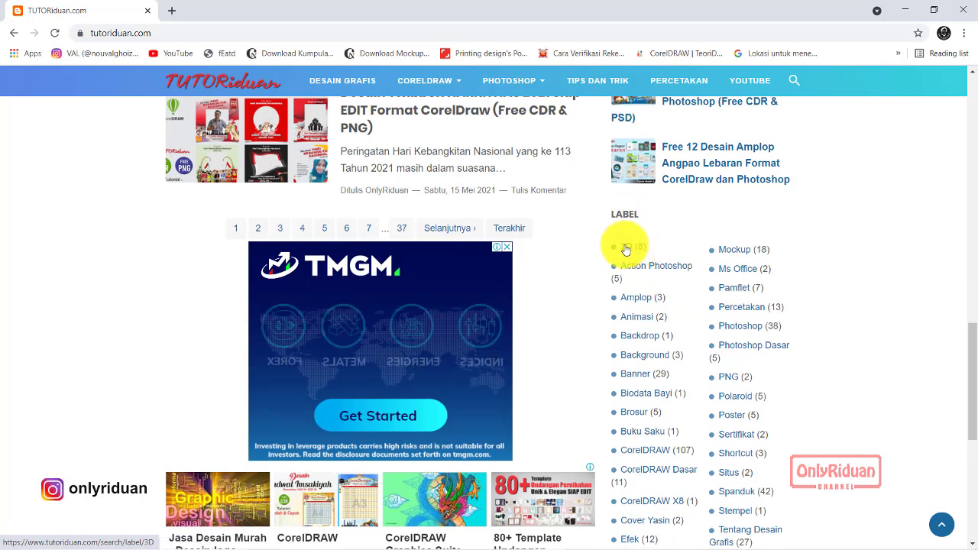
{"action": "scroll", "coordinate": [200, 333], "scroll_direction": "down", "scroll_amount": 2}
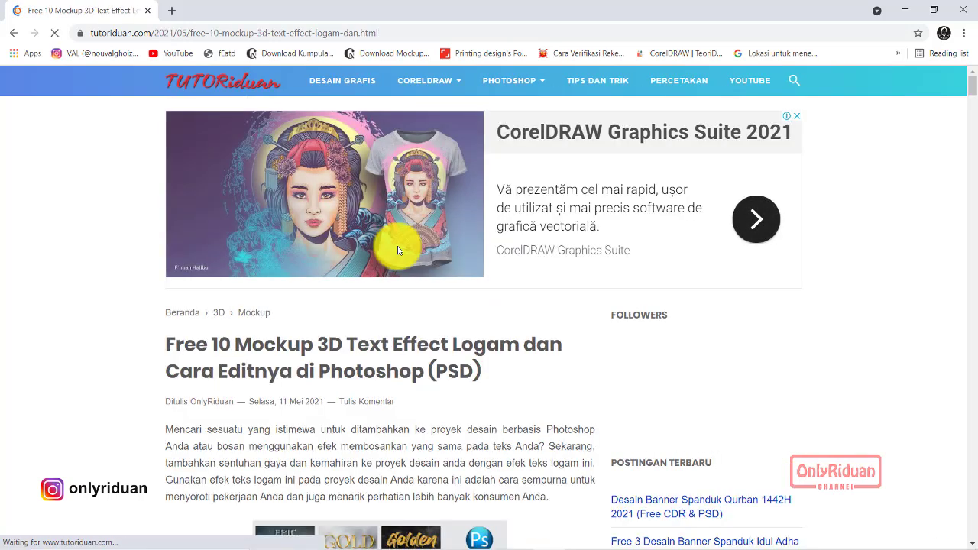
Scroll through the Free 10 Mockup 3D Text Effect article
{"action": "scroll", "coordinate": [396, 251], "scroll_direction": "down", "scroll_amount": 1}
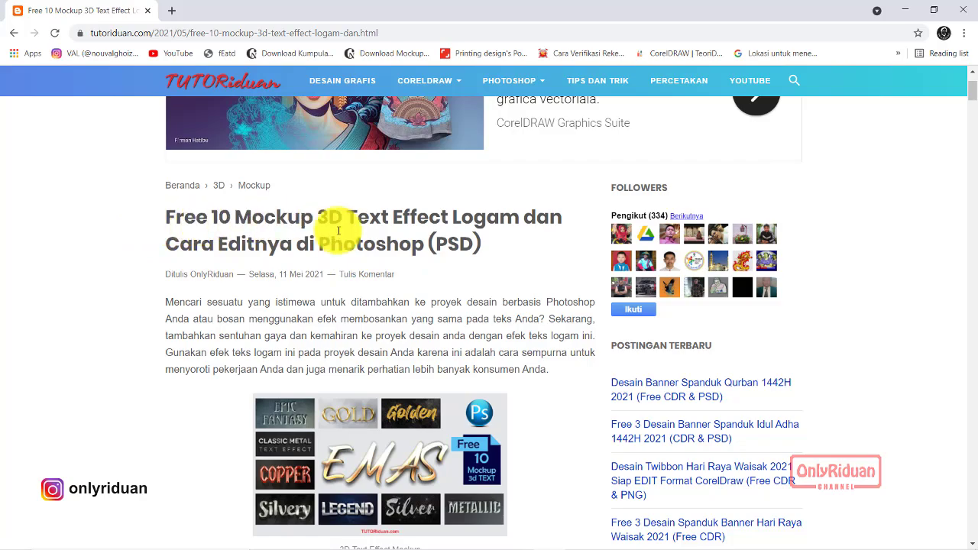
{"action": "scroll", "coordinate": [504, 254], "scroll_direction": "down", "scroll_amount": 5}
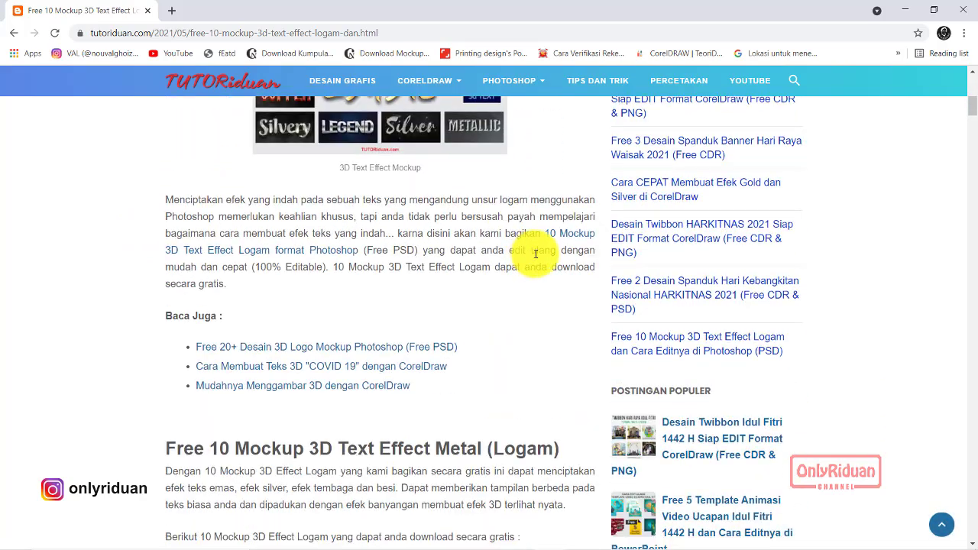
{"action": "scroll", "coordinate": [530, 255], "scroll_direction": "down", "scroll_amount": 4}
{"action": "left_click_drag", "start_coordinate": [975, 116], "coordinate": [972, 435]}
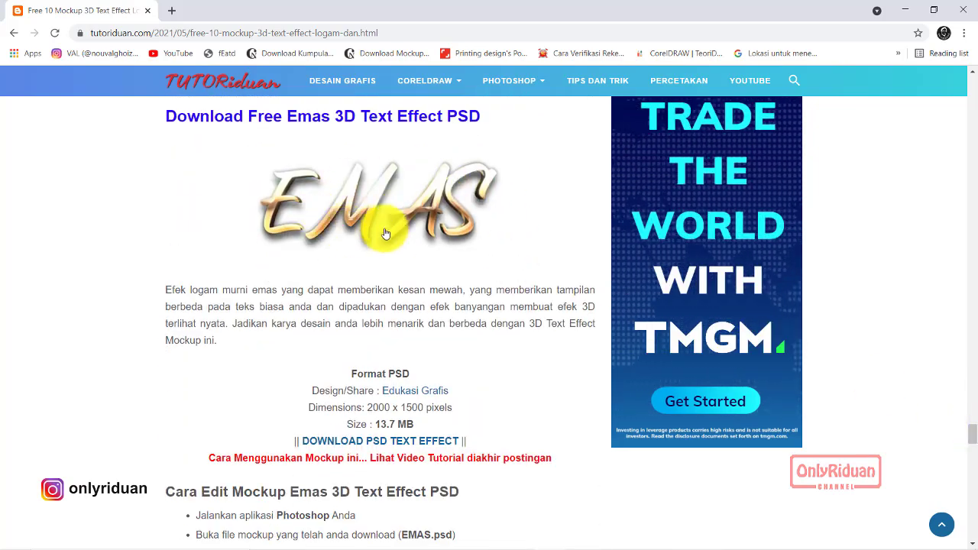
{"action": "scroll", "coordinate": [417, 225], "scroll_direction": "down", "scroll_amount": 2}
{"action": "scroll", "coordinate": [419, 229], "scroll_direction": "down", "scroll_amount": 3}
{"action": "scroll", "coordinate": [419, 229], "scroll_direction": "down", "scroll_amount": 2}
{"action": "scroll", "coordinate": [421, 221], "scroll_direction": "down", "scroll_amount": 2}
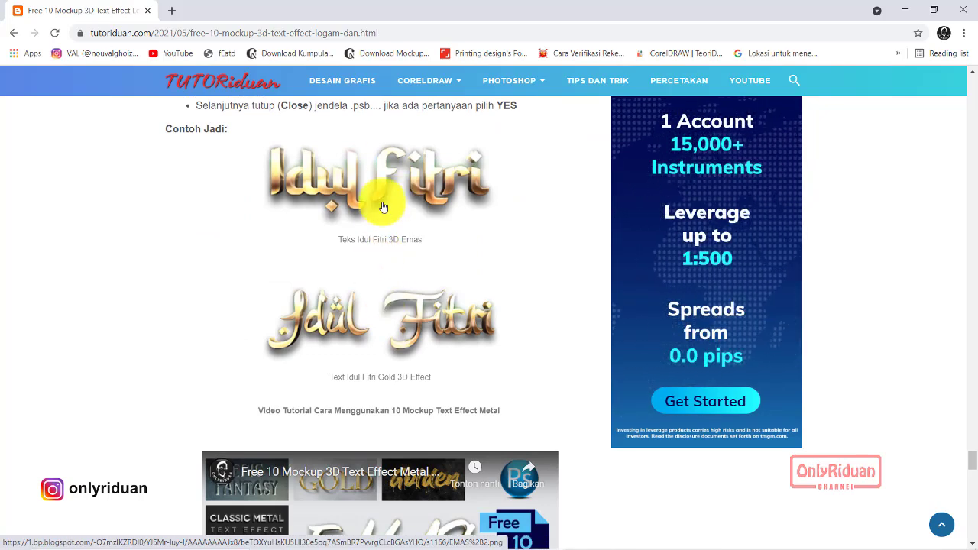
{"action": "scroll", "coordinate": [355, 202], "scroll_direction": "down", "scroll_amount": 3}
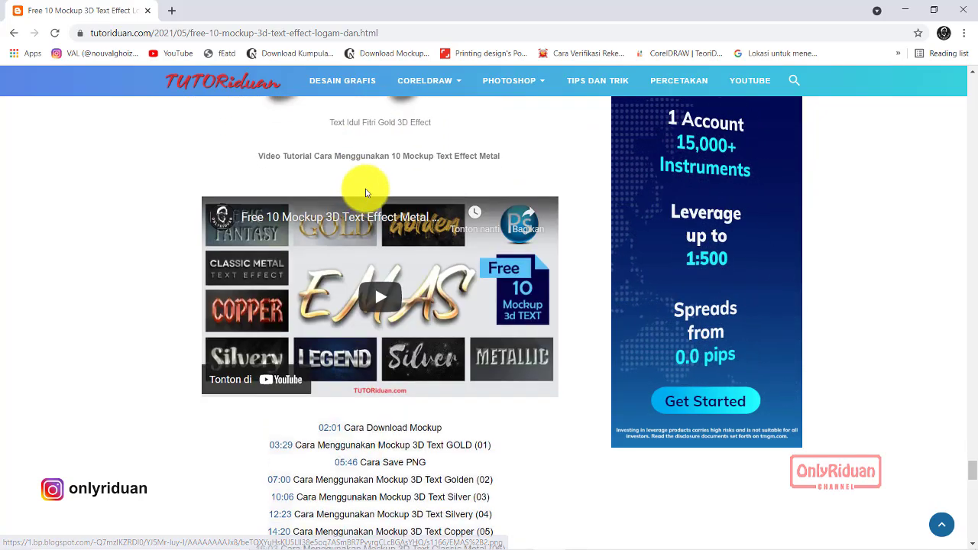
{"action": "scroll", "coordinate": [363, 193], "scroll_direction": "up", "scroll_amount": 3}
{"action": "scroll", "coordinate": [366, 193], "scroll_direction": "up", "scroll_amount": 1}
{"action": "scroll", "coordinate": [363, 193], "scroll_direction": "up", "scroll_amount": 2}
{"action": "scroll", "coordinate": [356, 192], "scroll_direction": "up", "scroll_amount": 2}
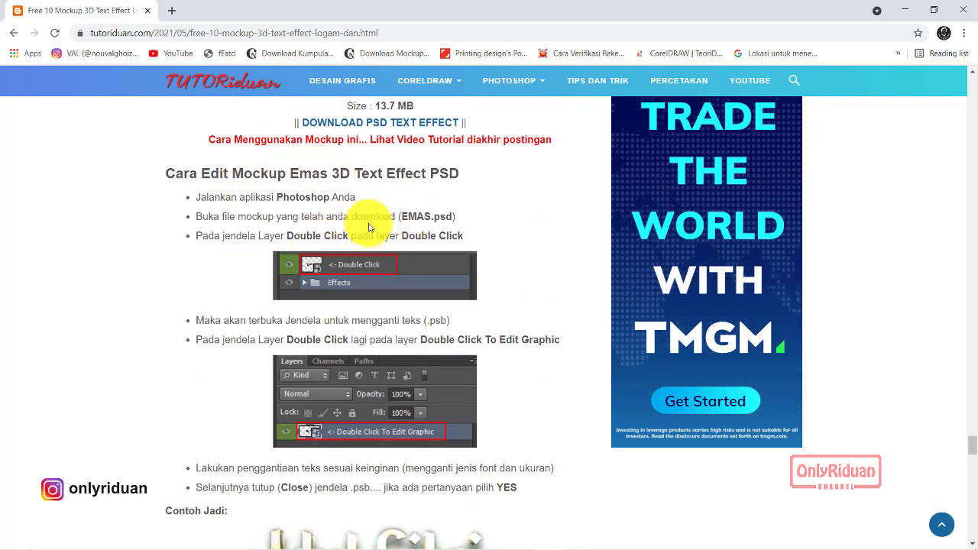
{"action": "scroll", "coordinate": [345, 222], "scroll_direction": "down", "scroll_amount": 4}
{"action": "scroll", "coordinate": [364, 214], "scroll_direction": "down", "scroll_amount": 2}
{"action": "scroll", "coordinate": [363, 208], "scroll_direction": "down", "scroll_amount": 2}
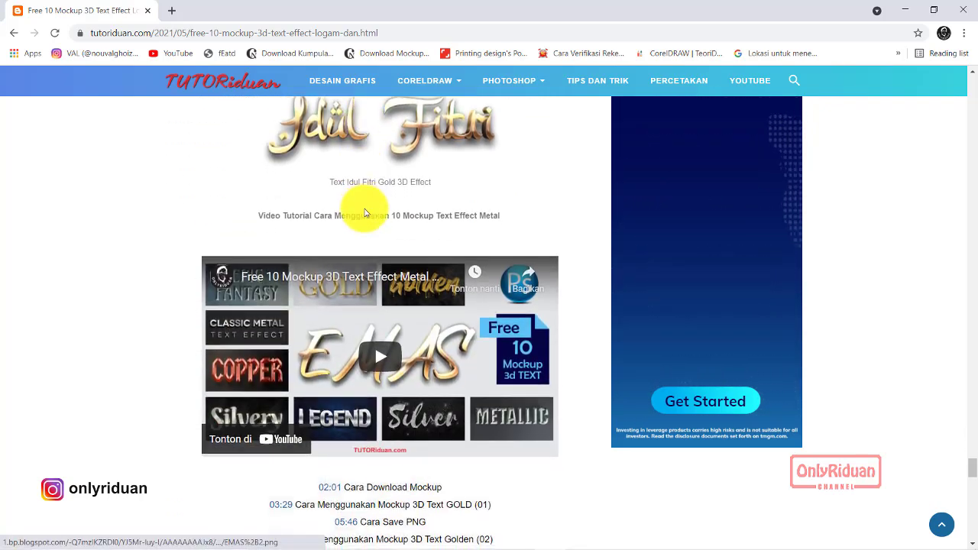
{"action": "scroll", "coordinate": [360, 207], "scroll_direction": "down", "scroll_amount": 2}
{"action": "scroll", "coordinate": [329, 283], "scroll_direction": "down", "scroll_amount": 2}
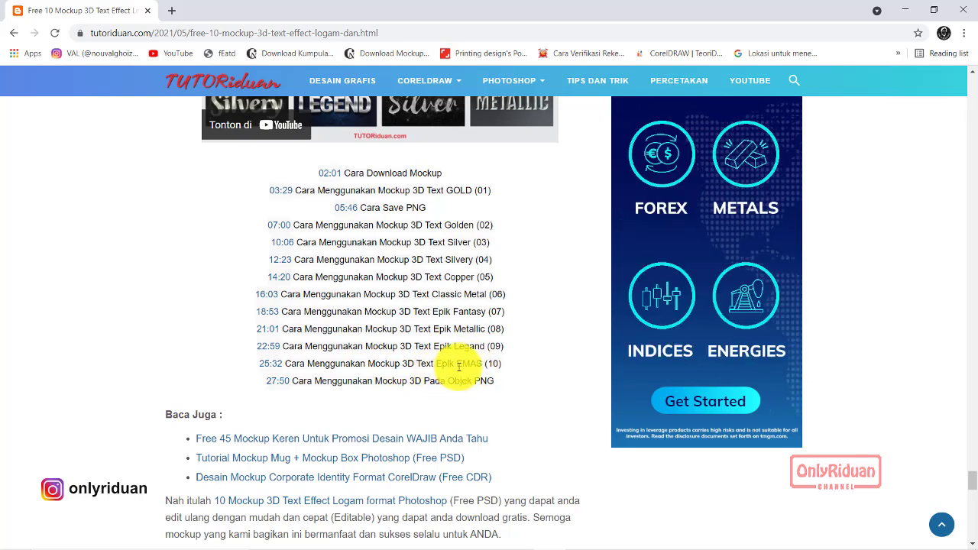
Jump to the tutorial video at 25:32, return to the article, and minimize Chrome
{"action": "left_click", "coordinate": [271, 367]}
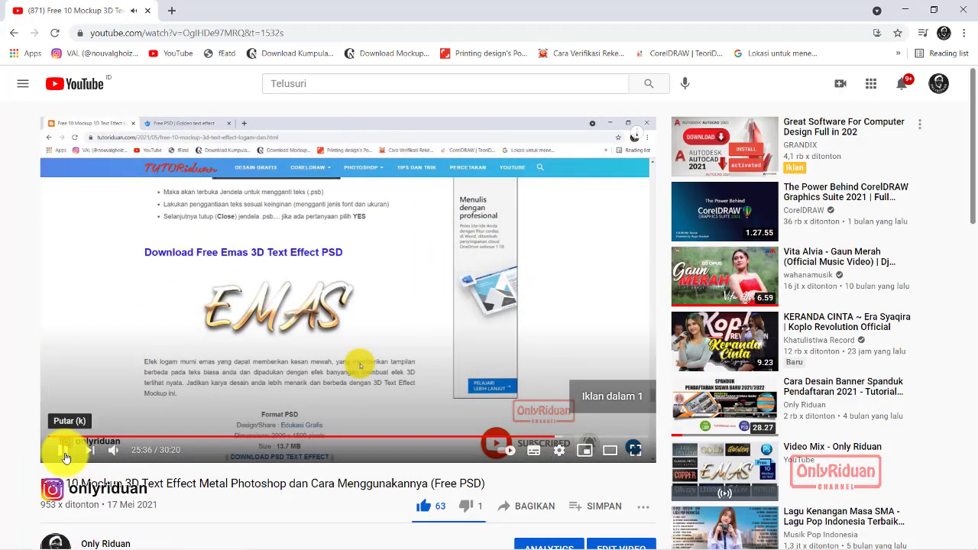
{"action": "left_click", "coordinate": [14, 33]}
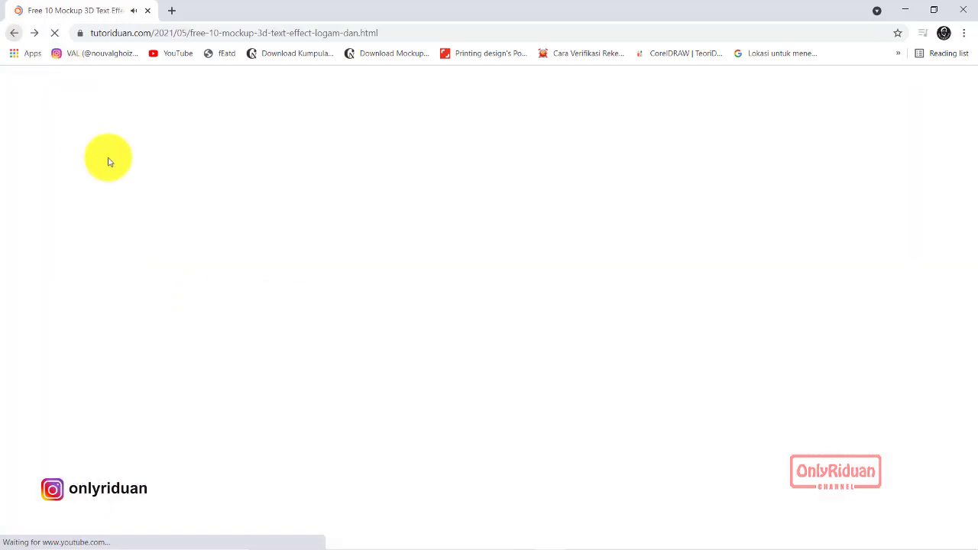
{"action": "left_click", "coordinate": [905, 10]}
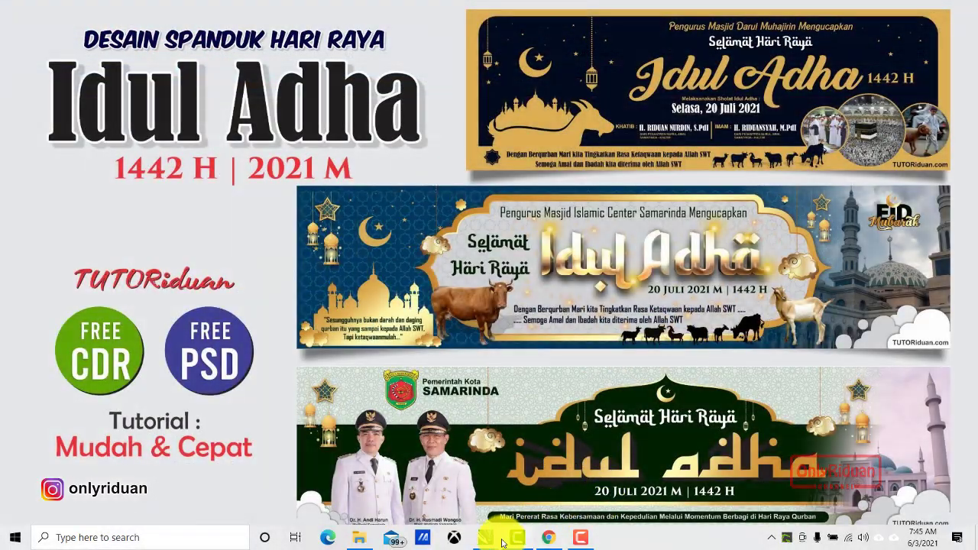
{"action": "mouse_move", "coordinate": [485, 537]}
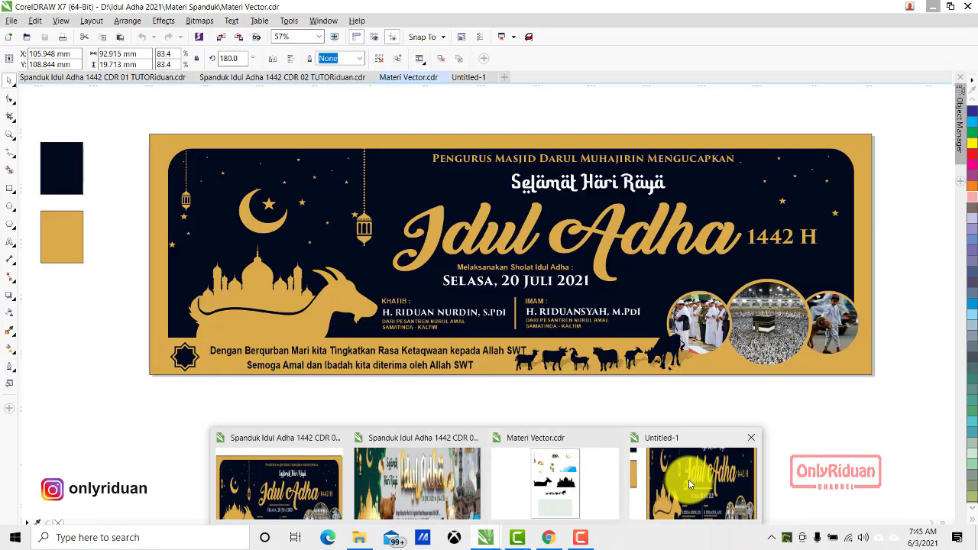
Restore CorelDRAW and create a new 40 × 10 cm document
{"action": "left_click", "coordinate": [690, 484]}
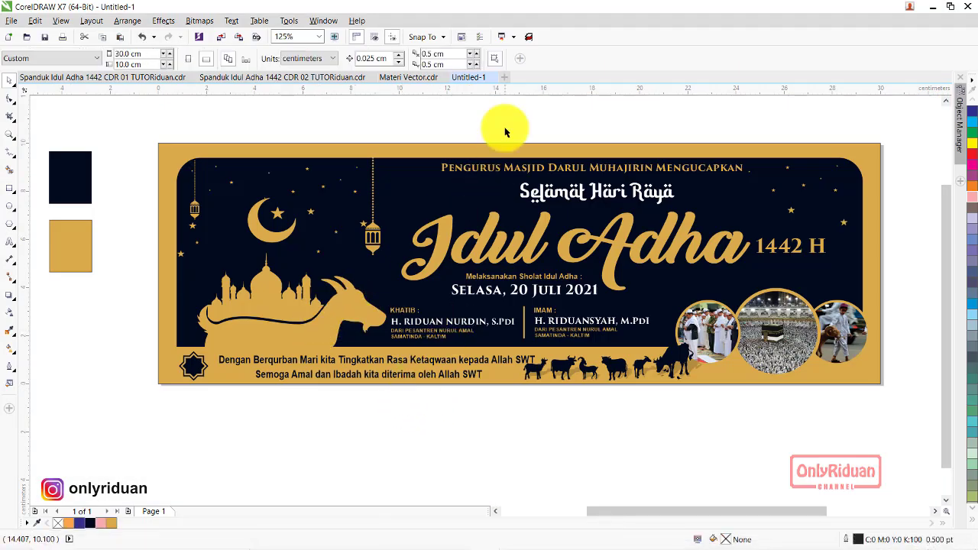
{"action": "left_click", "coordinate": [506, 78]}
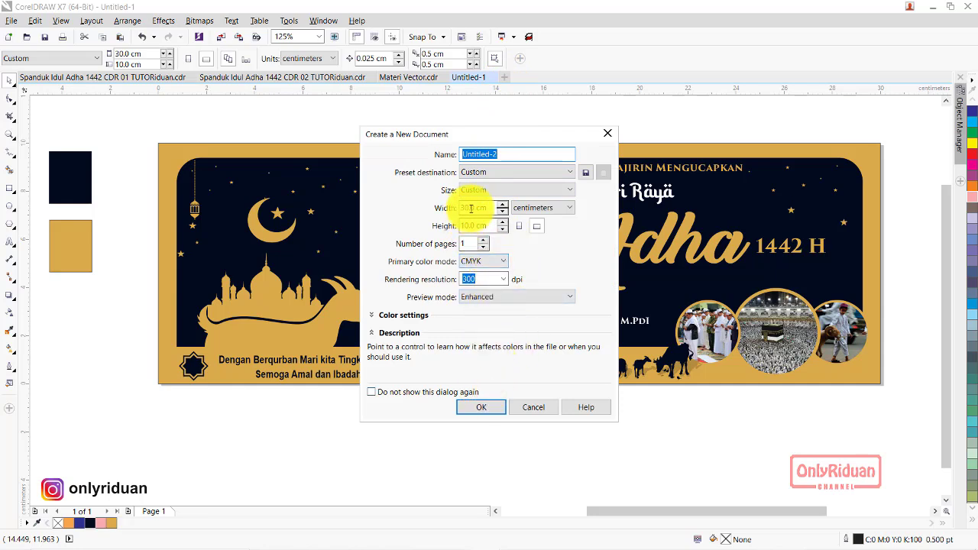
{"action": "left_click_drag", "start_coordinate": [486, 208], "coordinate": [449, 204]}
{"action": "type", "text": "40"}
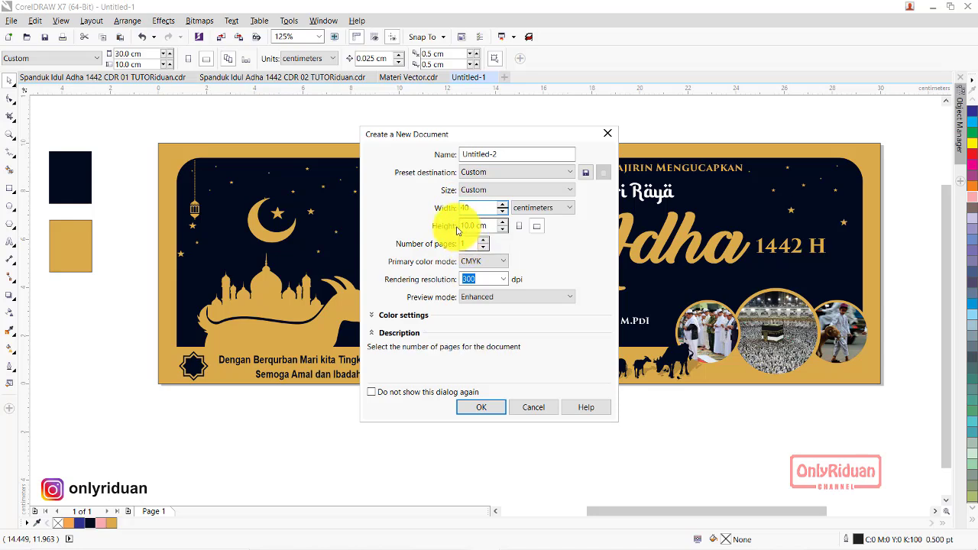
{"action": "key", "text": "Tab"}
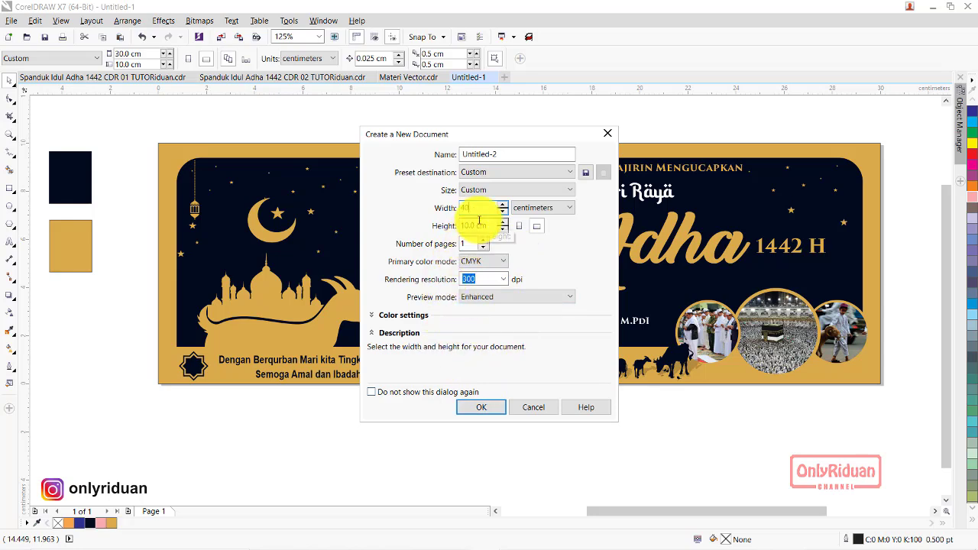
{"action": "left_click", "coordinate": [481, 407]}
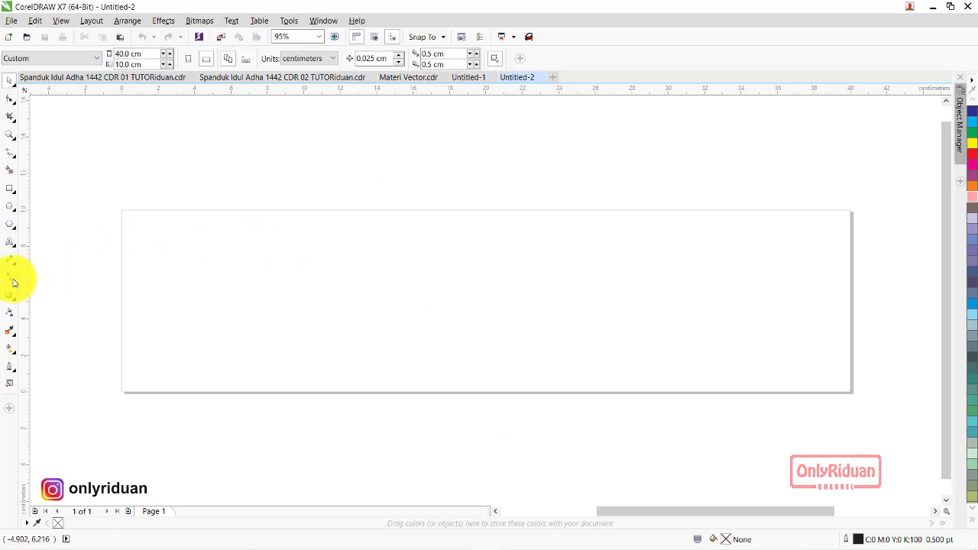
Add a page-sized rectangle, then check the finished banner file and the browser preview
{"action": "double_click", "coordinate": [10, 191]}
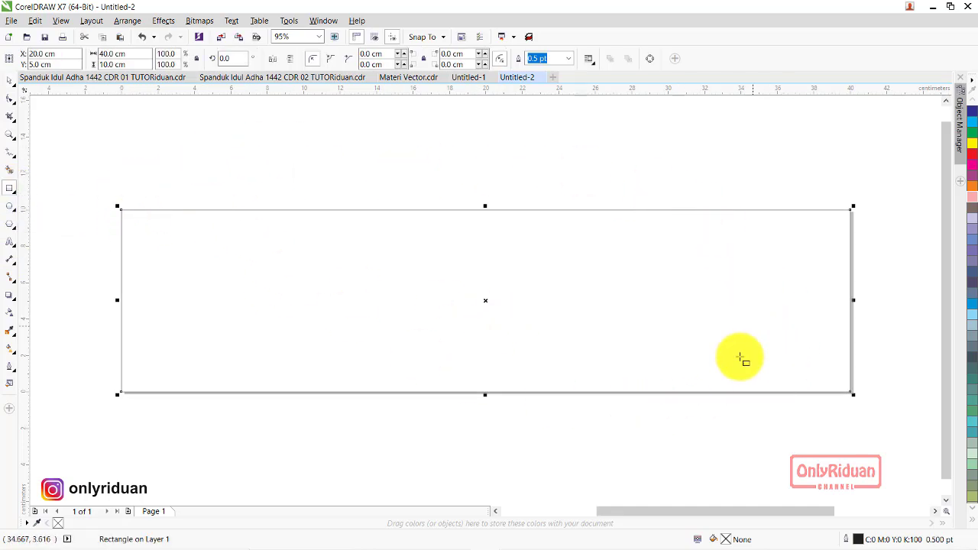
{"action": "left_click", "coordinate": [257, 81]}
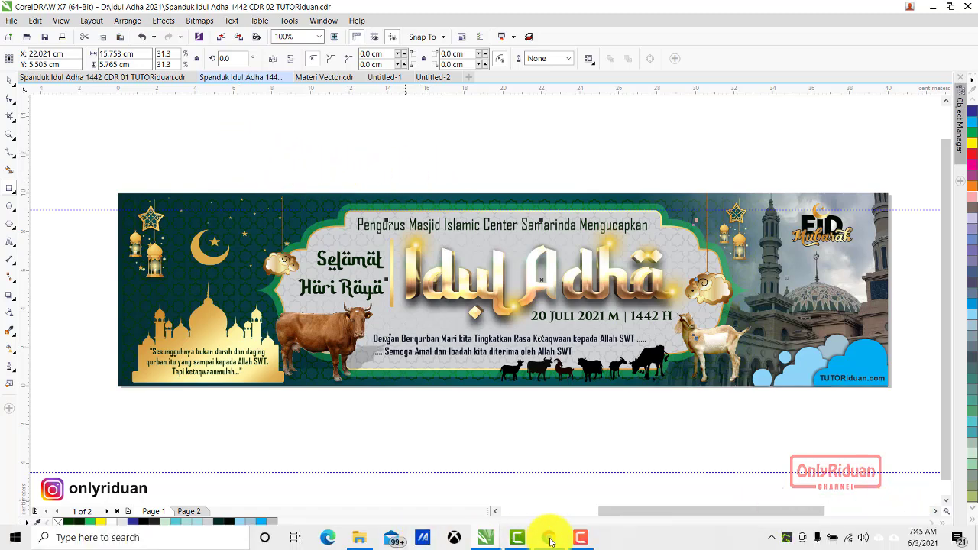
{"action": "left_click", "coordinate": [548, 538]}
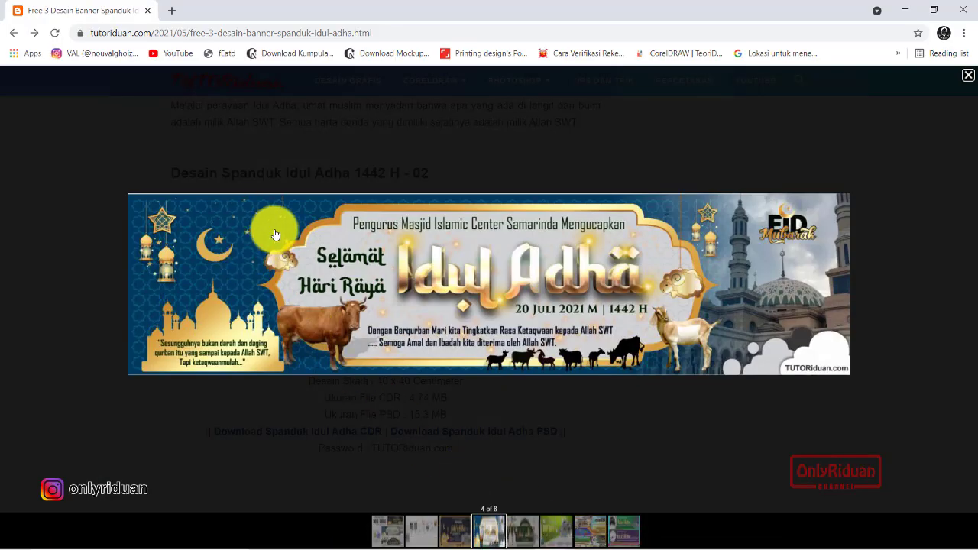
{"action": "left_click", "coordinate": [905, 10]}
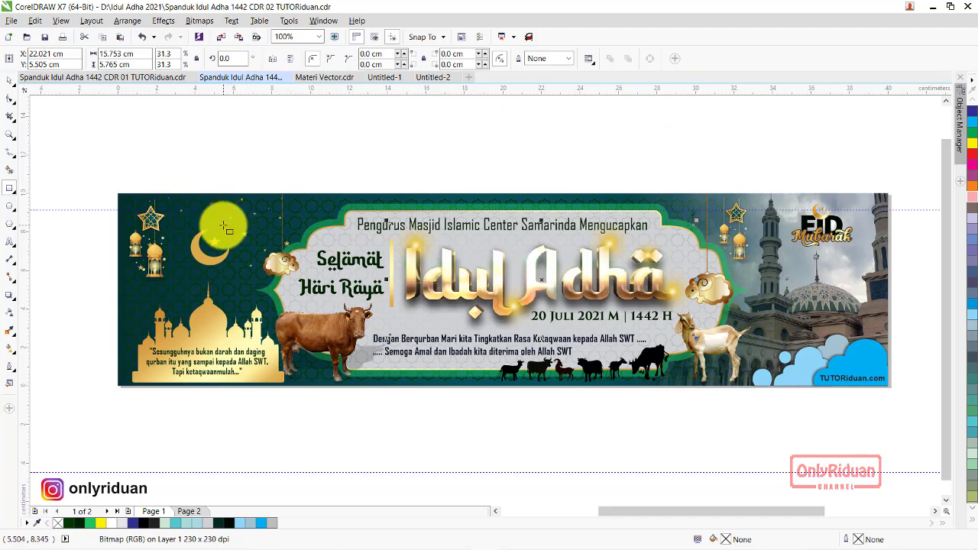
Fill the Untitled-2 page rectangle with blue, deselect it, and view the finished banner document
{"action": "left_click", "coordinate": [430, 79]}
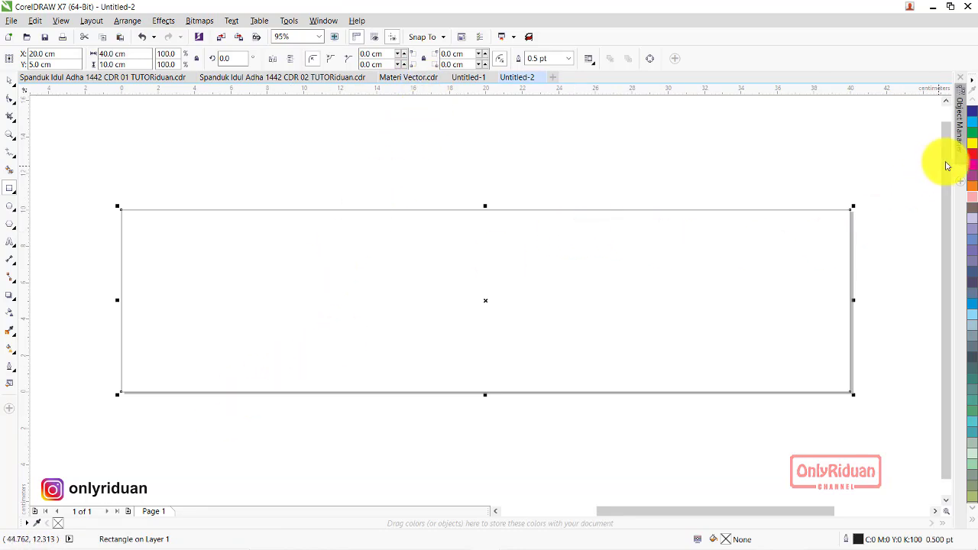
{"action": "left_click", "coordinate": [973, 112]}
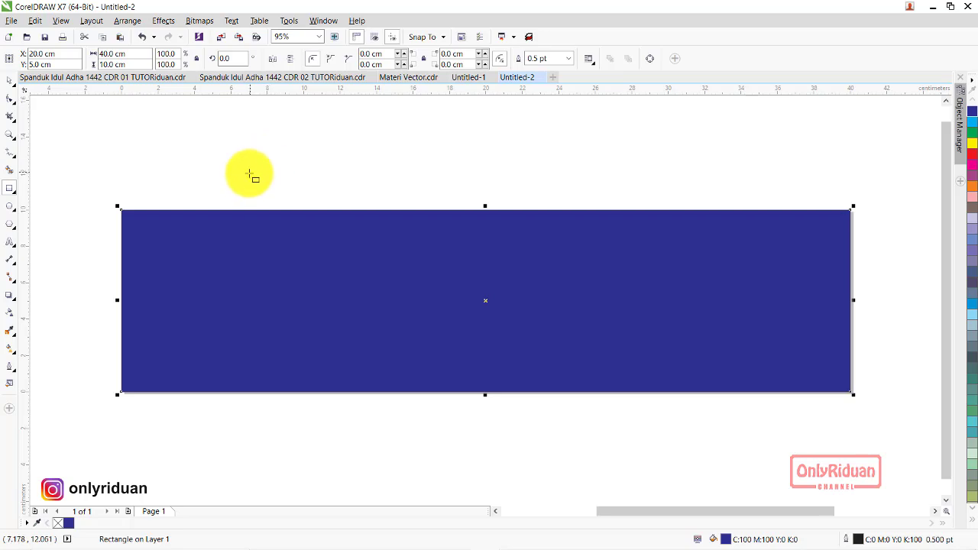
{"action": "left_click", "coordinate": [9, 79]}
{"action": "left_click", "coordinate": [321, 149]}
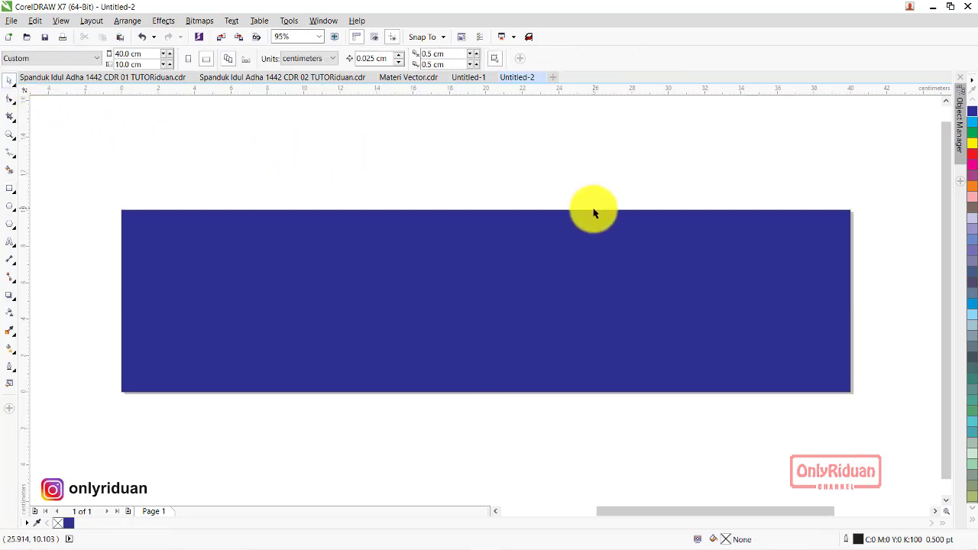
{"action": "left_click", "coordinate": [268, 77]}
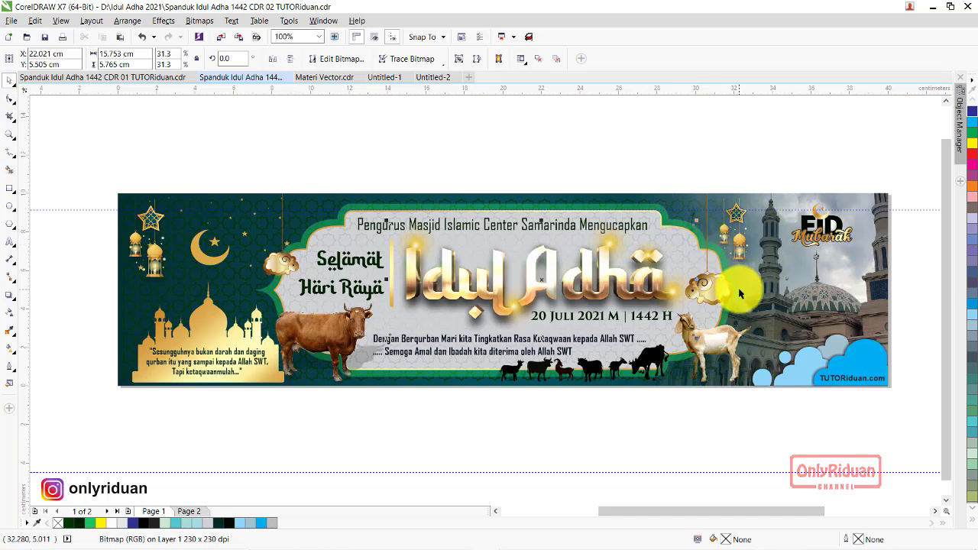
On Untitled-2, draw an 8.613 × 3.747 cm rectangle over the blue background's upper left
{"action": "left_click", "coordinate": [421, 79]}
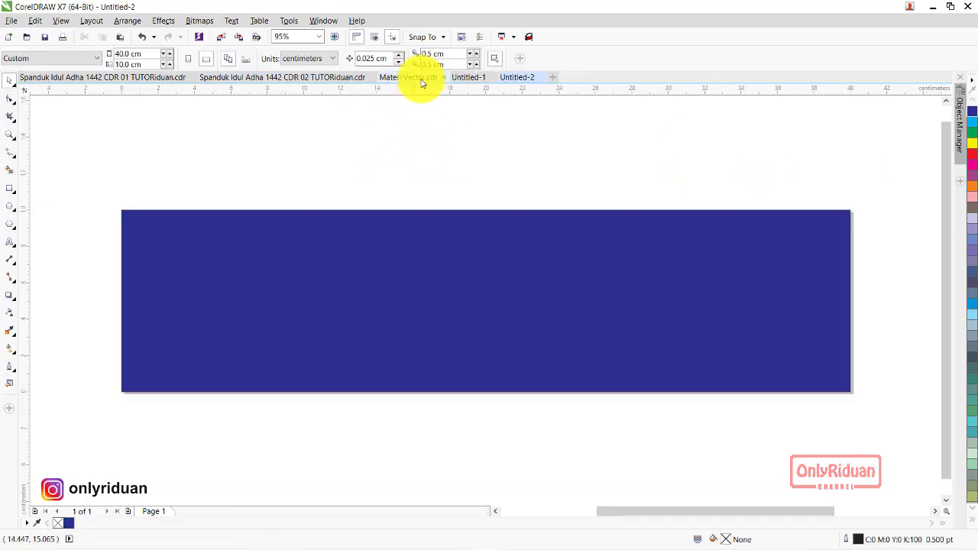
{"action": "left_click", "coordinate": [9, 188]}
{"action": "left_click_drag", "start_coordinate": [321, 230], "coordinate": [479, 298]}
{"action": "scroll", "coordinate": [451, 285], "scroll_direction": "up", "scroll_amount": 2}
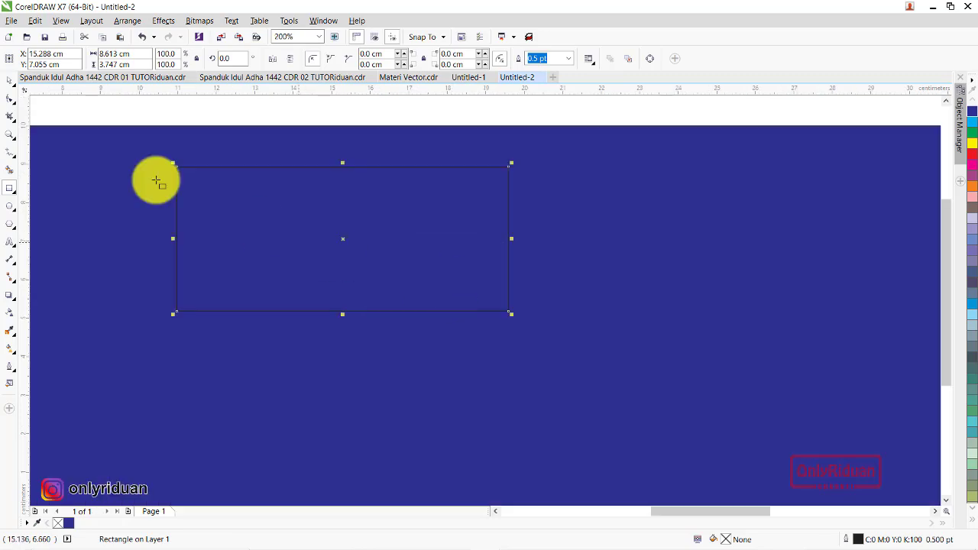
{"action": "left_click", "coordinate": [9, 81]}
{"action": "left_click", "coordinate": [150, 114]}
{"action": "left_click", "coordinate": [340, 256]}
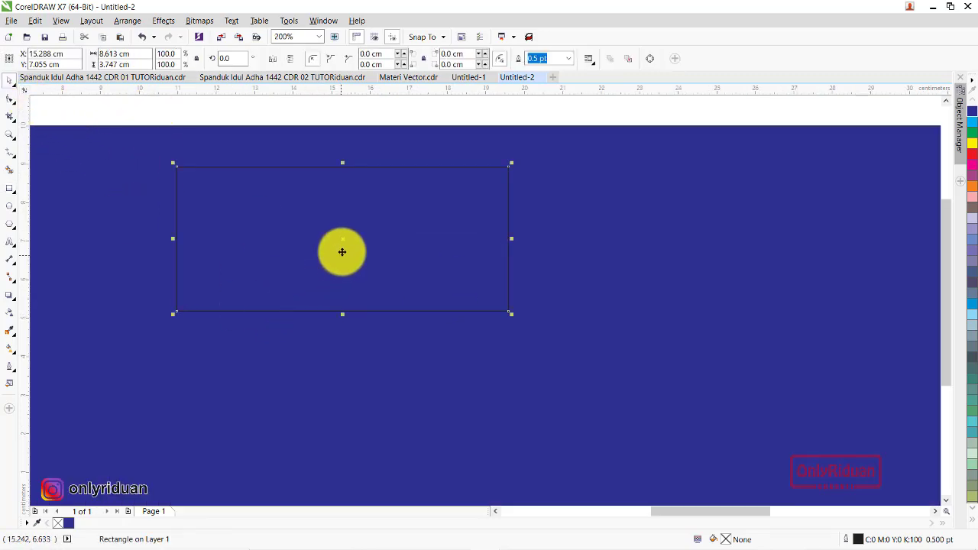
Convert the rectangle to curves, slant its left edge, and add two nodes along it
{"action": "right_click", "coordinate": [360, 232]}
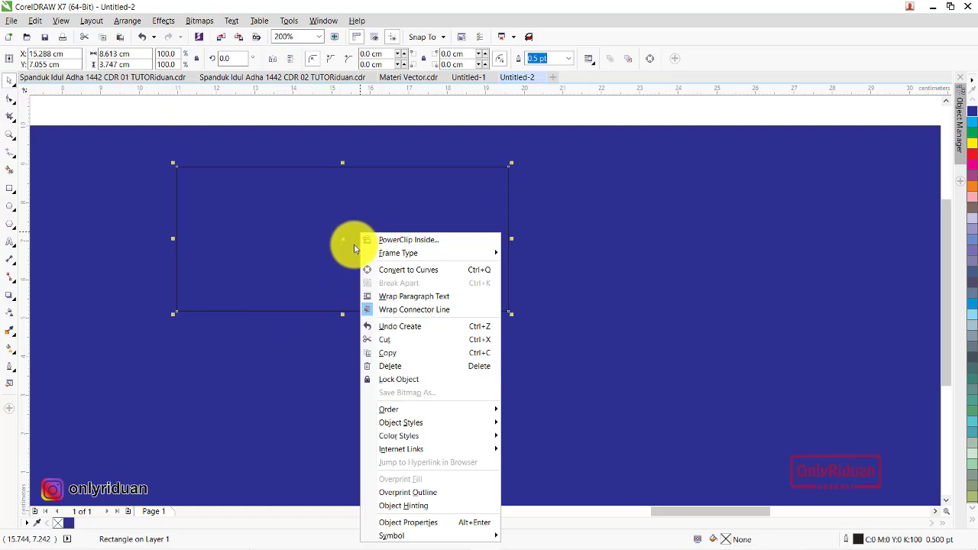
{"action": "left_click", "coordinate": [411, 271]}
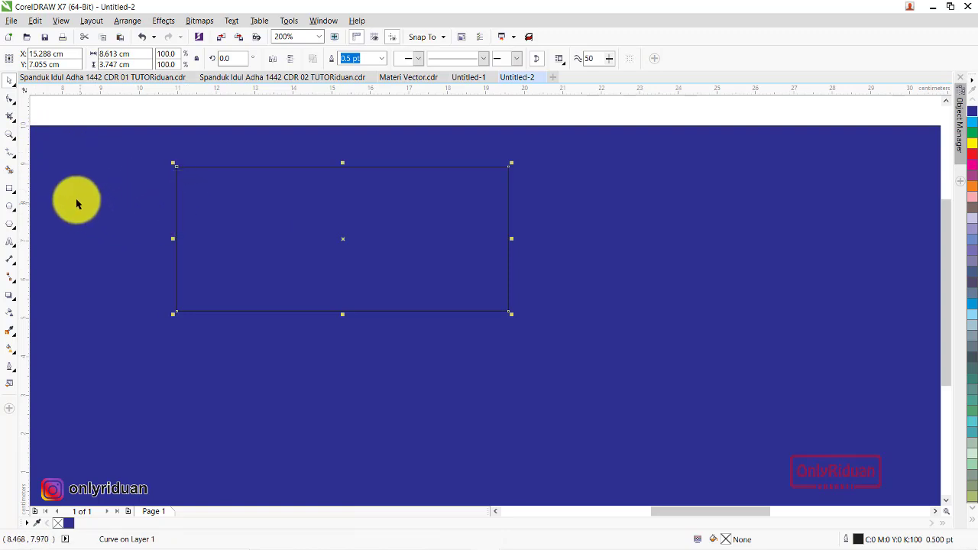
{"action": "left_click", "coordinate": [10, 100]}
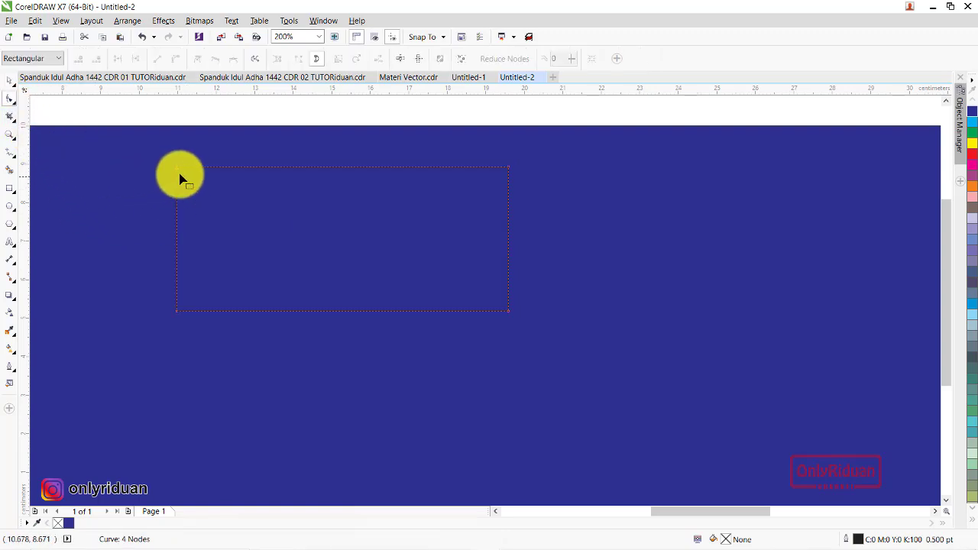
{"action": "mouse_move", "coordinate": [176, 172]}
{"action": "left_mouse_down"}
{"action": "mouse_move", "coordinate": [276, 179]}
{"action": "mouse_move", "coordinate": [275, 166]}
{"action": "left_mouse_up"}
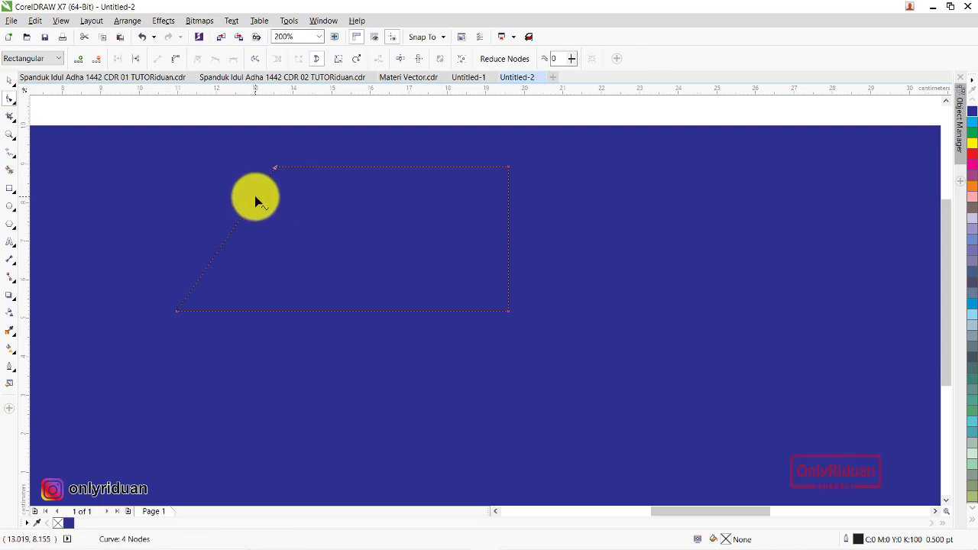
{"action": "double_click", "coordinate": [256, 197]}
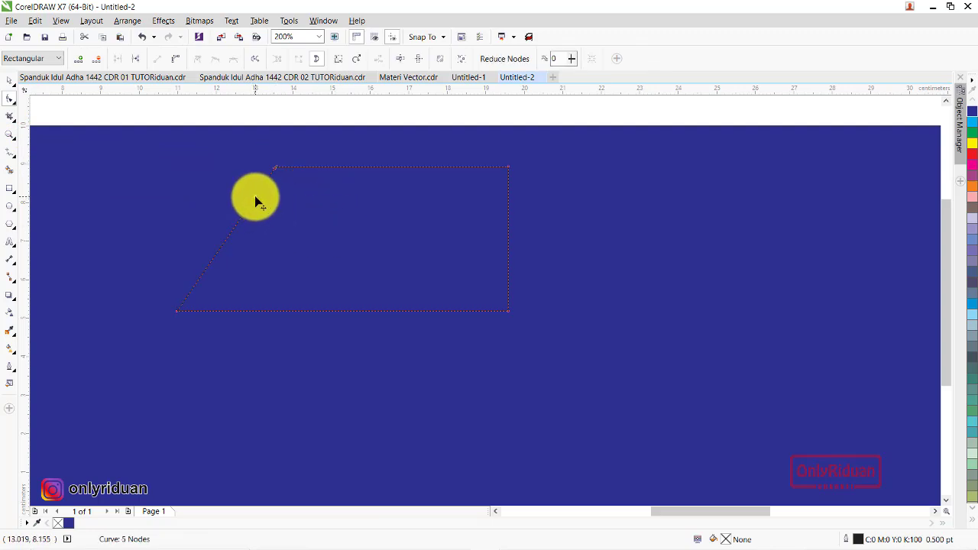
{"action": "double_click", "coordinate": [224, 243]}
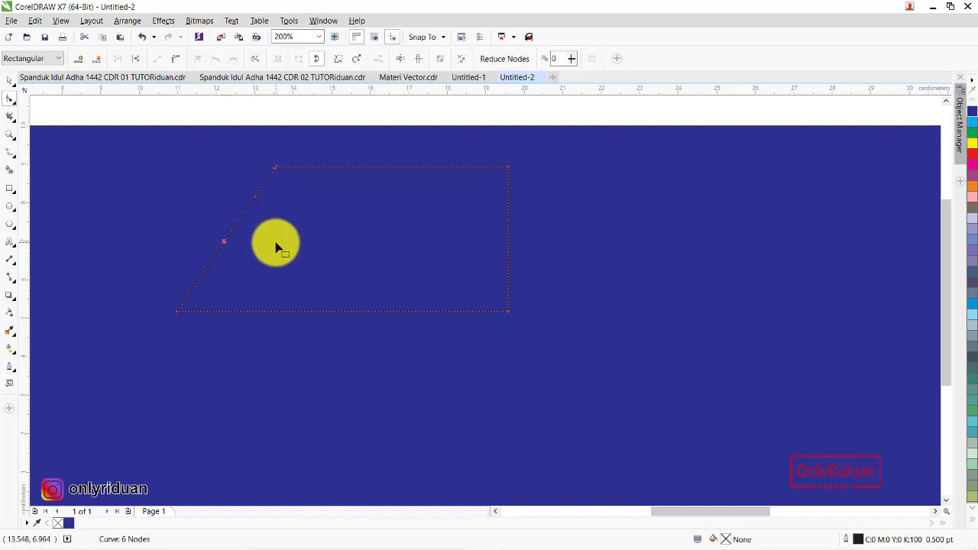
{"action": "scroll", "coordinate": [258, 186], "scroll_direction": "up", "scroll_amount": 1}
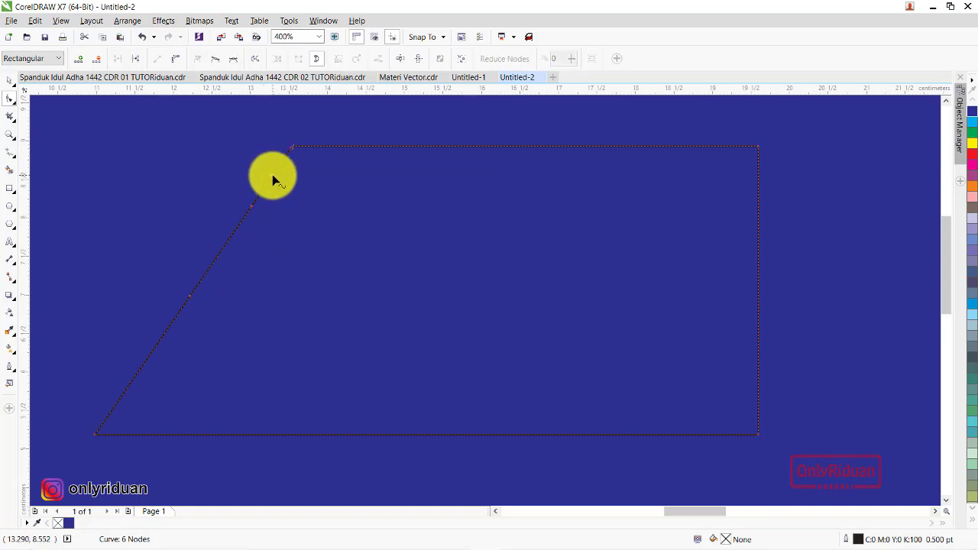
Curve the slanted segment near the top-left corner, checking the finished banner for reference
{"action": "right_click", "coordinate": [272, 176]}
{"action": "left_click", "coordinate": [317, 227]}
{"action": "left_click_drag", "start_coordinate": [273, 178], "coordinate": [260, 167]}
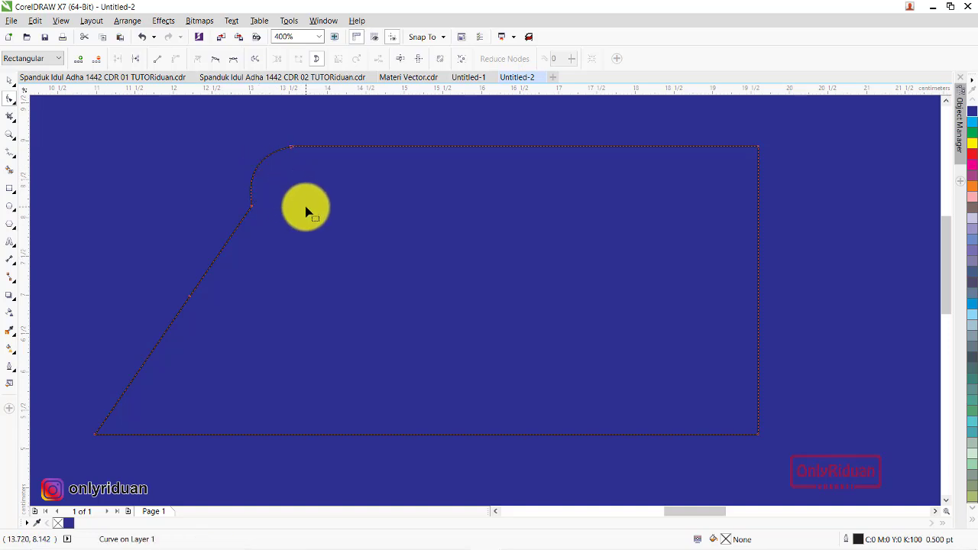
{"action": "scroll", "coordinate": [306, 210], "scroll_direction": "down", "scroll_amount": 1}
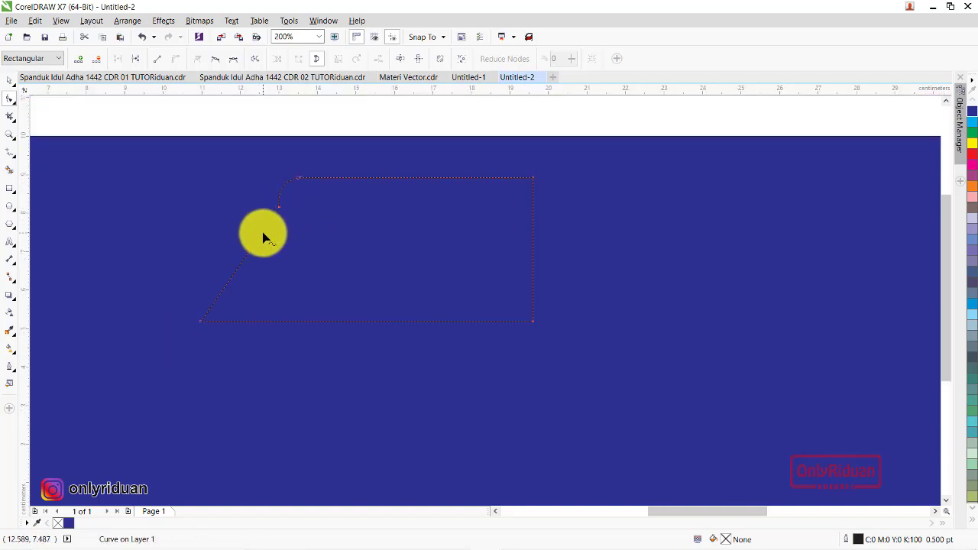
{"action": "left_click", "coordinate": [271, 78]}
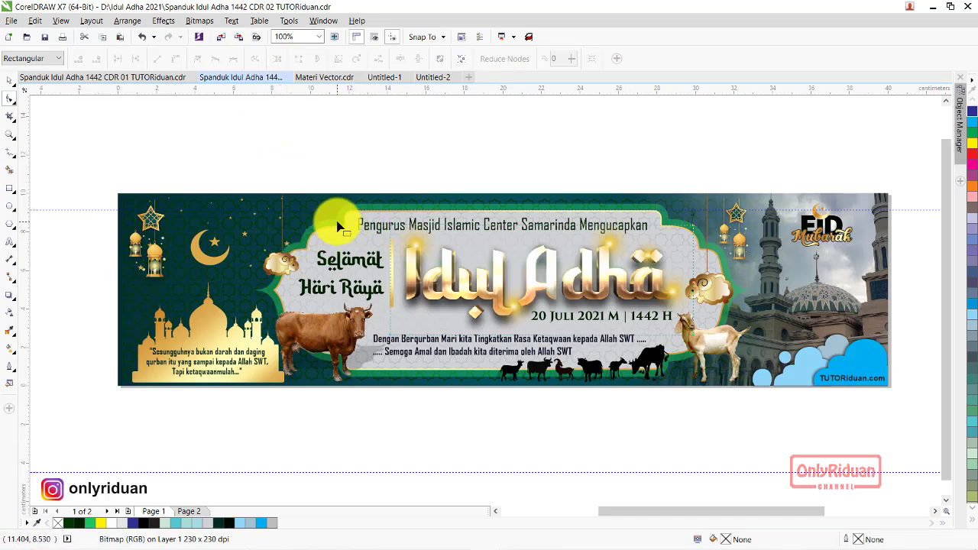
{"action": "left_click", "coordinate": [431, 77]}
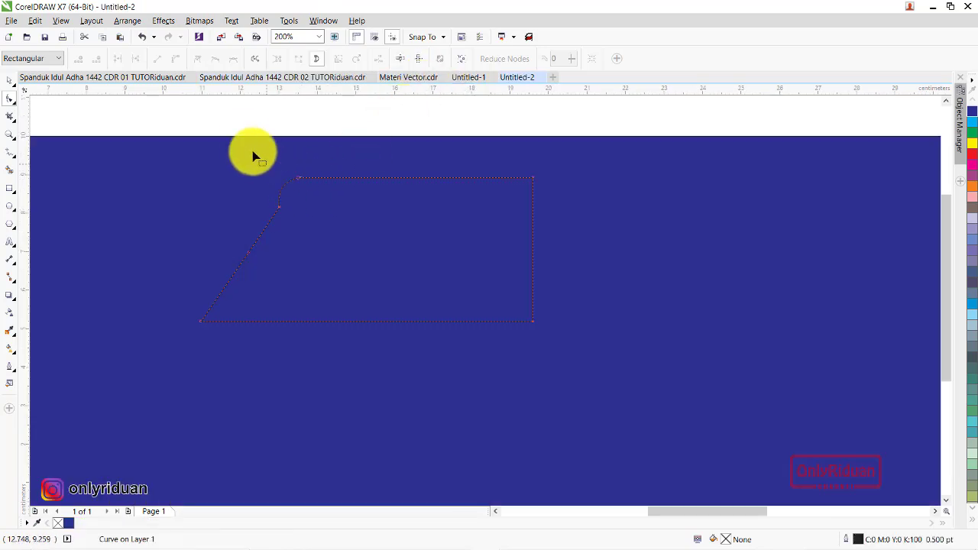
Shift the upper-left nodes right, add a node, and bend that segment into a curve
{"action": "mouse_move", "coordinate": [244, 126]}
{"action": "left_mouse_down"}
{"action": "mouse_move", "coordinate": [316, 218]}
{"action": "mouse_move", "coordinate": [332, 269]}
{"action": "left_mouse_up"}
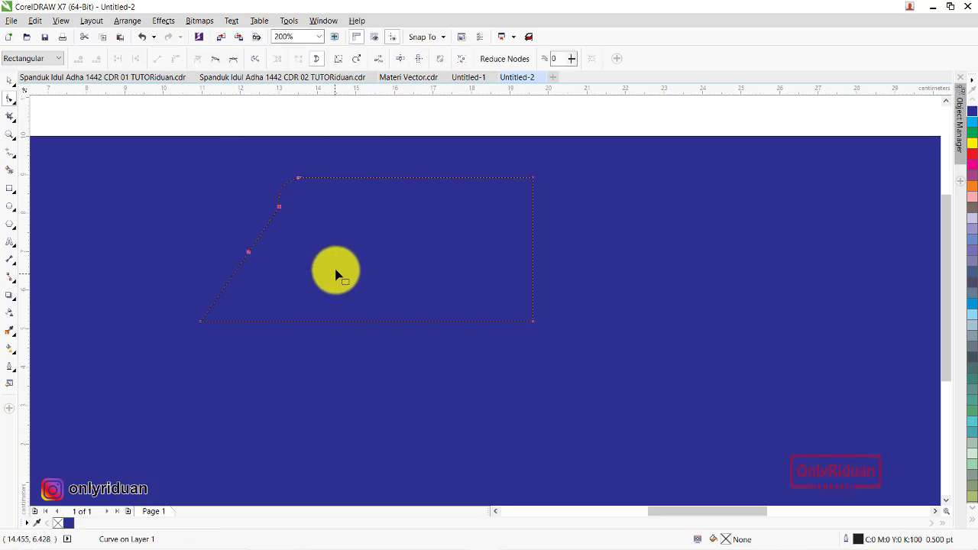
{"action": "left_click_drag", "start_coordinate": [303, 182], "coordinate": [322, 180]}
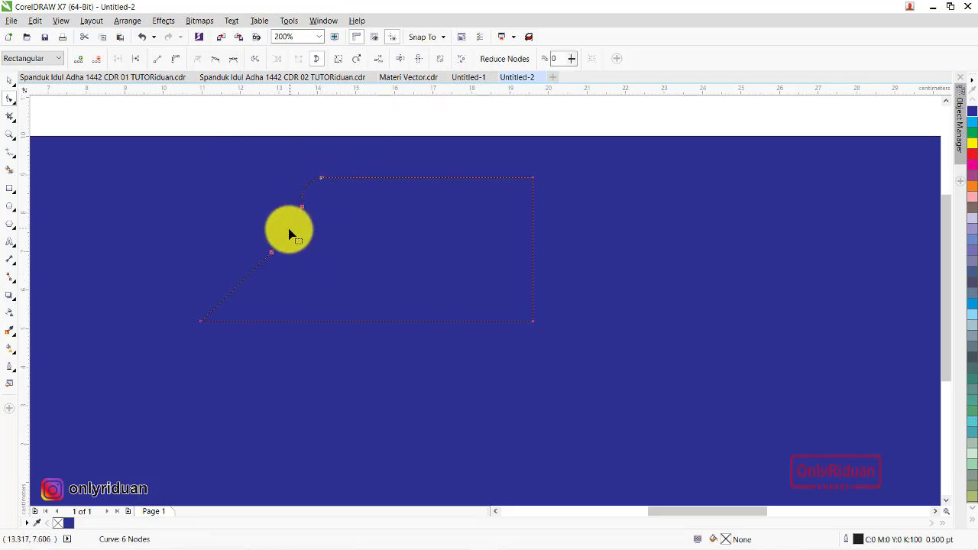
{"action": "right_click", "coordinate": [287, 233]}
{"action": "left_click", "coordinate": [282, 232]}
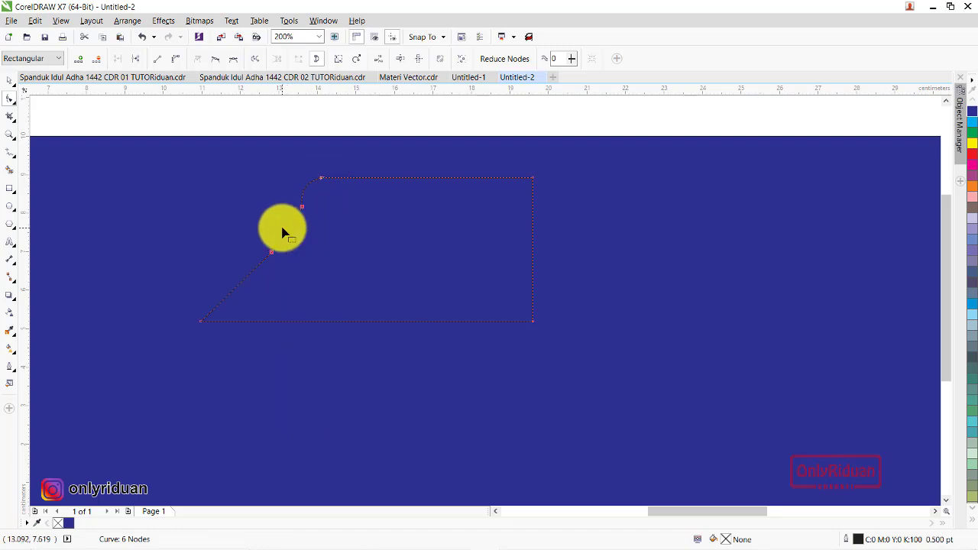
{"action": "left_click", "coordinate": [301, 207]}
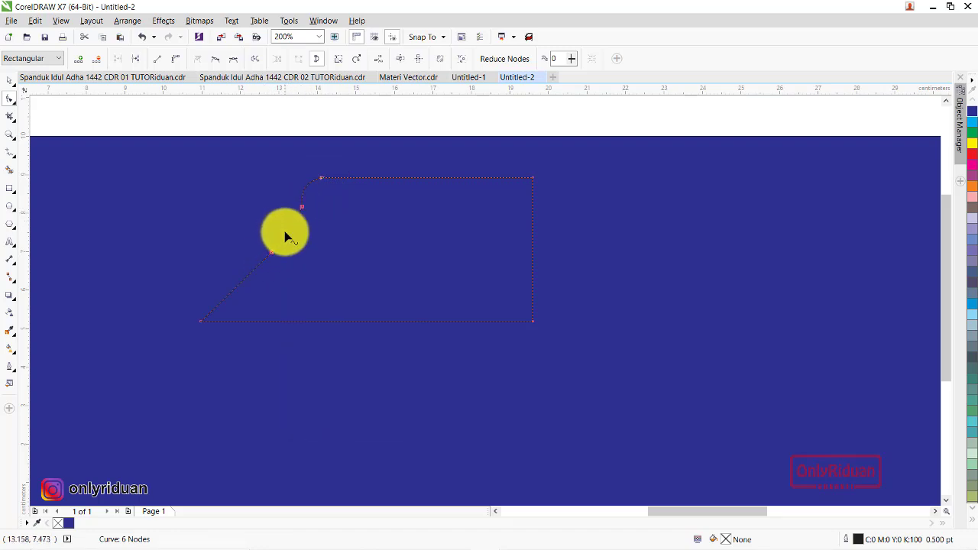
{"action": "left_click", "coordinate": [288, 237]}
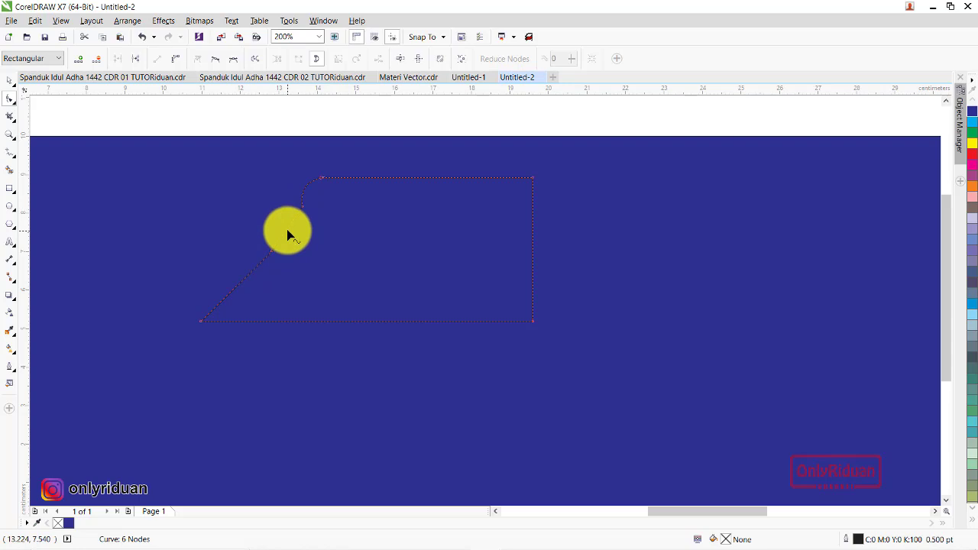
{"action": "right_click", "coordinate": [288, 234]}
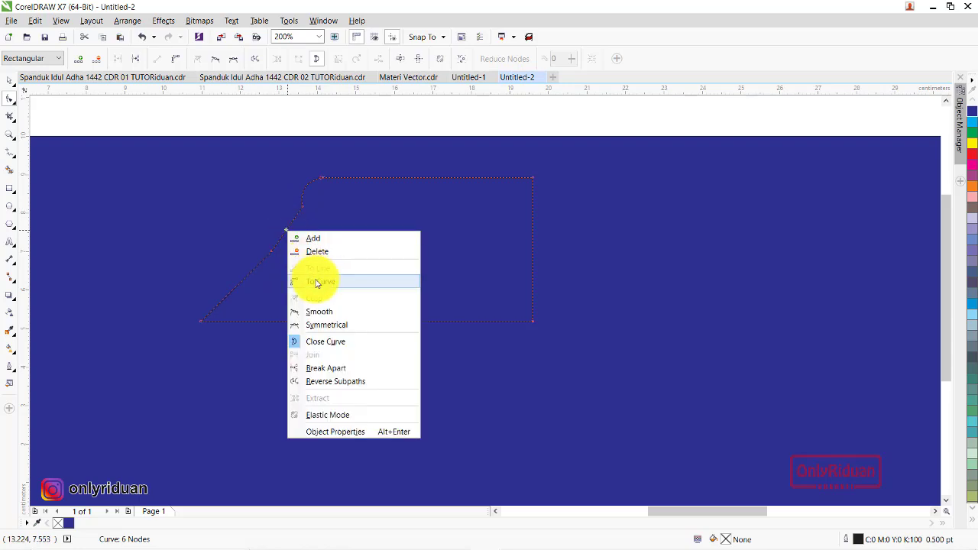
{"action": "left_click", "coordinate": [321, 280]}
{"action": "left_click", "coordinate": [281, 235]}
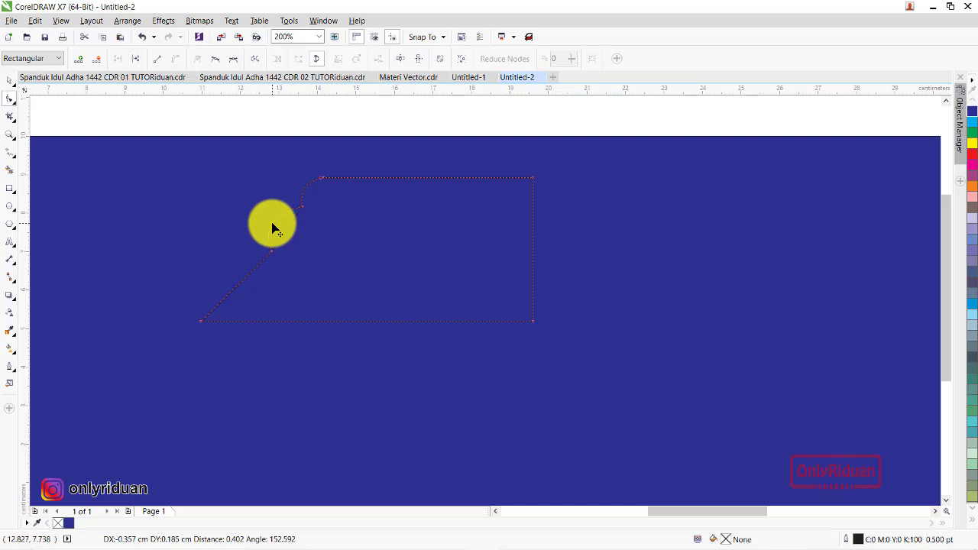
{"action": "left_click_drag", "start_coordinate": [274, 228], "coordinate": [318, 197]}
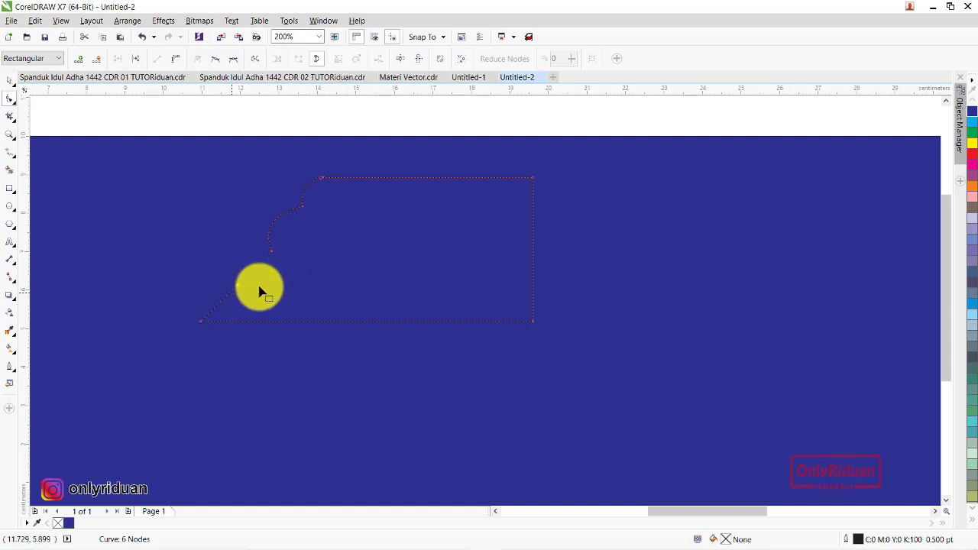
Curve the lower-left segment and smooth the remaining bends into a stepped slope
{"action": "right_click", "coordinate": [238, 287]}
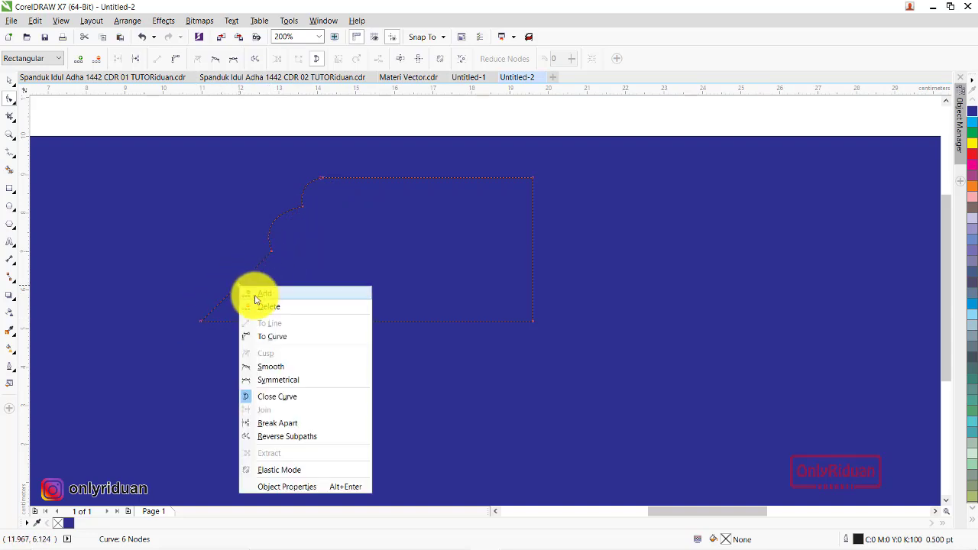
{"action": "left_click", "coordinate": [274, 339]}
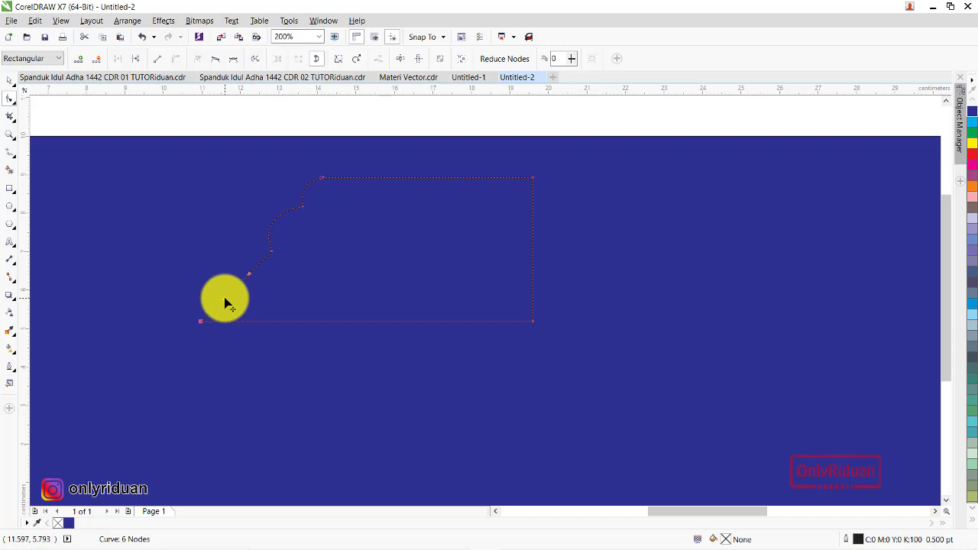
{"action": "left_click_drag", "start_coordinate": [225, 304], "coordinate": [234, 321]}
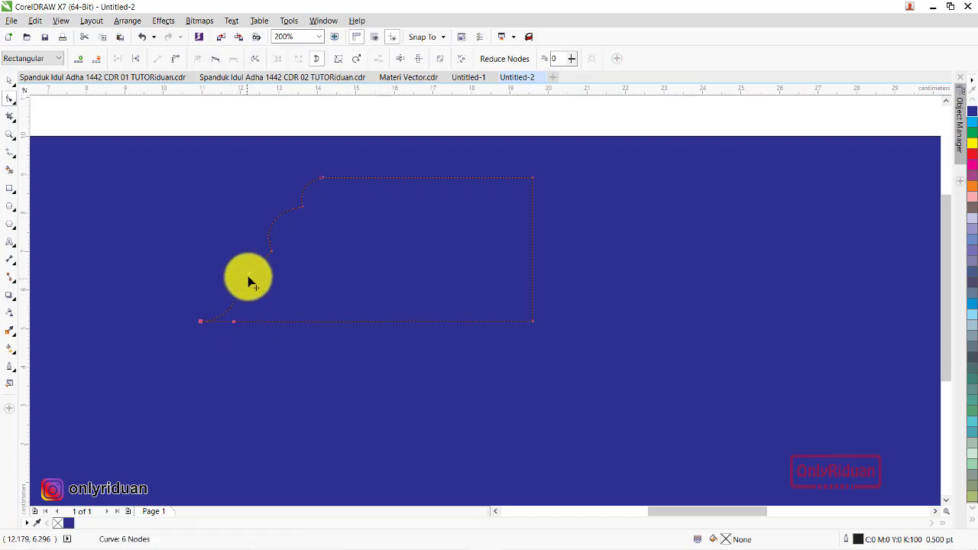
{"action": "left_click_drag", "start_coordinate": [250, 283], "coordinate": [227, 263]}
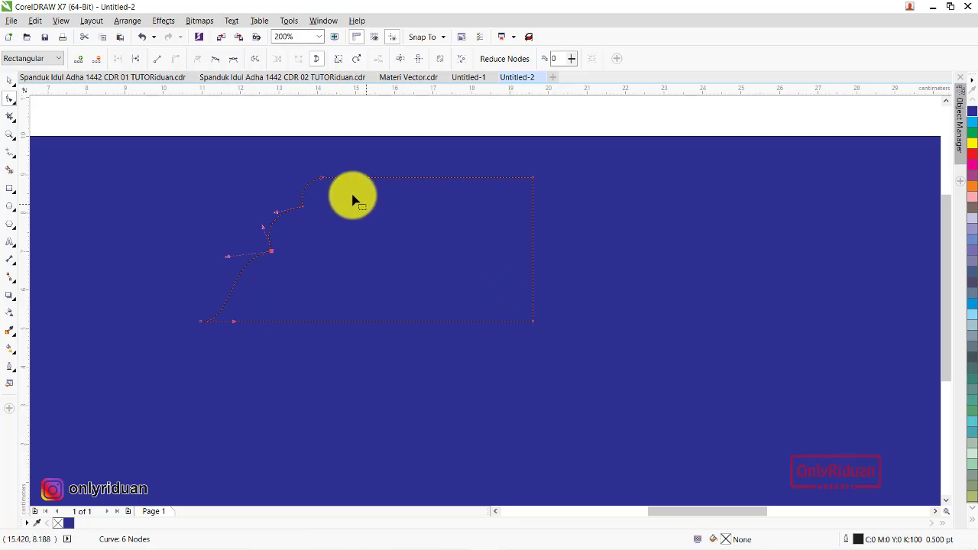
{"action": "mouse_move", "coordinate": [295, 138]}
{"action": "left_mouse_down"}
{"action": "mouse_move", "coordinate": [352, 203]}
{"action": "mouse_move", "coordinate": [344, 184]}
{"action": "left_mouse_up"}
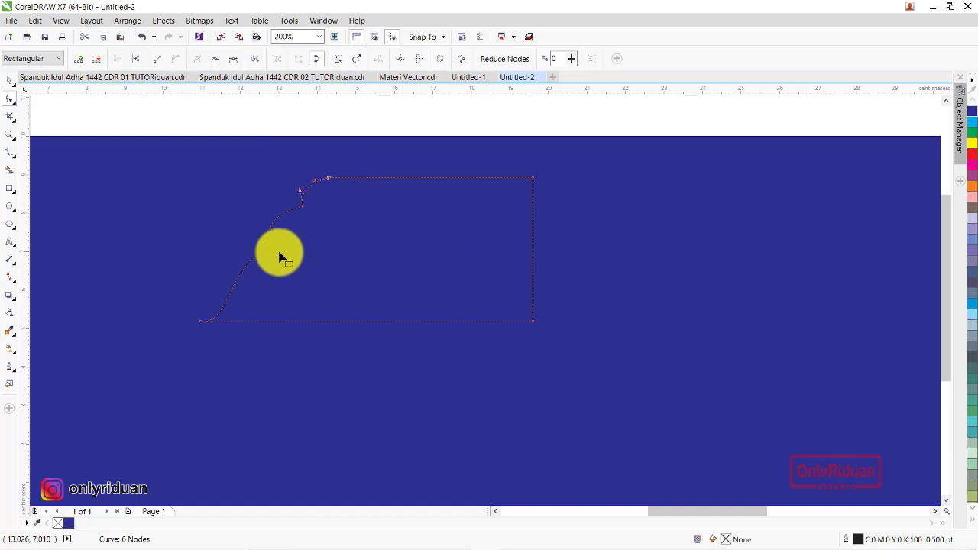
{"action": "left_click_drag", "start_coordinate": [270, 253], "coordinate": [270, 233]}
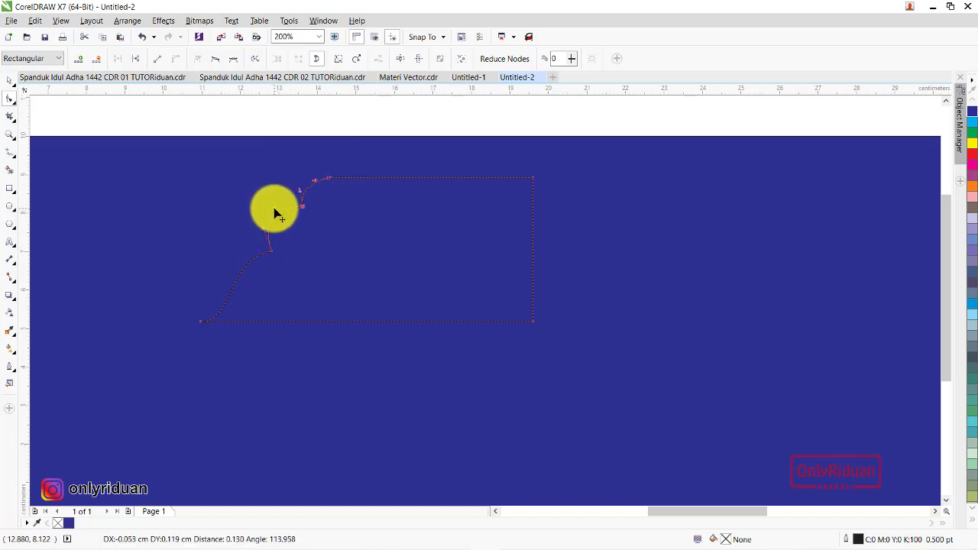
{"action": "left_click_drag", "start_coordinate": [275, 214], "coordinate": [273, 211]}
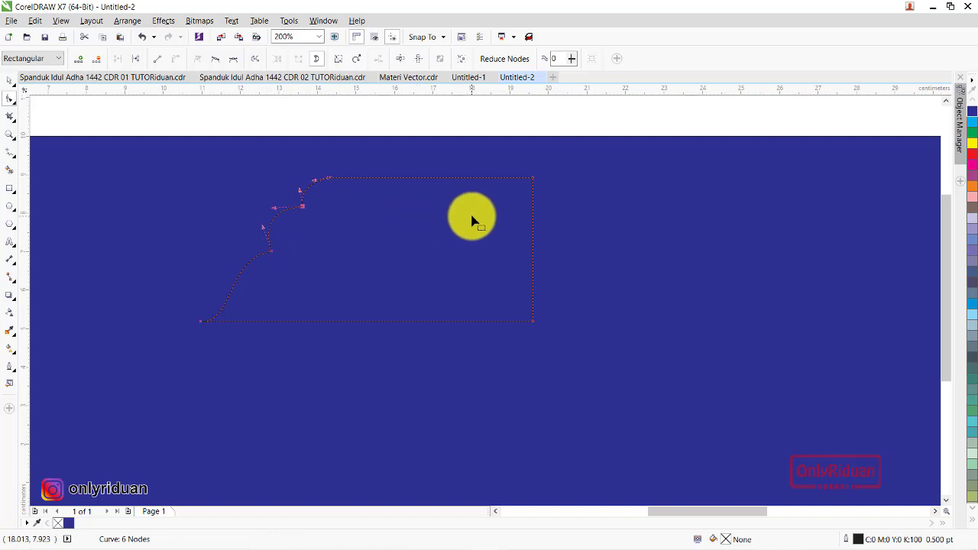
{"action": "left_click", "coordinate": [10, 81]}
{"action": "key", "text": "F3"}
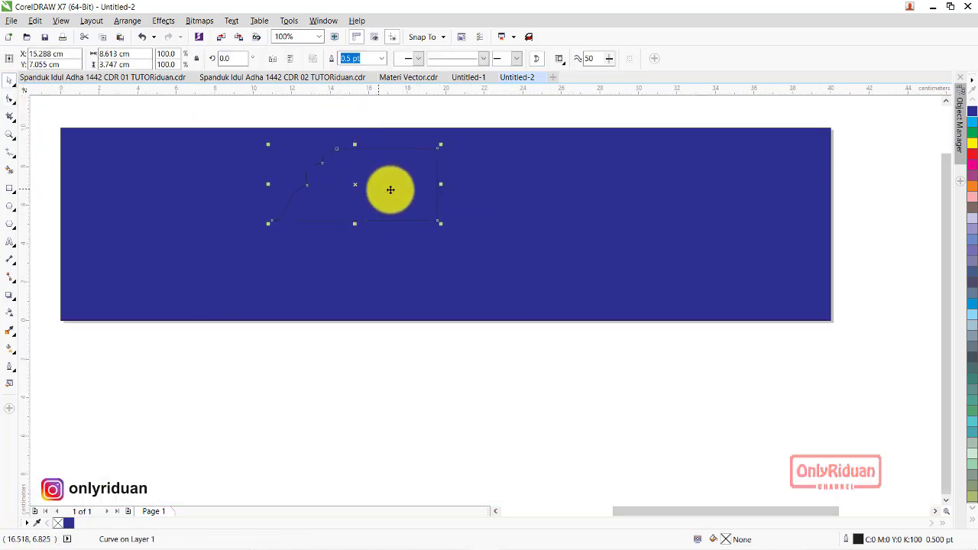
Fill the corner shape with white
{"action": "left_click", "coordinate": [971, 522]}
{"action": "left_click", "coordinate": [940, 218]}
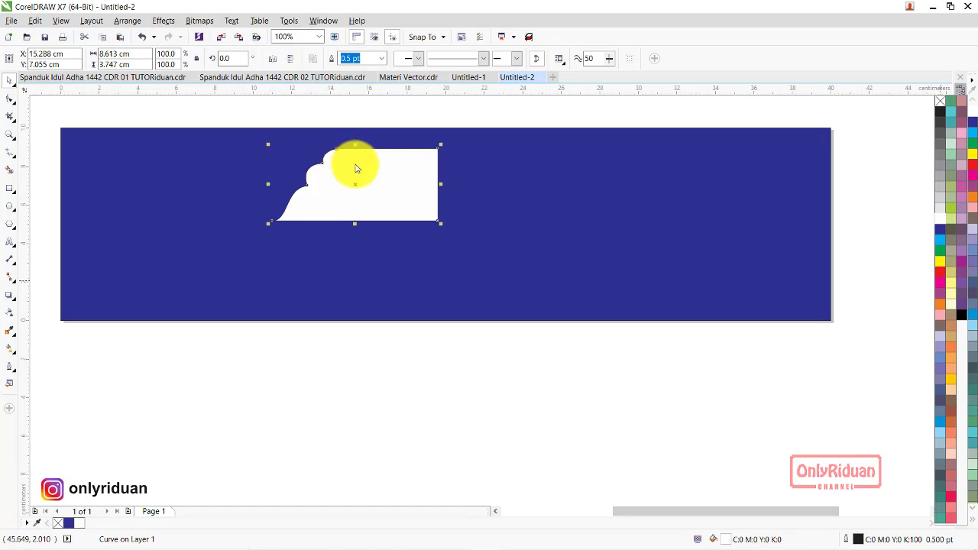
{"action": "scroll", "coordinate": [371, 171], "scroll_direction": "up", "scroll_amount": 2}
{"action": "scroll", "coordinate": [362, 201], "scroll_direction": "down", "scroll_amount": 2}
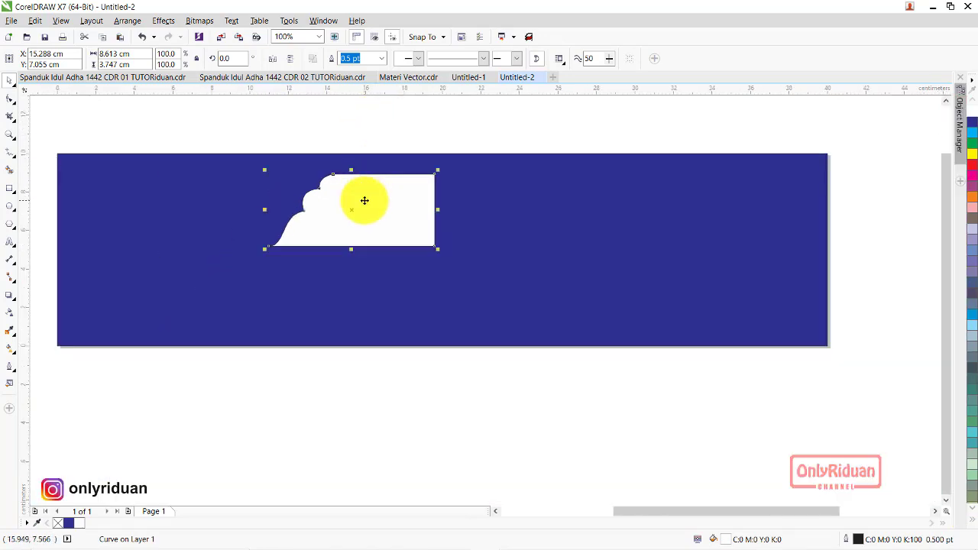
Mirror a copy downward and weld both into one 8.613 × 7.494 cm half-frame
{"action": "left_click", "coordinate": [361, 220]}
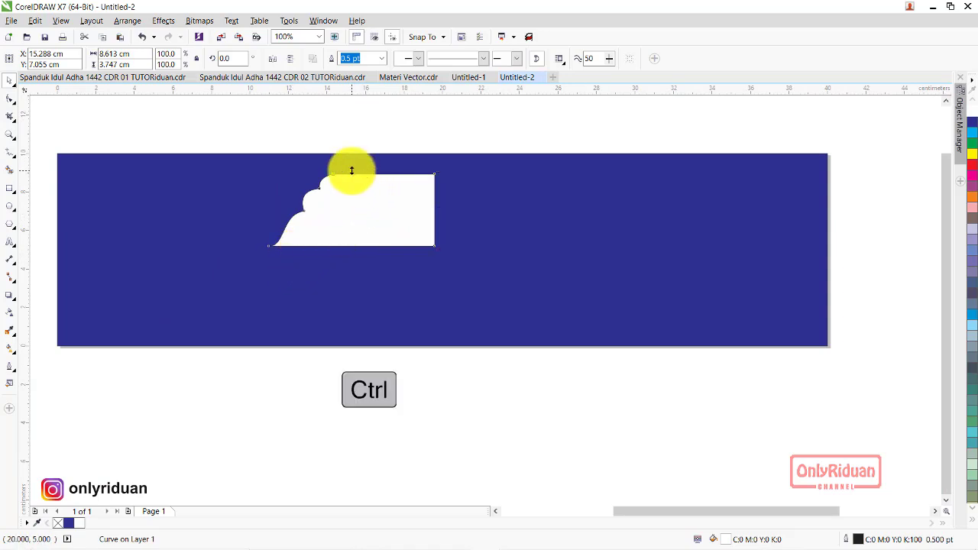
{"action": "left_click_drag", "start_coordinate": [351, 170], "coordinate": [343, 262]}
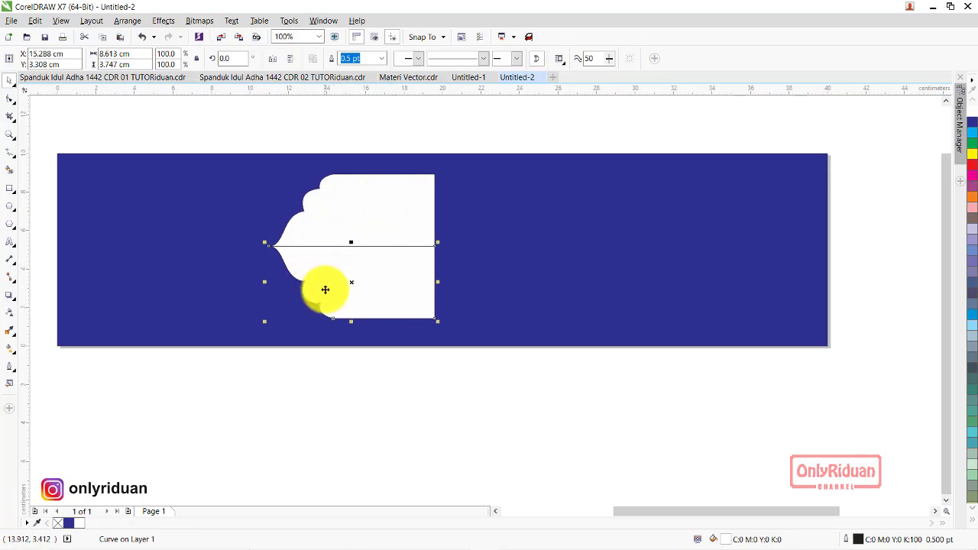
{"action": "left_click", "coordinate": [448, 406]}
{"action": "mouse_move", "coordinate": [498, 389]}
{"action": "left_mouse_down"}
{"action": "mouse_move", "coordinate": [256, 181]}
{"action": "mouse_move", "coordinate": [221, 123]}
{"action": "left_mouse_up"}
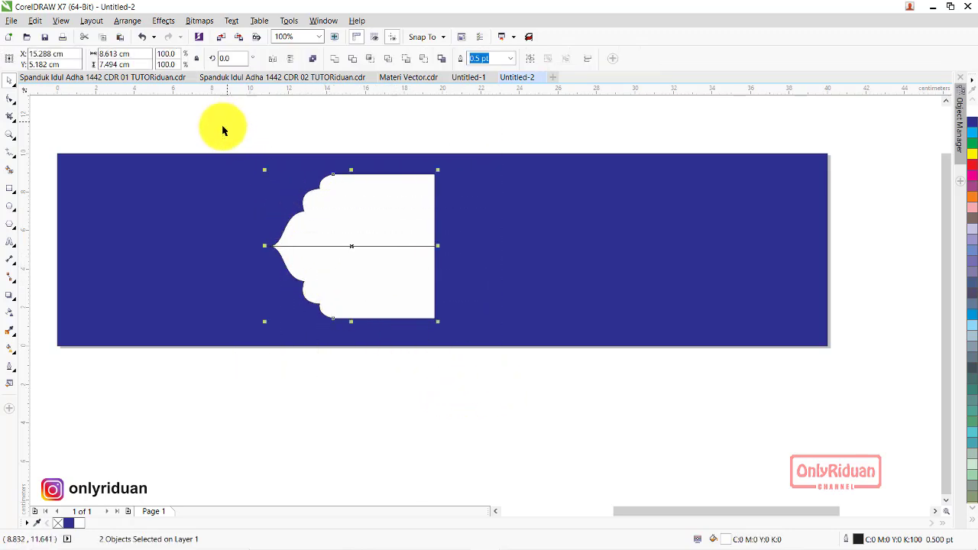
{"action": "left_click", "coordinate": [335, 61]}
{"action": "left_click", "coordinate": [351, 244]}
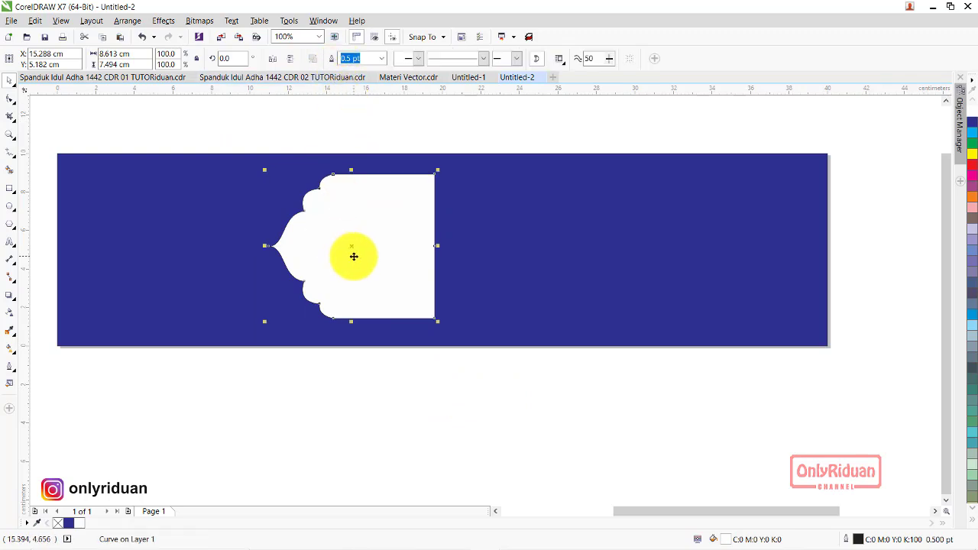
{"action": "key", "text": "Escape"}
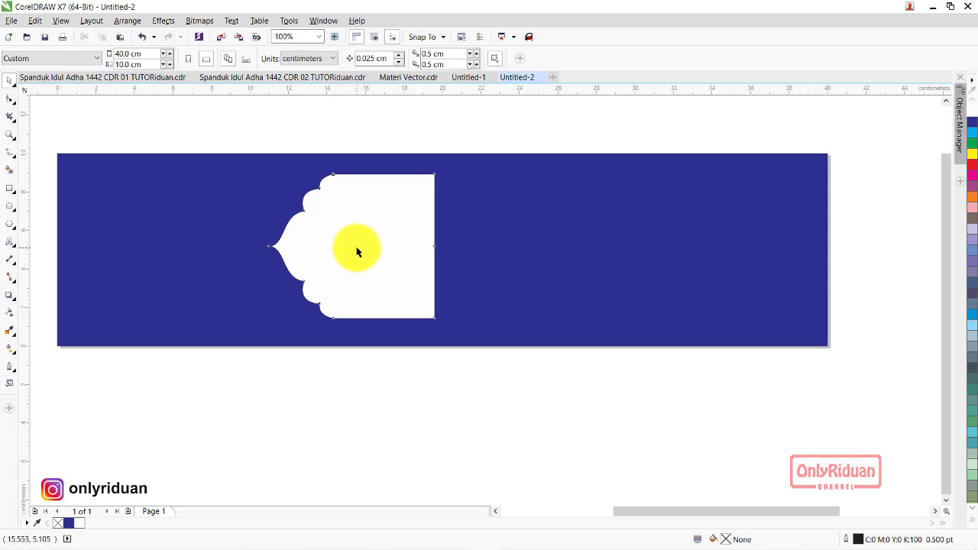
Mirror the half-frame to the right and weld both halves into one symmetrical frame
{"action": "left_click", "coordinate": [356, 251]}
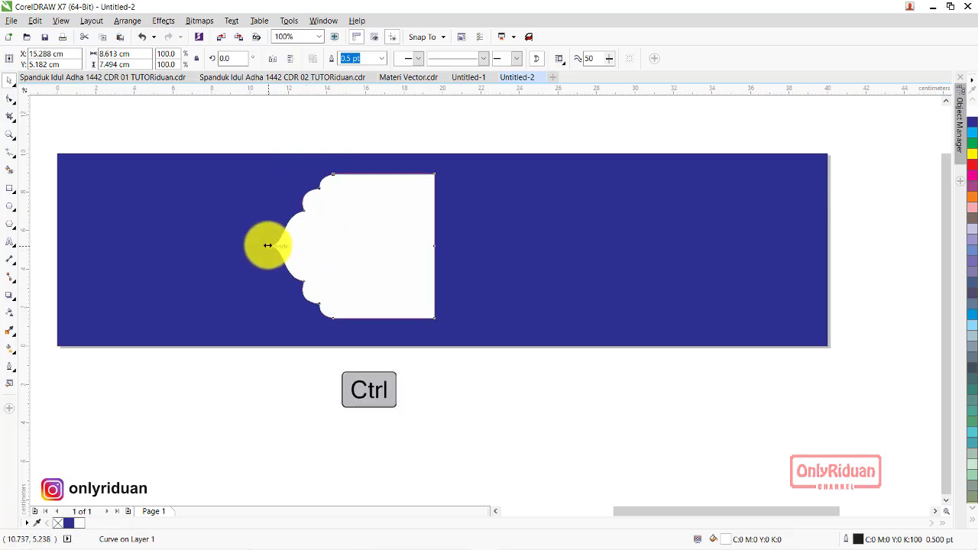
{"action": "left_click_drag", "start_coordinate": [264, 246], "coordinate": [540, 267]}
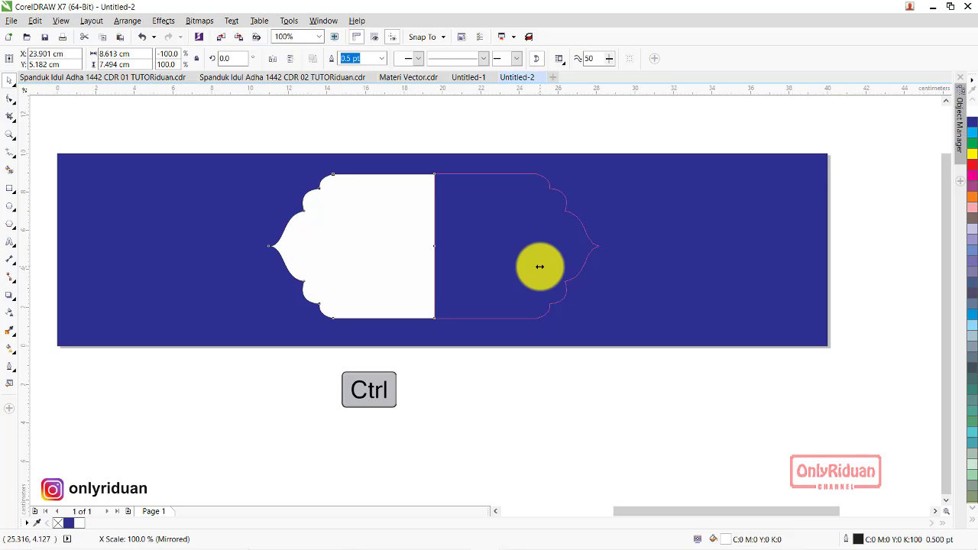
{"action": "left_click_drag", "start_coordinate": [539, 267], "coordinate": [540, 266]}
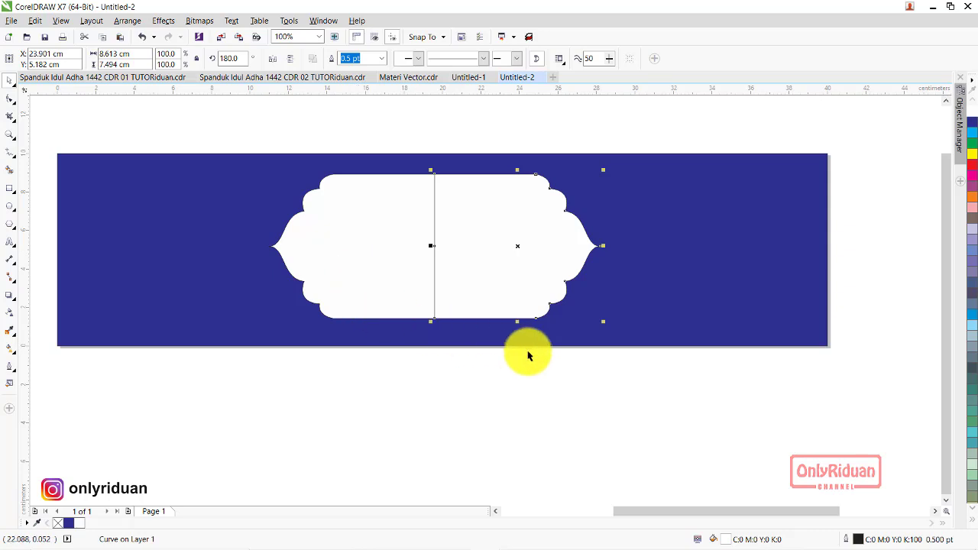
{"action": "left_click_drag", "start_coordinate": [678, 402], "coordinate": [245, 129]}
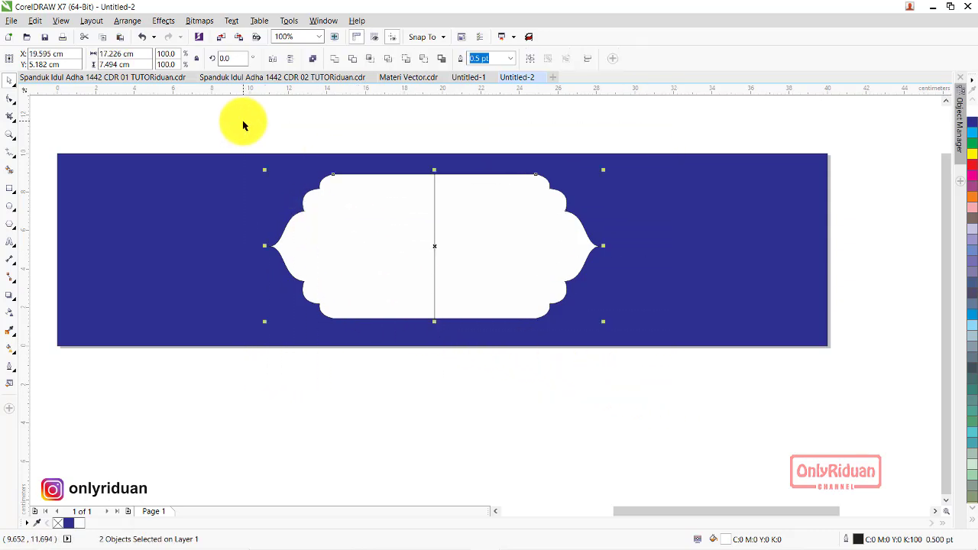
{"action": "left_click", "coordinate": [337, 60]}
{"action": "left_click", "coordinate": [375, 115]}
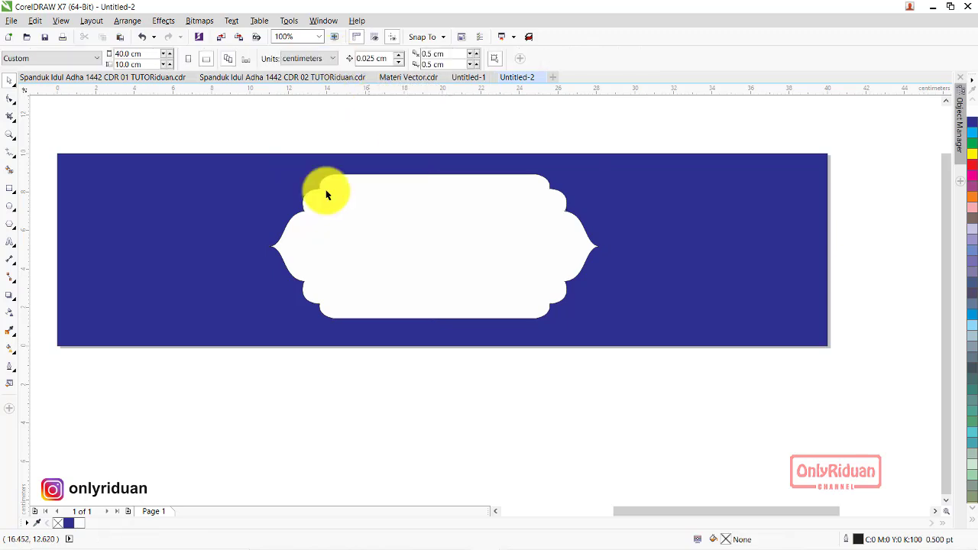
Enlarge the frame, centre it on the blue background, and stretch it to about 24.3 × 8.9 cm
{"action": "left_click", "coordinate": [451, 263]}
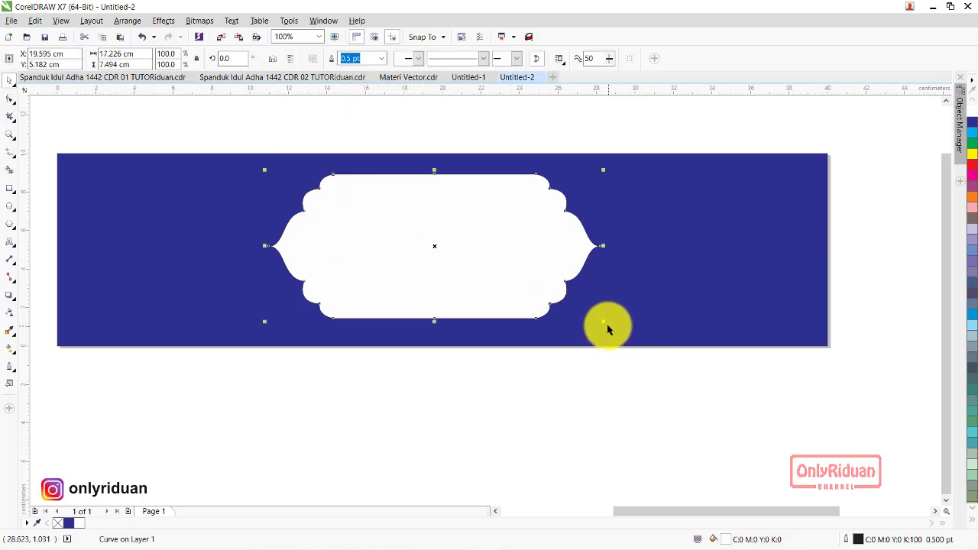
{"action": "left_click_drag", "start_coordinate": [604, 322], "coordinate": [634, 343]}
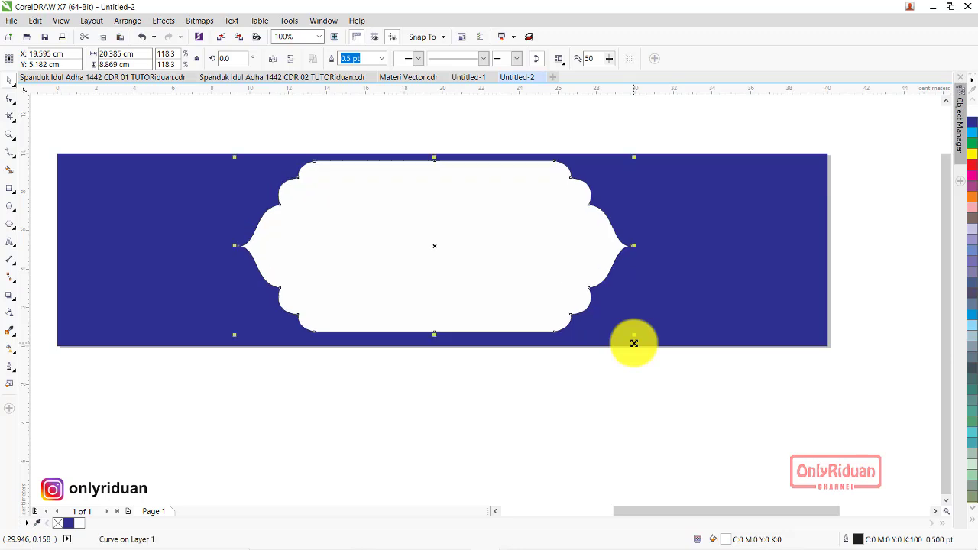
{"action": "left_click", "coordinate": [679, 264], "text": "shift"}
{"action": "key", "text": "c"}
{"action": "key", "text": "e"}
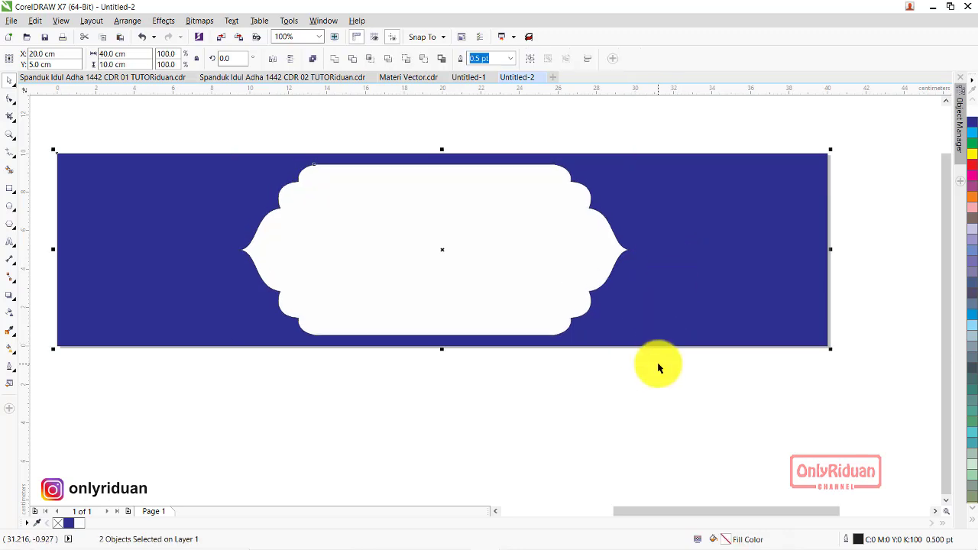
{"action": "left_click", "coordinate": [622, 406]}
{"action": "left_click", "coordinate": [552, 275]}
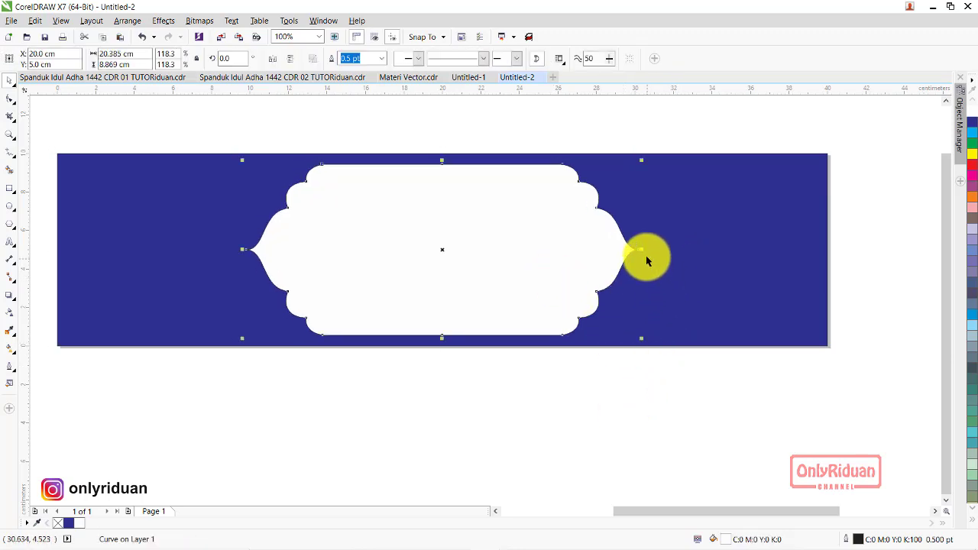
{"action": "left_click_drag", "start_coordinate": [641, 249], "coordinate": [681, 250]}
{"action": "left_click", "coordinate": [600, 363]}
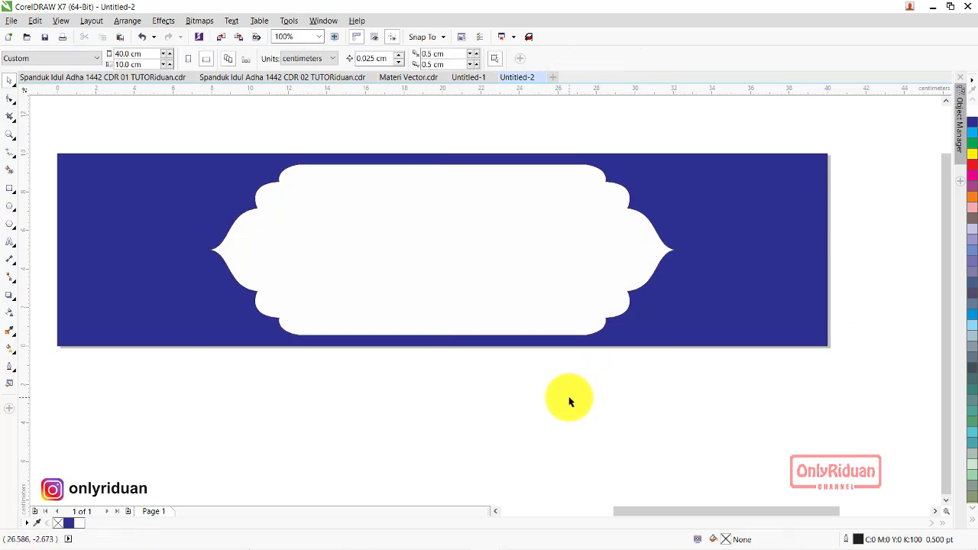
{"action": "left_click", "coordinate": [252, 78]}
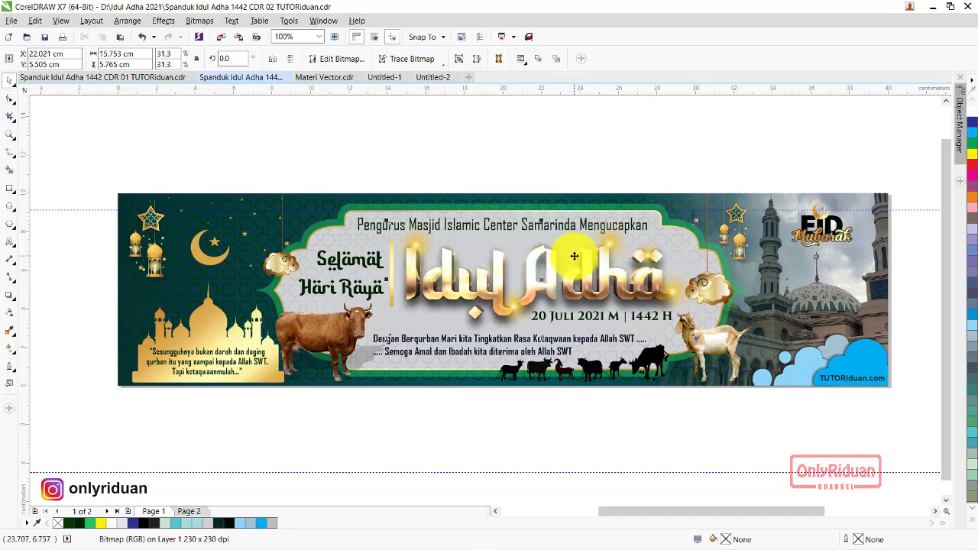
{"action": "left_click", "coordinate": [431, 78]}
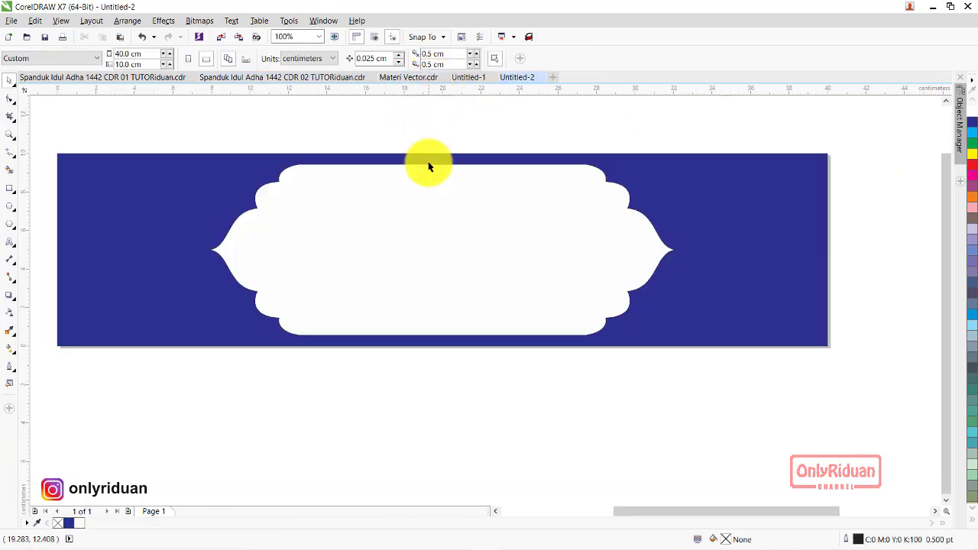
{"action": "left_click", "coordinate": [431, 225]}
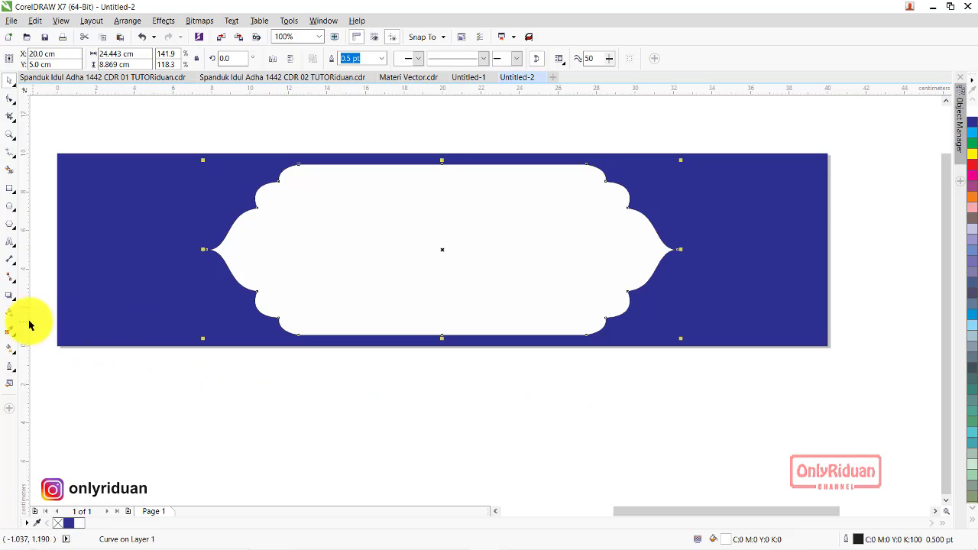
Give the white frame a 0.36 cm inner contour and break it apart with Ctrl+K
{"action": "left_click", "coordinate": [8, 295]}
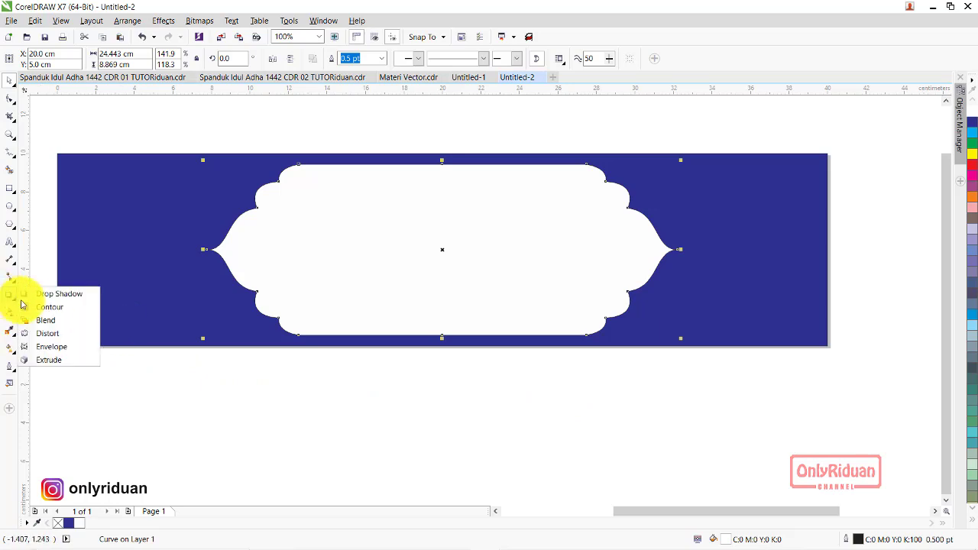
{"action": "left_click", "coordinate": [46, 307]}
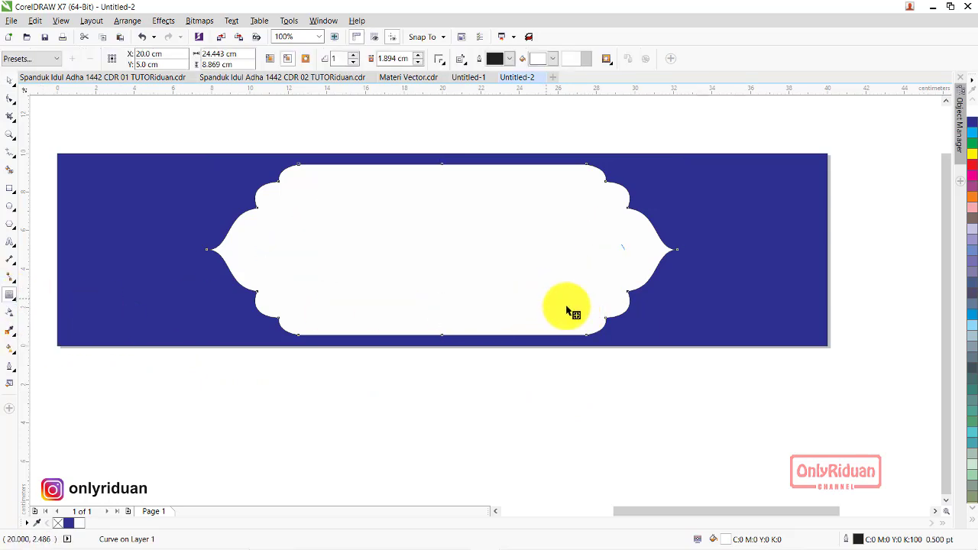
{"action": "left_click_drag", "start_coordinate": [570, 309], "coordinate": [634, 343]}
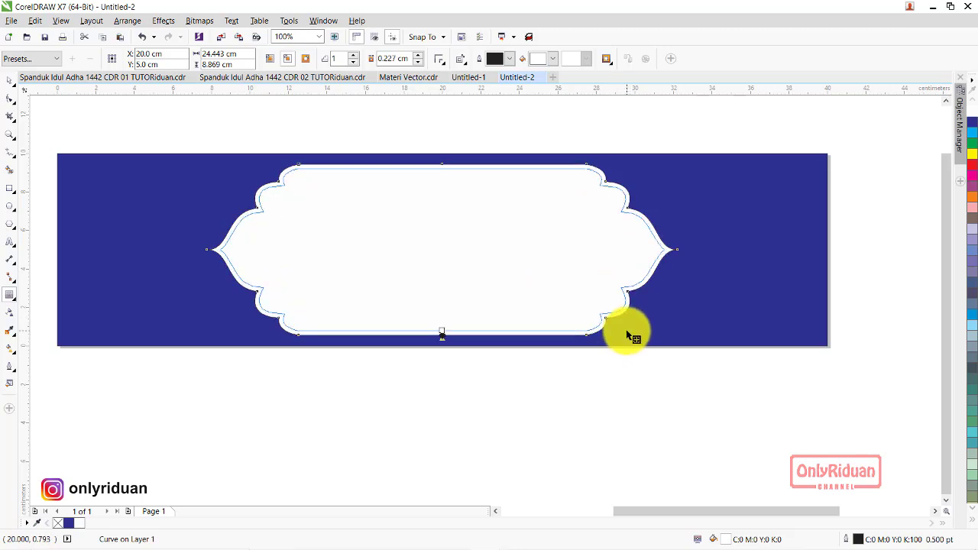
{"action": "left_click_drag", "start_coordinate": [627, 336], "coordinate": [626, 334]}
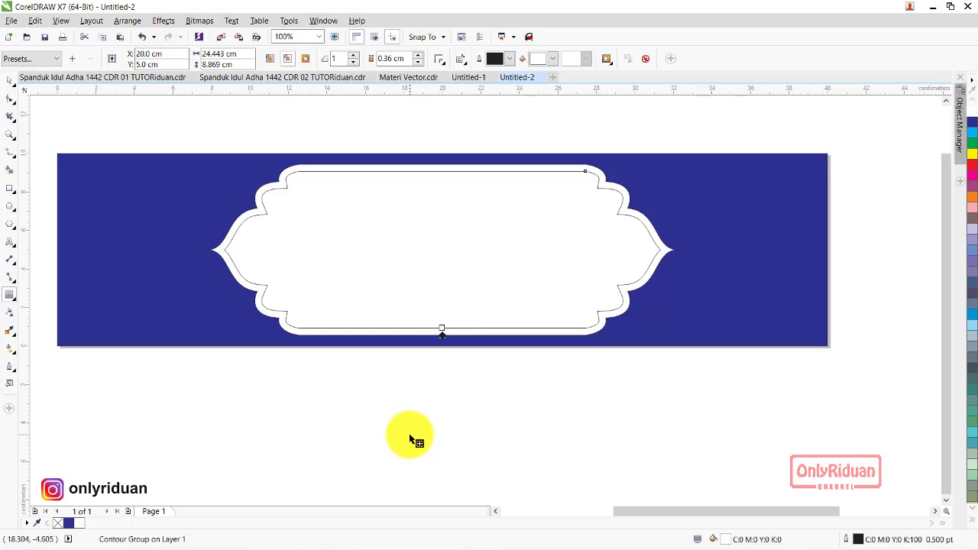
{"action": "key", "text": "ctrl+k"}
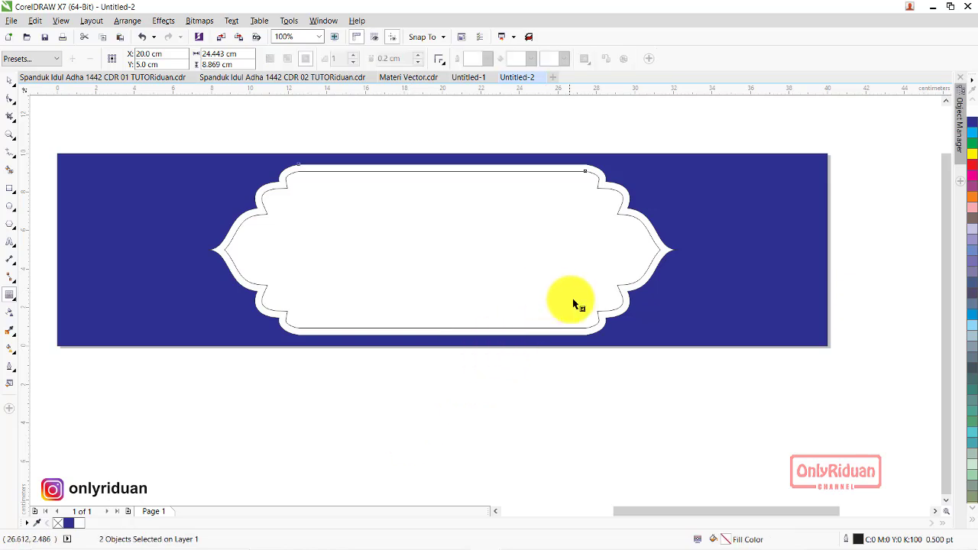
{"action": "scroll", "coordinate": [581, 305], "scroll_direction": "up", "scroll_amount": 2}
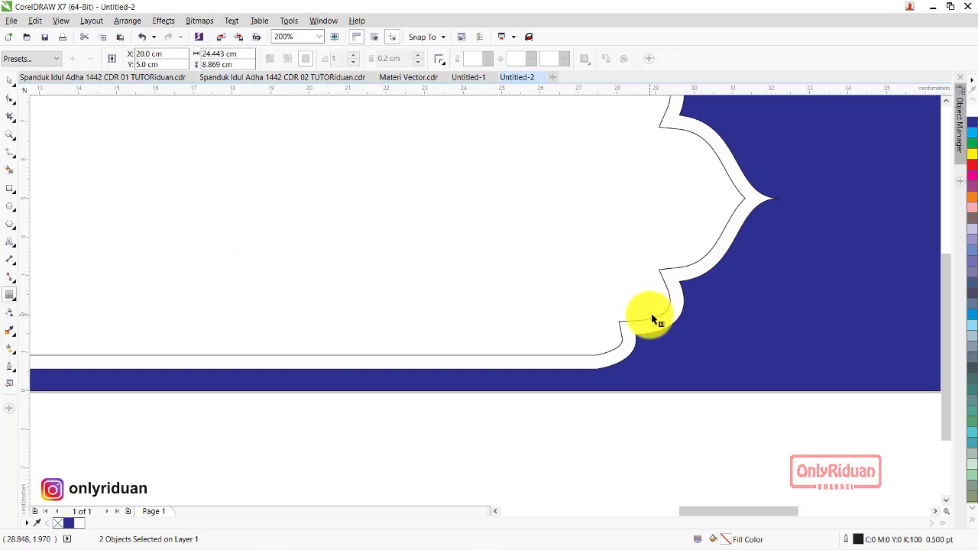
Centre the inner curve on the page, add another inward contour, and break it apart
{"action": "scroll", "coordinate": [662, 264], "scroll_direction": "down", "scroll_amount": 2}
{"action": "left_click", "coordinate": [405, 243]}
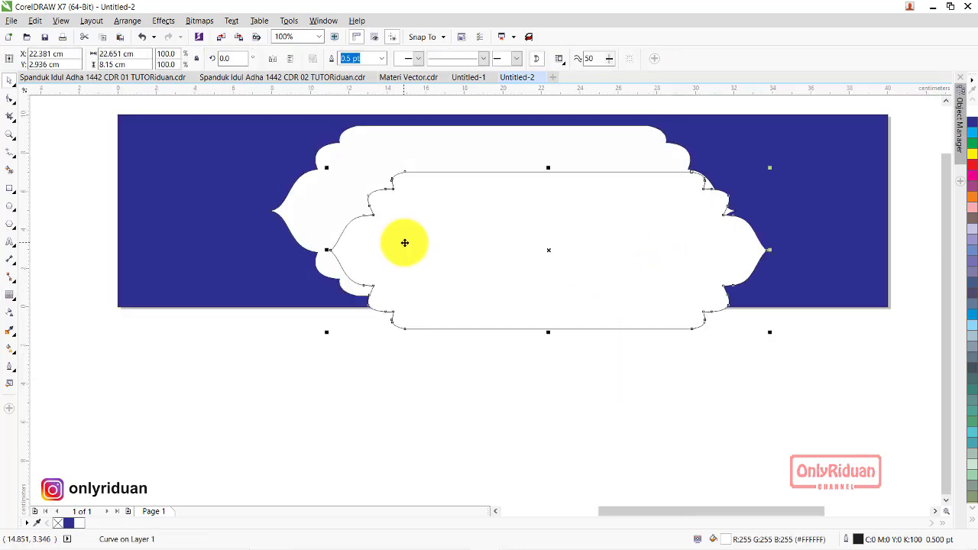
{"action": "key", "text": "p"}
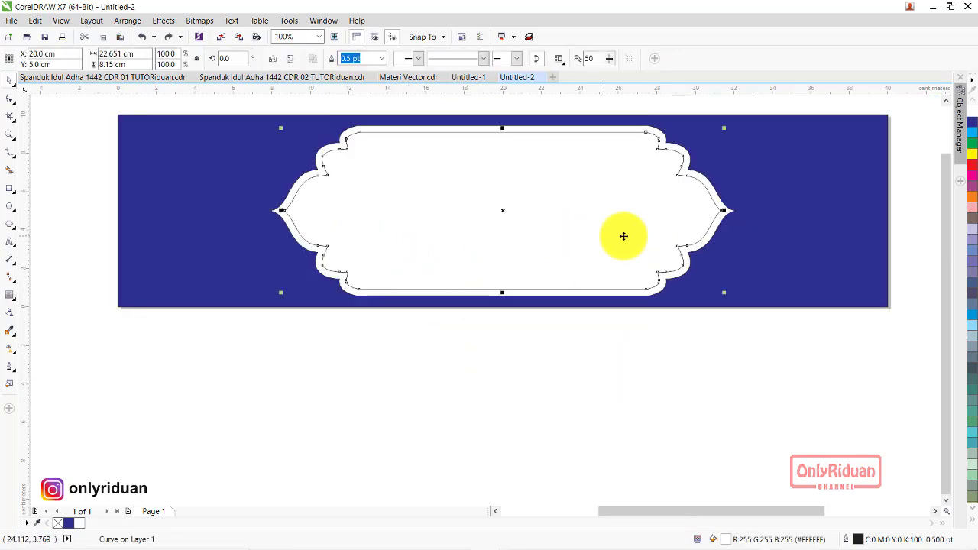
{"action": "left_click", "coordinate": [13, 295]}
{"action": "left_click_drag", "start_coordinate": [722, 211], "coordinate": [722, 256]}
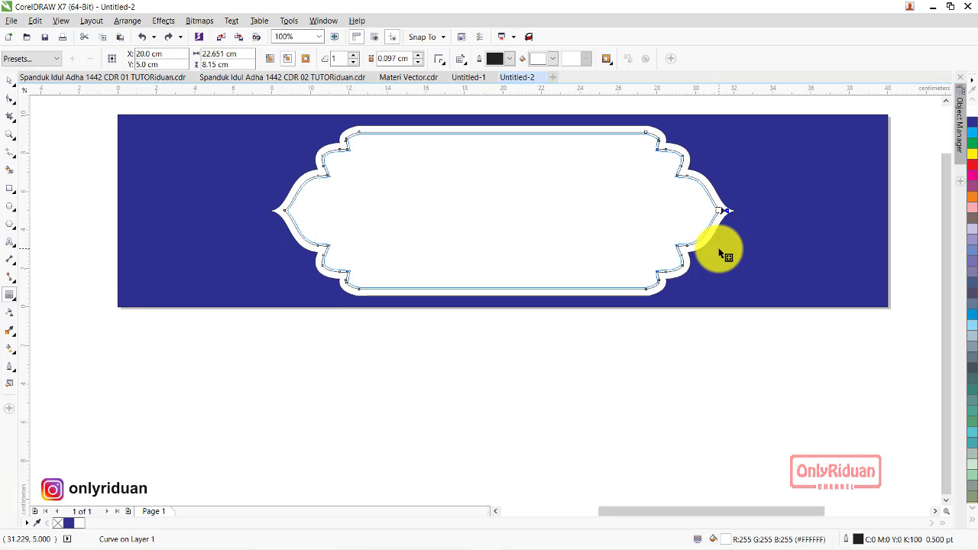
{"action": "left_click", "coordinate": [9, 79]}
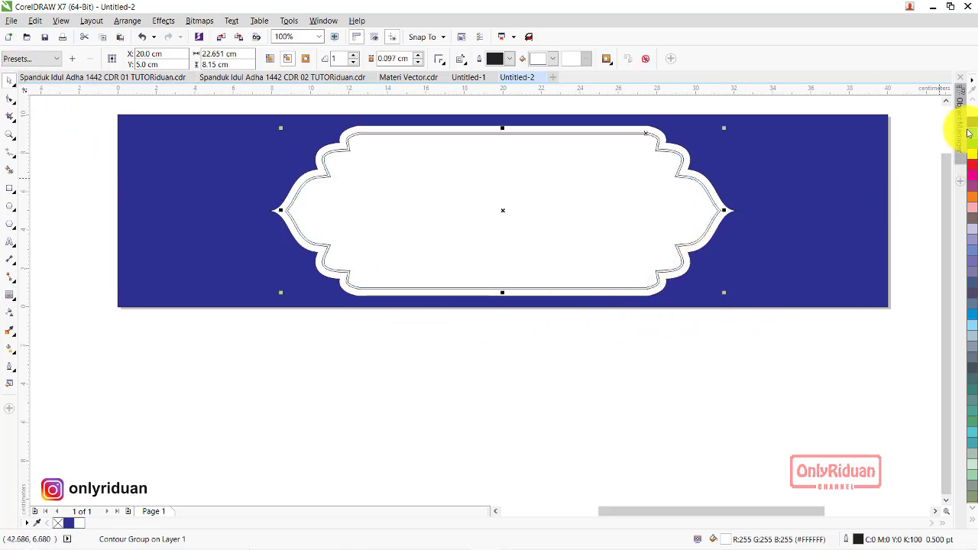
{"action": "left_click", "coordinate": [946, 100]}
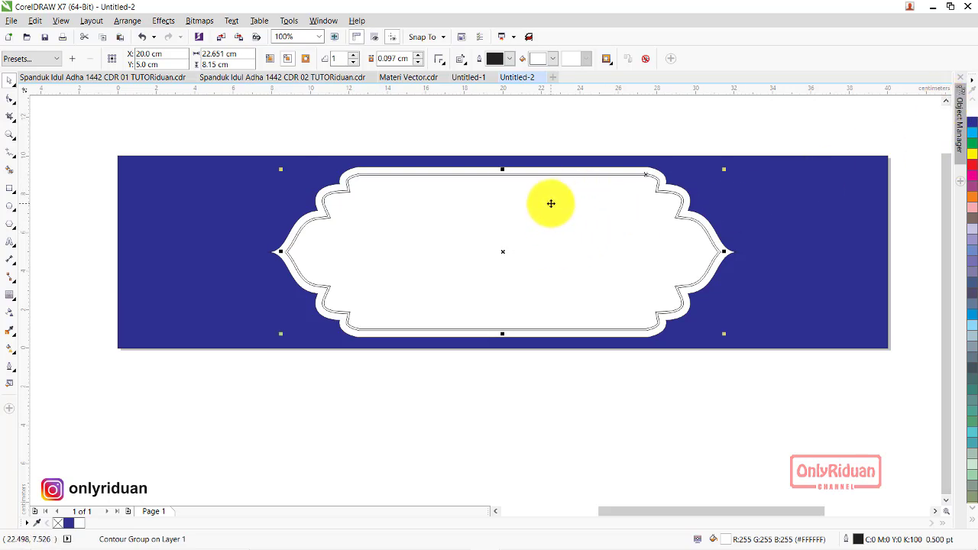
{"action": "key", "text": "ctrl+k"}
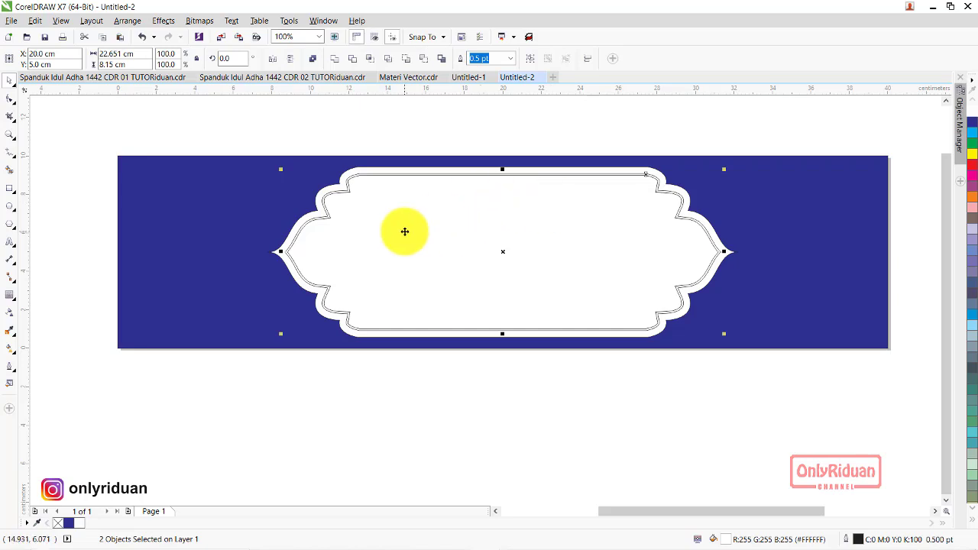
Deselect everything and select the outer white frame curve on its own
{"action": "scroll", "coordinate": [439, 212], "scroll_direction": "up", "scroll_amount": 1}
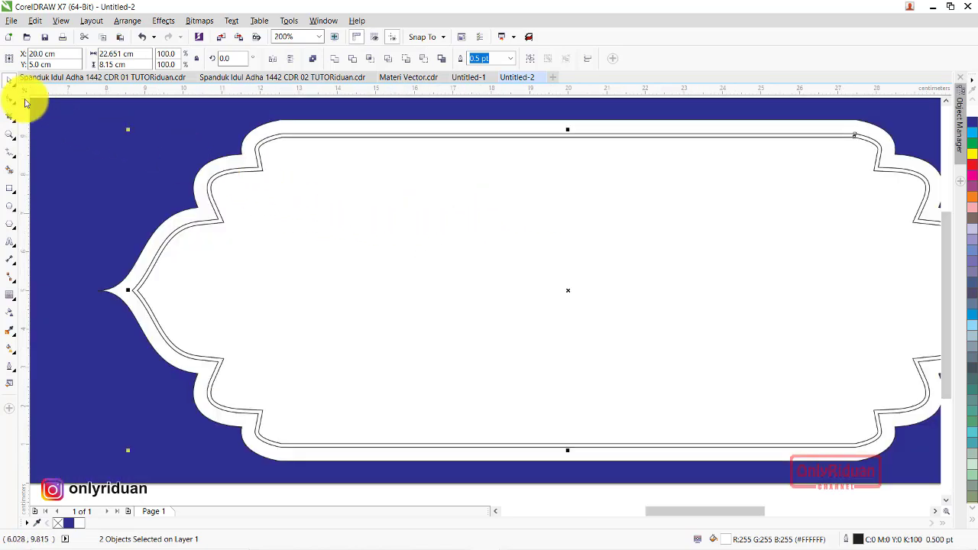
{"action": "left_click", "coordinate": [10, 82]}
{"action": "left_click", "coordinate": [143, 494]}
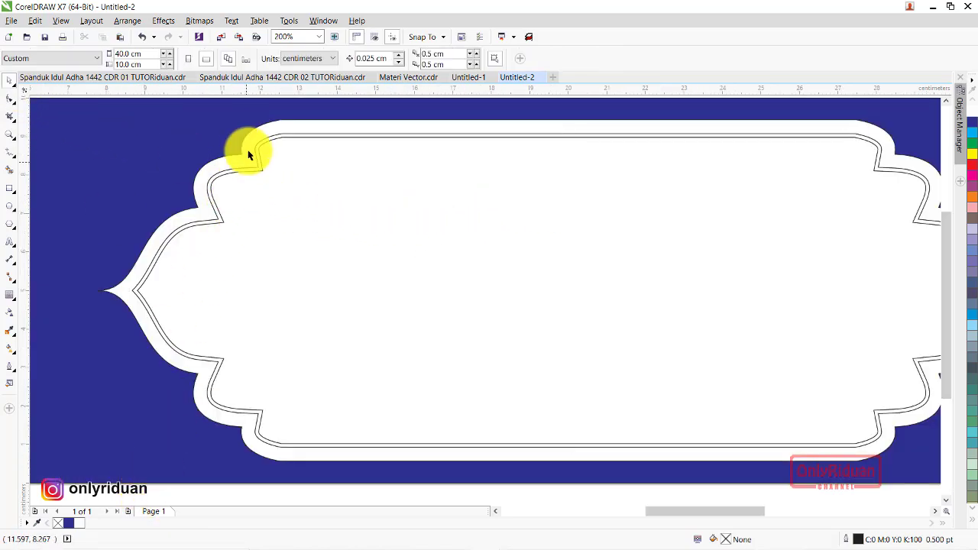
{"action": "left_click", "coordinate": [253, 138]}
{"action": "scroll", "coordinate": [280, 126], "scroll_direction": "down", "scroll_amount": 1}
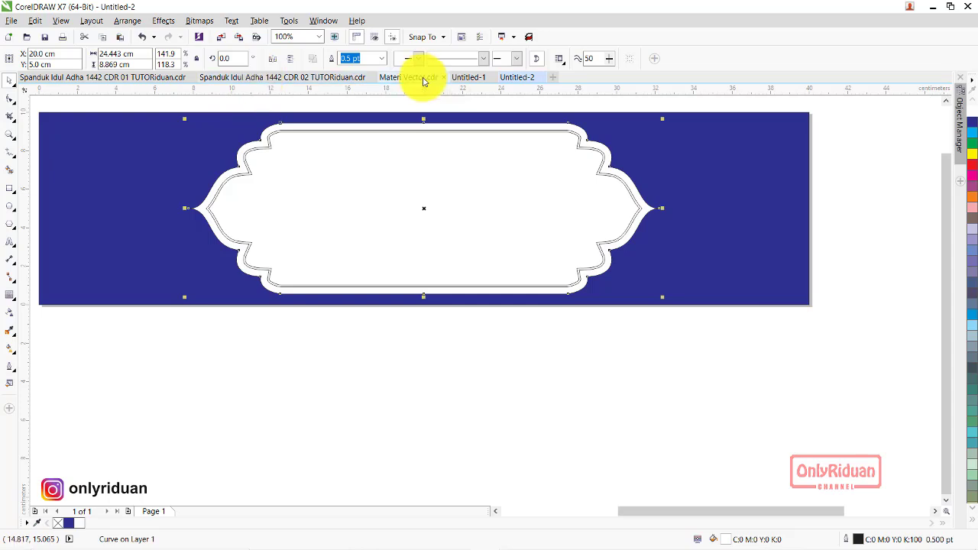
{"action": "left_click", "coordinate": [468, 376]}
{"action": "left_click", "coordinate": [608, 150]}
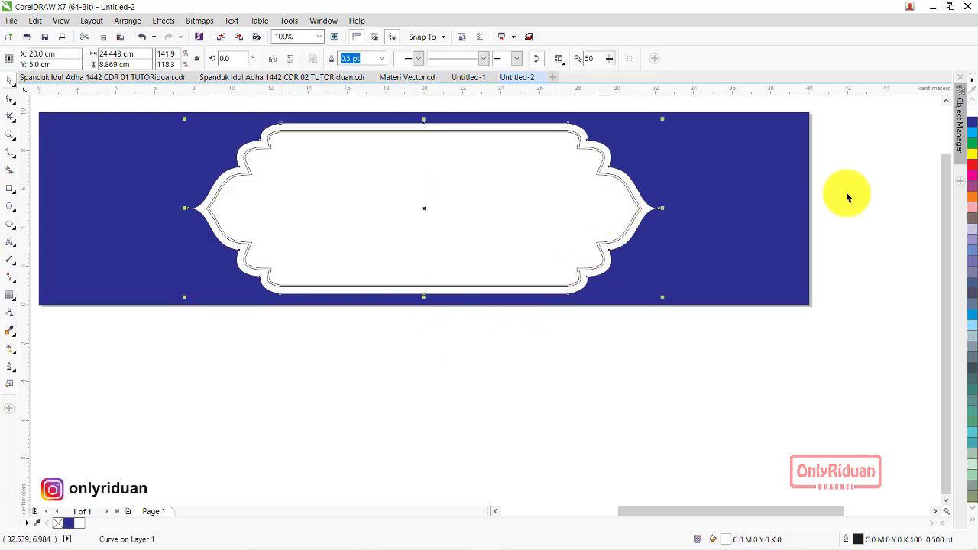
Give the outer frame a green outline at 50% uniform transparency
{"action": "right_click", "coordinate": [972, 142]}
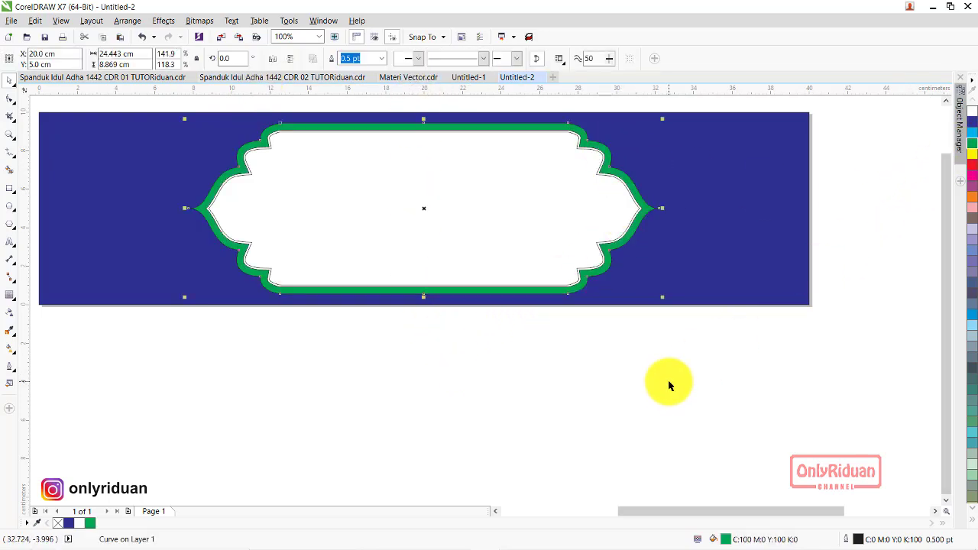
{"action": "left_click", "coordinate": [10, 312]}
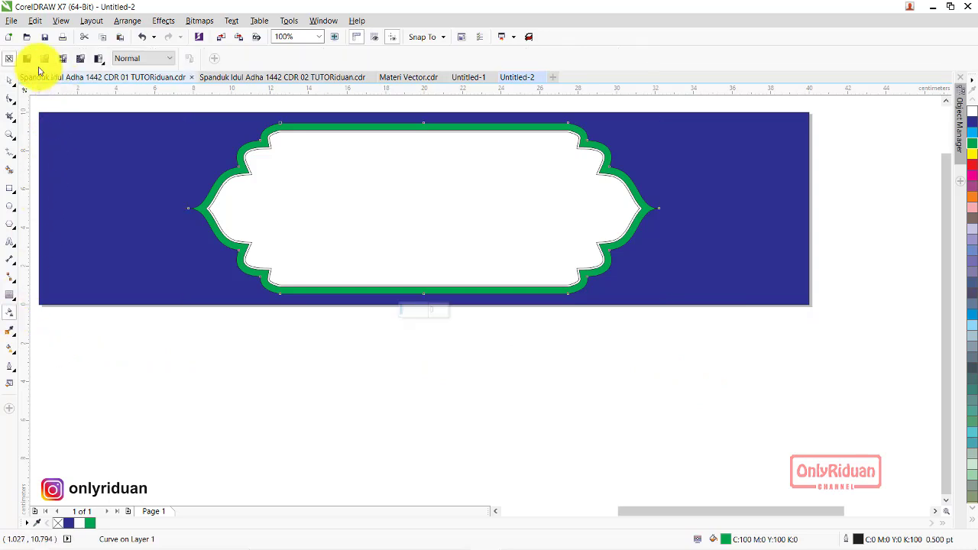
{"action": "left_click", "coordinate": [27, 59]}
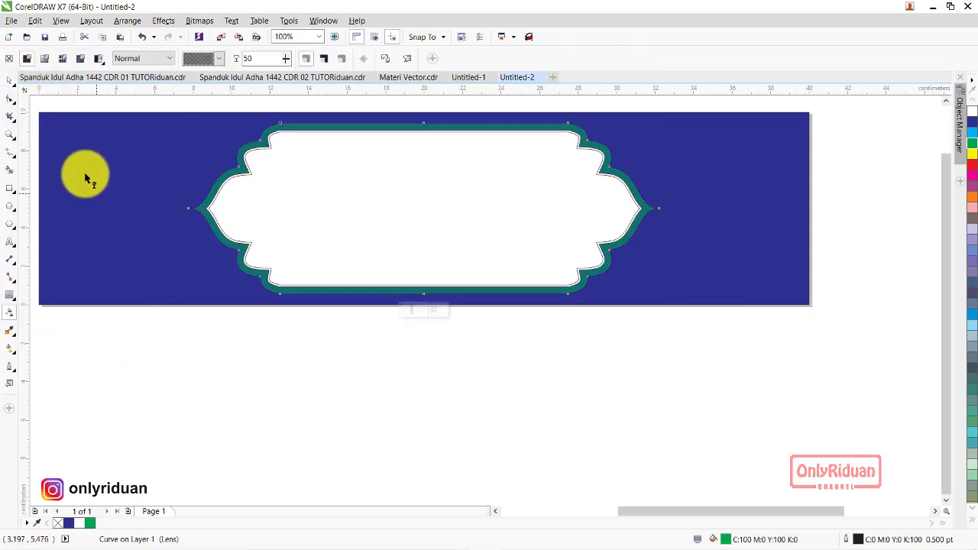
{"action": "left_click", "coordinate": [10, 80]}
Give the inner frame curve an orange outline
{"action": "left_click", "coordinate": [242, 390]}
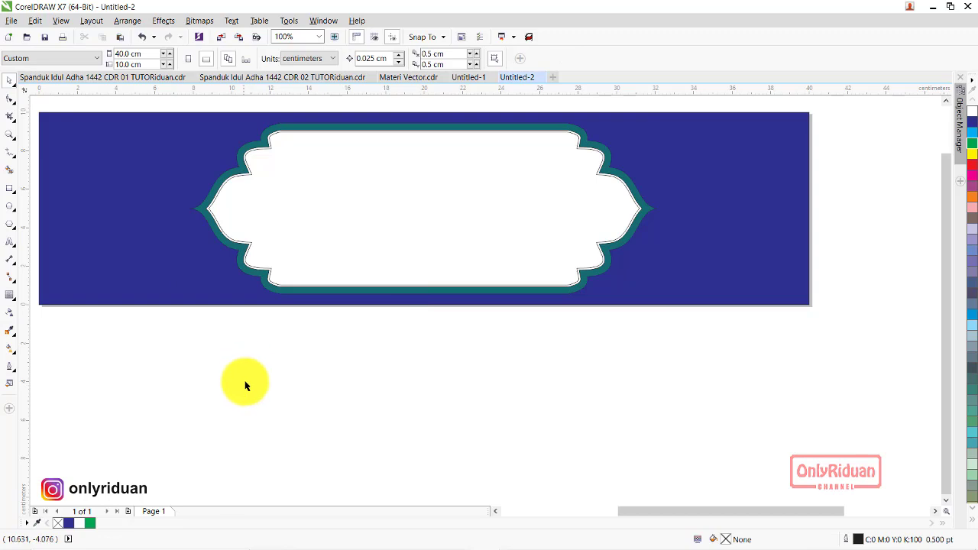
{"action": "scroll", "coordinate": [306, 136], "scroll_direction": "up", "scroll_amount": 4}
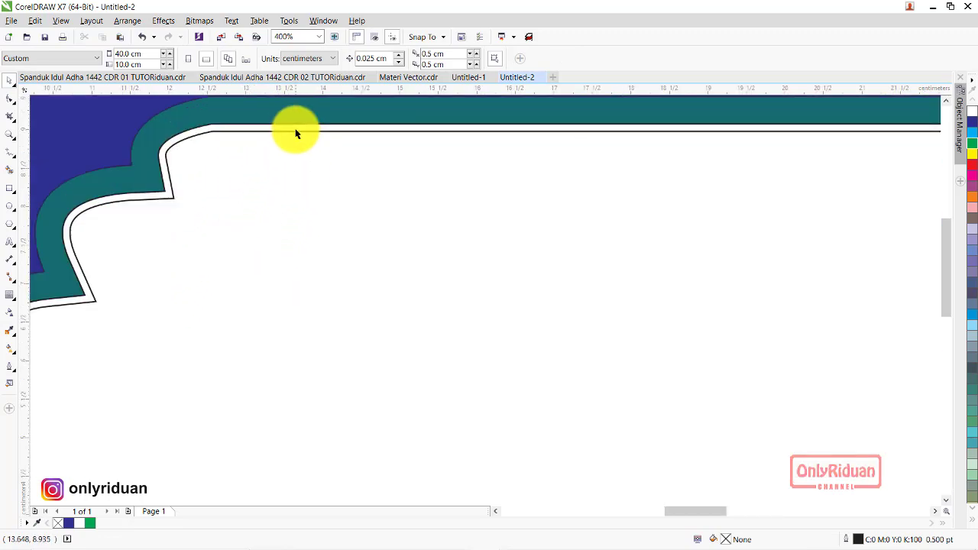
{"action": "left_click", "coordinate": [296, 134]}
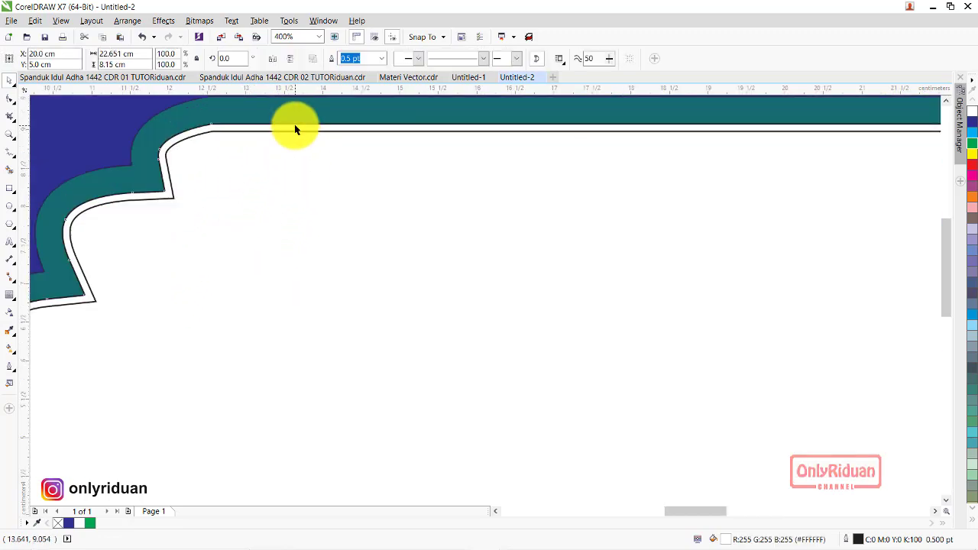
{"action": "right_click", "coordinate": [970, 198]}
Fill the inner frame with the 10% Black grey swatch from the expanded palette
{"action": "scroll", "coordinate": [688, 252], "scroll_direction": "down", "scroll_amount": 4}
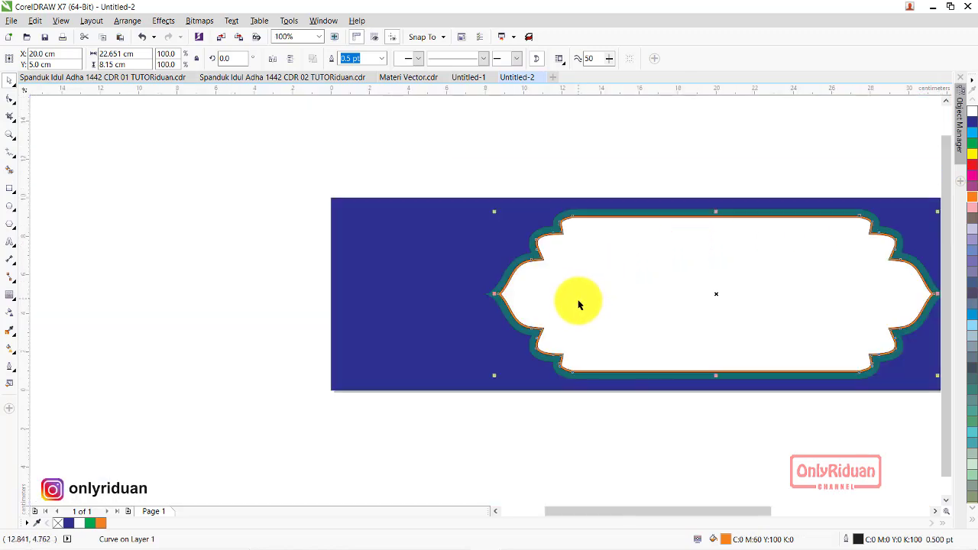
{"action": "scroll", "coordinate": [799, 359], "scroll_direction": "up", "scroll_amount": 2}
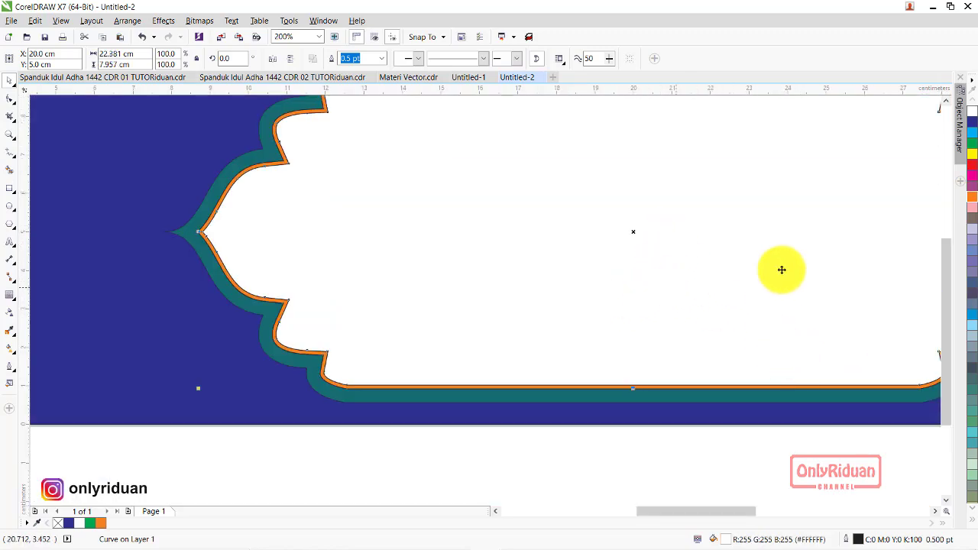
{"action": "left_click", "coordinate": [969, 517]}
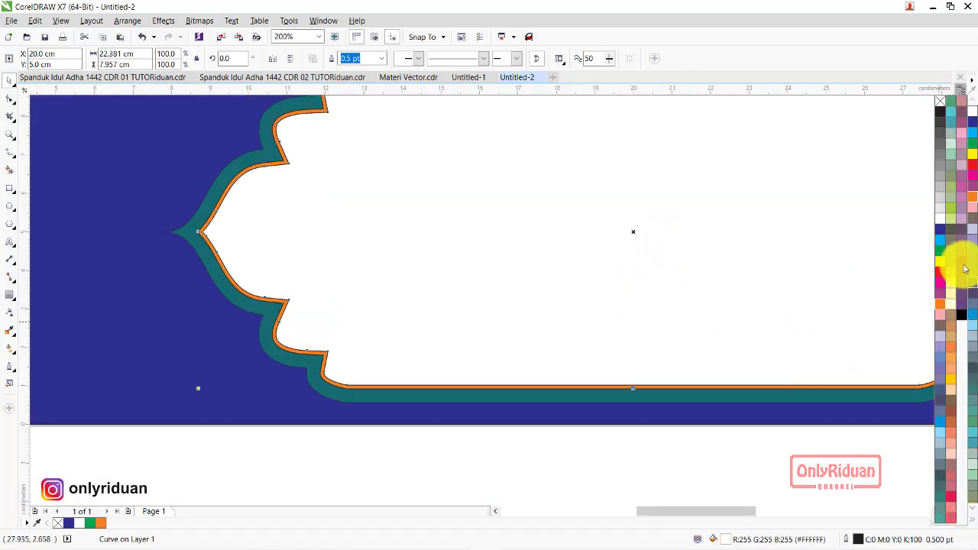
{"action": "left_click", "coordinate": [941, 220]}
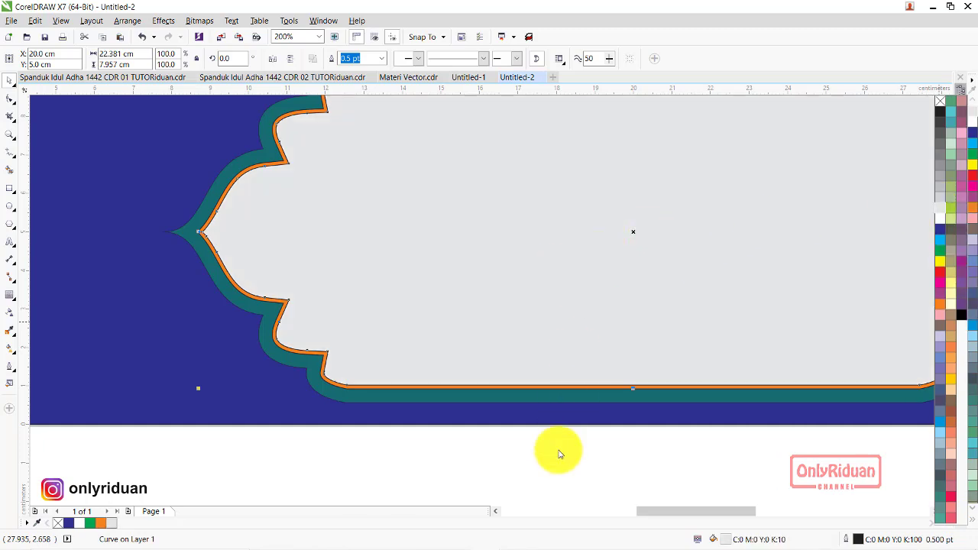
Select all three frame shapes together and check their outline width, leaving it unchanged
{"action": "scroll", "coordinate": [544, 421], "scroll_direction": "down", "scroll_amount": 2}
{"action": "scroll", "coordinate": [543, 421], "scroll_direction": "down", "scroll_amount": 2}
{"action": "scroll", "coordinate": [688, 466], "scroll_direction": "up", "scroll_amount": 2}
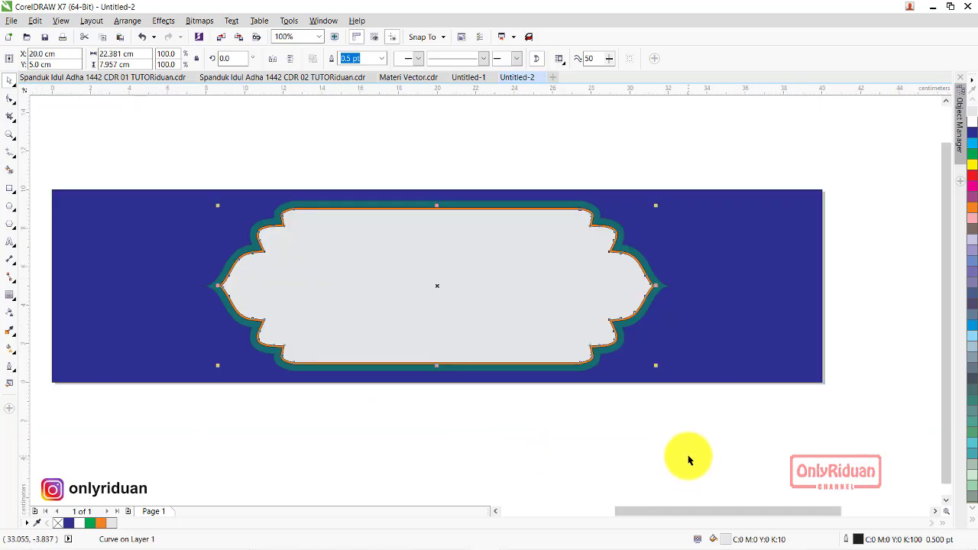
{"action": "left_click", "coordinate": [640, 444]}
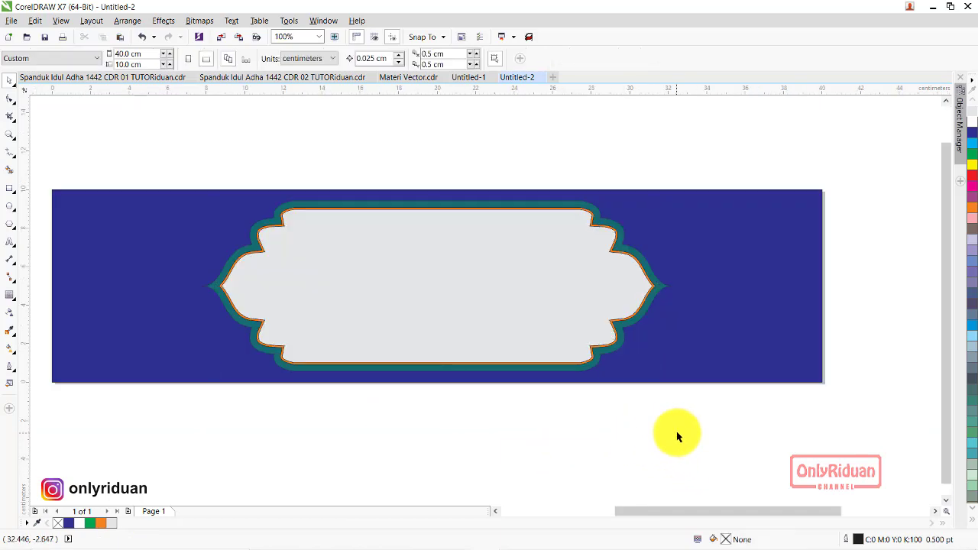
{"action": "left_click_drag", "start_coordinate": [715, 424], "coordinate": [171, 120]}
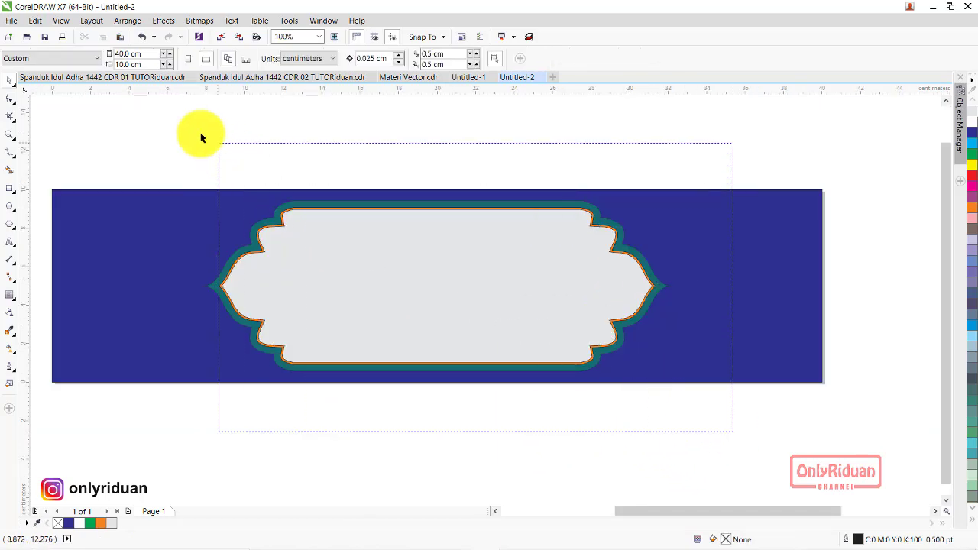
{"action": "left_click", "coordinate": [510, 58]}
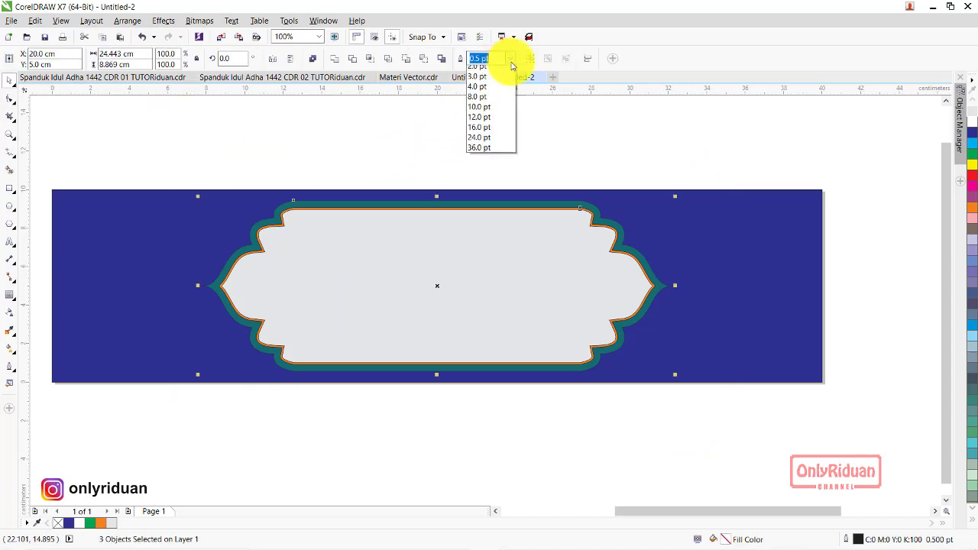
{"action": "left_click", "coordinate": [497, 74]}
{"action": "left_click", "coordinate": [443, 135]}
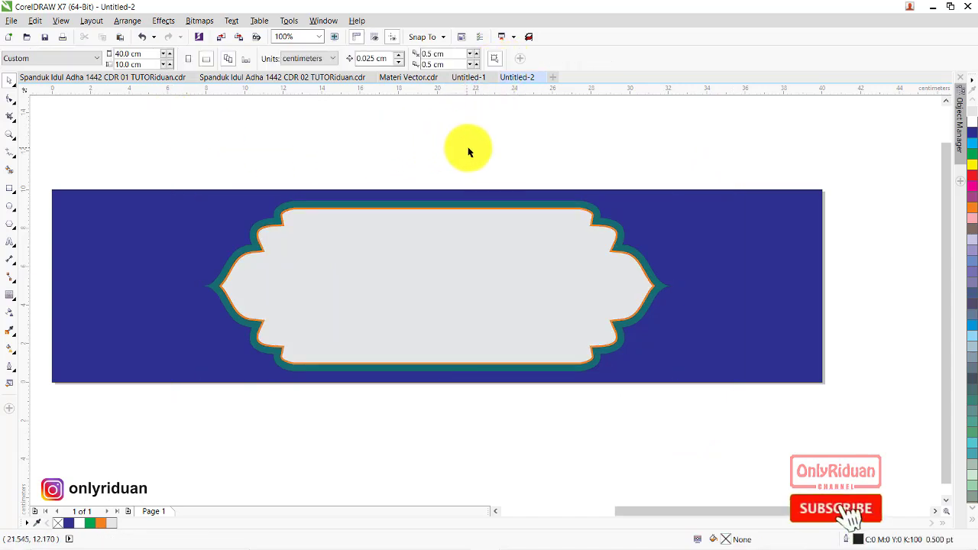
{"action": "scroll", "coordinate": [467, 146], "scroll_direction": "down", "scroll_amount": 2}
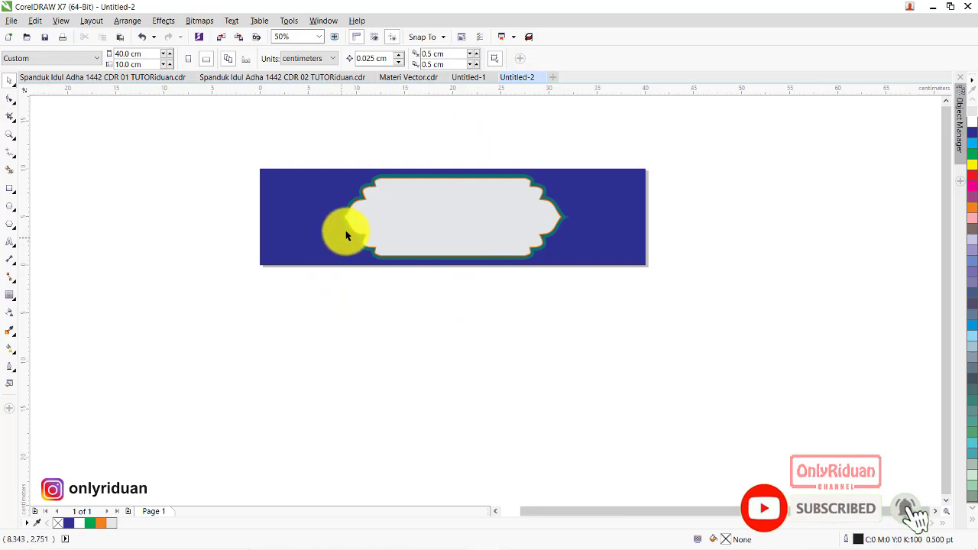
{"action": "left_click", "coordinate": [244, 78]}
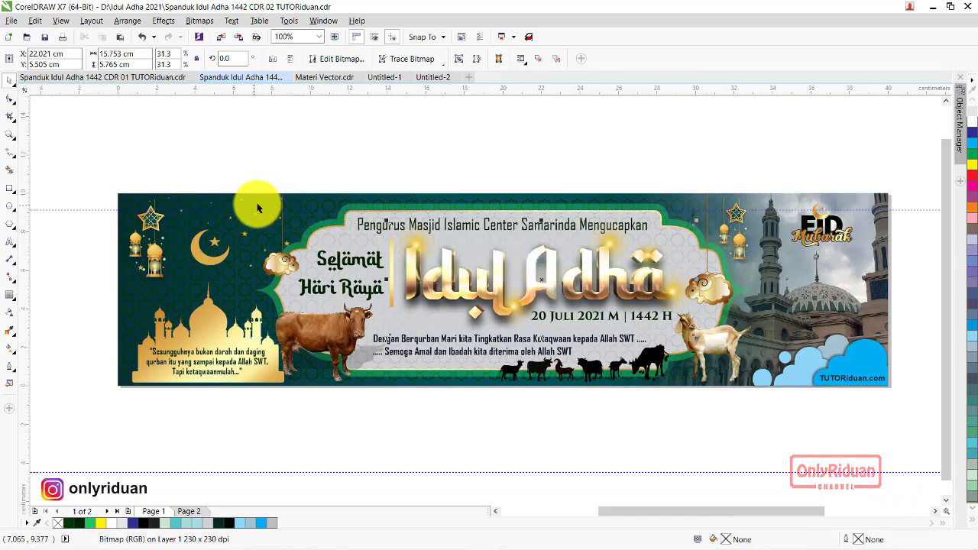
{"action": "left_click", "coordinate": [434, 78]}
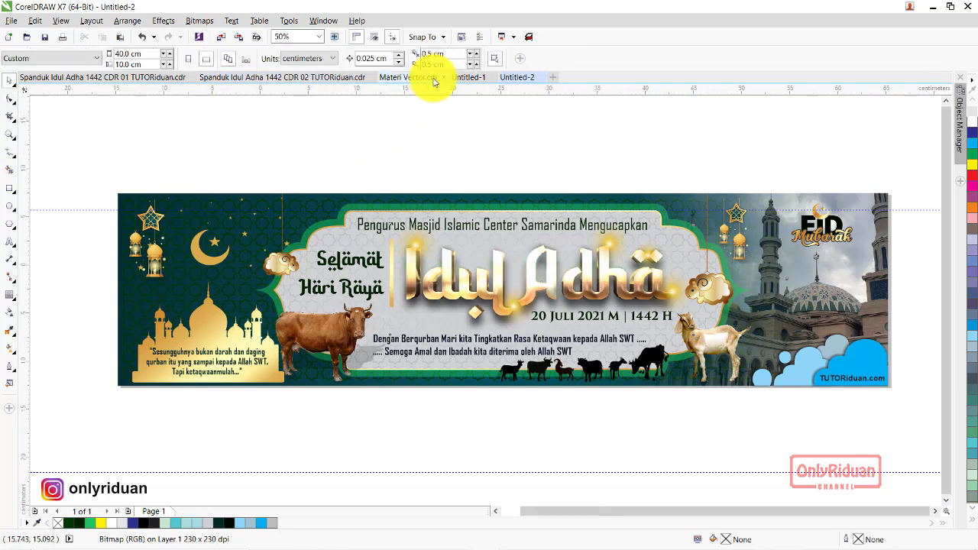
{"action": "scroll", "coordinate": [458, 140], "scroll_direction": "up", "scroll_amount": 2}
{"action": "scroll", "coordinate": [464, 137], "scroll_direction": "down", "scroll_amount": 2}
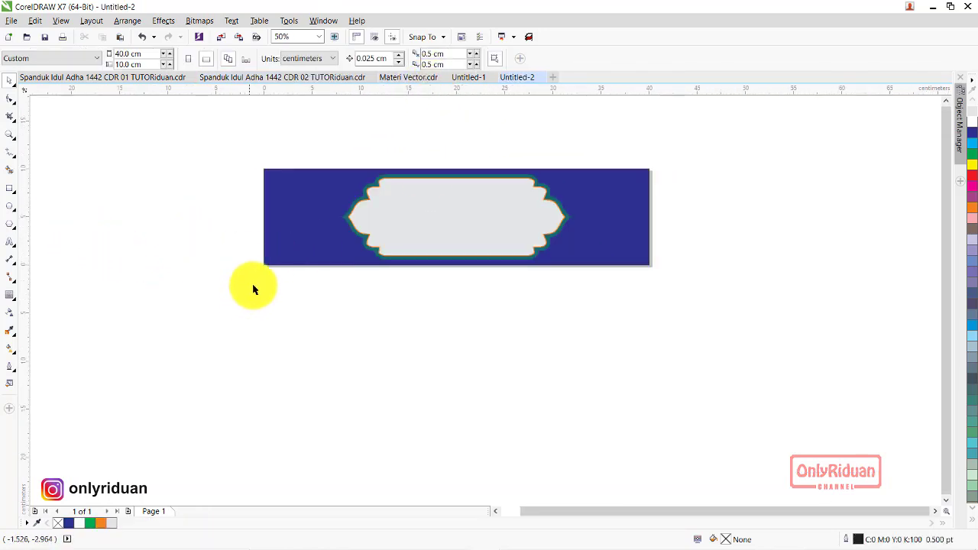
Draw a small square below the banner's bottom-left corner, plus a 45° rotated diamond copy
{"action": "scroll", "coordinate": [288, 275], "scroll_direction": "up", "scroll_amount": 1}
{"action": "scroll", "coordinate": [290, 273], "scroll_direction": "up", "scroll_amount": 1}
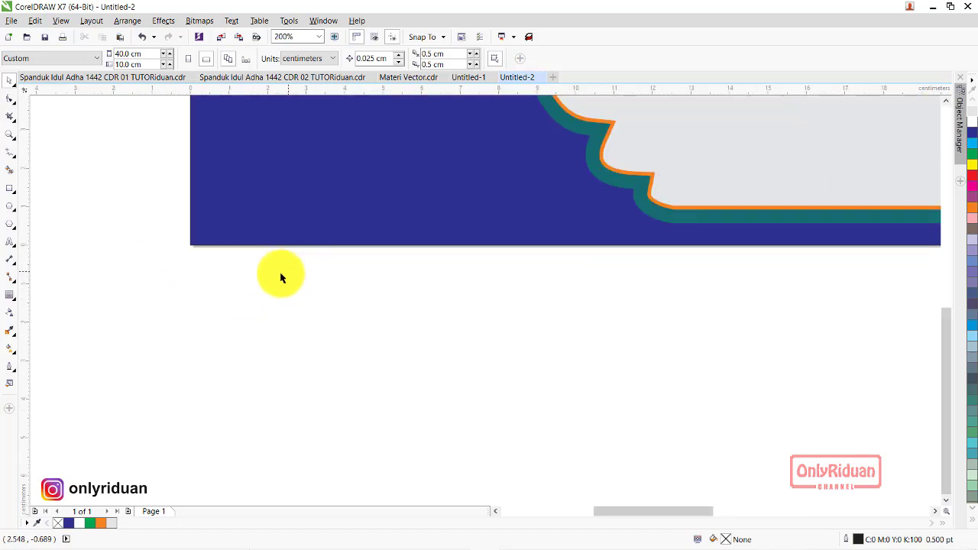
{"action": "left_click", "coordinate": [10, 188]}
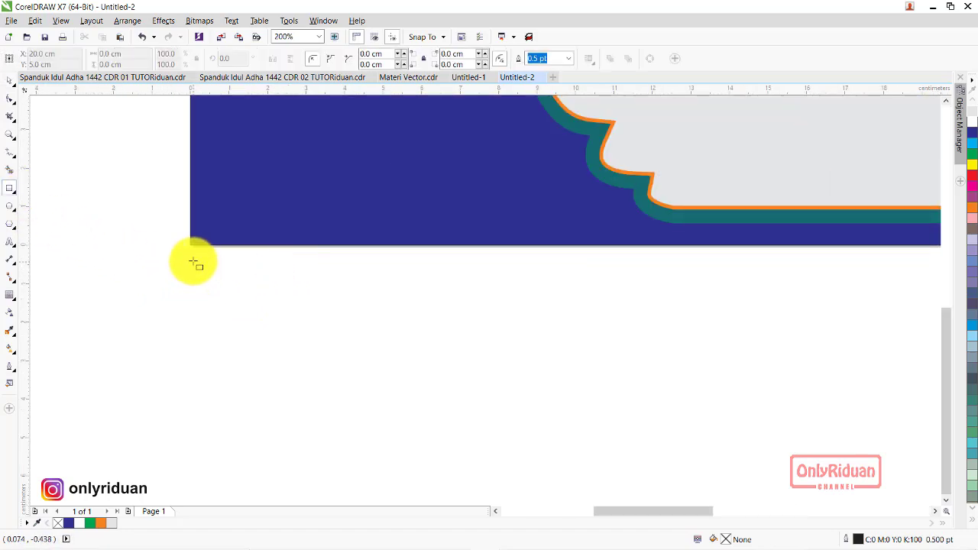
{"action": "mouse_move", "coordinate": [195, 261]}
{"action": "left_mouse_down"}
{"action": "mouse_move", "coordinate": [210, 284]}
{"action": "mouse_move", "coordinate": [240, 272]}
{"action": "left_mouse_up"}
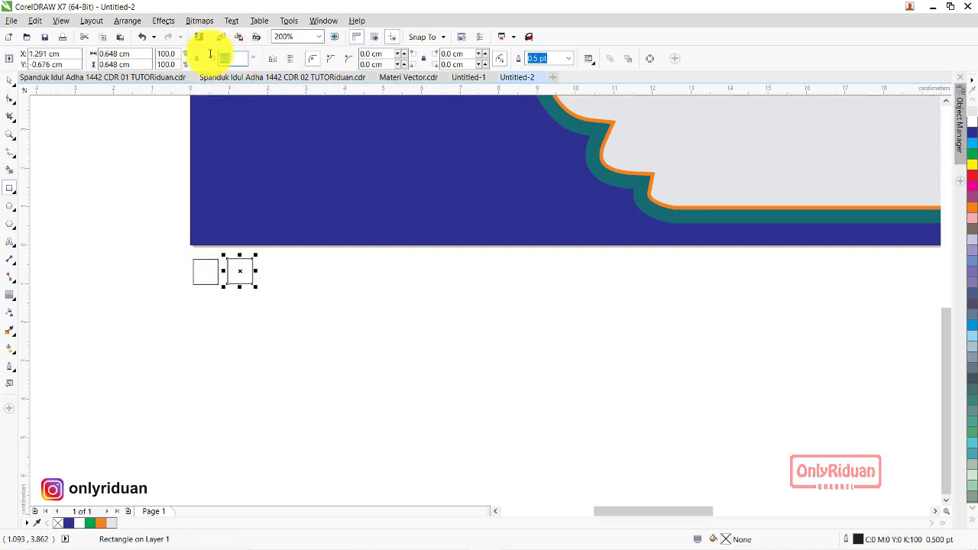
{"action": "type", "text": "45"}
{"action": "key", "text": "Return"}
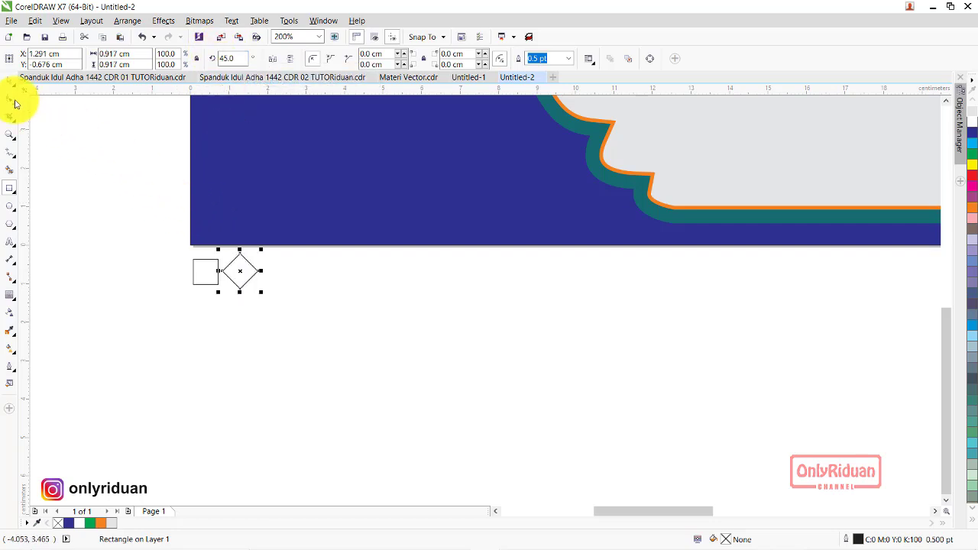
Merge the square and diamond into one eight-pointed star shape
{"action": "left_click_drag", "start_coordinate": [52, 119], "coordinate": [278, 320]}
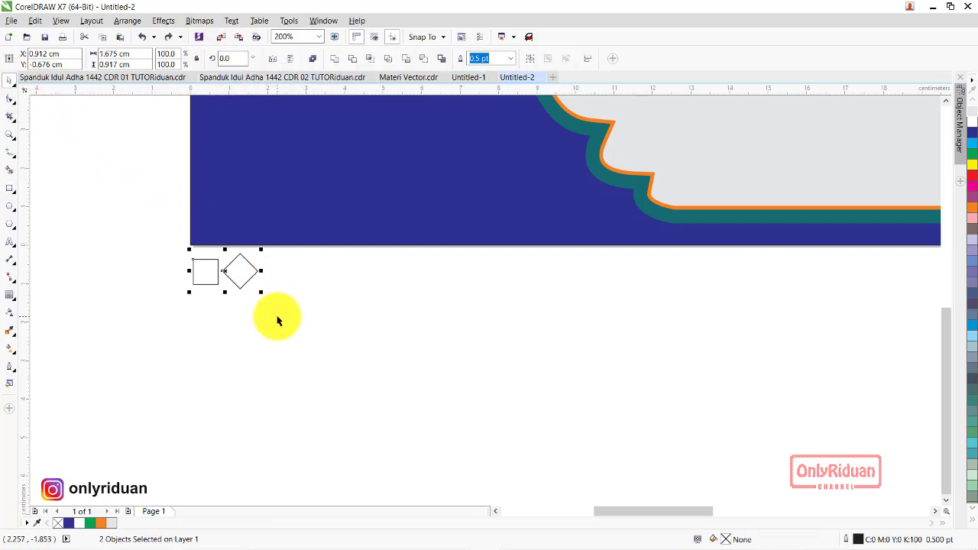
{"action": "left_click", "coordinate": [271, 325]}
{"action": "left_click_drag", "start_coordinate": [267, 324], "coordinate": [160, 234]}
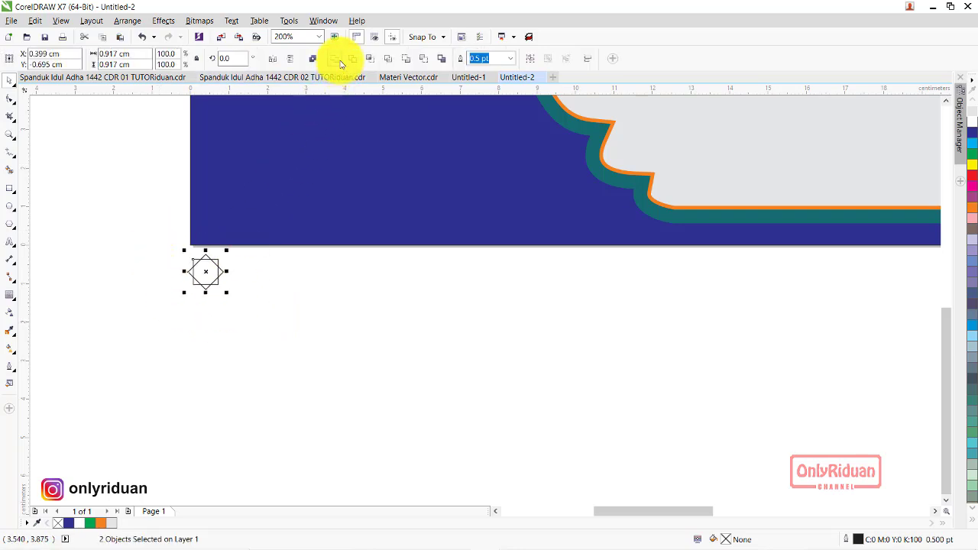
{"action": "left_click", "coordinate": [335, 59]}
Set the star's outline width to 1.0 pt
{"action": "scroll", "coordinate": [192, 258], "scroll_direction": "up", "scroll_amount": 2}
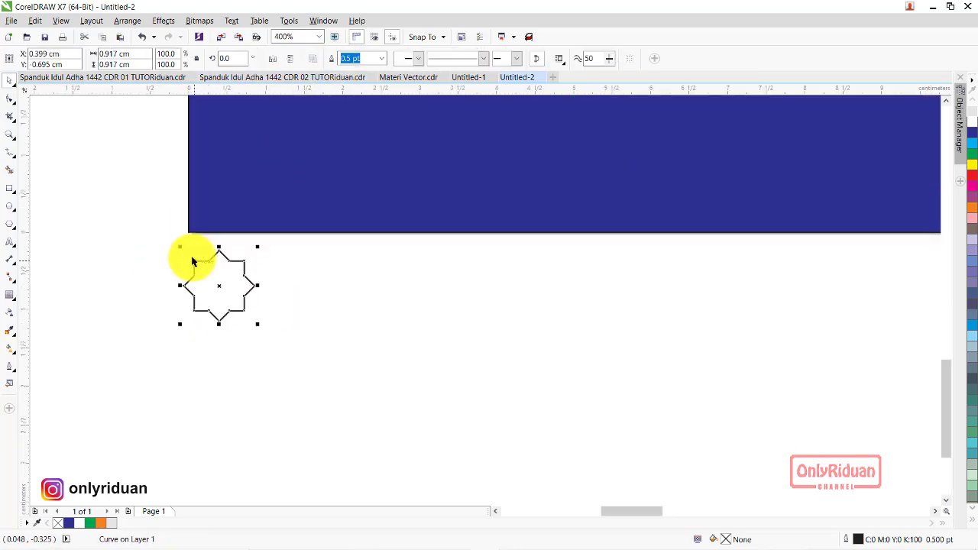
{"action": "left_click", "coordinate": [381, 59]}
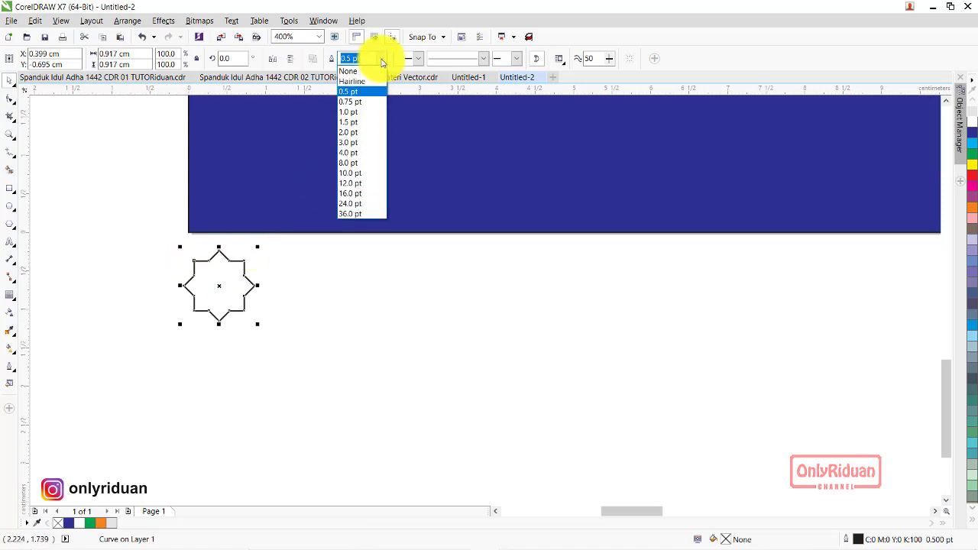
{"action": "left_click", "coordinate": [367, 101]}
{"action": "left_click", "coordinate": [387, 60]}
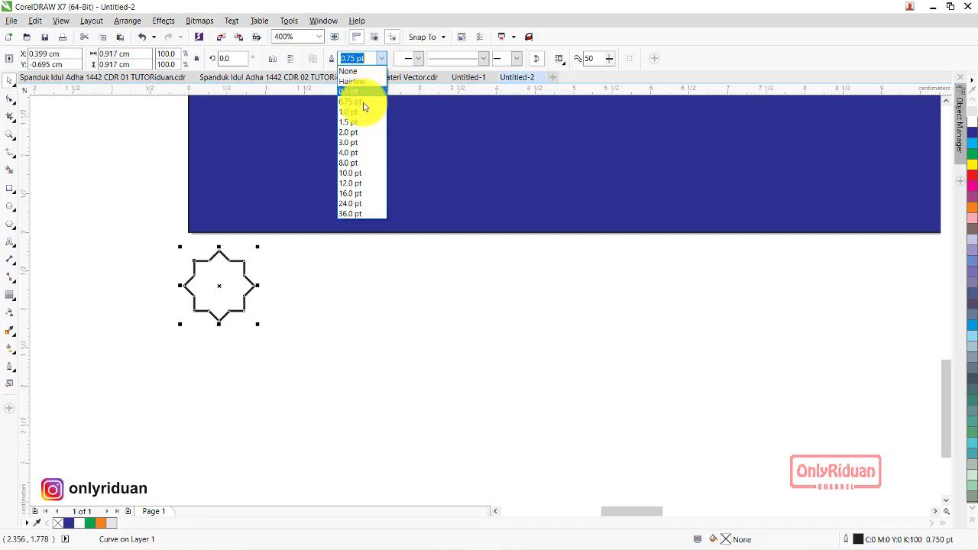
{"action": "left_click", "coordinate": [360, 114]}
Shrink the star to about 0.8 cm and move it to the banner's bottom-left corner
{"action": "scroll", "coordinate": [289, 253], "scroll_direction": "down", "scroll_amount": 1}
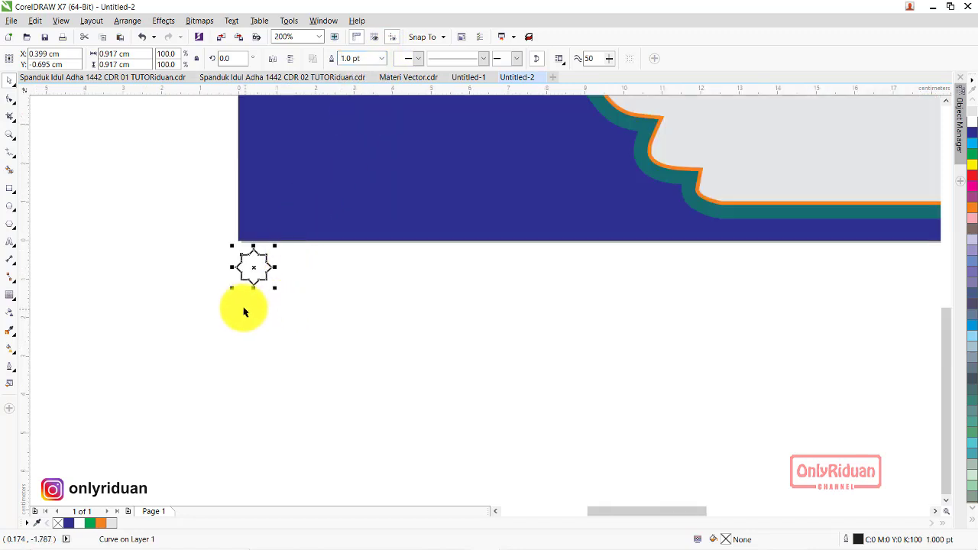
{"action": "left_click_drag", "start_coordinate": [233, 287], "coordinate": [236, 293]}
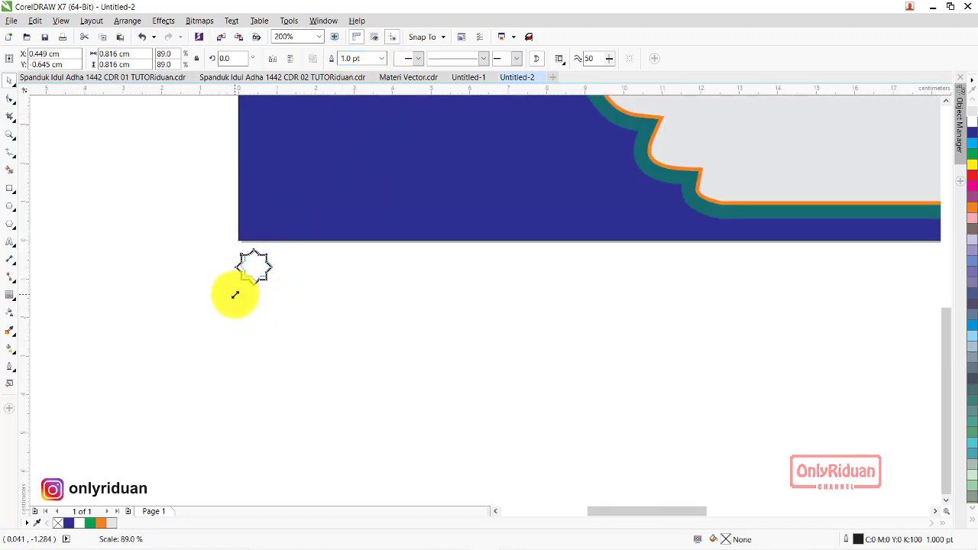
{"action": "scroll", "coordinate": [252, 271], "scroll_direction": "down", "scroll_amount": 1}
{"action": "scroll", "coordinate": [257, 271], "scroll_direction": "up", "scroll_amount": 1}
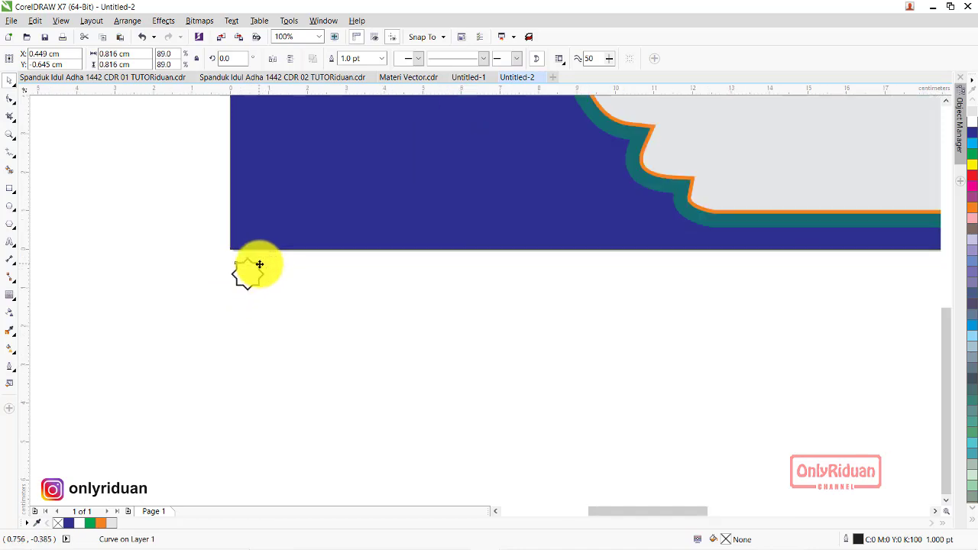
{"action": "left_click_drag", "start_coordinate": [247, 273], "coordinate": [286, 281]}
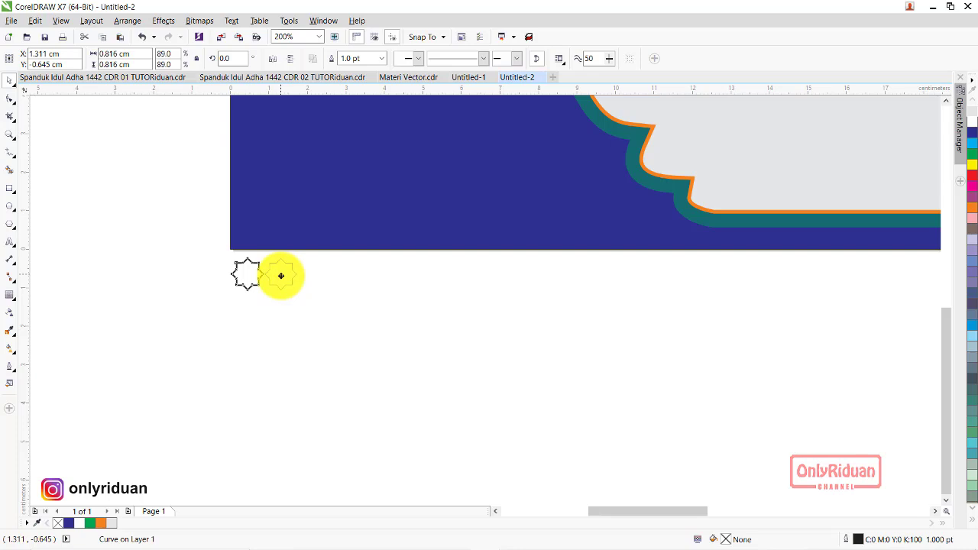
Duplicate the star with Ctrl+D into a 47-star row about 39.9 cm wide, then select the row
{"action": "scroll", "coordinate": [281, 275], "scroll_direction": "down", "scroll_amount": 1}
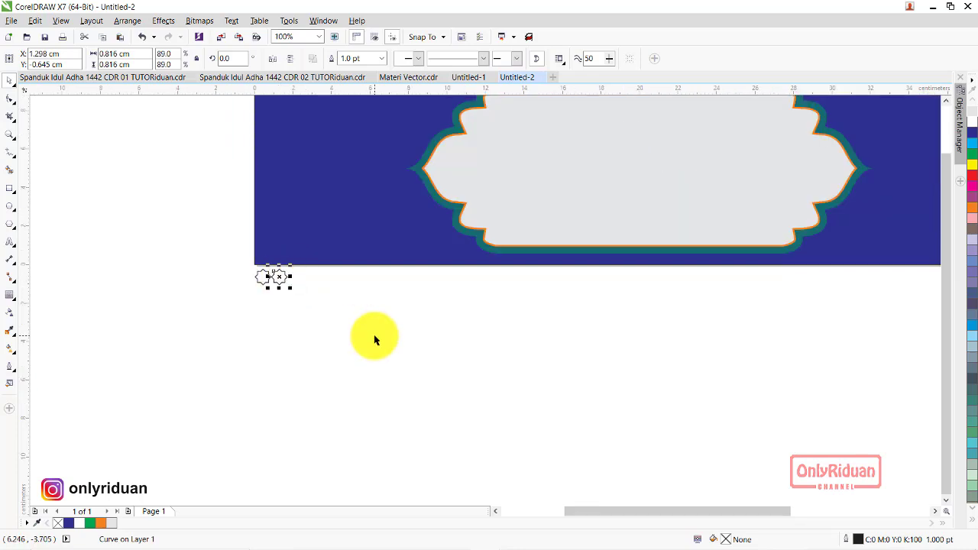
{"action": "scroll", "coordinate": [374, 336], "scroll_direction": "down", "scroll_amount": 1}
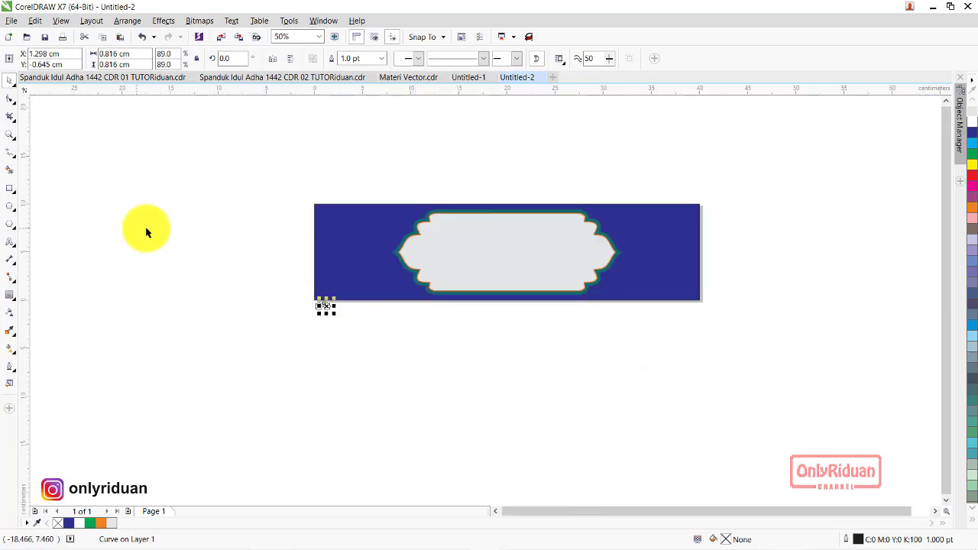
{"action": "key", "text": "ctrl+d"}
{"action": "key", "text": "ctrl+d"}
{"action": "key", "text": "ctrl+d"}
{"action": "key", "text": "ctrl+d"}
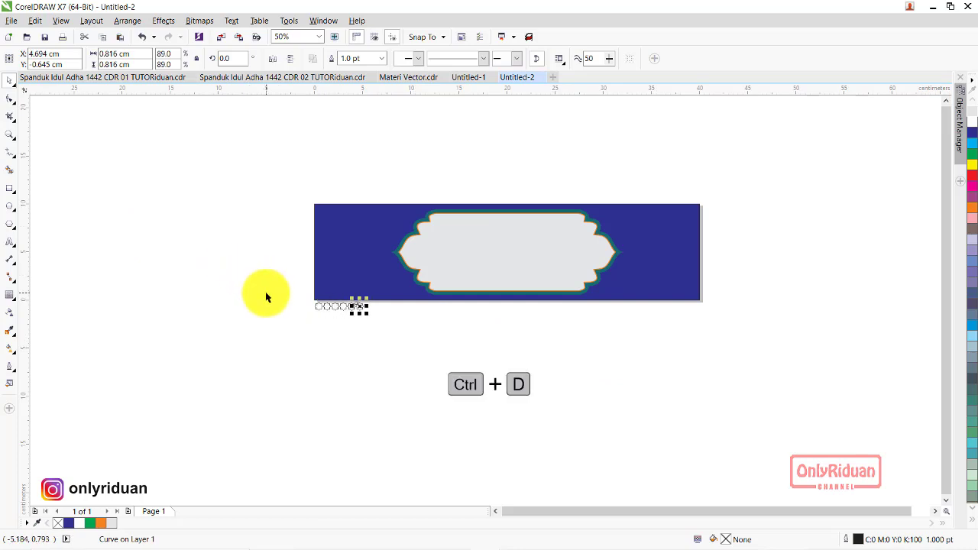
{"action": "key", "text": "ctrl+d"}
{"action": "key", "text": "ctrl+d"}
{"action": "key", "text": "ctrl+d"}
{"action": "key", "text": "ctrl+d"}
{"action": "key", "text": "ctrl+d"}
{"action": "key", "text": "ctrl+d"}
{"action": "key", "text": "ctrl+d"}
{"action": "key", "text": "ctrl+d"}
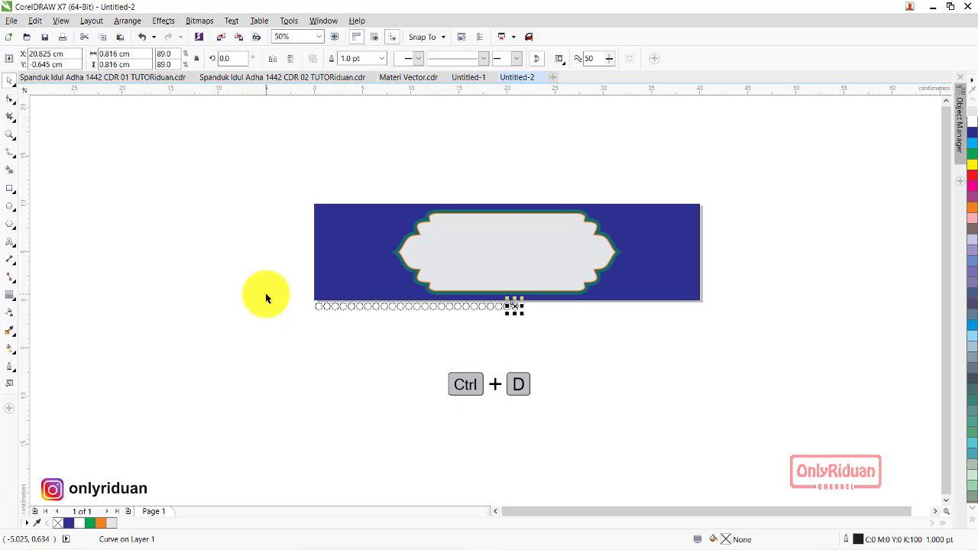
{"action": "key", "text": "ctrl+d"}
{"action": "key", "text": "ctrl+d"}
{"action": "key", "text": "ctrl+d"}
{"action": "key", "text": "ctrl+d"}
{"action": "key", "text": "ctrl+d"}
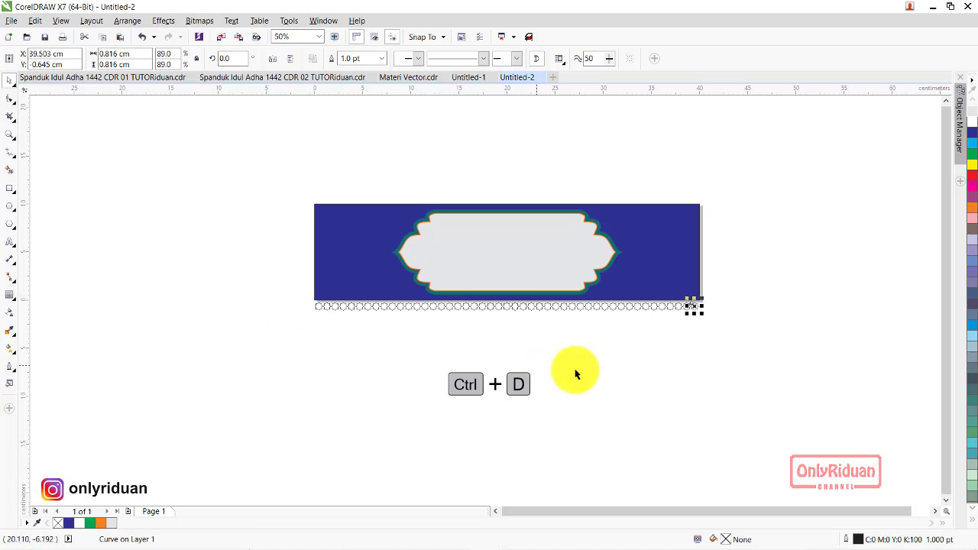
{"action": "left_click", "coordinate": [726, 339]}
{"action": "mouse_move", "coordinate": [742, 341]}
{"action": "left_mouse_down"}
{"action": "mouse_move", "coordinate": [313, 316]}
{"action": "mouse_move", "coordinate": [306, 297]}
{"action": "left_mouse_up"}
Copy the star row just beneath the first so the stars interlock
{"action": "scroll", "coordinate": [510, 324], "scroll_direction": "up", "scroll_amount": 1}
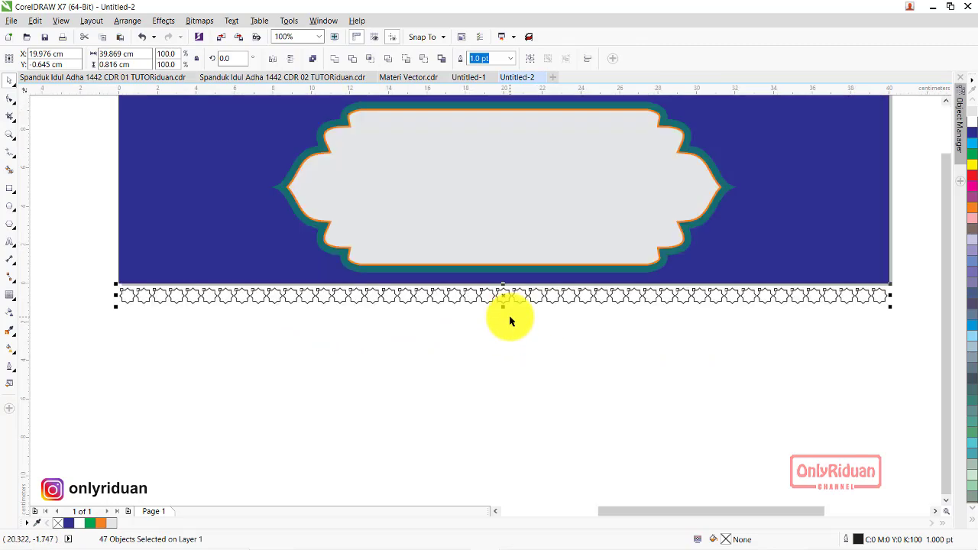
{"action": "scroll", "coordinate": [504, 305], "scroll_direction": "up", "scroll_amount": 1}
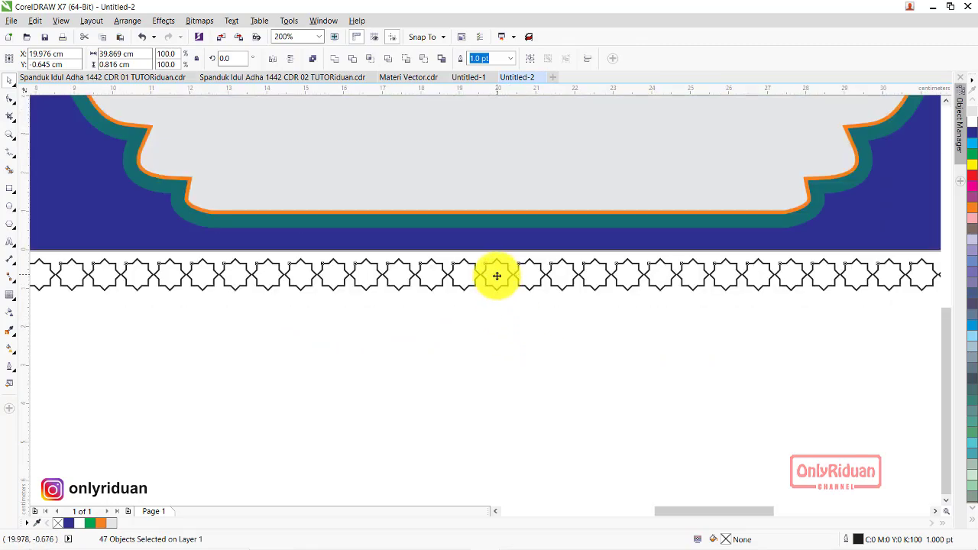
{"action": "left_click_drag", "start_coordinate": [499, 282], "coordinate": [498, 309]}
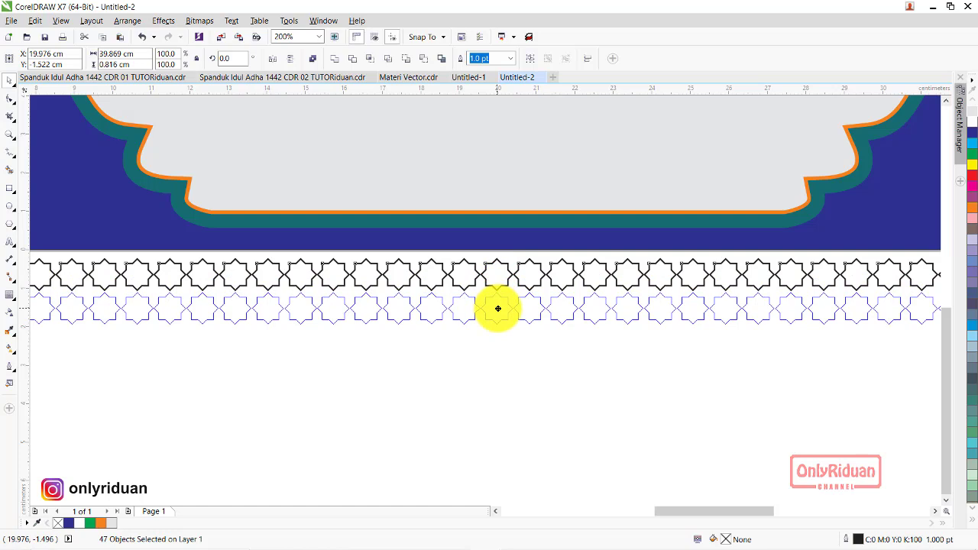
{"action": "left_click_drag", "start_coordinate": [498, 309], "coordinate": [498, 307]}
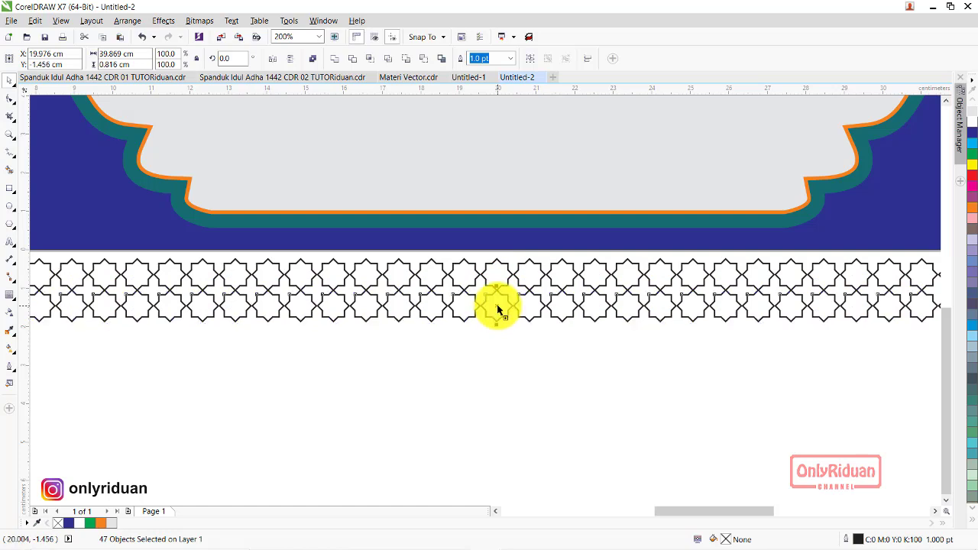
Stack further rows with Ctrl+D into a 10-row grid and select all 470 stars
{"action": "scroll", "coordinate": [497, 340], "scroll_direction": "down", "scroll_amount": 1}
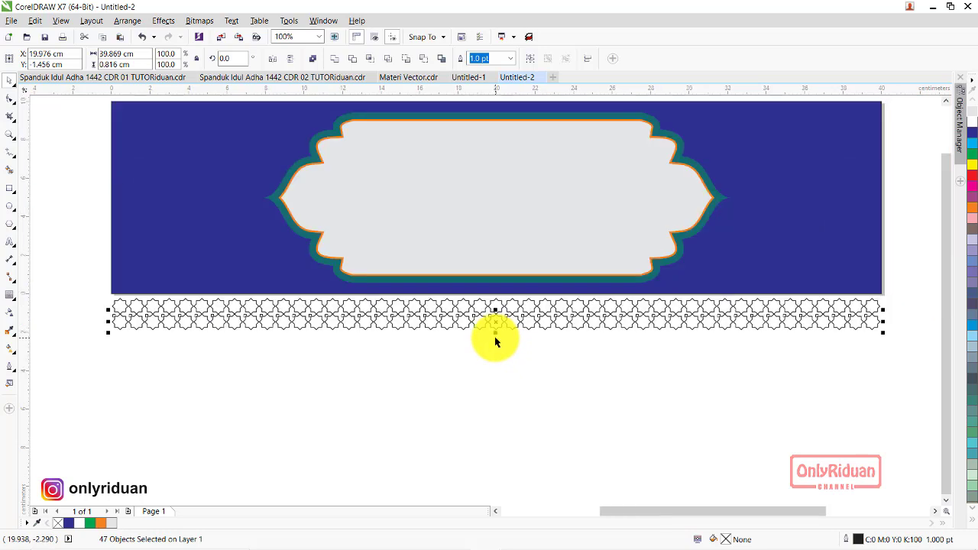
{"action": "scroll", "coordinate": [509, 382], "scroll_direction": "down", "scroll_amount": 1}
{"action": "key", "text": "ctrl+d"}
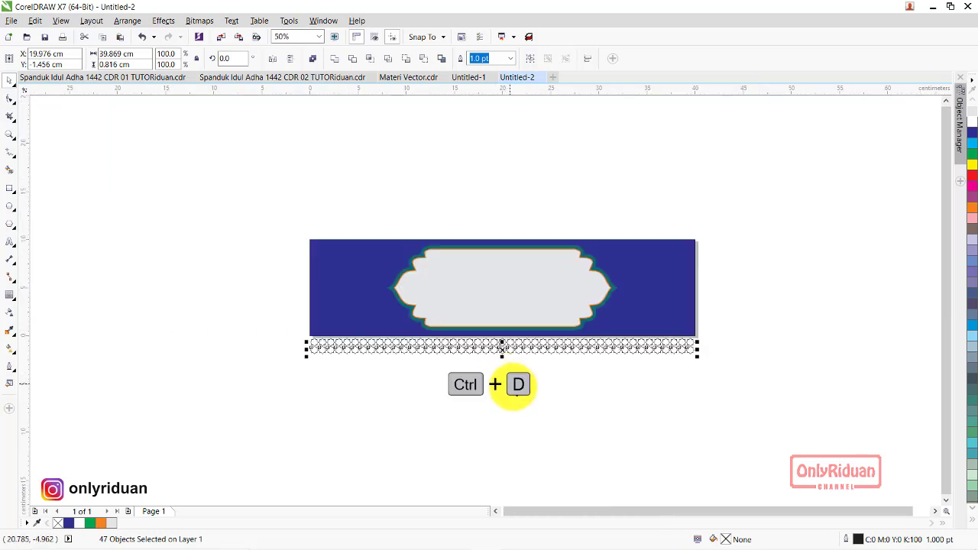
{"action": "key", "text": "ctrl+d"}
{"action": "key", "text": "ctrl+d"}
{"action": "key", "text": "ctrl+d"}
{"action": "key", "text": "ctrl+d"}
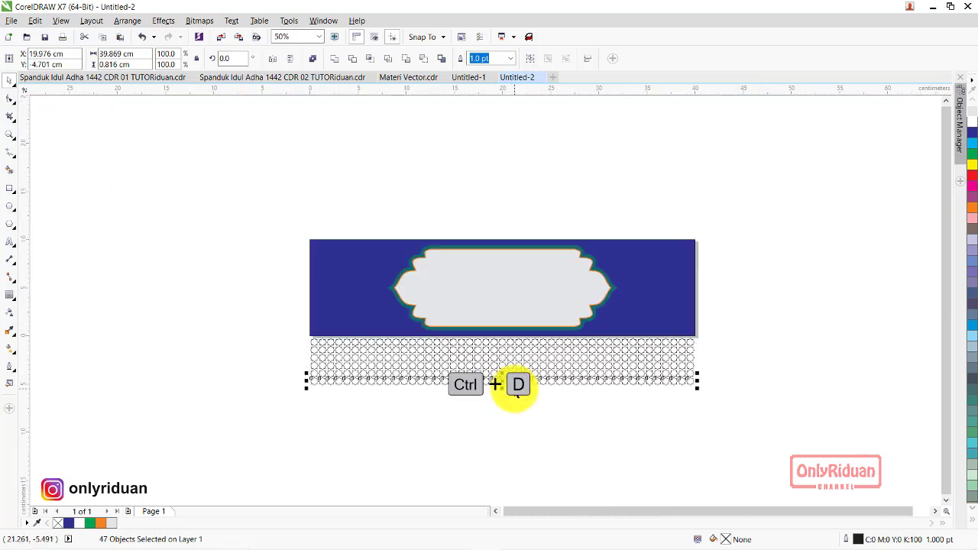
{"action": "key", "text": "ctrl+d"}
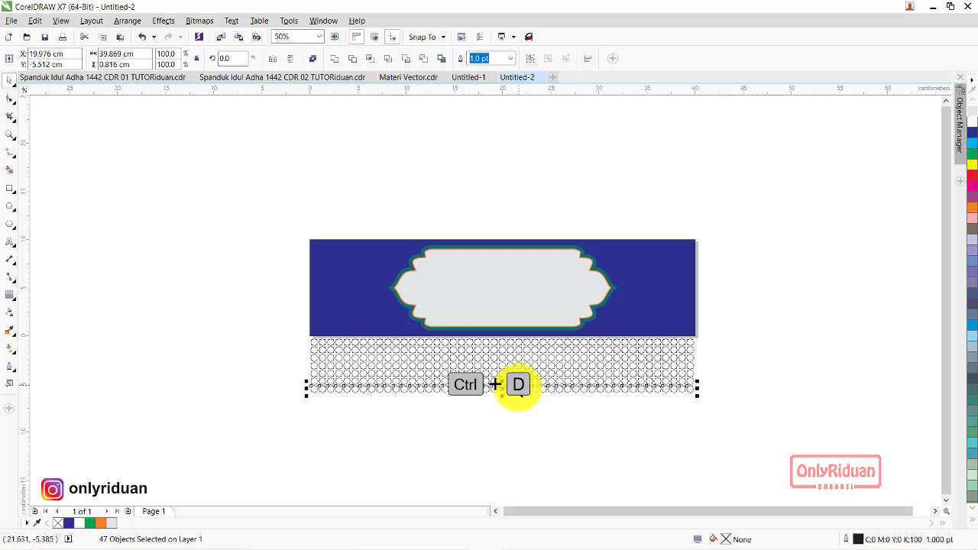
{"action": "key", "text": "ctrl+d"}
{"action": "key", "text": "ctrl+d"}
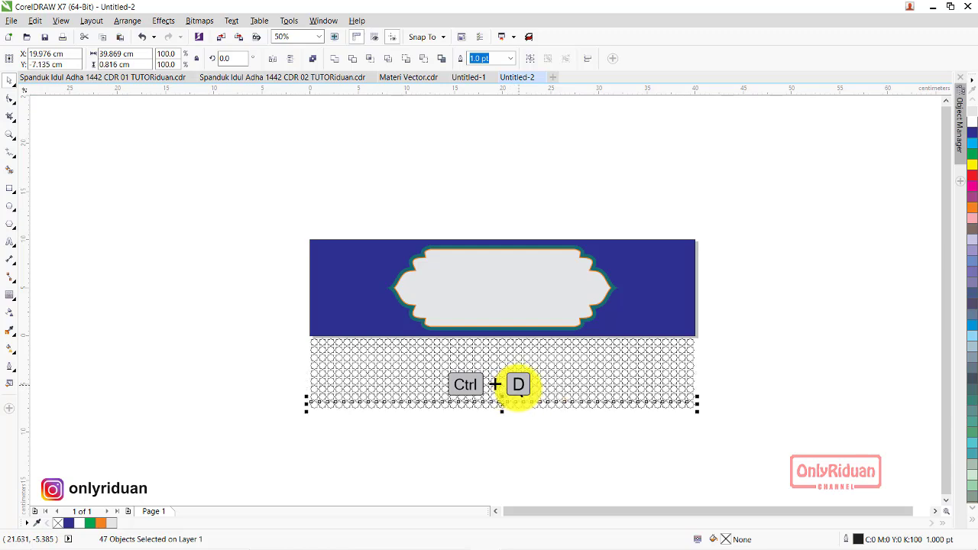
{"action": "key", "text": "ctrl+d"}
{"action": "left_click", "coordinate": [745, 446]}
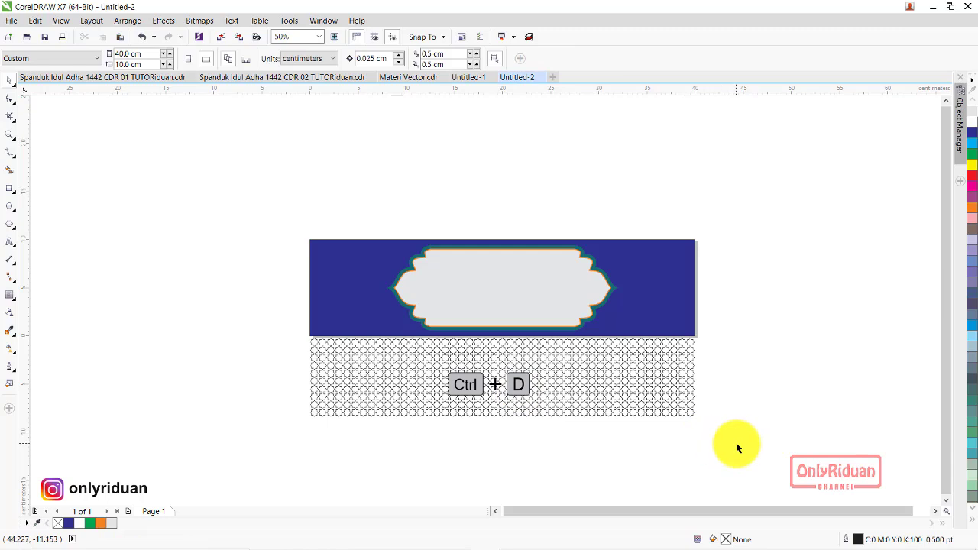
{"action": "left_click_drag", "start_coordinate": [741, 437], "coordinate": [301, 337]}
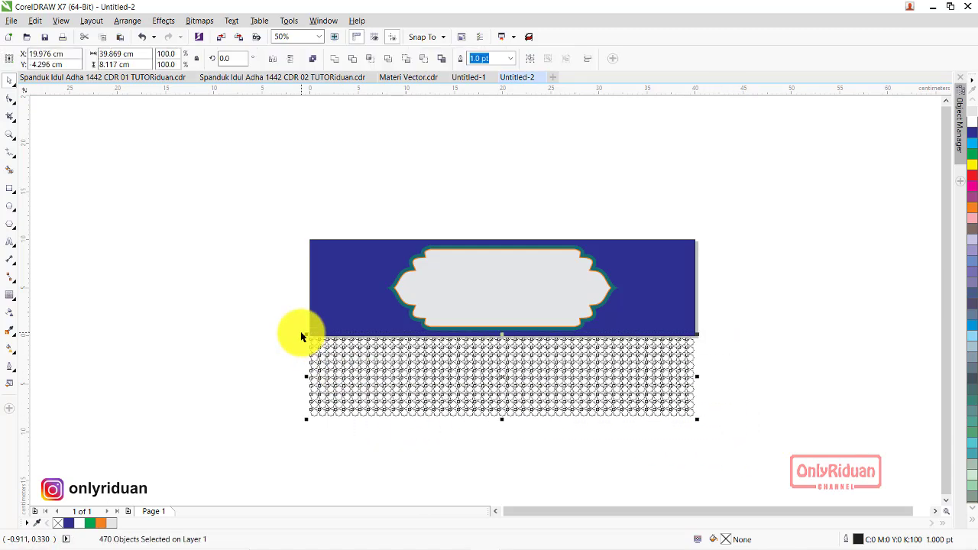
Combine the stars into one curve, shift it slightly, and color its outlines green
{"action": "left_click", "coordinate": [313, 61]}
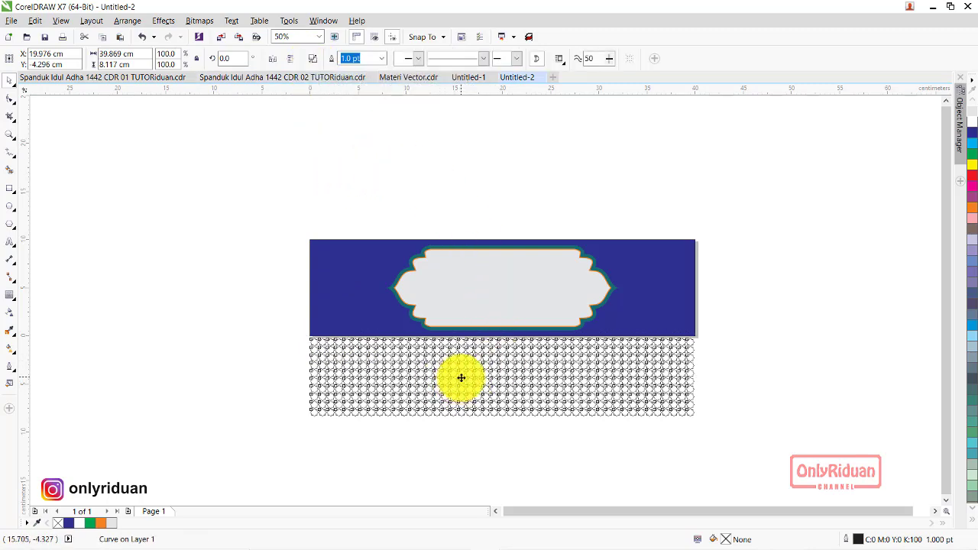
{"action": "left_click_drag", "start_coordinate": [461, 378], "coordinate": [455, 400]}
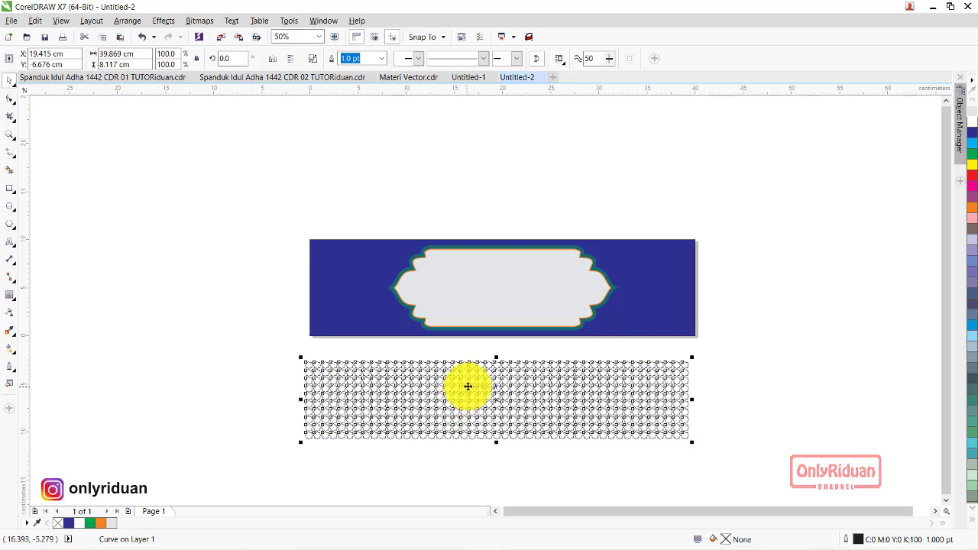
{"action": "left_click", "coordinate": [255, 334]}
{"action": "left_click", "coordinate": [434, 400]}
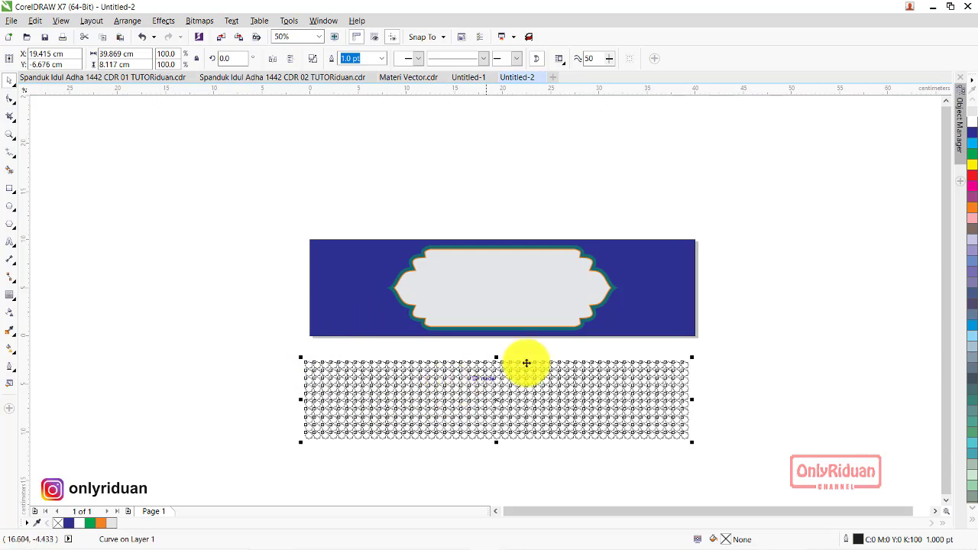
{"action": "right_click", "coordinate": [974, 154]}
{"action": "left_click", "coordinate": [802, 314]}
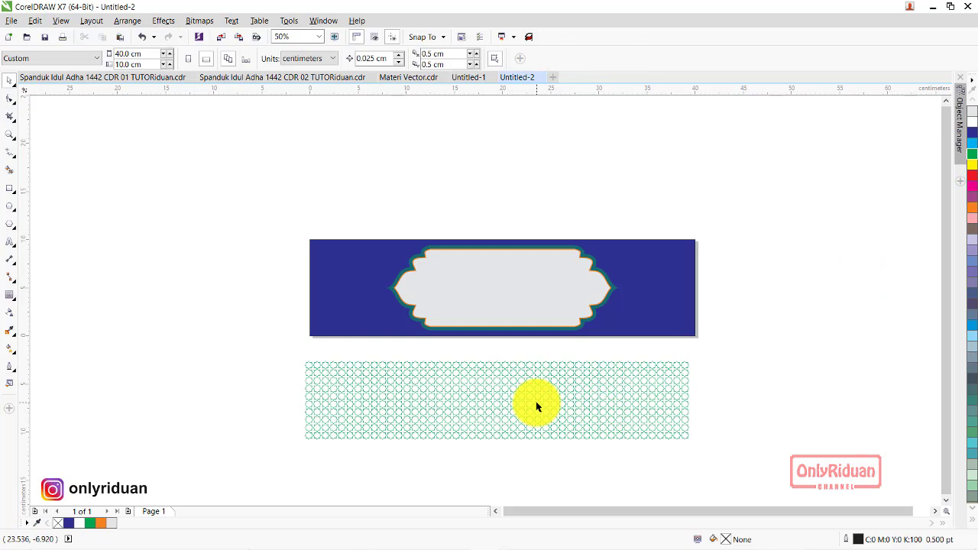
PowerClip the green star pattern inside the blue 40 × 10 cm banner rectangle
{"action": "left_click_drag", "start_coordinate": [737, 457], "coordinate": [275, 349]}
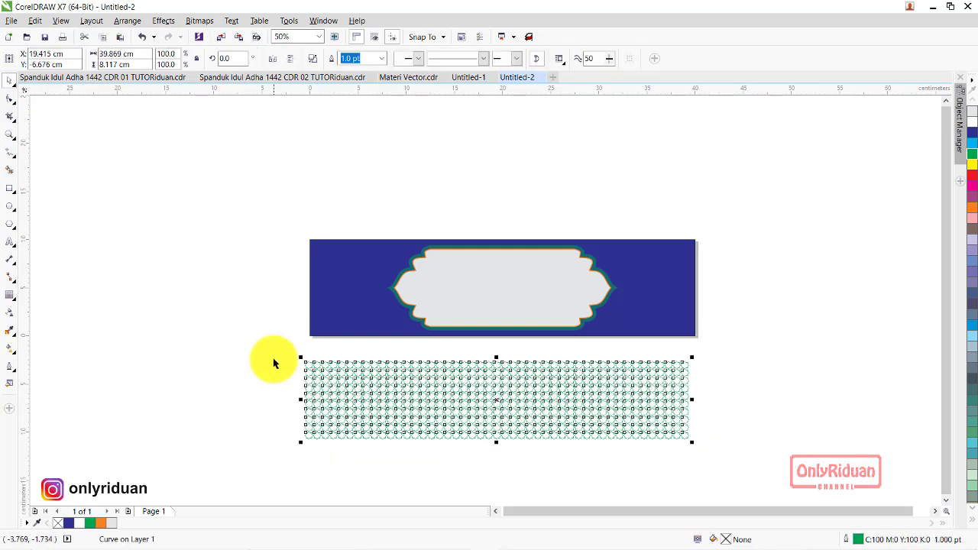
{"action": "right_click", "coordinate": [416, 399]}
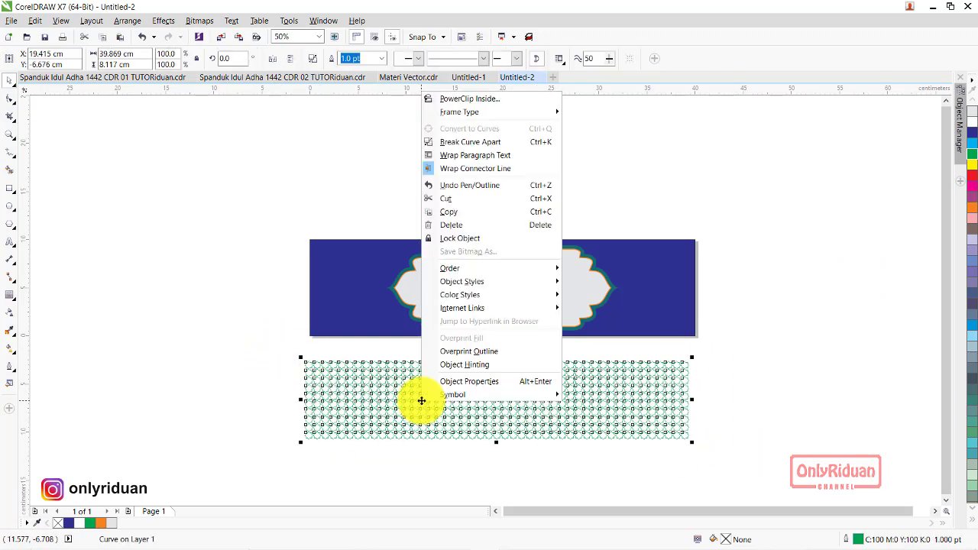
{"action": "left_click", "coordinate": [451, 98]}
{"action": "left_click", "coordinate": [350, 262]}
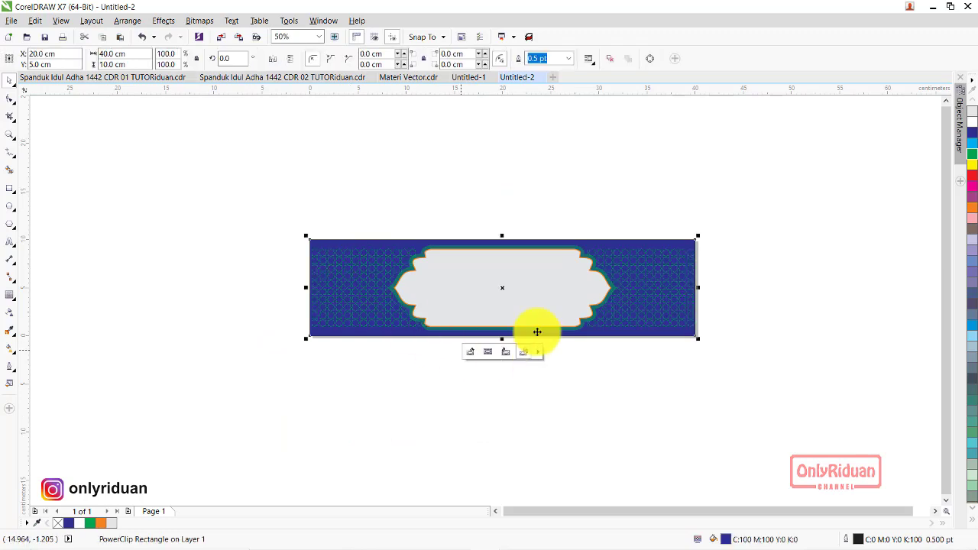
Bring up the banner's context menu for editing its PowerClip contents
{"action": "scroll", "coordinate": [619, 264], "scroll_direction": "up", "scroll_amount": 1}
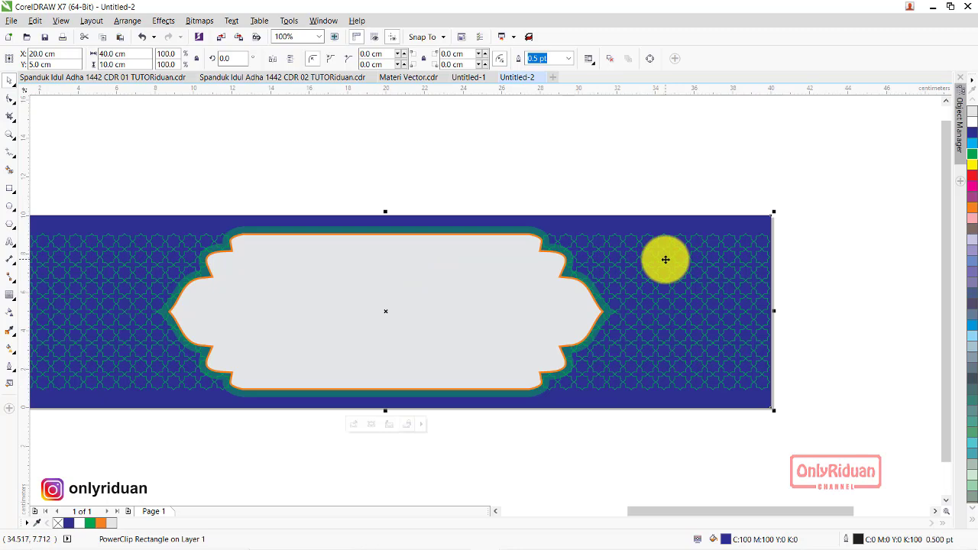
{"action": "scroll", "coordinate": [666, 260], "scroll_direction": "down", "scroll_amount": 1}
{"action": "scroll", "coordinate": [665, 260], "scroll_direction": "up", "scroll_amount": 1}
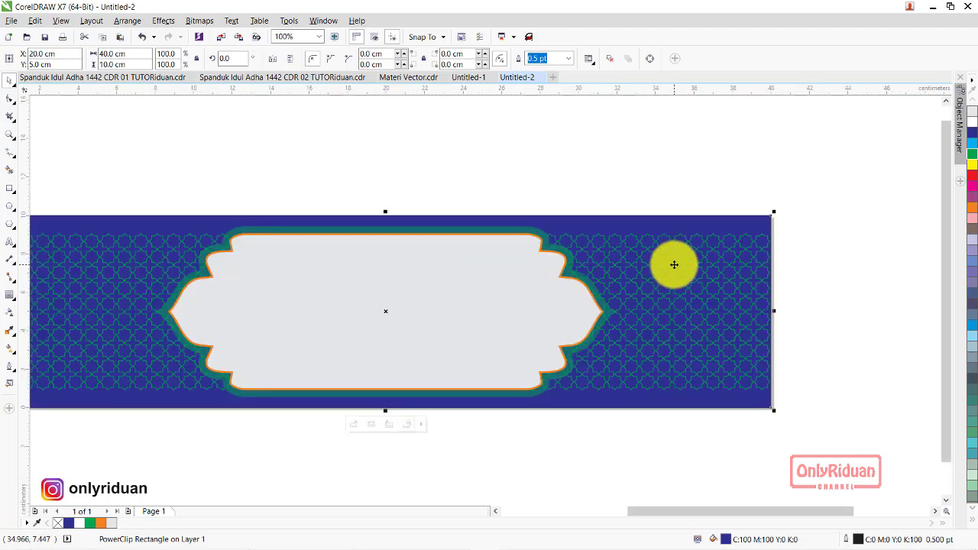
{"action": "right_click", "coordinate": [674, 264]}
Enter Edit PowerClip and select the green star pattern inside the banner
{"action": "left_click", "coordinate": [713, 236]}
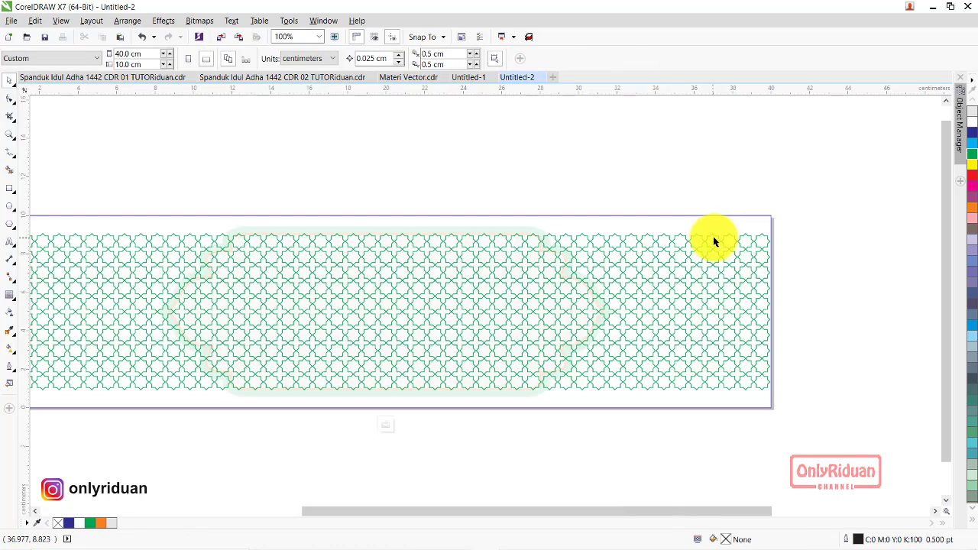
{"action": "scroll", "coordinate": [751, 282], "scroll_direction": "down", "scroll_amount": 1}
{"action": "left_click", "coordinate": [680, 300]}
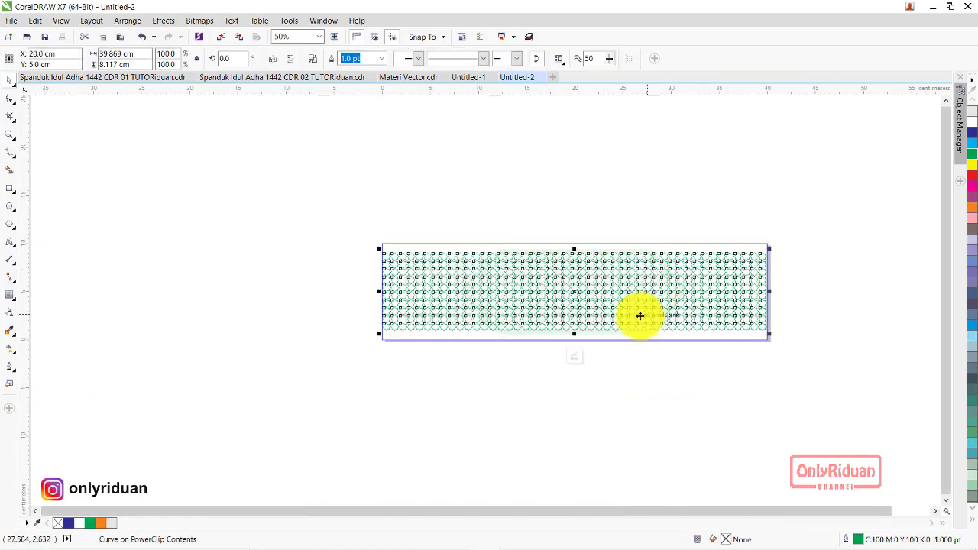
{"action": "scroll", "coordinate": [628, 327], "scroll_direction": "up", "scroll_amount": 1}
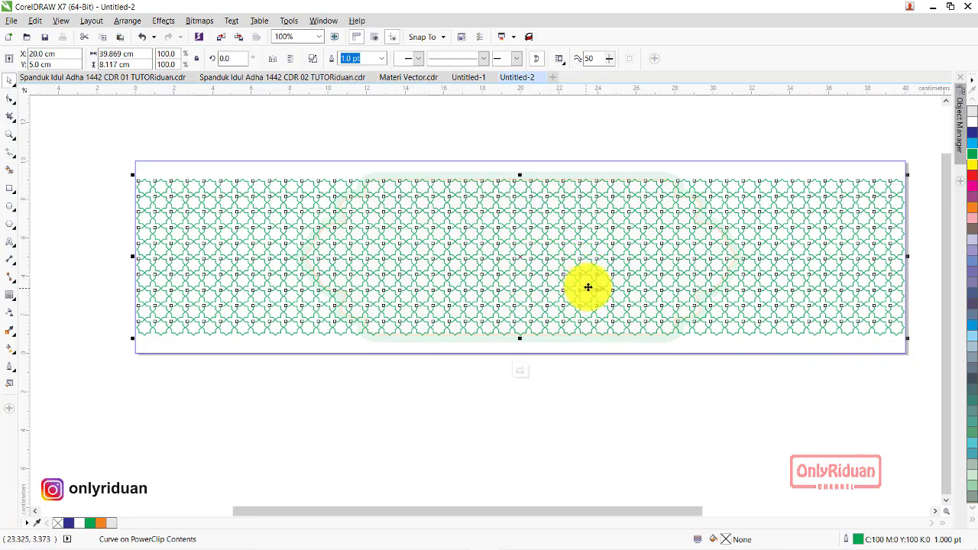
Add a copy of the pattern below, group both, and move the group up to cover the banner
{"action": "left_click_drag", "start_coordinate": [519, 257], "coordinate": [515, 414]}
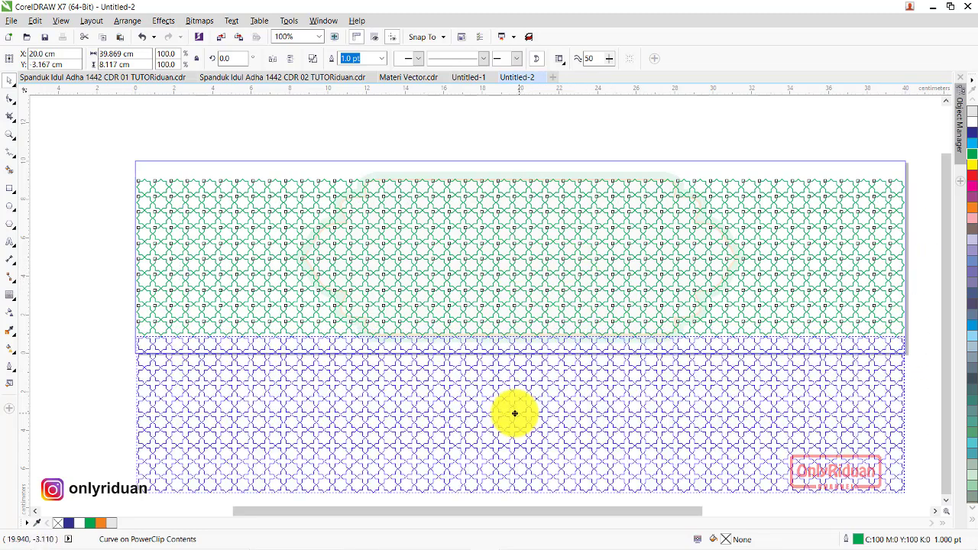
{"action": "scroll", "coordinate": [516, 391], "scroll_direction": "down", "scroll_amount": 1}
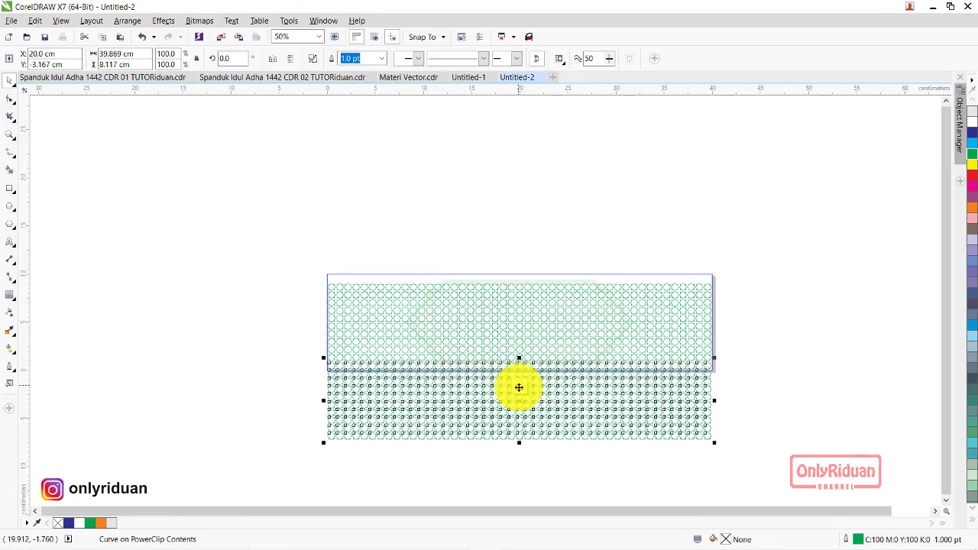
{"action": "left_click", "coordinate": [509, 325], "text": "shift"}
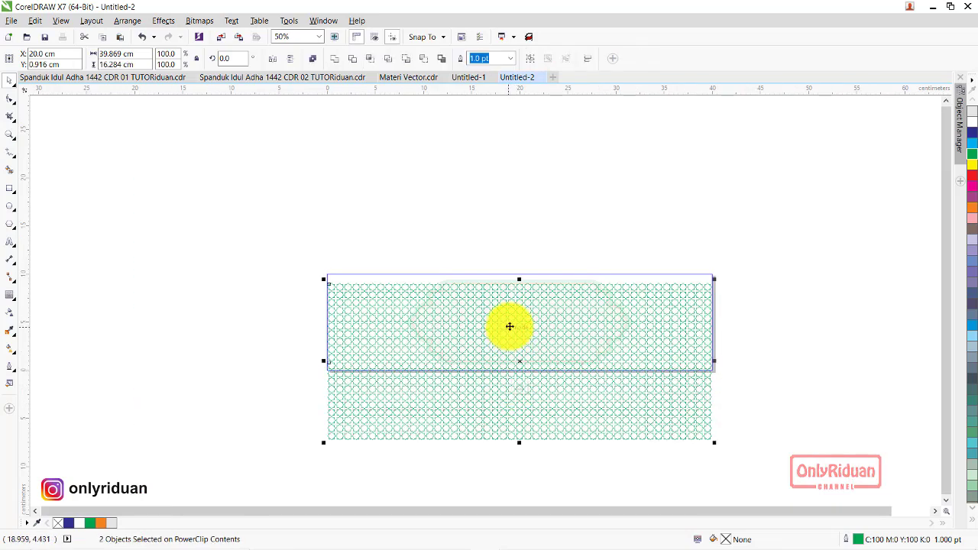
{"action": "left_click", "coordinate": [531, 59]}
{"action": "left_click_drag", "start_coordinate": [540, 346], "coordinate": [543, 307]}
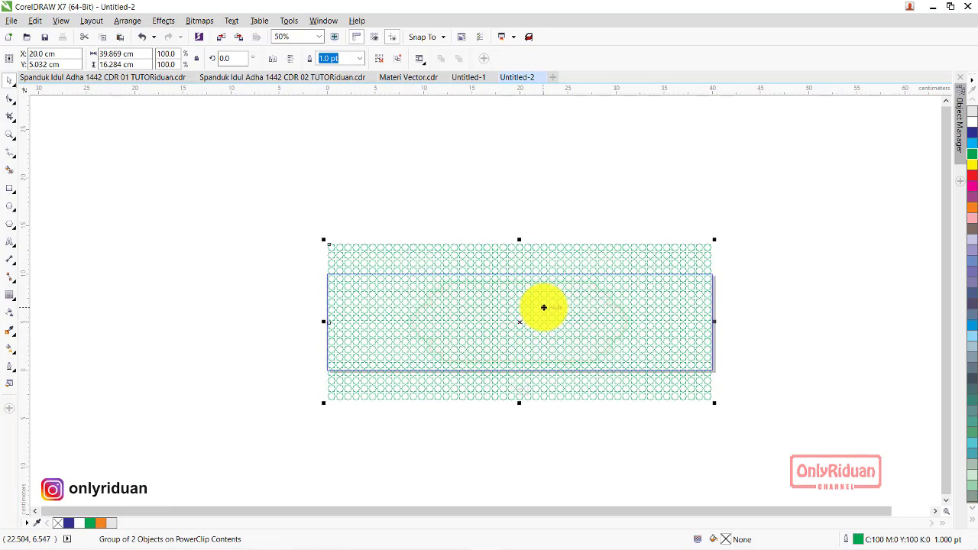
Give the pattern group Uniform transparency 50 and finish editing the PowerClip
{"action": "right_click", "coordinate": [543, 307]}
{"action": "left_click", "coordinate": [474, 145]}
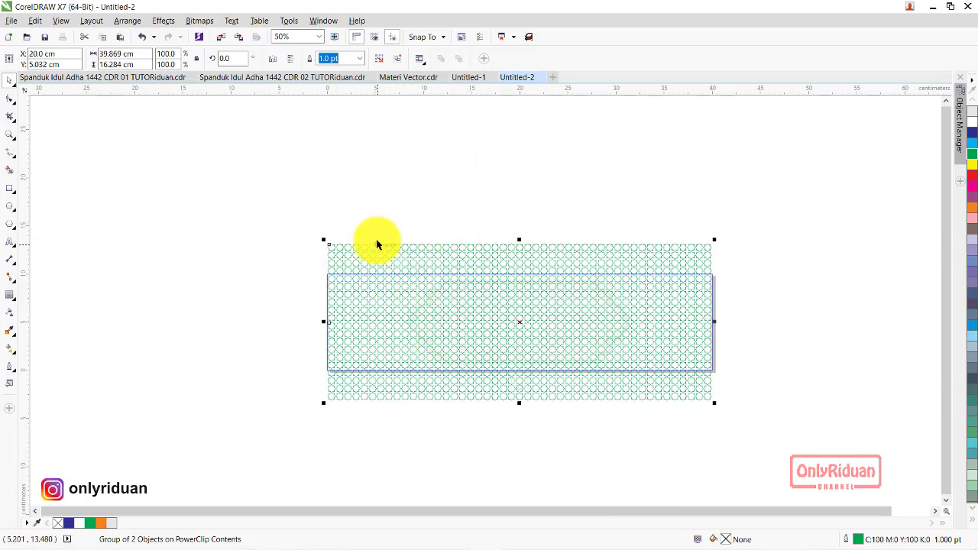
{"action": "left_click", "coordinate": [9, 315]}
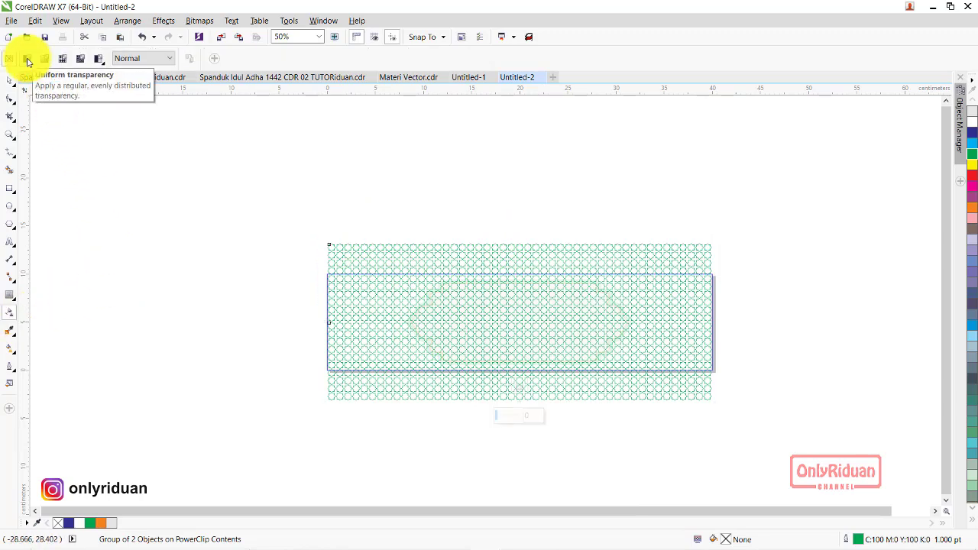
{"action": "left_click", "coordinate": [27, 59]}
{"action": "right_click", "coordinate": [522, 313]}
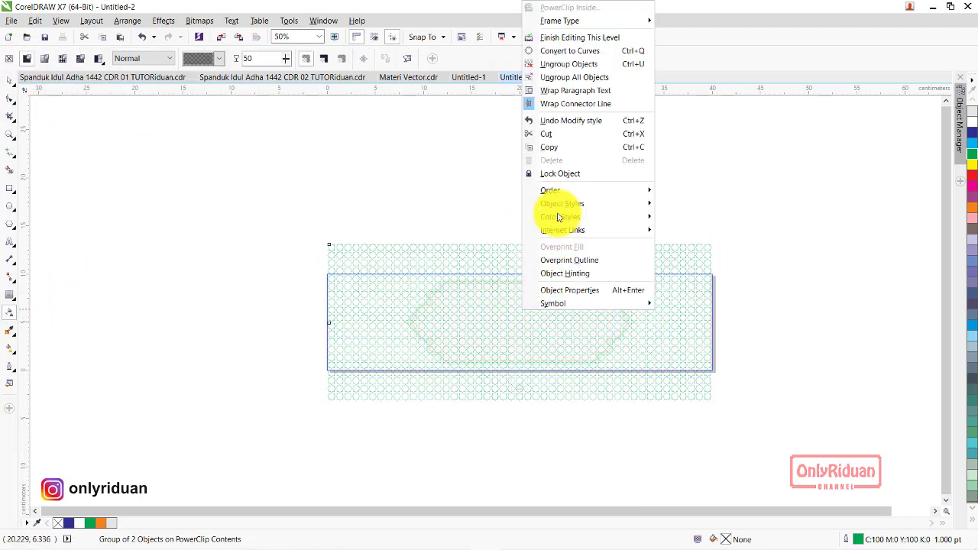
{"action": "left_click", "coordinate": [563, 38]}
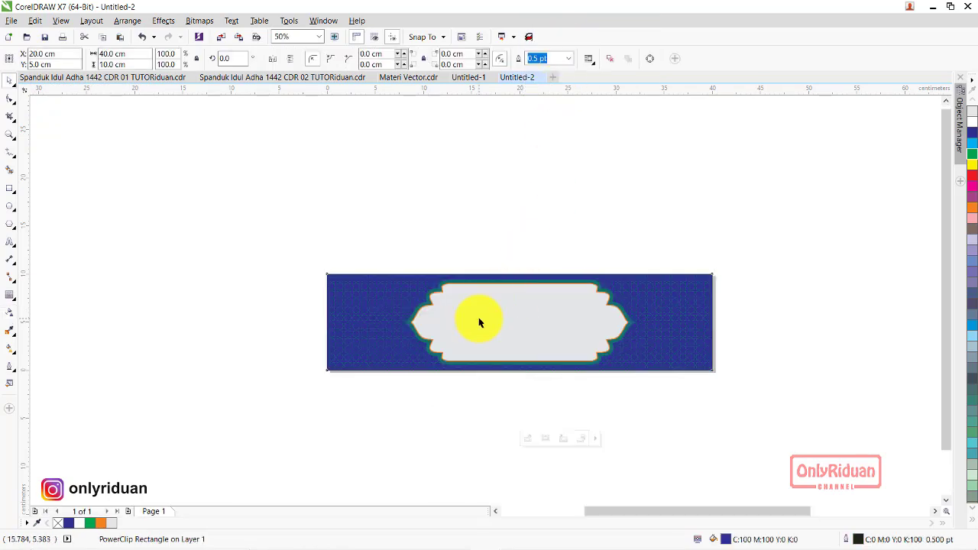
Copy the gold 3D Idul Adha title bitmap from Spanduk CDR 02 and paste it into Untitled-2
{"action": "scroll", "coordinate": [476, 321], "scroll_direction": "up", "scroll_amount": 1}
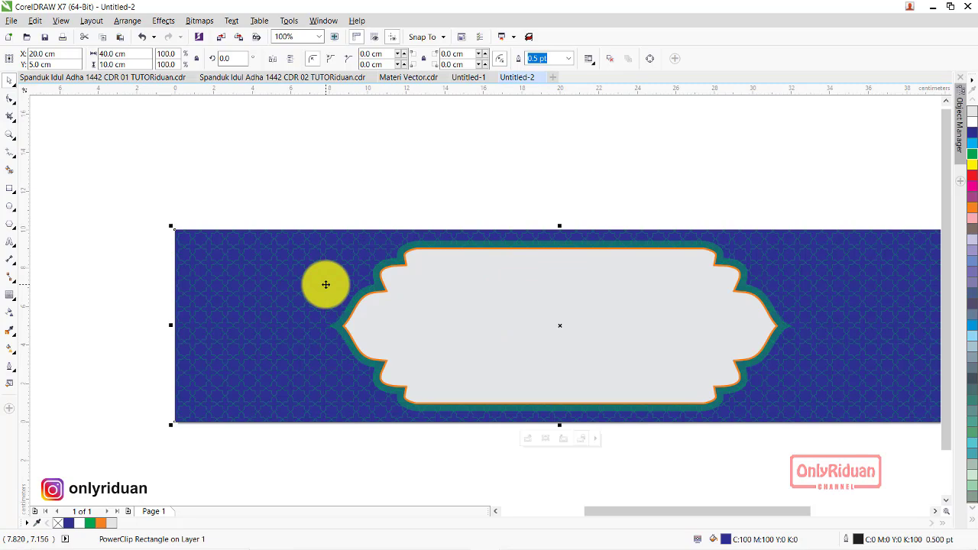
{"action": "scroll", "coordinate": [326, 284], "scroll_direction": "down", "scroll_amount": 1}
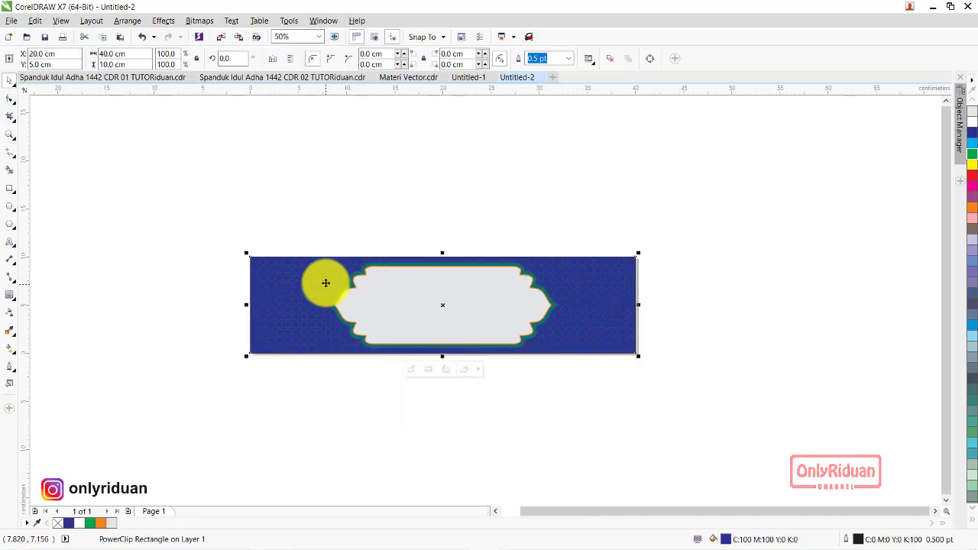
{"action": "left_click", "coordinate": [252, 78]}
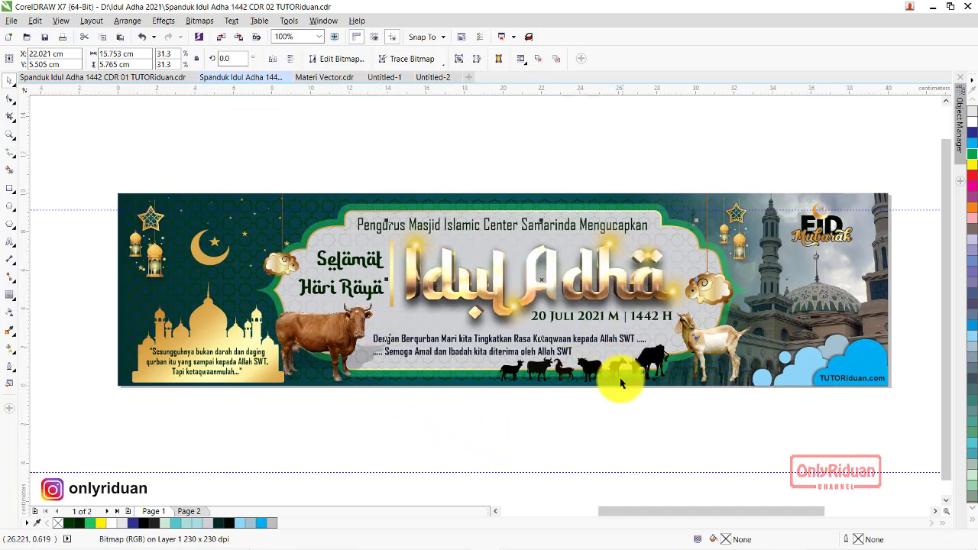
{"action": "left_click", "coordinate": [462, 415]}
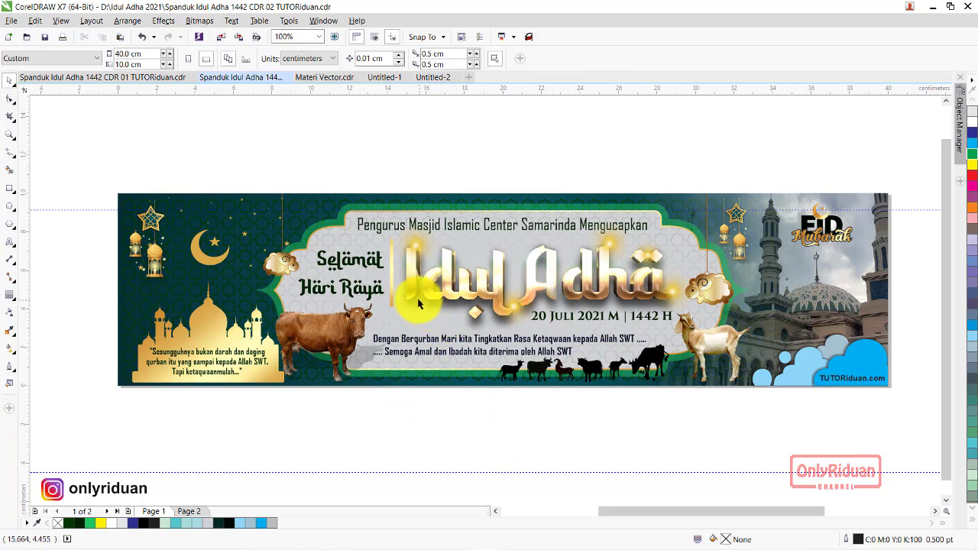
{"action": "left_click", "coordinate": [411, 300]}
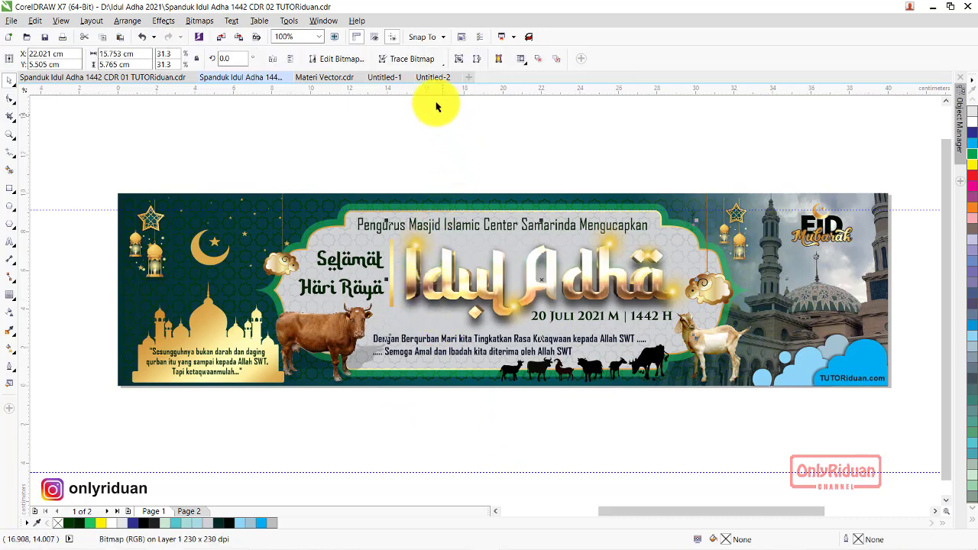
{"action": "left_click", "coordinate": [433, 78]}
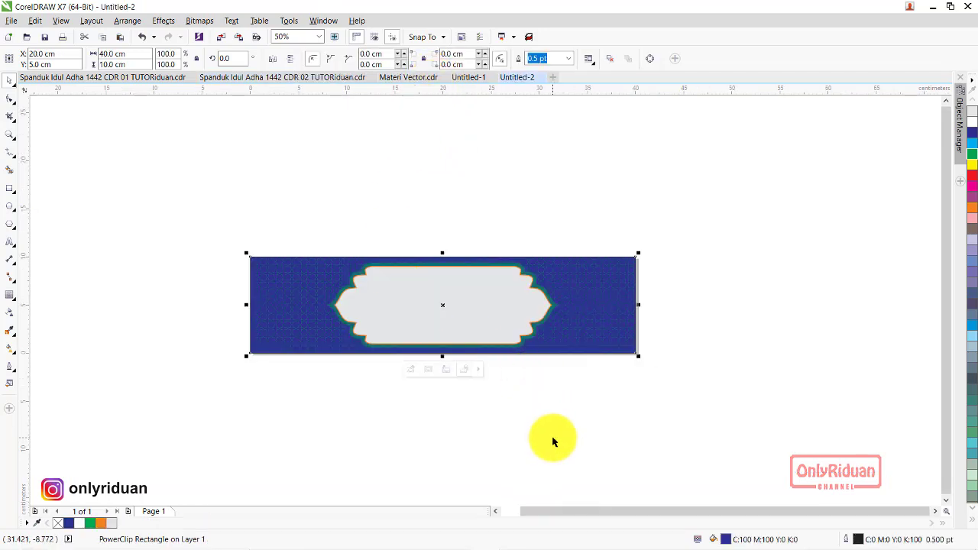
{"action": "key", "text": "ctrl+v"}
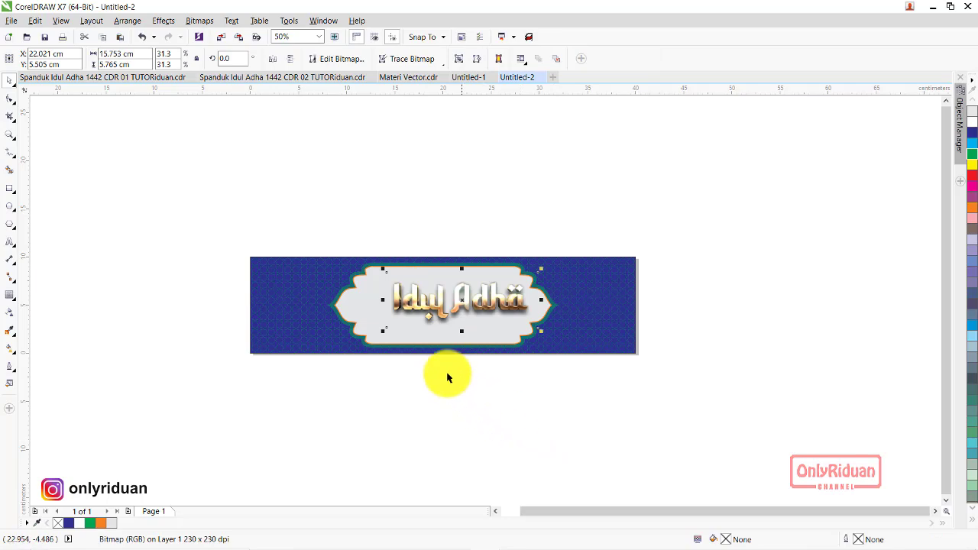
{"action": "scroll", "coordinate": [433, 300], "scroll_direction": "up", "scroll_amount": 2}
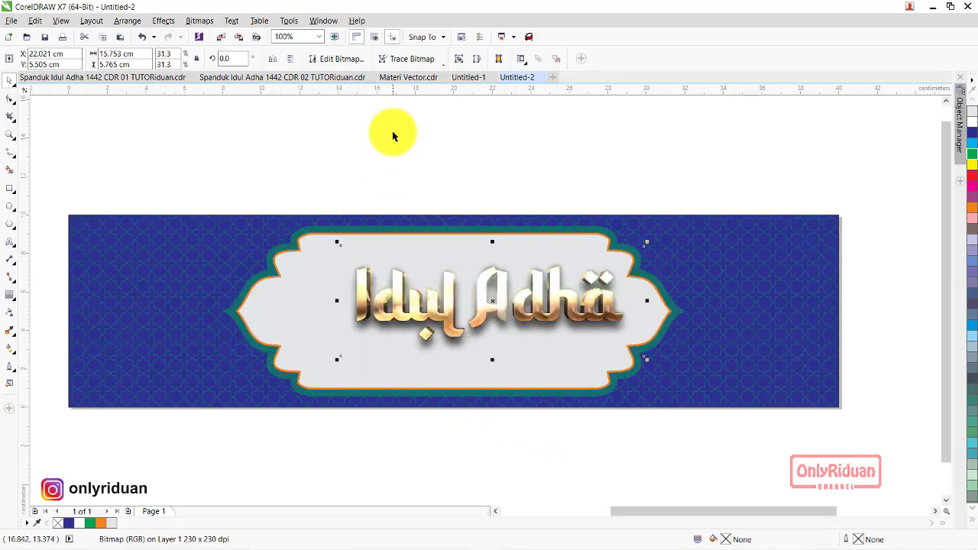
Copy the Pengurus heading, Selamat Hari Raya greeting, Qurban and 20 Juli 2021 lines into Untitled-2, nudging the greeting right
{"action": "left_click", "coordinate": [246, 77]}
{"action": "left_click", "coordinate": [319, 161]}
{"action": "left_click", "coordinate": [371, 222]}
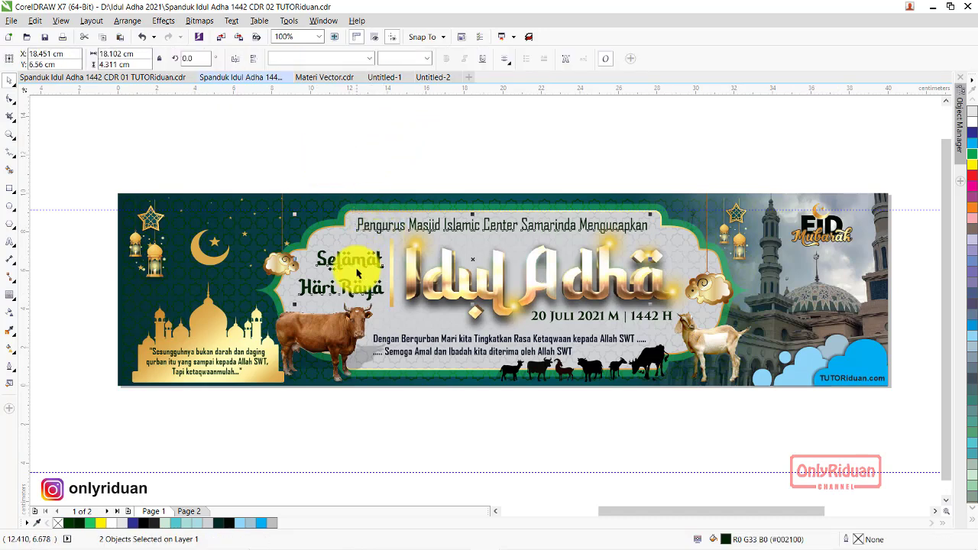
{"action": "left_click", "coordinate": [406, 344], "text": "shift"}
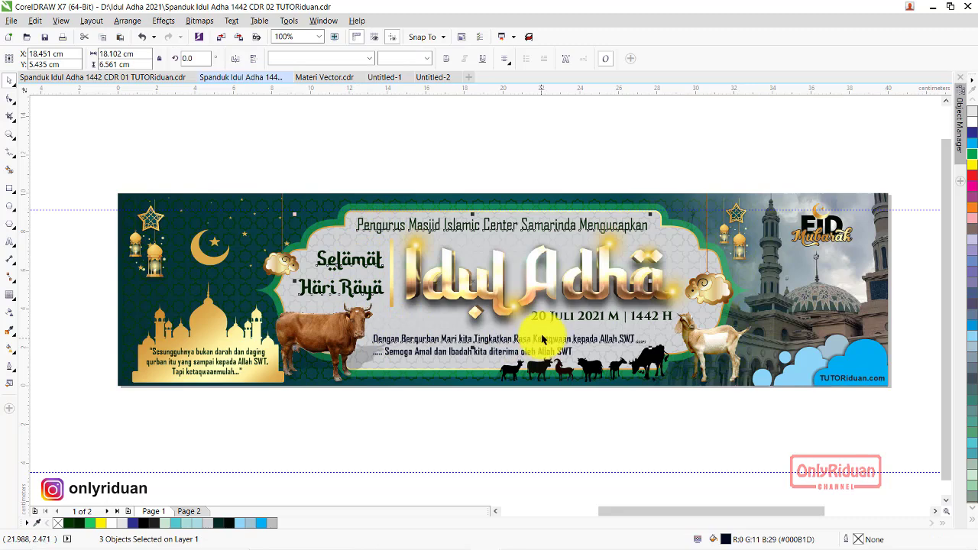
{"action": "left_click", "coordinate": [545, 321], "text": "shift"}
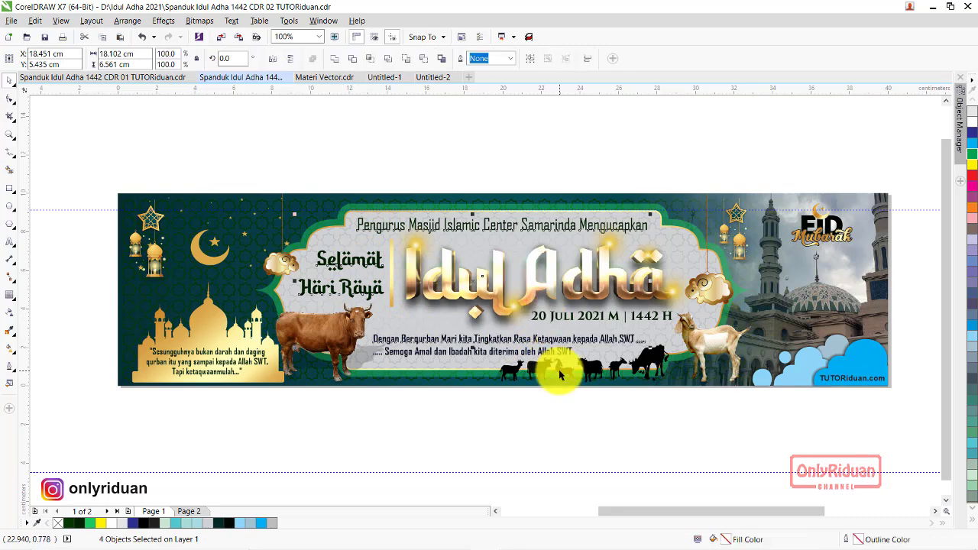
{"action": "left_click", "coordinate": [432, 77]}
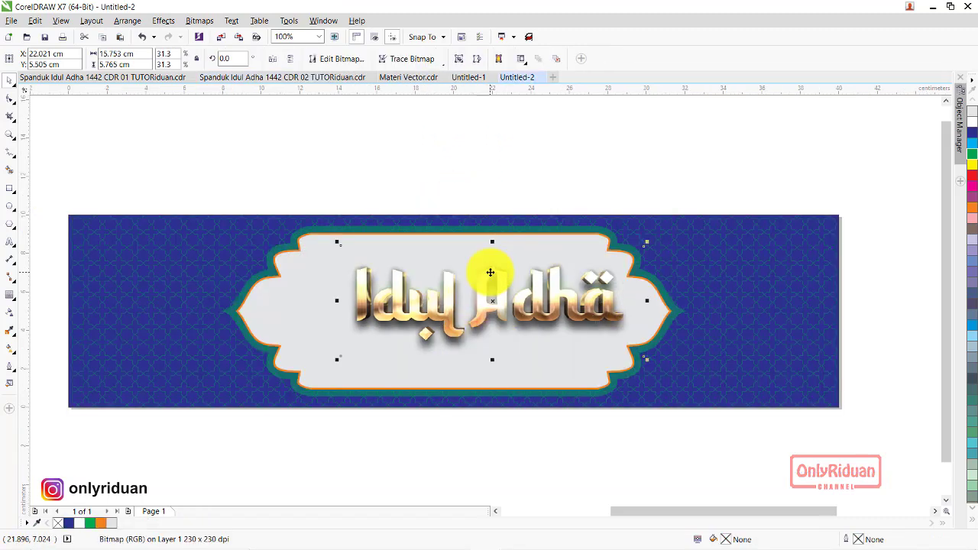
{"action": "key", "text": "ctrl+v"}
{"action": "left_click", "coordinate": [497, 457]}
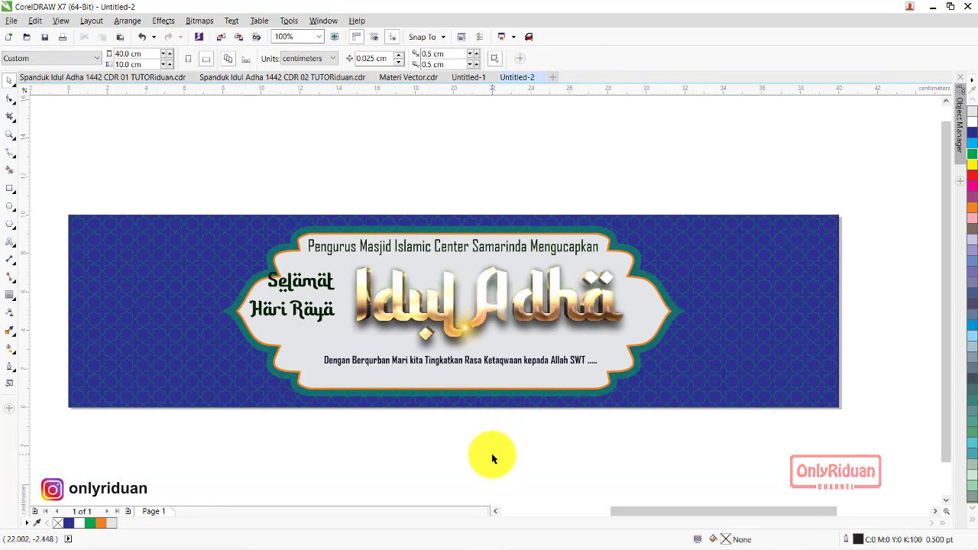
{"action": "left_click", "coordinate": [326, 317]}
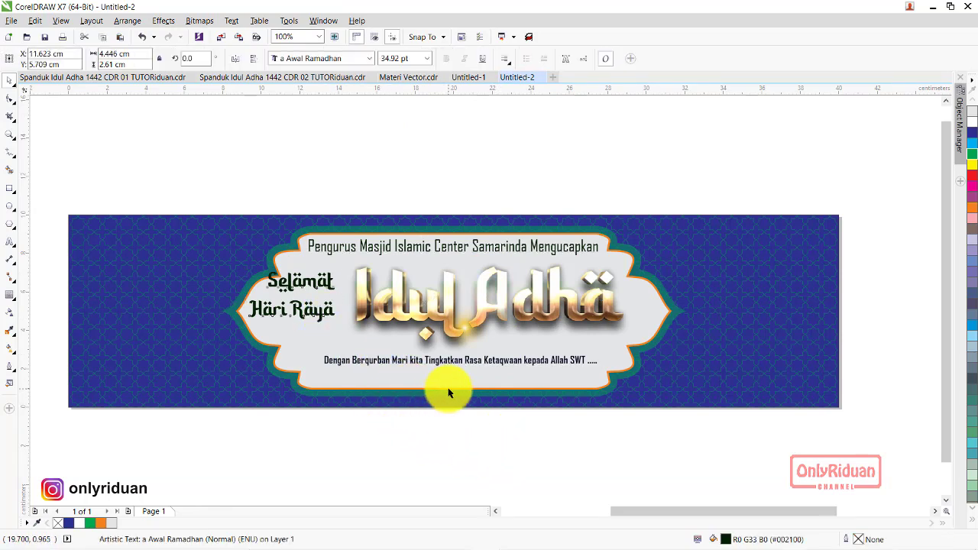
{"action": "key", "text": "Right"}
{"action": "key", "text": "Right"}
{"action": "key", "text": "Right"}
{"action": "key", "text": "Right"}
{"action": "key", "text": "Right"}
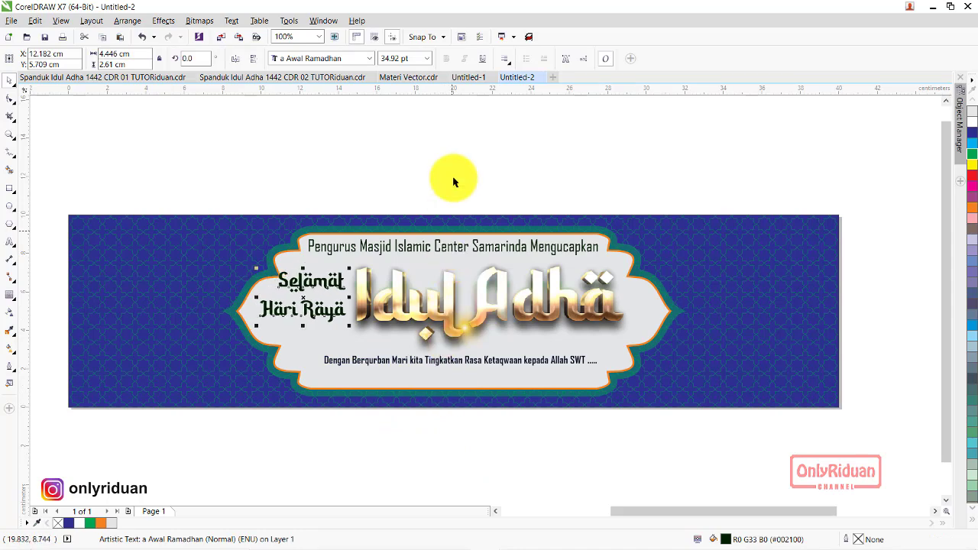
Copy the Semoga Amal dan Ibadah line into Untitled-2 below the Qurban line
{"action": "left_click", "coordinate": [306, 78]}
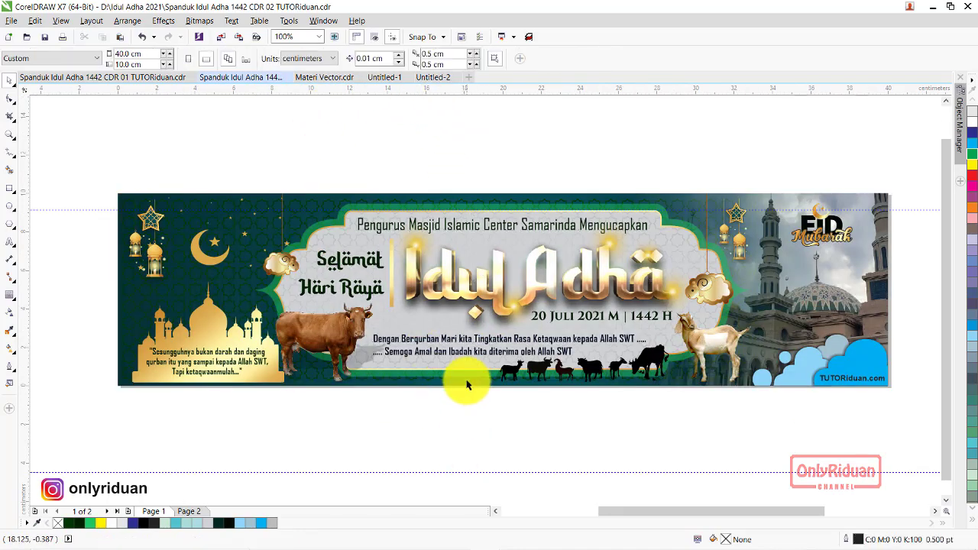
{"action": "left_click", "coordinate": [460, 356]}
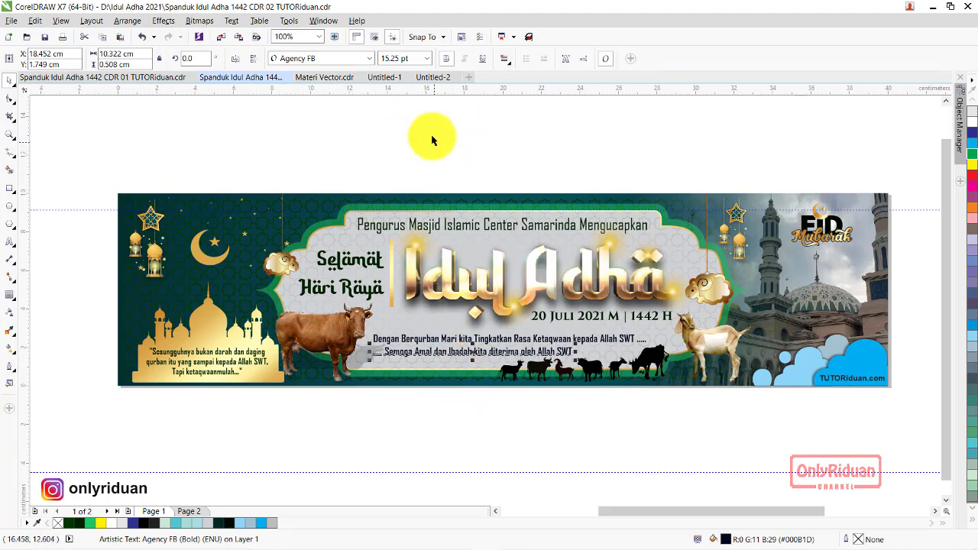
{"action": "left_click", "coordinate": [431, 77]}
{"action": "key", "text": "ctrl+v"}
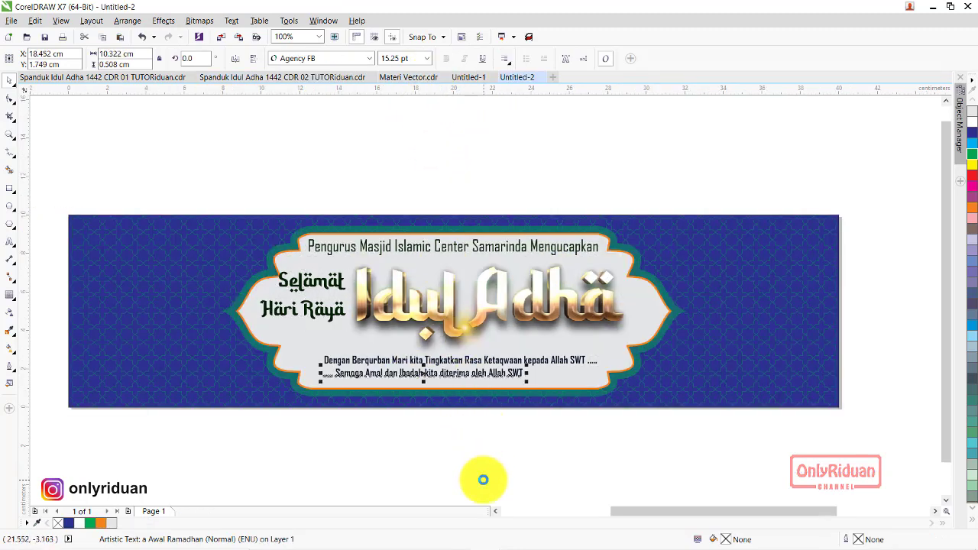
{"action": "left_click", "coordinate": [484, 484]}
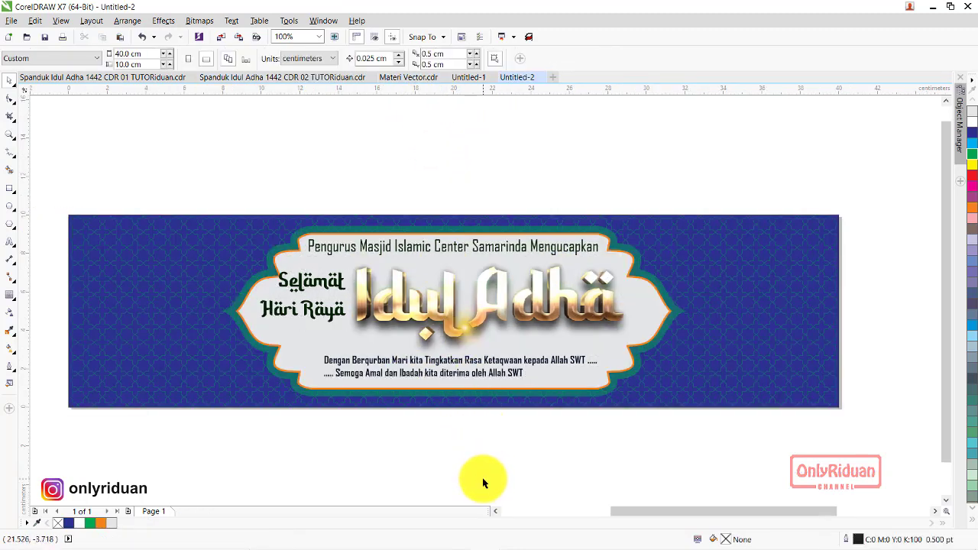
{"action": "left_click", "coordinate": [257, 77]}
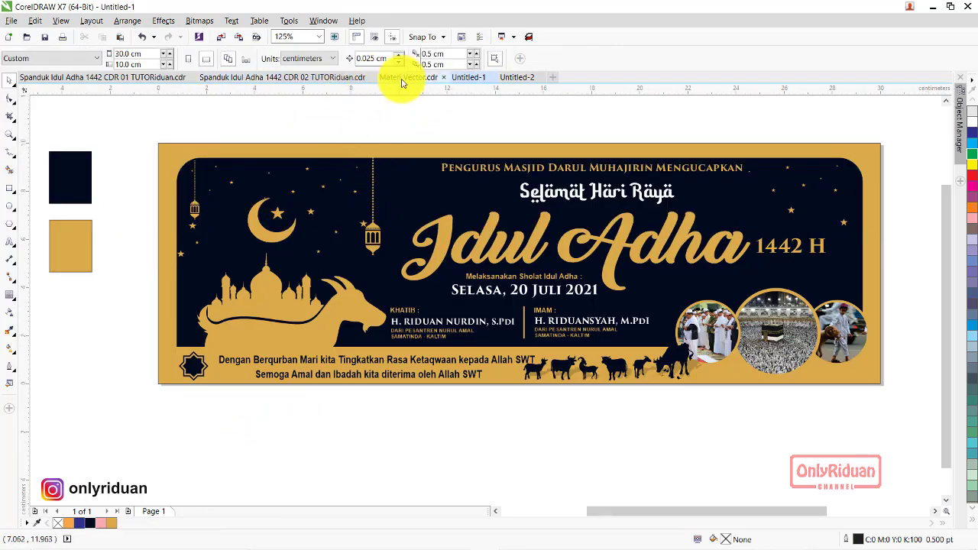
Select the star-and-lantern group and mosque silhouette in Materi Vector.cdr, then return to Untitled-2
{"action": "left_click", "coordinate": [403, 79]}
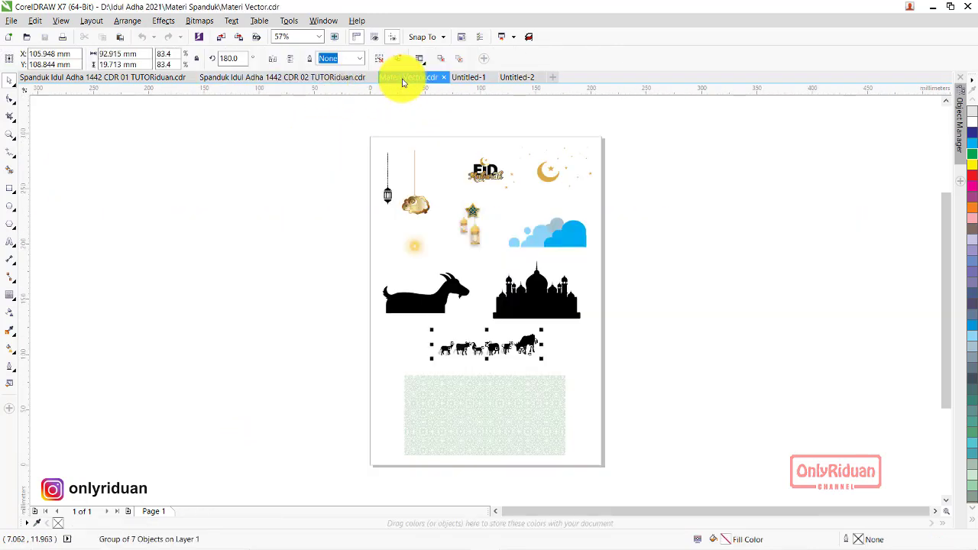
{"action": "left_click", "coordinate": [654, 247]}
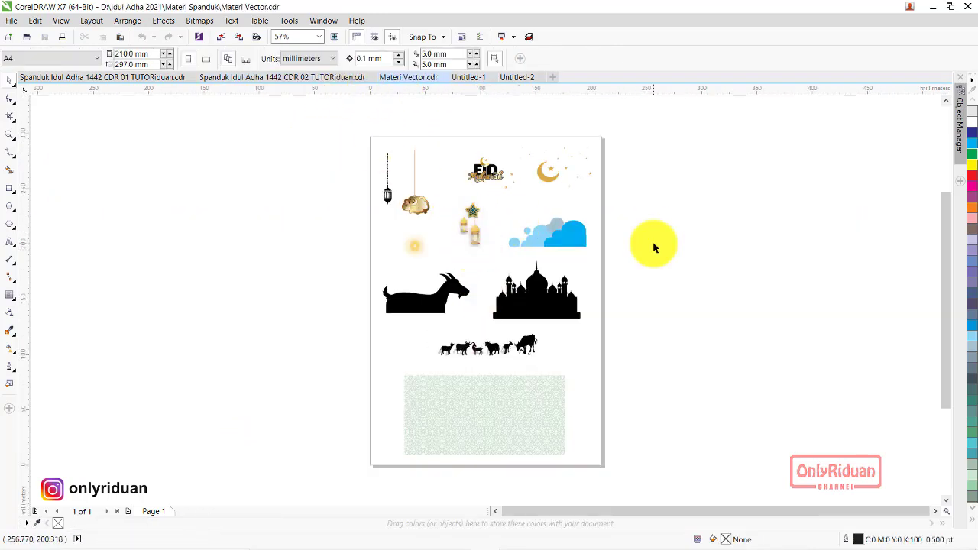
{"action": "left_click", "coordinate": [475, 231]}
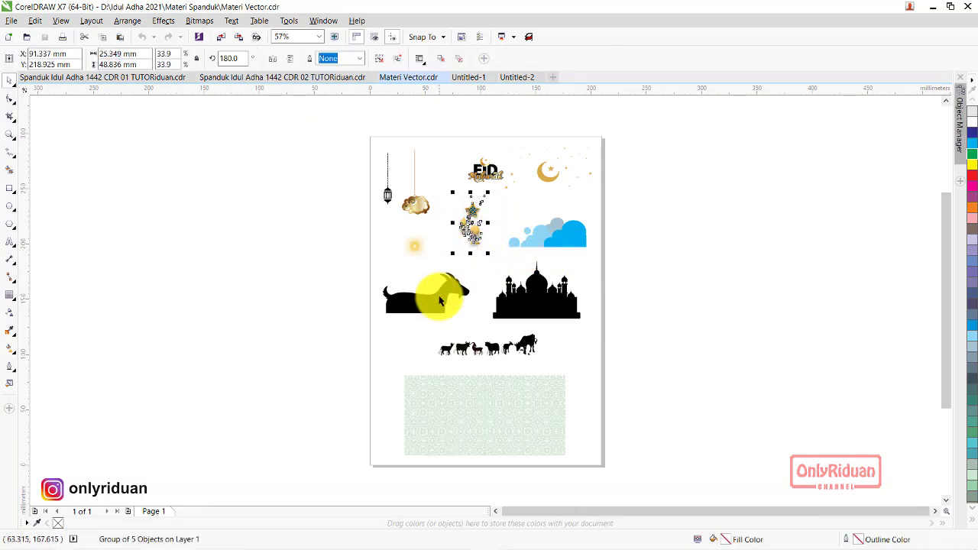
{"action": "left_click", "coordinate": [535, 316], "text": "shift"}
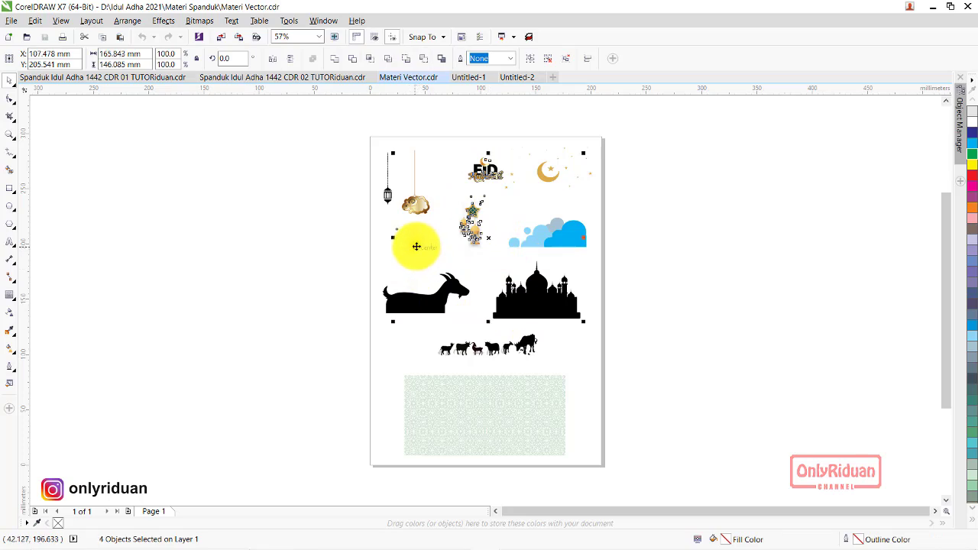
{"action": "left_click", "coordinate": [514, 79]}
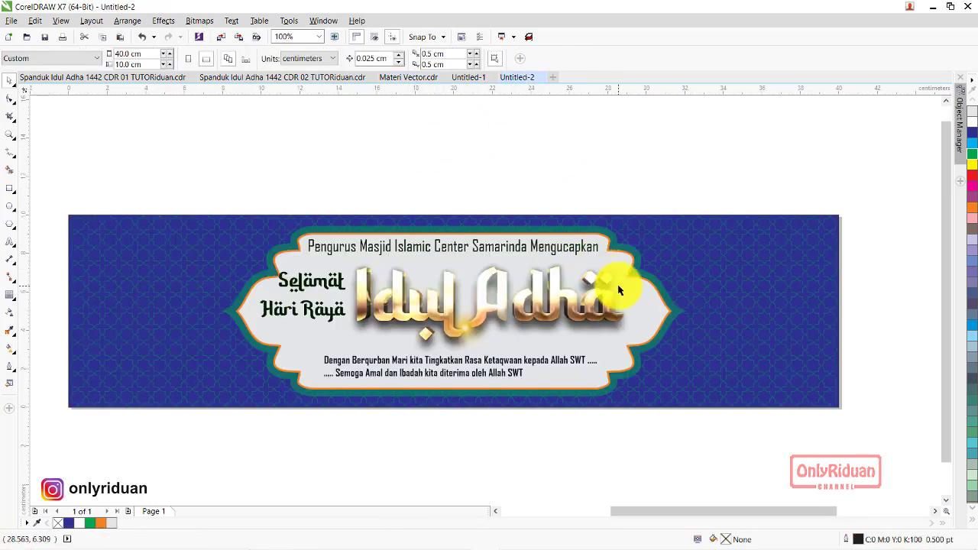
Paste the mosque, Eid Mubarak logo and lanterns onto empty canvas left of the banner
{"action": "key", "text": "ctrl+v"}
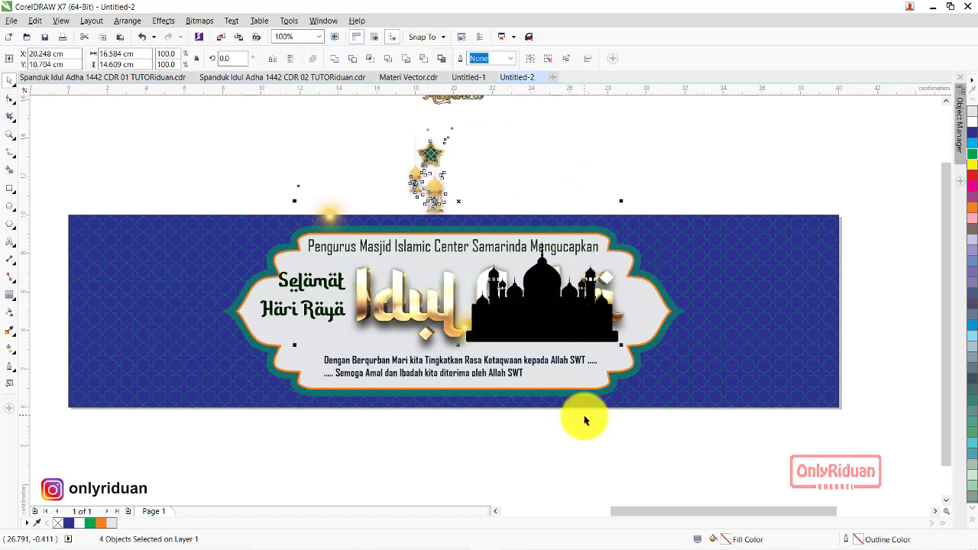
{"action": "scroll", "coordinate": [616, 413], "scroll_direction": "down", "scroll_amount": 2}
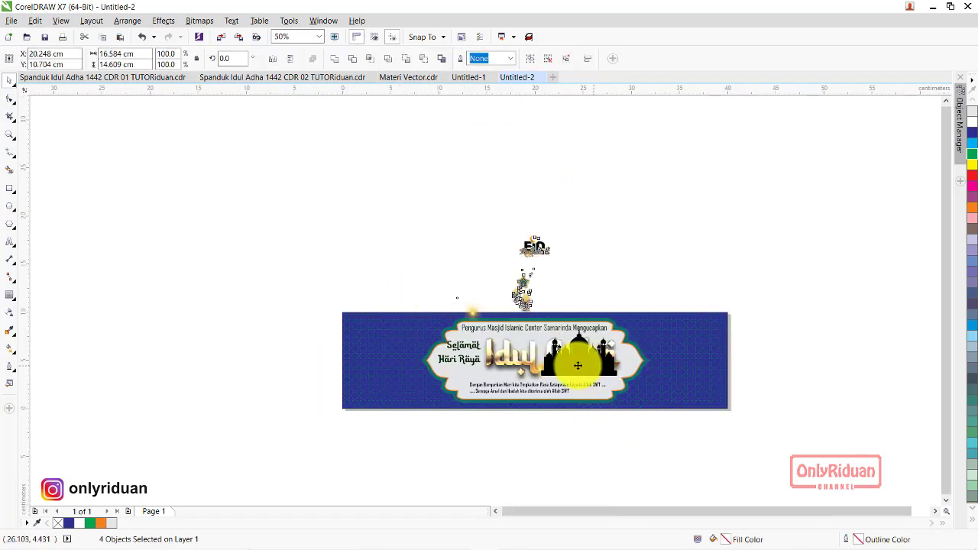
{"action": "left_click_drag", "start_coordinate": [578, 365], "coordinate": [289, 380]}
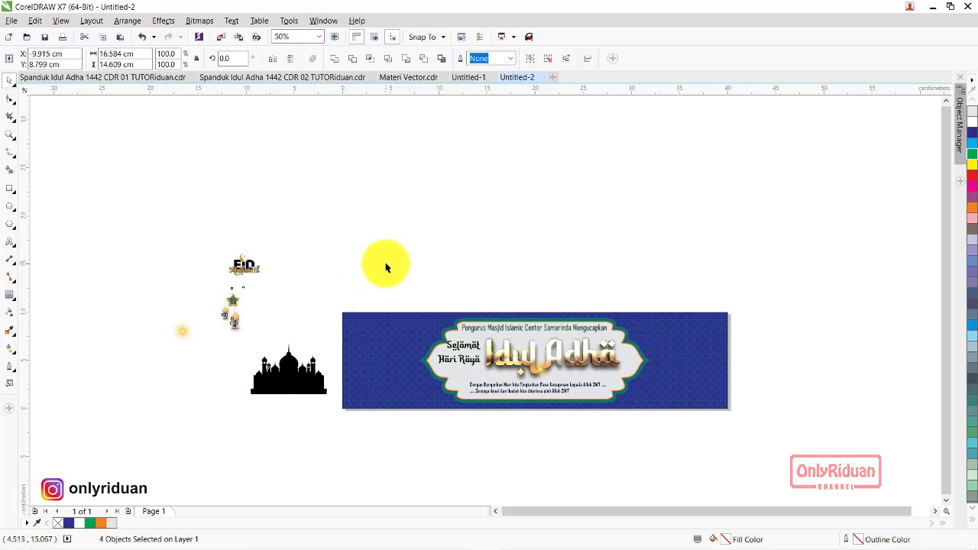
{"action": "left_click", "coordinate": [342, 307]}
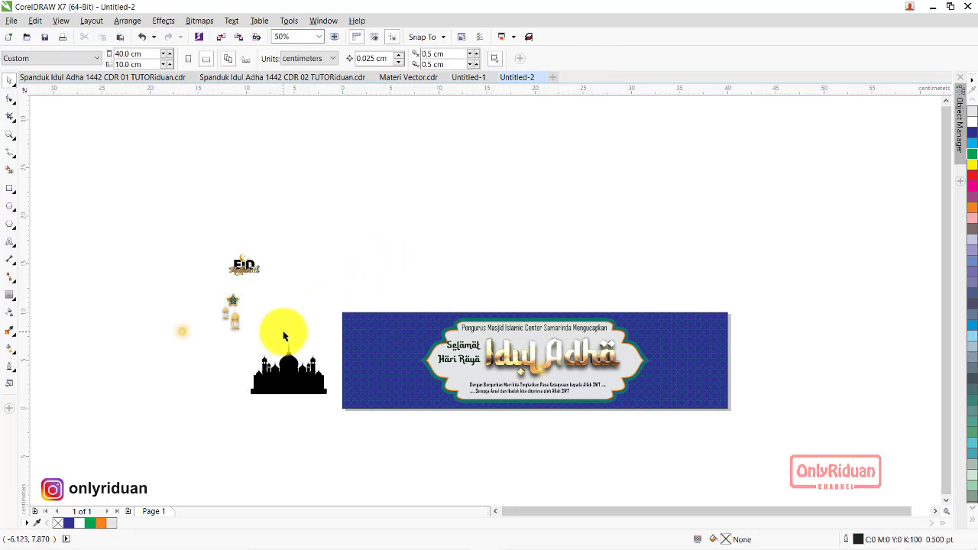
Place the star-and-lantern group at the banner's left edge and bring the glow sparkle over
{"action": "scroll", "coordinate": [282, 336], "scroll_direction": "up", "scroll_amount": 1}
{"action": "left_click", "coordinate": [188, 299]}
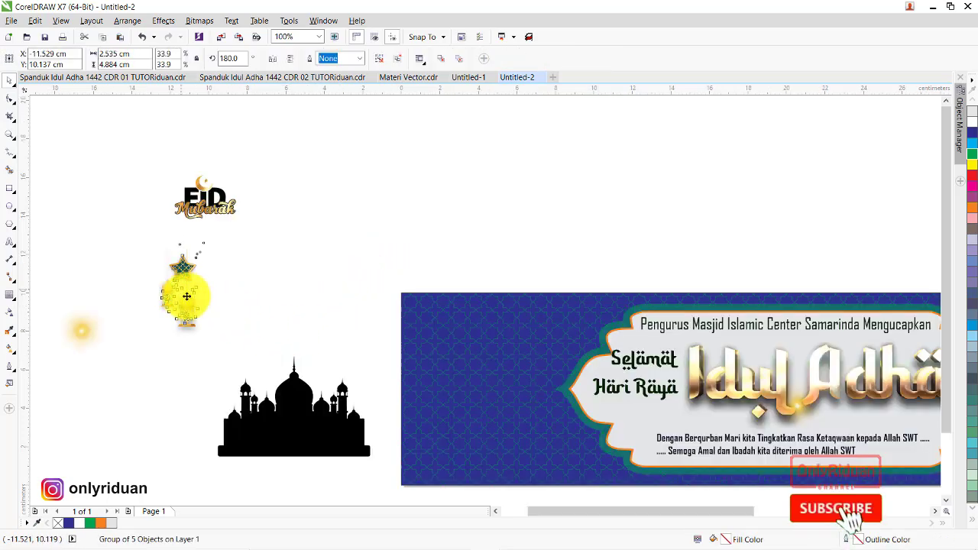
{"action": "left_click_drag", "start_coordinate": [186, 297], "coordinate": [431, 342]}
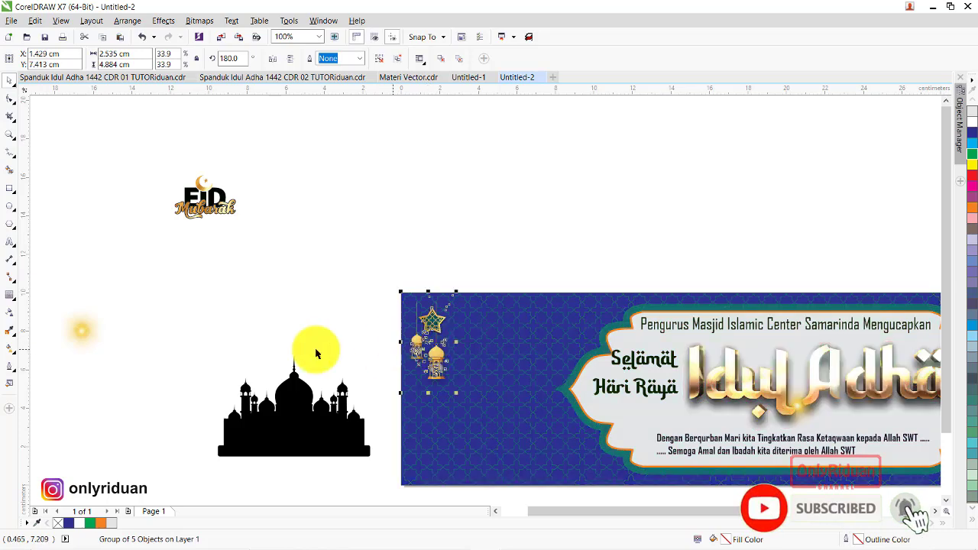
{"action": "mouse_move", "coordinate": [82, 331]}
{"action": "left_mouse_down"}
{"action": "mouse_move", "coordinate": [867, 432]}
{"action": "mouse_move", "coordinate": [867, 349]}
{"action": "left_mouse_up"}
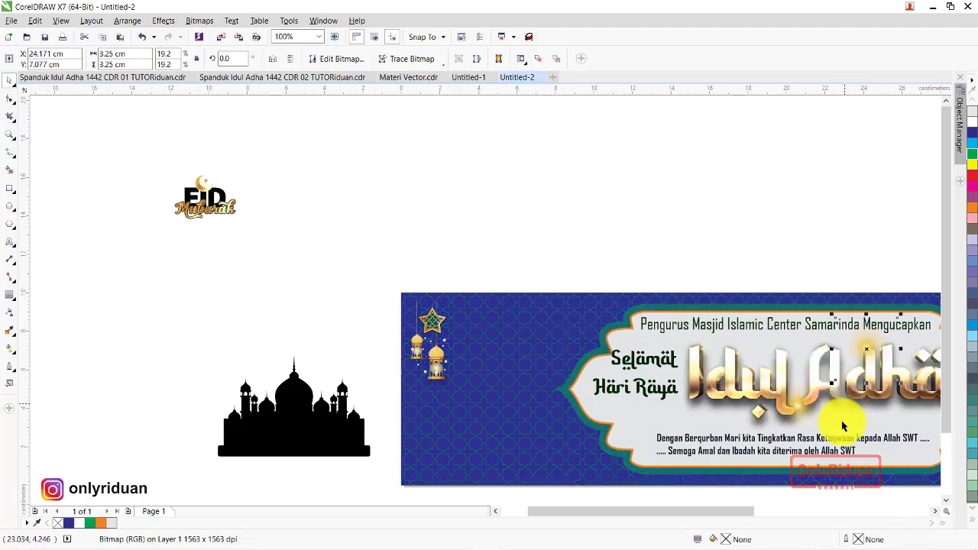
Drop the glow sparkle on the Idul Adha title and nudge Selamat Hari Raya up-right
{"action": "left_click", "coordinate": [937, 512]}
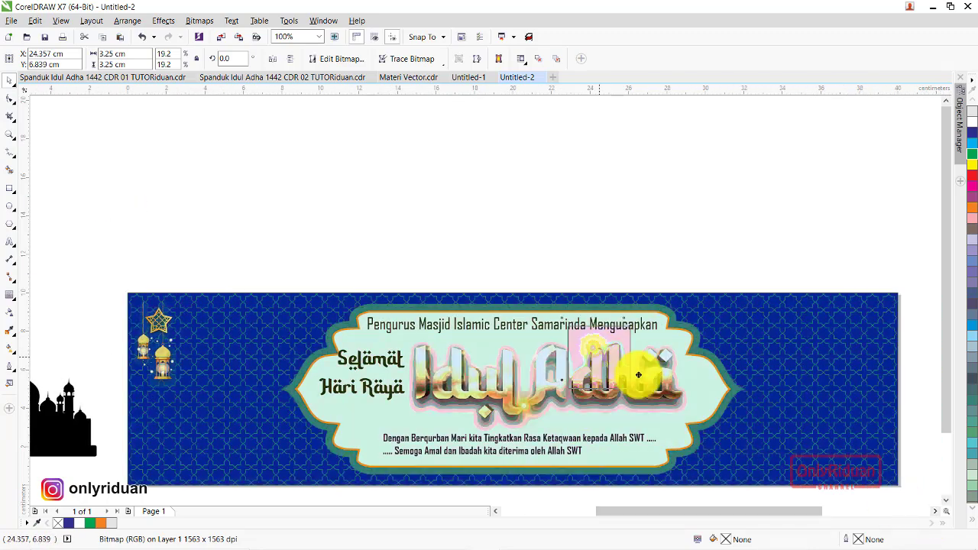
{"action": "mouse_move", "coordinate": [638, 375]}
{"action": "left_mouse_down"}
{"action": "mouse_move", "coordinate": [657, 359]}
{"action": "mouse_move", "coordinate": [428, 395]}
{"action": "left_mouse_up"}
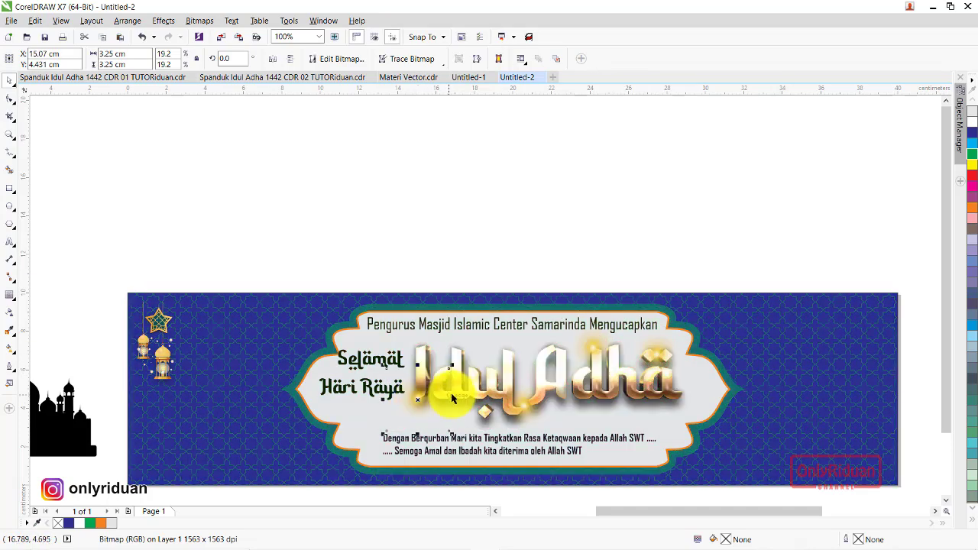
{"action": "scroll", "coordinate": [411, 404], "scroll_direction": "down", "scroll_amount": 2}
{"action": "scroll", "coordinate": [410, 405], "scroll_direction": "up", "scroll_amount": 4}
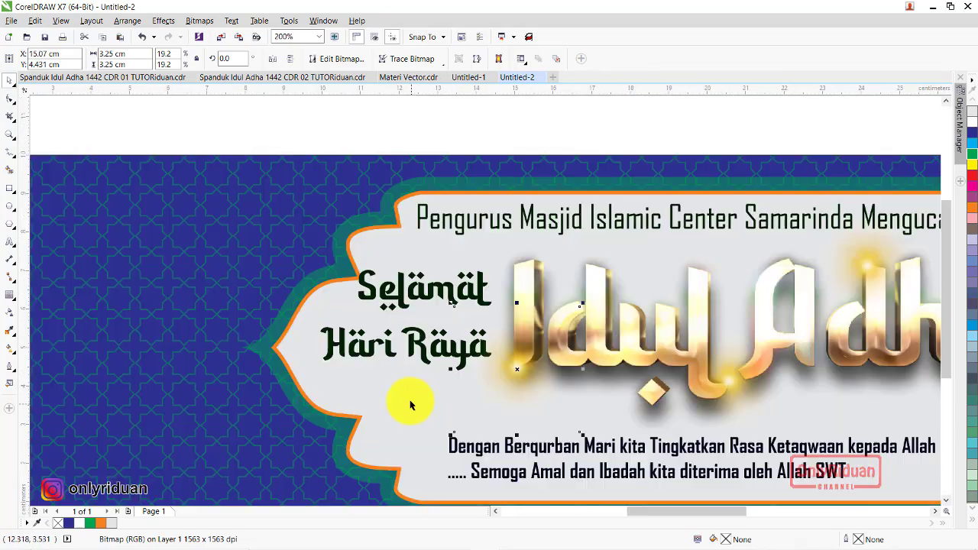
{"action": "left_click", "coordinate": [421, 356]}
{"action": "left_click_drag", "start_coordinate": [429, 357], "coordinate": [434, 357]}
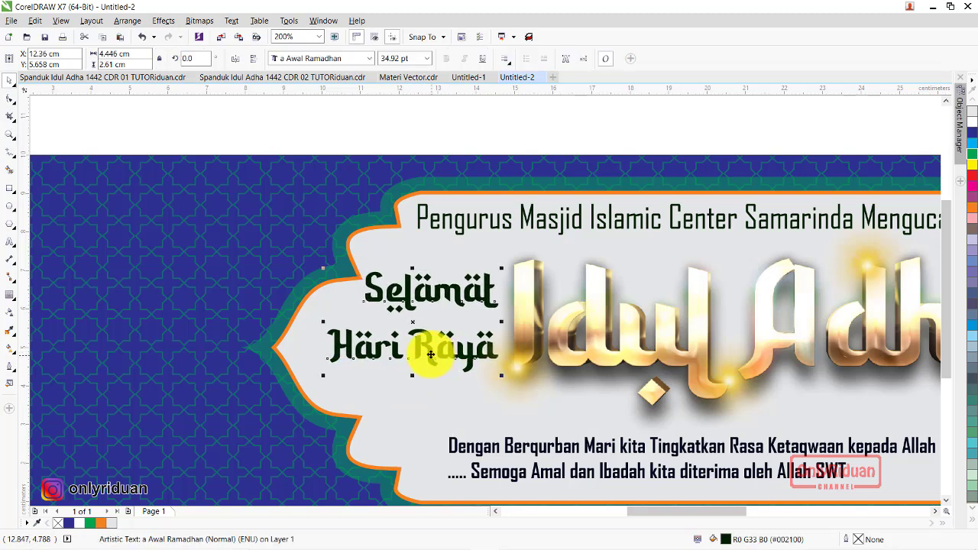
Compare with the finished reference banner, then bring up the Materi Vector.cdr assets
{"action": "scroll", "coordinate": [431, 354], "scroll_direction": "down", "scroll_amount": 1}
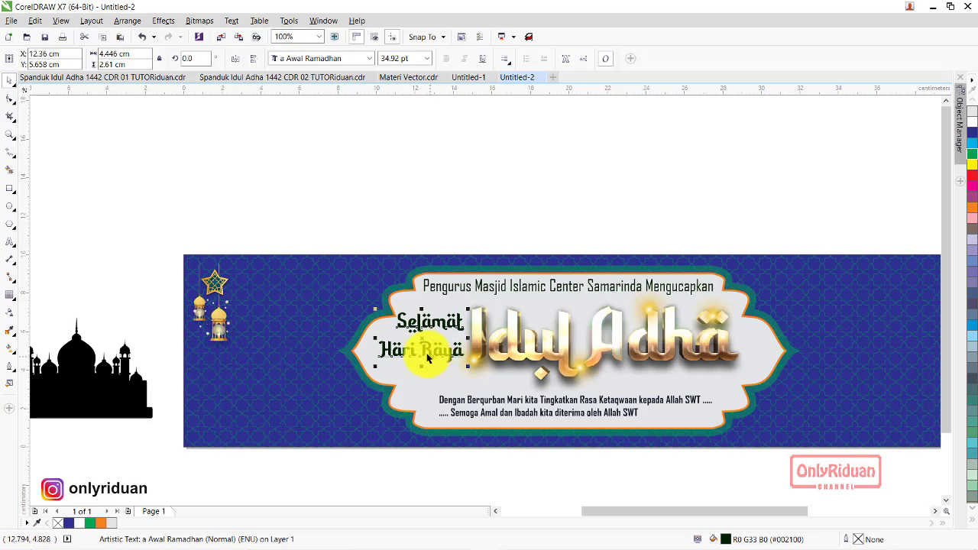
{"action": "left_click", "coordinate": [287, 81]}
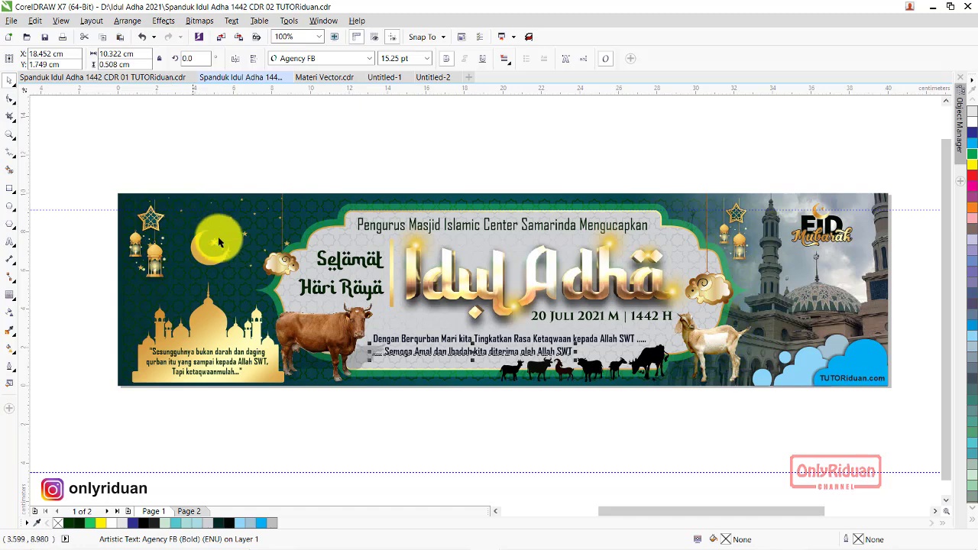
{"action": "left_click", "coordinate": [434, 78]}
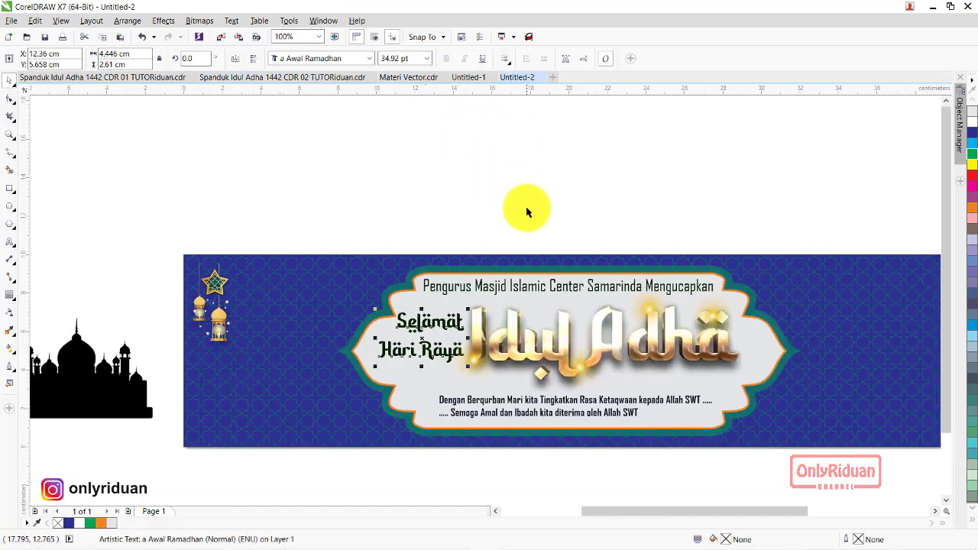
{"action": "left_click", "coordinate": [408, 78]}
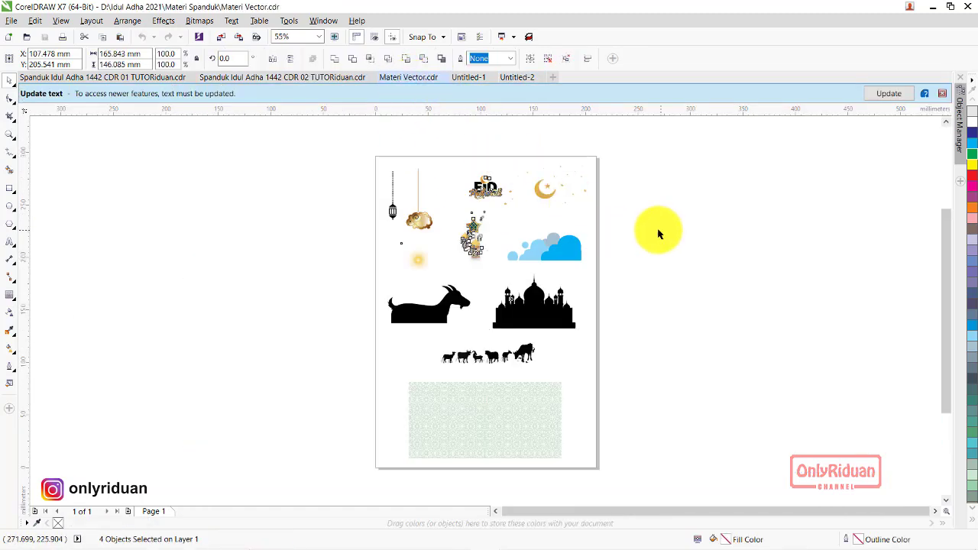
Paste the crescent moon and stars beside the lanterns and move the mosque silhouette bottom-left
{"action": "left_click_drag", "start_coordinate": [659, 225], "coordinate": [488, 144]}
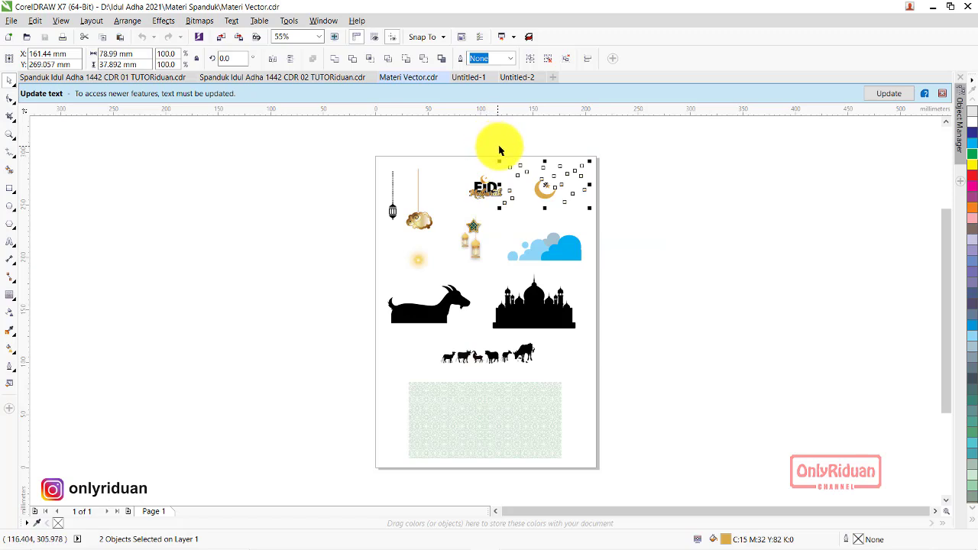
{"action": "left_click", "coordinate": [519, 77]}
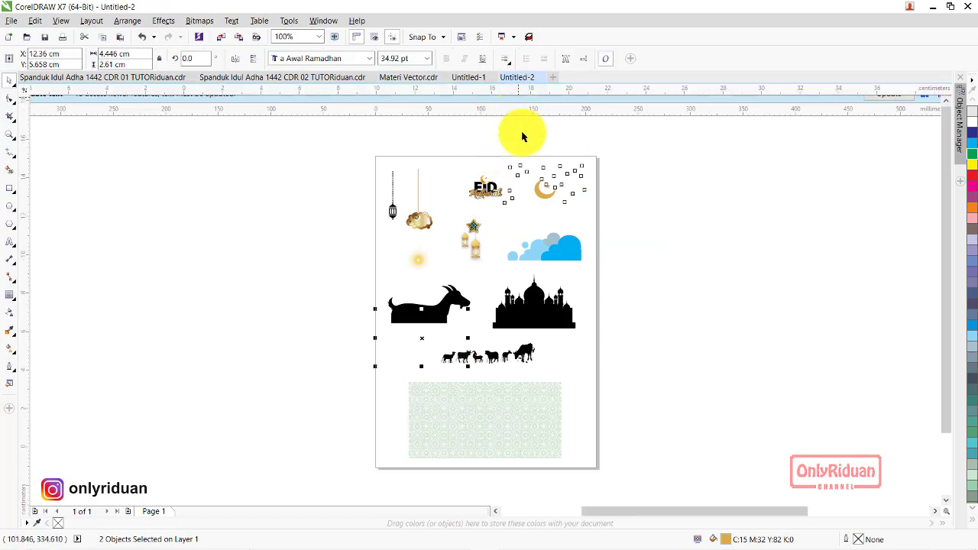
{"action": "key", "text": "ctrl+v"}
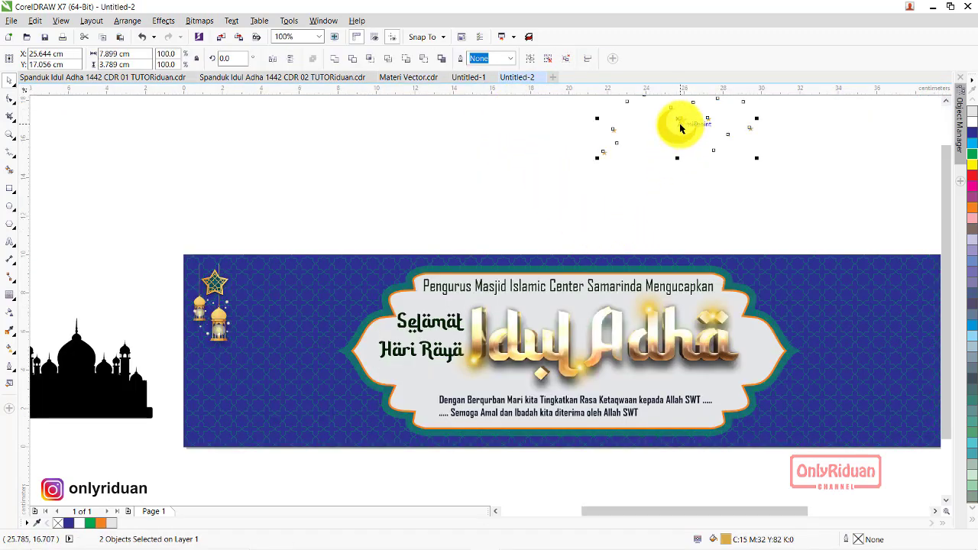
{"action": "mouse_move", "coordinate": [677, 124]}
{"action": "left_mouse_down"}
{"action": "mouse_move", "coordinate": [284, 315]}
{"action": "mouse_move", "coordinate": [276, 309]}
{"action": "left_mouse_up"}
{"action": "left_click_drag", "start_coordinate": [104, 387], "coordinate": [278, 416]}
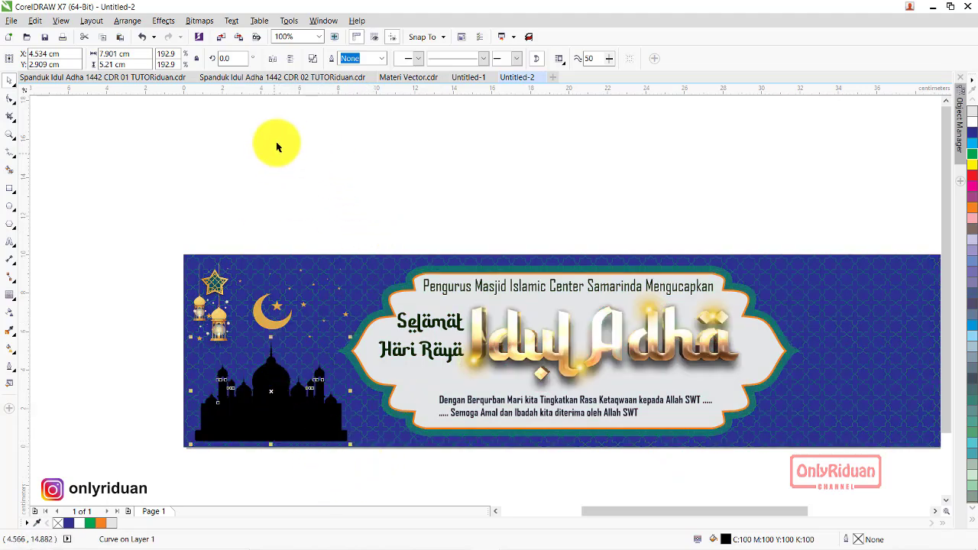
Bring the reference banner's gold gradient mosque into Untitled-2, placing it above the banner
{"action": "left_click", "coordinate": [285, 78]}
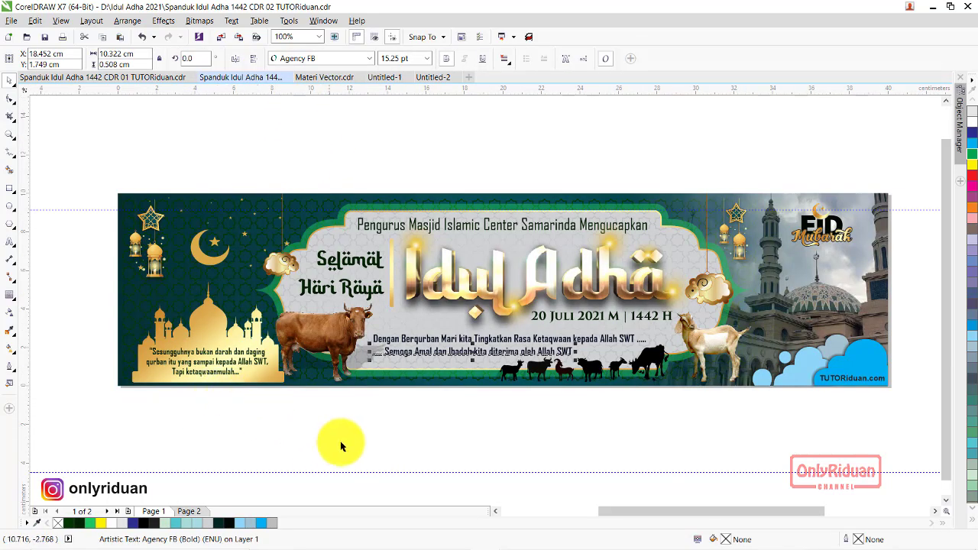
{"action": "left_click", "coordinate": [194, 328]}
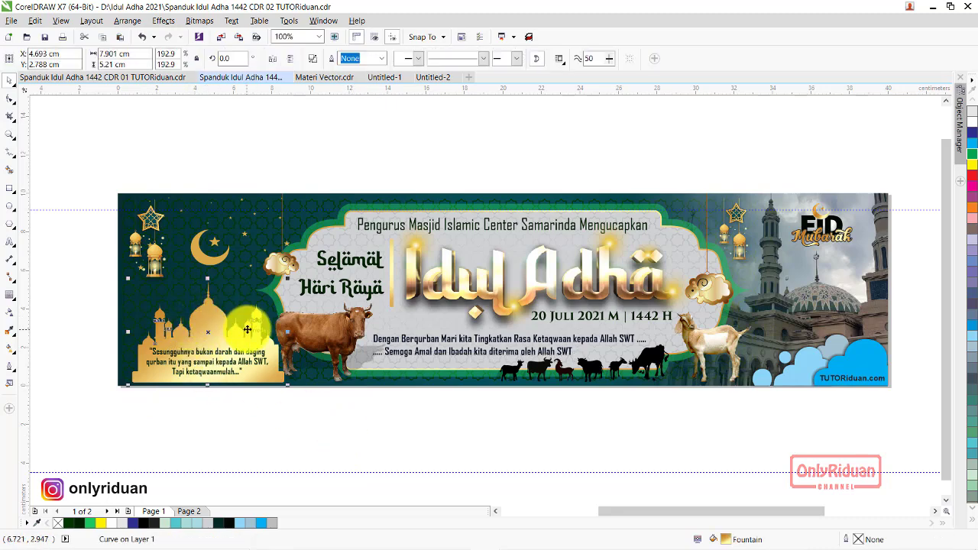
{"action": "left_click", "coordinate": [433, 77]}
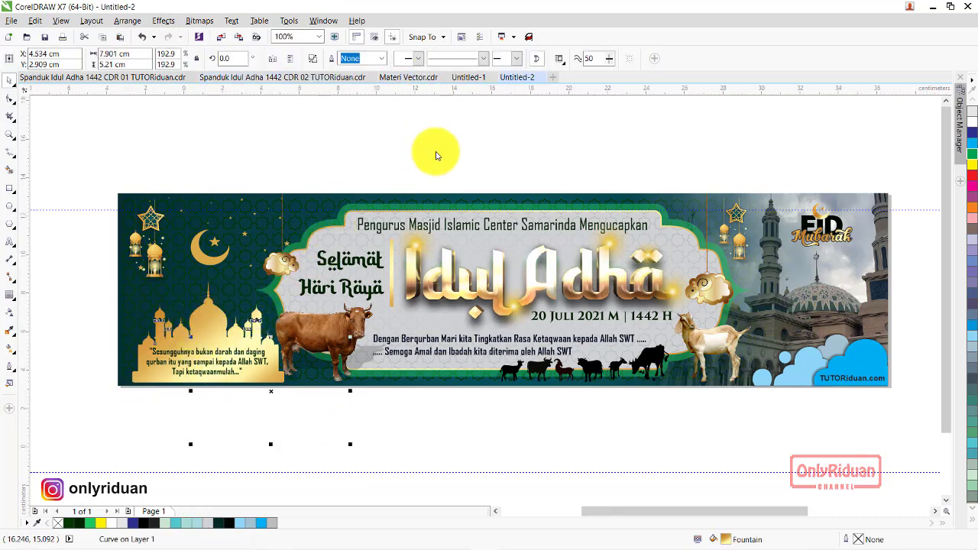
{"action": "key", "text": "ctrl+v"}
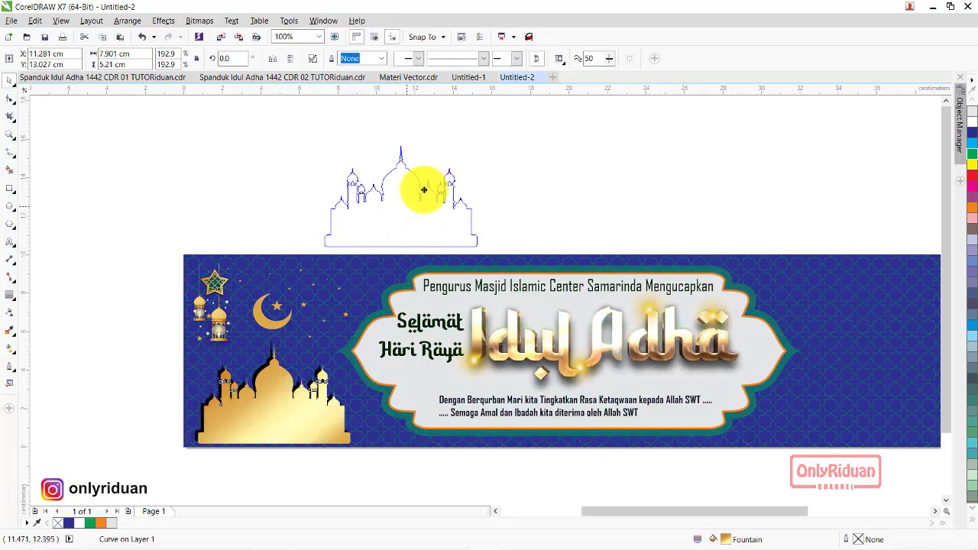
{"action": "left_click_drag", "start_coordinate": [275, 405], "coordinate": [432, 177]}
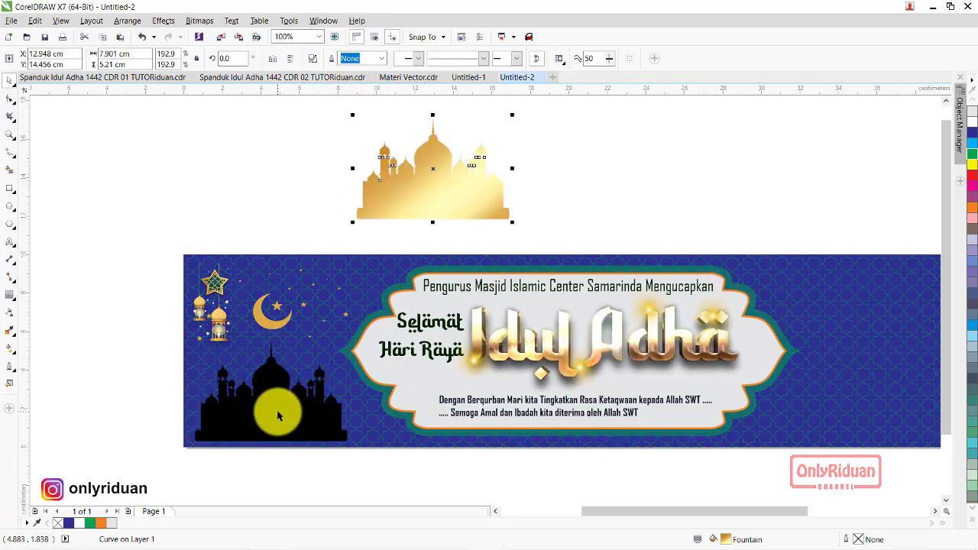
Copy the gold fill and outline onto the banner's mosque with Copy Properties From
{"action": "left_click", "coordinate": [36, 21]}
{"action": "left_click", "coordinate": [77, 201]}
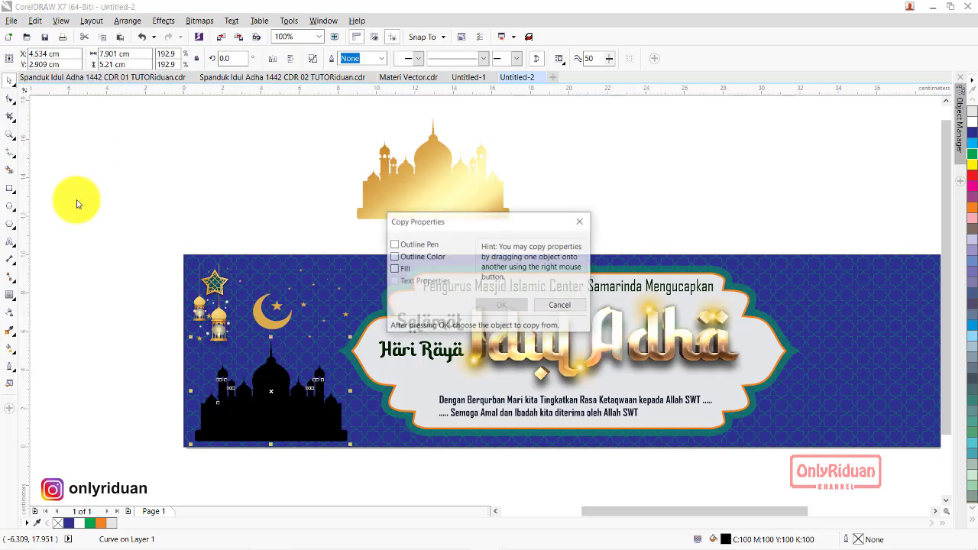
{"action": "left_click", "coordinate": [395, 245]}
{"action": "left_click", "coordinate": [491, 306]}
{"action": "left_click", "coordinate": [419, 196]}
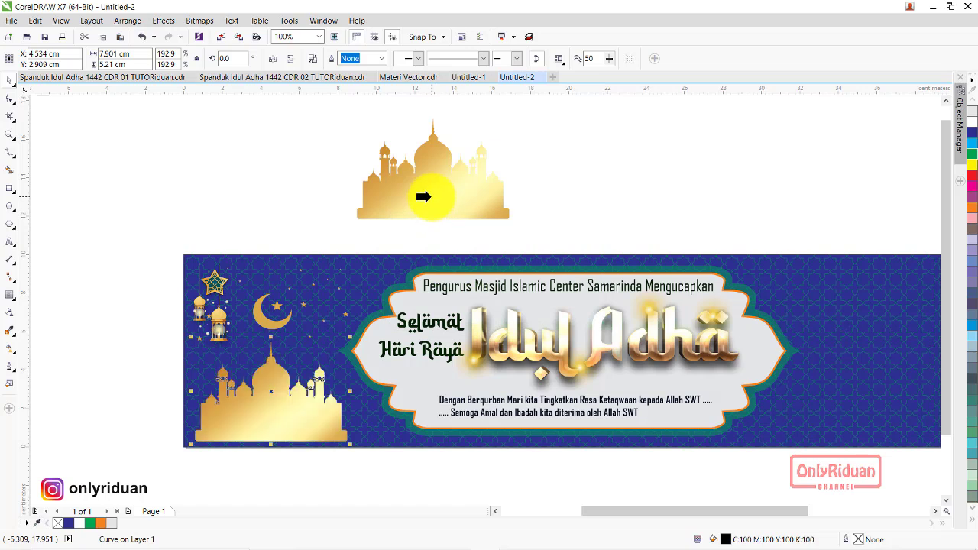
Remove the spare gold mosque and bring up the finished reference banner
{"action": "left_click", "coordinate": [458, 202]}
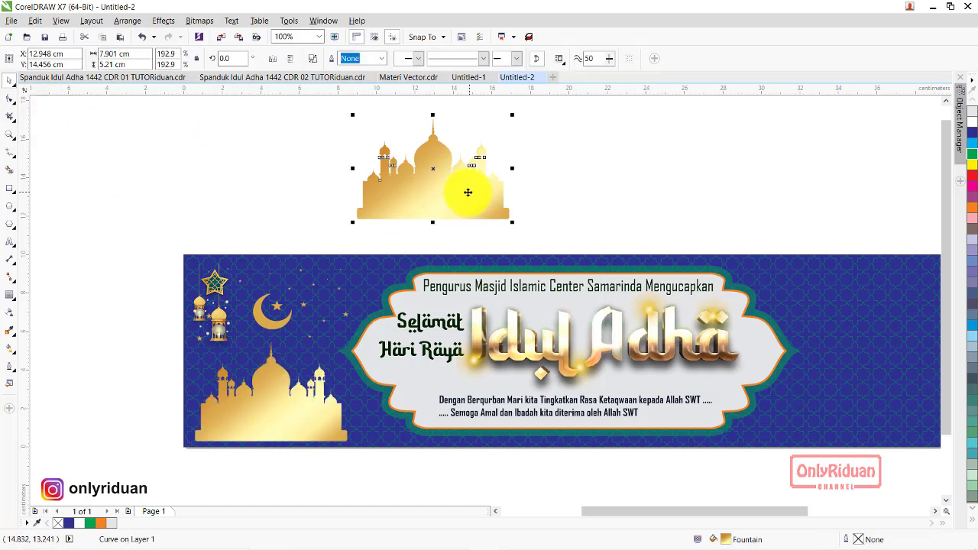
{"action": "key", "text": "ctrl+x"}
{"action": "left_click", "coordinate": [308, 77]}
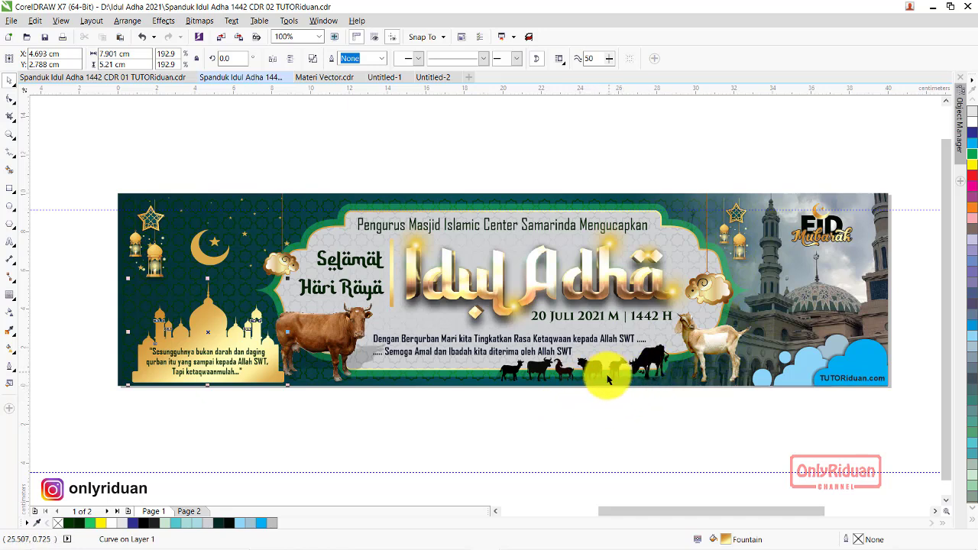
Paste the goat and cattle silhouette row from Materi Vector.cdr along the frame's bottom edge
{"action": "left_click", "coordinate": [327, 77]}
{"action": "scroll", "coordinate": [493, 363], "scroll_direction": "up", "scroll_amount": 2}
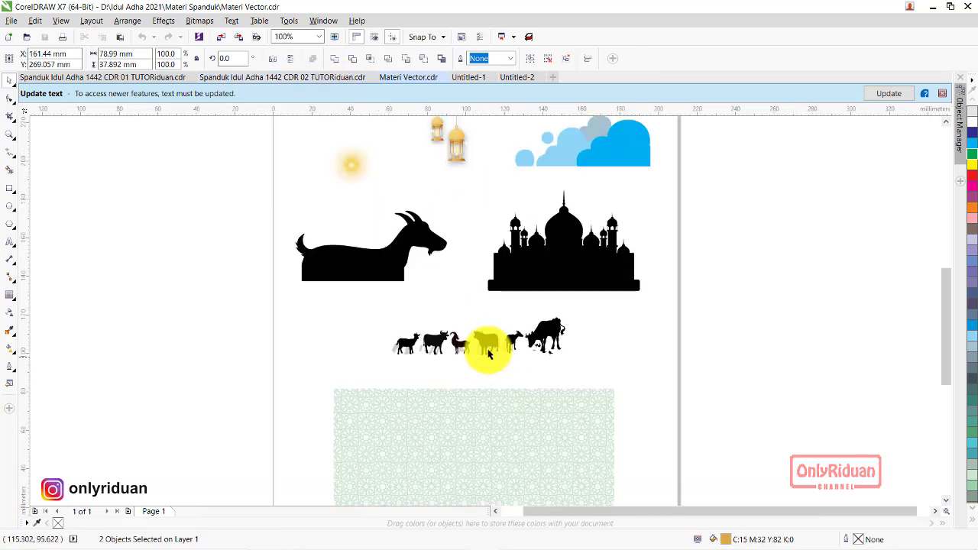
{"action": "scroll", "coordinate": [490, 353], "scroll_direction": "up", "scroll_amount": 2}
{"action": "scroll", "coordinate": [473, 351], "scroll_direction": "down", "scroll_amount": 2}
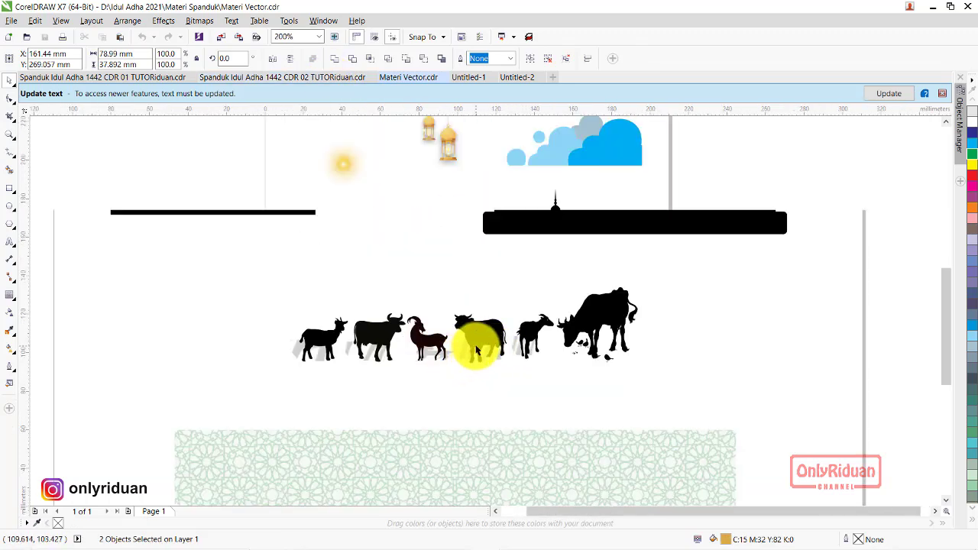
{"action": "scroll", "coordinate": [474, 348], "scroll_direction": "down", "scroll_amount": 2}
{"action": "left_click", "coordinate": [511, 346]}
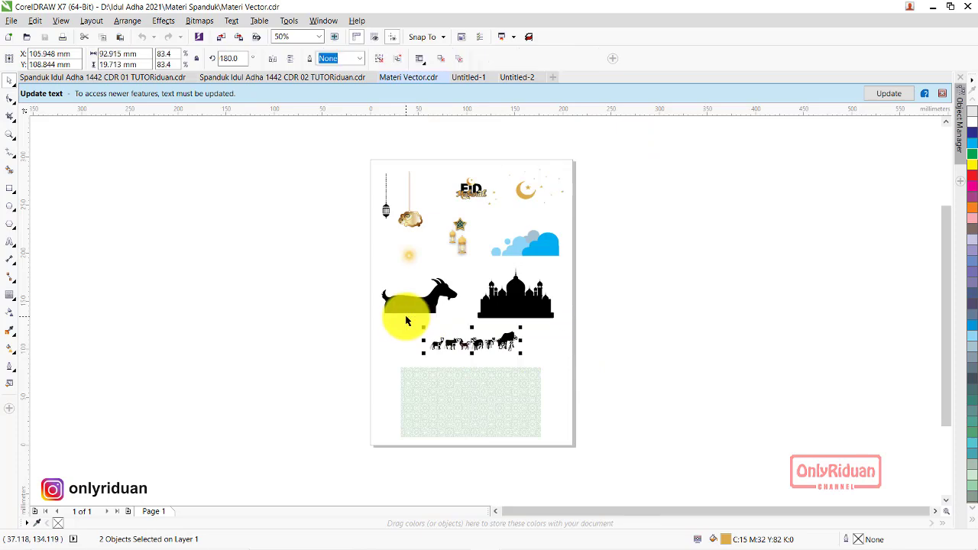
{"action": "left_click", "coordinate": [517, 77]}
{"action": "key", "text": "ctrl+v"}
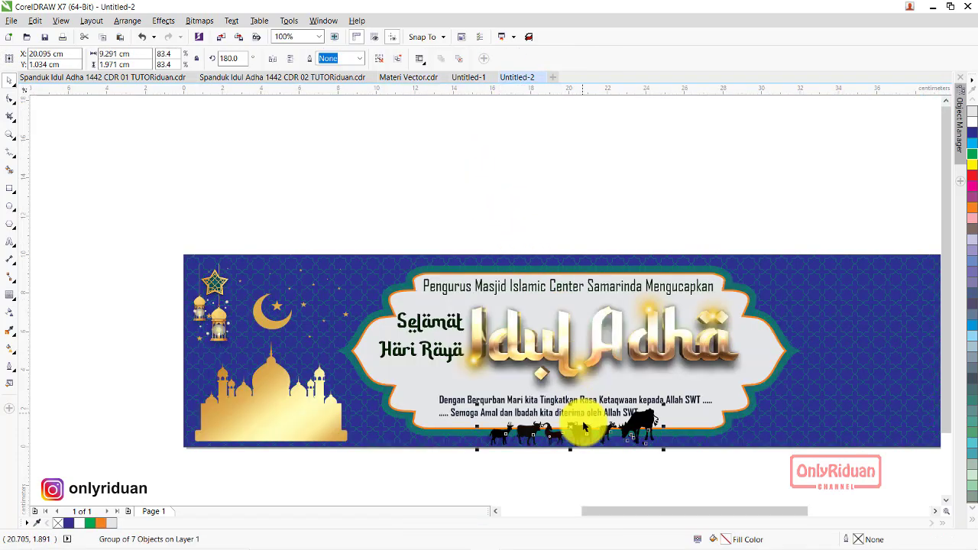
{"action": "left_click_drag", "start_coordinate": [583, 433], "coordinate": [671, 433]}
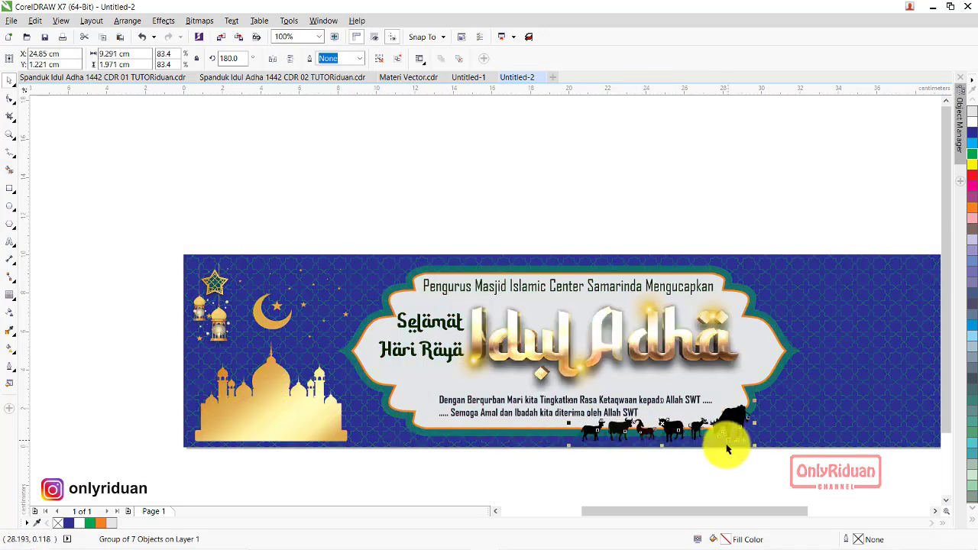
Dismiss the text update notice in the materials file and return to the banner
{"action": "left_click", "coordinate": [414, 79]}
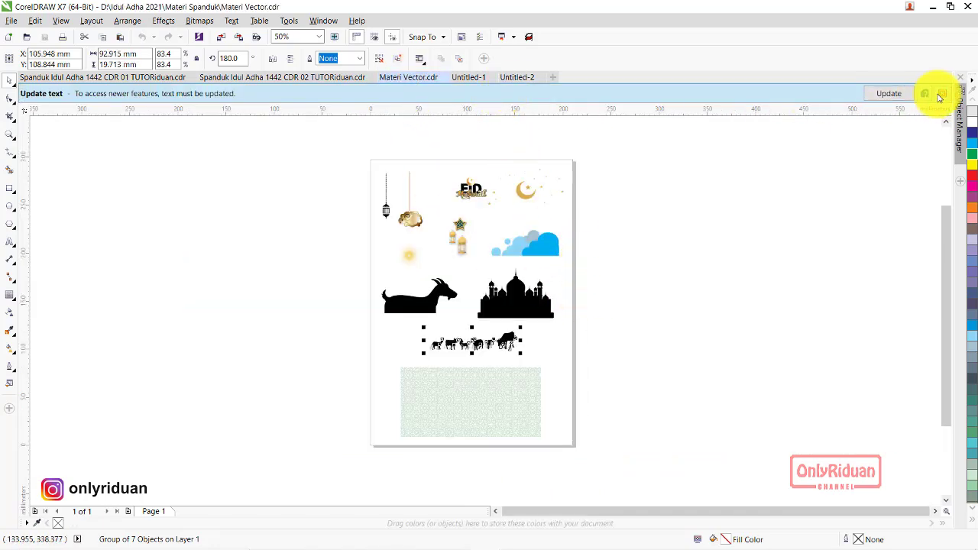
{"action": "left_click", "coordinate": [941, 94]}
{"action": "left_click", "coordinate": [514, 78]}
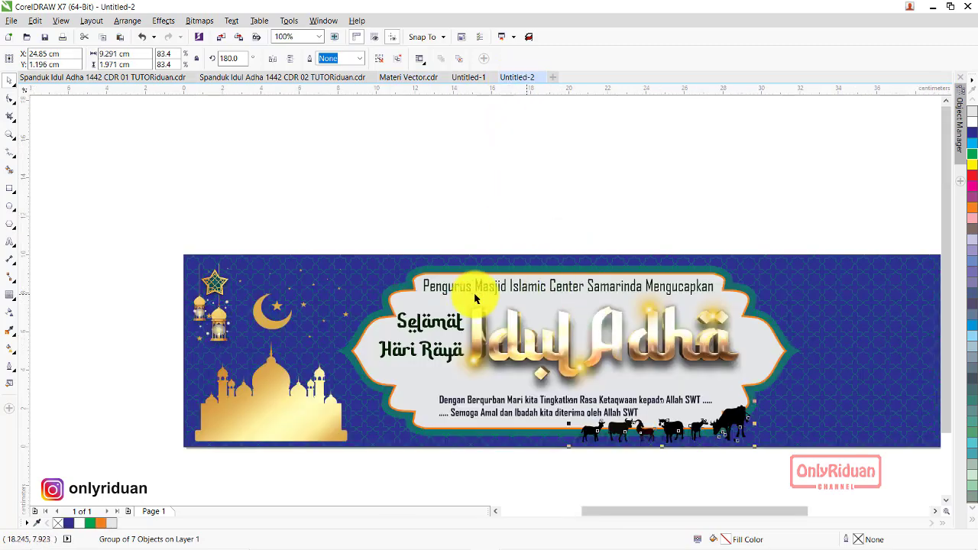
Import the Sapi cow and Kambing goat photos together
{"action": "left_click", "coordinate": [12, 20]}
{"action": "left_click", "coordinate": [55, 205]}
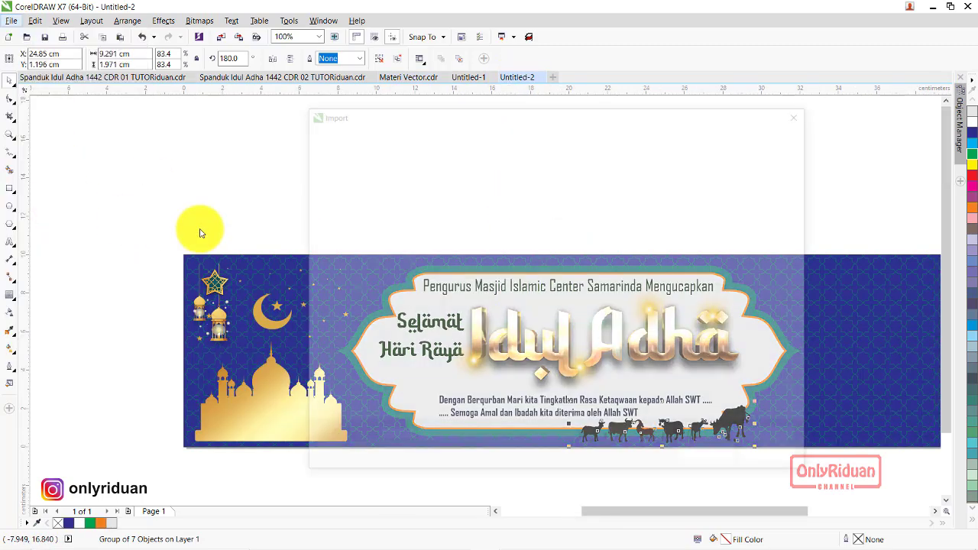
{"action": "left_click", "coordinate": [600, 282]}
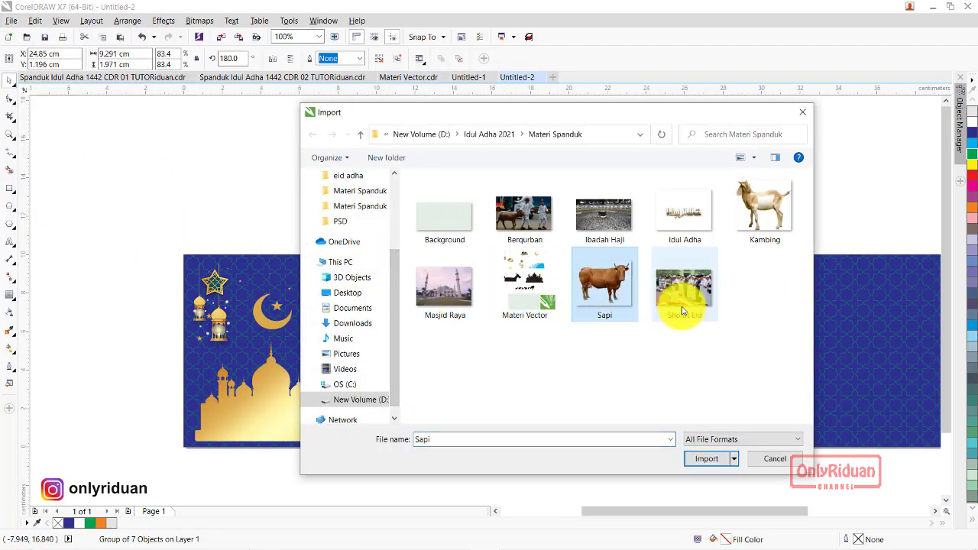
{"action": "left_click", "coordinate": [762, 207], "text": "ctrl"}
{"action": "left_click", "coordinate": [700, 459]}
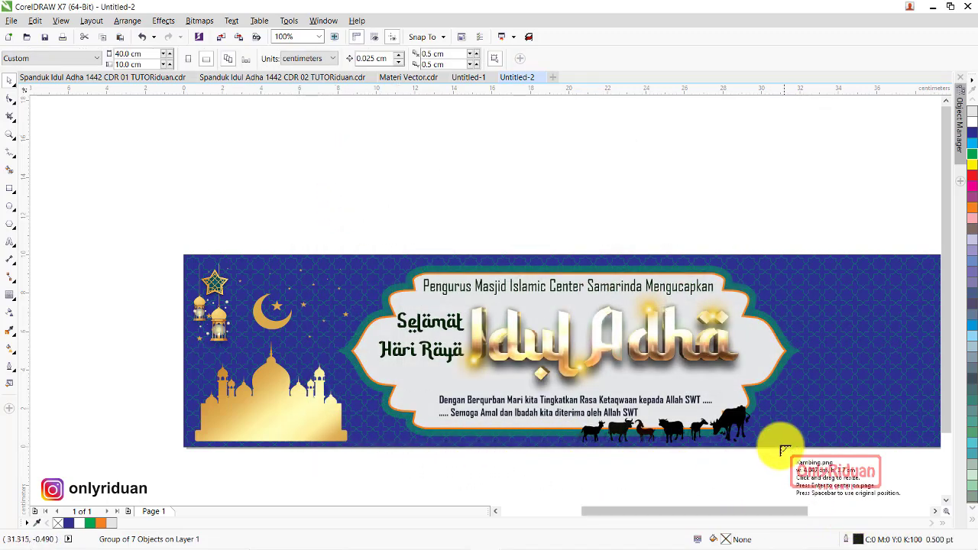
Place the goat at the frame's lower right and the slightly enlarged cow at lower left
{"action": "left_click_drag", "start_coordinate": [723, 382], "coordinate": [791, 447]}
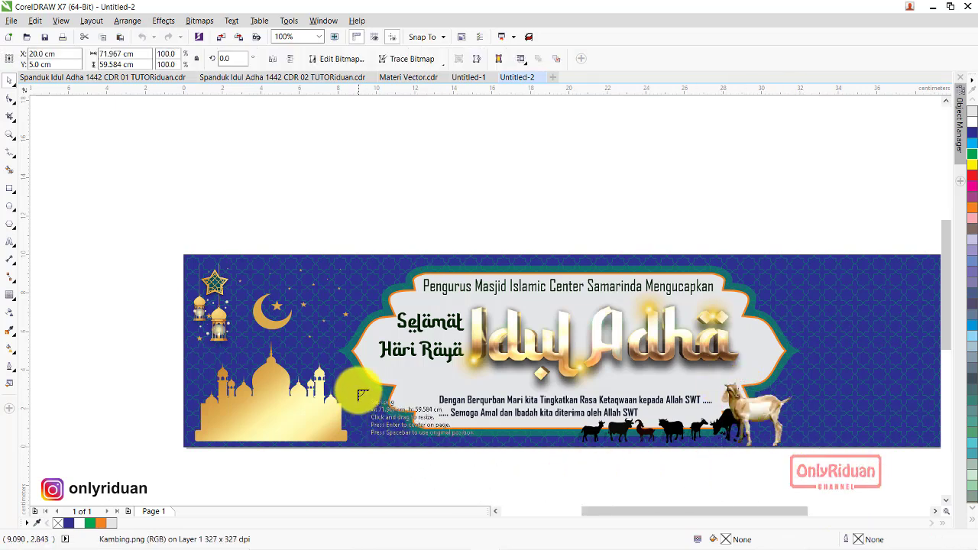
{"action": "left_click_drag", "start_coordinate": [359, 388], "coordinate": [435, 449]}
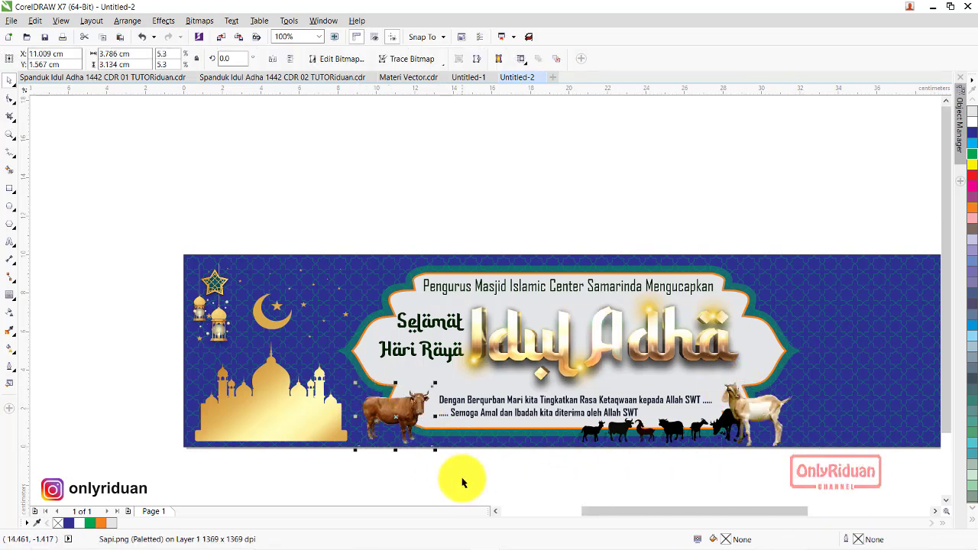
{"action": "mouse_move", "coordinate": [434, 383]}
{"action": "left_mouse_down"}
{"action": "mouse_move", "coordinate": [447, 376]}
{"action": "mouse_move", "coordinate": [456, 390]}
{"action": "left_mouse_up"}
{"action": "left_click_drag", "start_coordinate": [767, 416], "coordinate": [782, 406]}
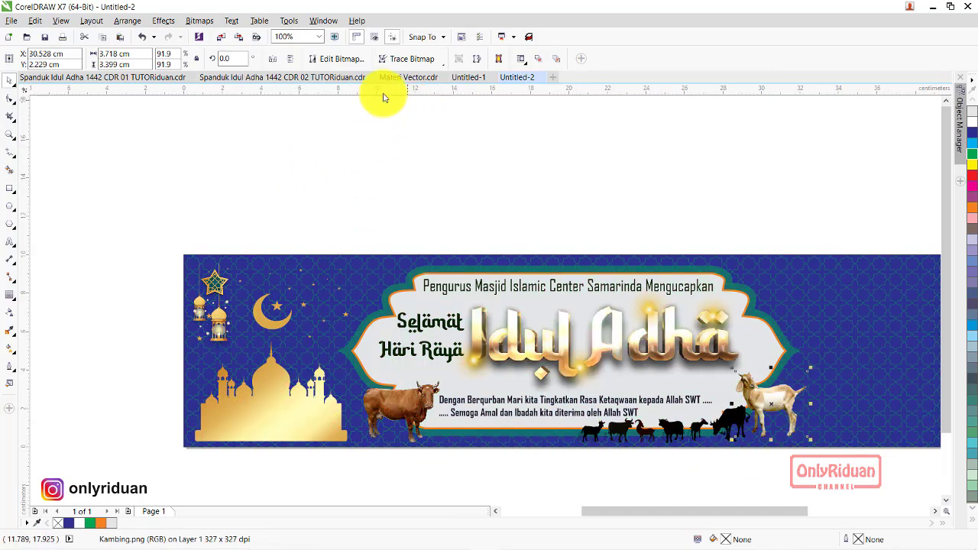
Take the quote text from the finished reference banner back to Untitled-2
{"action": "left_click", "coordinate": [287, 83]}
{"action": "left_click", "coordinate": [220, 380]}
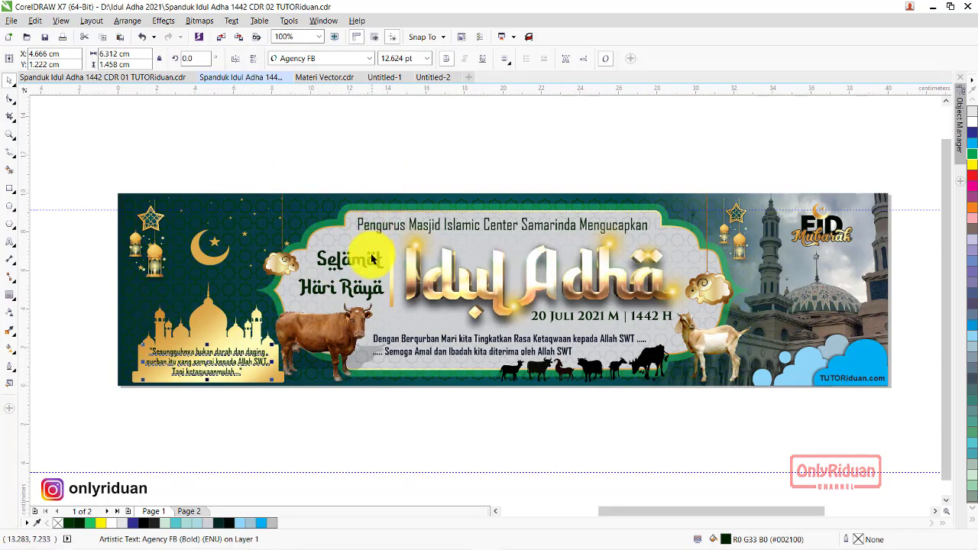
{"action": "left_click", "coordinate": [432, 77]}
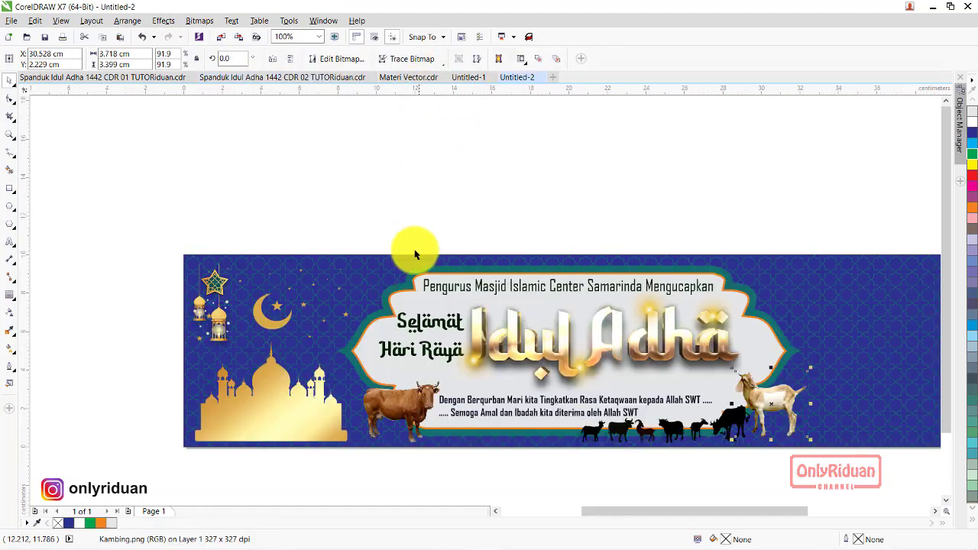
Paste the qurban quote text onto the gold mosque
{"action": "key", "text": "ctrl+v"}
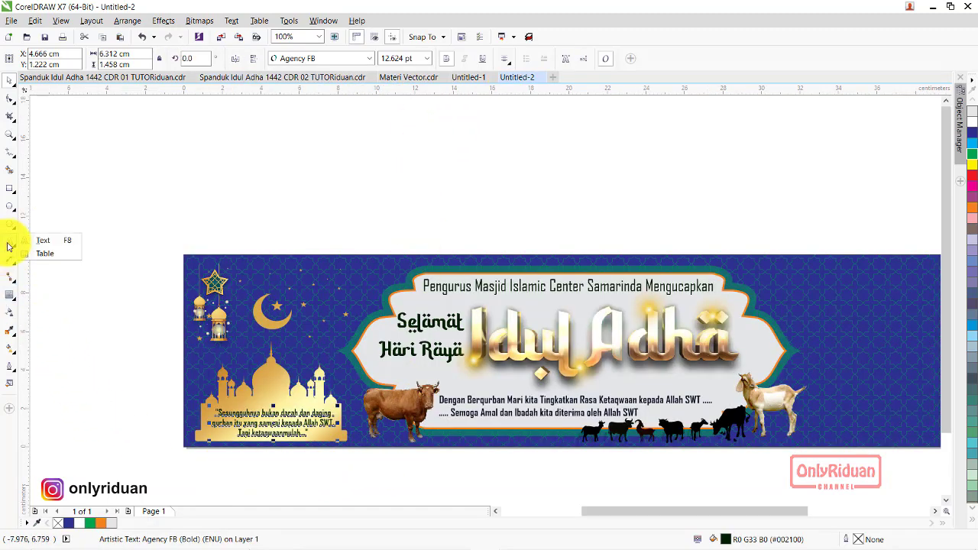
{"action": "left_click", "coordinate": [52, 241]}
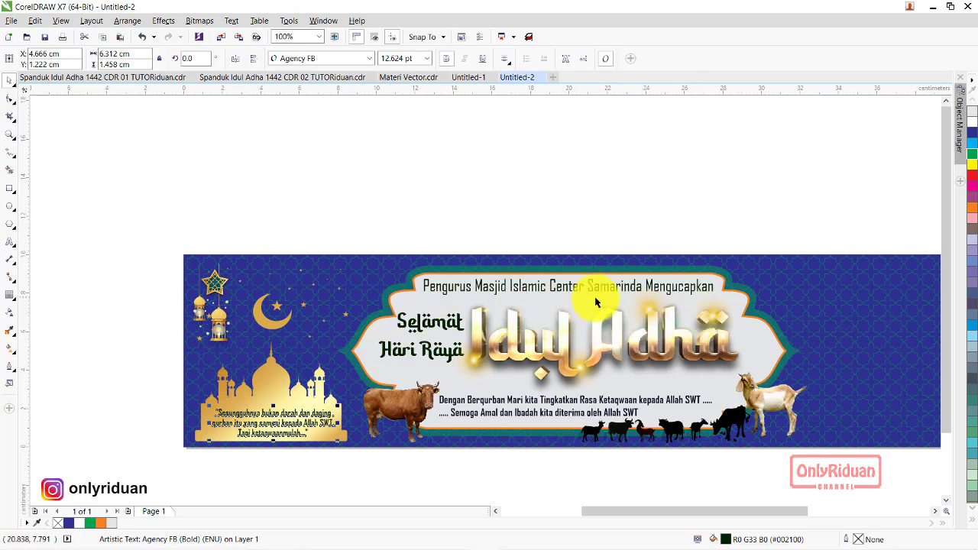
{"action": "left_click", "coordinate": [310, 79]}
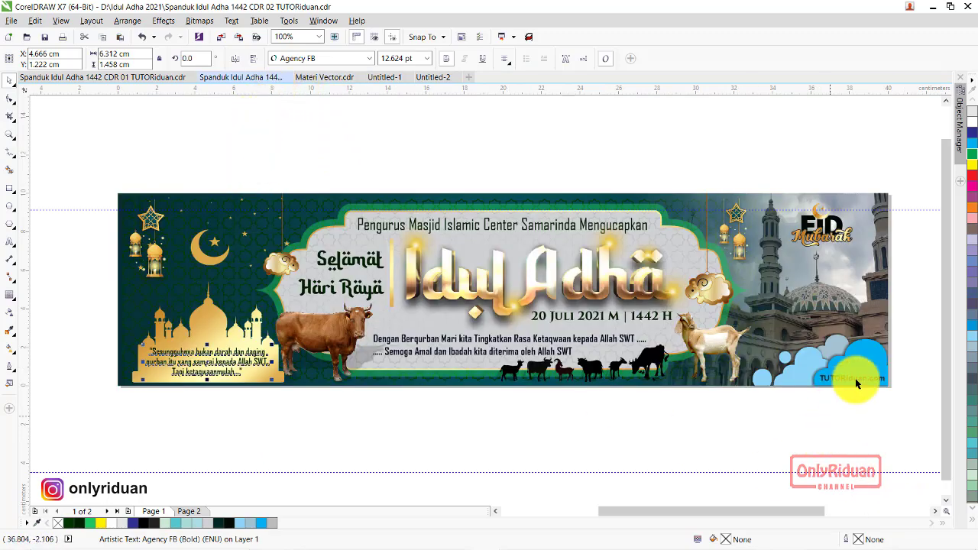
Paste the blue cloud group from Materi Vector.cdr into the banner's bottom-right corner
{"action": "left_click", "coordinate": [340, 78]}
{"action": "left_click_drag", "start_coordinate": [595, 257], "coordinate": [483, 214]}
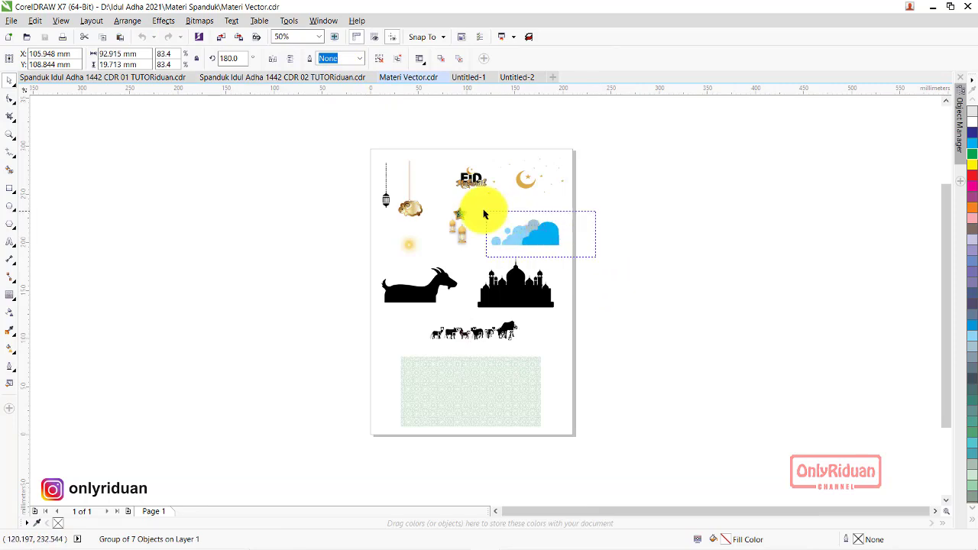
{"action": "left_click", "coordinate": [515, 78]}
{"action": "key", "text": "ctrl+v"}
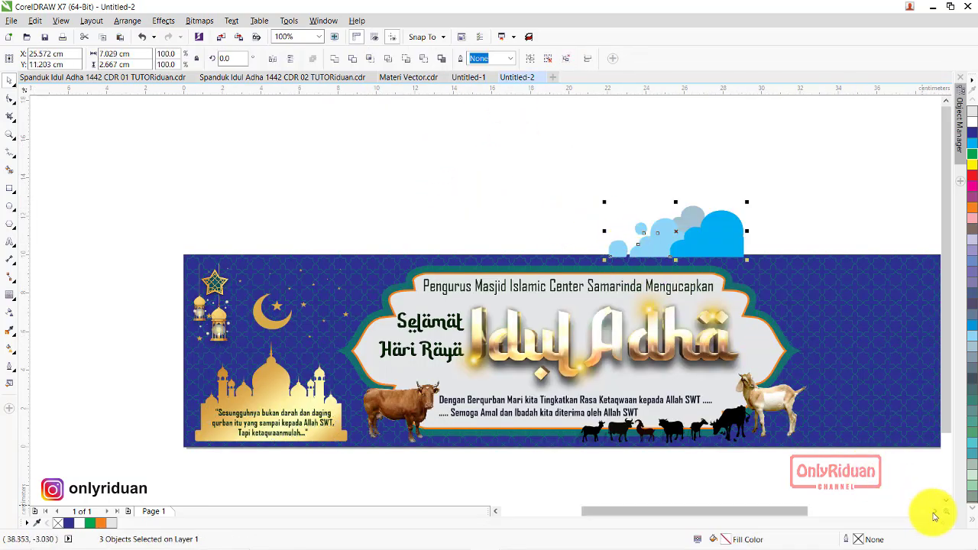
{"action": "left_click", "coordinate": [935, 512]}
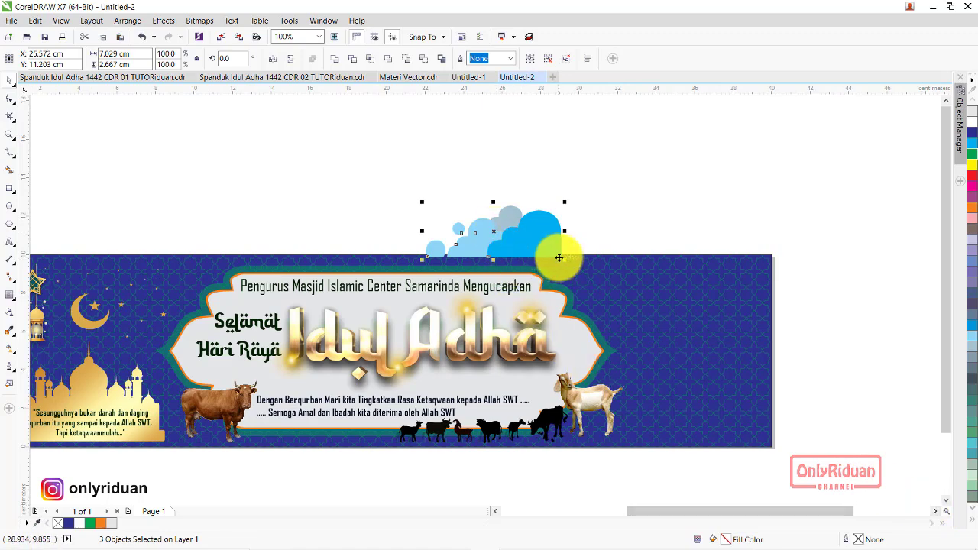
{"action": "left_click_drag", "start_coordinate": [559, 257], "coordinate": [769, 446]}
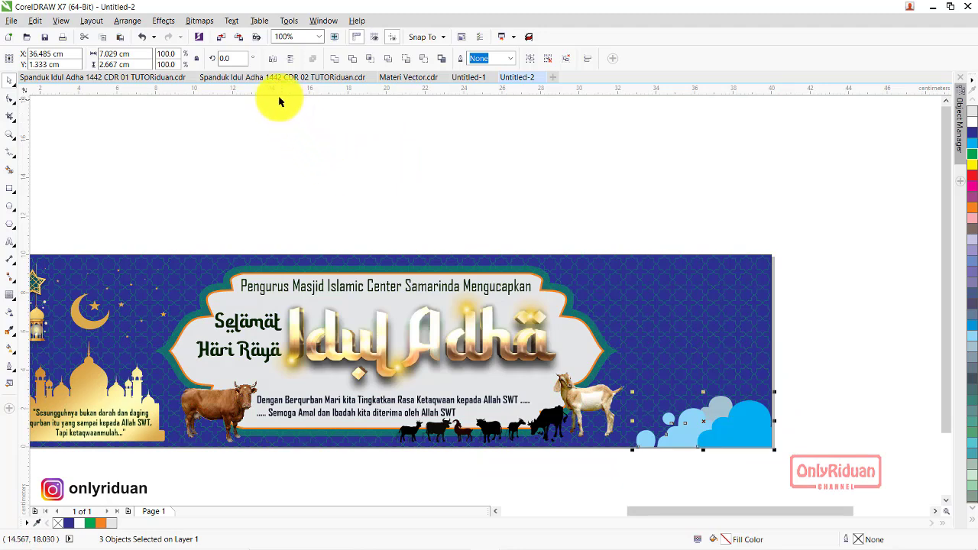
{"action": "left_click", "coordinate": [245, 79]}
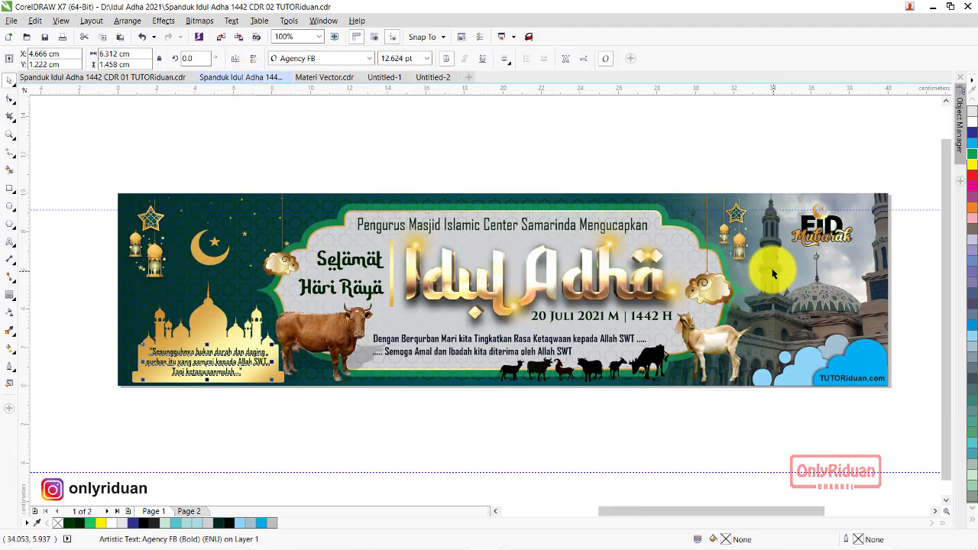
Bring over the reference banner's mosque photo and select the surrounding banner elements
{"action": "left_click", "coordinate": [885, 239]}
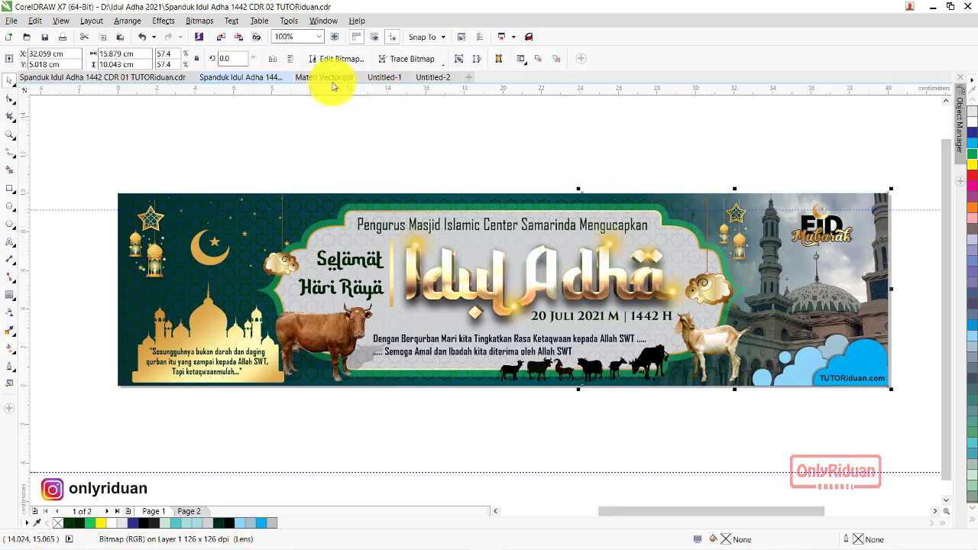
{"action": "left_click", "coordinate": [436, 77]}
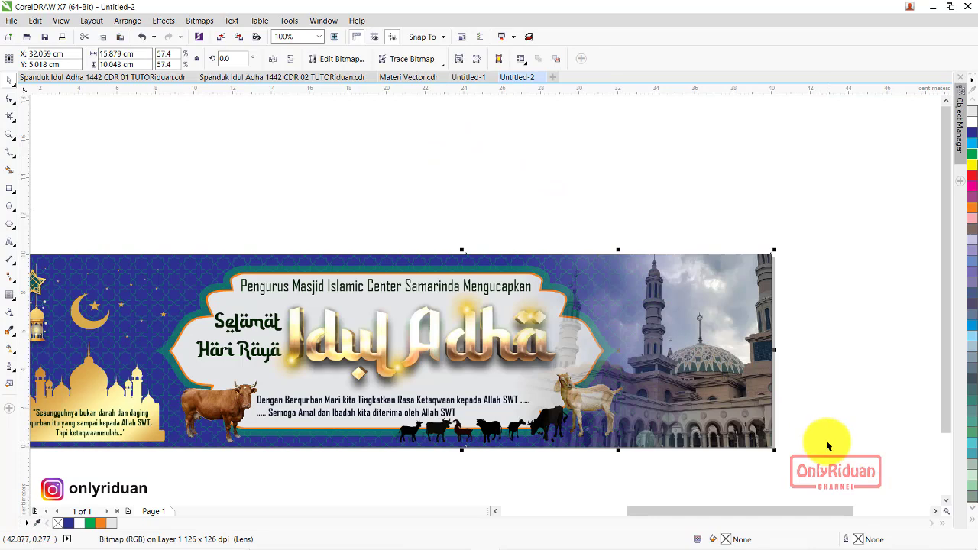
{"action": "left_click", "coordinate": [840, 481]}
{"action": "left_click_drag", "start_coordinate": [780, 484], "coordinate": [212, 251]}
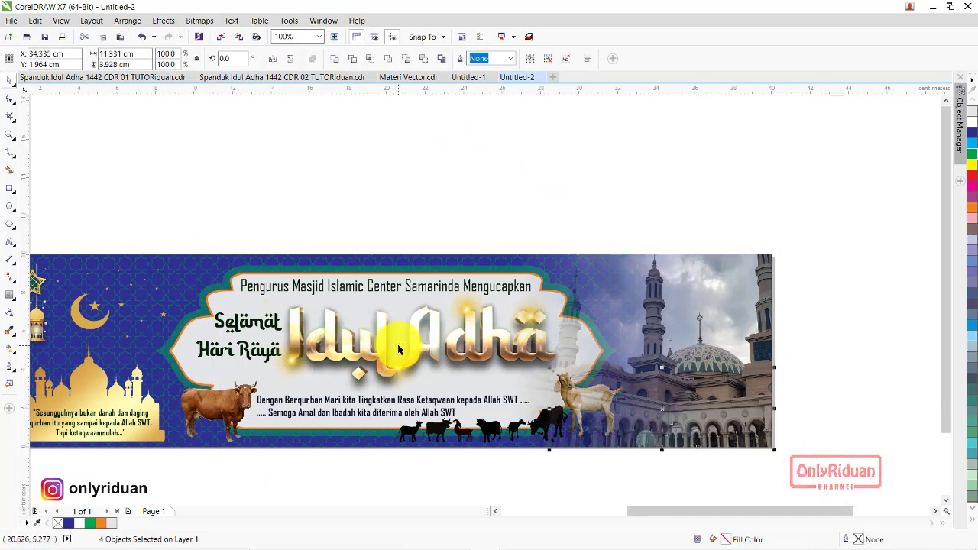
{"action": "left_click_drag", "start_coordinate": [131, 179], "coordinate": [642, 498]}
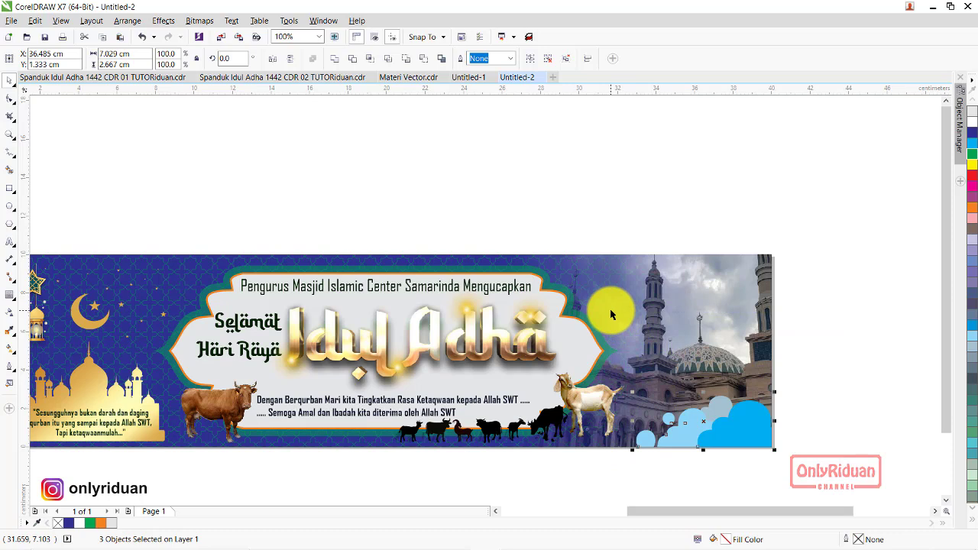
{"action": "left_click", "coordinate": [856, 298]}
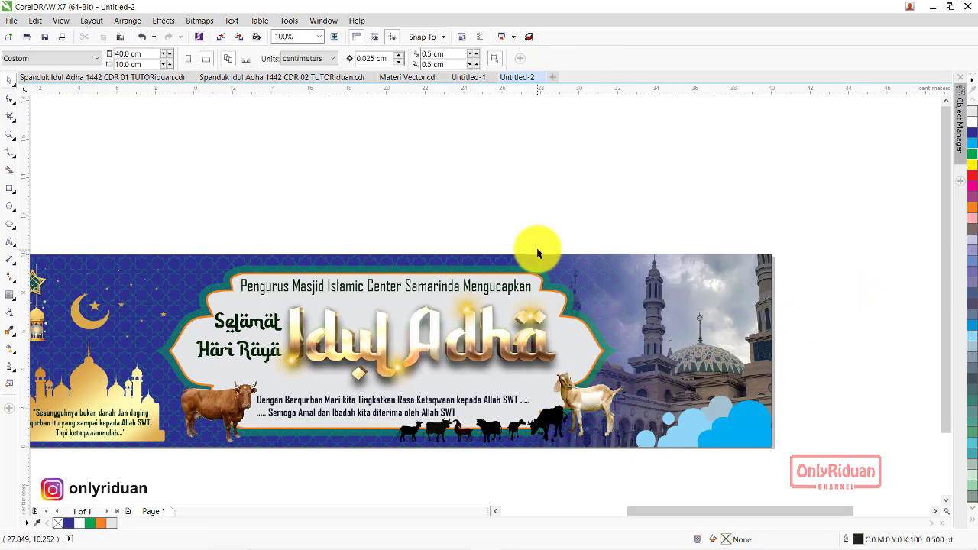
Move the Eid Mubarak logo from beside the page into the banner's top-right corner
{"action": "scroll", "coordinate": [542, 258], "scroll_direction": "down", "scroll_amount": 2}
{"action": "left_click", "coordinate": [171, 207]}
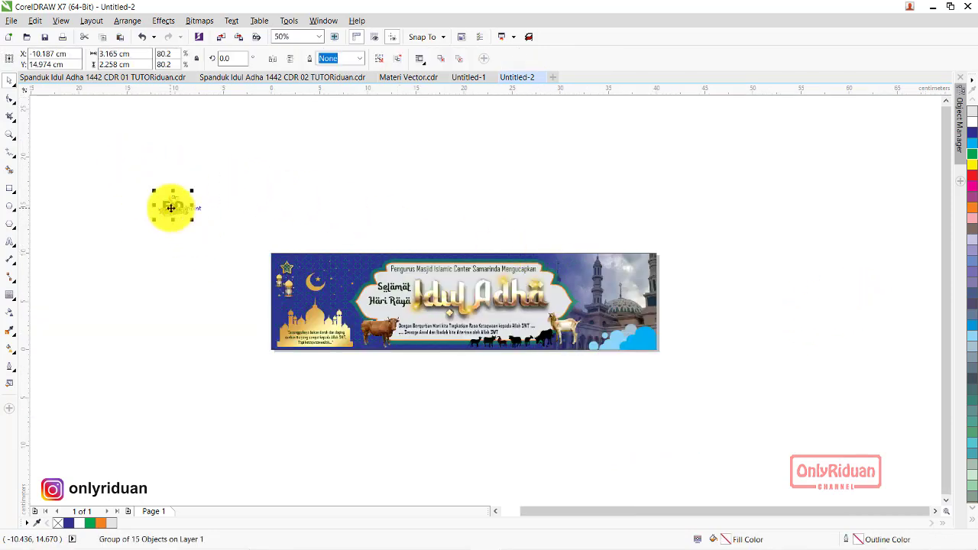
{"action": "left_click_drag", "start_coordinate": [171, 207], "coordinate": [616, 273]}
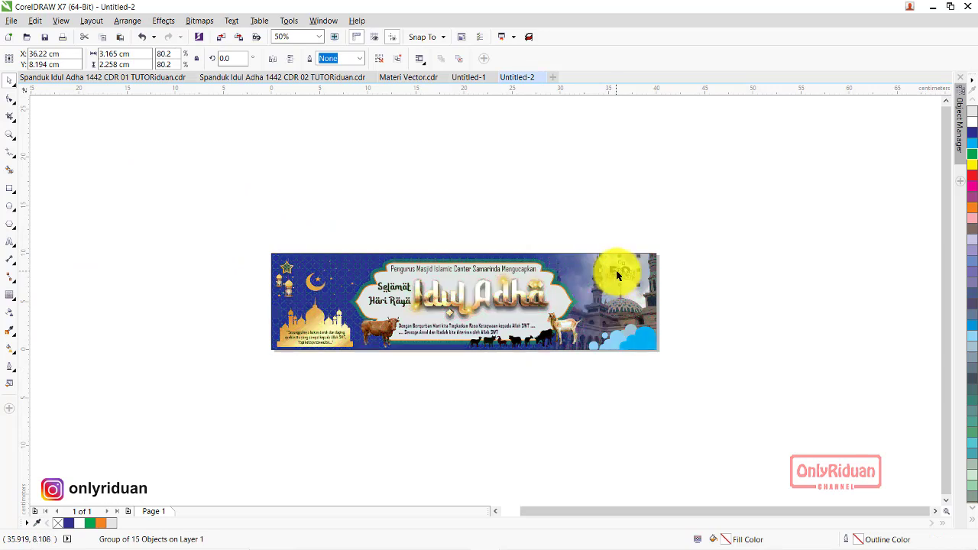
{"action": "scroll", "coordinate": [337, 315], "scroll_direction": "up", "scroll_amount": 2}
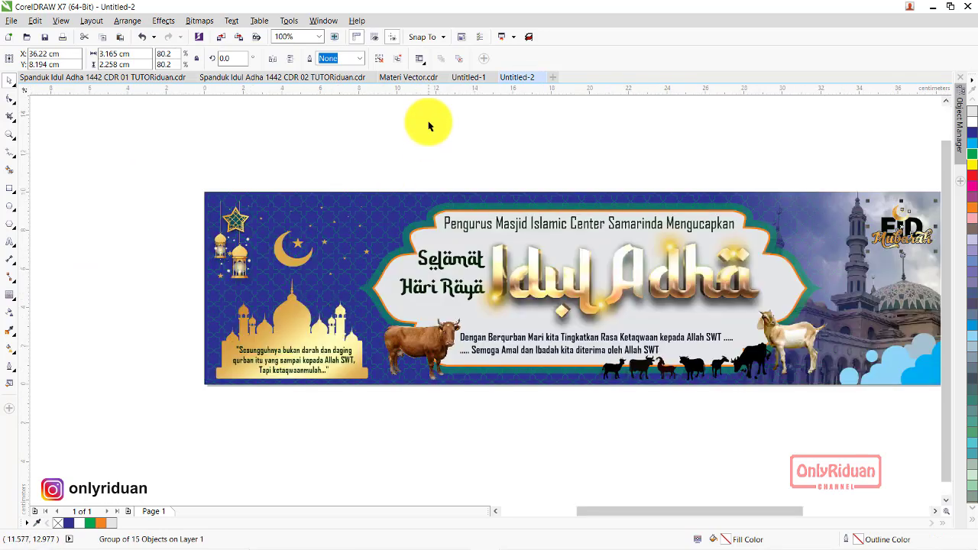
Paste the hanging lantern-and-sheep ornament beside the title frame and shrink it
{"action": "left_click", "coordinate": [408, 77]}
{"action": "left_click", "coordinate": [410, 195]}
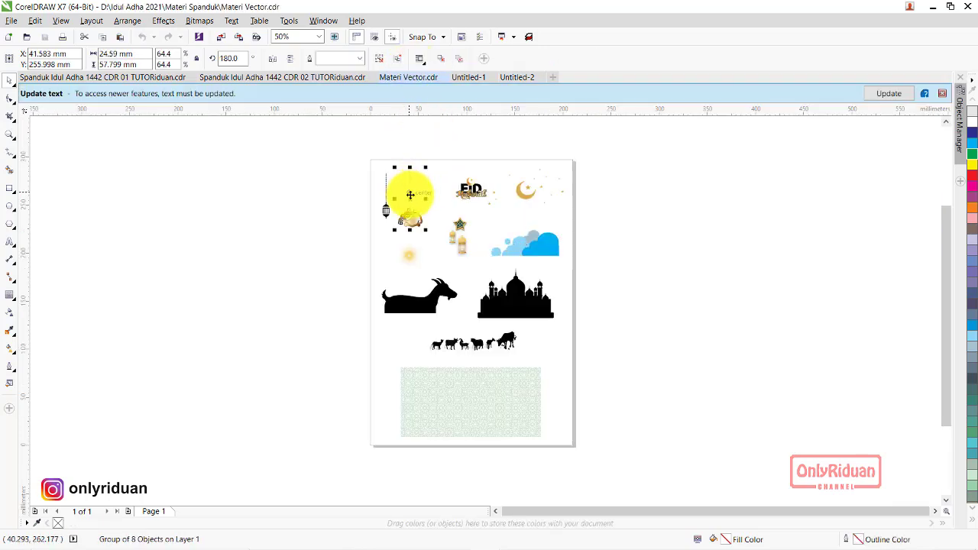
{"action": "left_click", "coordinate": [943, 93]}
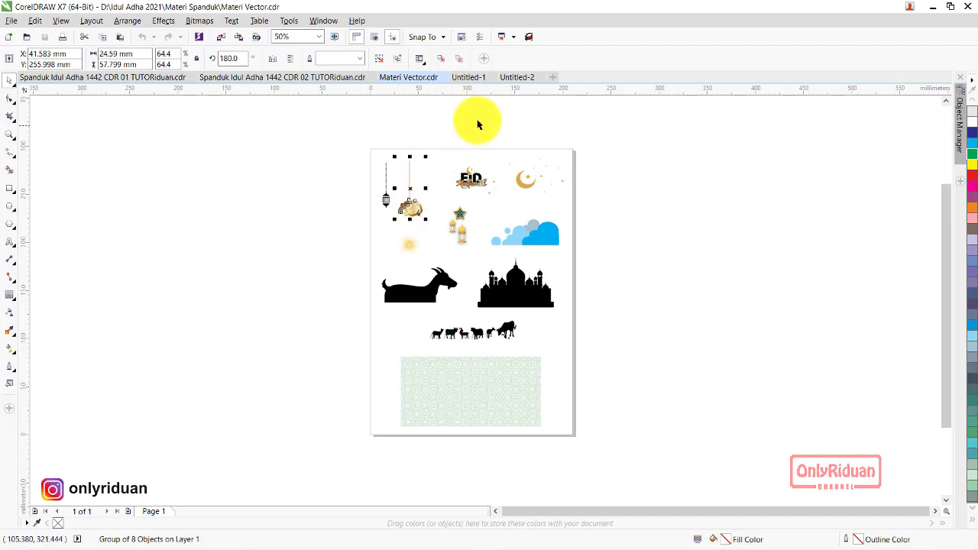
{"action": "left_click", "coordinate": [511, 78]}
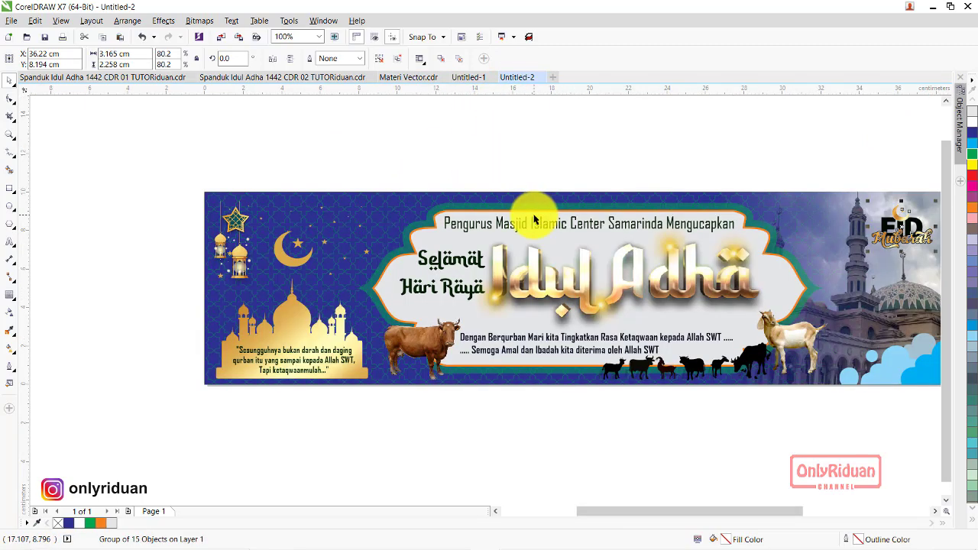
{"action": "key", "text": "ctrl+v"}
{"action": "mouse_move", "coordinate": [468, 114]}
{"action": "left_mouse_down"}
{"action": "mouse_move", "coordinate": [803, 273]}
{"action": "mouse_move", "coordinate": [379, 246]}
{"action": "left_mouse_up"}
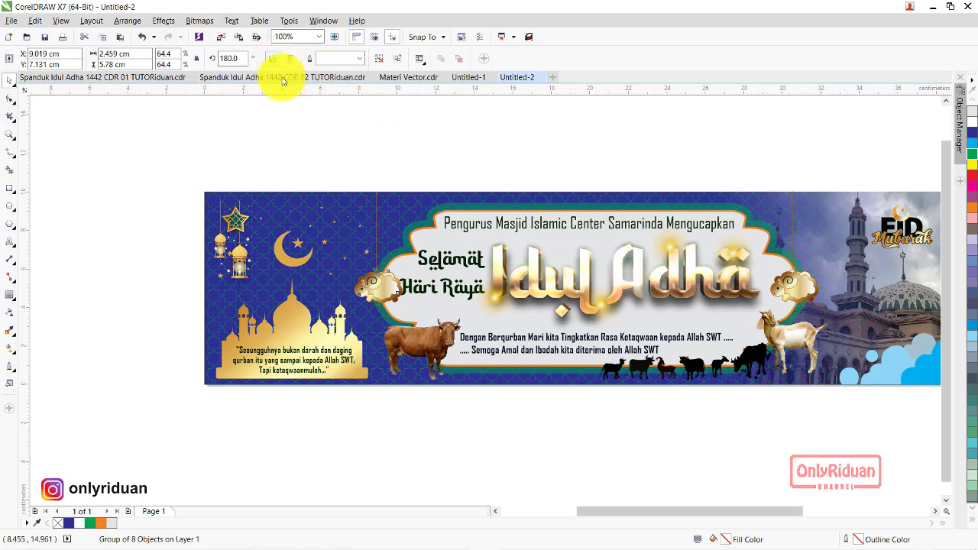
{"action": "left_click_drag", "start_coordinate": [351, 306], "coordinate": [357, 280]}
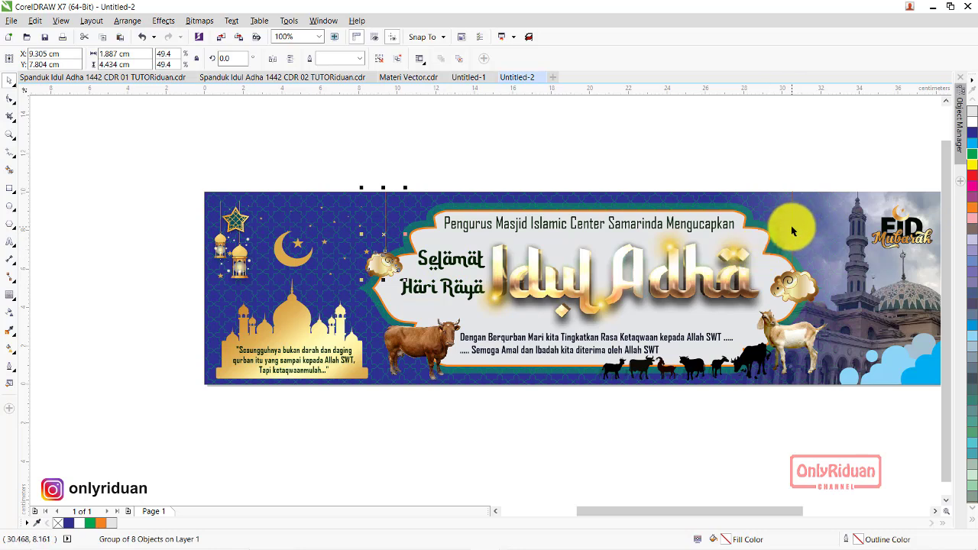
Nudge the Idul Adha title slightly right and compare with the reference banner
{"action": "scroll", "coordinate": [579, 226], "scroll_direction": "right", "scroll_amount": 3}
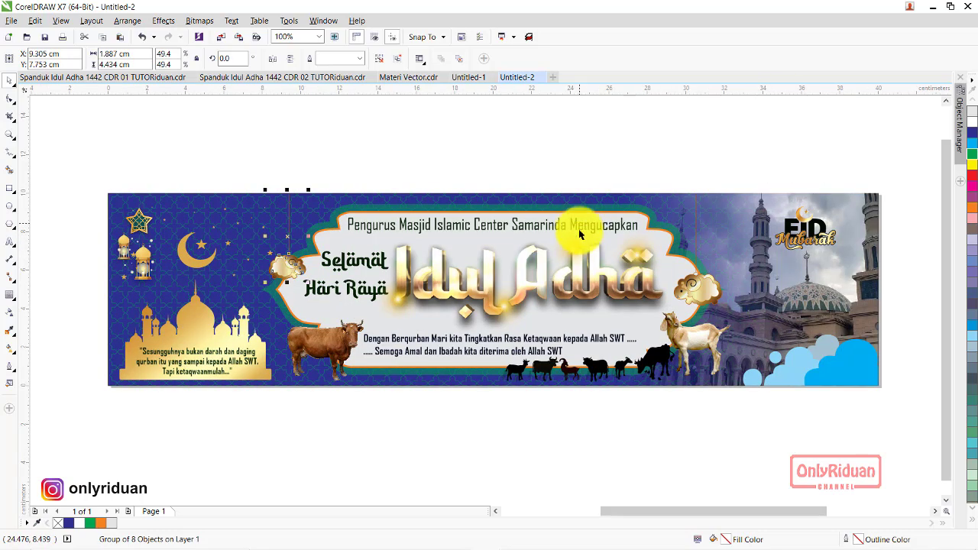
{"action": "left_click", "coordinate": [558, 289]}
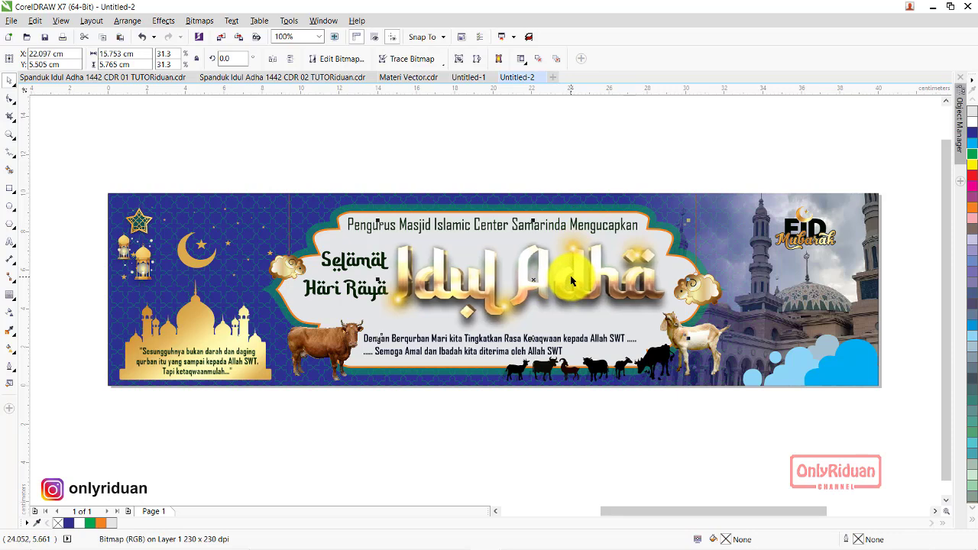
{"action": "left_click_drag", "start_coordinate": [571, 281], "coordinate": [572, 280]}
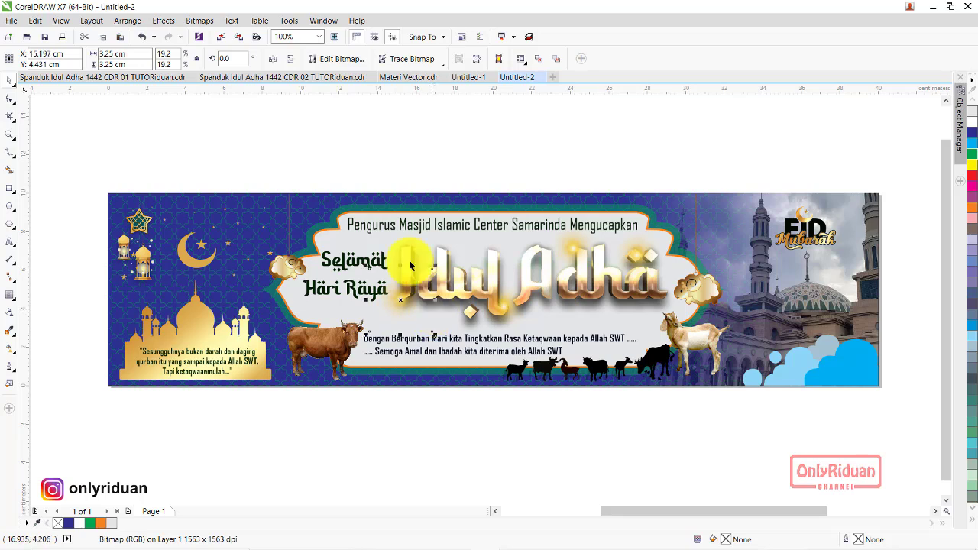
{"action": "left_click", "coordinate": [282, 77]}
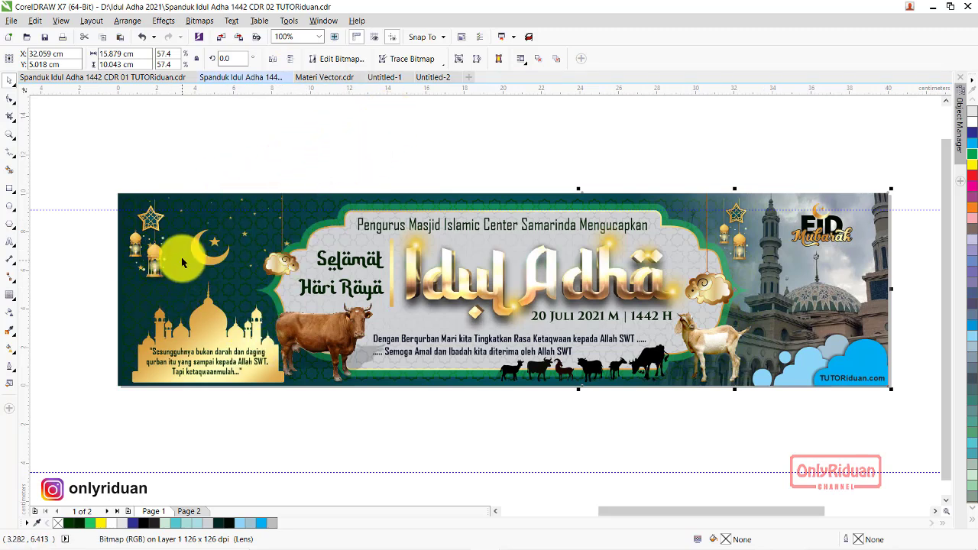
{"action": "left_click", "coordinate": [433, 77]}
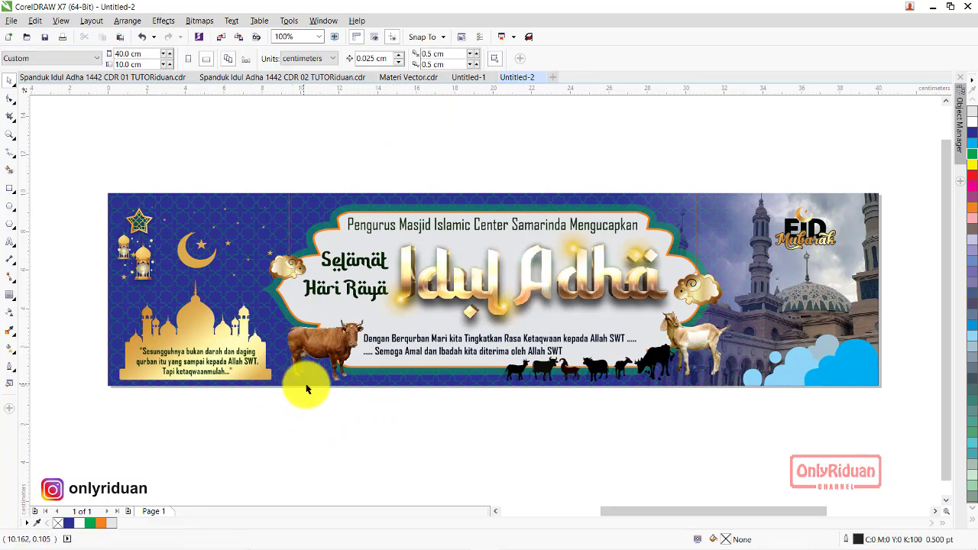
Fill the banner background with dark green from the expanded palette
{"action": "left_click", "coordinate": [404, 382]}
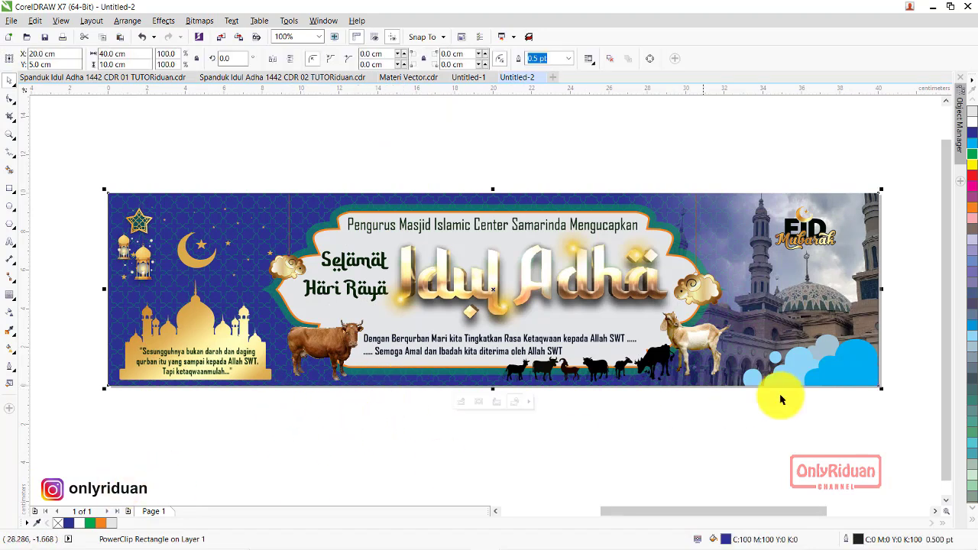
{"action": "left_click", "coordinate": [971, 522]}
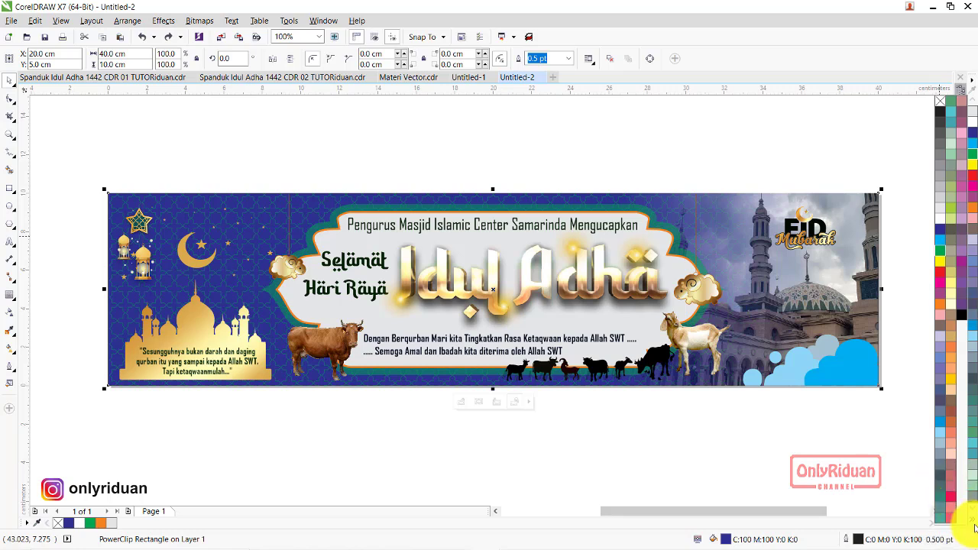
{"action": "left_click", "coordinate": [941, 252]}
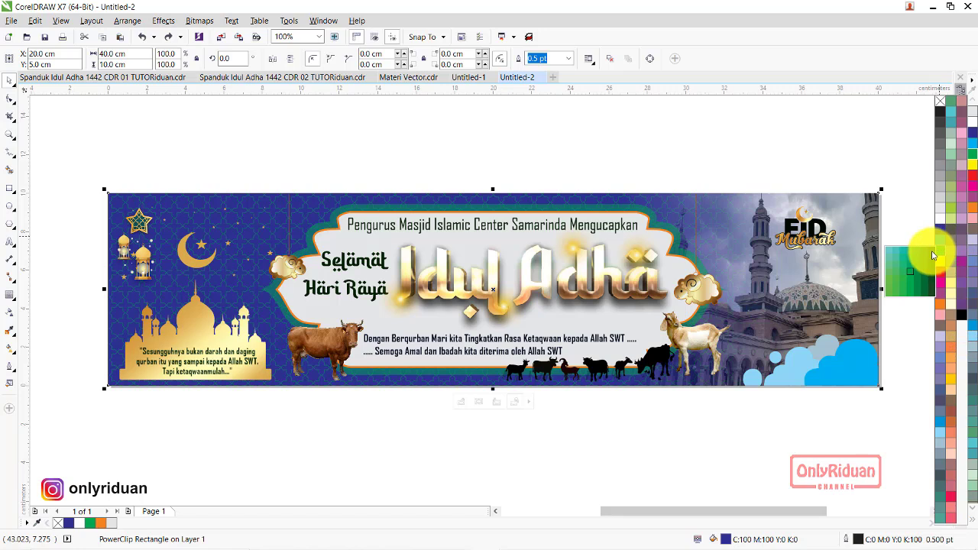
{"action": "left_click", "coordinate": [932, 253]}
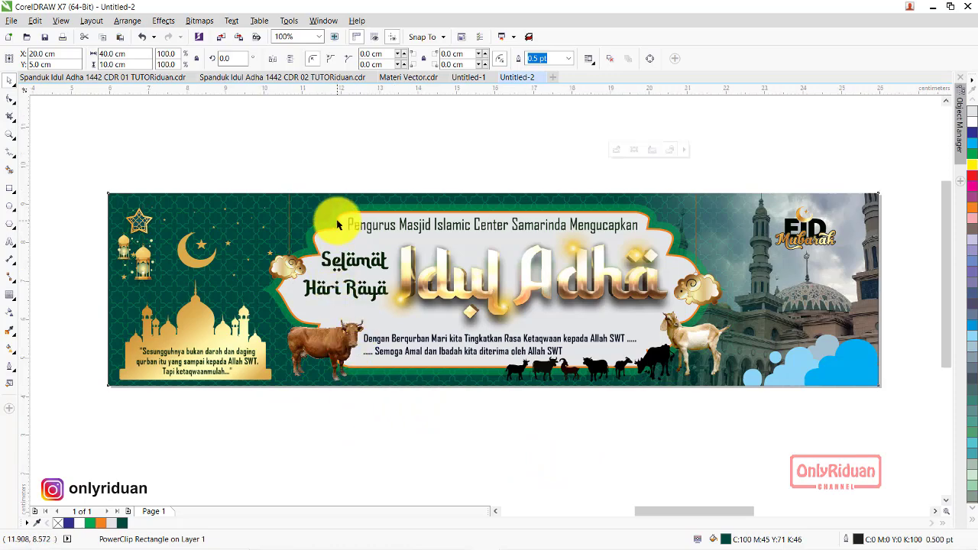
Copy the mosque's gold gradient onto the title frame's orange border, then check the reference
{"action": "scroll", "coordinate": [337, 224], "scroll_direction": "up", "scroll_amount": 3}
{"action": "left_click", "coordinate": [344, 190]}
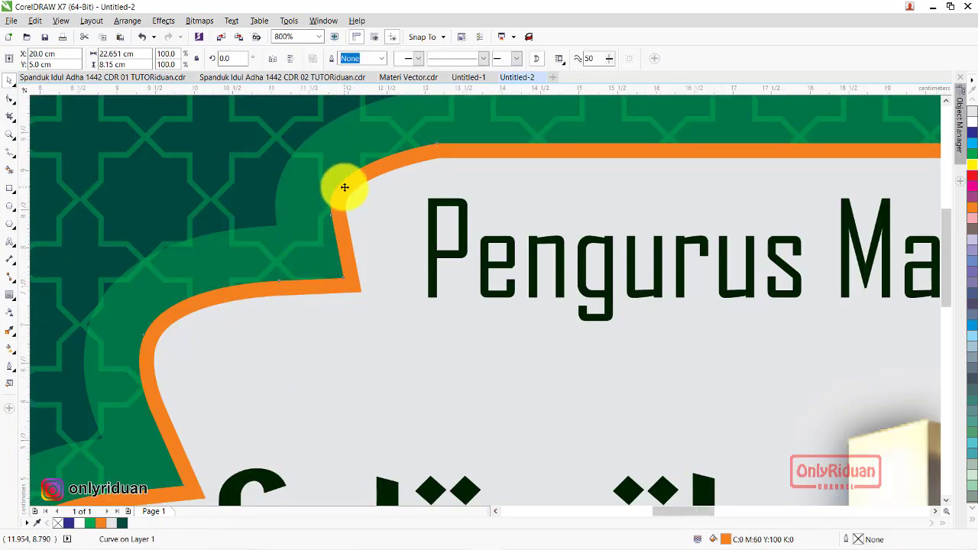
{"action": "scroll", "coordinate": [345, 188], "scroll_direction": "down", "scroll_amount": 2}
{"action": "scroll", "coordinate": [344, 192], "scroll_direction": "down", "scroll_amount": 1}
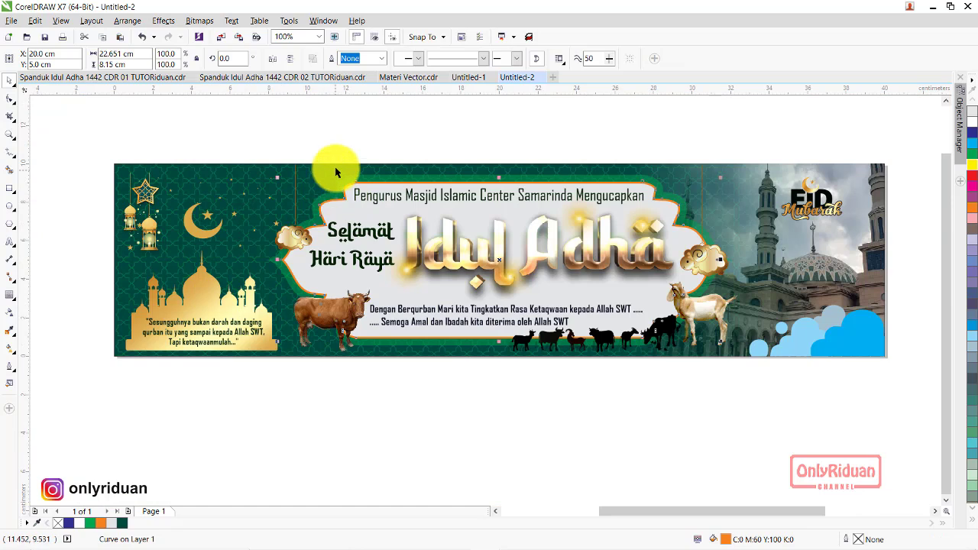
{"action": "left_click", "coordinate": [35, 21]}
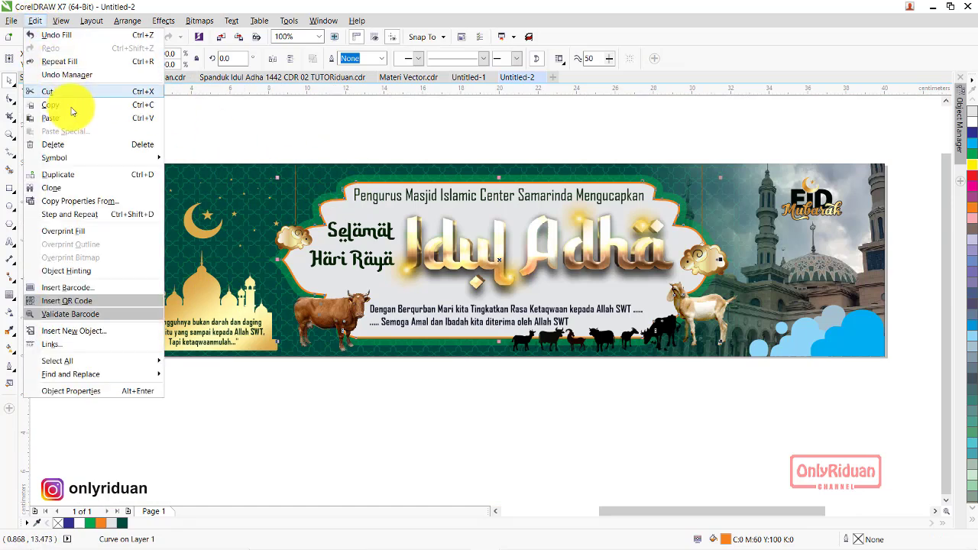
{"action": "left_click", "coordinate": [69, 203]}
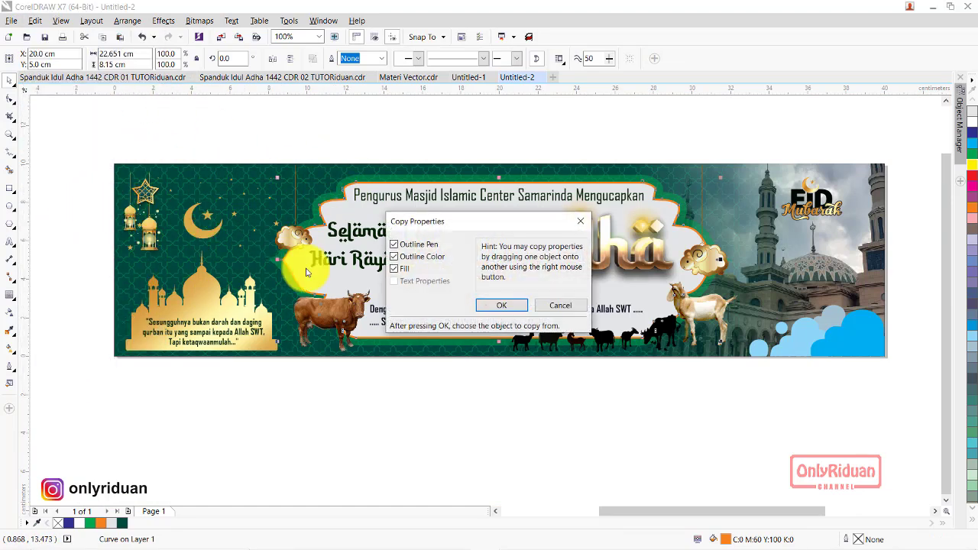
{"action": "left_click", "coordinate": [494, 308]}
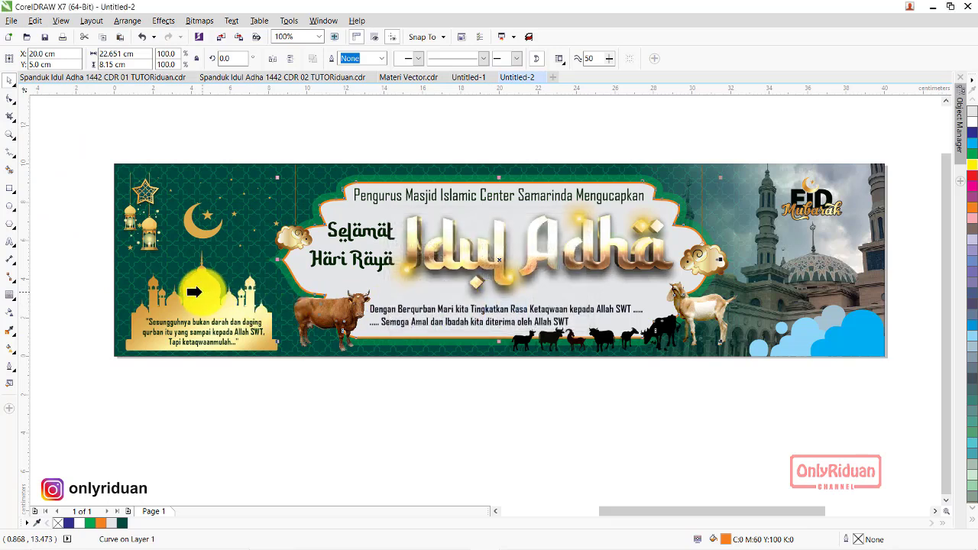
{"action": "left_click", "coordinate": [192, 290]}
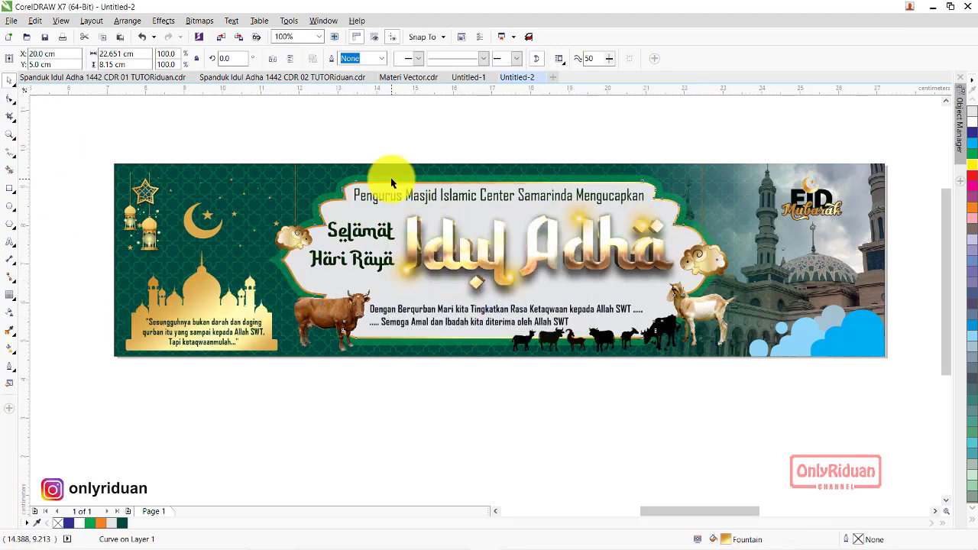
{"action": "scroll", "coordinate": [392, 182], "scroll_direction": "up", "scroll_amount": 3}
{"action": "scroll", "coordinate": [392, 182], "scroll_direction": "down", "scroll_amount": 3}
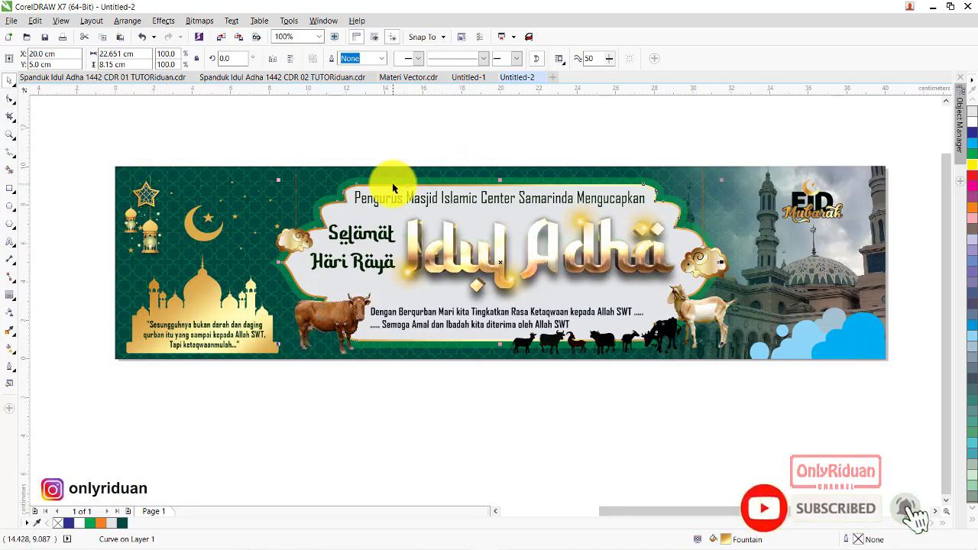
{"action": "left_click", "coordinate": [267, 77]}
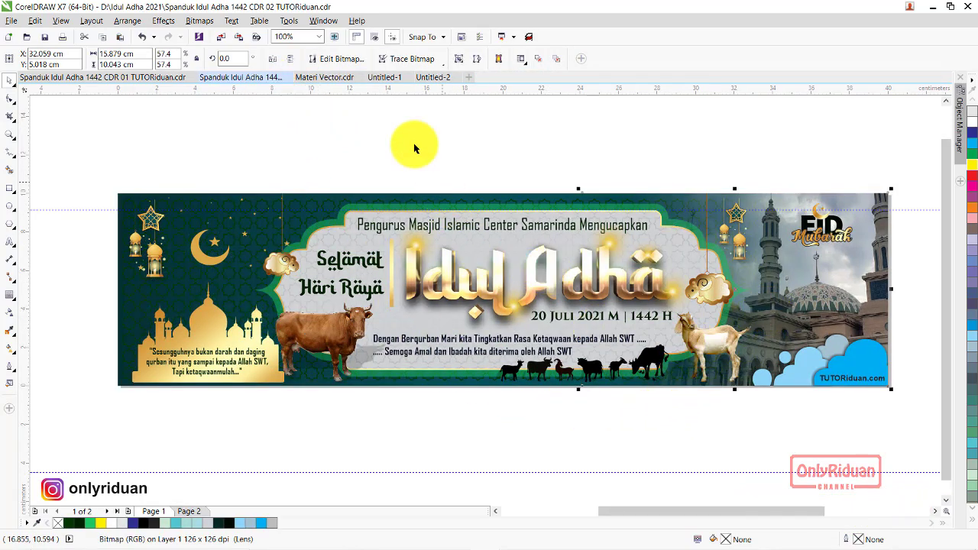
{"action": "key", "text": "ctrl+Tab"}
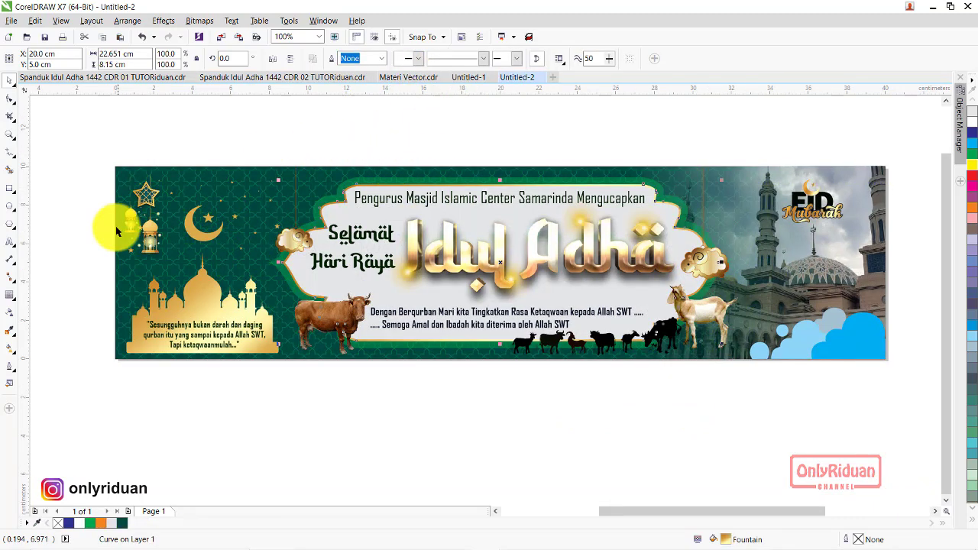
Place a smaller copy of the star-and-lantern ornament at the banner's top right
{"action": "left_click", "coordinate": [138, 217]}
{"action": "left_click_drag", "start_coordinate": [139, 217], "coordinate": [729, 213]}
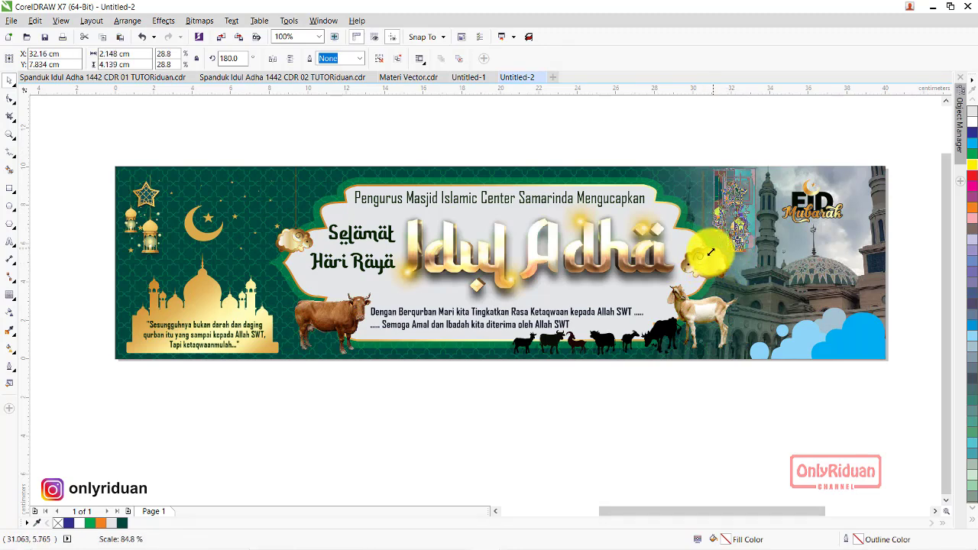
{"action": "left_click_drag", "start_coordinate": [703, 264], "coordinate": [736, 218]}
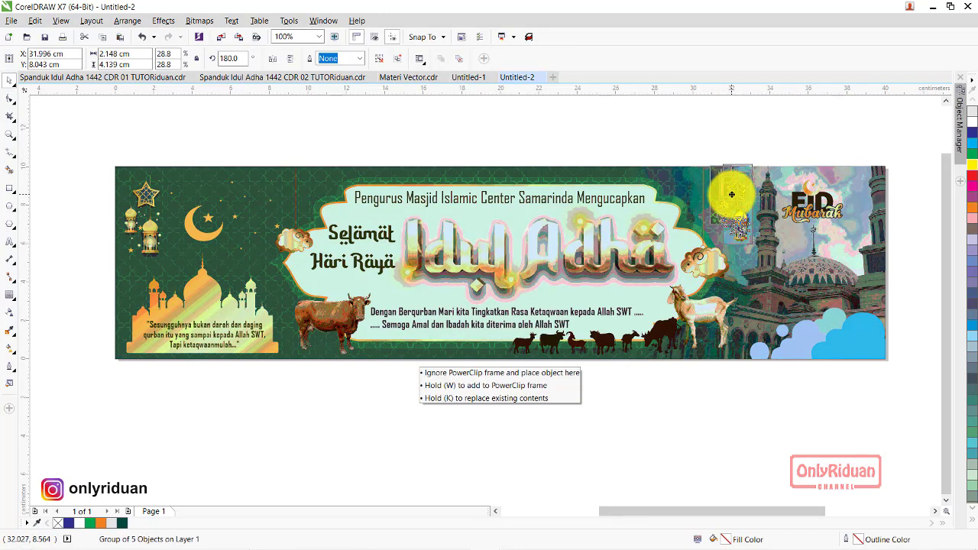
{"action": "left_click", "coordinate": [724, 405]}
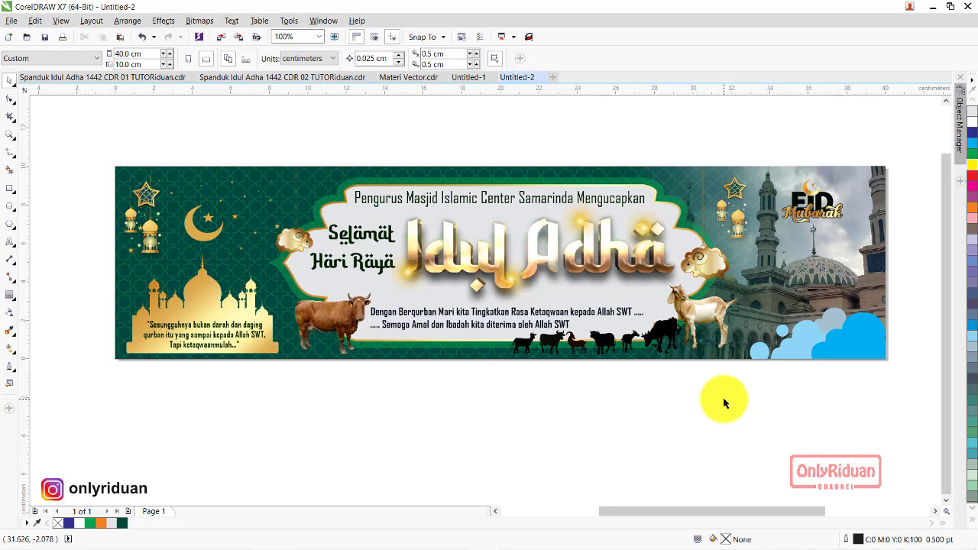
Show page 2 of the Spanduk Idul Adha 1442 CDR 02 reference file
{"action": "left_click", "coordinate": [299, 78]}
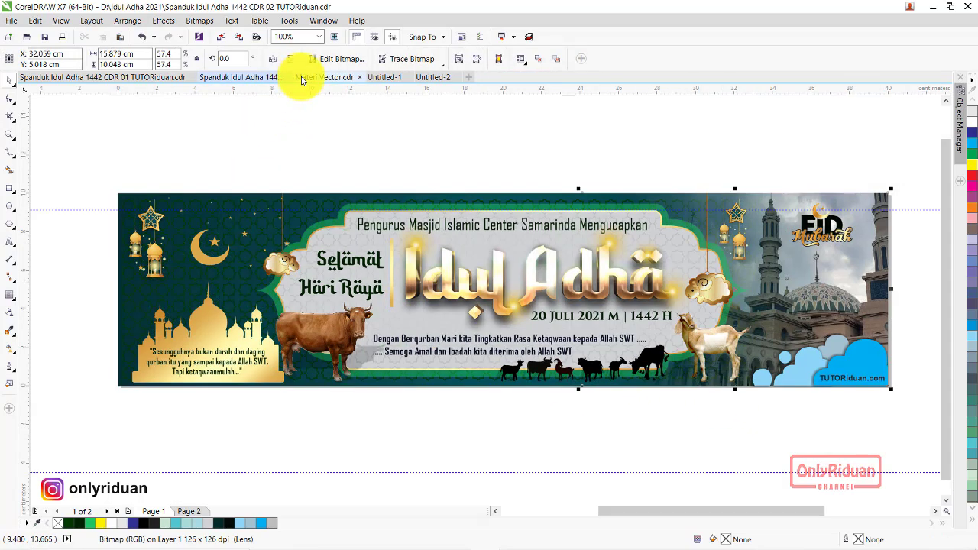
{"action": "left_click", "coordinate": [188, 512]}
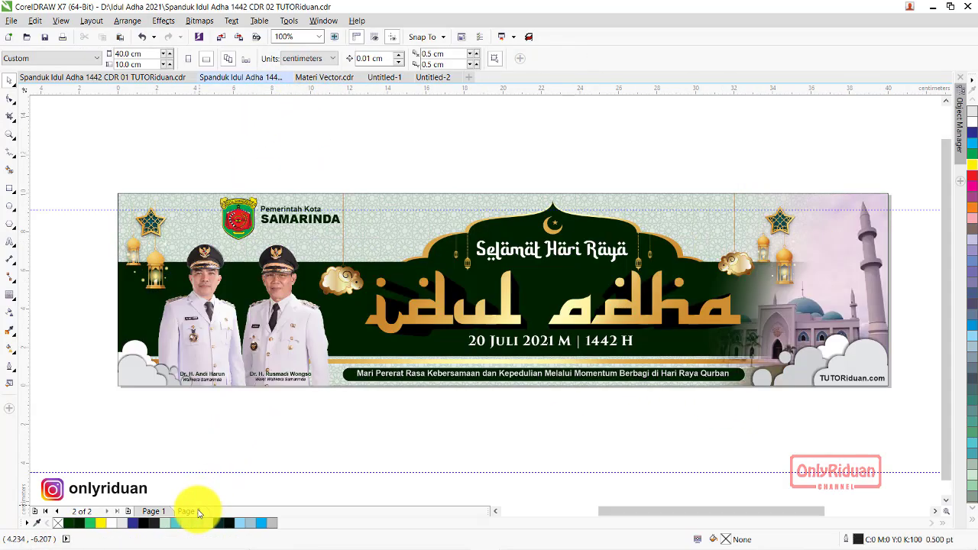
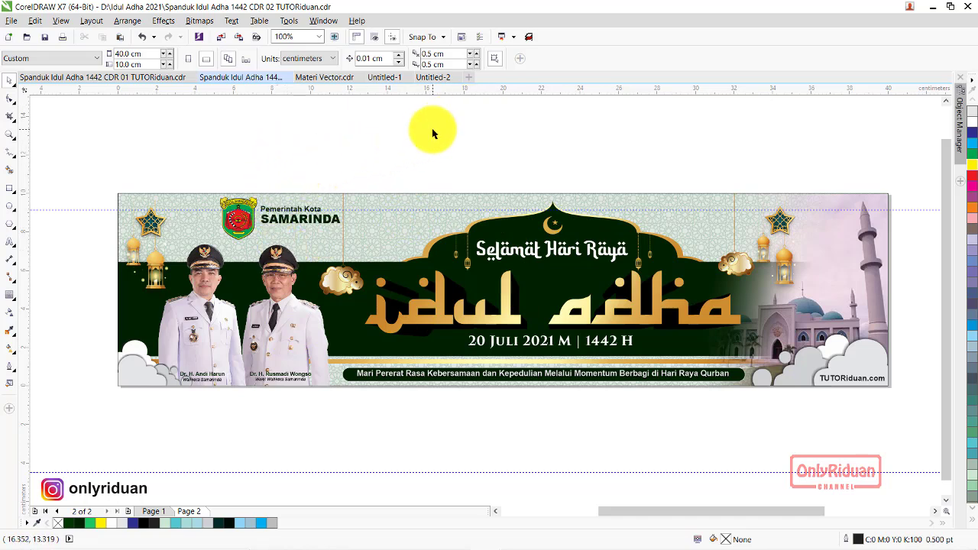
Create a 40 × 10 cm document with a page-sized rectangle, then return to the banner
{"action": "left_click", "coordinate": [470, 79]}
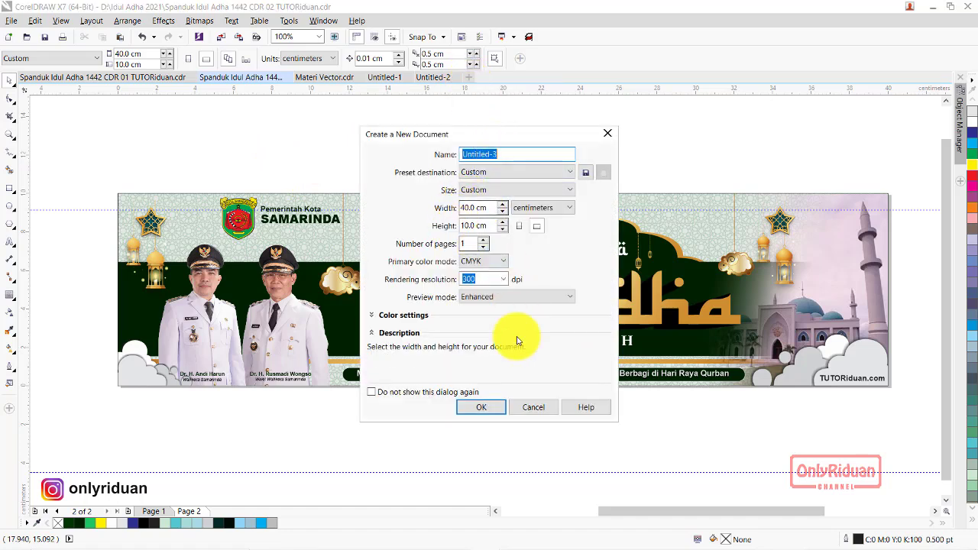
{"action": "left_click", "coordinate": [473, 409]}
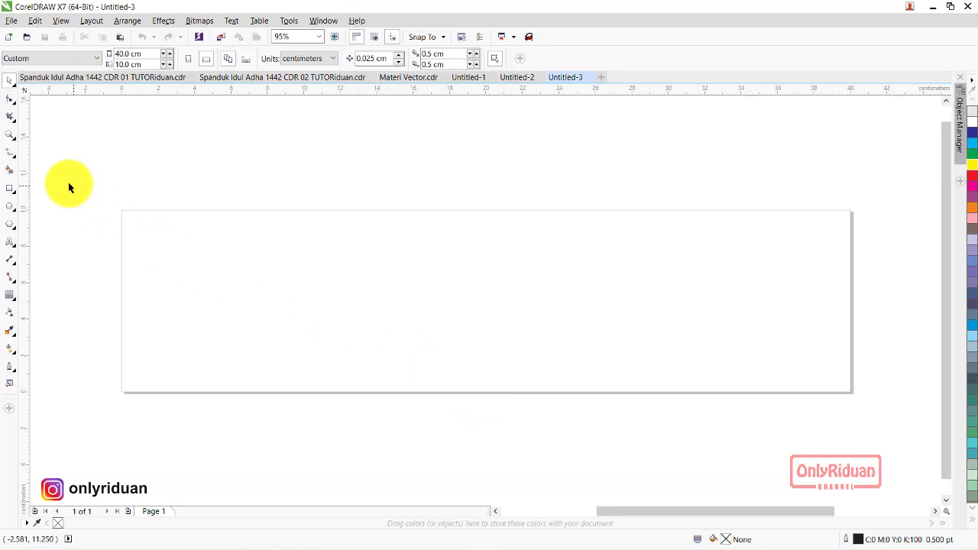
{"action": "left_click", "coordinate": [11, 193]}
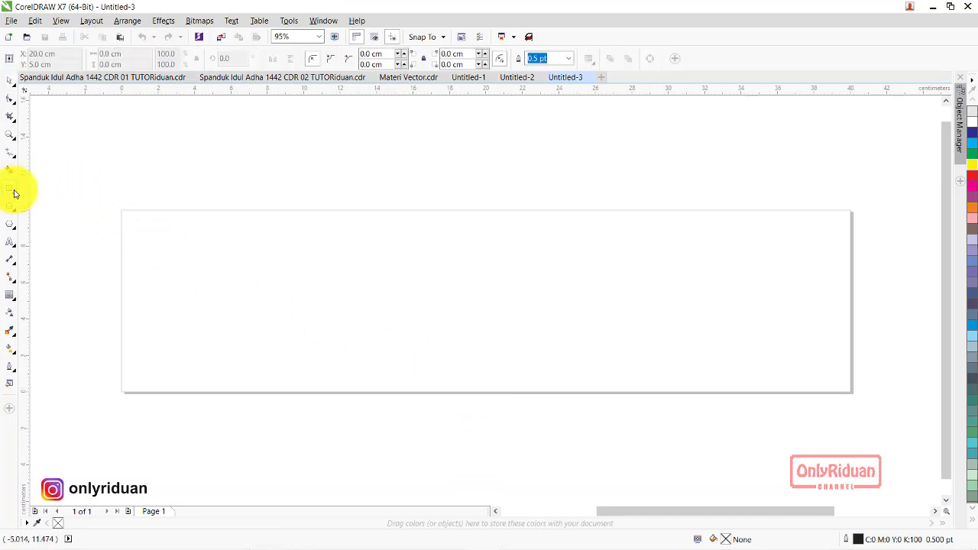
{"action": "double_click", "coordinate": [11, 191]}
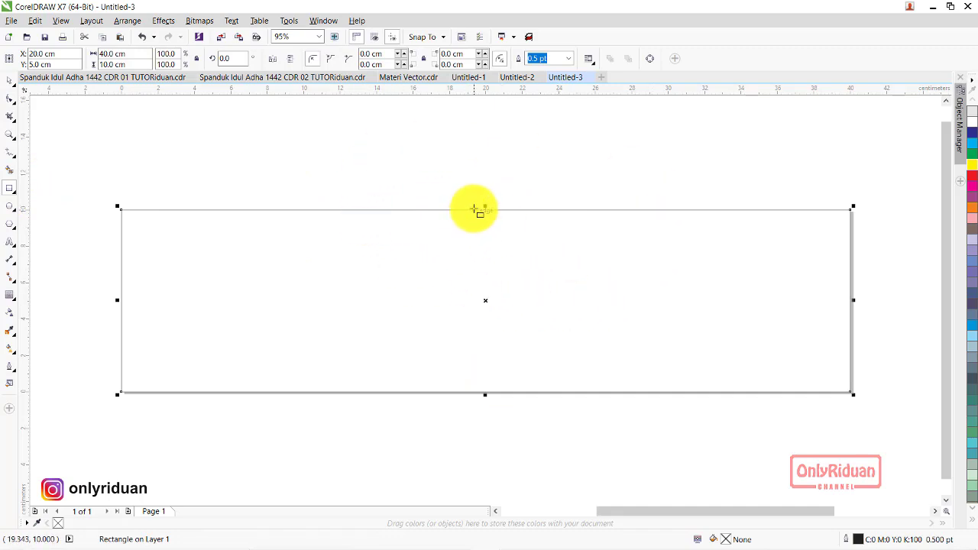
{"action": "left_click", "coordinate": [279, 78]}
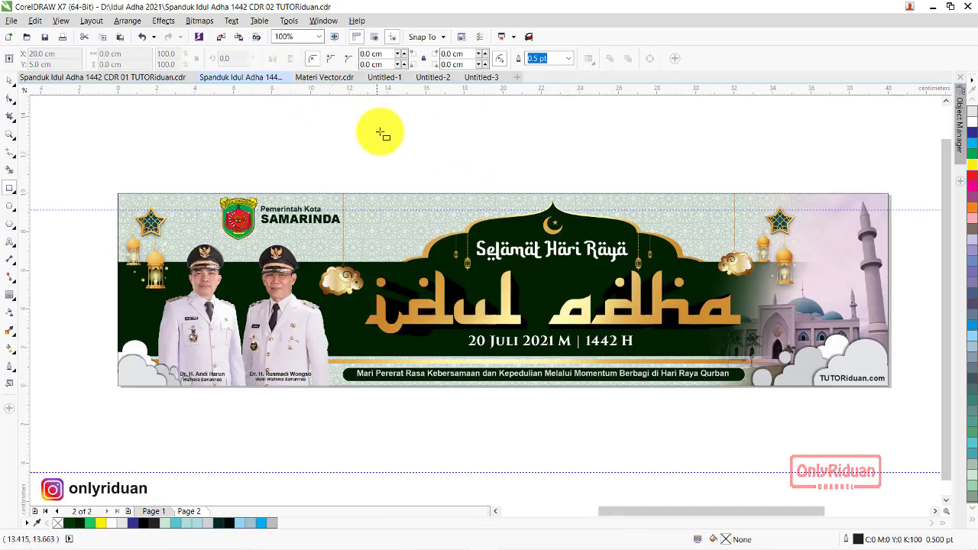
Select and copy the gold dome behind the Idul Adha title, then go back to Untitled-3
{"action": "left_click", "coordinate": [9, 79]}
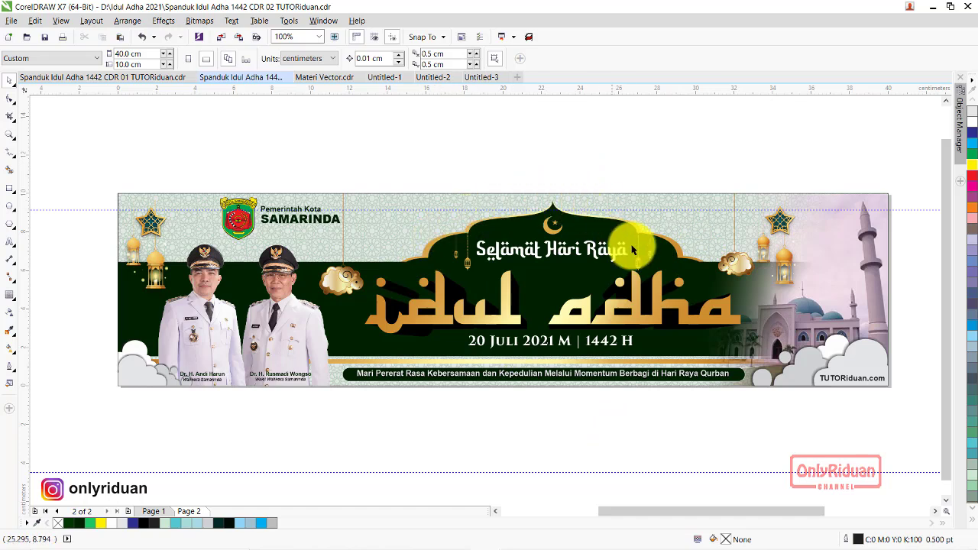
{"action": "left_click", "coordinate": [676, 247]}
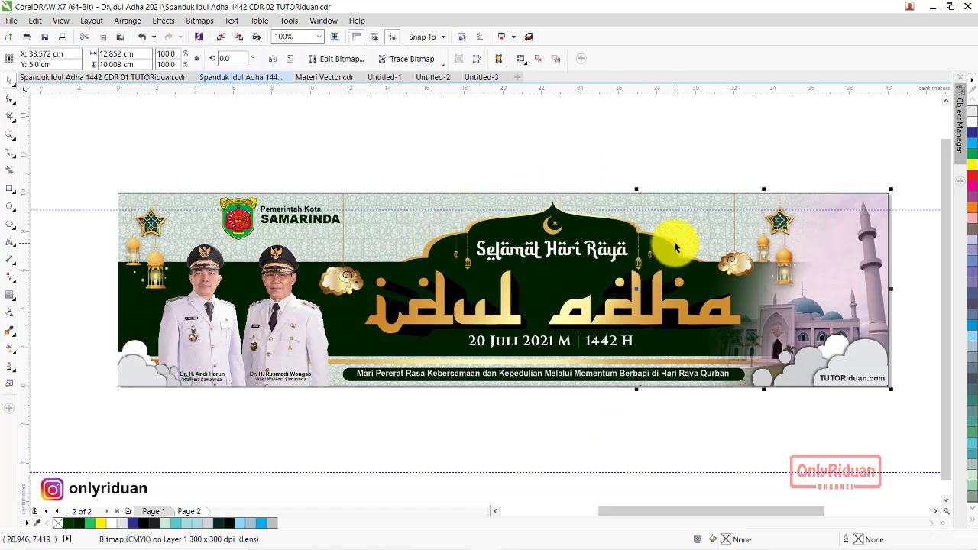
{"action": "left_click", "coordinate": [435, 243], "text": "alt"}
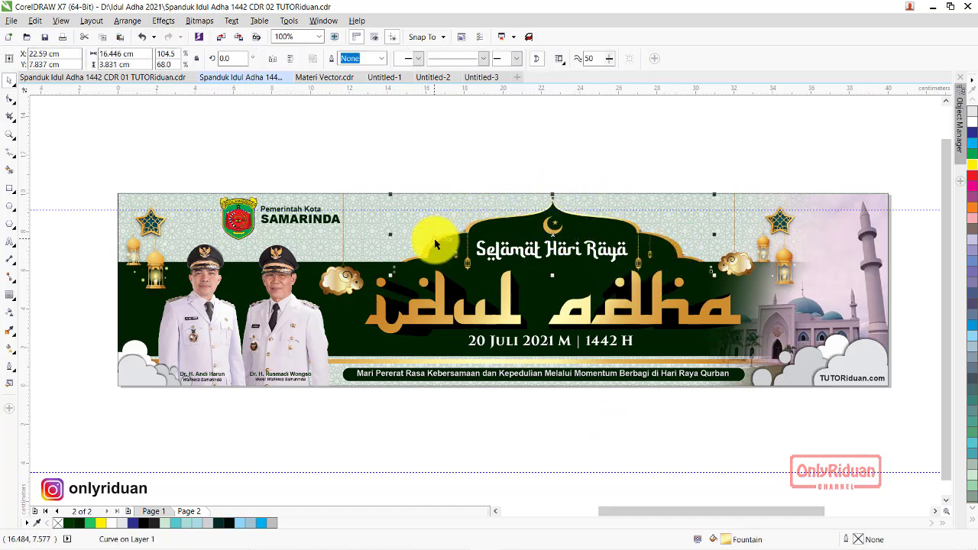
{"action": "left_click", "coordinate": [476, 77]}
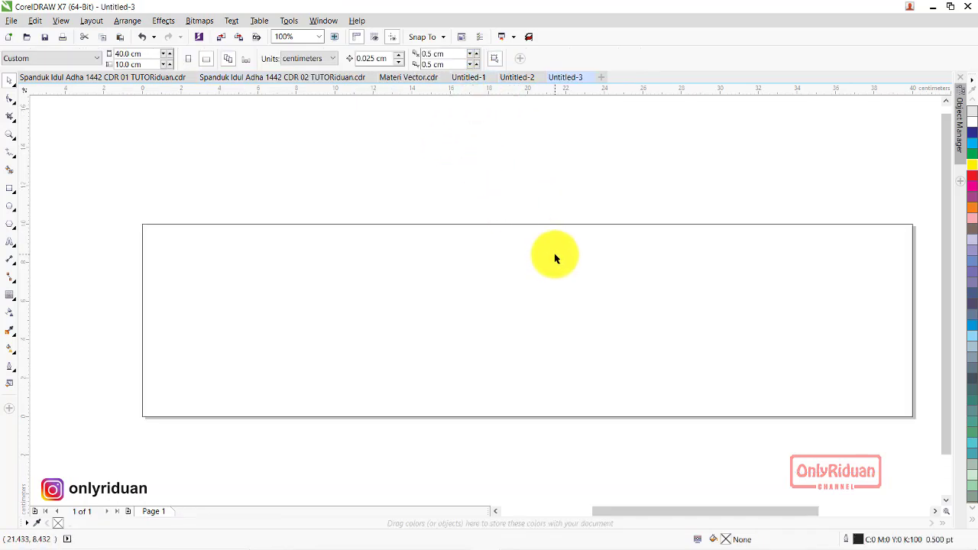
Paste the gold dome, draw a rectangle over its right half, and convert it to curves
{"action": "key", "text": "ctrl+v"}
{"action": "scroll", "coordinate": [647, 280], "scroll_direction": "up", "scroll_amount": 1}
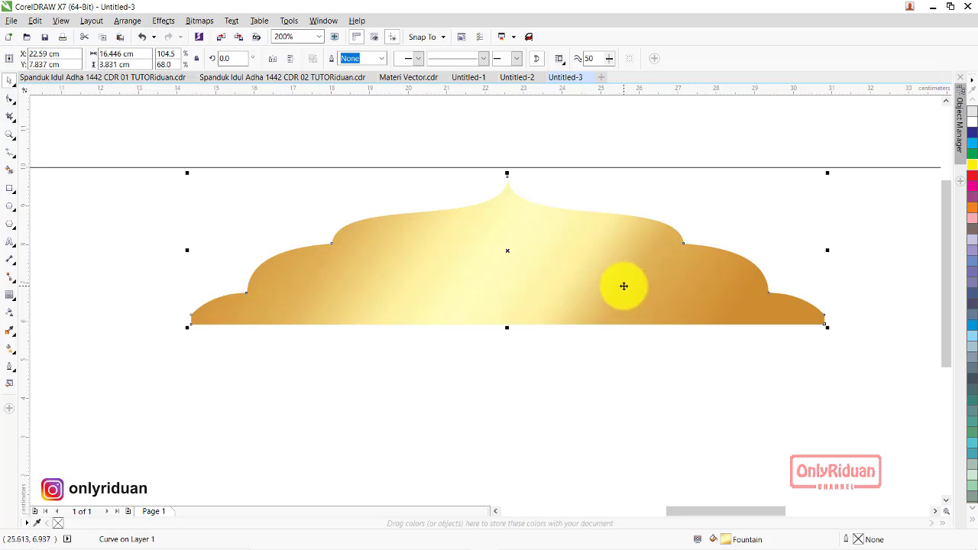
{"action": "left_click", "coordinate": [9, 187]}
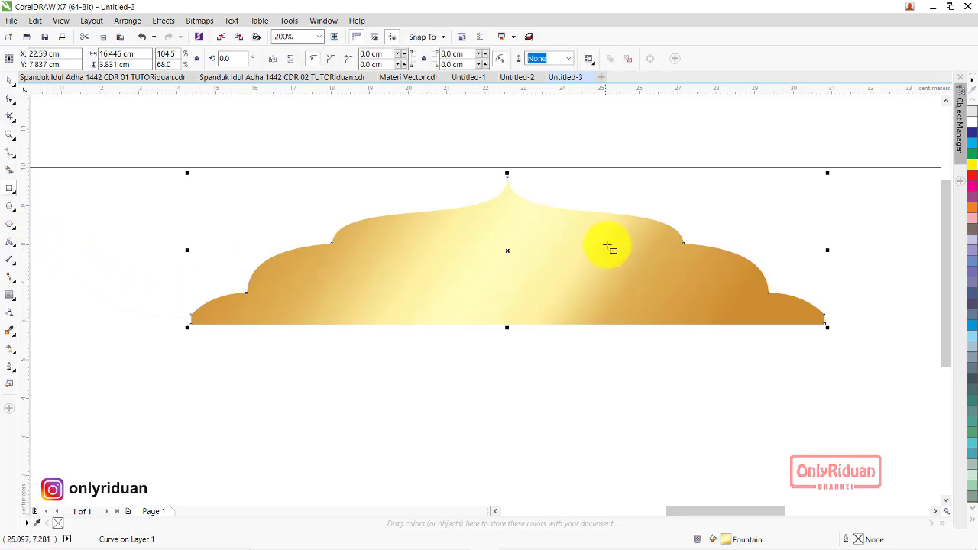
{"action": "left_click_drag", "start_coordinate": [508, 180], "coordinate": [824, 327]}
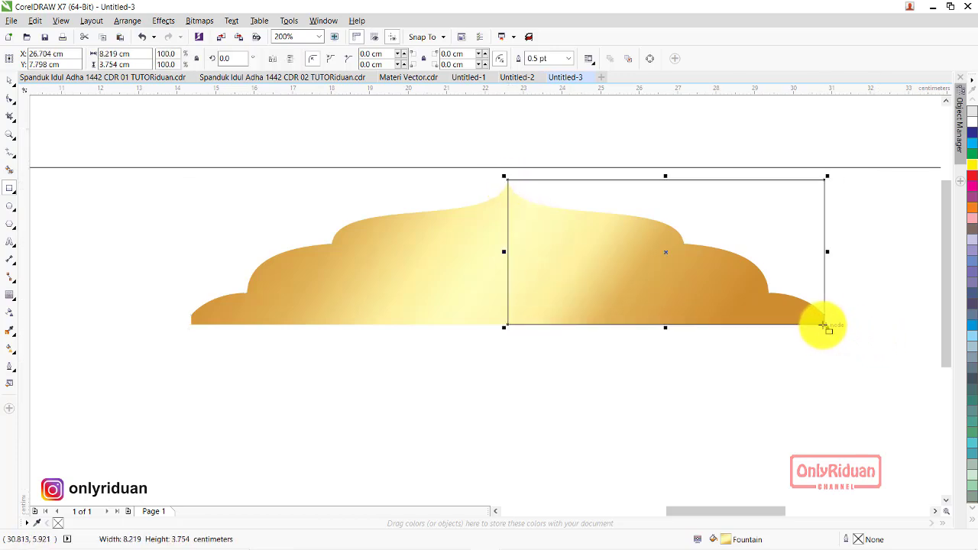
{"action": "right_click", "coordinate": [666, 253]}
{"action": "left_click", "coordinate": [696, 277]}
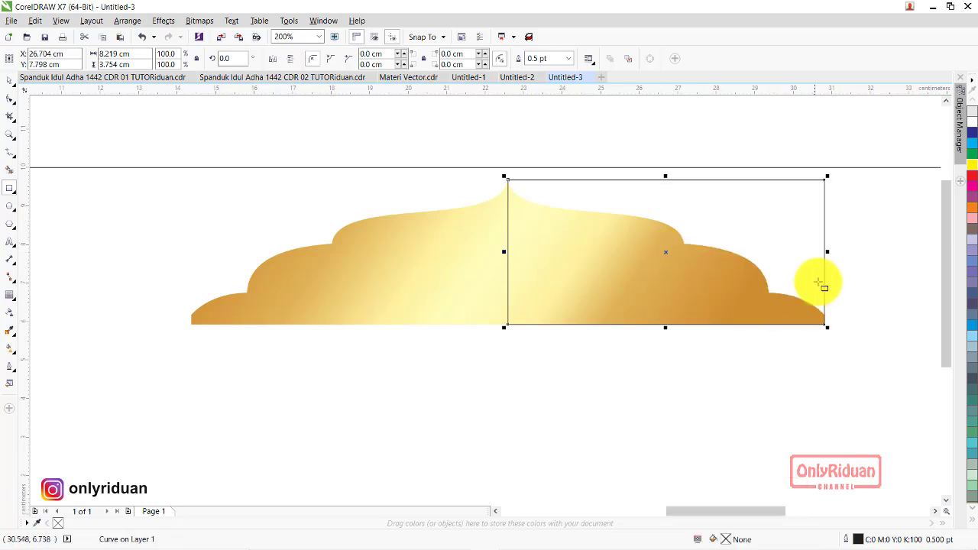
{"action": "left_click", "coordinate": [11, 100]}
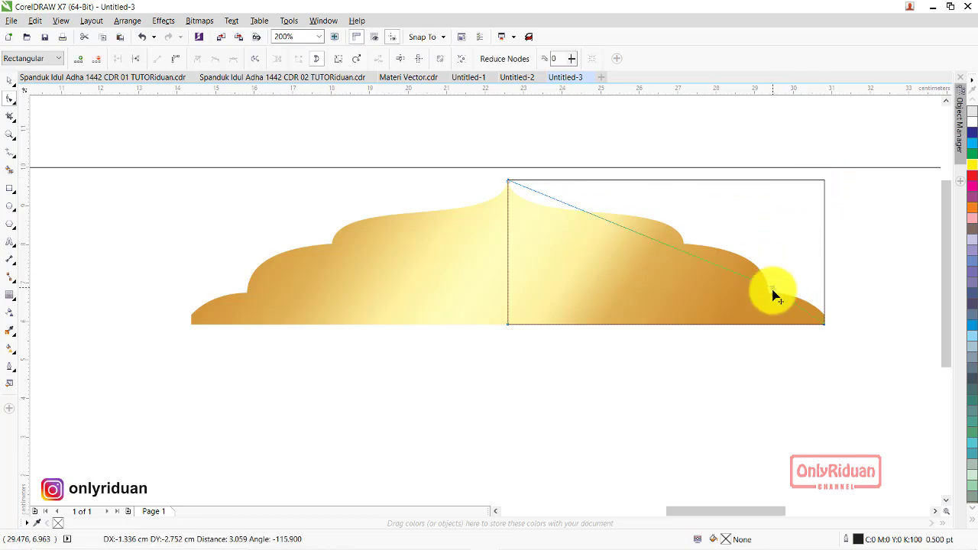
Pull the curve's top-right corner down and bend the diagonal to follow the dome's top edge
{"action": "left_click_drag", "start_coordinate": [824, 180], "coordinate": [823, 324]}
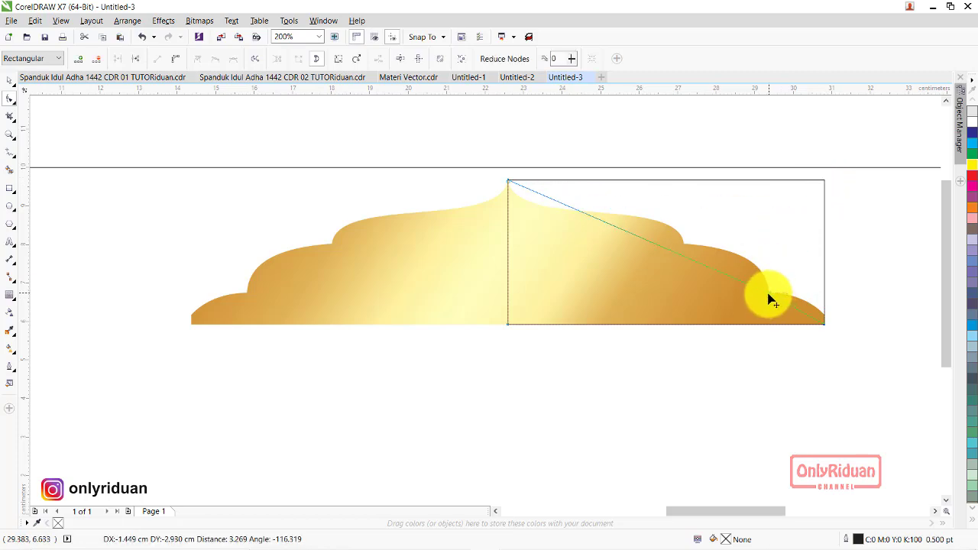
{"action": "left_click", "coordinate": [679, 260]}
{"action": "left_click", "coordinate": [679, 259]}
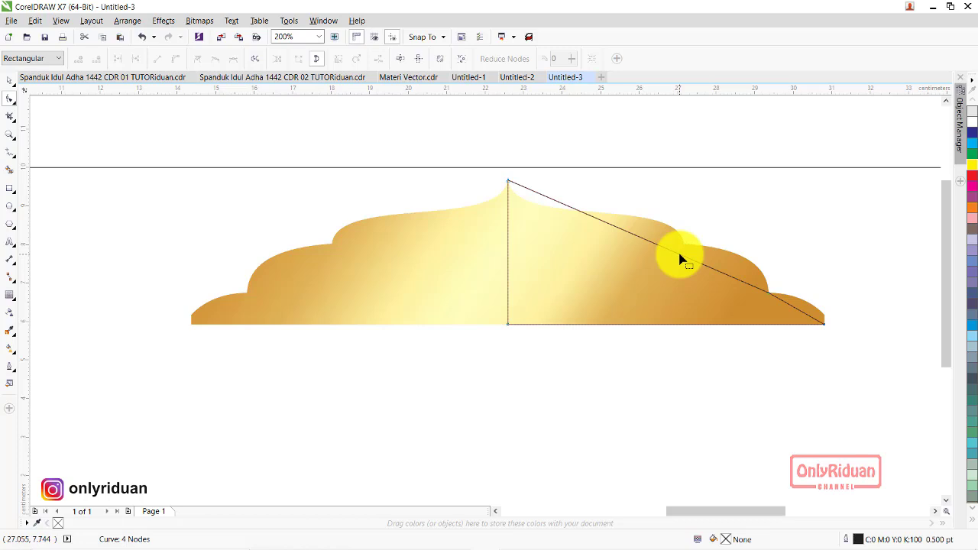
{"action": "left_click_drag", "start_coordinate": [679, 260], "coordinate": [683, 243]}
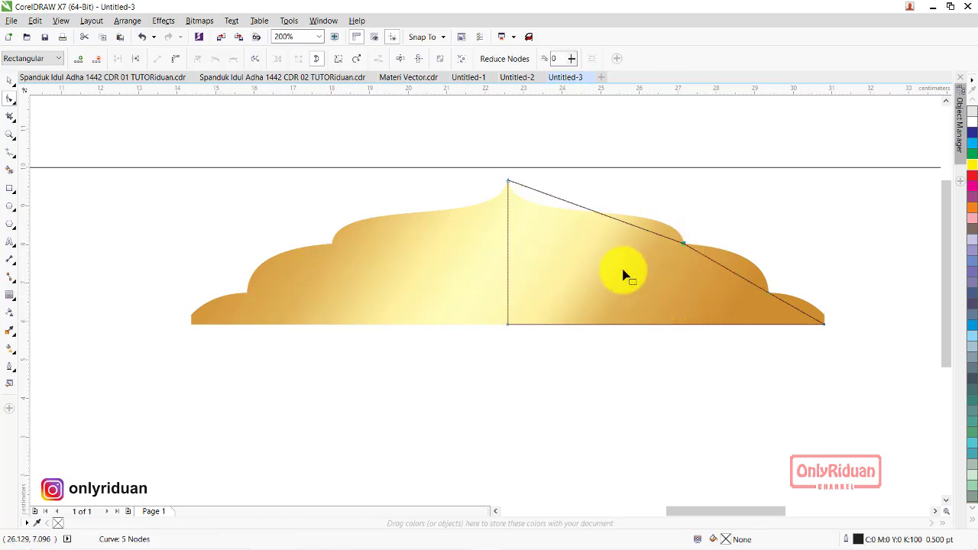
{"action": "right_click", "coordinate": [598, 216]}
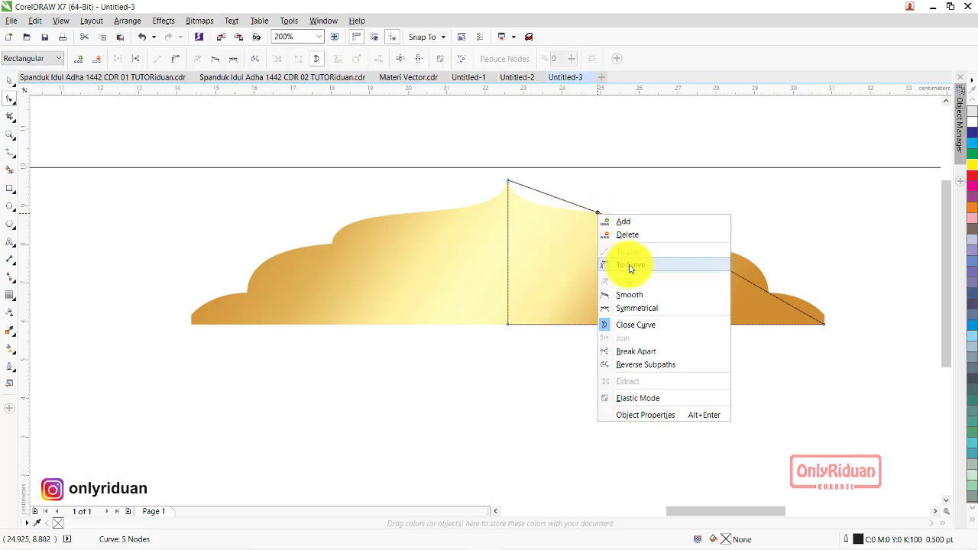
{"action": "left_click", "coordinate": [632, 266]}
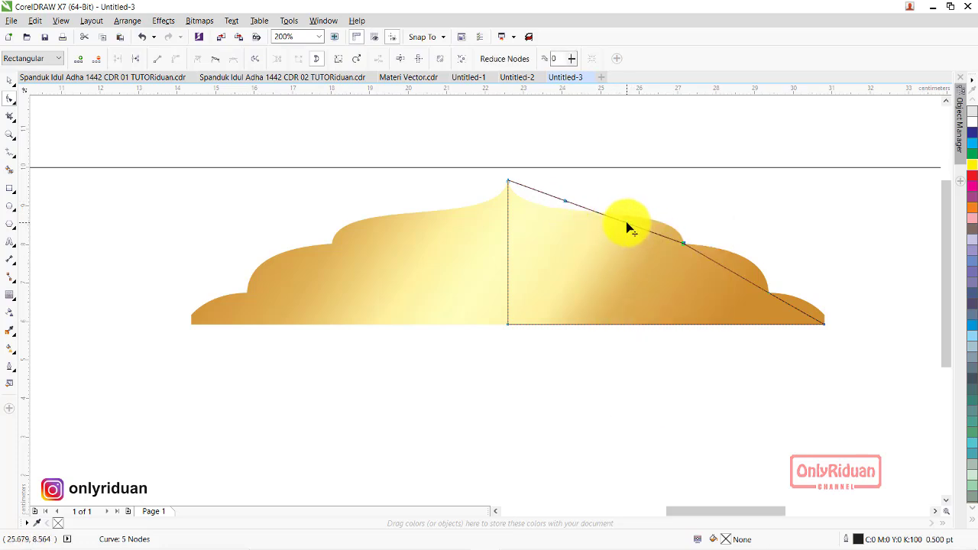
{"action": "left_click_drag", "start_coordinate": [627, 228], "coordinate": [681, 212]}
{"action": "left_click_drag", "start_coordinate": [567, 201], "coordinate": [509, 221]}
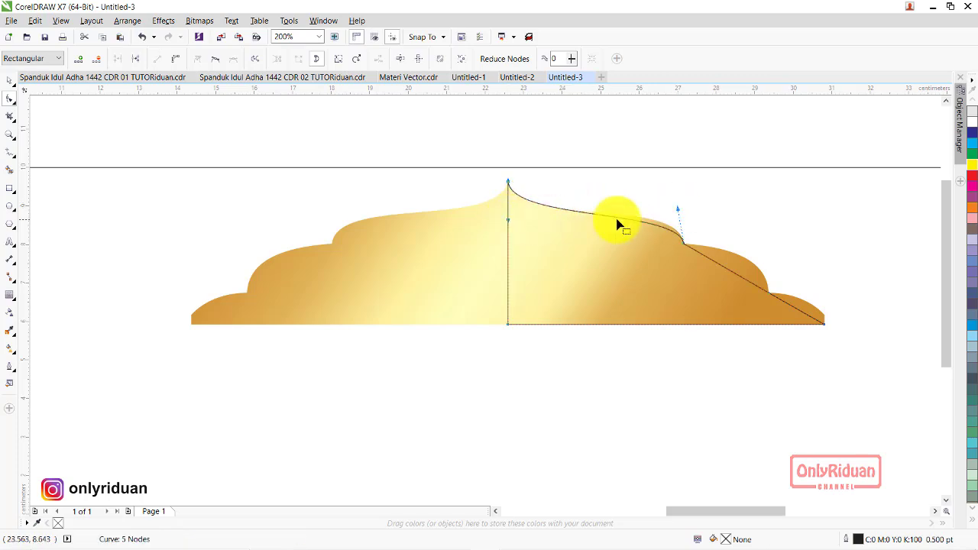
{"action": "left_click_drag", "start_coordinate": [677, 209], "coordinate": [679, 200]}
{"action": "left_click_drag", "start_coordinate": [511, 226], "coordinate": [509, 223]}
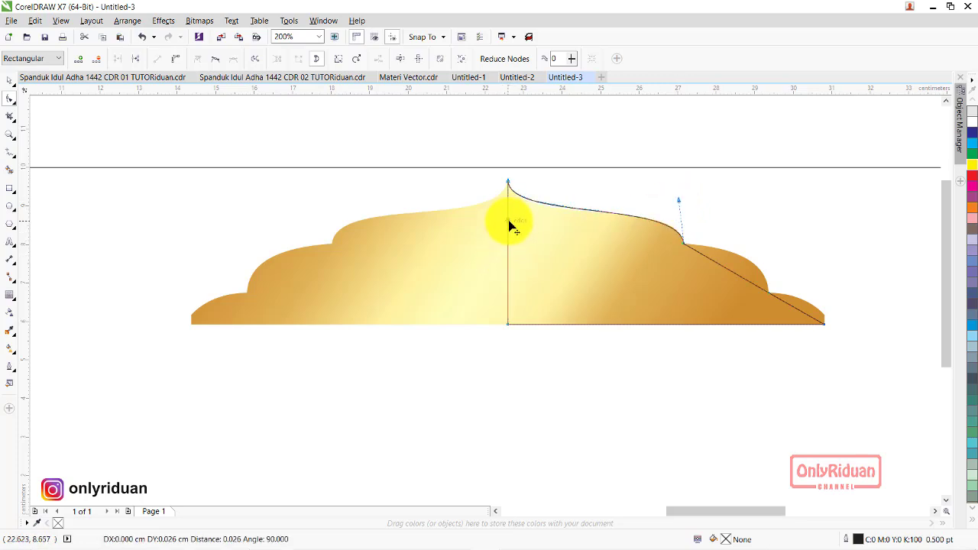
Curve the lower and tip segments to match the dome's end arc, then select the outline
{"action": "right_click", "coordinate": [726, 273]}
{"action": "left_click", "coordinate": [726, 318]}
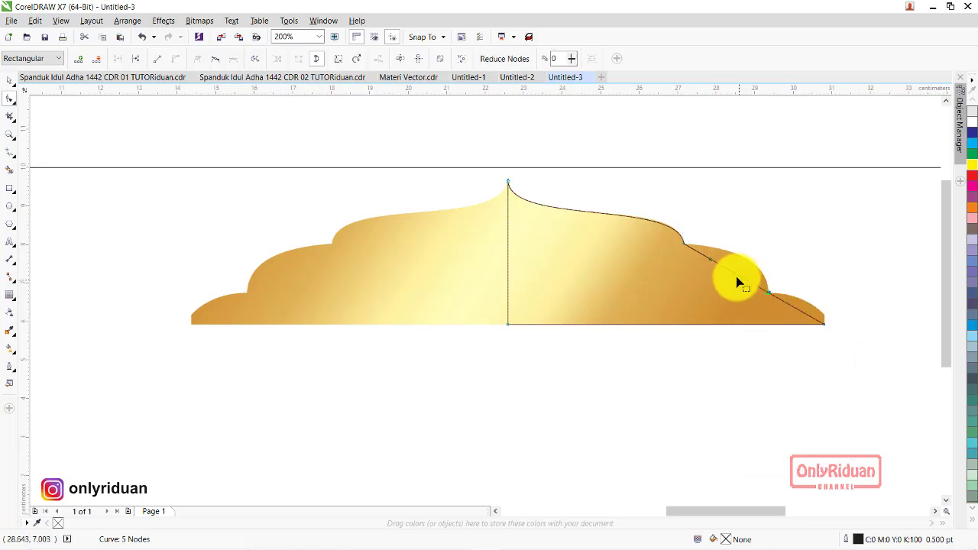
{"action": "left_click_drag", "start_coordinate": [730, 273], "coordinate": [751, 266]}
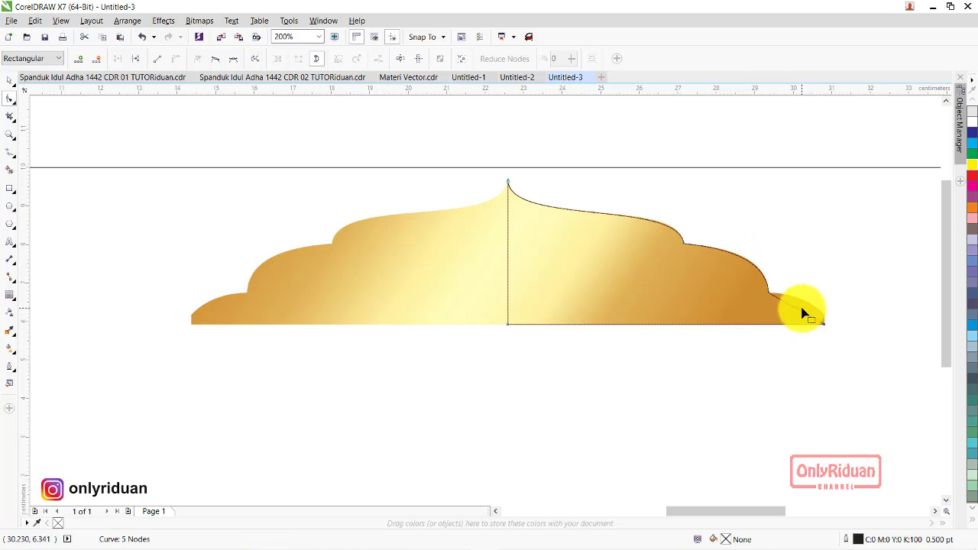
{"action": "right_click", "coordinate": [802, 310]}
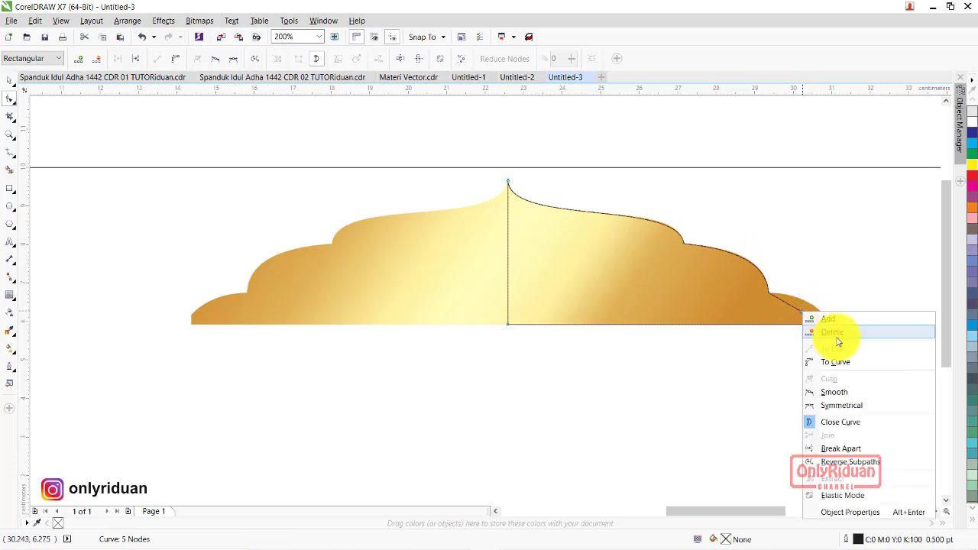
{"action": "left_click", "coordinate": [841, 360]}
{"action": "left_click_drag", "start_coordinate": [800, 310], "coordinate": [811, 312]}
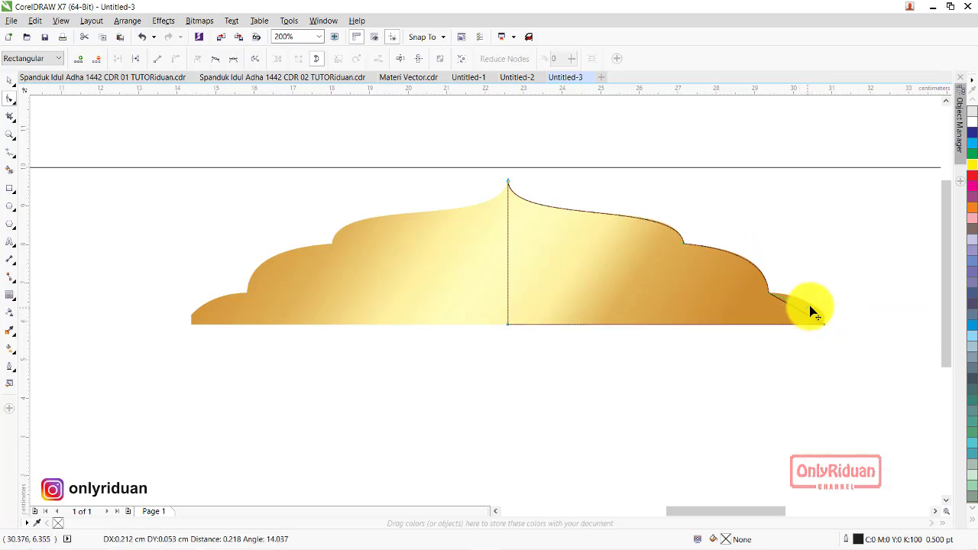
{"action": "left_click", "coordinate": [11, 83]}
{"action": "left_click", "coordinate": [449, 277]}
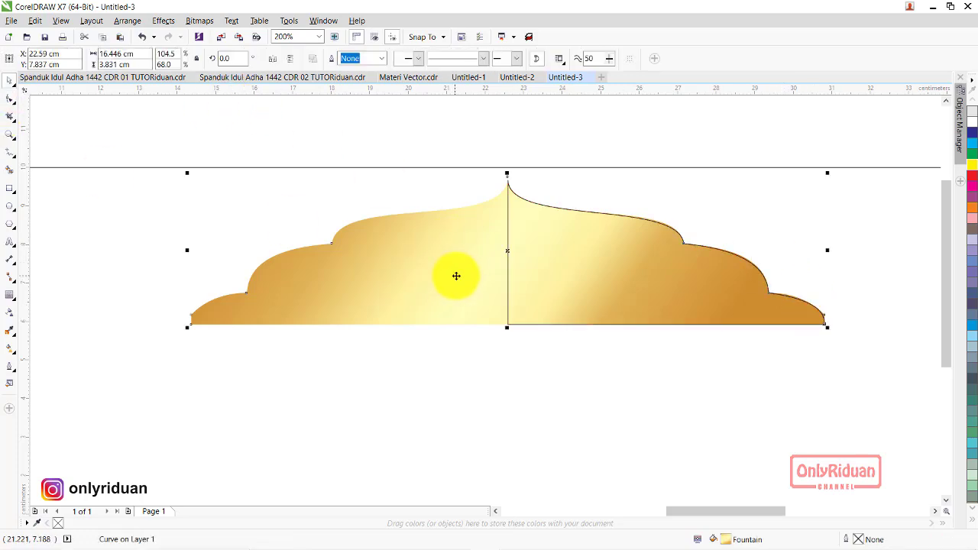
Delete the gold dome, mirror a copy of the half outline leftward, and weld both halves
{"action": "key", "text": "ctrl+z"}
{"action": "left_click", "coordinate": [629, 288]}
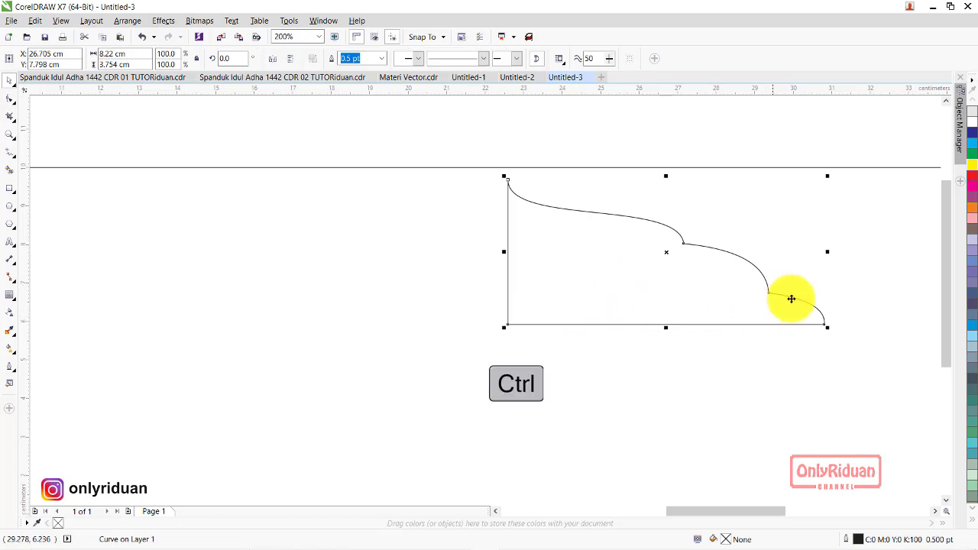
{"action": "left_click_drag", "start_coordinate": [827, 252], "coordinate": [454, 248]}
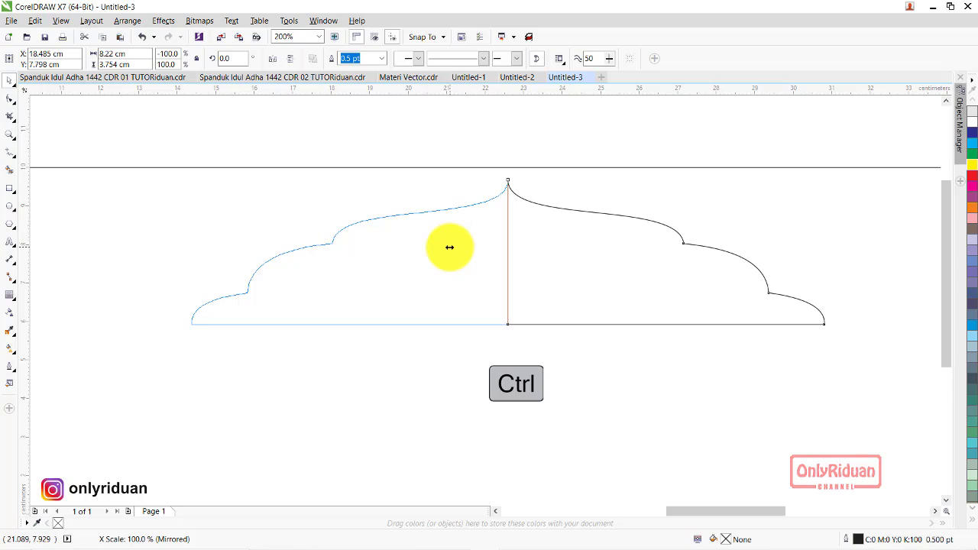
{"action": "left_click_drag", "start_coordinate": [449, 247], "coordinate": [451, 247]}
{"action": "scroll", "coordinate": [478, 207], "scroll_direction": "down", "scroll_amount": 1}
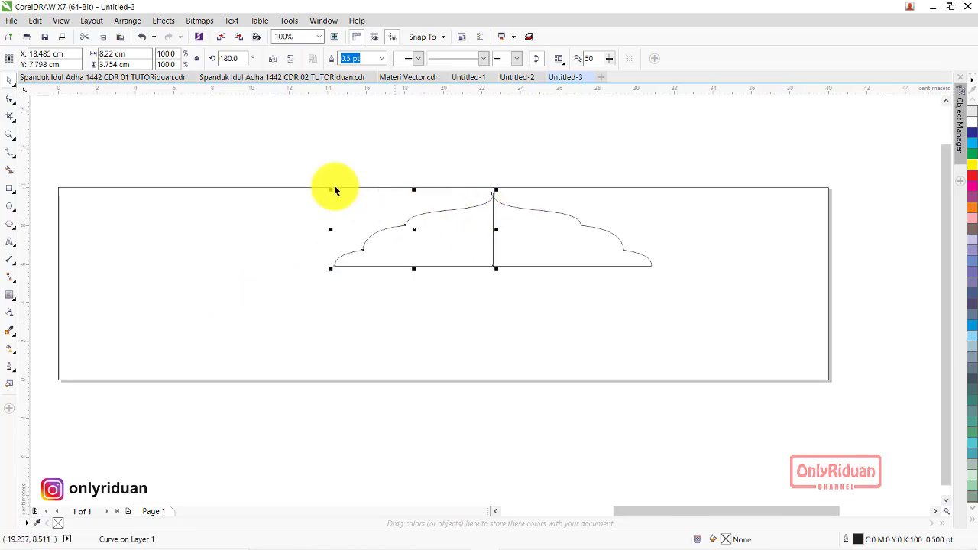
{"action": "left_click_drag", "start_coordinate": [280, 157], "coordinate": [704, 295]}
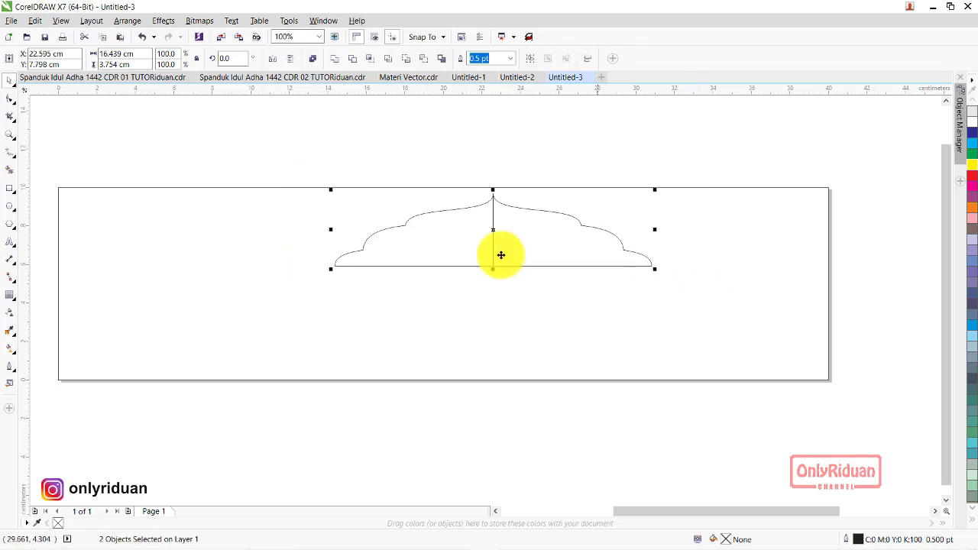
{"action": "left_click", "coordinate": [334, 58]}
{"action": "left_click", "coordinate": [435, 143]}
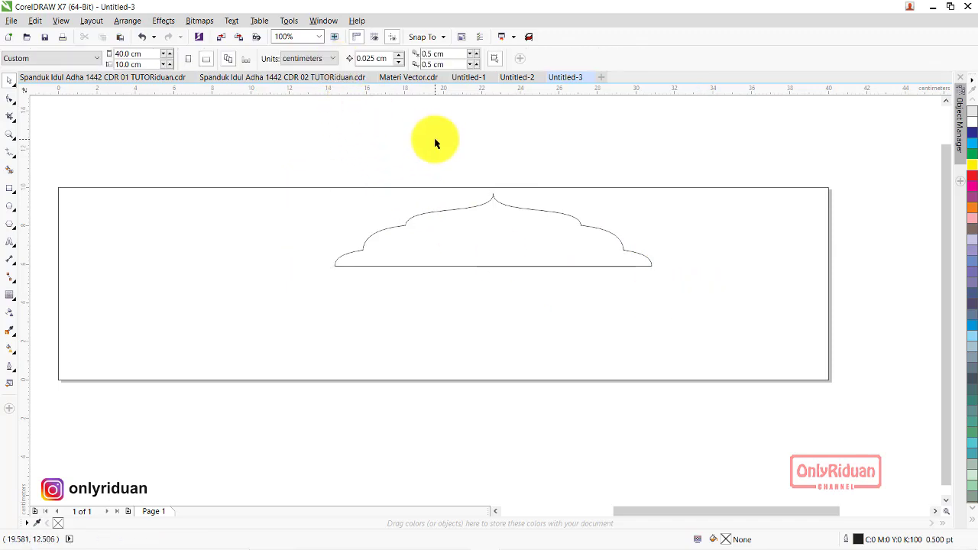
Make a slightly narrower copy of the arch nested inside the original
{"action": "scroll", "coordinate": [479, 158], "scroll_direction": "down", "scroll_amount": 2}
{"action": "scroll", "coordinate": [480, 161], "scroll_direction": "up", "scroll_amount": 2}
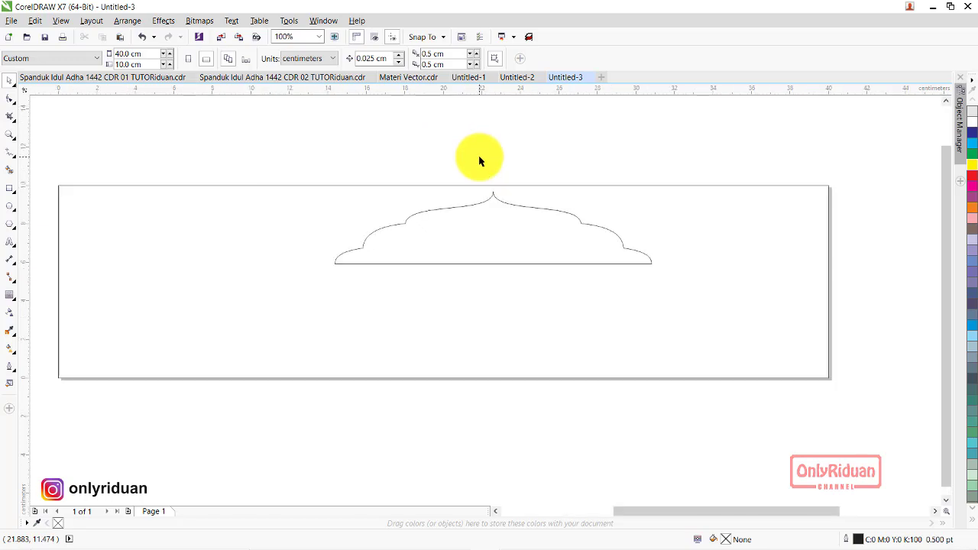
{"action": "left_click", "coordinate": [502, 222]}
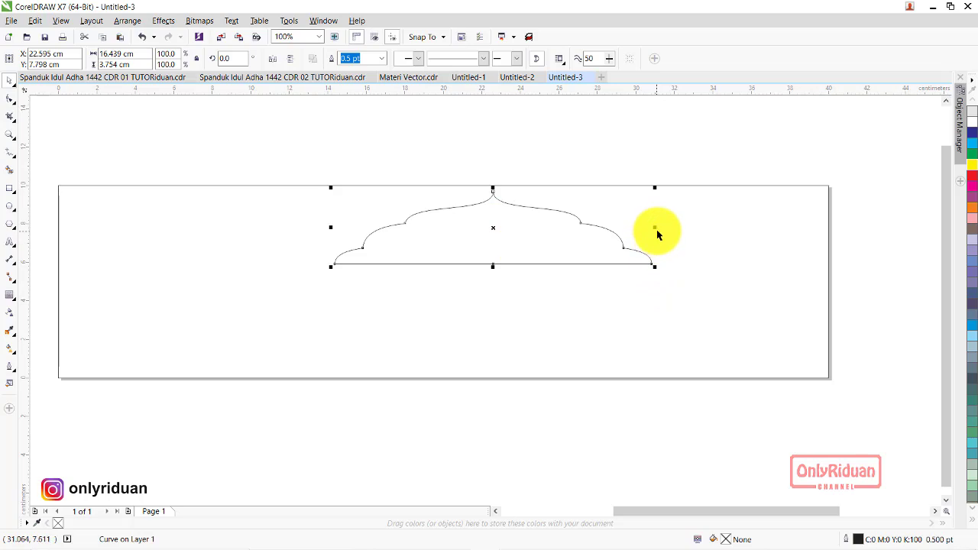
{"action": "left_click_drag", "start_coordinate": [655, 228], "coordinate": [651, 236]}
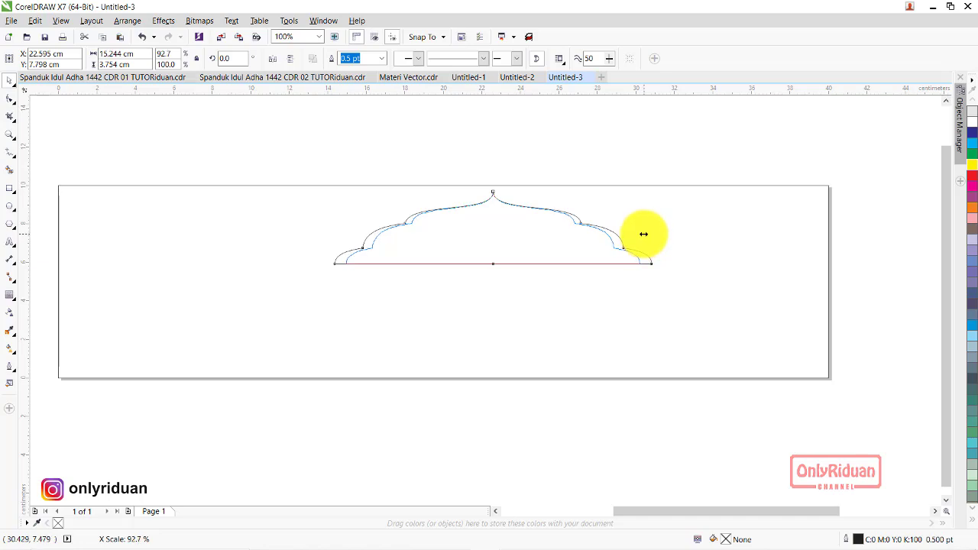
{"action": "left_click_drag", "start_coordinate": [643, 234], "coordinate": [644, 234]}
{"action": "scroll", "coordinate": [653, 250], "scroll_direction": "up", "scroll_amount": 2}
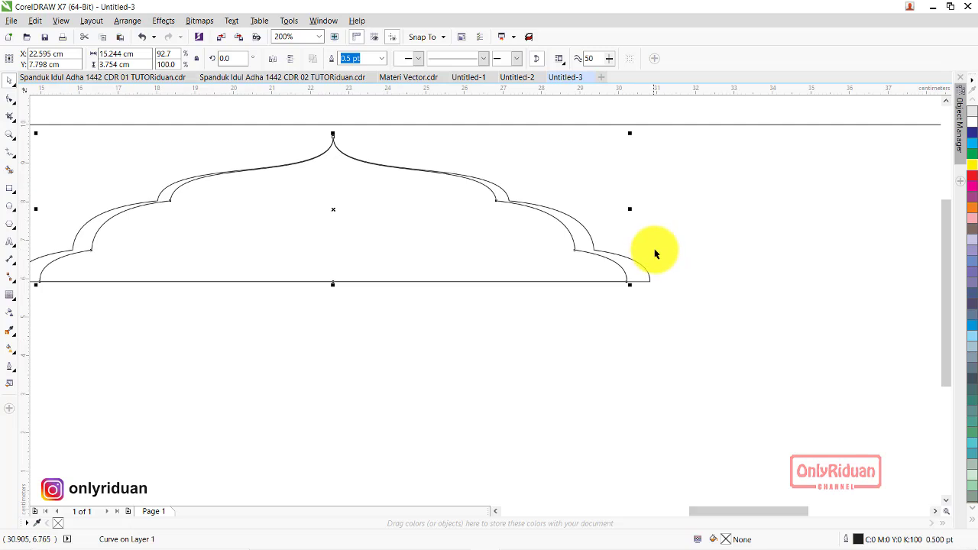
{"action": "key", "text": "ctrl+z"}
{"action": "scroll", "coordinate": [657, 252], "scroll_direction": "down", "scroll_amount": 2}
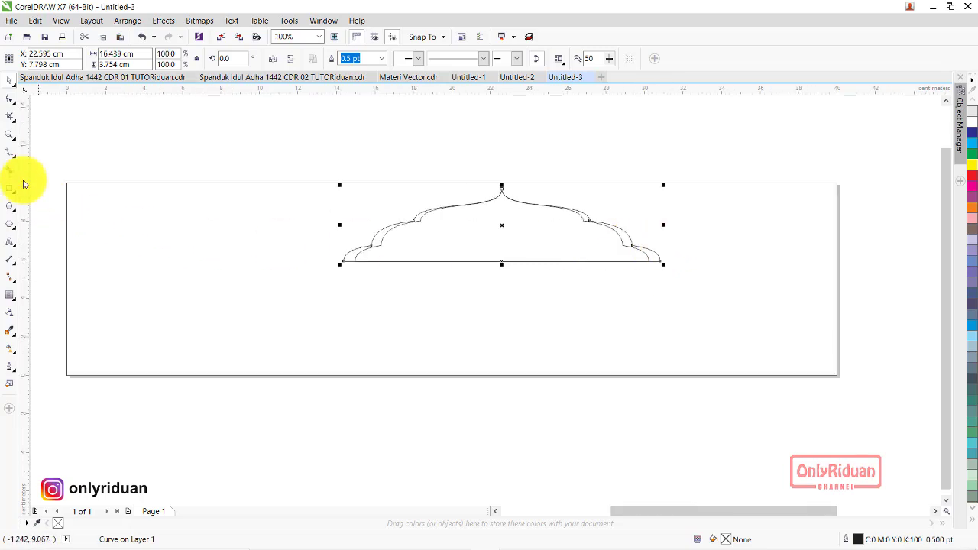
Nudge the arch curves' nodes slightly upward with the Shape tool
{"action": "left_click", "coordinate": [10, 98]}
{"action": "left_click_drag", "start_coordinate": [337, 205], "coordinate": [663, 258]}
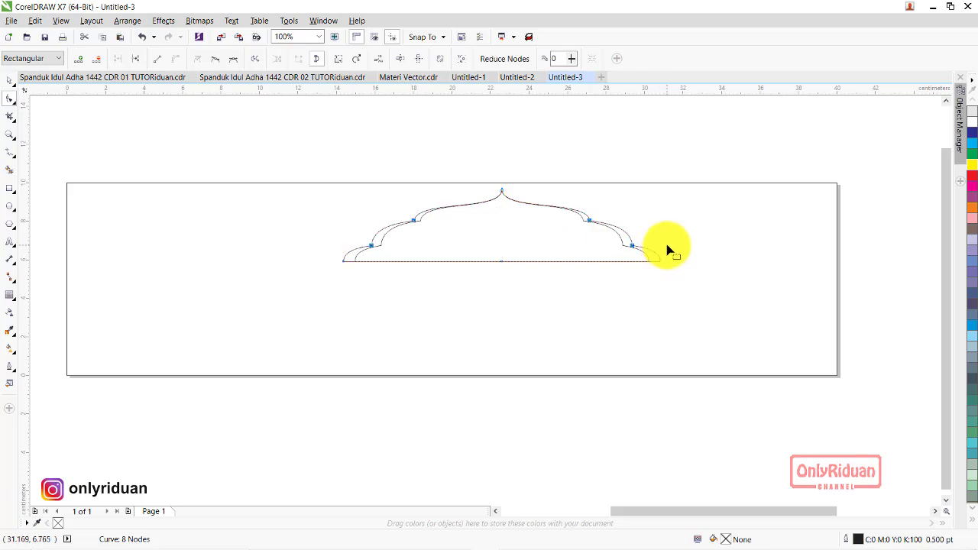
{"action": "key", "text": "ctrl+z"}
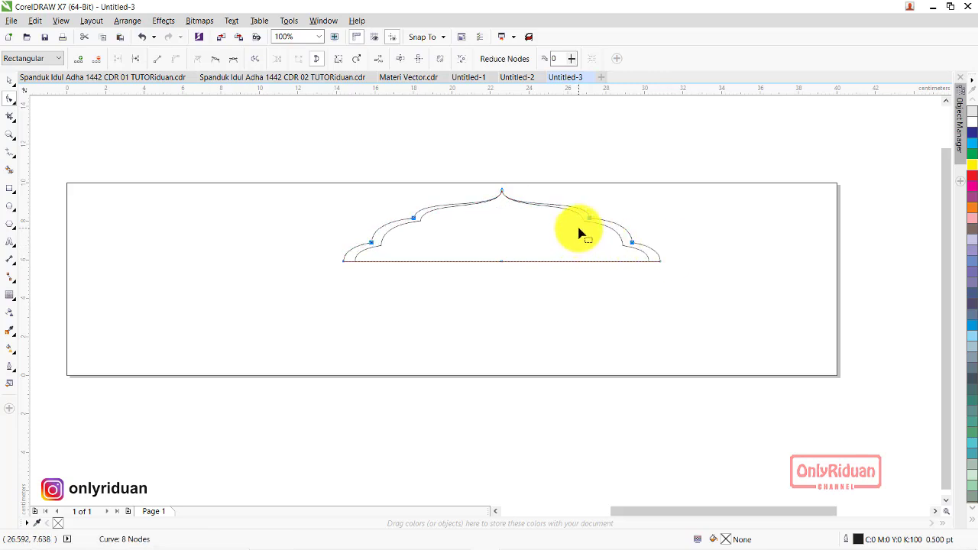
{"action": "scroll", "coordinate": [579, 233], "scroll_direction": "down", "scroll_amount": 2}
{"action": "scroll", "coordinate": [578, 233], "scroll_direction": "up", "scroll_amount": 2}
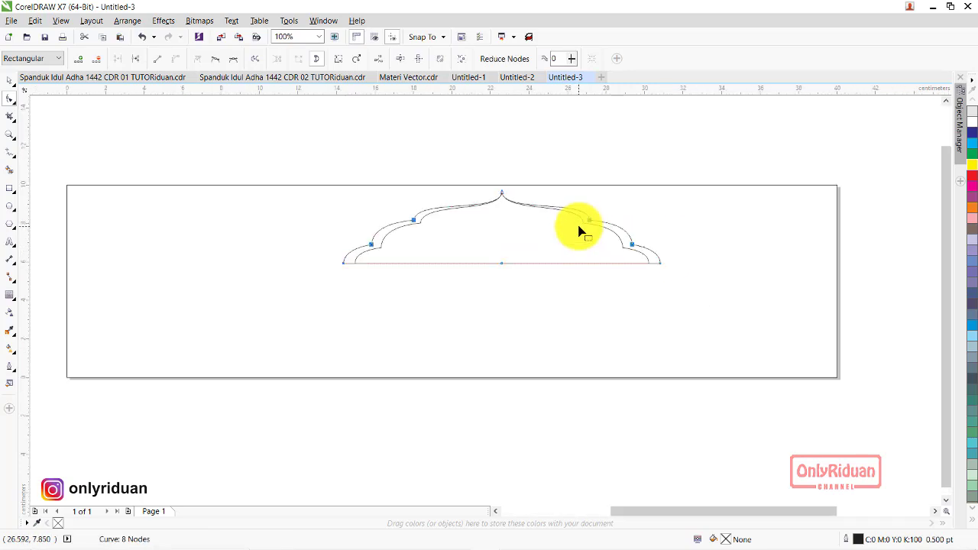
{"action": "left_click", "coordinate": [7, 81]}
{"action": "left_click", "coordinate": [158, 105]}
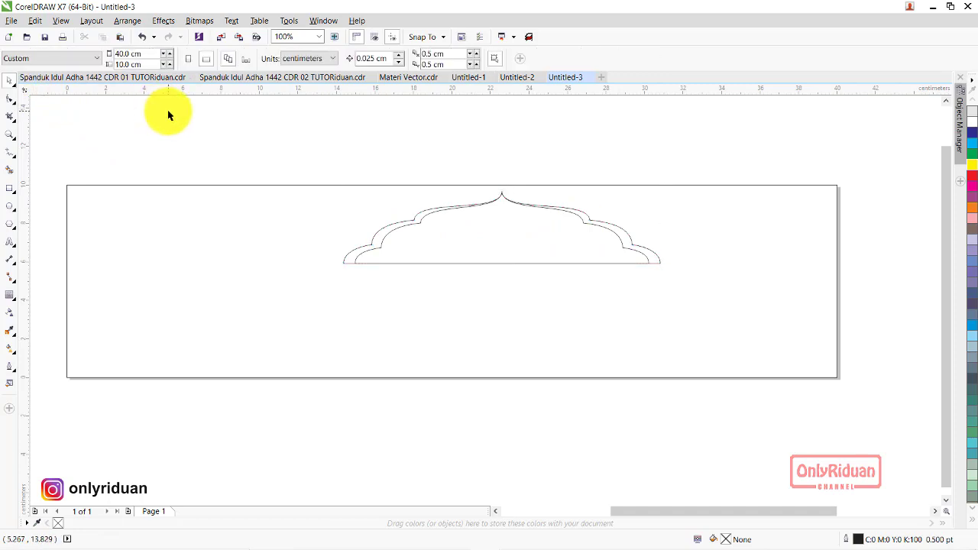
Draw a horizontal band below the arch and stretch it to the page's full width
{"action": "left_click", "coordinate": [11, 192]}
{"action": "mouse_move", "coordinate": [344, 264]}
{"action": "left_mouse_down"}
{"action": "mouse_move", "coordinate": [856, 303]}
{"action": "mouse_move", "coordinate": [838, 344]}
{"action": "left_mouse_up"}
{"action": "left_click_drag", "start_coordinate": [338, 303], "coordinate": [66, 299]}
{"action": "scroll", "coordinate": [341, 218], "scroll_direction": "down", "scroll_amount": 1}
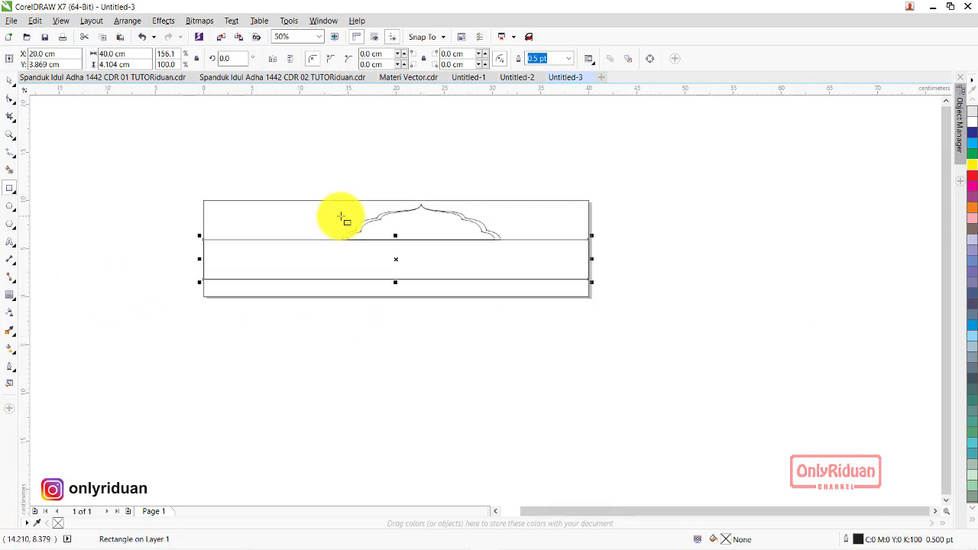
{"action": "scroll", "coordinate": [342, 217], "scroll_direction": "up", "scroll_amount": 1}
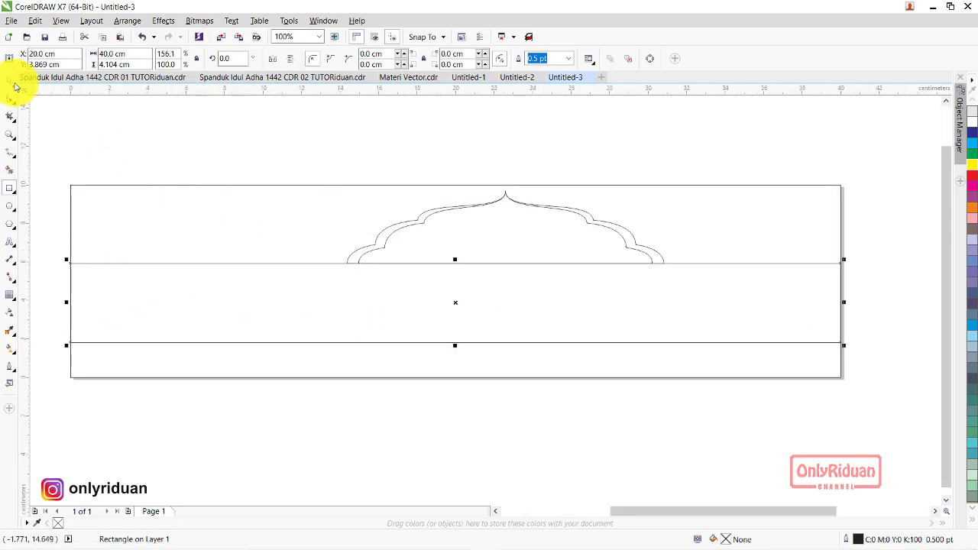
{"action": "left_click", "coordinate": [192, 122]}
{"action": "scroll", "coordinate": [472, 261], "scroll_direction": "up", "scroll_amount": 1}
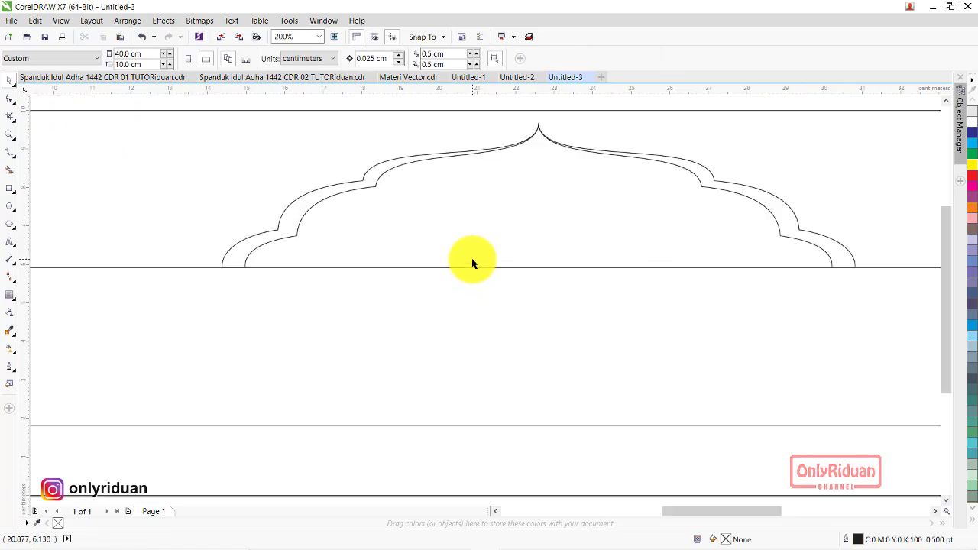
{"action": "scroll", "coordinate": [476, 260], "scroll_direction": "down", "scroll_amount": 1}
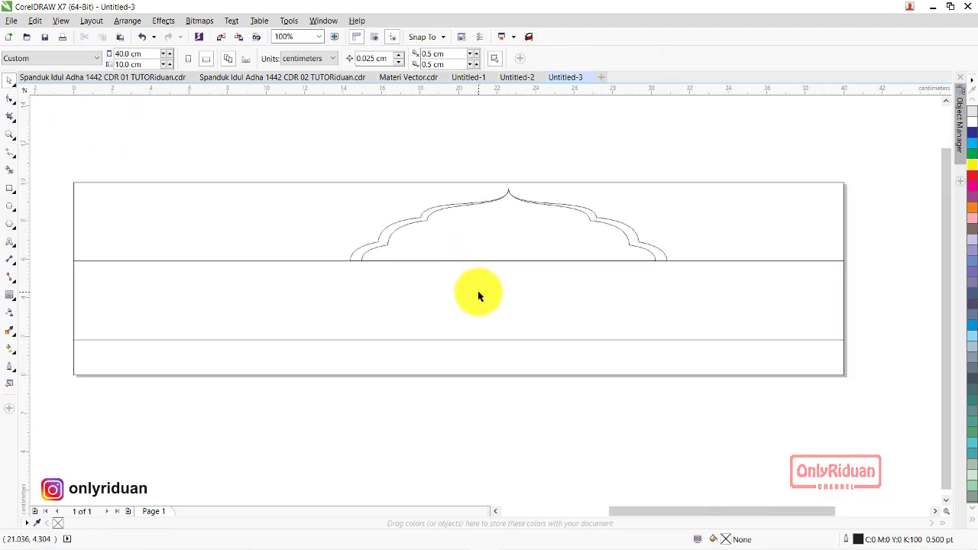
Combine the arch and band into one shape, then switch to the Spanduk 02 banner
{"action": "left_click", "coordinate": [493, 229]}
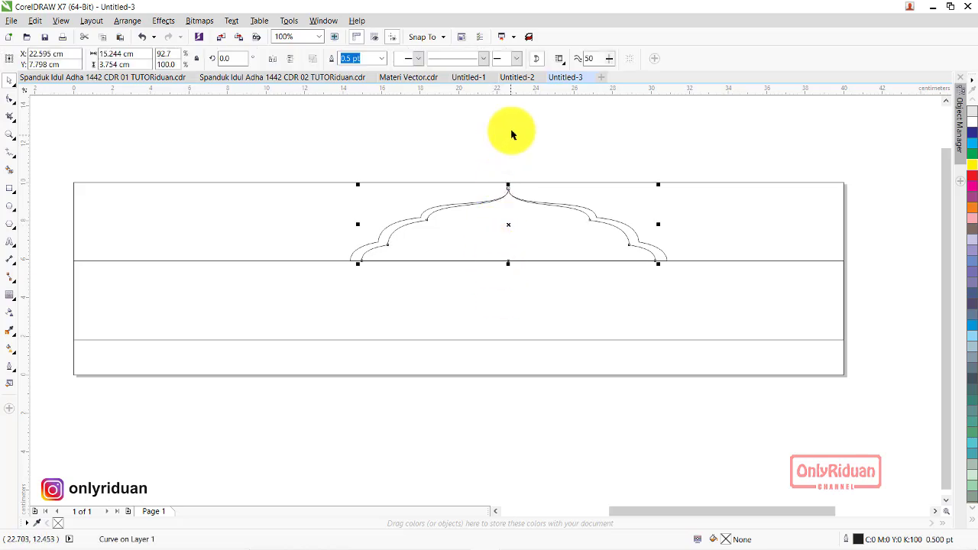
{"action": "left_click", "coordinate": [508, 132]}
{"action": "left_click", "coordinate": [509, 223]}
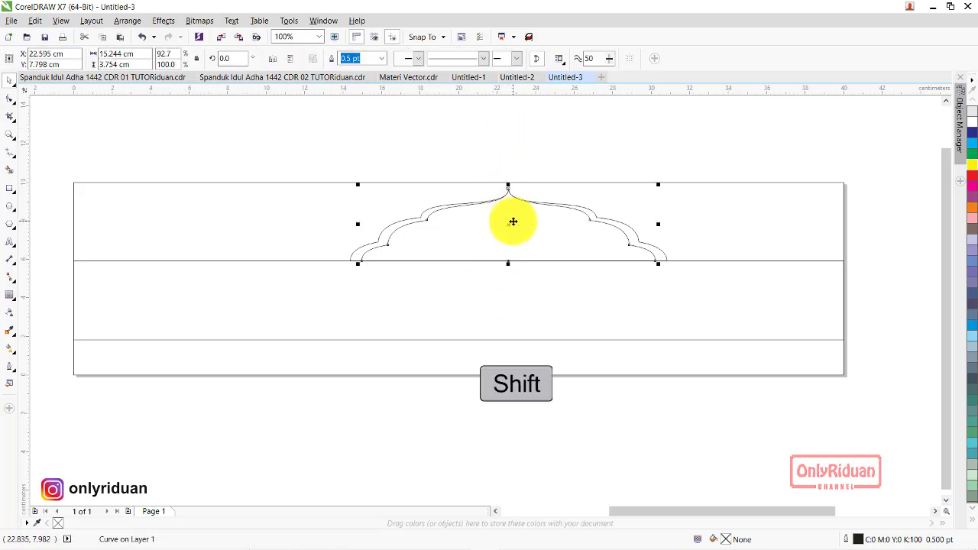
{"action": "left_click", "coordinate": [509, 300], "text": "shift"}
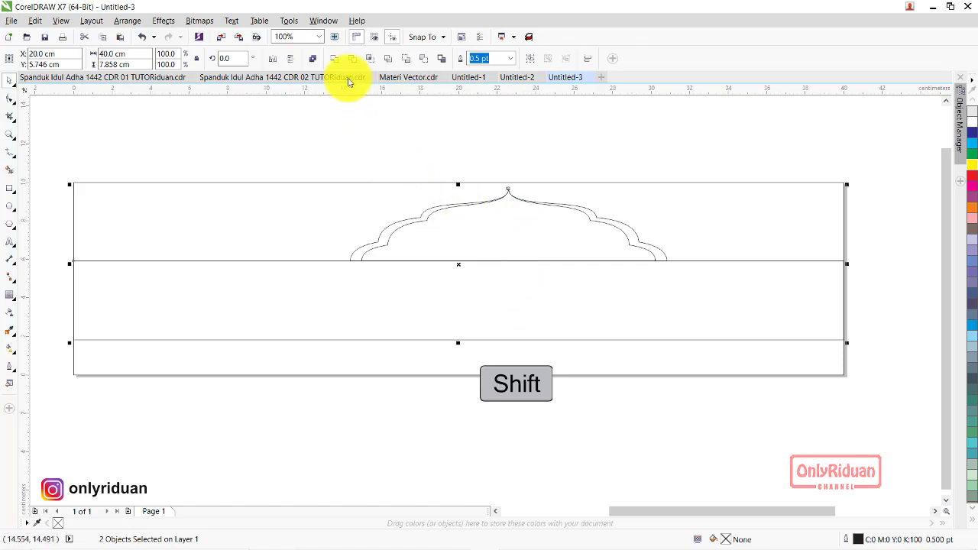
{"action": "left_click", "coordinate": [336, 58]}
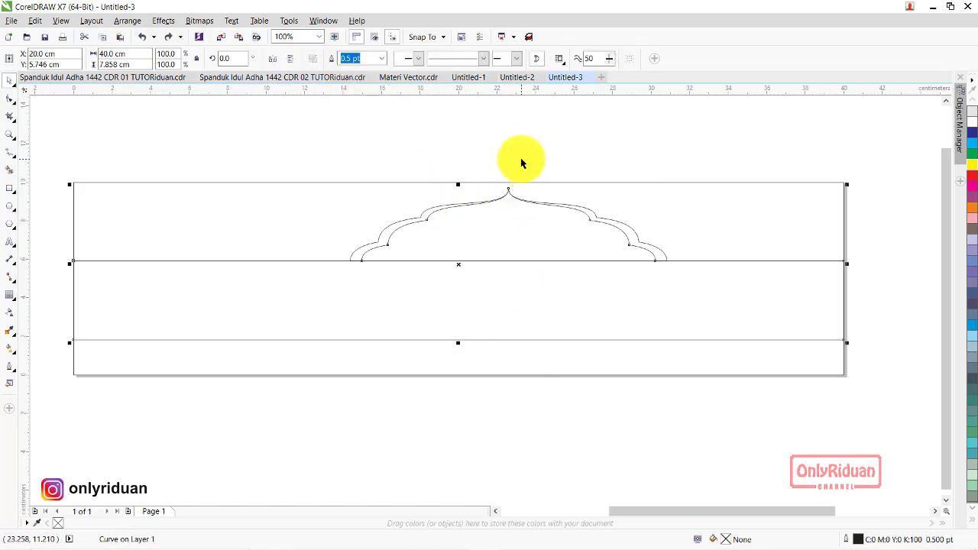
{"action": "left_click_drag", "start_coordinate": [511, 233], "coordinate": [525, 380]}
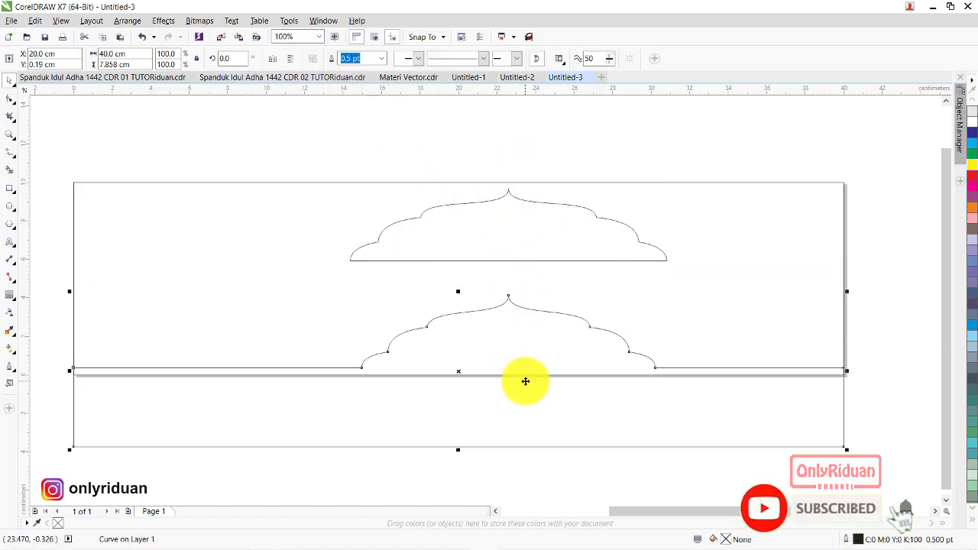
{"action": "key", "text": "ctrl+z"}
{"action": "left_click", "coordinate": [539, 149]}
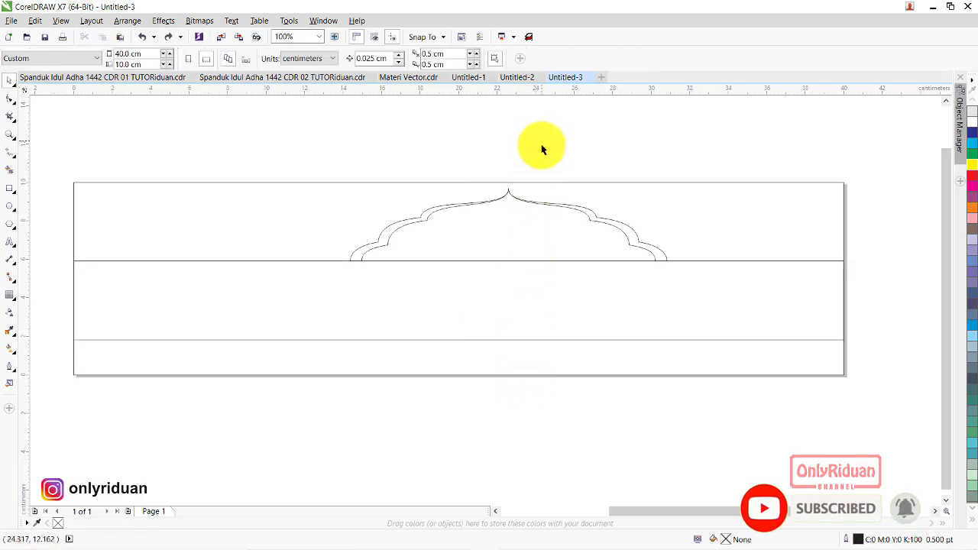
{"action": "left_click", "coordinate": [283, 79]}
{"action": "left_click", "coordinate": [556, 293]}
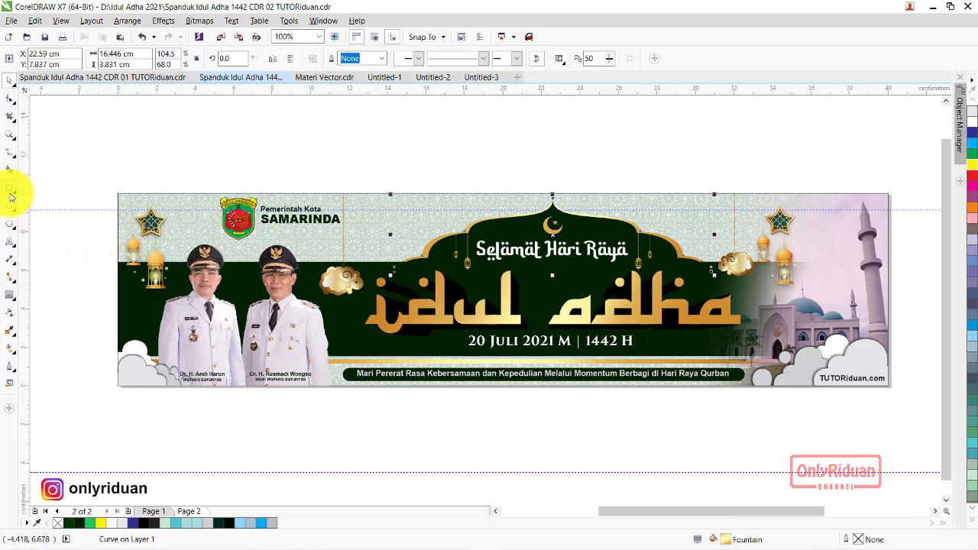
Draw a small swatch rectangle and give it the banner's dark green background fill
{"action": "left_click", "coordinate": [10, 189]}
{"action": "mouse_move", "coordinate": [386, 152]}
{"action": "left_mouse_down"}
{"action": "mouse_move", "coordinate": [413, 169]}
{"action": "mouse_move", "coordinate": [469, 166]}
{"action": "mouse_move", "coordinate": [452, 166]}
{"action": "left_mouse_up"}
{"action": "left_click", "coordinate": [9, 80]}
{"action": "left_click", "coordinate": [415, 187]}
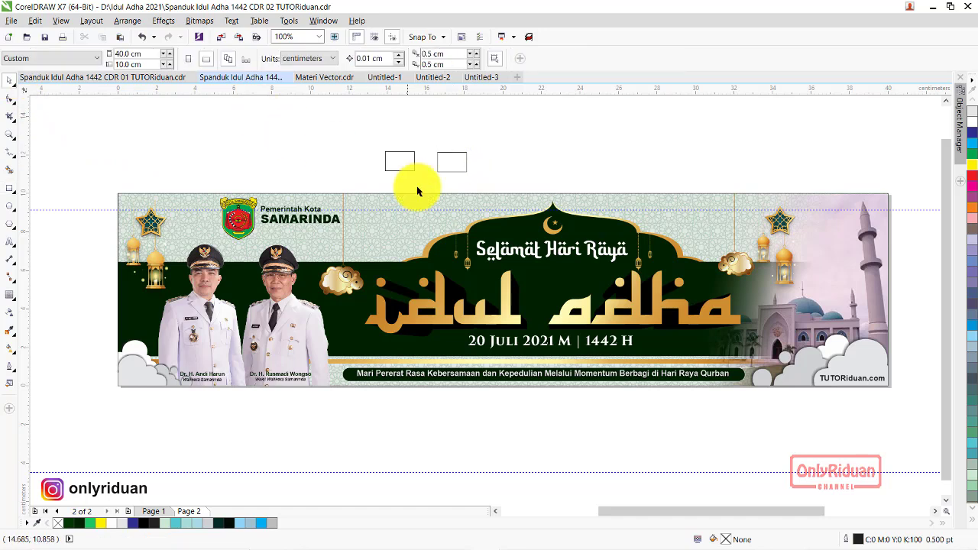
{"action": "left_click", "coordinate": [465, 166]}
{"action": "left_click", "coordinate": [34, 21]}
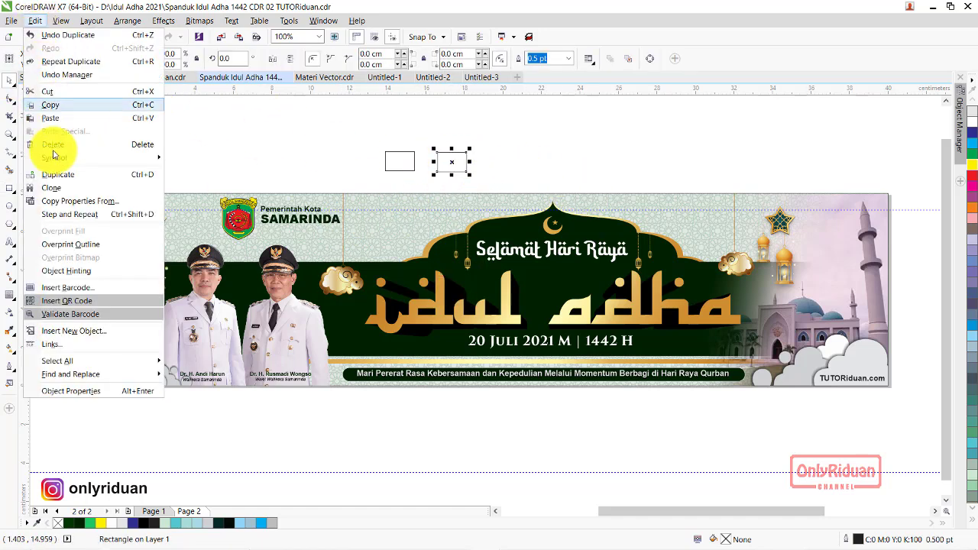
{"action": "left_click", "coordinate": [67, 202]}
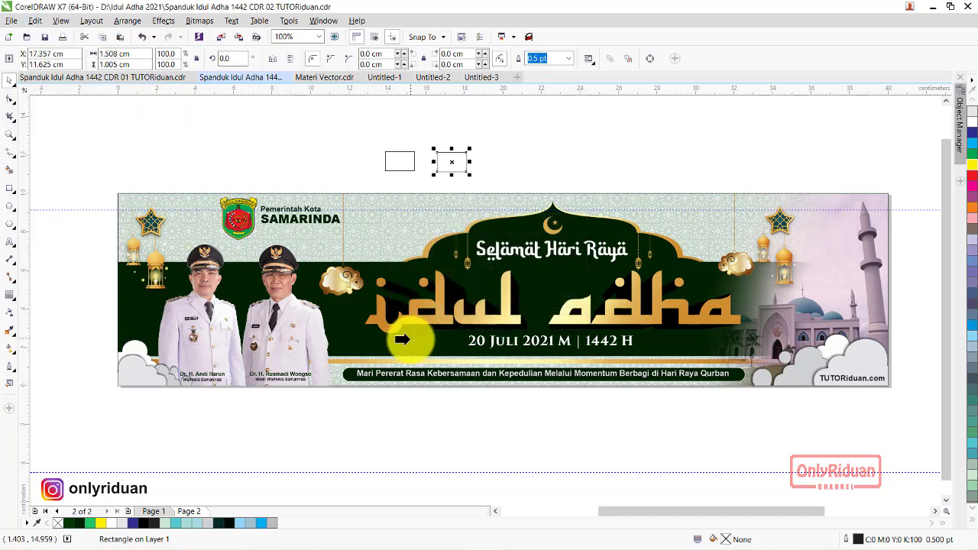
{"action": "left_click", "coordinate": [403, 335]}
Give the other swatch the idul text's gold gradient and copy both swatches
{"action": "left_click", "coordinate": [400, 167]}
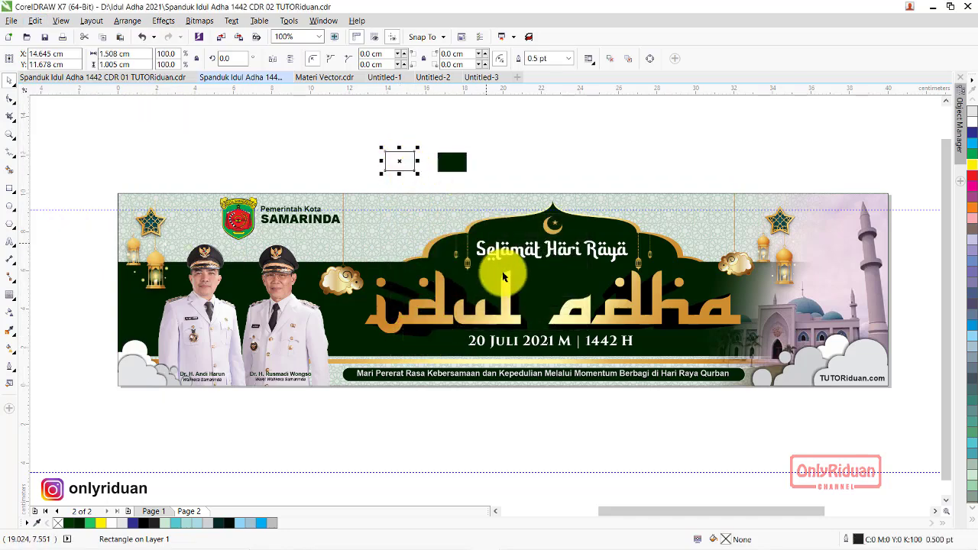
{"action": "left_click", "coordinate": [35, 20]}
{"action": "left_click", "coordinate": [72, 203]}
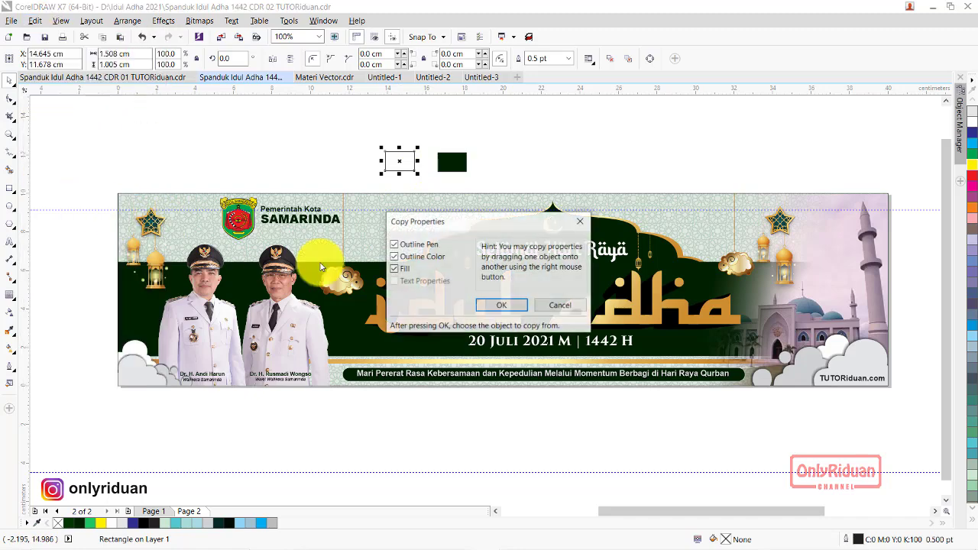
{"action": "left_click", "coordinate": [496, 305]}
{"action": "left_click", "coordinate": [437, 295]}
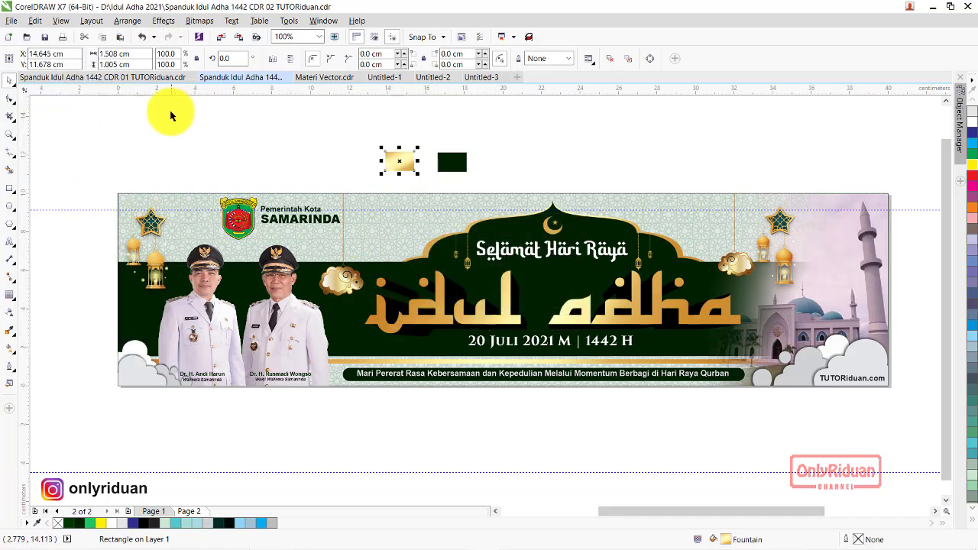
{"action": "left_click_drag", "start_coordinate": [323, 121], "coordinate": [540, 193]}
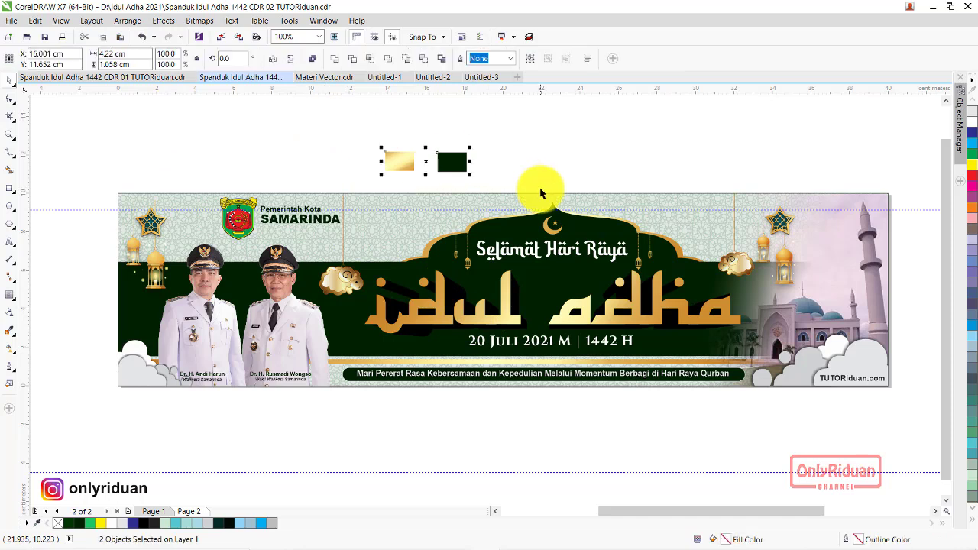
{"action": "key", "text": "ctrl+c"}
{"action": "left_click", "coordinate": [482, 77]}
Paste the swatches and give the merged arch-and-band shape the dark green fill
{"action": "key", "text": "ctrl+v"}
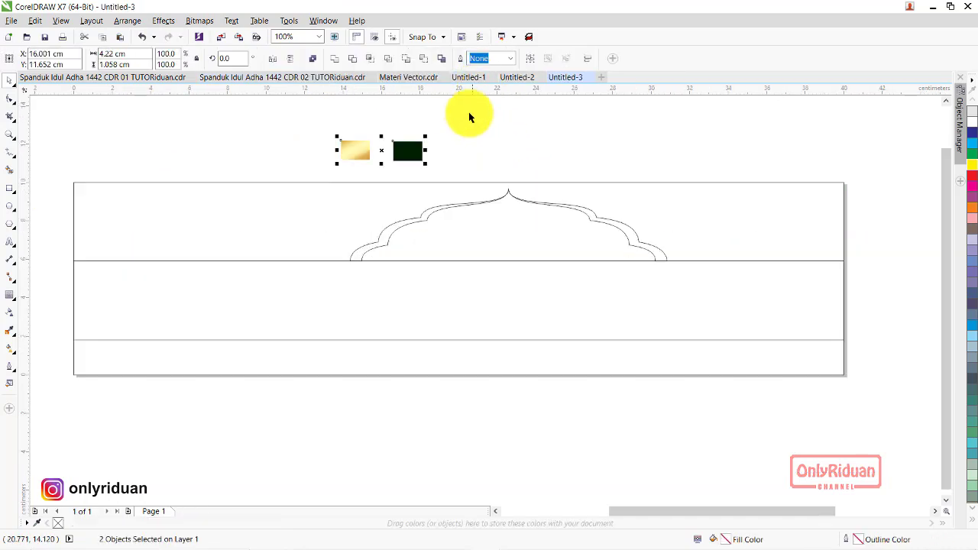
{"action": "left_click", "coordinate": [459, 123]}
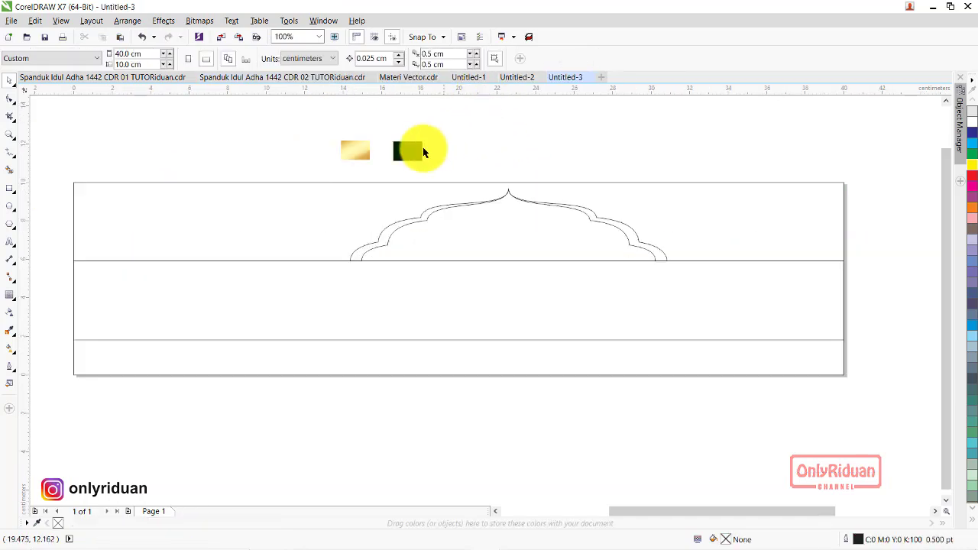
{"action": "left_click", "coordinate": [405, 296]}
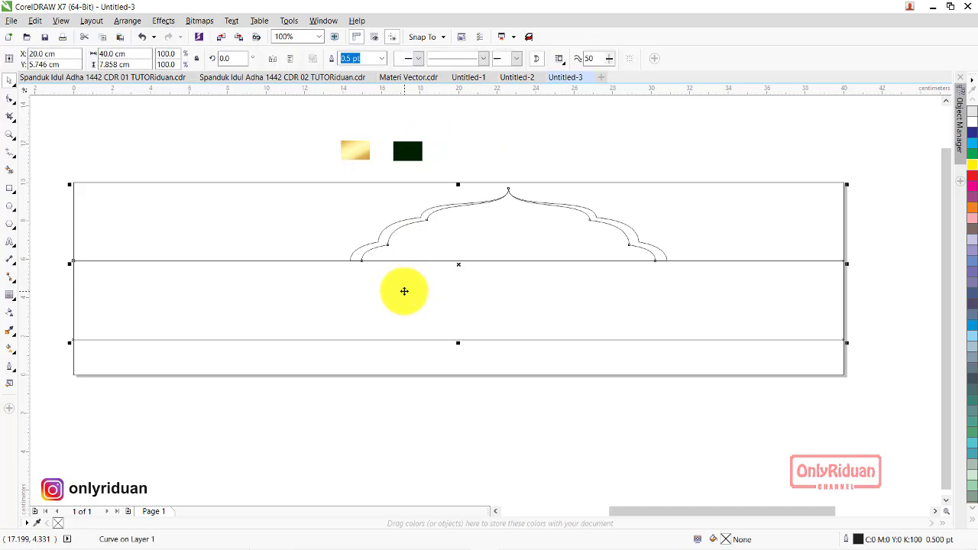
{"action": "left_click", "coordinate": [36, 21]}
{"action": "left_click", "coordinate": [76, 201]}
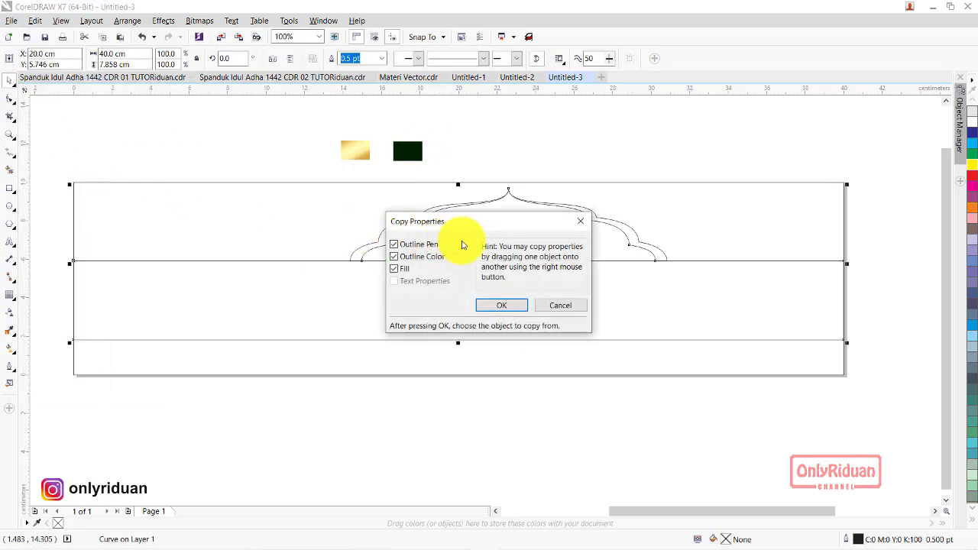
{"action": "left_click", "coordinate": [509, 309]}
{"action": "left_click", "coordinate": [406, 150]}
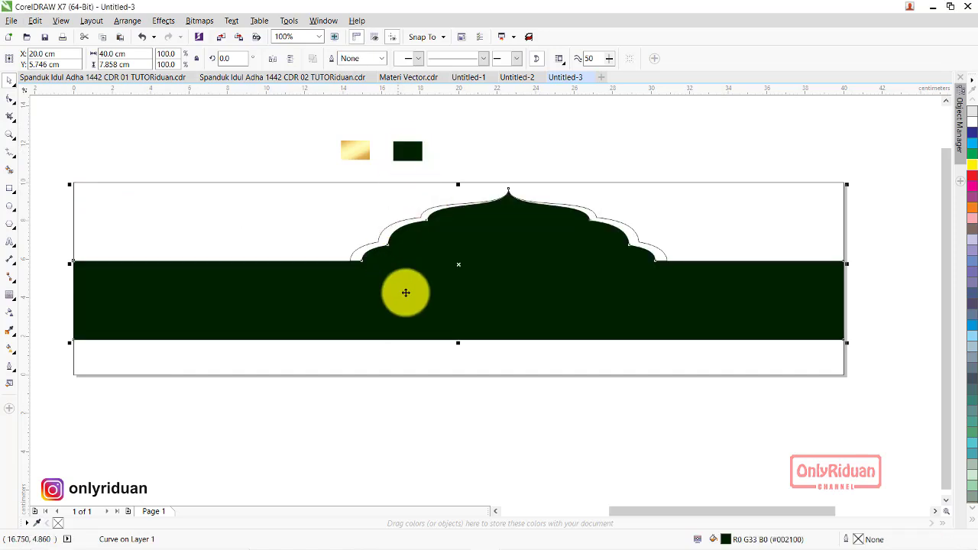
{"action": "left_click", "coordinate": [588, 164]}
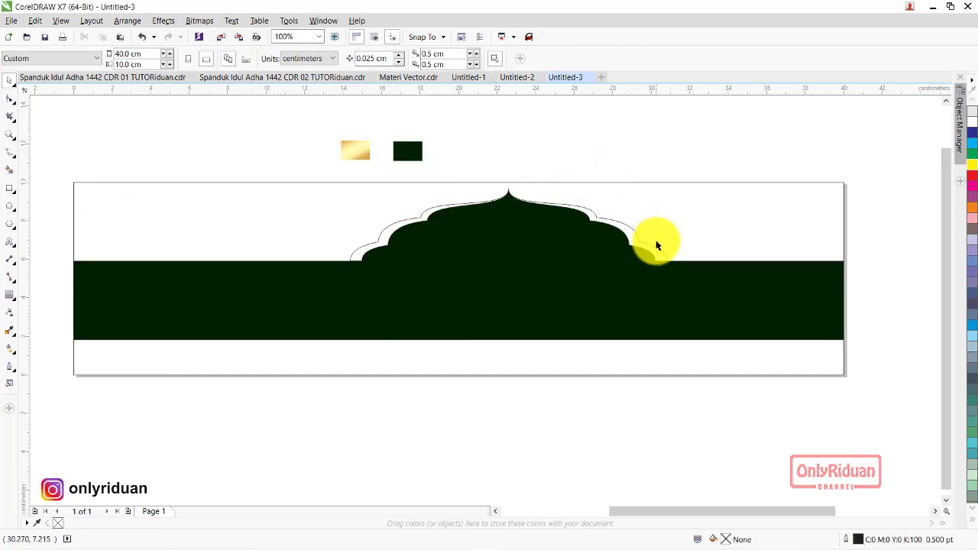
Narrow the dome to 96.4% and give it the gold rectangle's outline, checking the reference banner
{"action": "left_click", "coordinate": [655, 252]}
{"action": "scroll", "coordinate": [657, 251], "scroll_direction": "up", "scroll_amount": 2}
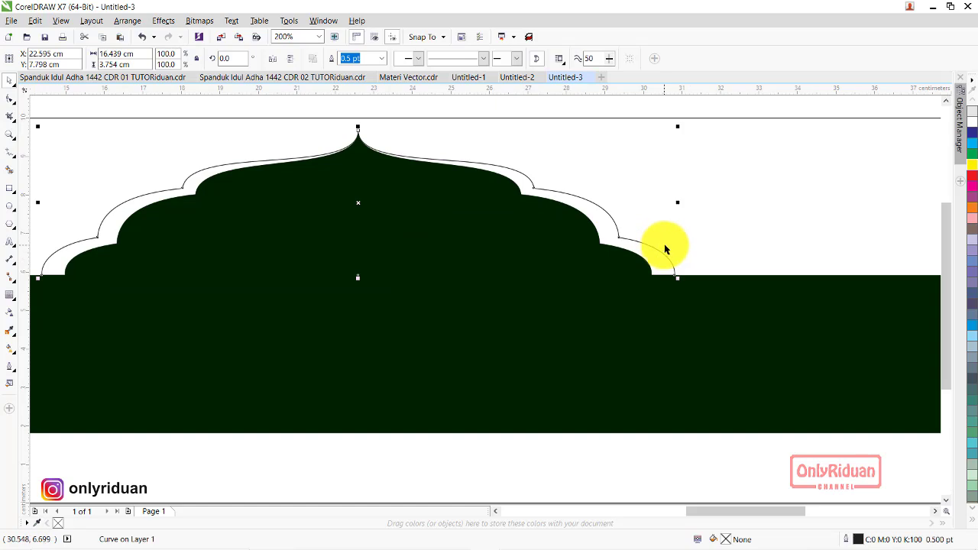
{"action": "left_click_drag", "start_coordinate": [675, 202], "coordinate": [663, 202]}
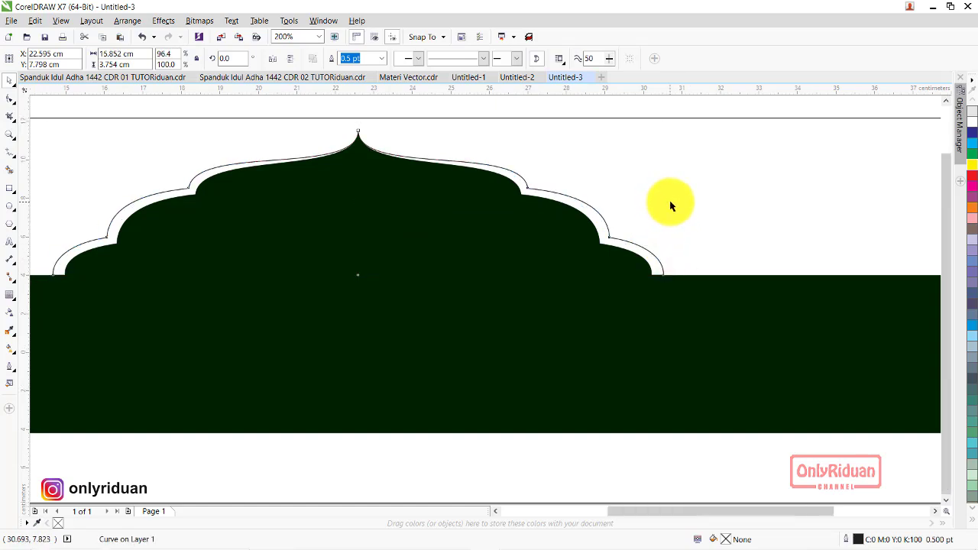
{"action": "scroll", "coordinate": [671, 203], "scroll_direction": "down", "scroll_amount": 2}
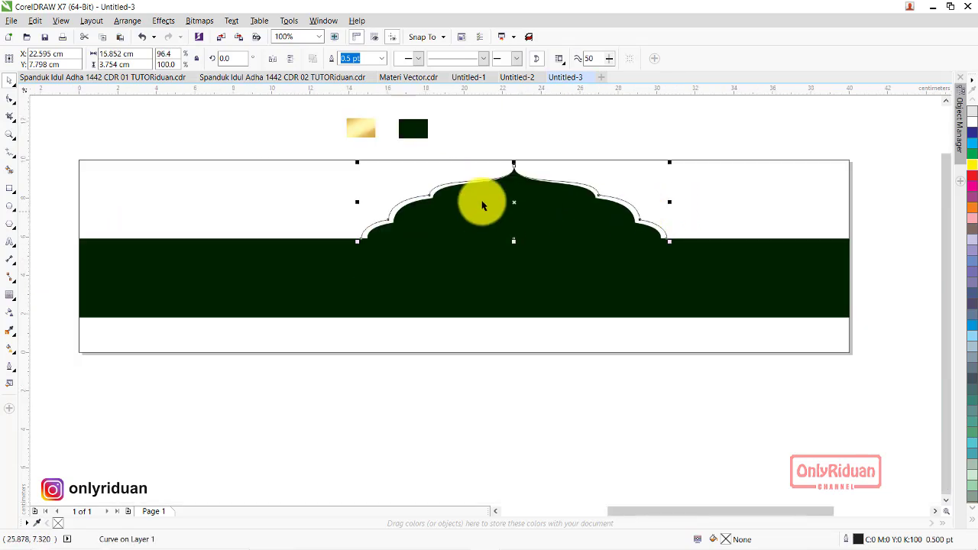
{"action": "left_click", "coordinate": [35, 21]}
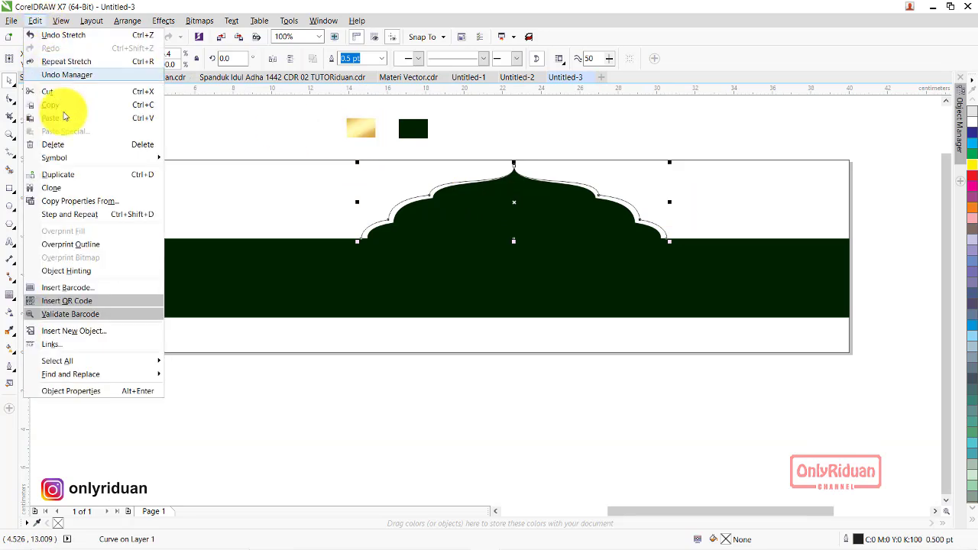
{"action": "left_click", "coordinate": [73, 201]}
{"action": "left_click", "coordinate": [505, 304]}
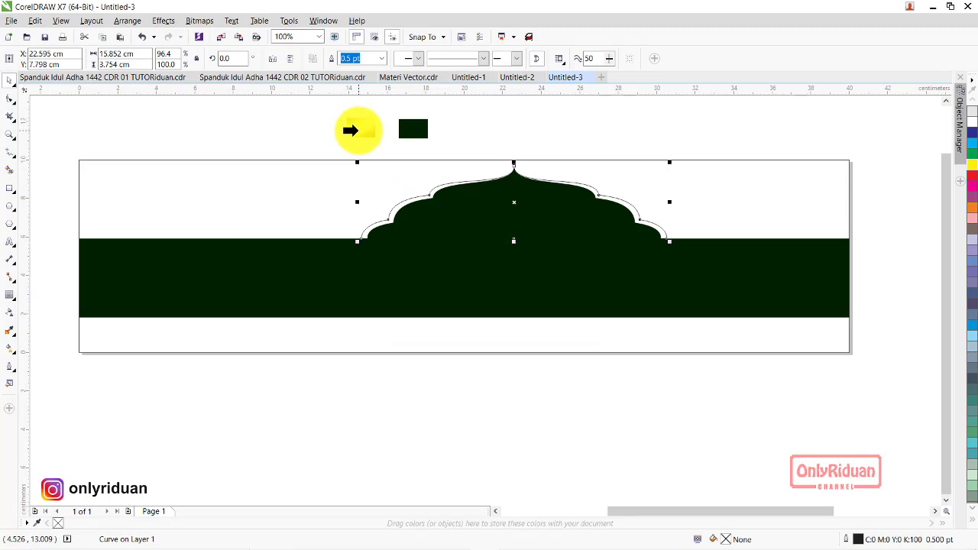
{"action": "left_click", "coordinate": [350, 130]}
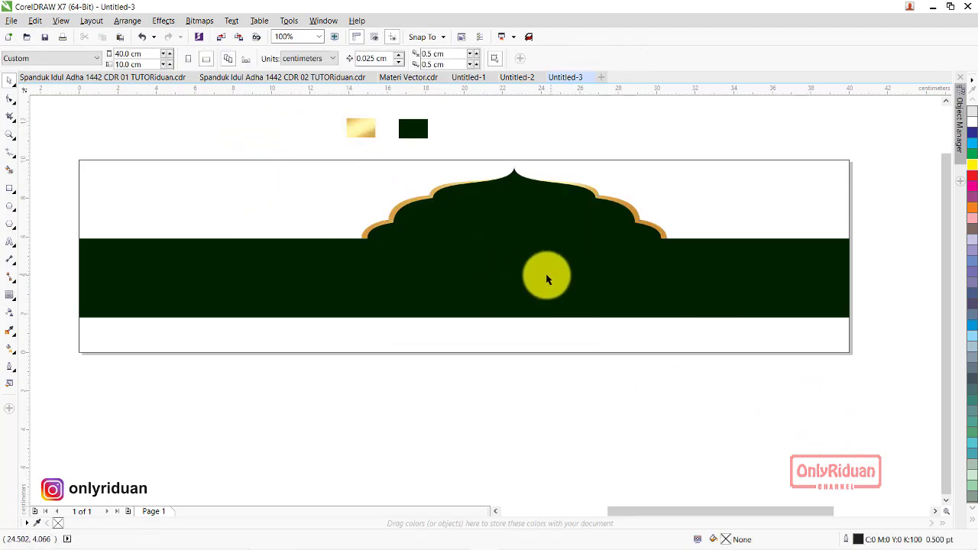
{"action": "left_click", "coordinate": [231, 78]}
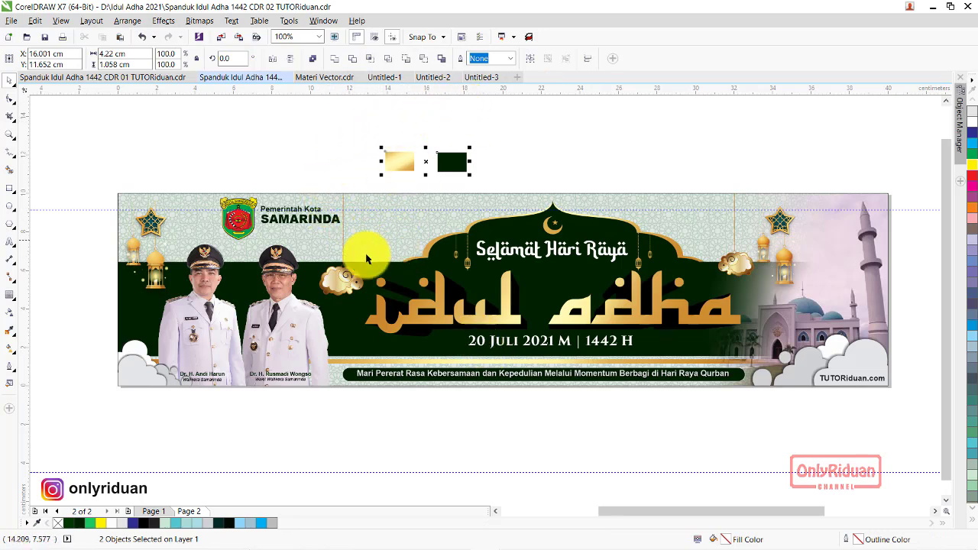
{"action": "left_click", "coordinate": [478, 77]}
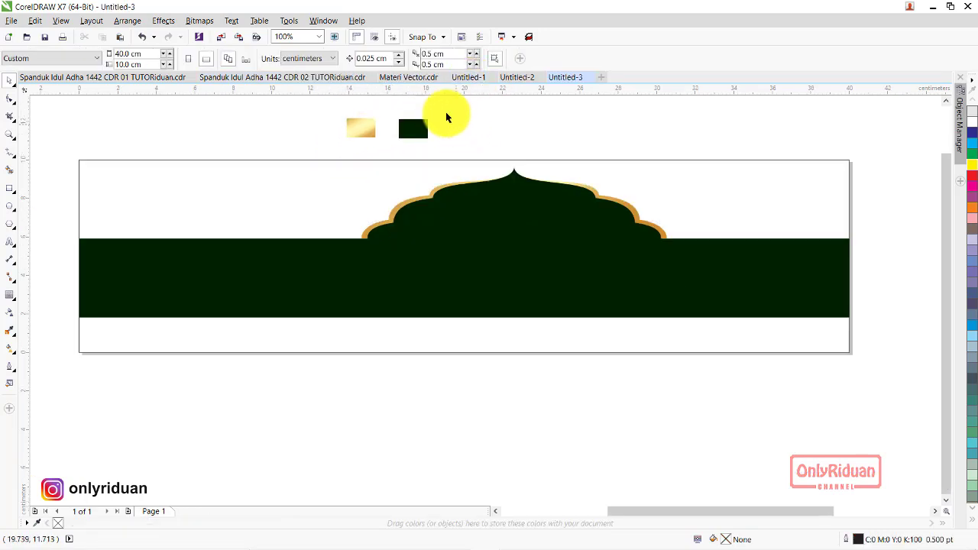
Paste the green geometric pattern from Materi Vector, scaled to about 43%, below the banner
{"action": "left_click", "coordinate": [409, 77]}
{"action": "left_click", "coordinate": [474, 396]}
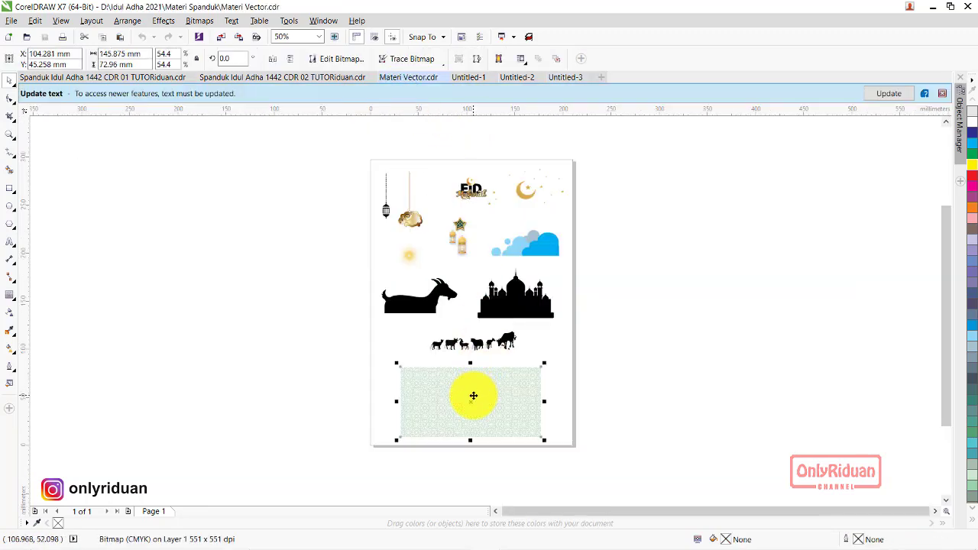
{"action": "left_click", "coordinate": [562, 78]}
{"action": "key", "text": "ctrl+v"}
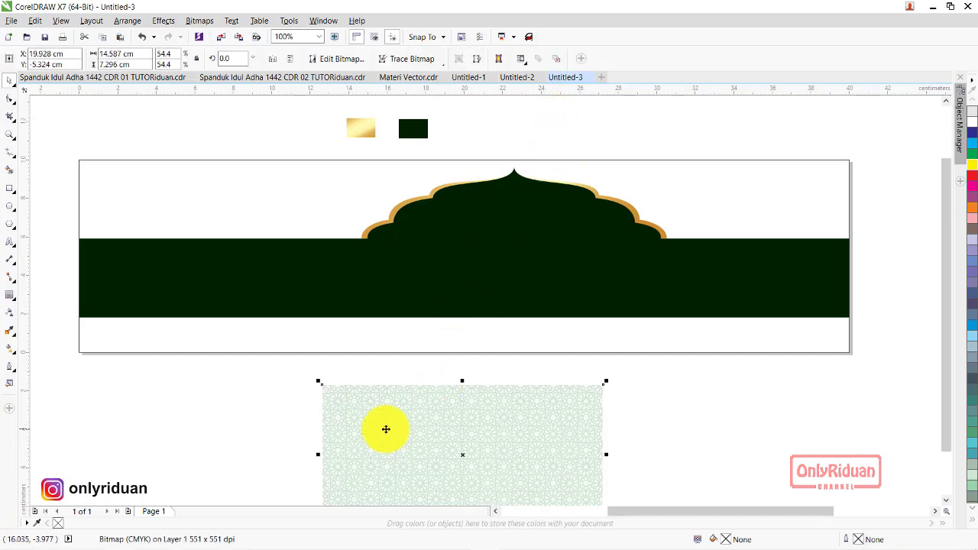
{"action": "left_click_drag", "start_coordinate": [384, 430], "coordinate": [142, 202]}
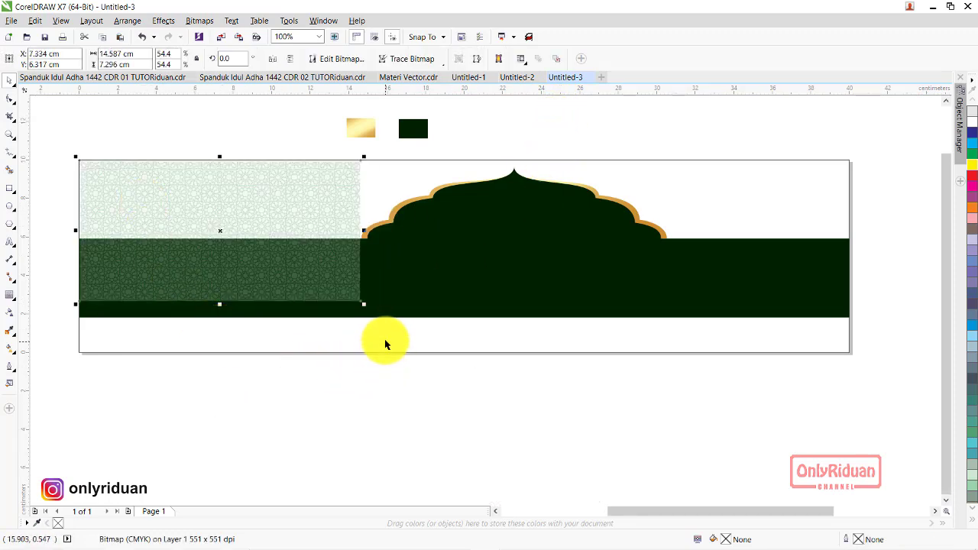
{"action": "left_click_drag", "start_coordinate": [366, 308], "coordinate": [310, 325]}
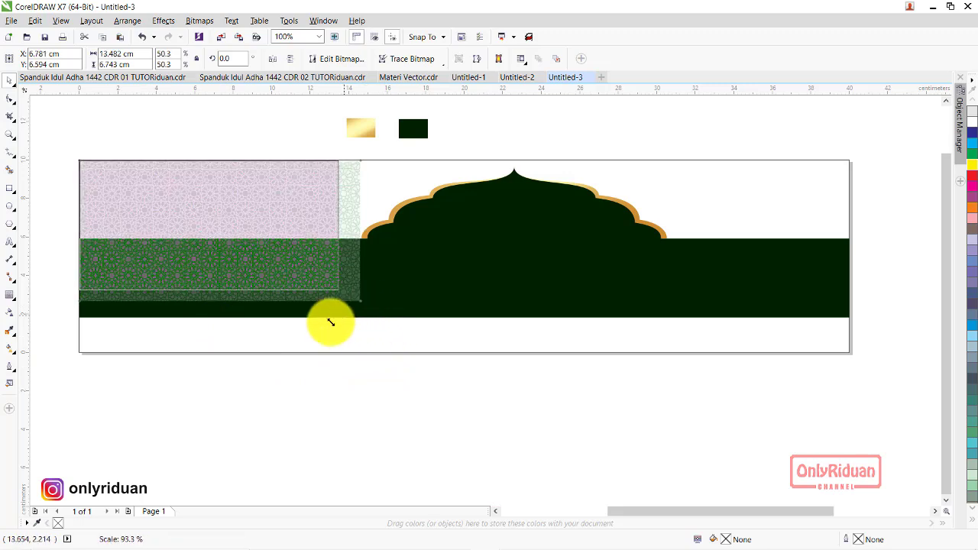
{"action": "scroll", "coordinate": [339, 309], "scroll_direction": "down", "scroll_amount": 2}
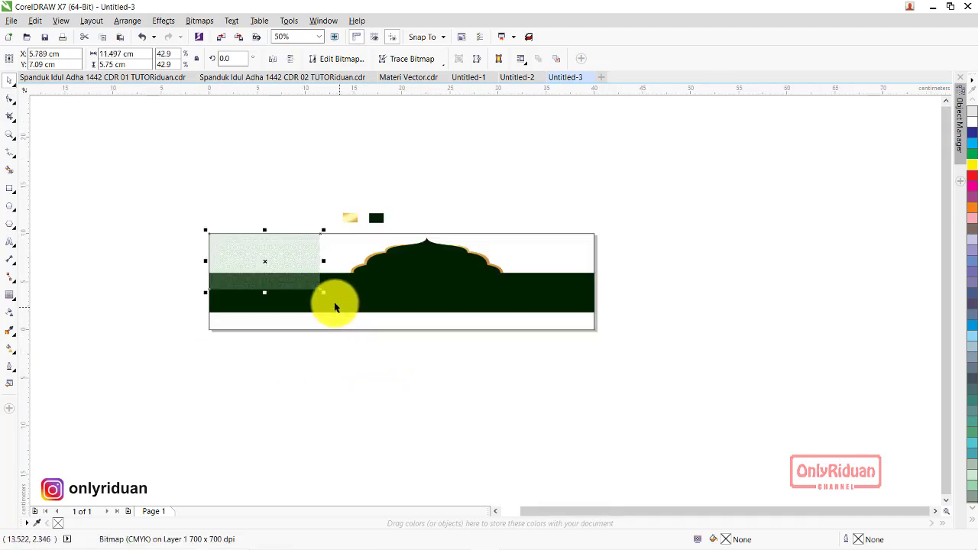
{"action": "left_click_drag", "start_coordinate": [264, 253], "coordinate": [264, 354]}
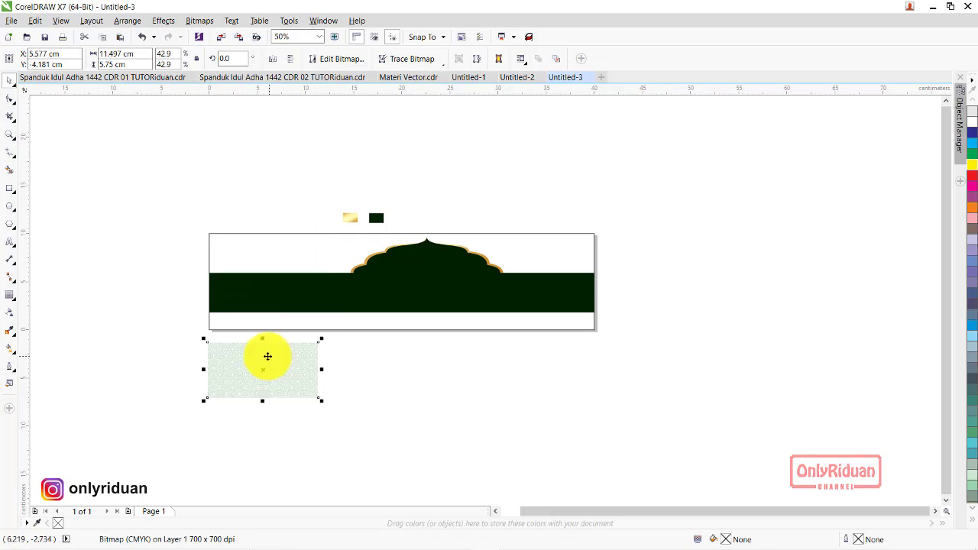
{"action": "scroll", "coordinate": [265, 354], "scroll_direction": "up", "scroll_amount": 2}
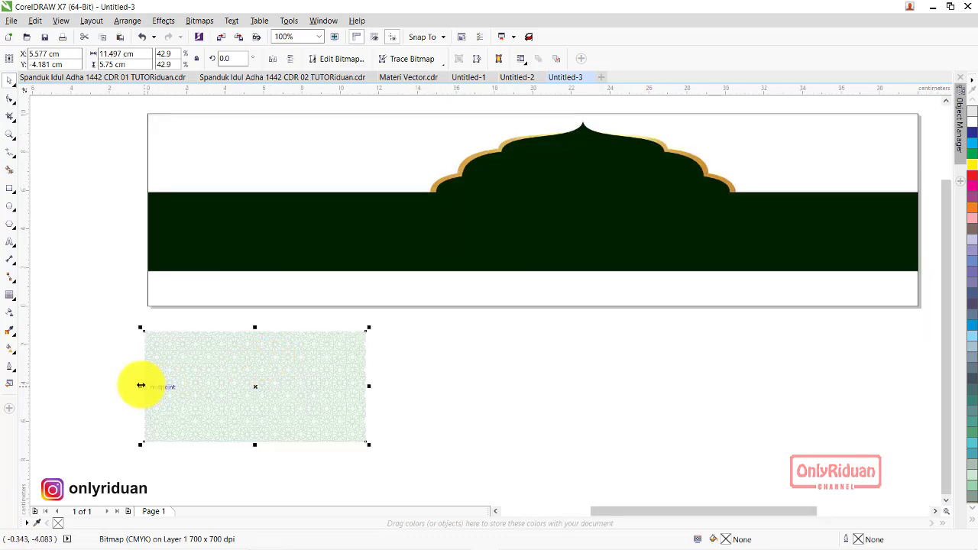
Tile mirrored pattern copies into a banner-wide row, then mirror the row below it
{"action": "left_click_drag", "start_coordinate": [139, 386], "coordinate": [435, 406]}
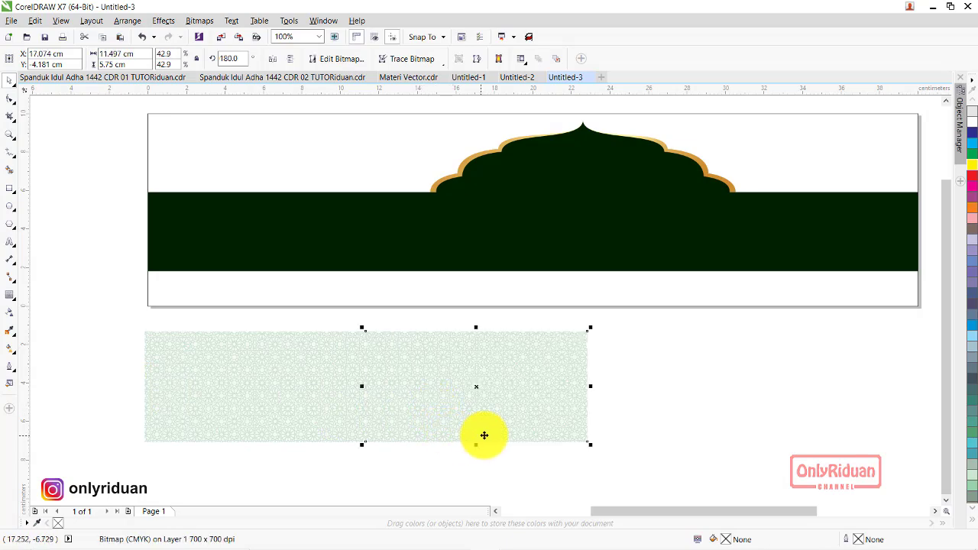
{"action": "scroll", "coordinate": [584, 406], "scroll_direction": "down", "scroll_amount": 2}
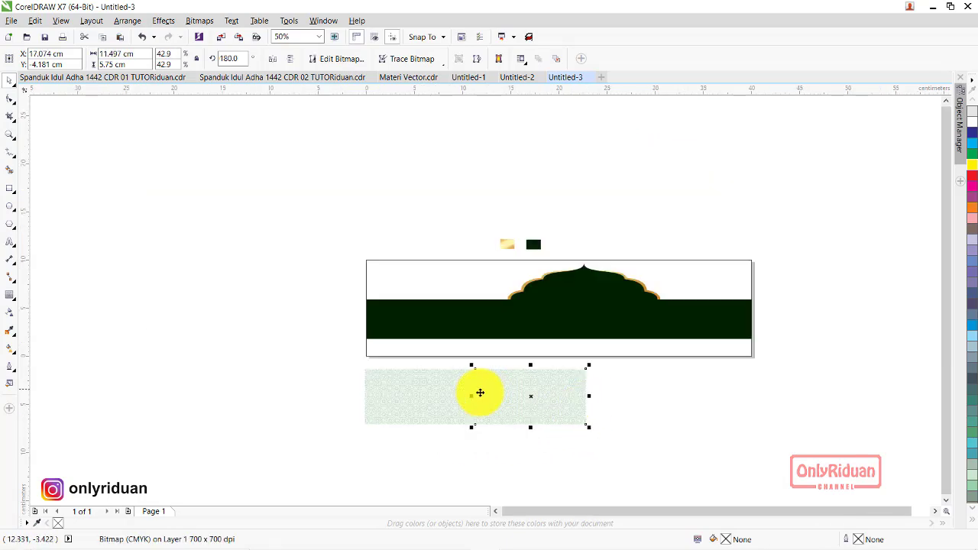
{"action": "scroll", "coordinate": [483, 391], "scroll_direction": "up", "scroll_amount": 2}
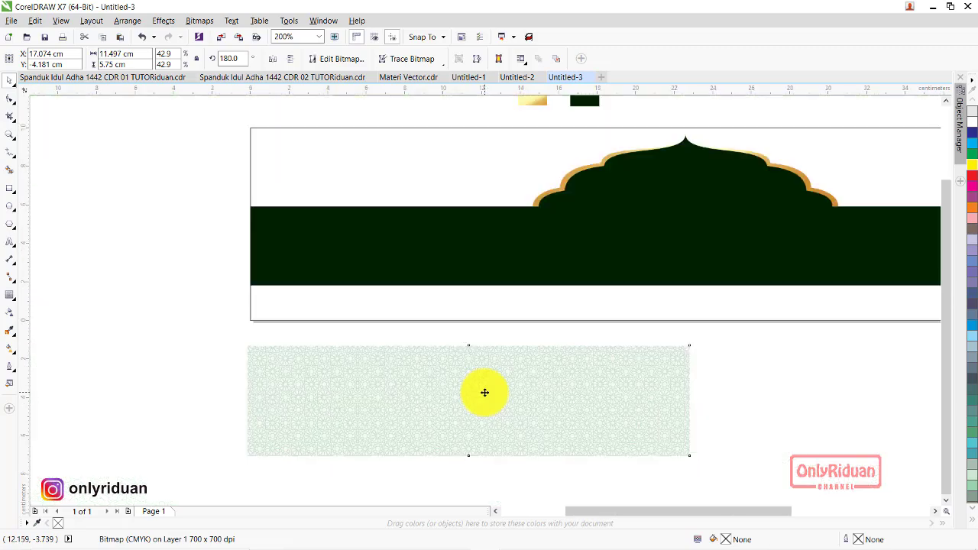
{"action": "left_click_drag", "start_coordinate": [470, 401], "coordinate": [758, 413]}
{"action": "scroll", "coordinate": [757, 413], "scroll_direction": "down", "scroll_amount": 1}
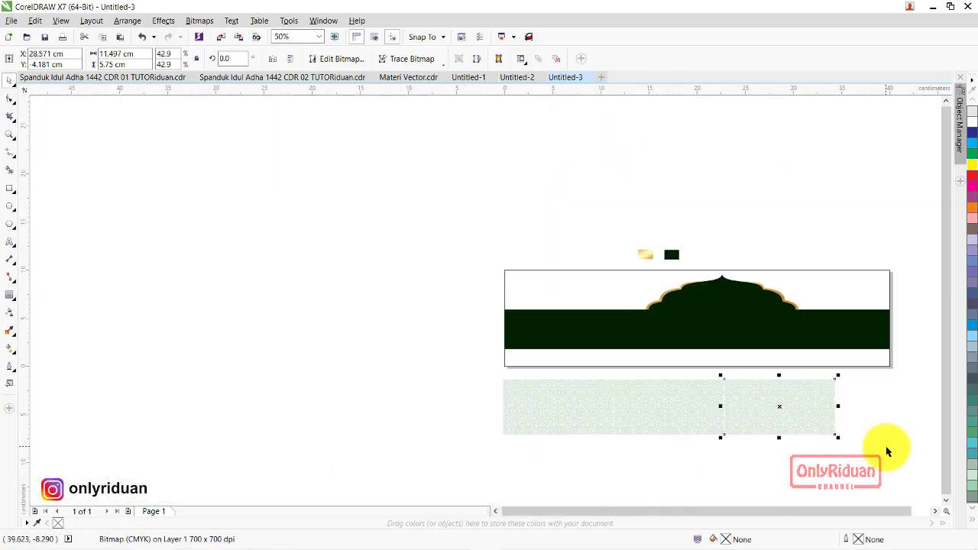
{"action": "left_click_drag", "start_coordinate": [887, 457], "coordinate": [588, 399]}
{"action": "mouse_move", "coordinate": [485, 371]}
{"action": "left_mouse_down"}
{"action": "mouse_move", "coordinate": [843, 452]}
{"action": "mouse_move", "coordinate": [892, 475]}
{"action": "left_mouse_up"}
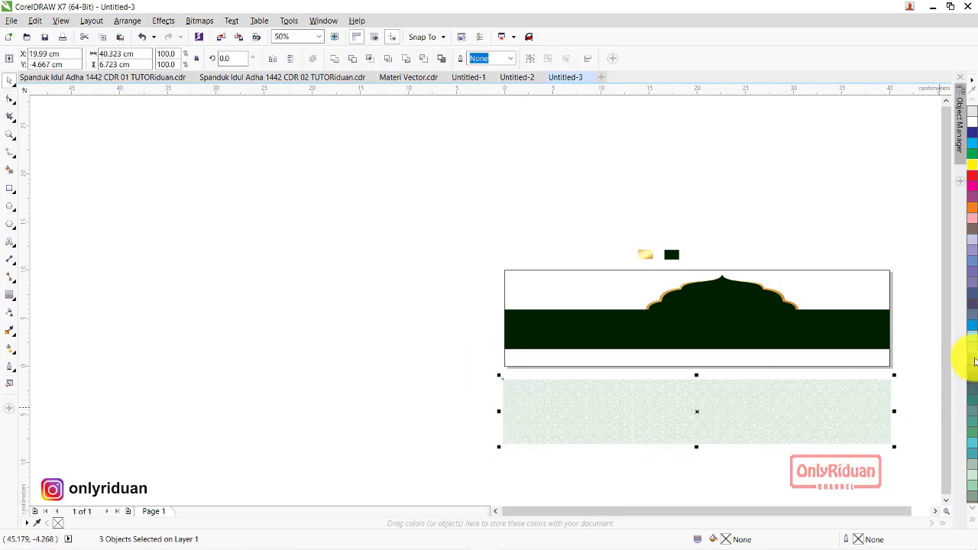
{"action": "scroll", "coordinate": [765, 429], "scroll_direction": "up", "scroll_amount": 2}
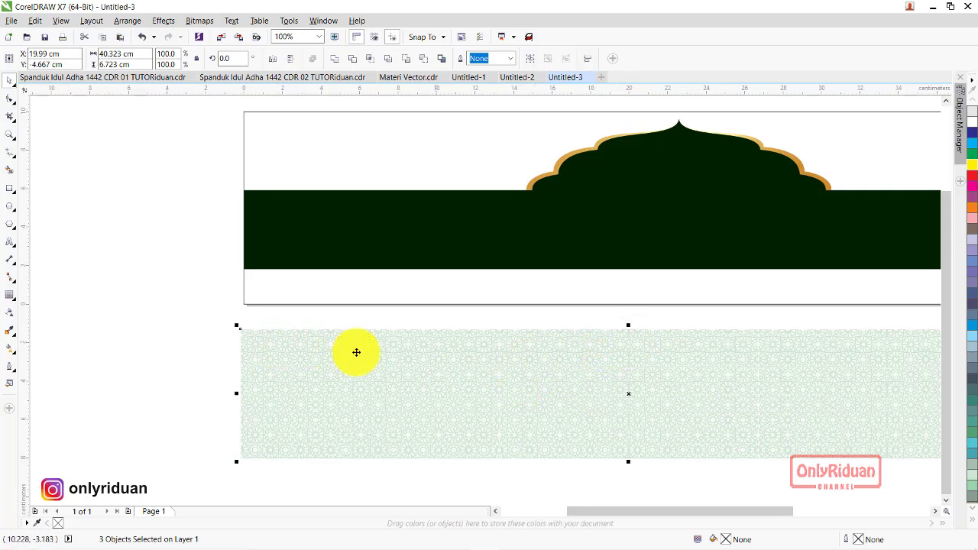
{"action": "left_click_drag", "start_coordinate": [240, 334], "coordinate": [242, 459]}
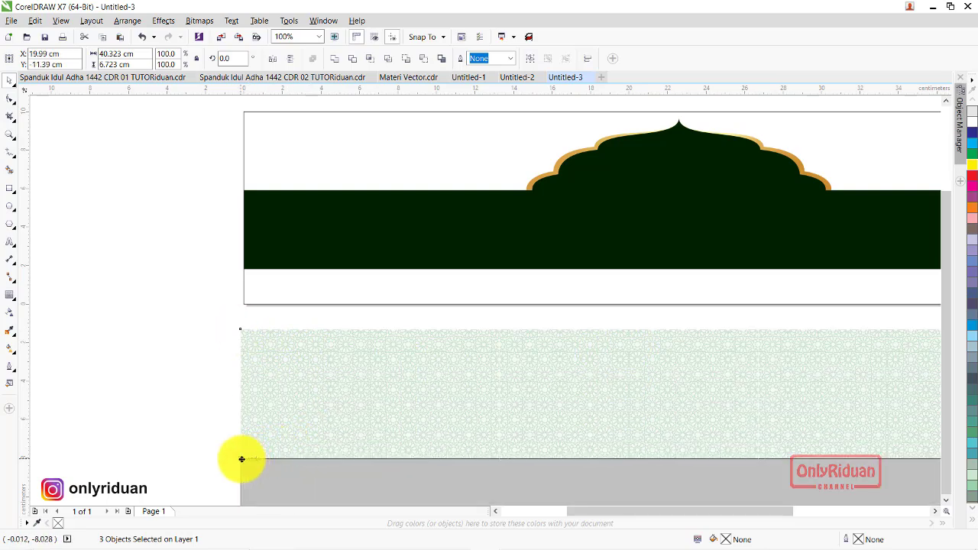
{"action": "scroll", "coordinate": [234, 392], "scroll_direction": "down", "scroll_amount": 2}
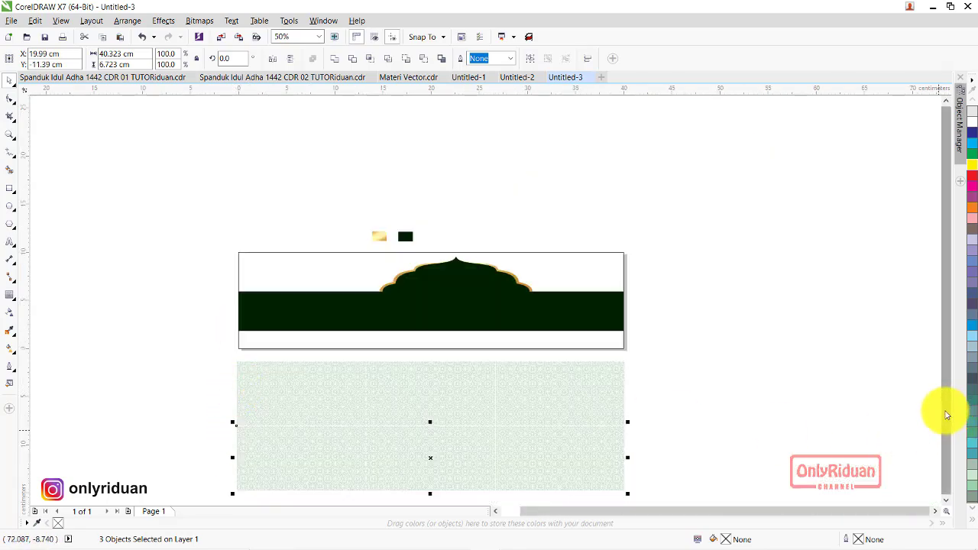
{"action": "left_click_drag", "start_coordinate": [663, 498], "coordinate": [212, 357]}
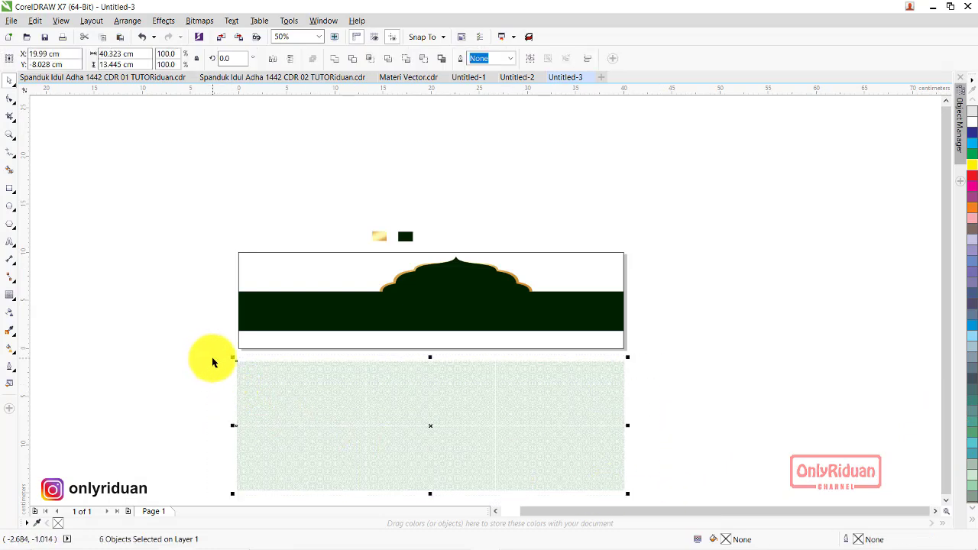
Group the six pattern tiles and PowerClip them inside the banner rectangle
{"action": "left_click", "coordinate": [532, 60]}
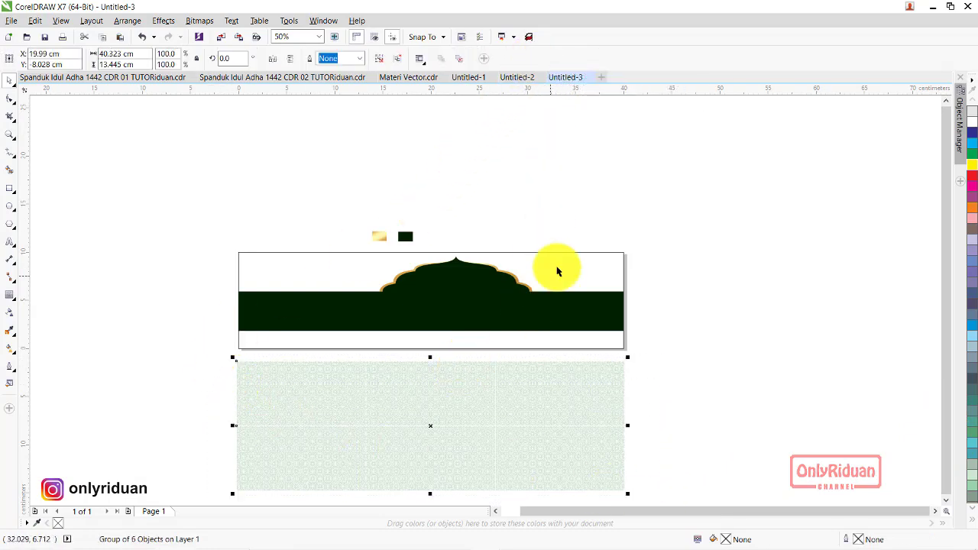
{"action": "right_click", "coordinate": [498, 391]}
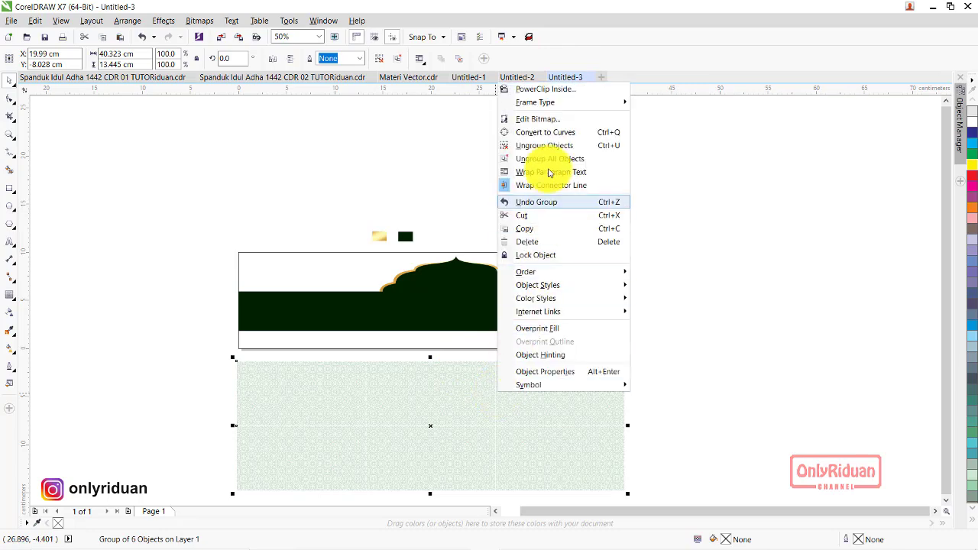
{"action": "left_click", "coordinate": [544, 89]}
{"action": "left_click", "coordinate": [572, 266]}
{"action": "left_click", "coordinate": [706, 271]}
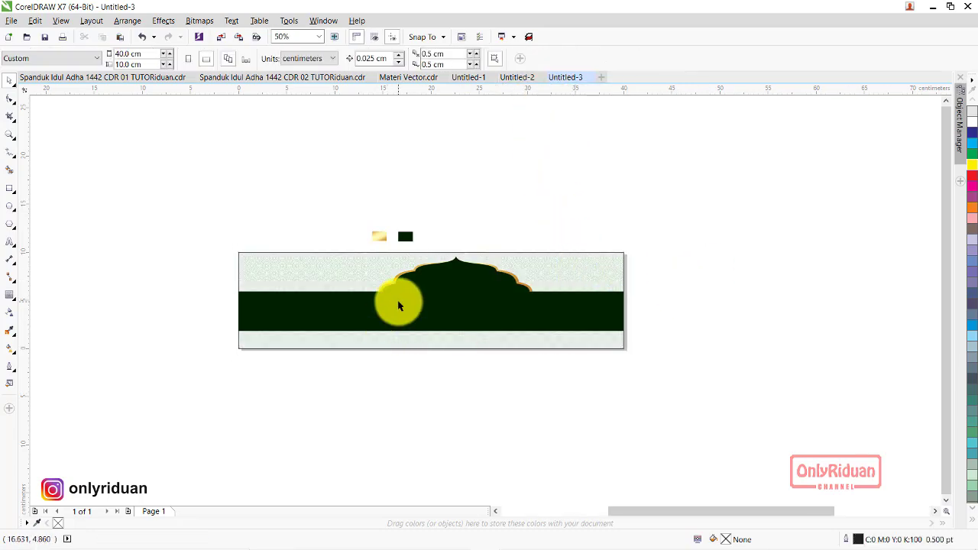
View the finished Spanduk Idul Adha CDR 02 banner and select its idul adha title
{"action": "scroll", "coordinate": [400, 305], "scroll_direction": "up", "scroll_amount": 1}
{"action": "scroll", "coordinate": [401, 305], "scroll_direction": "up", "scroll_amount": 1}
{"action": "scroll", "coordinate": [510, 305], "scroll_direction": "down", "scroll_amount": 1}
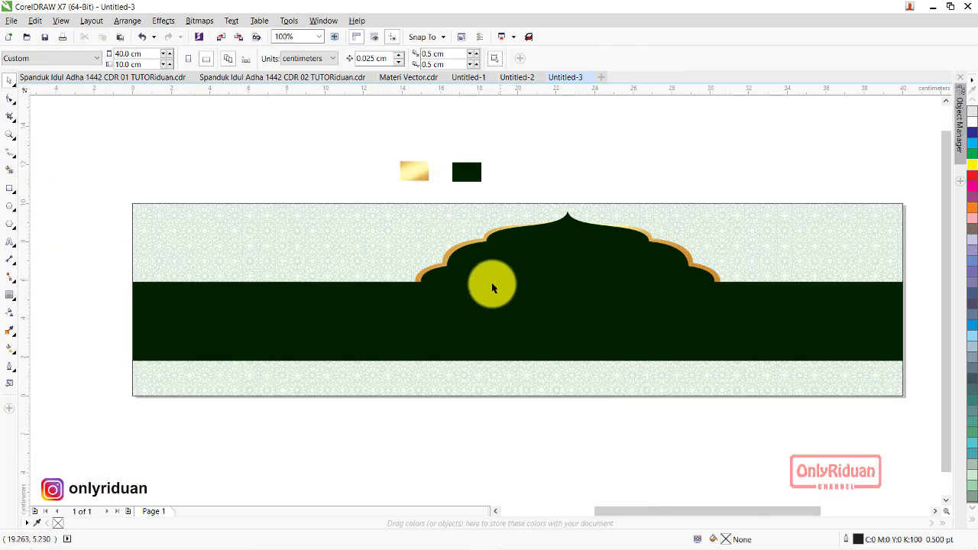
{"action": "left_click", "coordinate": [313, 78]}
{"action": "left_click", "coordinate": [440, 308]}
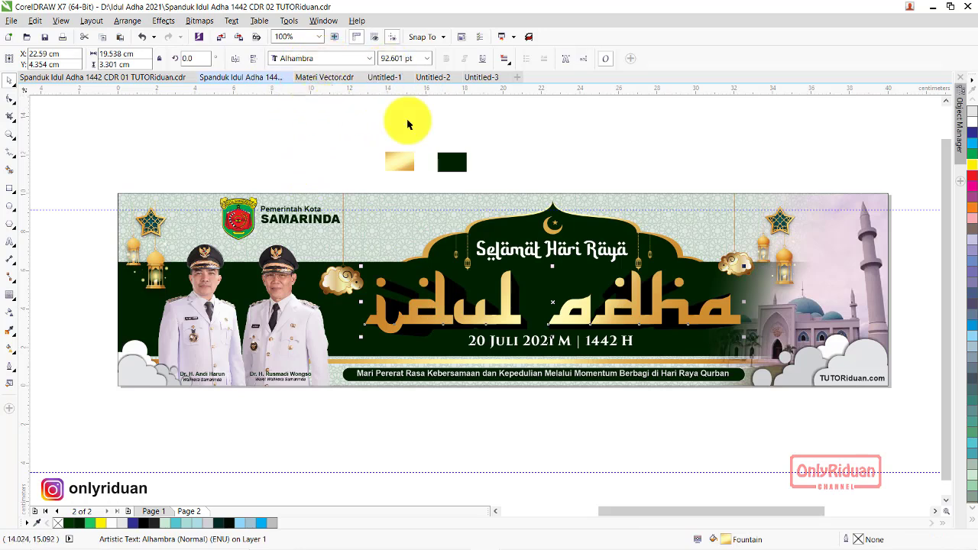
Back in Untitled-3, add the 'idul adha' title text above the dome
{"action": "left_click", "coordinate": [477, 77]}
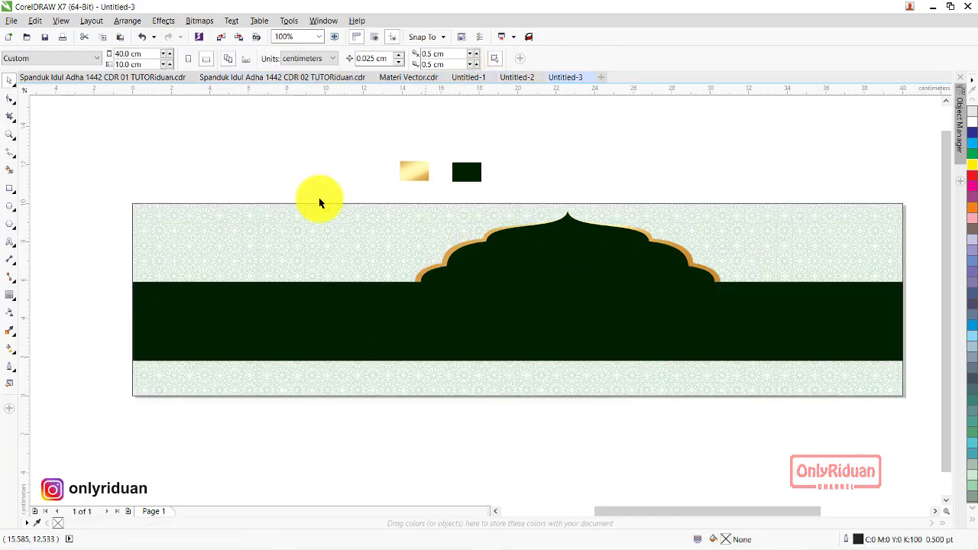
{"action": "left_click", "coordinate": [11, 243]}
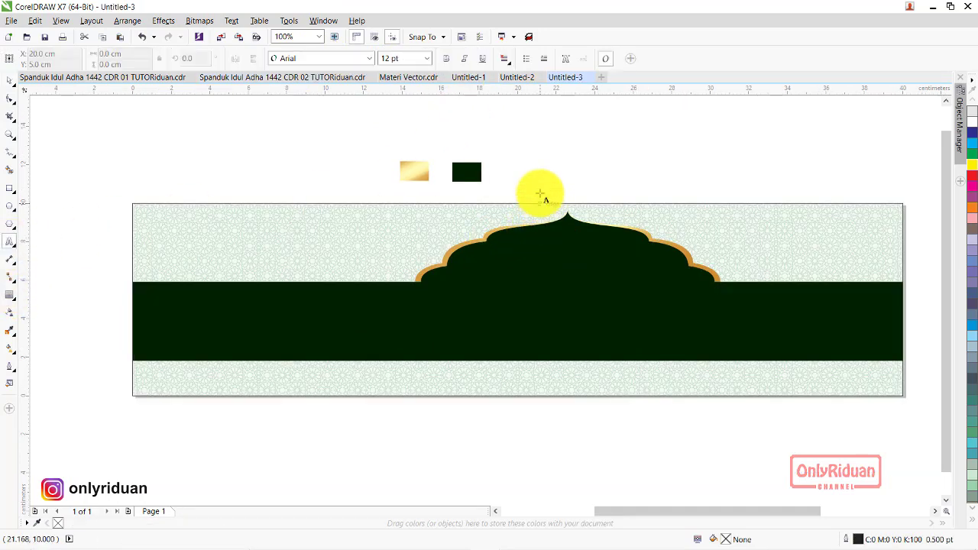
{"action": "left_click", "coordinate": [536, 156]}
{"action": "type", "text": "Idul Adha"}
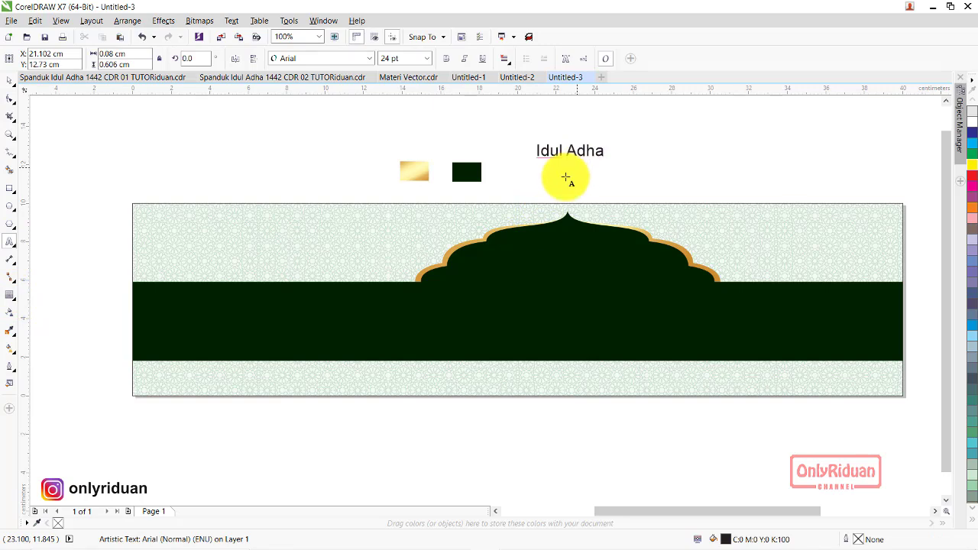
{"action": "key", "text": "Escape"}
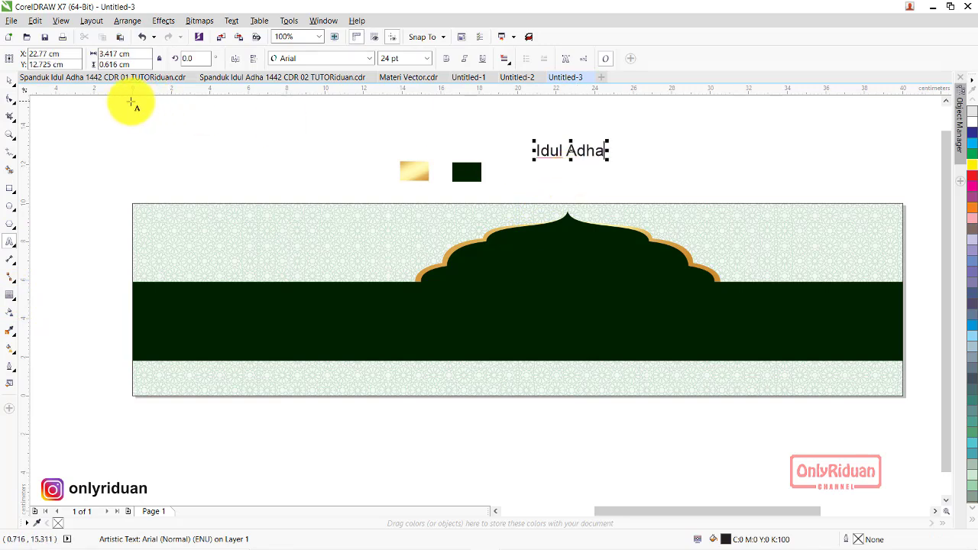
Set the title's font to Alhambra at 92 pt
{"action": "left_click", "coordinate": [370, 58]}
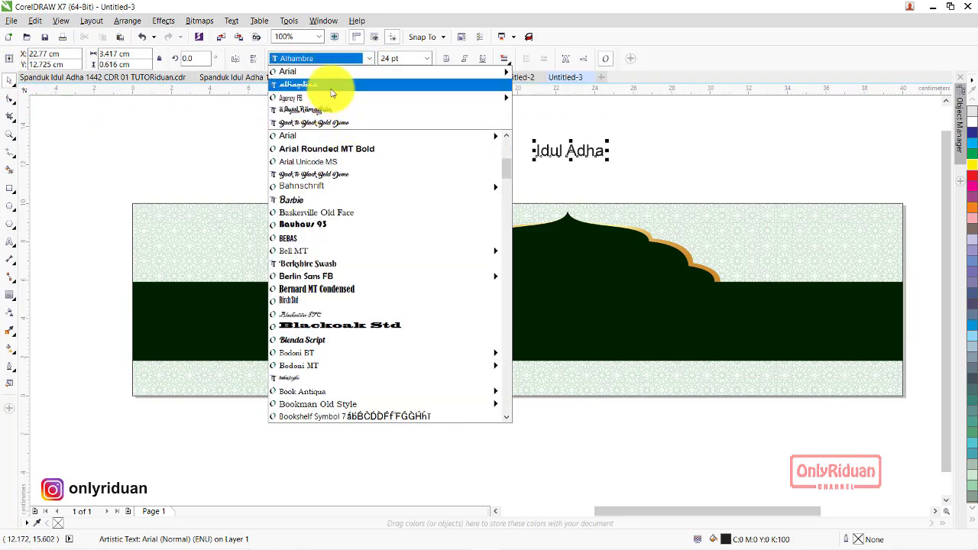
{"action": "left_click", "coordinate": [323, 85]}
{"action": "left_click", "coordinate": [393, 59]}
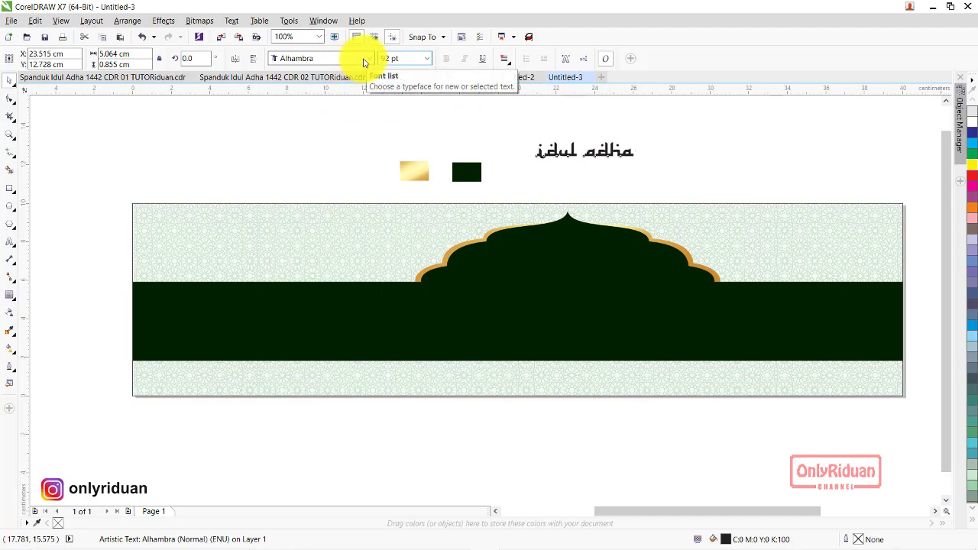
{"action": "key", "text": "Return"}
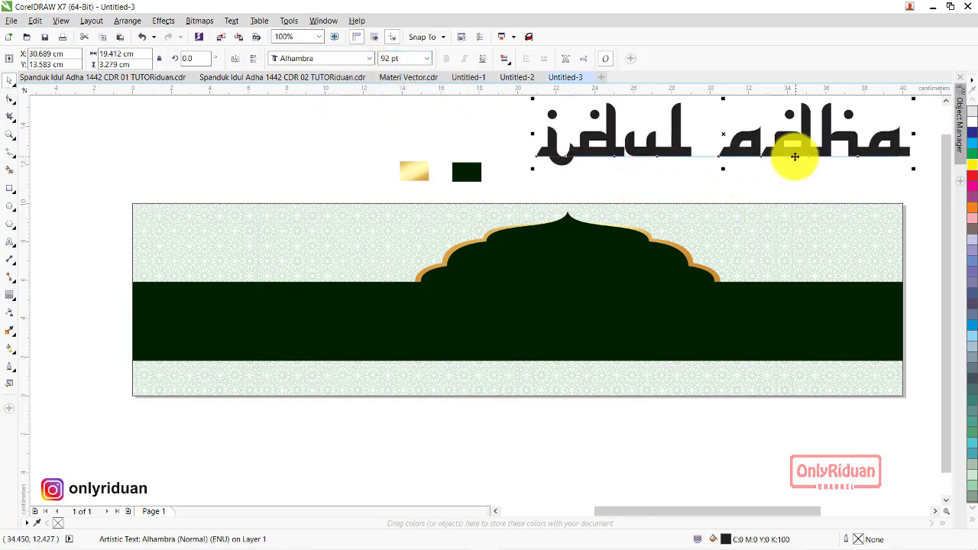
Move the title onto the green band and fill it yellow
{"action": "left_click_drag", "start_coordinate": [724, 135], "coordinate": [577, 308]}
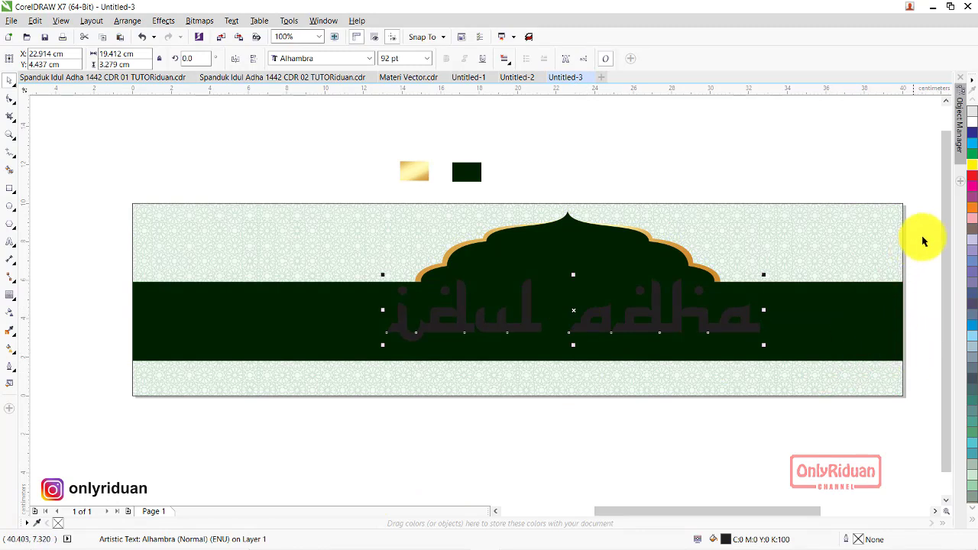
{"action": "left_click", "coordinate": [973, 168]}
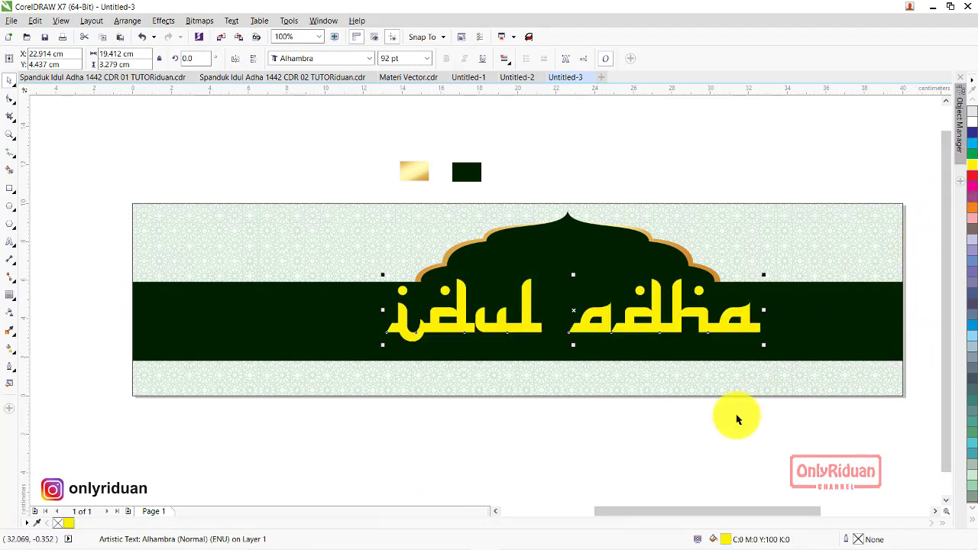
{"action": "left_click", "coordinate": [737, 418]}
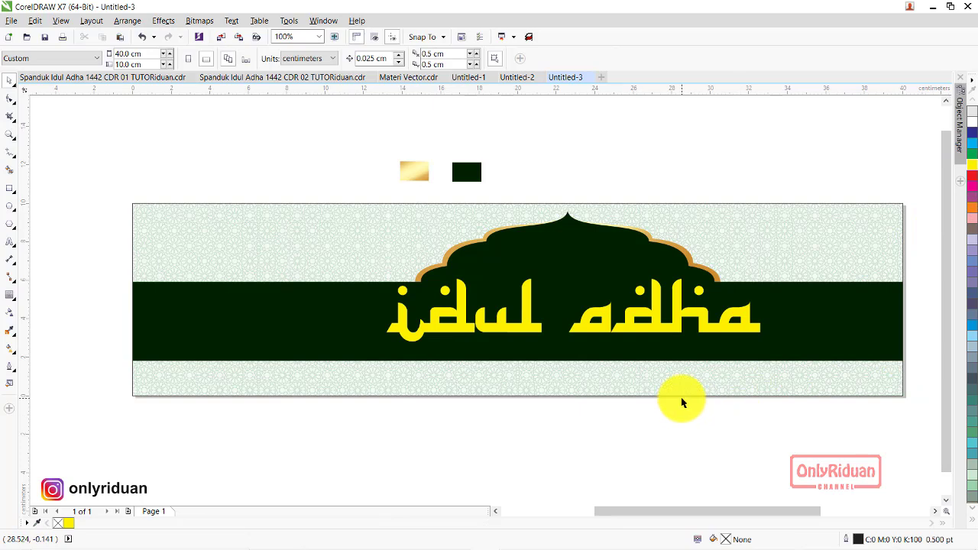
{"action": "left_click", "coordinate": [324, 78]}
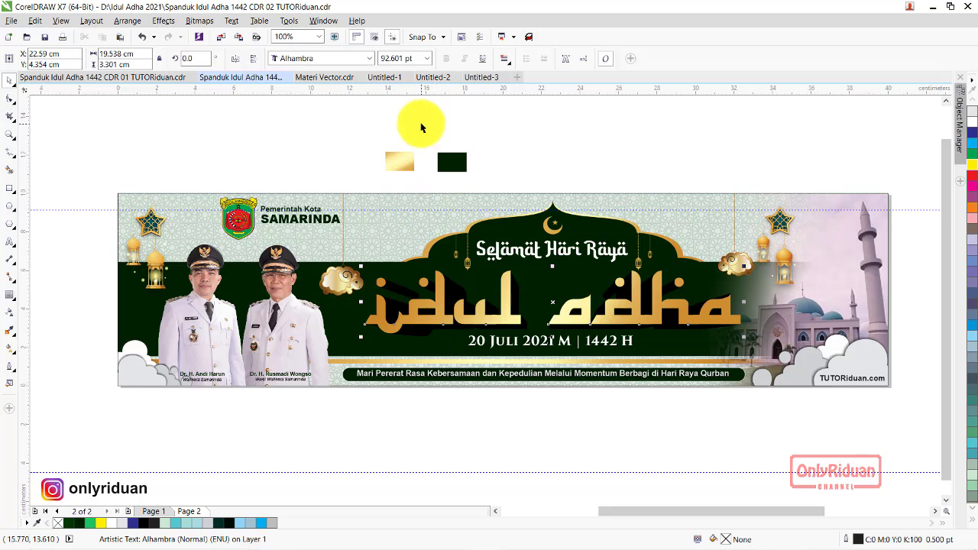
Nudge the dark band's bottom nodes down, making the dome-and-band shape 8.086 cm tall
{"action": "left_click", "coordinate": [482, 80]}
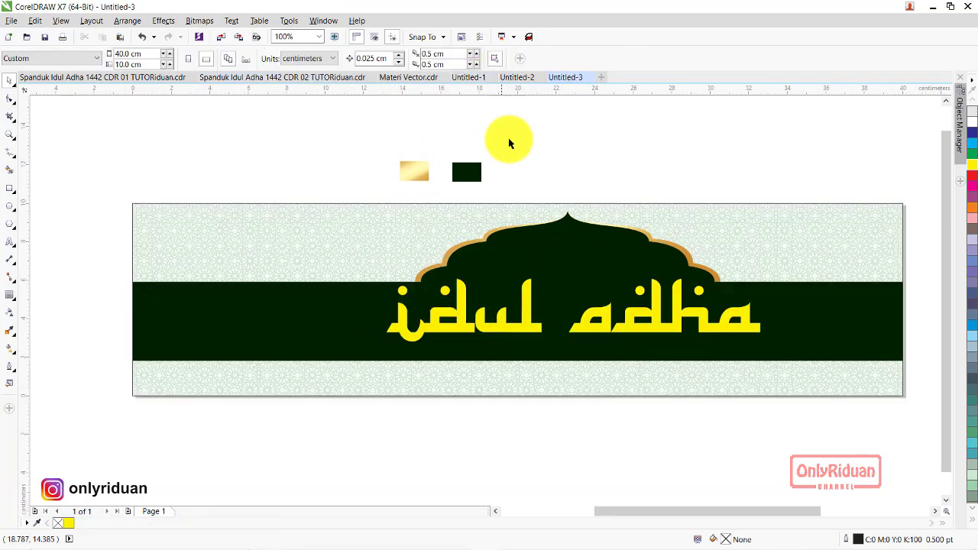
{"action": "left_click", "coordinate": [751, 360]}
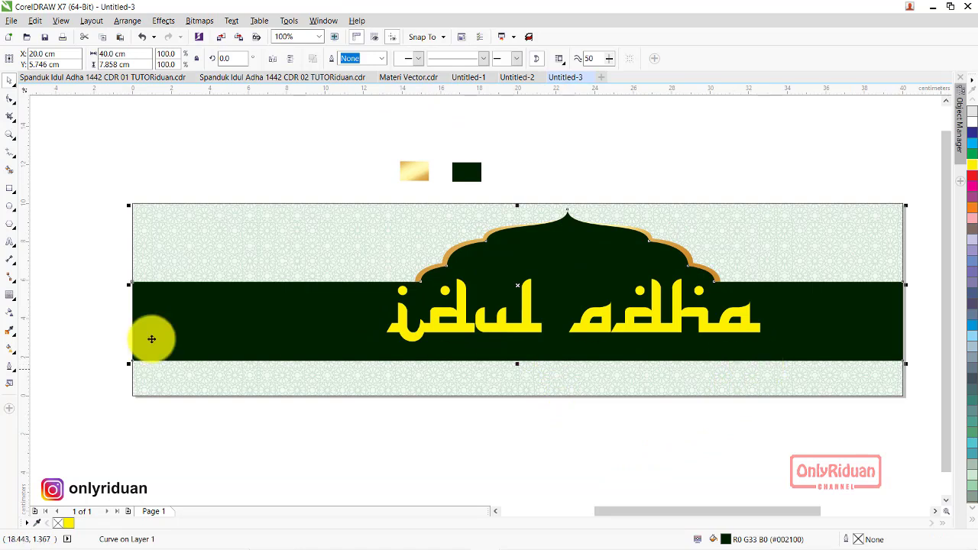
{"action": "left_click", "coordinate": [10, 98]}
{"action": "left_click_drag", "start_coordinate": [120, 355], "coordinate": [932, 394]}
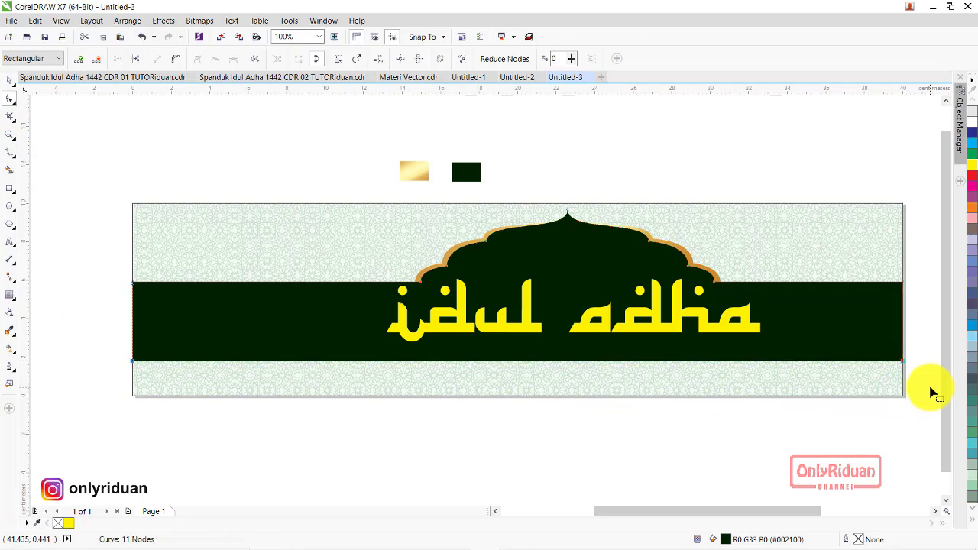
{"action": "key", "text": "Down"}
{"action": "key", "text": "Down"}
{"action": "key", "text": "Down"}
{"action": "key", "text": "Down"}
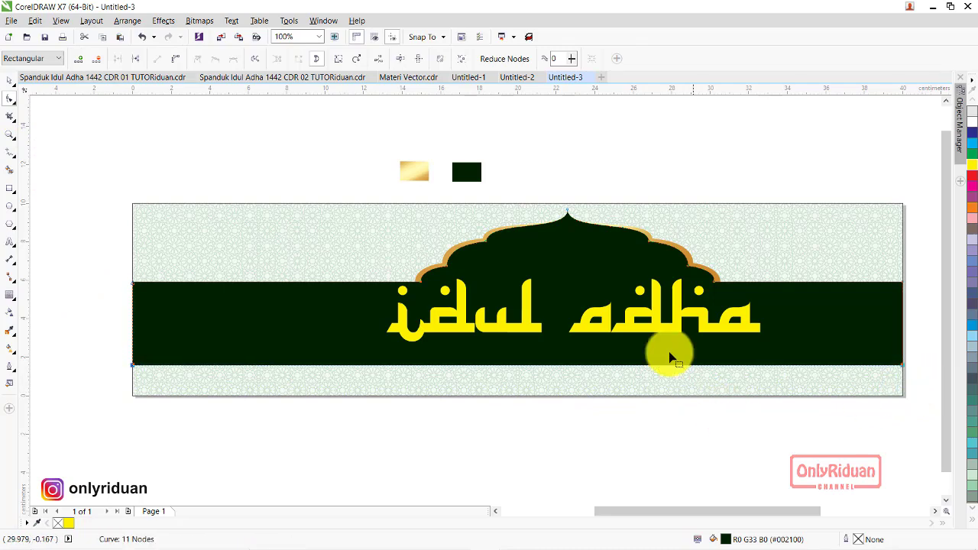
{"action": "scroll", "coordinate": [634, 332], "scroll_direction": "up", "scroll_amount": 1}
{"action": "left_click", "coordinate": [9, 79]}
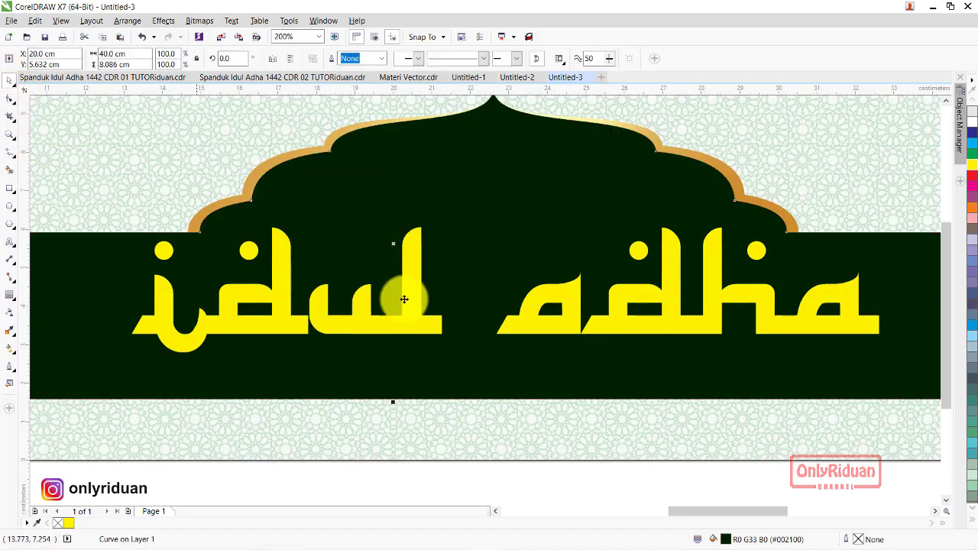
{"action": "scroll", "coordinate": [946, 505], "scroll_direction": "down", "scroll_amount": 1}
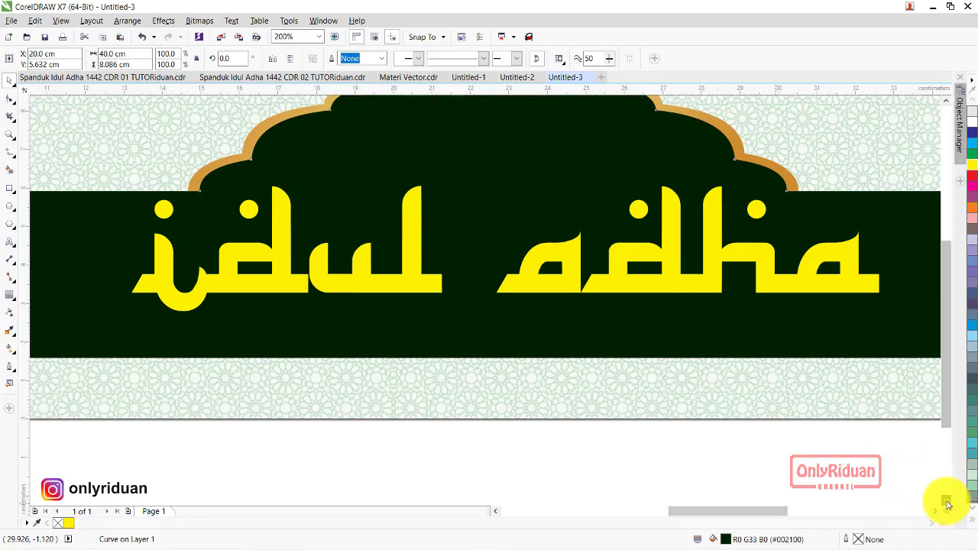
Apply a downward 3D extrusion to the idul adha lettering
{"action": "left_click", "coordinate": [573, 291]}
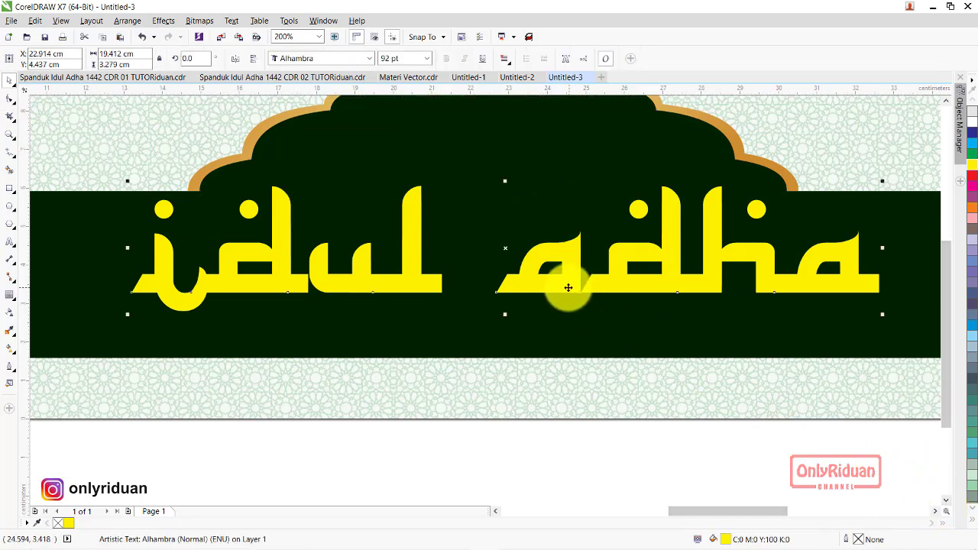
{"action": "left_click", "coordinate": [9, 298]}
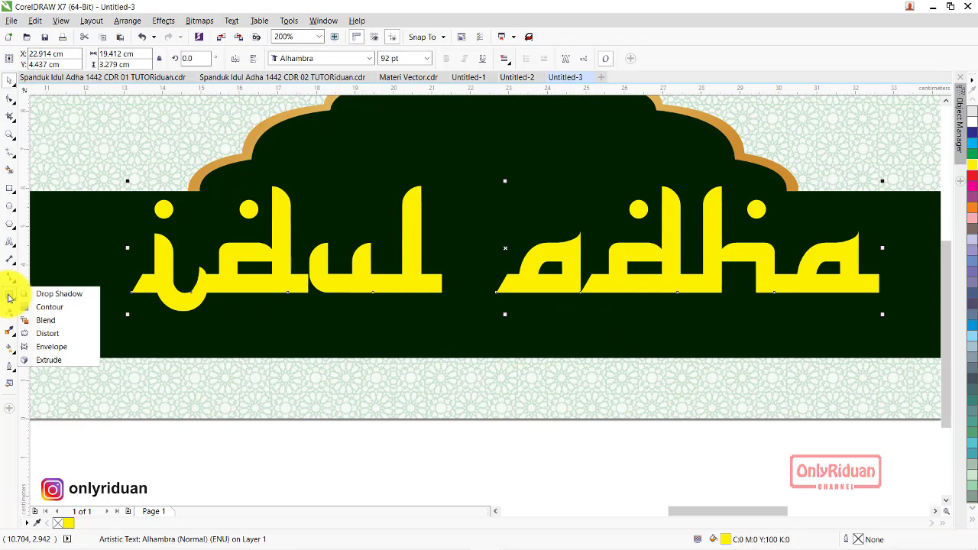
{"action": "left_click", "coordinate": [43, 357]}
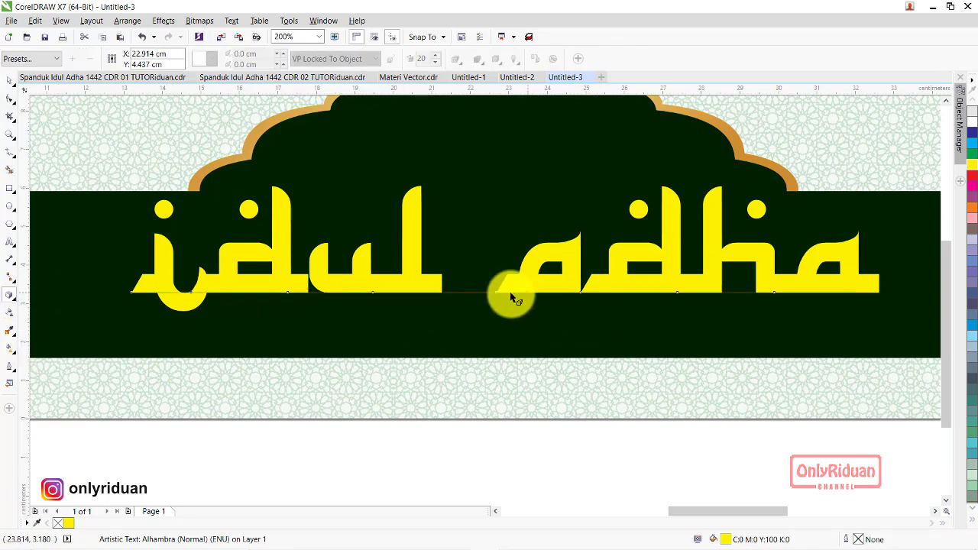
{"action": "left_click_drag", "start_coordinate": [514, 290], "coordinate": [505, 336]}
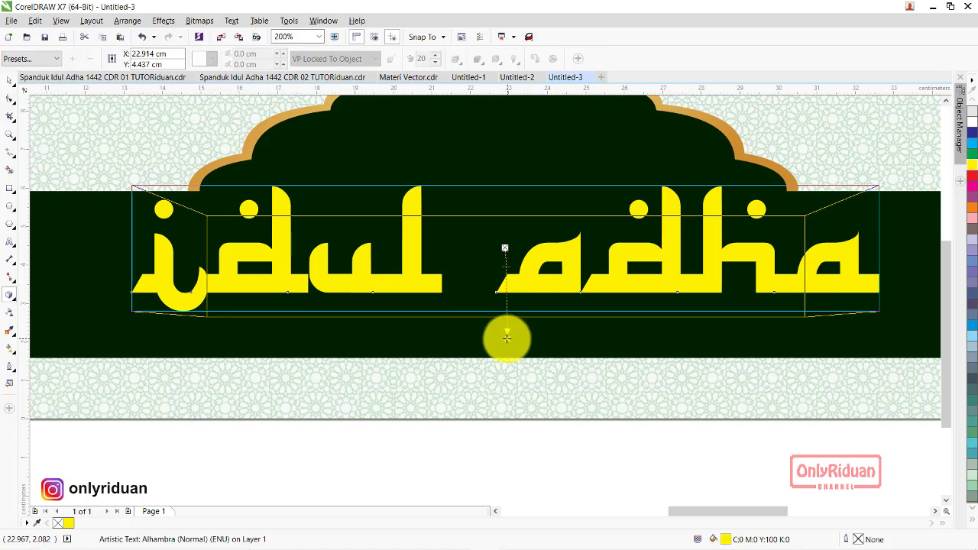
{"action": "left_click_drag", "start_coordinate": [505, 336], "coordinate": [505, 336]}
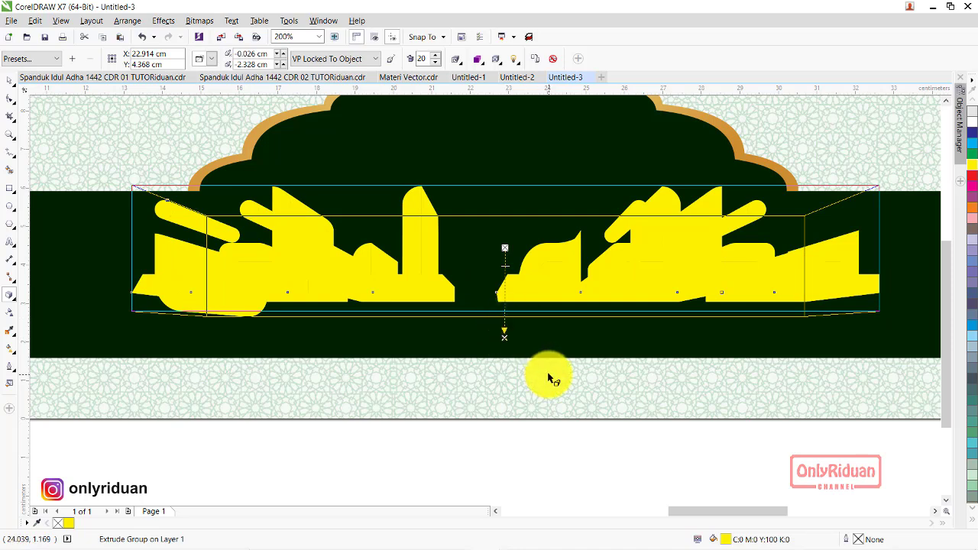
Break the extrusion apart with Ctrl+K and colour the extrusion group black
{"action": "key", "text": "ctrl+k"}
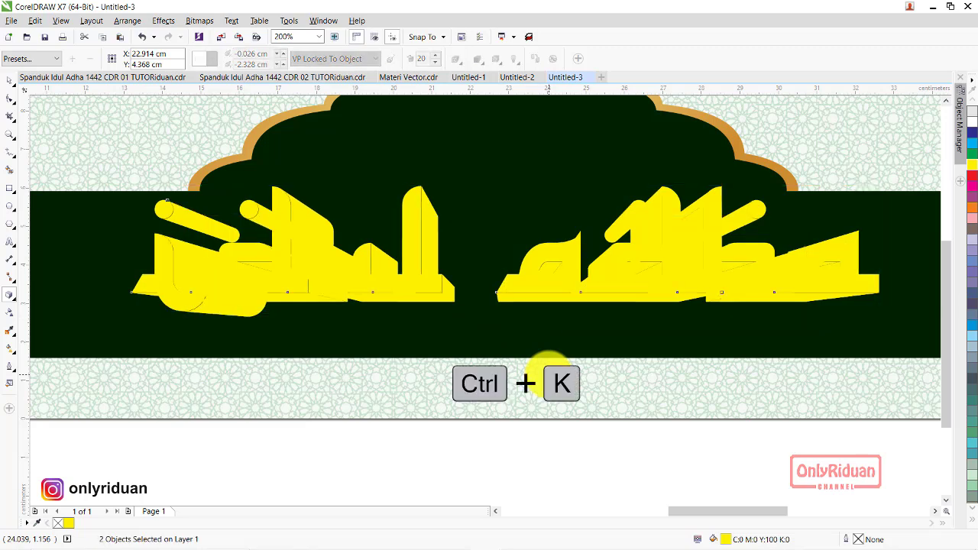
{"action": "left_click", "coordinate": [9, 80]}
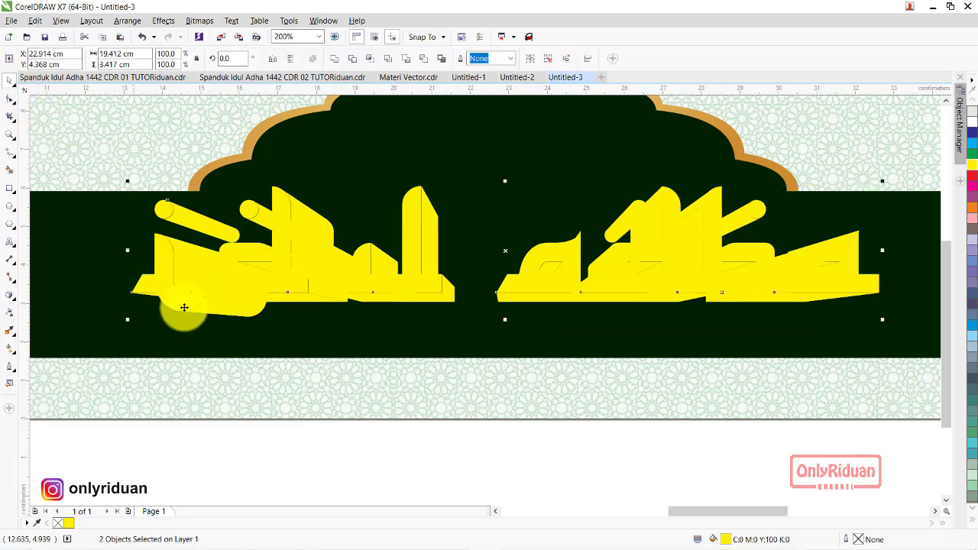
{"action": "left_click", "coordinate": [351, 466]}
{"action": "left_click_drag", "start_coordinate": [415, 267], "coordinate": [394, 174]}
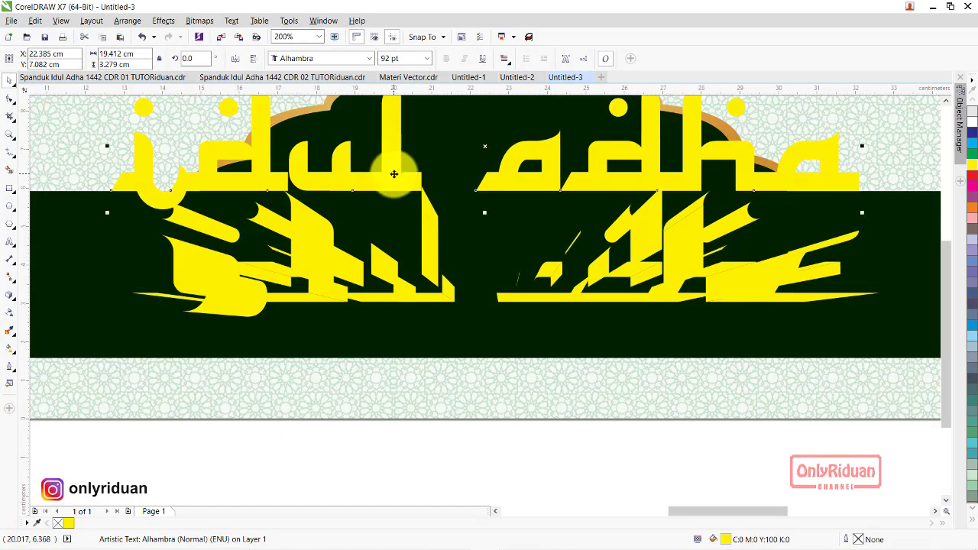
{"action": "key", "text": "ctrl+z"}
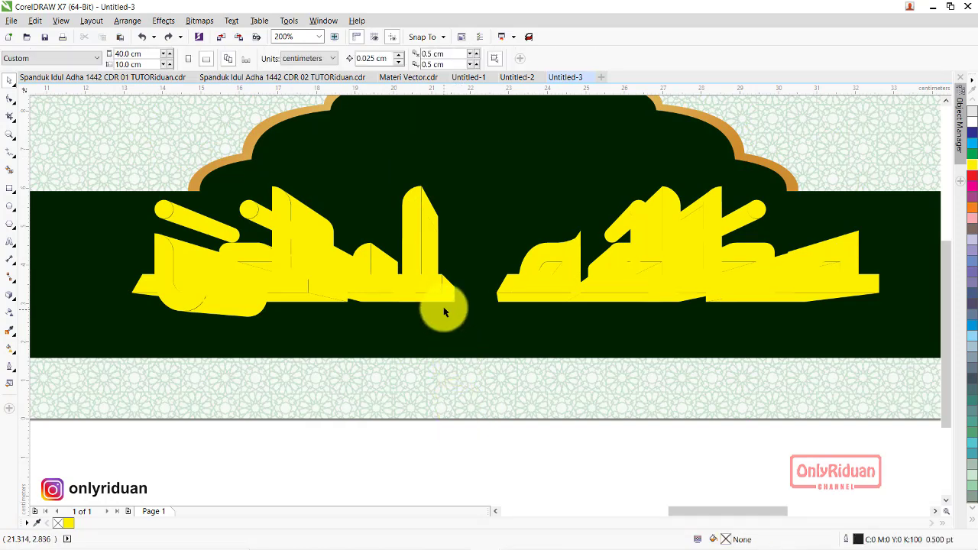
{"action": "left_click", "coordinate": [446, 304]}
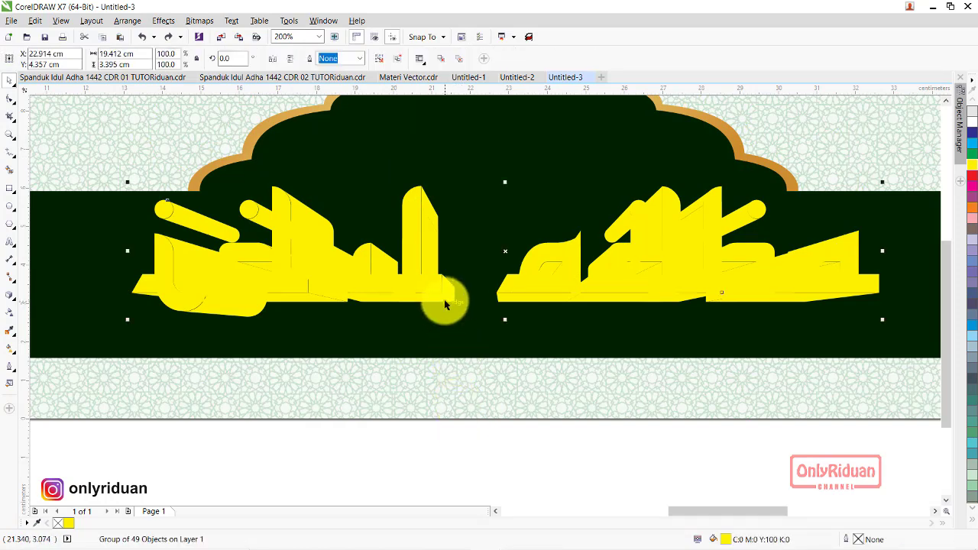
{"action": "left_click", "coordinate": [969, 524]}
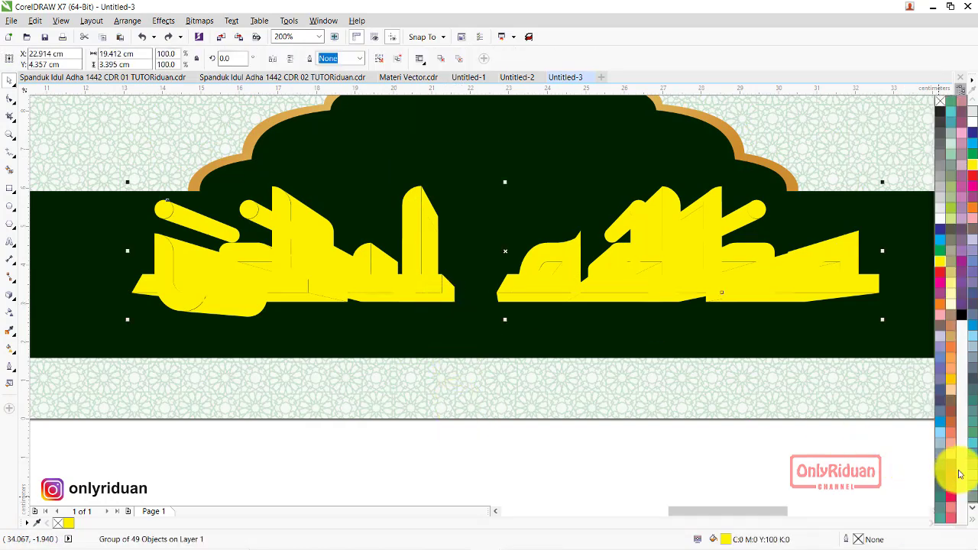
{"action": "left_click", "coordinate": [966, 318]}
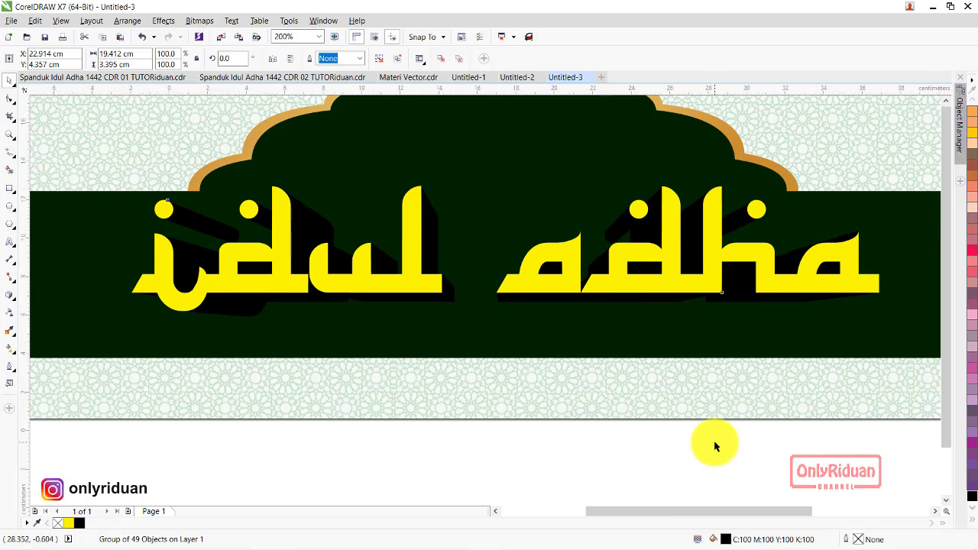
{"action": "scroll", "coordinate": [709, 445], "scroll_direction": "down", "scroll_amount": 1}
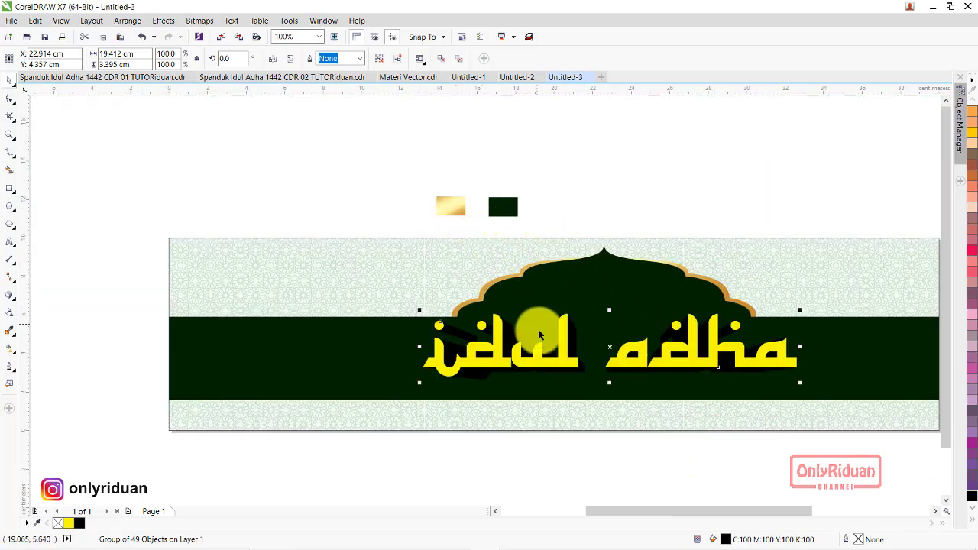
Copy the gold gradient fill from the gold swatch onto the idul adha title
{"action": "left_click", "coordinate": [602, 176]}
{"action": "left_click", "coordinate": [566, 331]}
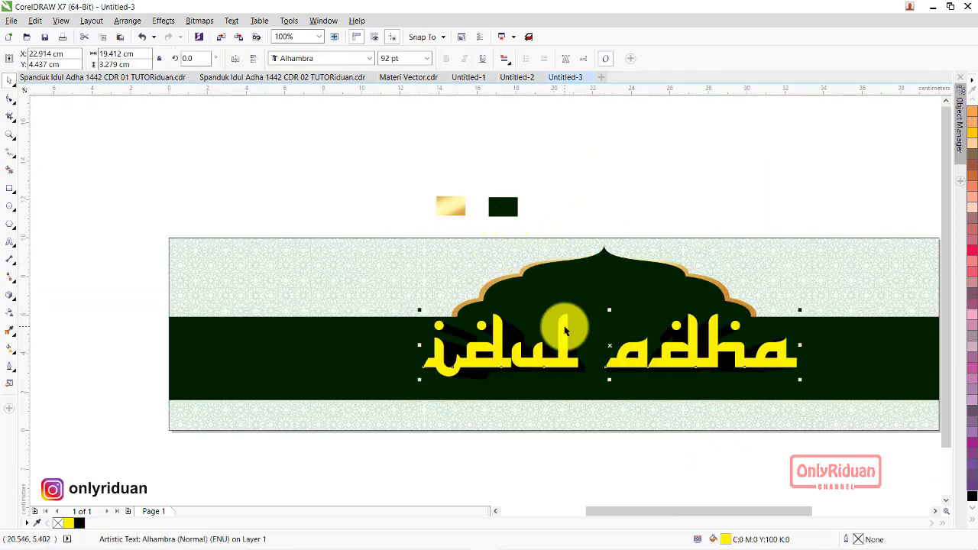
{"action": "left_click", "coordinate": [36, 22]}
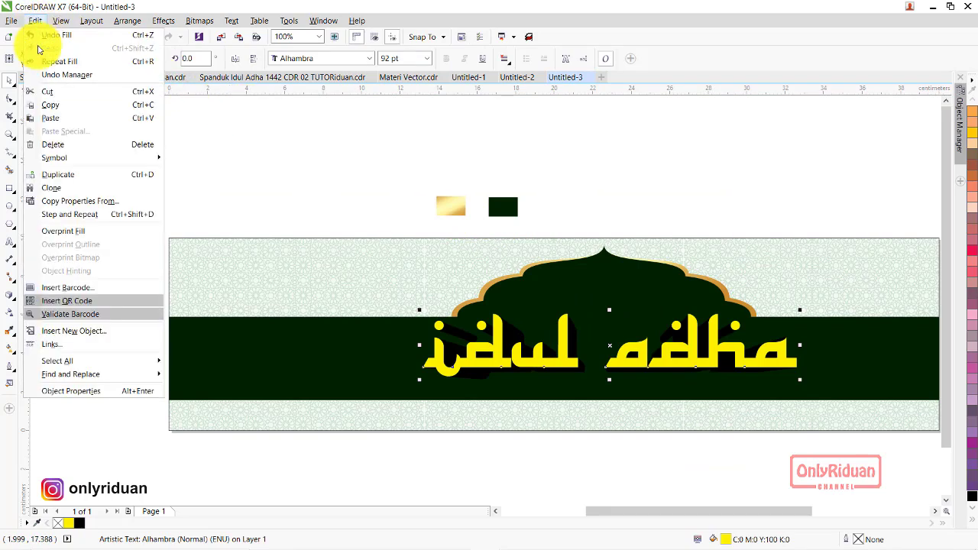
{"action": "left_click", "coordinate": [65, 202]}
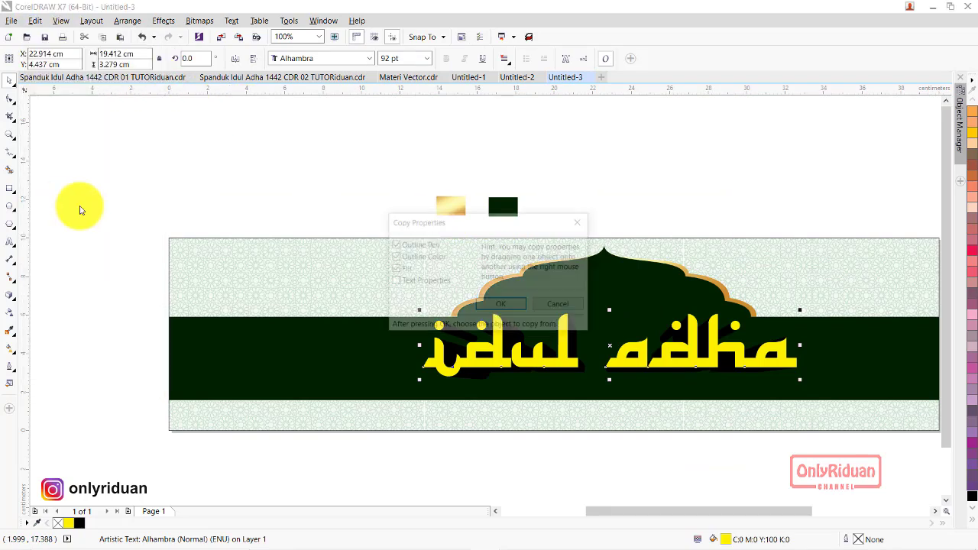
{"action": "left_click", "coordinate": [493, 304]}
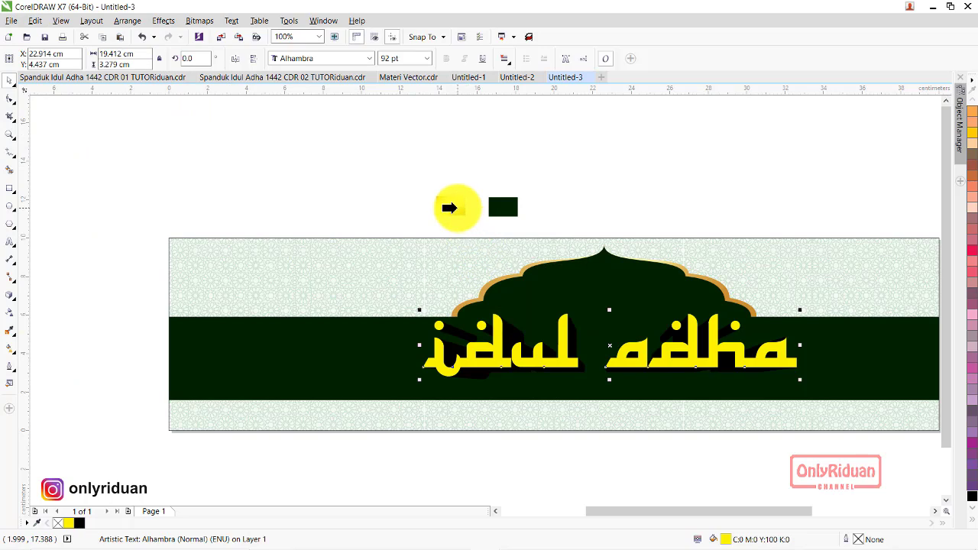
{"action": "left_click", "coordinate": [449, 208]}
{"action": "left_click", "coordinate": [606, 306]}
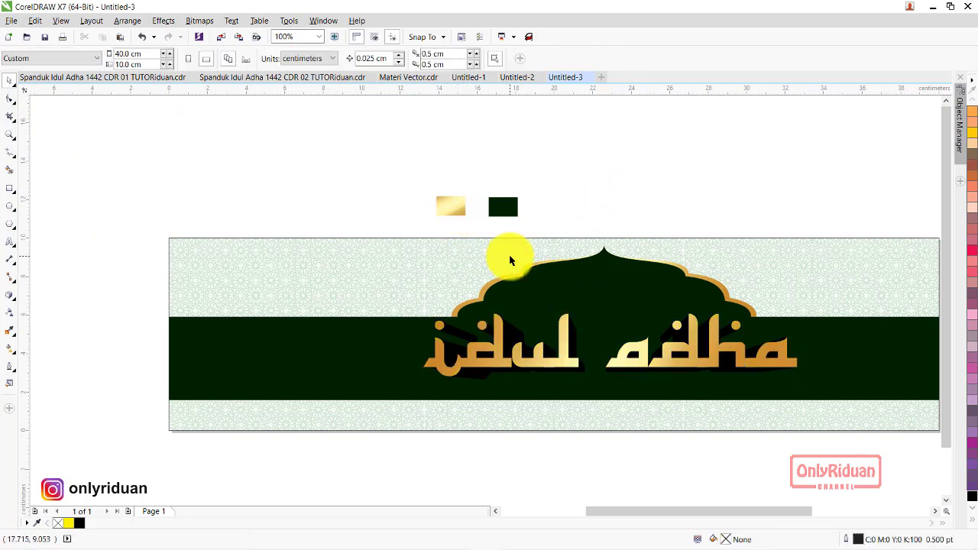
{"action": "left_click", "coordinate": [297, 79]}
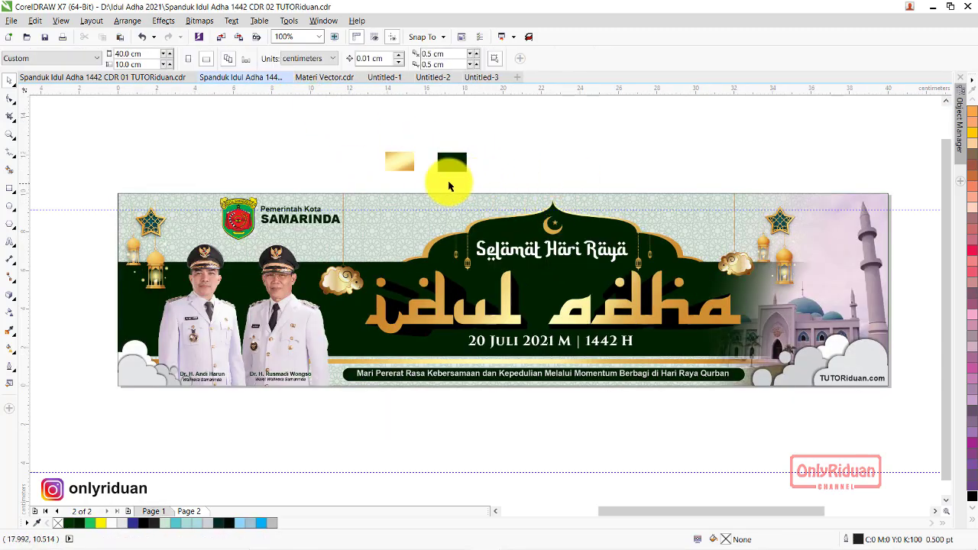
Inspect the heading, crescent and lantern objects in the finished banner and vector file
{"action": "left_click", "coordinate": [470, 269]}
{"action": "left_click", "coordinate": [329, 78]}
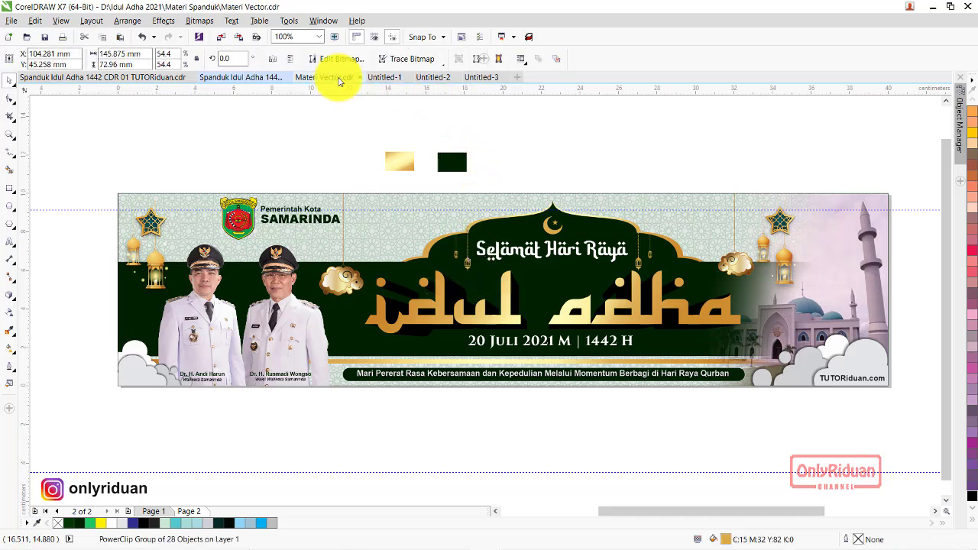
{"action": "left_click", "coordinate": [387, 214]}
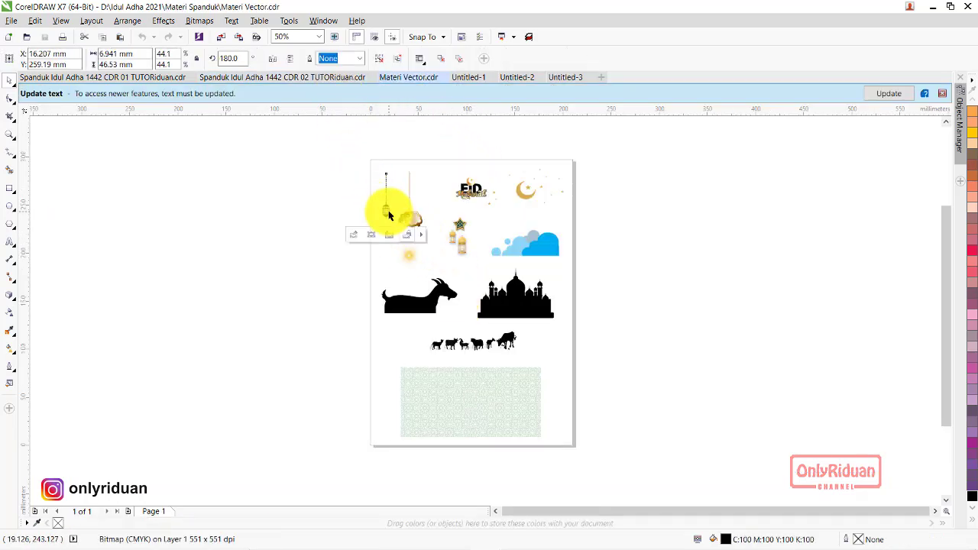
{"action": "left_click", "coordinate": [941, 94]}
{"action": "left_click", "coordinate": [275, 77]}
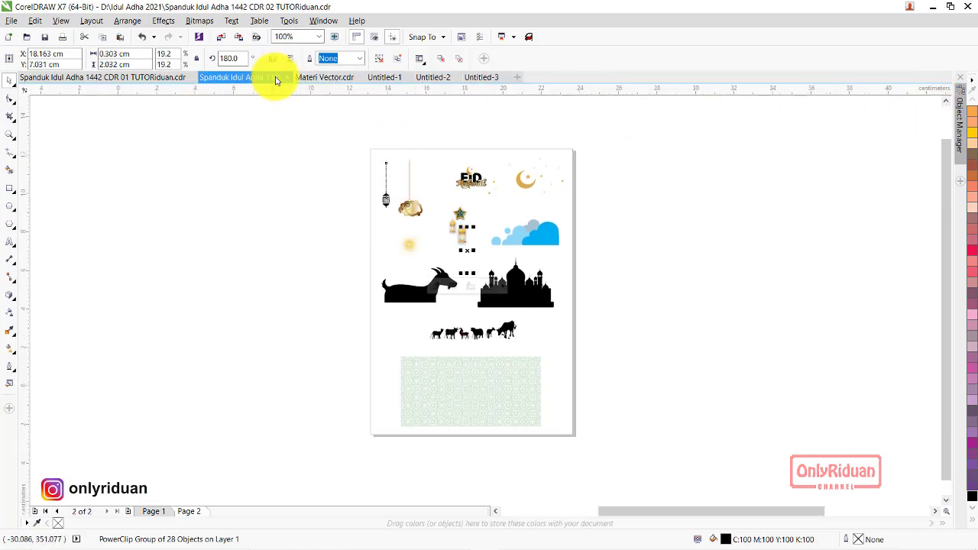
{"action": "left_click", "coordinate": [510, 252]}
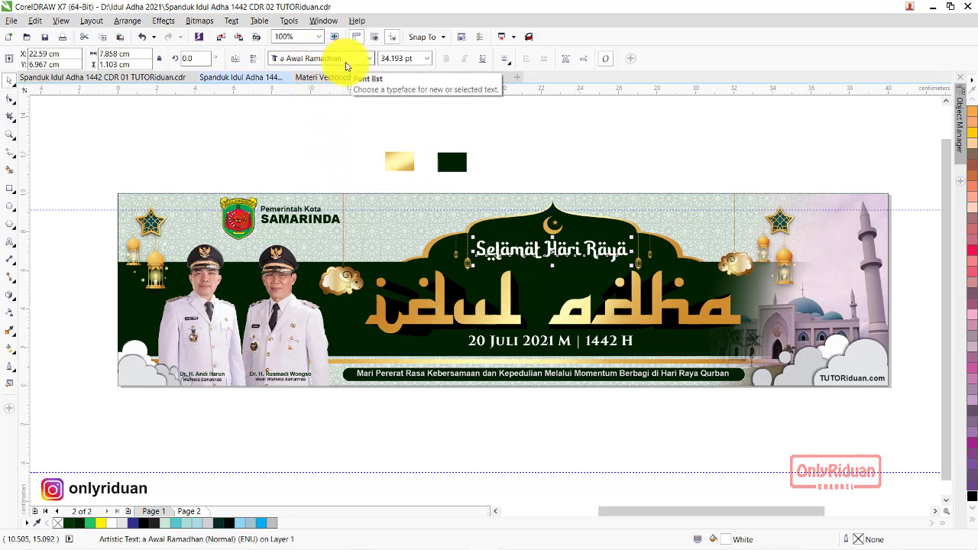
{"action": "left_click", "coordinate": [551, 231]}
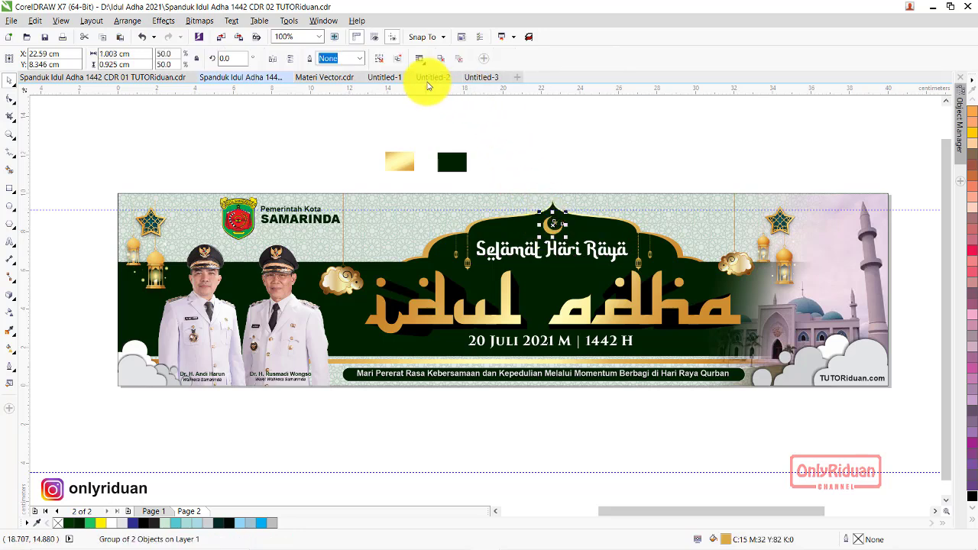
{"action": "left_click", "coordinate": [346, 79]}
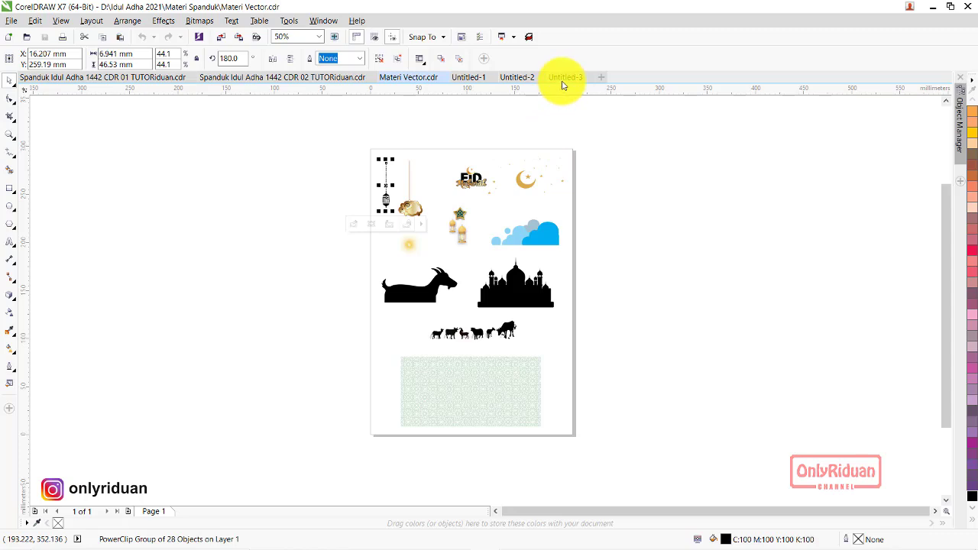
{"action": "left_click", "coordinate": [290, 78]}
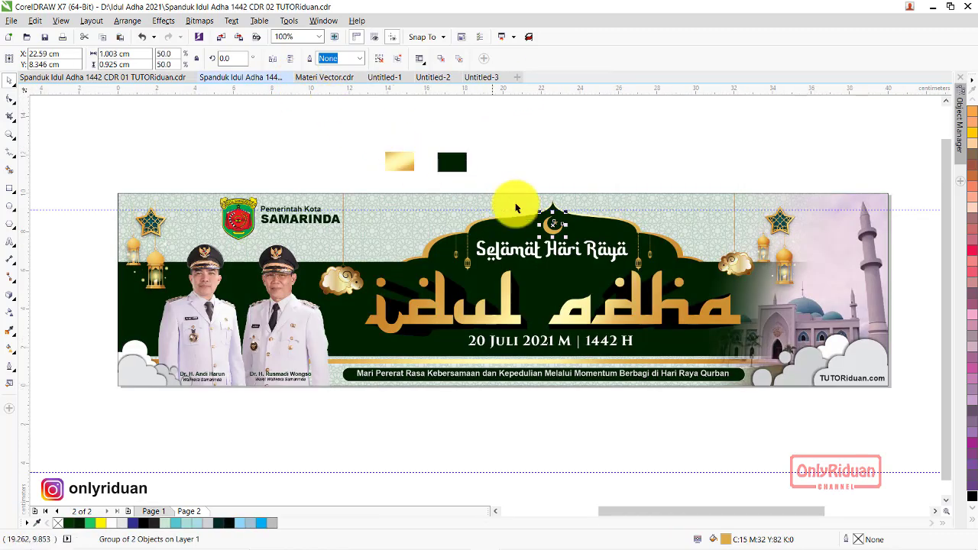
{"action": "left_click", "coordinate": [594, 156]}
Paste the 'Selamat Hari Raya' heading with crescent and lanterns into Untitled-3
{"action": "left_click_drag", "start_coordinate": [434, 180], "coordinate": [670, 291]}
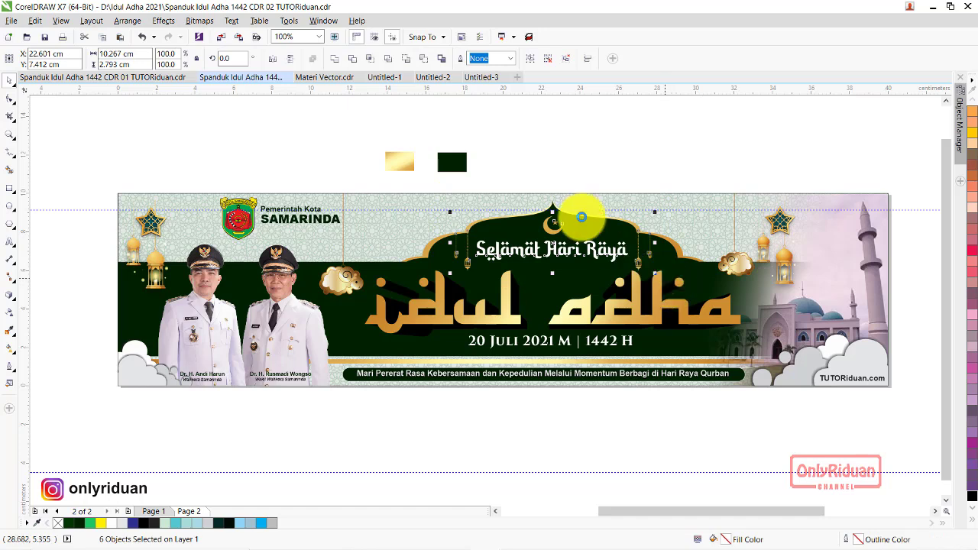
{"action": "left_click", "coordinate": [478, 77]}
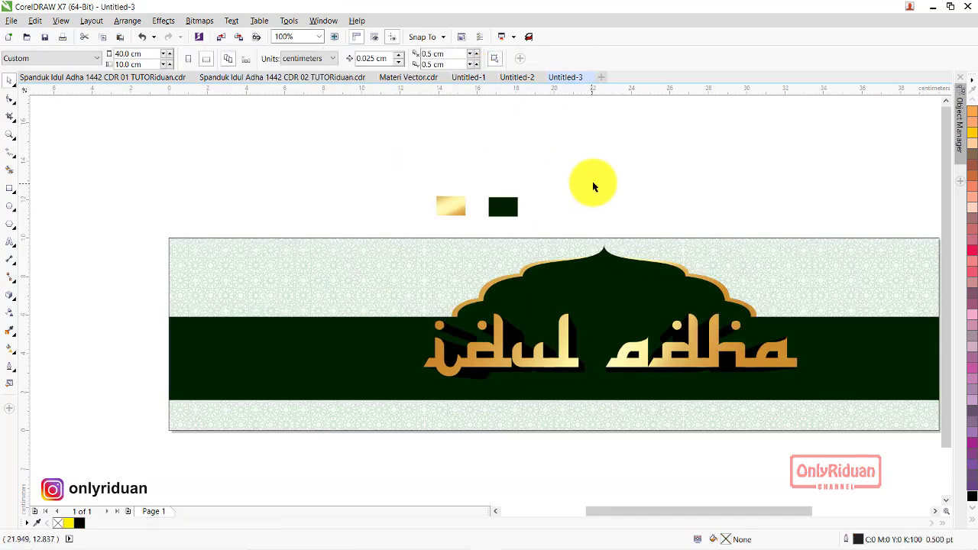
{"action": "key", "text": "ctrl+v"}
{"action": "left_click", "coordinate": [642, 159]}
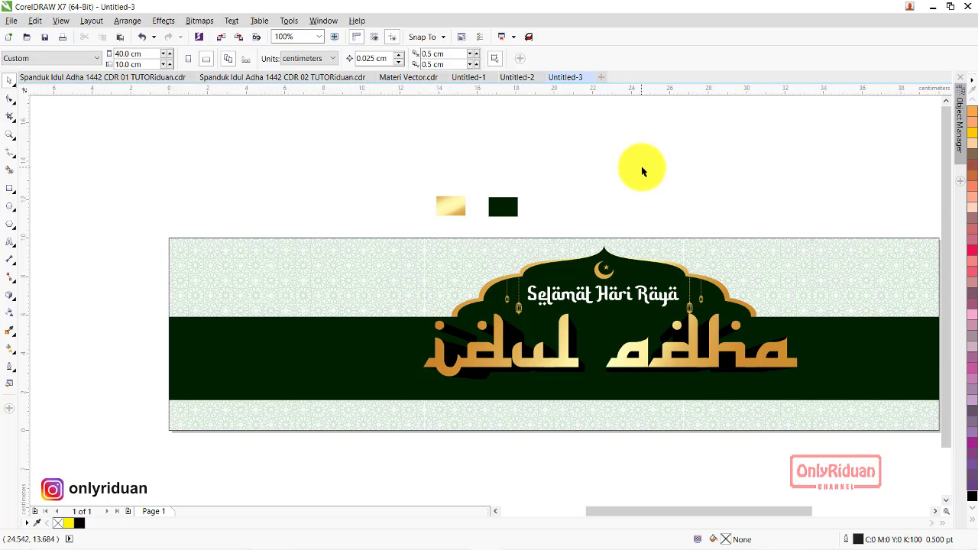
Paste the '20 Juli 2021 M | 1442 H' date line into Untitled-3
{"action": "left_click", "coordinate": [294, 79]}
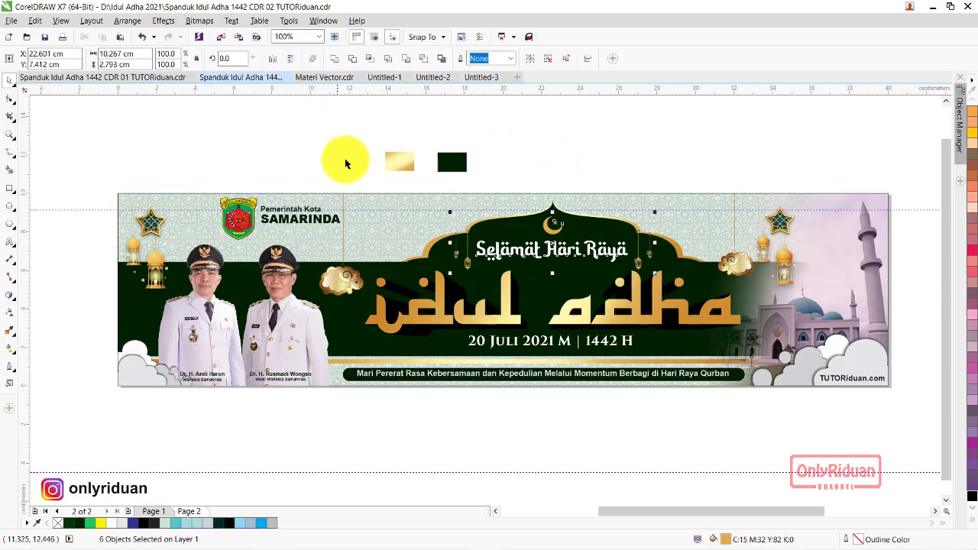
{"action": "left_click", "coordinate": [550, 339]}
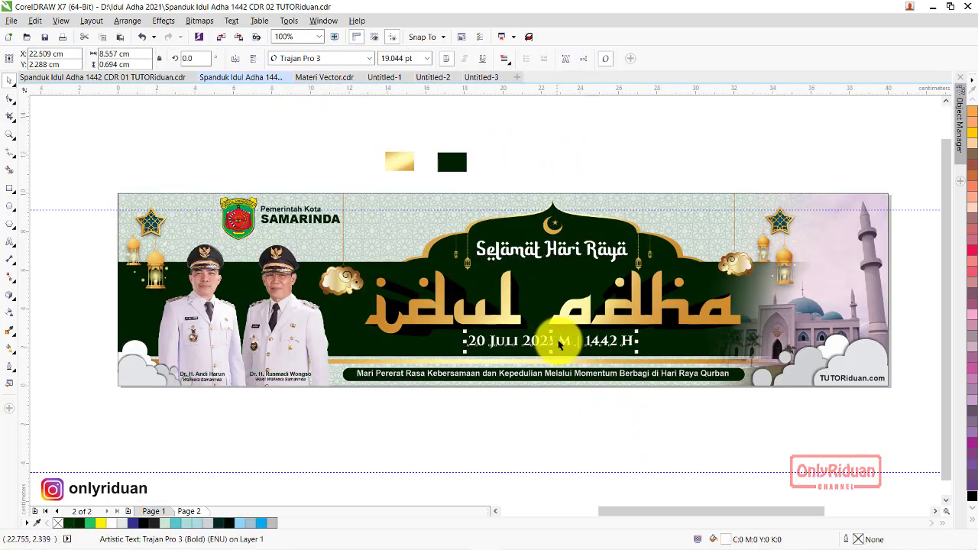
{"action": "left_click", "coordinate": [483, 79]}
{"action": "key", "text": "ctrl+v"}
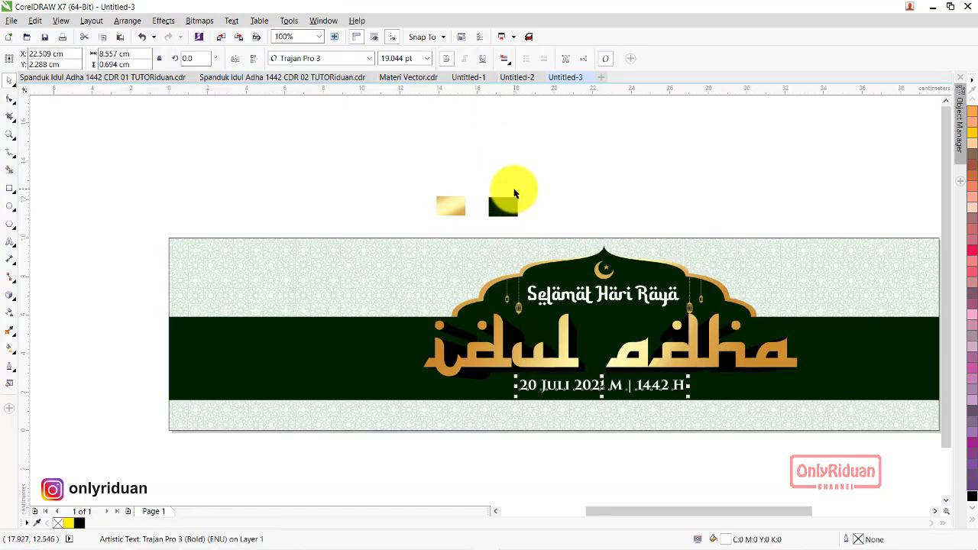
{"action": "left_click", "coordinate": [589, 462]}
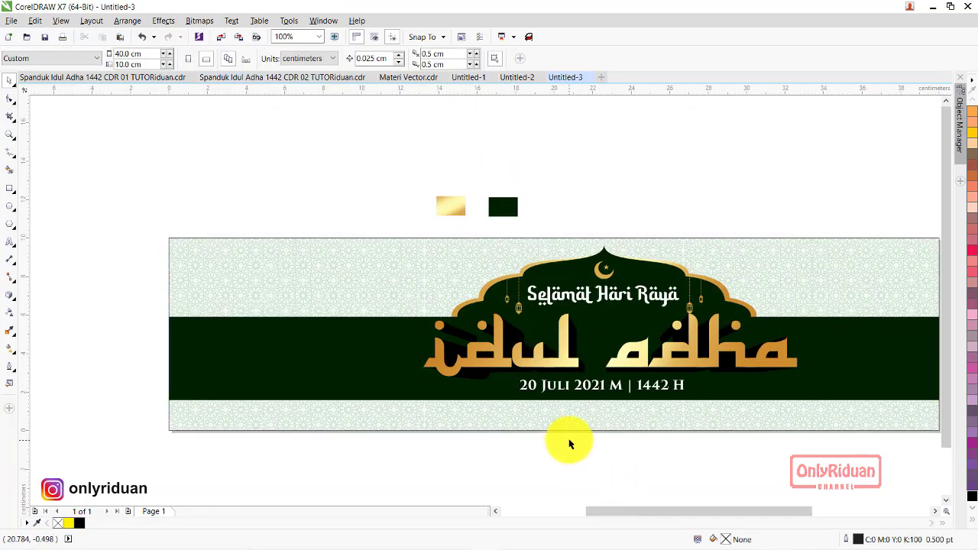
{"action": "left_click", "coordinate": [327, 78]}
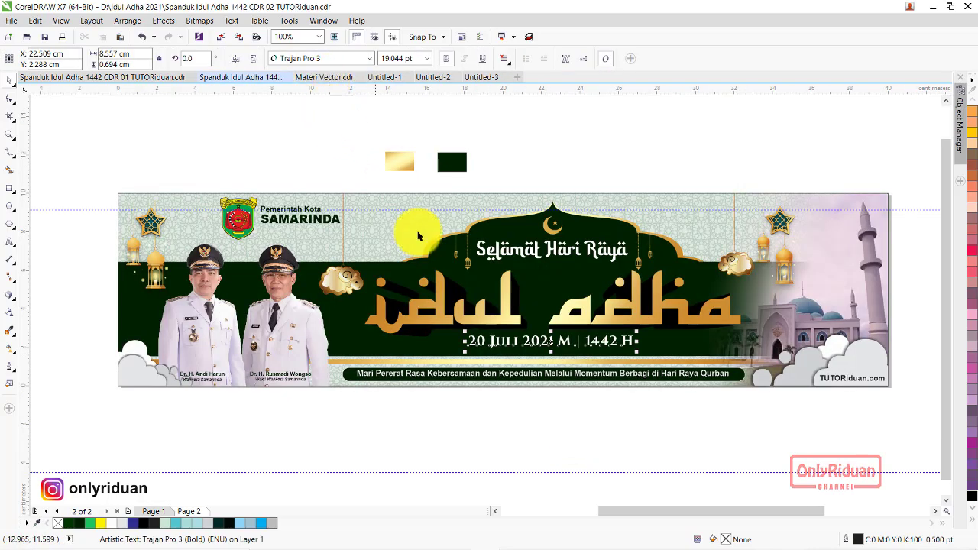
Inspect the reference banner's dark rounded bar behind the slogan
{"action": "left_click", "coordinate": [642, 409]}
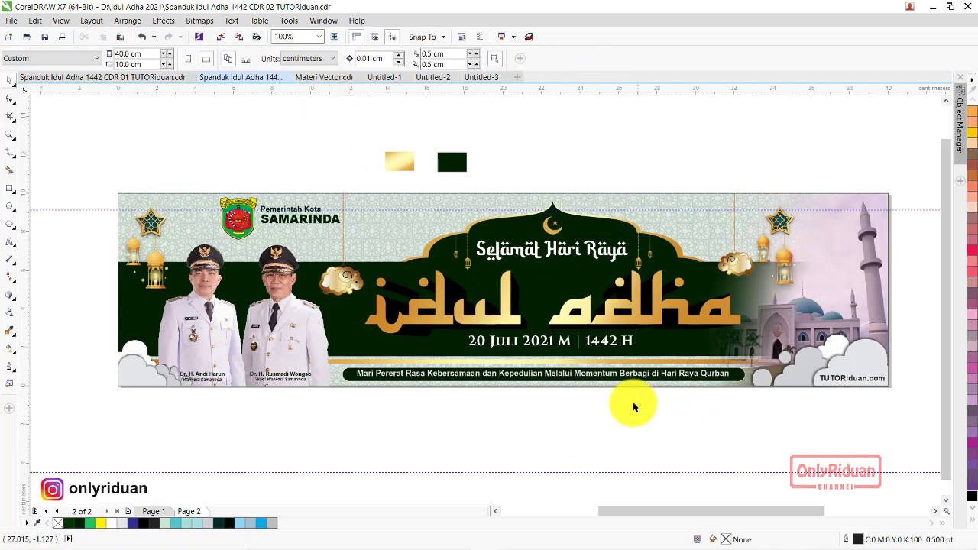
{"action": "left_click", "coordinate": [349, 378]}
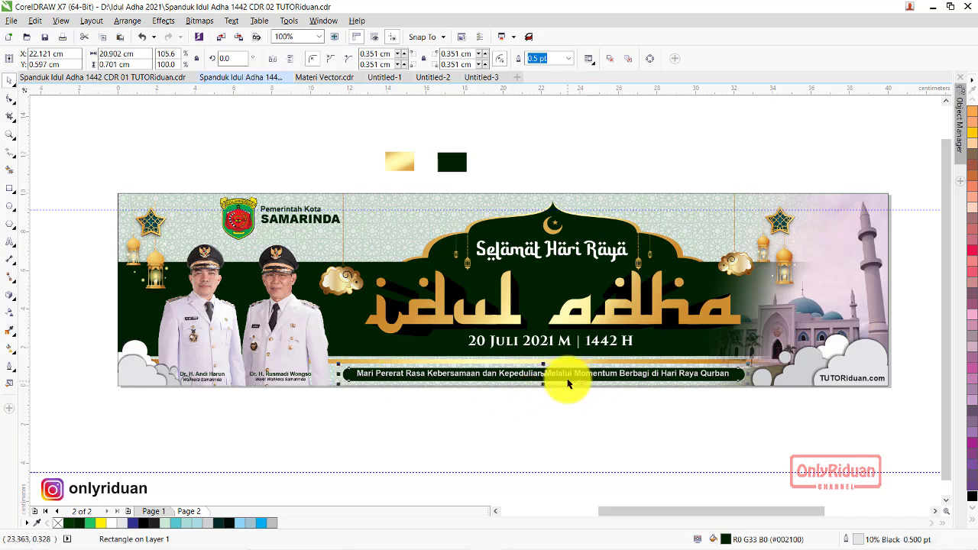
{"action": "left_click", "coordinate": [672, 411]}
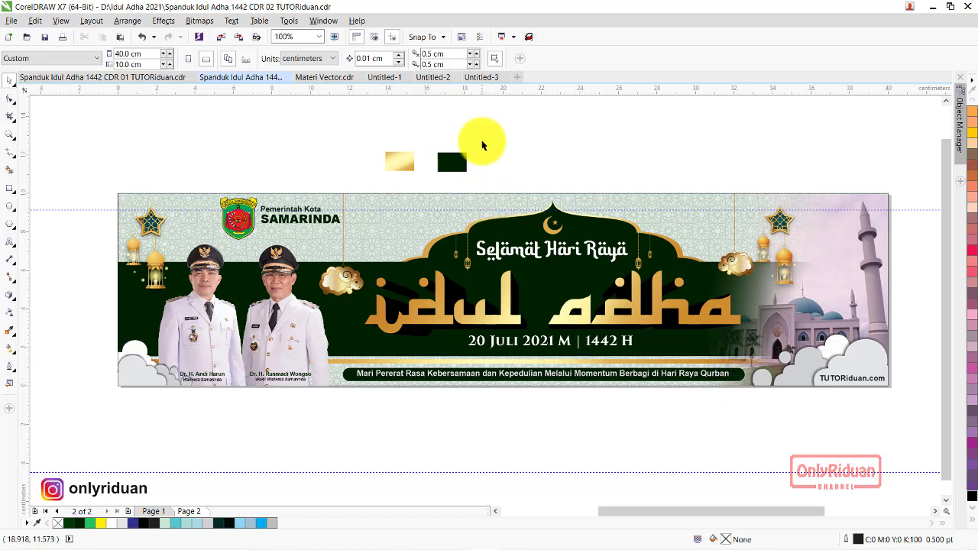
{"action": "left_click", "coordinate": [480, 77]}
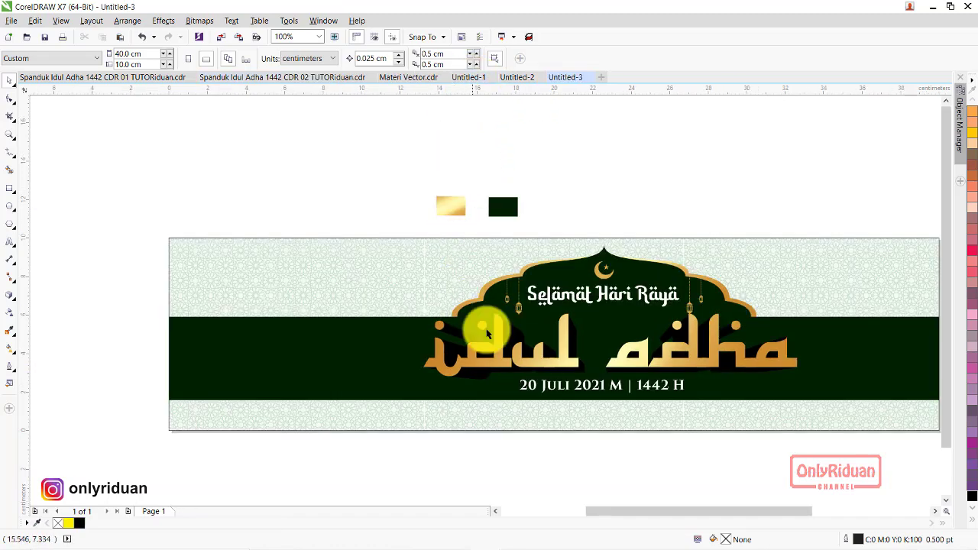
{"action": "left_click", "coordinate": [934, 511]}
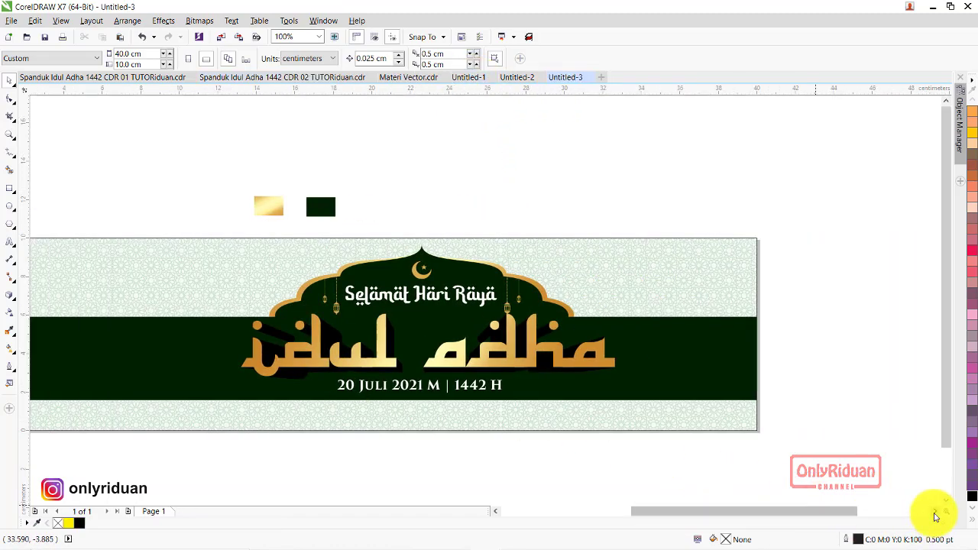
{"action": "left_click", "coordinate": [496, 513]}
Draw a thin bar across the lower pattern strip and round its corners
{"action": "left_click", "coordinate": [9, 188]}
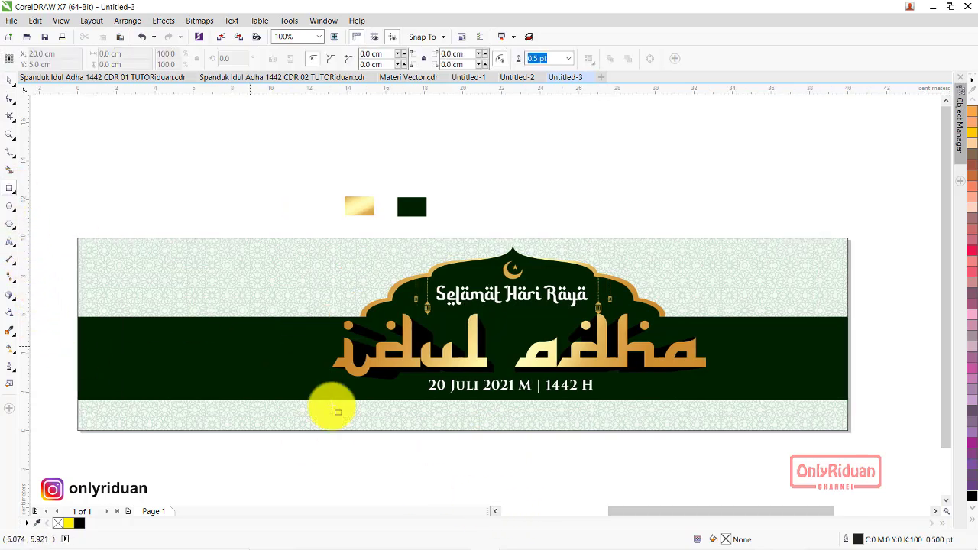
{"action": "left_click_drag", "start_coordinate": [291, 408], "coordinate": [703, 423]}
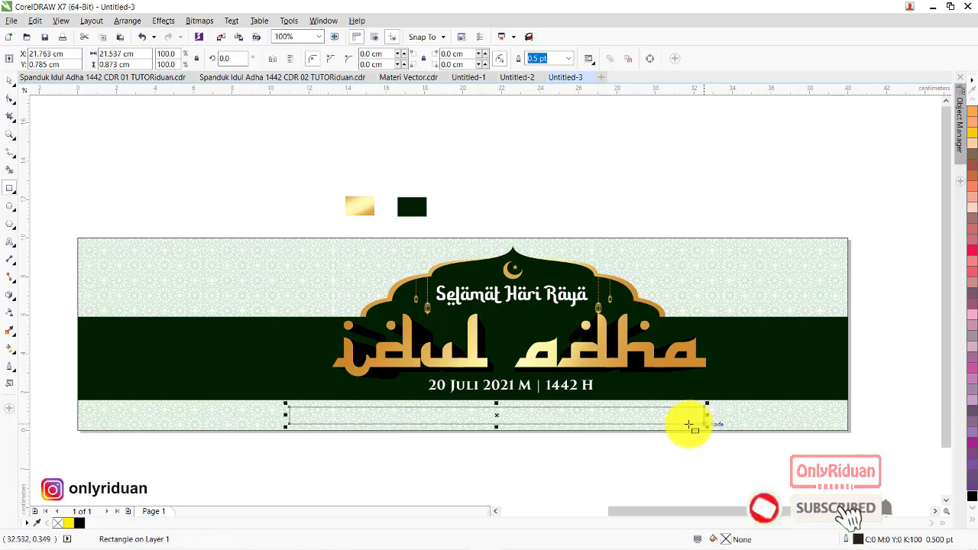
{"action": "left_click", "coordinate": [11, 99]}
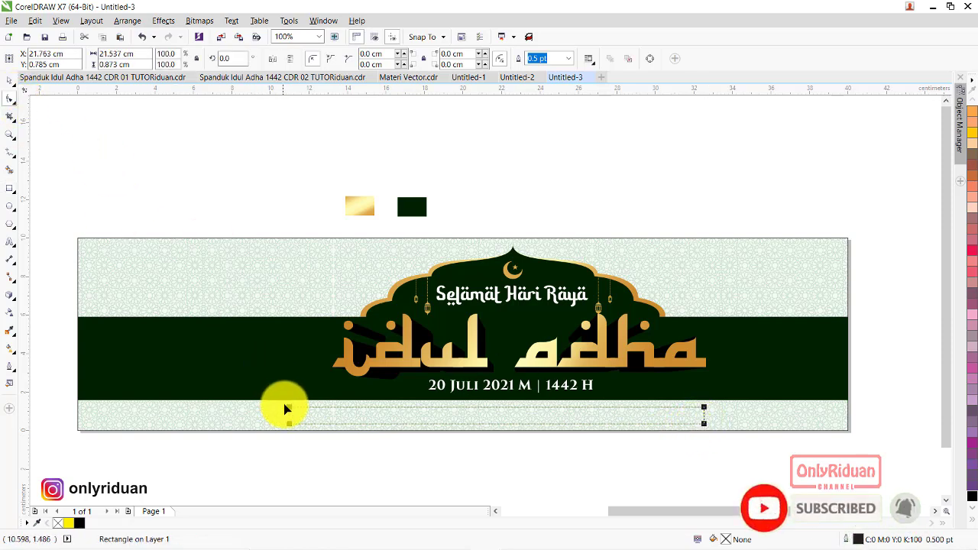
{"action": "left_click_drag", "start_coordinate": [290, 408], "coordinate": [299, 408]}
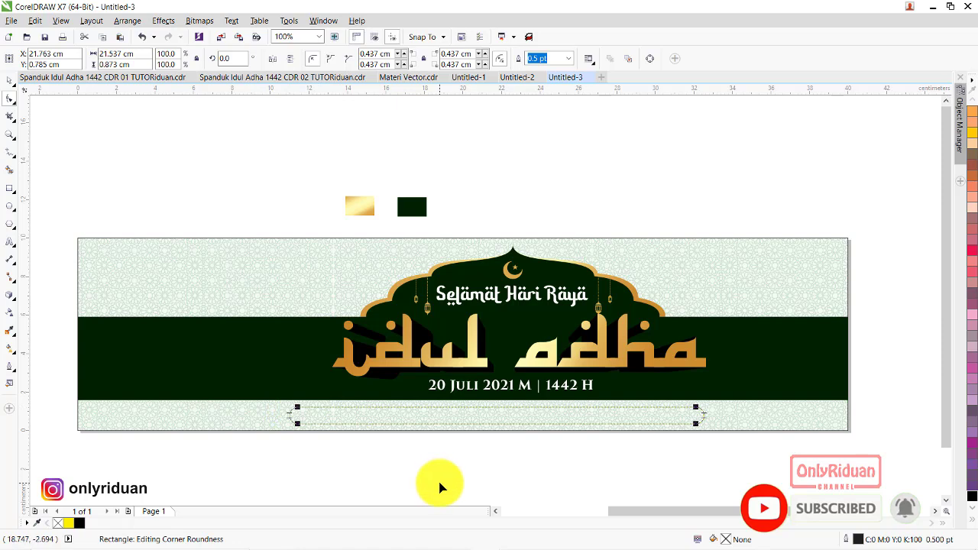
{"action": "left_click", "coordinate": [81, 523]}
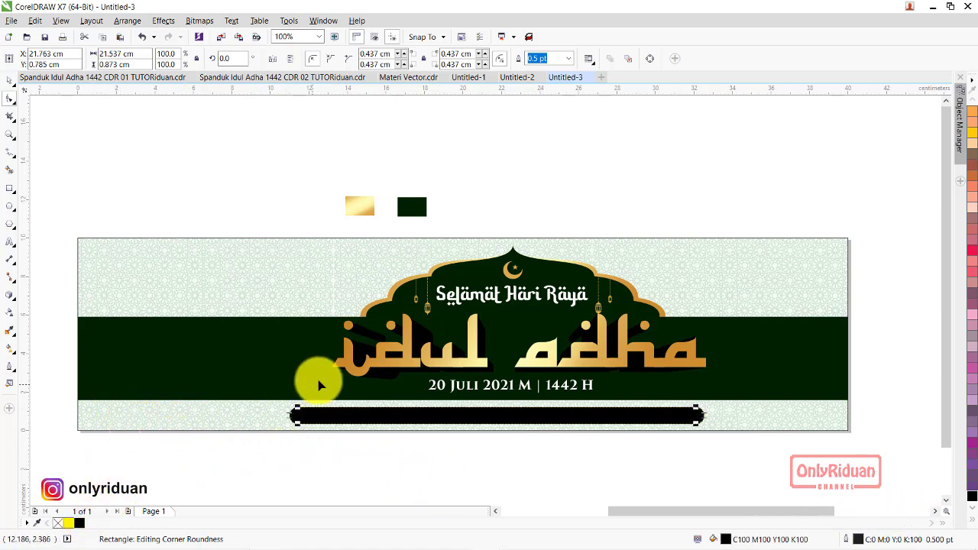
Copy fill and outline from the dark green object onto the rounded bar
{"action": "left_click", "coordinate": [35, 20]}
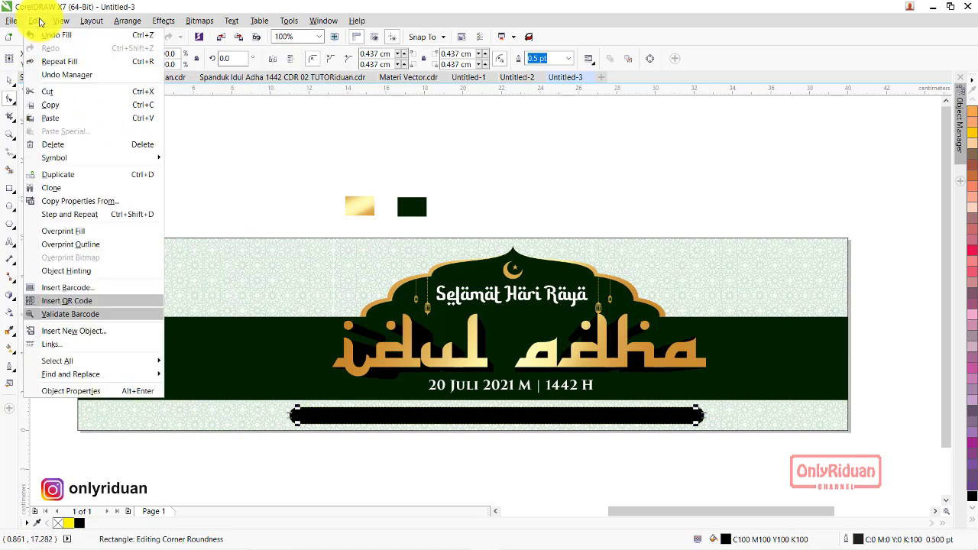
{"action": "left_click", "coordinate": [72, 203]}
{"action": "left_click", "coordinate": [502, 306]}
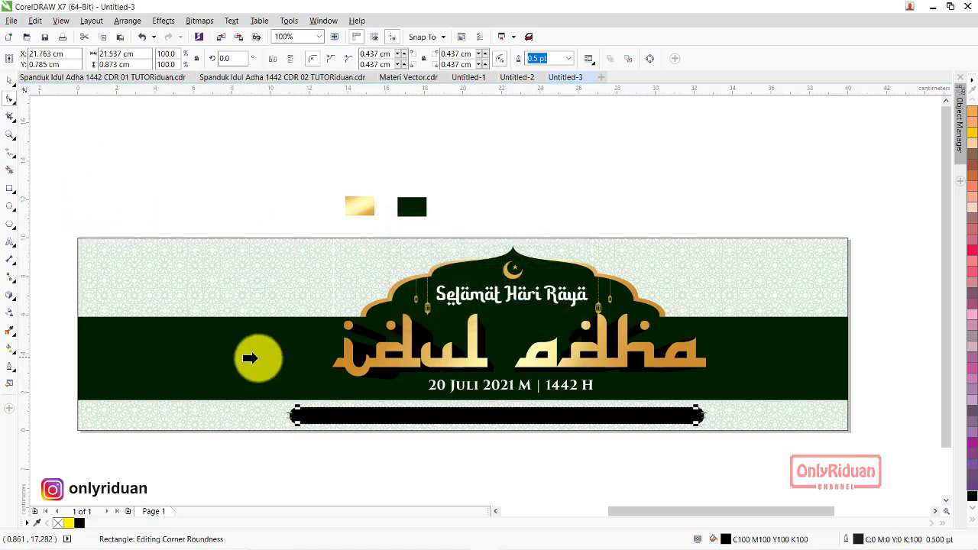
{"action": "left_click", "coordinate": [284, 388]}
{"action": "left_click", "coordinate": [9, 80]}
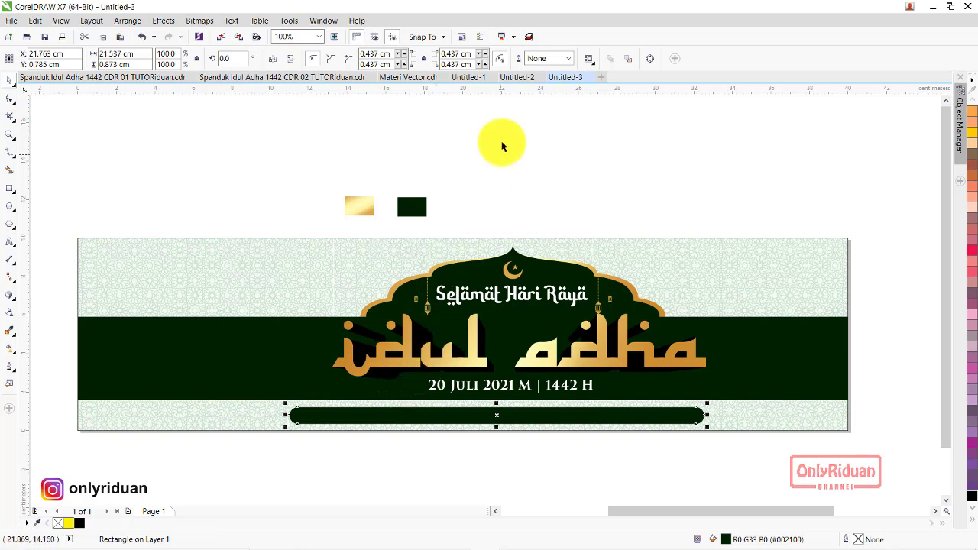
{"action": "left_click", "coordinate": [569, 58]}
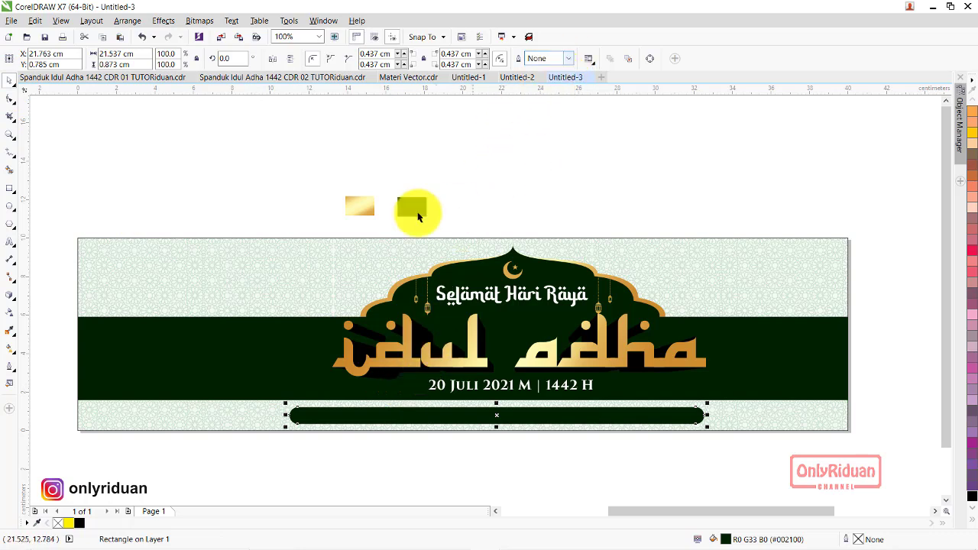
{"action": "left_click", "coordinate": [244, 171]}
{"action": "left_click", "coordinate": [535, 421]}
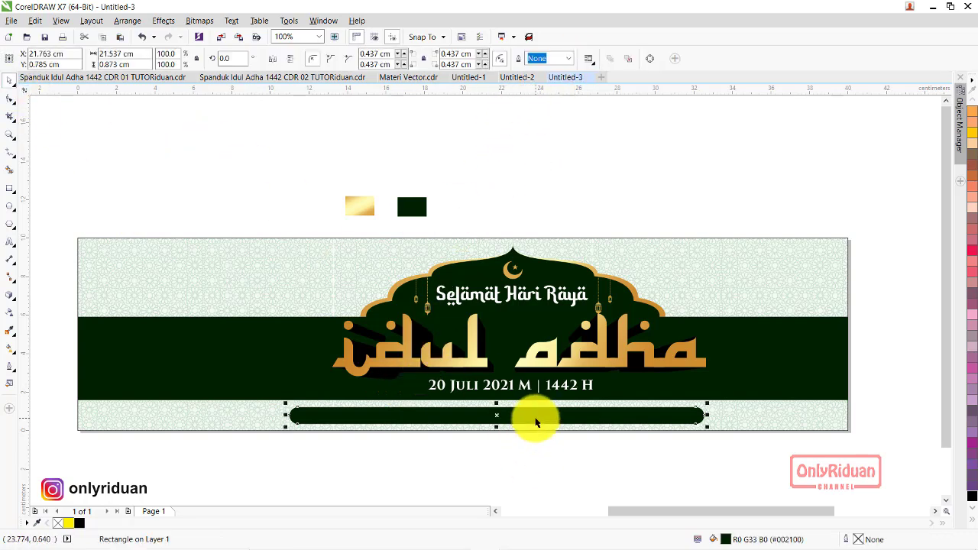
{"action": "left_click", "coordinate": [277, 77]}
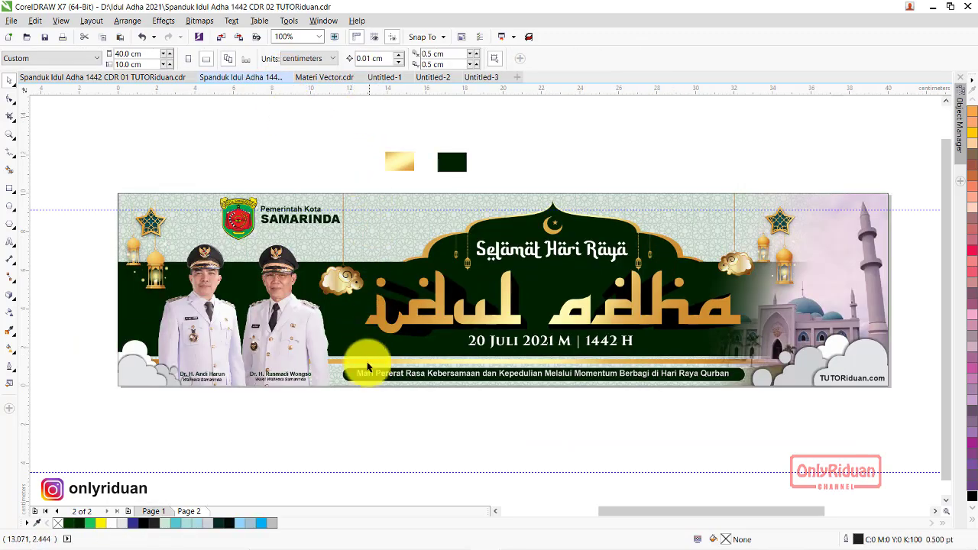
Narrow the tagline bar from its sides and center it with E
{"action": "left_click", "coordinate": [368, 374]}
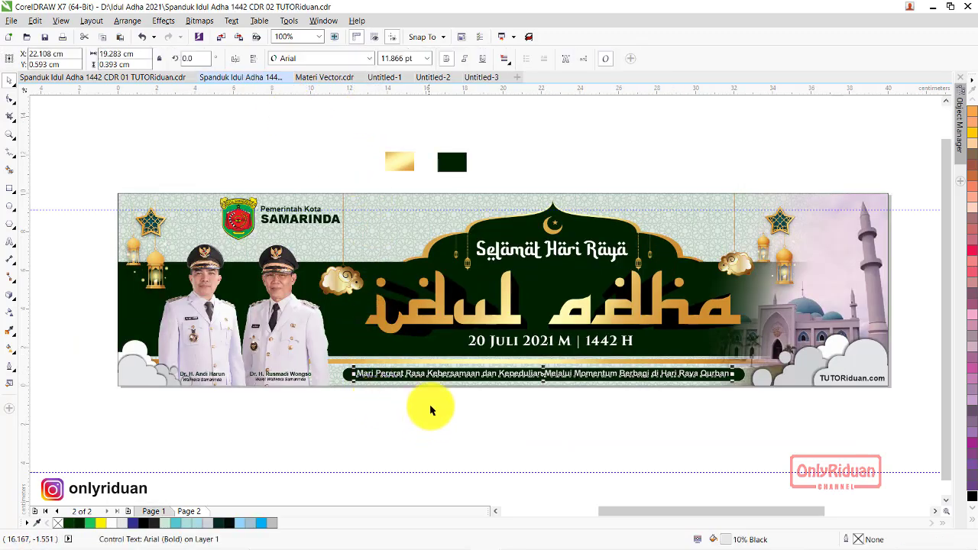
{"action": "left_click", "coordinate": [481, 77]}
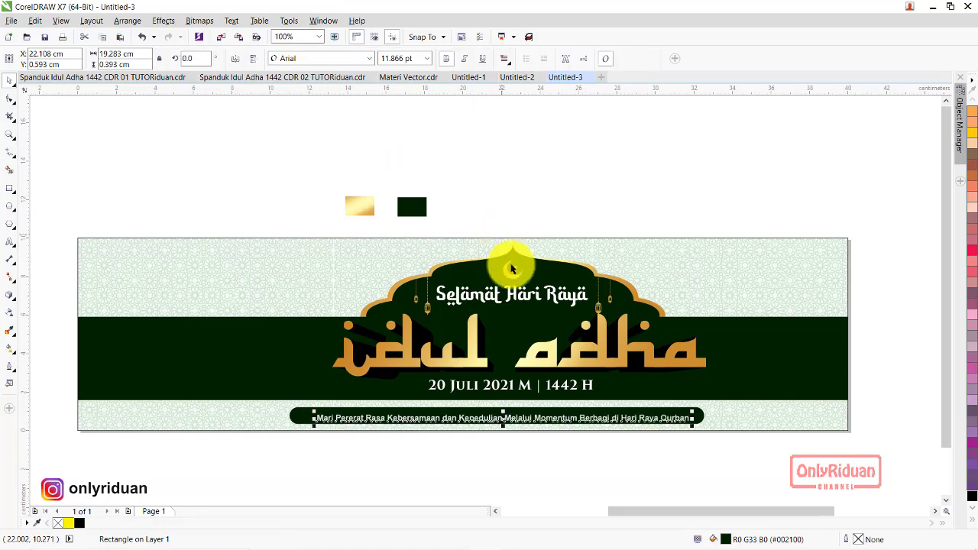
{"action": "scroll", "coordinate": [539, 467], "scroll_direction": "up", "scroll_amount": 2}
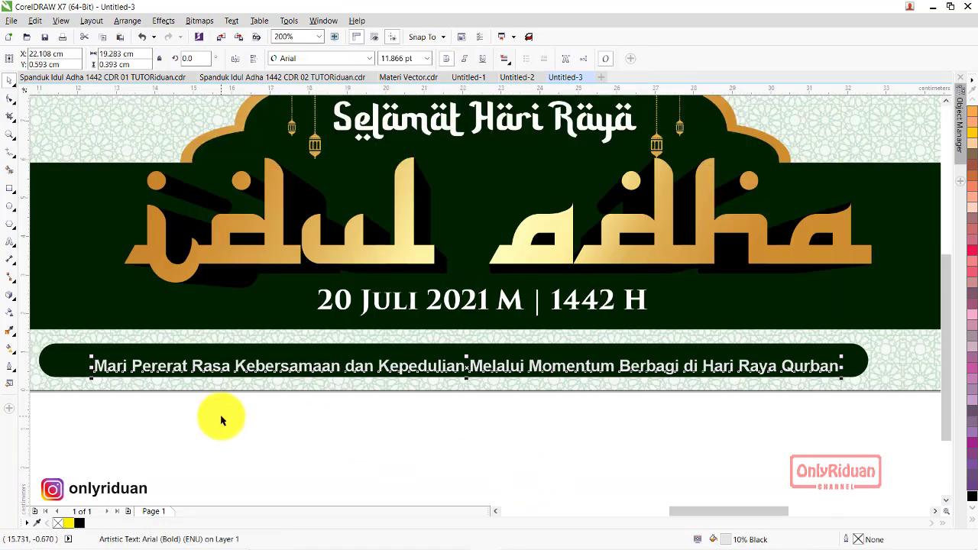
{"action": "left_click", "coordinate": [45, 364]}
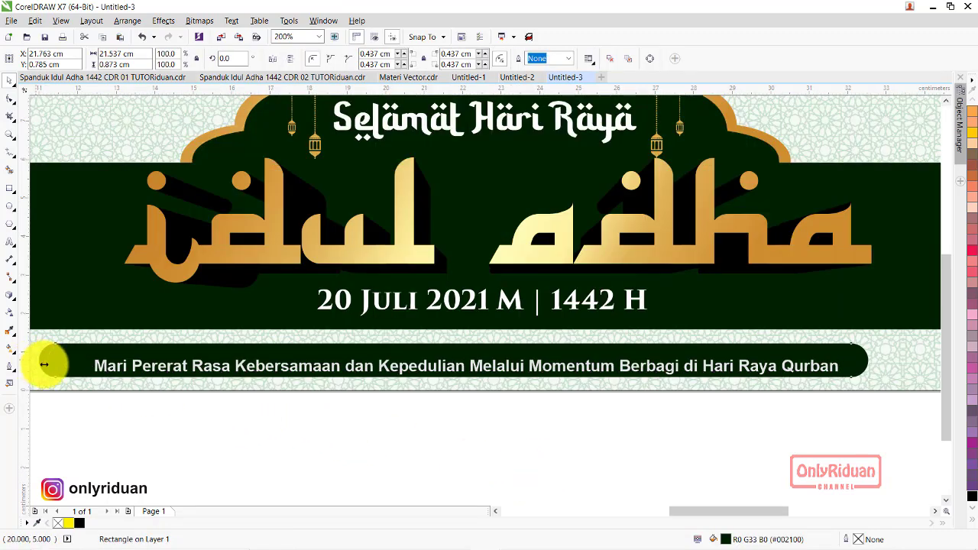
{"action": "left_click_drag", "start_coordinate": [45, 364], "coordinate": [50, 365]}
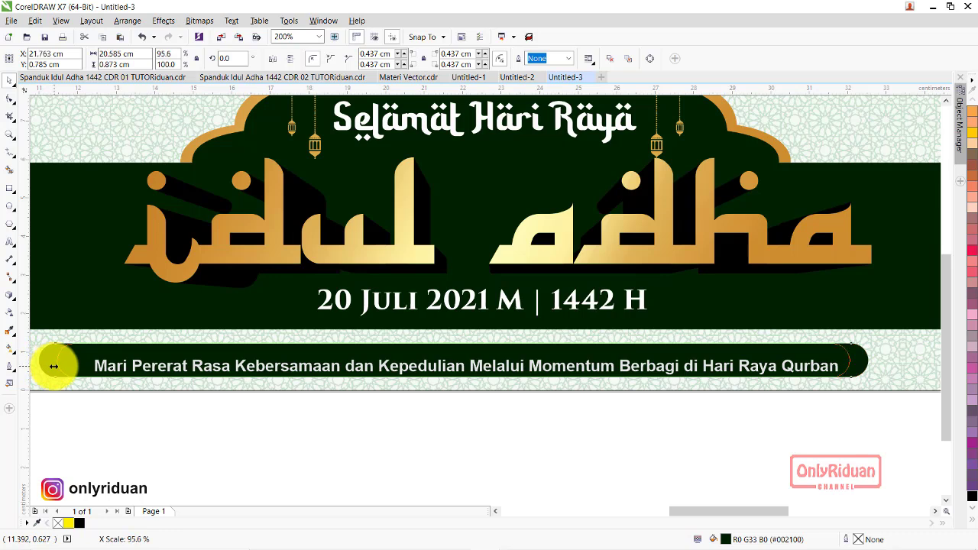
{"action": "left_click_drag", "start_coordinate": [53, 366], "coordinate": [58, 367]}
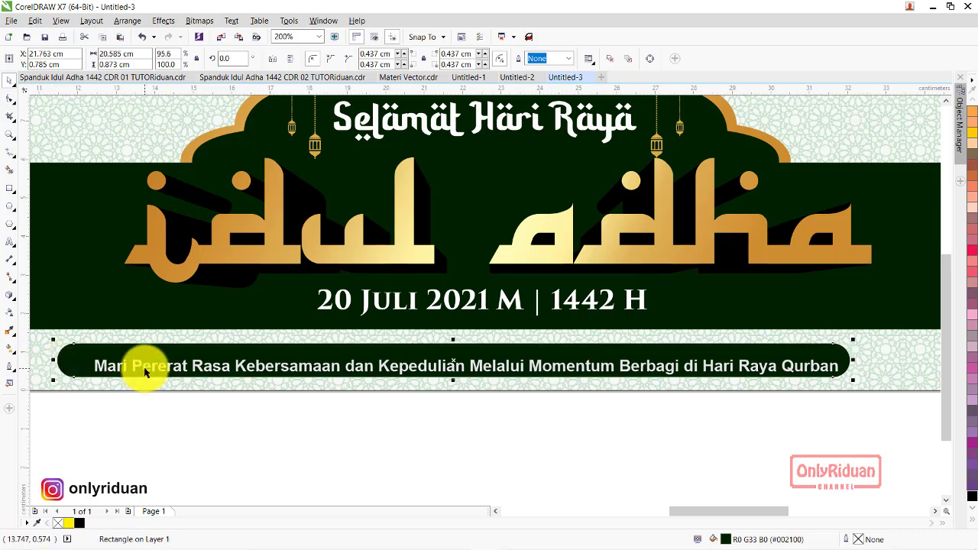
{"action": "key", "text": "e"}
Reduce the tagline bar's height to fit the slogan
{"action": "left_click", "coordinate": [262, 436]}
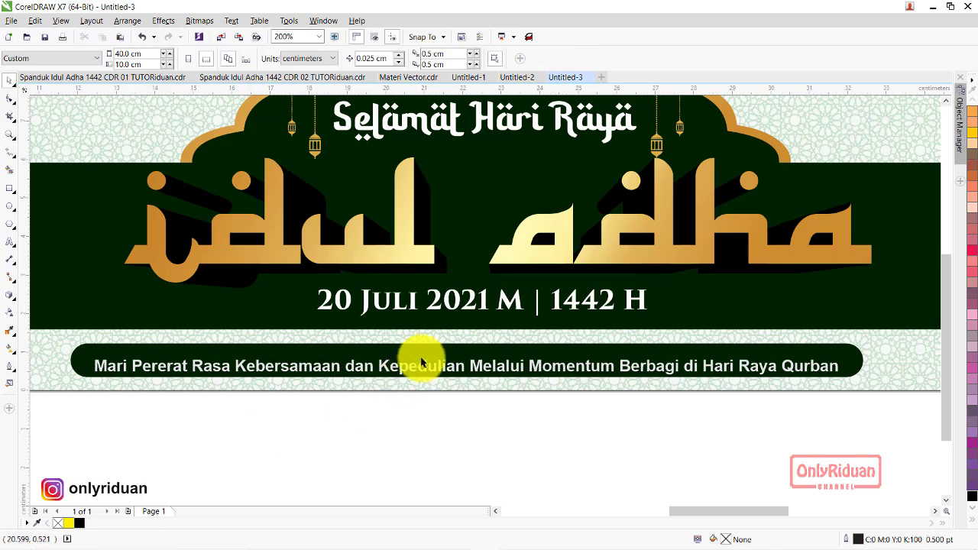
{"action": "left_click", "coordinate": [432, 349]}
{"action": "left_click_drag", "start_coordinate": [465, 340], "coordinate": [472, 345]}
{"action": "scroll", "coordinate": [498, 421], "scroll_direction": "down", "scroll_amount": 2}
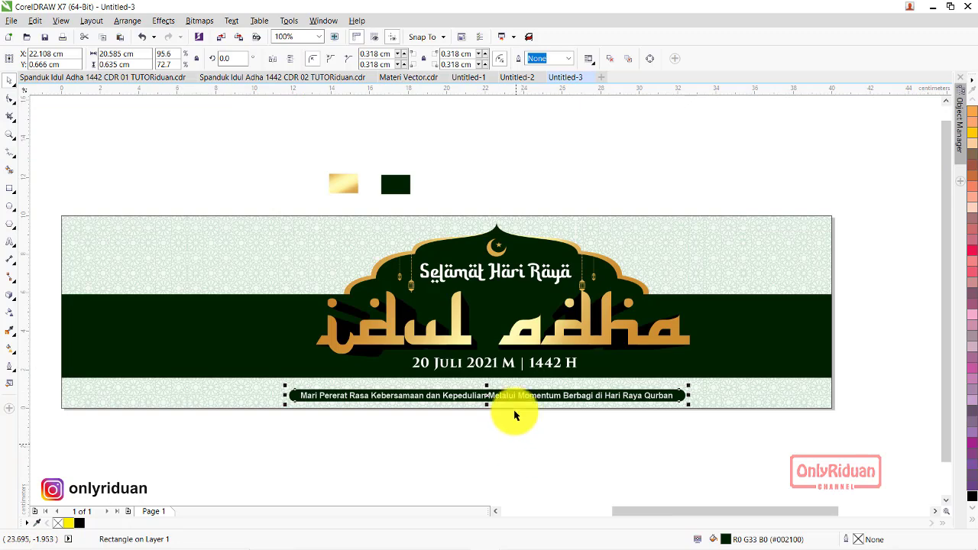
{"action": "left_click", "coordinate": [317, 77]}
Paste the reference's thin gold line into Untitled-3, stretched to the right edge
{"action": "left_click", "coordinate": [462, 453]}
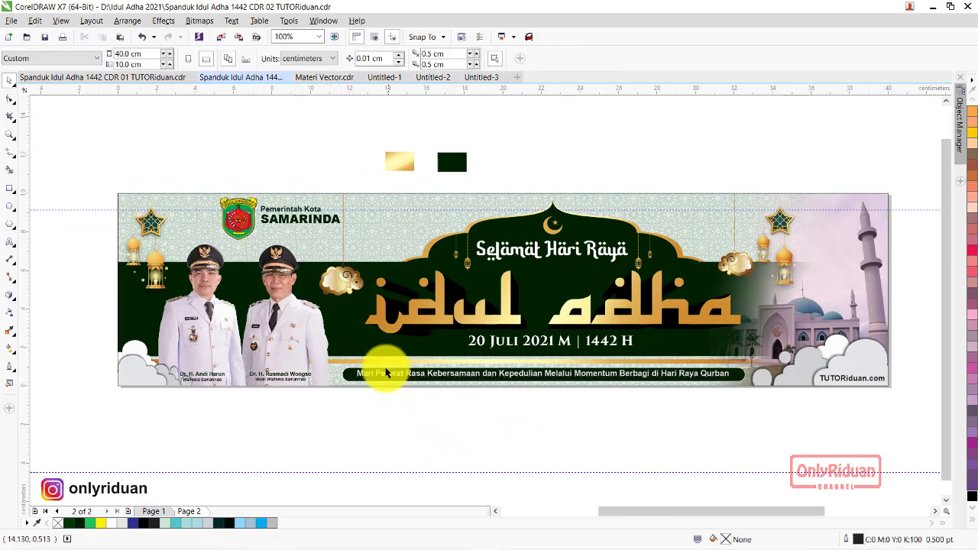
{"action": "left_click", "coordinate": [385, 367]}
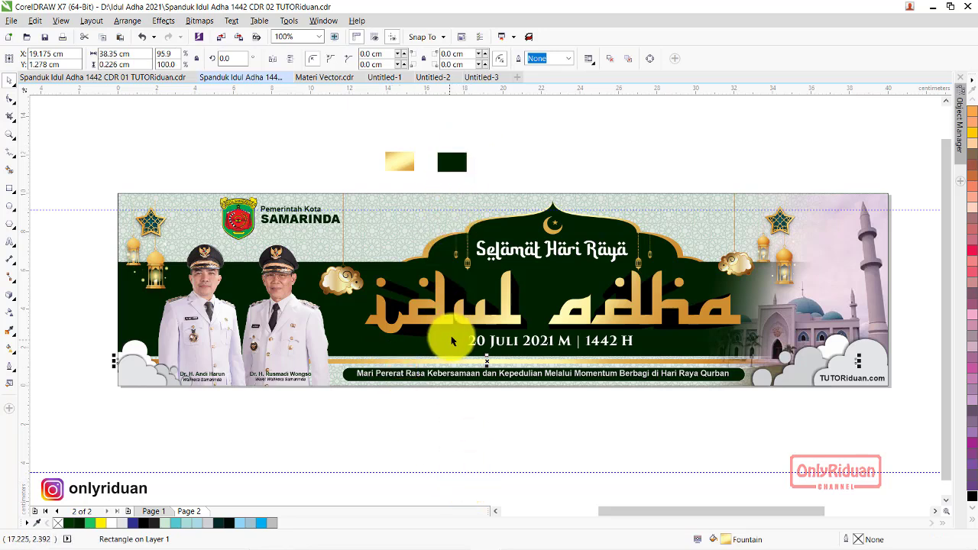
{"action": "left_click", "coordinate": [478, 77]}
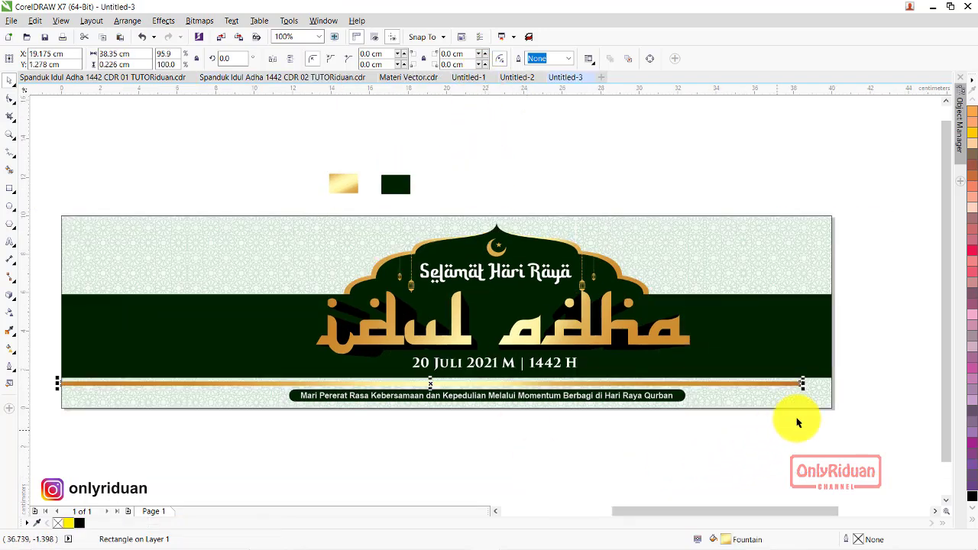
{"action": "left_click_drag", "start_coordinate": [805, 382], "coordinate": [833, 384]}
{"action": "left_click", "coordinate": [740, 463]}
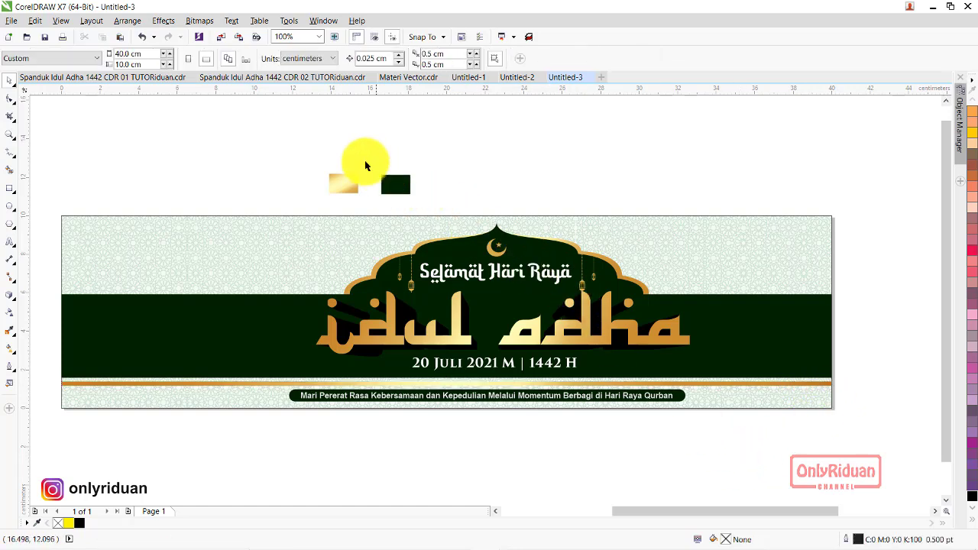
{"action": "left_click", "coordinate": [288, 77]}
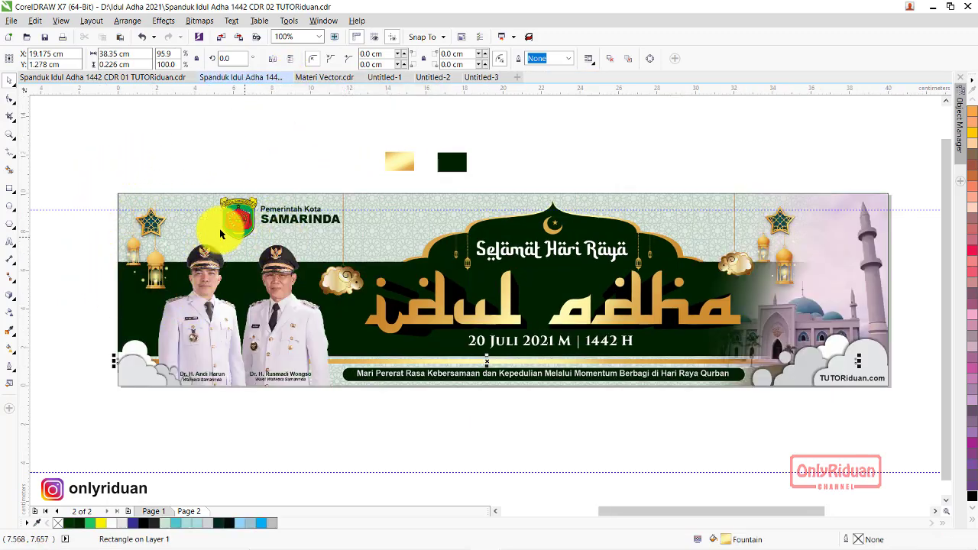
Paste the star-and-lantern ornament from Materi Vector.cdr at the banner's left edge
{"action": "left_click", "coordinate": [156, 229]}
{"action": "left_click", "coordinate": [325, 77]}
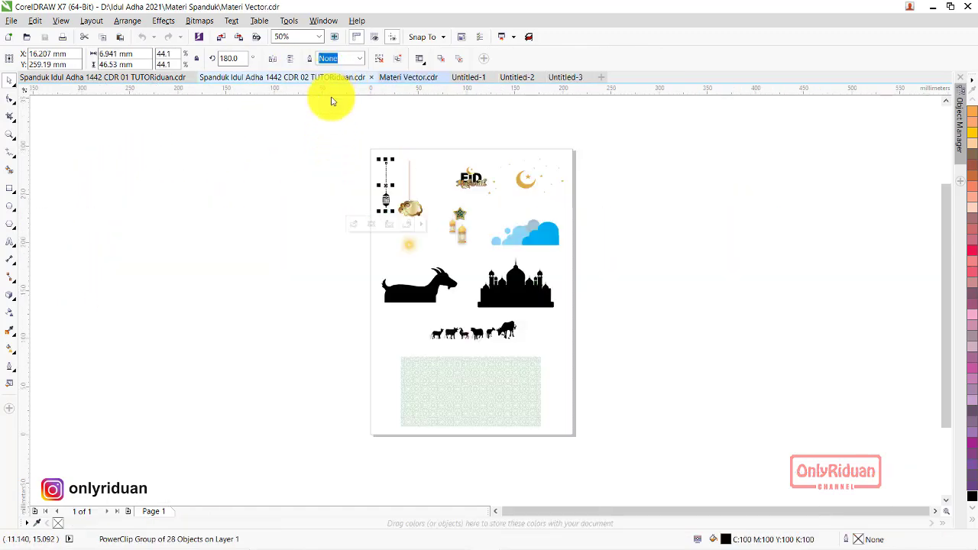
{"action": "left_click", "coordinate": [463, 234]}
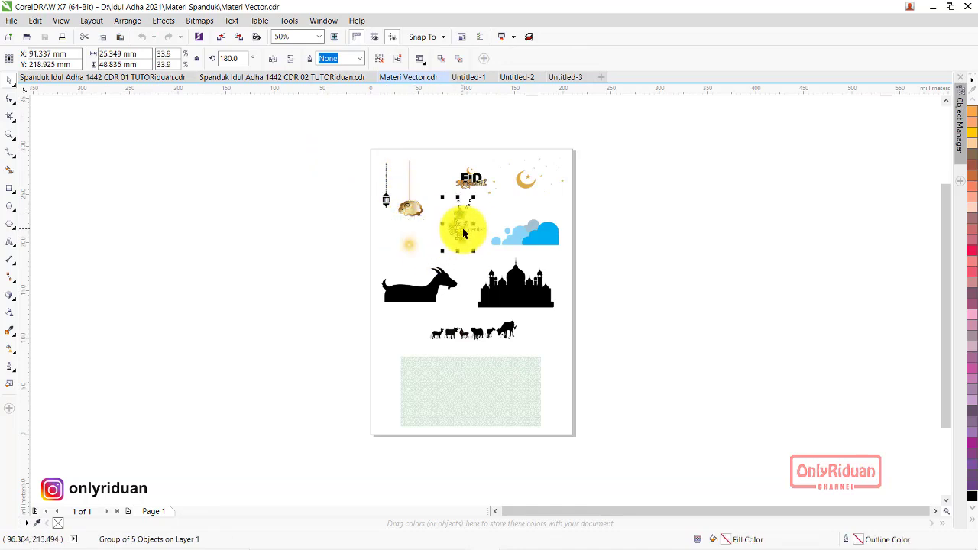
{"action": "left_click", "coordinate": [564, 77]}
{"action": "key", "text": "ctrl+v"}
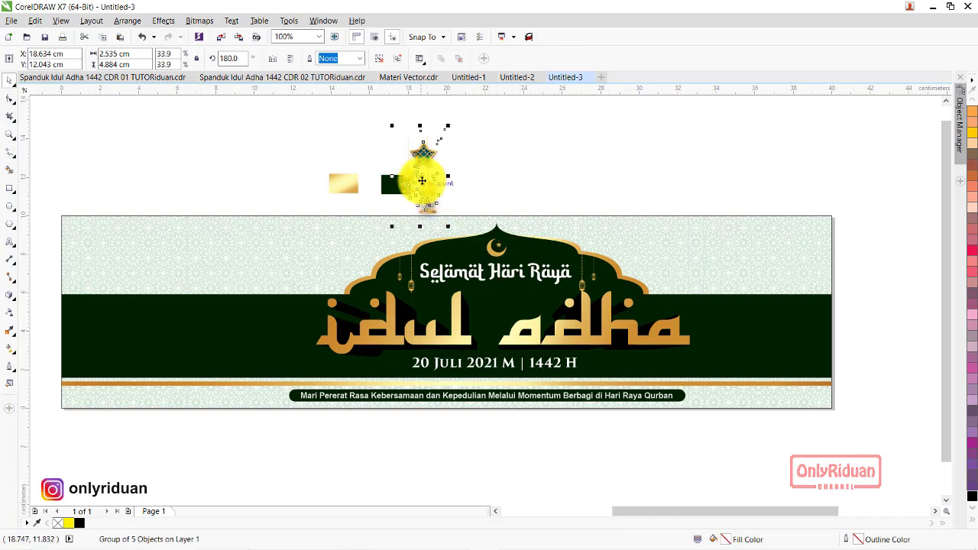
{"action": "mouse_move", "coordinate": [421, 186]}
{"action": "left_mouse_down"}
{"action": "mouse_move", "coordinate": [97, 272]}
{"action": "mouse_move", "coordinate": [88, 267]}
{"action": "left_mouse_up"}
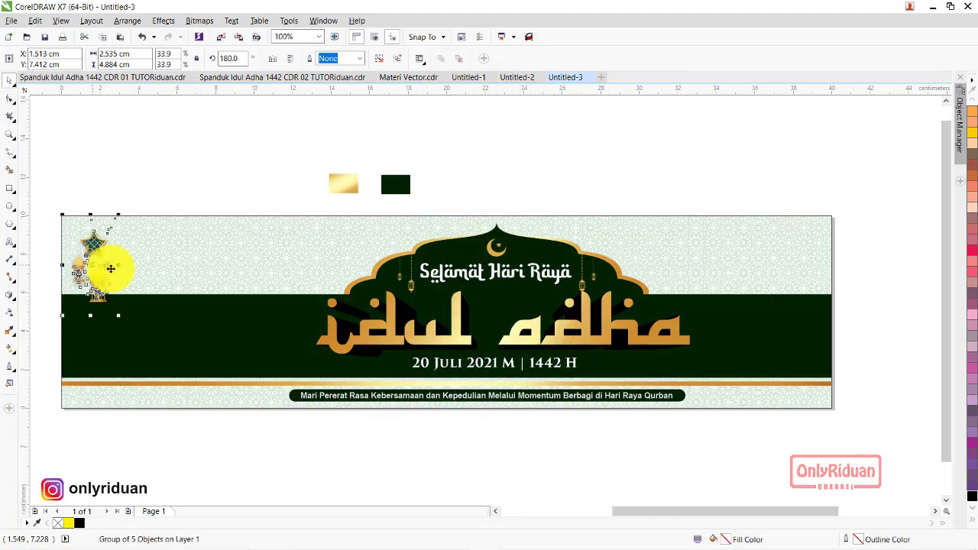
Paste the Pemerintah Kota SAMARINDA logo from the reference at the top left
{"action": "left_click", "coordinate": [257, 77]}
{"action": "left_click_drag", "start_coordinate": [197, 151], "coordinate": [291, 217]}
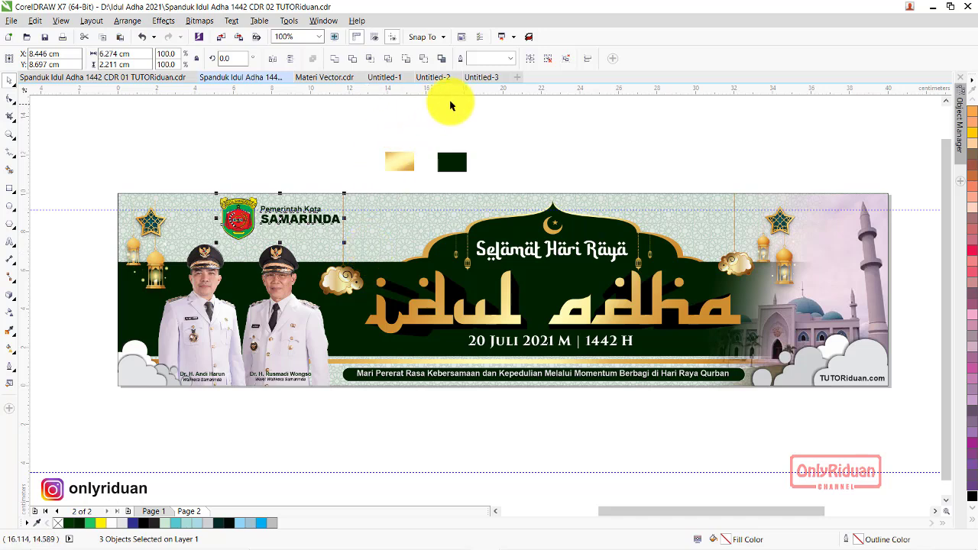
{"action": "left_click", "coordinate": [478, 78]}
{"action": "key", "text": "ctrl+v"}
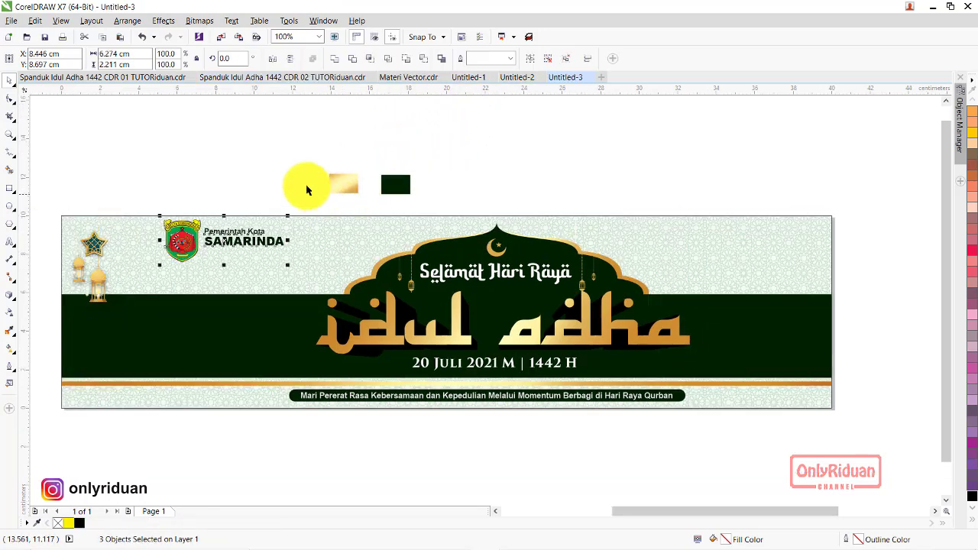
{"action": "left_click", "coordinate": [292, 168]}
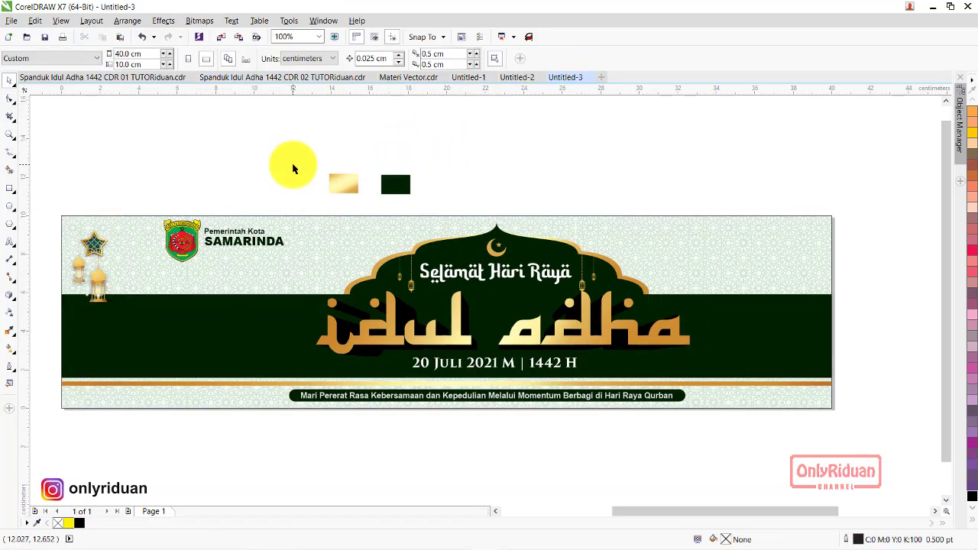
{"action": "mouse_move", "coordinate": [282, 77]}
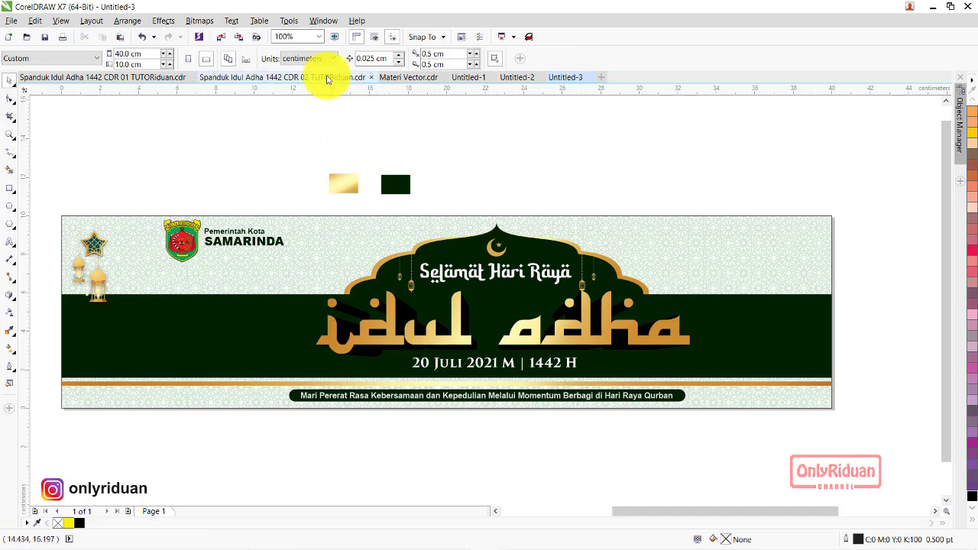
Select the hanging cloud ornaments and right-side star lanterns in CDR 02 and bring them into Untitled-3
{"action": "left_click", "coordinate": [327, 77]}
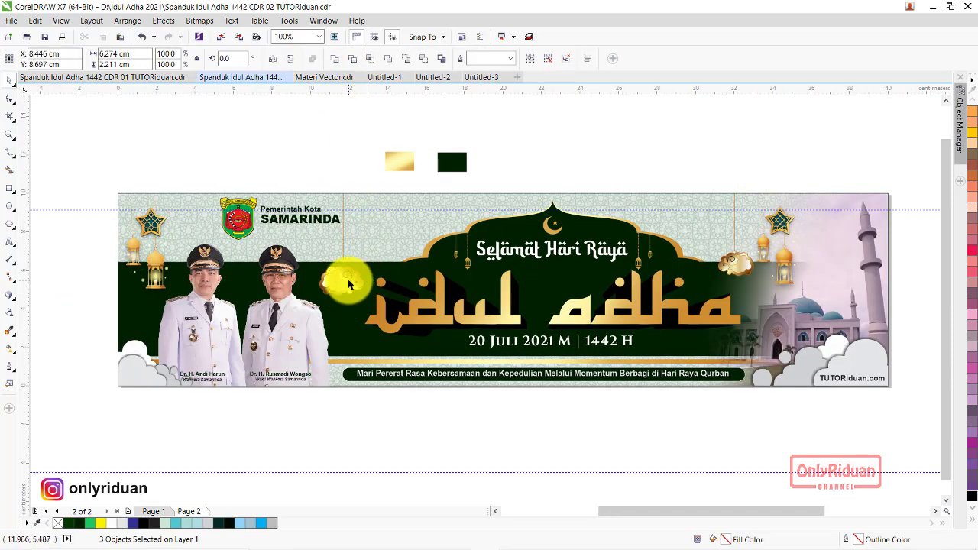
{"action": "left_click", "coordinate": [349, 284]}
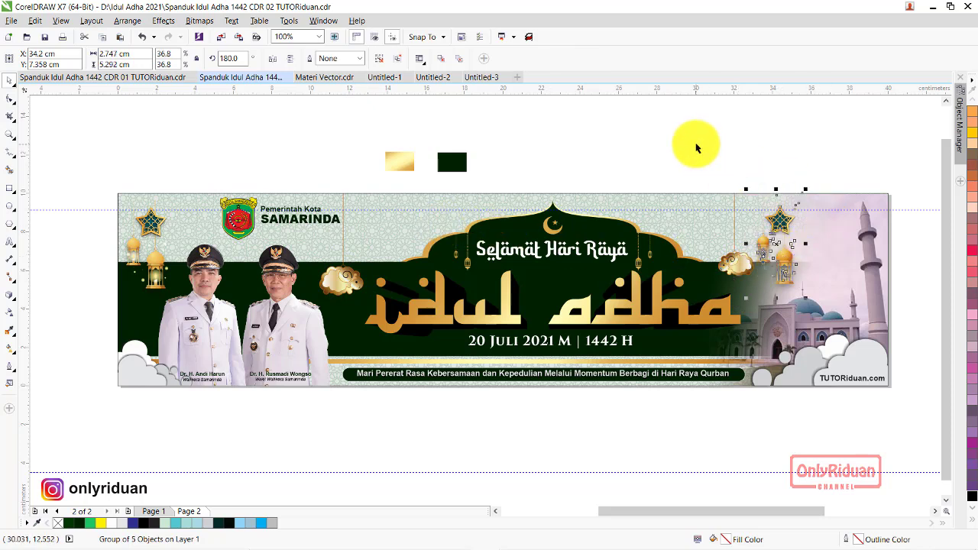
{"action": "left_click_drag", "start_coordinate": [694, 146], "coordinate": [793, 304]}
{"action": "left_click_drag", "start_coordinate": [303, 173], "coordinate": [375, 306]}
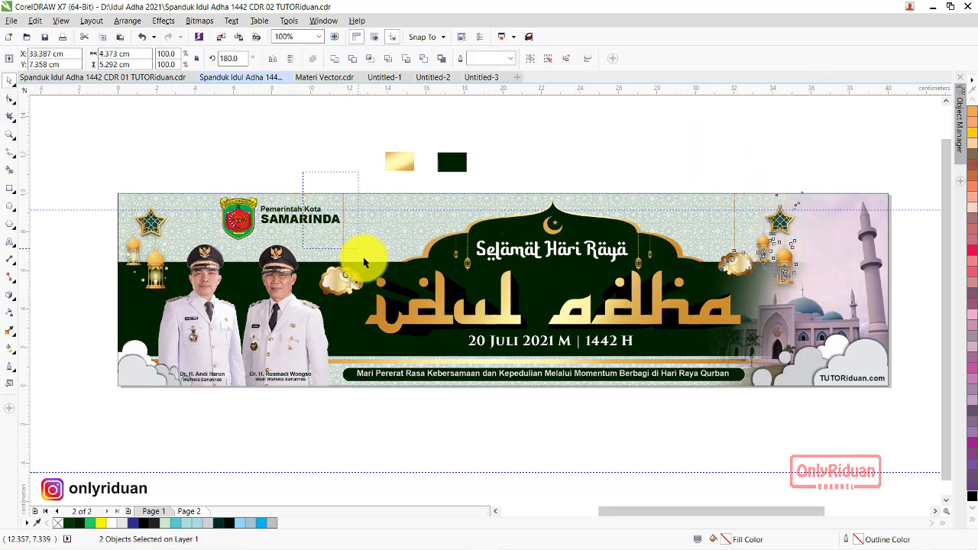
{"action": "left_click", "coordinate": [480, 77]}
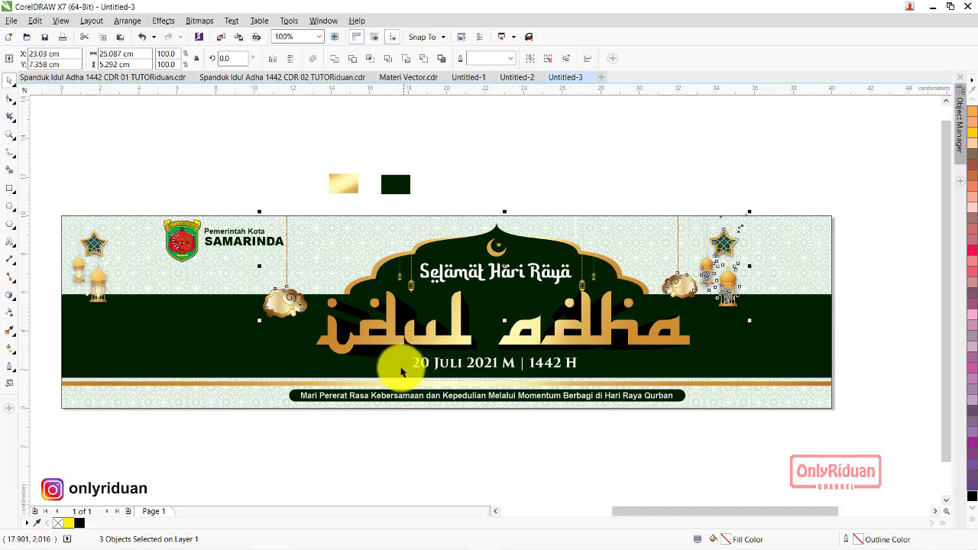
Select the officials' photo in CDR 02 and carry it over to Untitled-3
{"action": "left_click", "coordinate": [316, 77]}
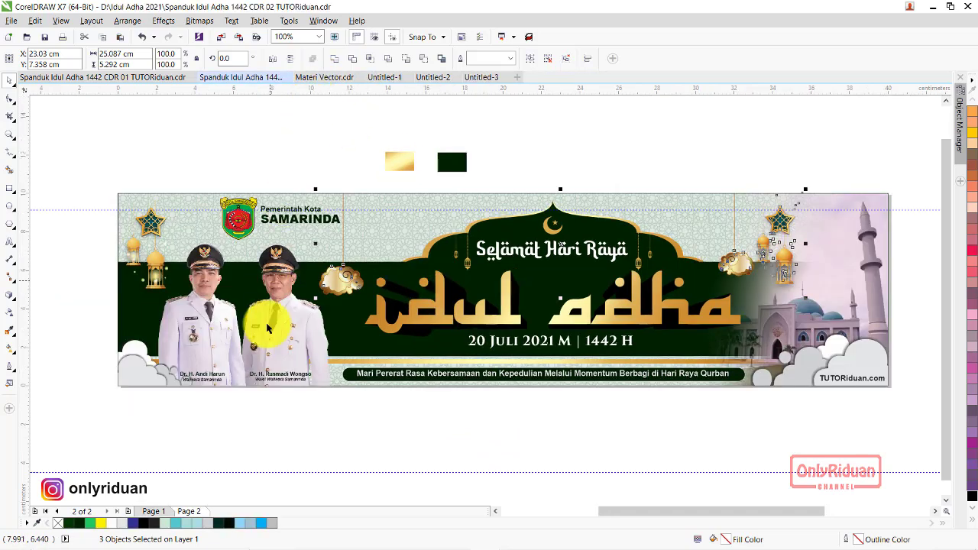
{"action": "left_click_drag", "start_coordinate": [282, 373], "coordinate": [134, 234]}
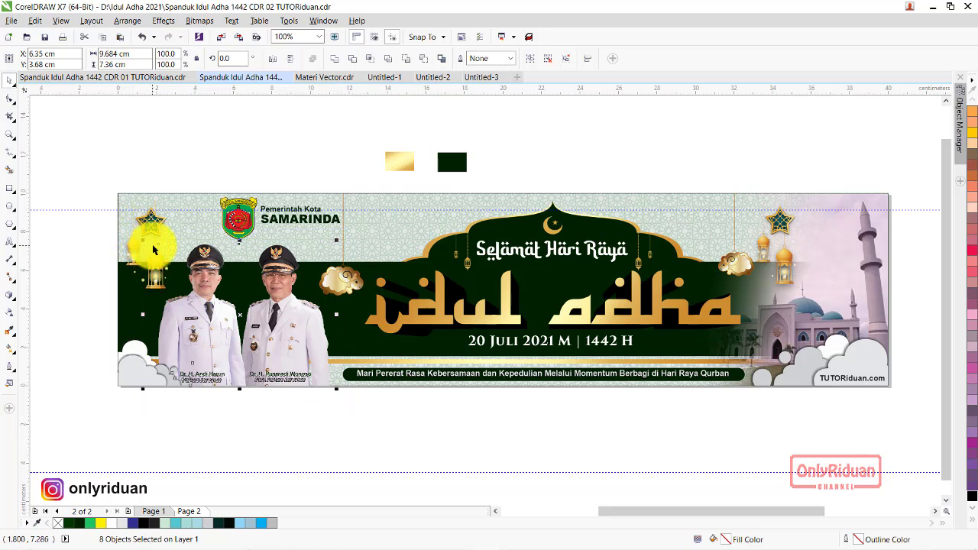
{"action": "left_click", "coordinate": [482, 77]}
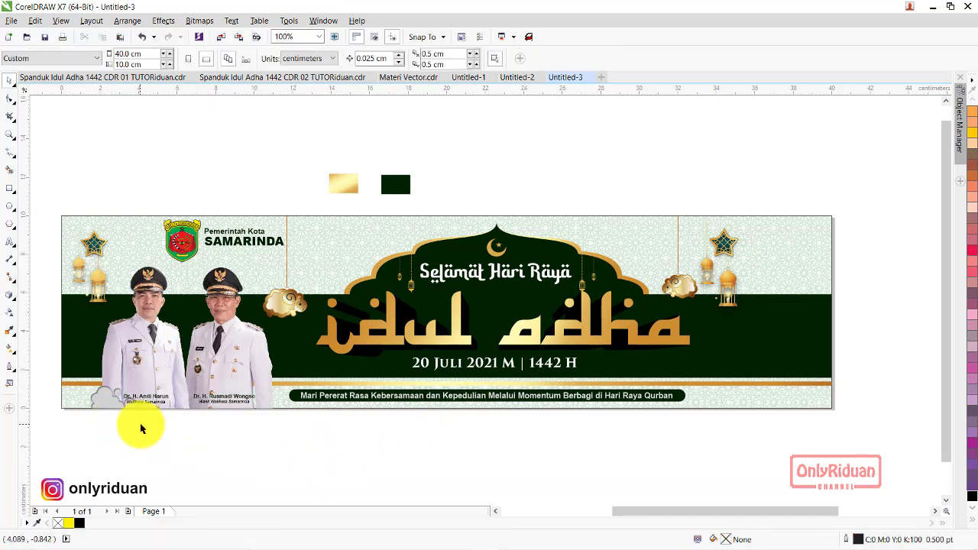
Copy the lower-left and bottom-right cloud clusters from CDR 02 and paste them into Untitled-3
{"action": "left_click_drag", "start_coordinate": [142, 425], "coordinate": [85, 378]}
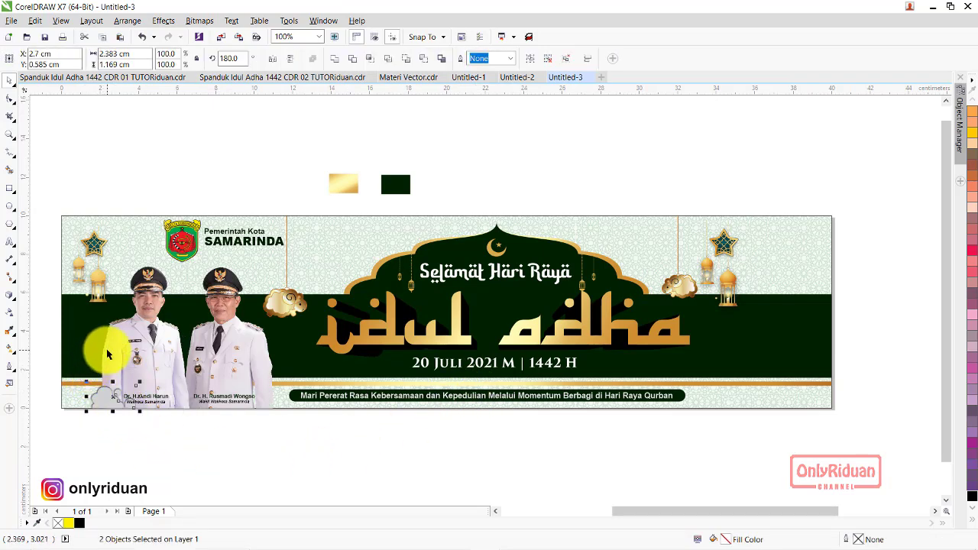
{"action": "left_click", "coordinate": [406, 77]}
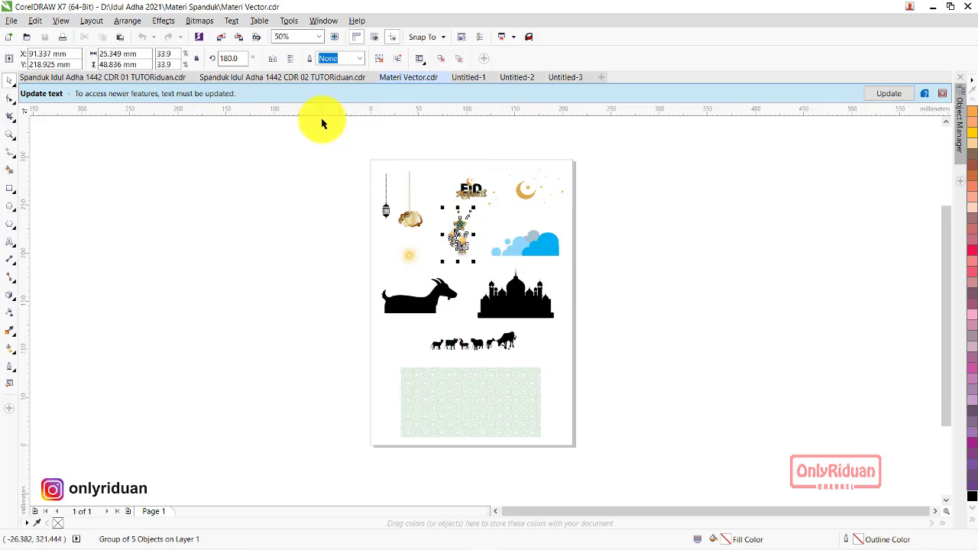
{"action": "left_click", "coordinate": [295, 77]}
{"action": "left_click_drag", "start_coordinate": [201, 403], "coordinate": [94, 335]}
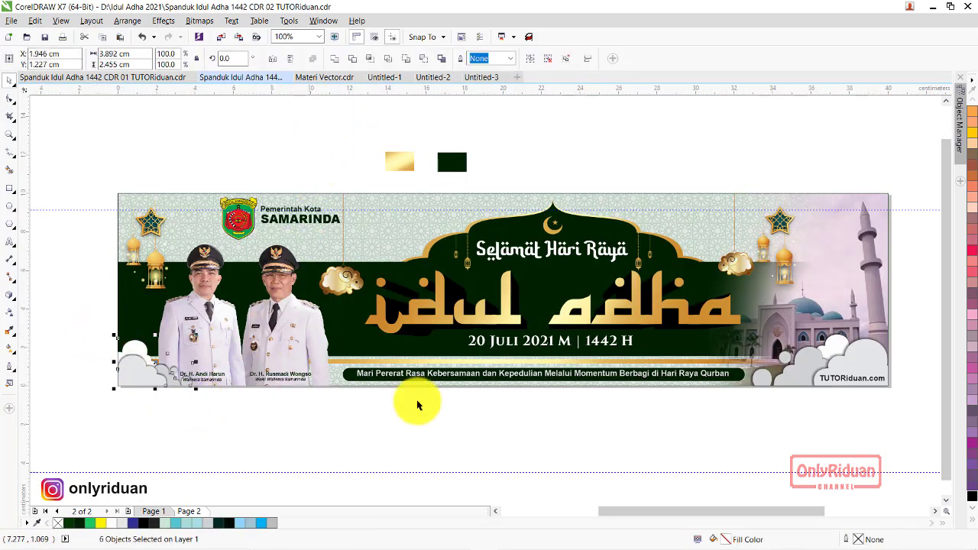
{"action": "mouse_move", "coordinate": [912, 417]}
{"action": "left_mouse_down"}
{"action": "mouse_move", "coordinate": [861, 396]}
{"action": "mouse_move", "coordinate": [748, 305]}
{"action": "left_mouse_up"}
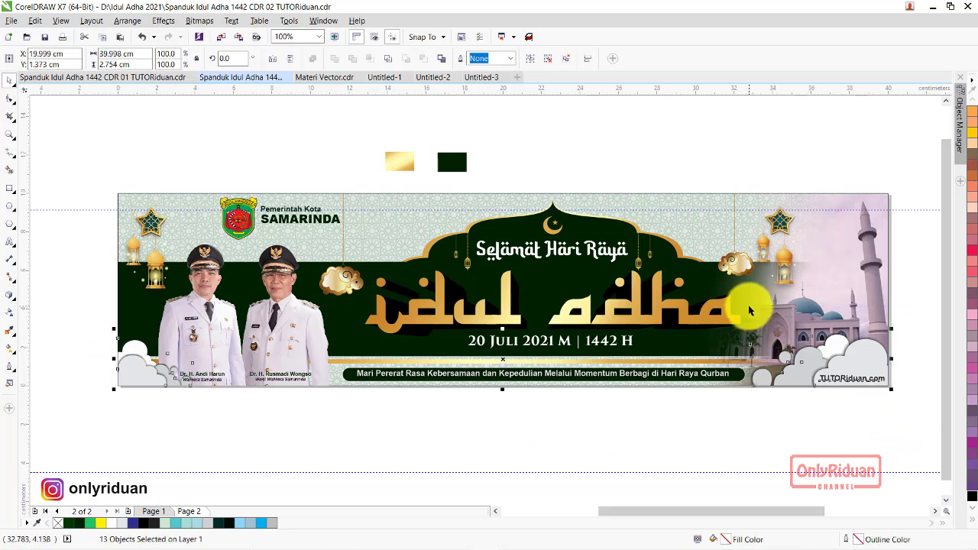
{"action": "left_click", "coordinate": [480, 77]}
{"action": "key", "text": "ctrl+v"}
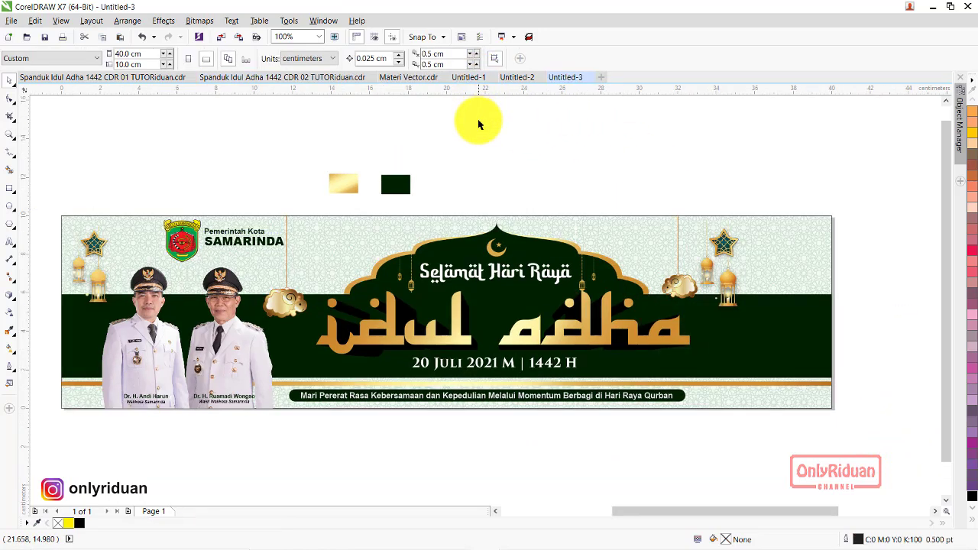
Deselect everything and bring up the Import dialog on the Materi Spanduk folder
{"action": "left_click", "coordinate": [600, 482]}
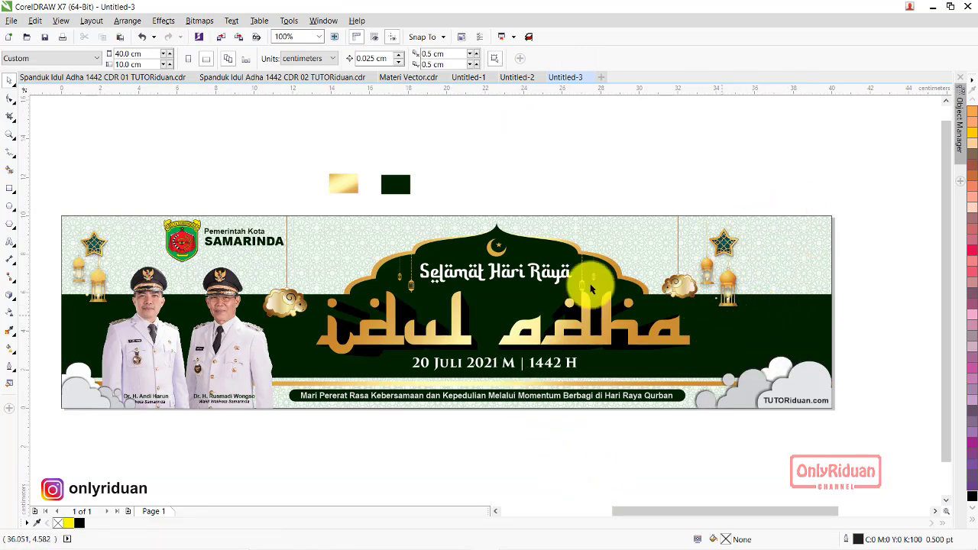
{"action": "left_click", "coordinate": [11, 21]}
{"action": "left_click", "coordinate": [35, 197]}
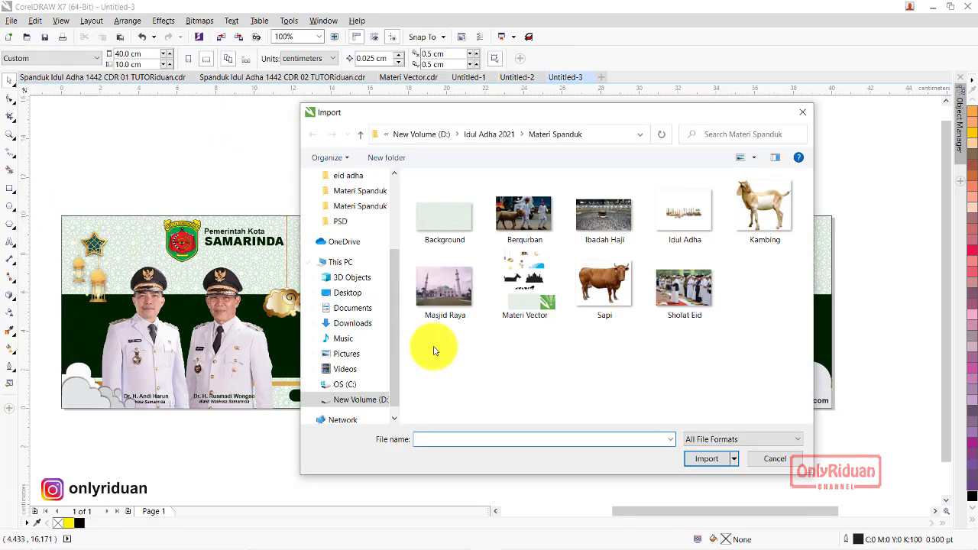
Import Masjid Raya.jpg and size it to fill the banner's right end at full height
{"action": "left_click", "coordinate": [447, 290]}
{"action": "left_click", "coordinate": [706, 458]}
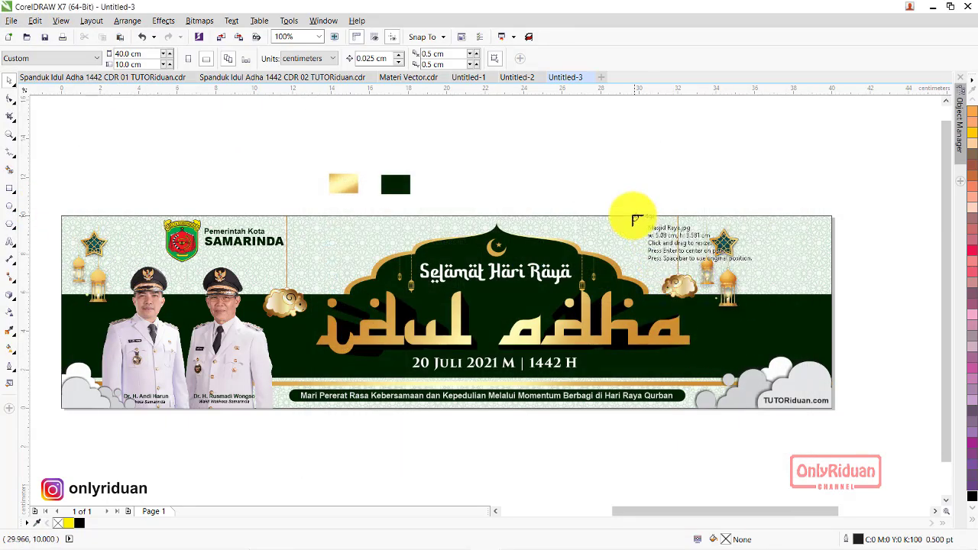
{"action": "left_click_drag", "start_coordinate": [634, 220], "coordinate": [894, 456]}
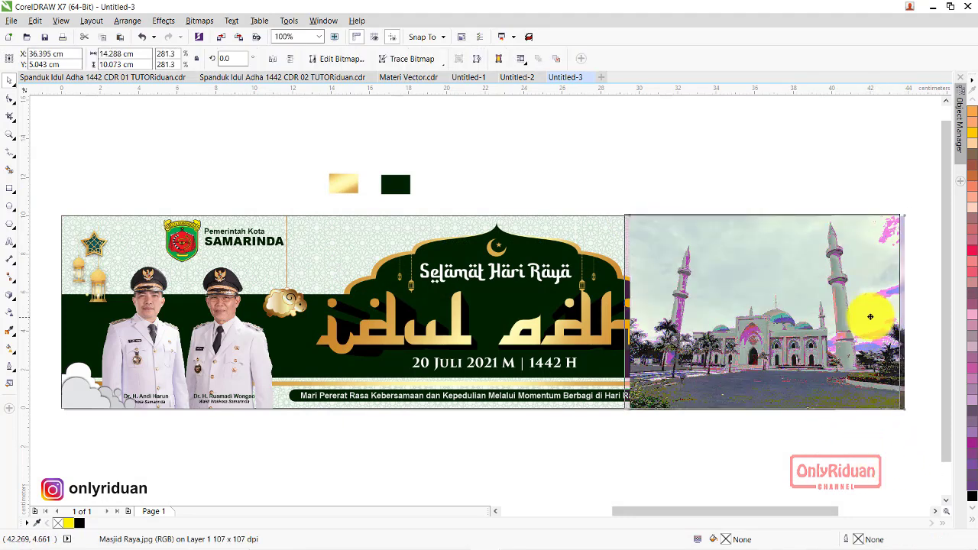
{"action": "left_click_drag", "start_coordinate": [870, 316], "coordinate": [864, 321]}
{"action": "mouse_move", "coordinate": [613, 217]}
{"action": "left_mouse_down"}
{"action": "mouse_move", "coordinate": [611, 227]}
{"action": "mouse_move", "coordinate": [609, 218]}
{"action": "left_mouse_up"}
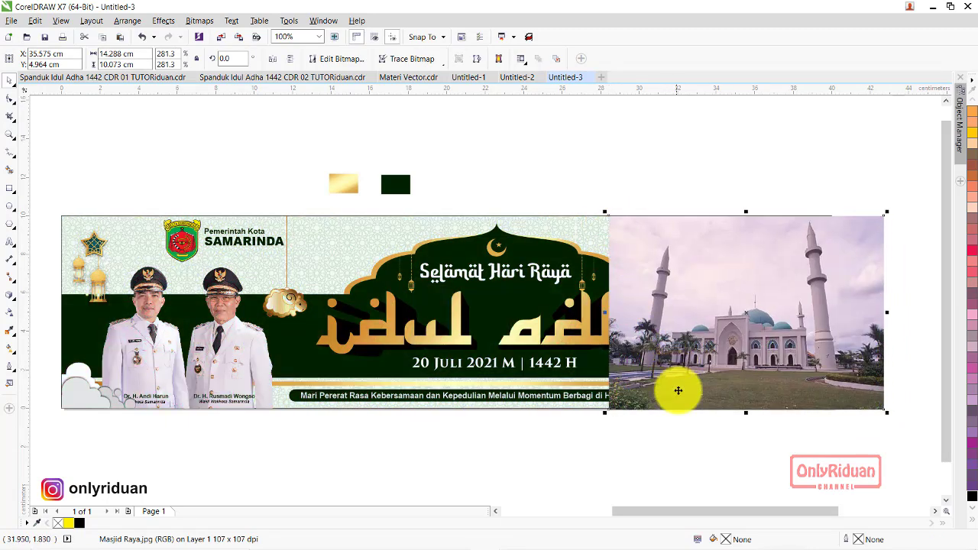
{"action": "left_click_drag", "start_coordinate": [886, 413], "coordinate": [882, 409]}
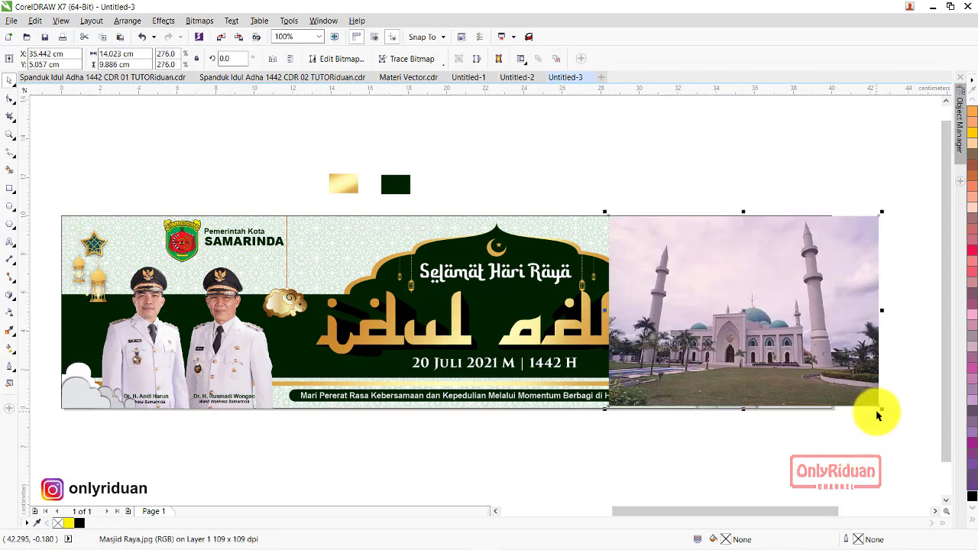
{"action": "left_click_drag", "start_coordinate": [605, 409], "coordinate": [594, 414]}
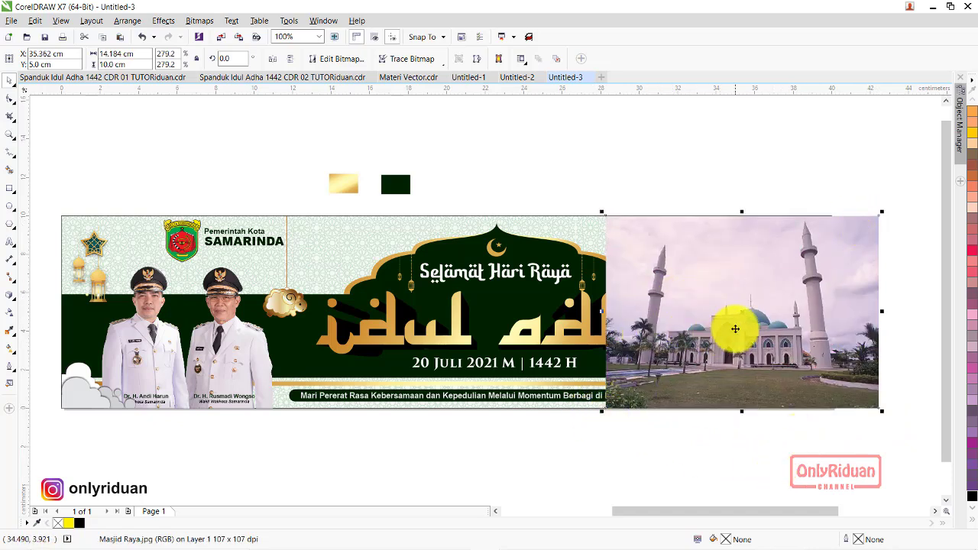
Give the mosque photo a right-to-left linear transparency fade that keeps the adha lettering clear
{"action": "left_click", "coordinate": [11, 314]}
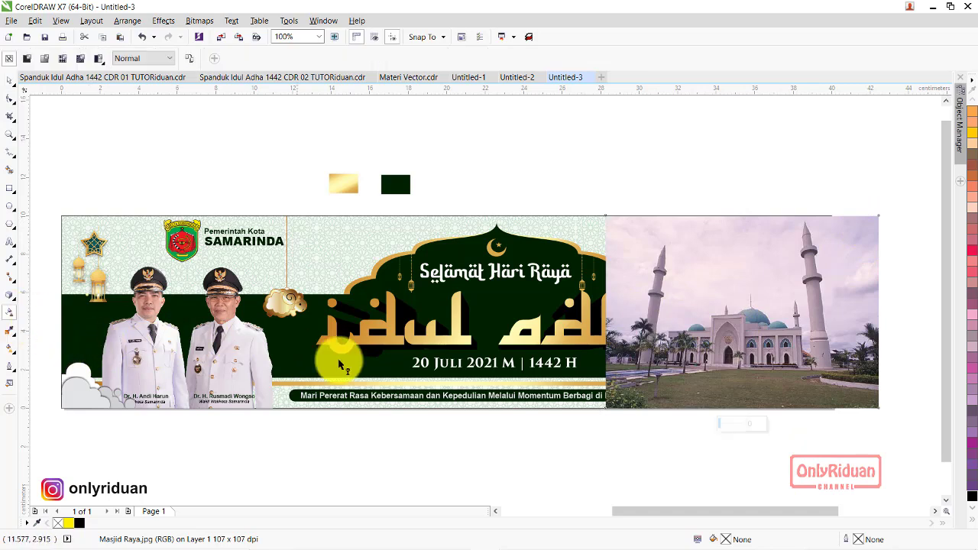
{"action": "left_click_drag", "start_coordinate": [718, 316], "coordinate": [620, 319]}
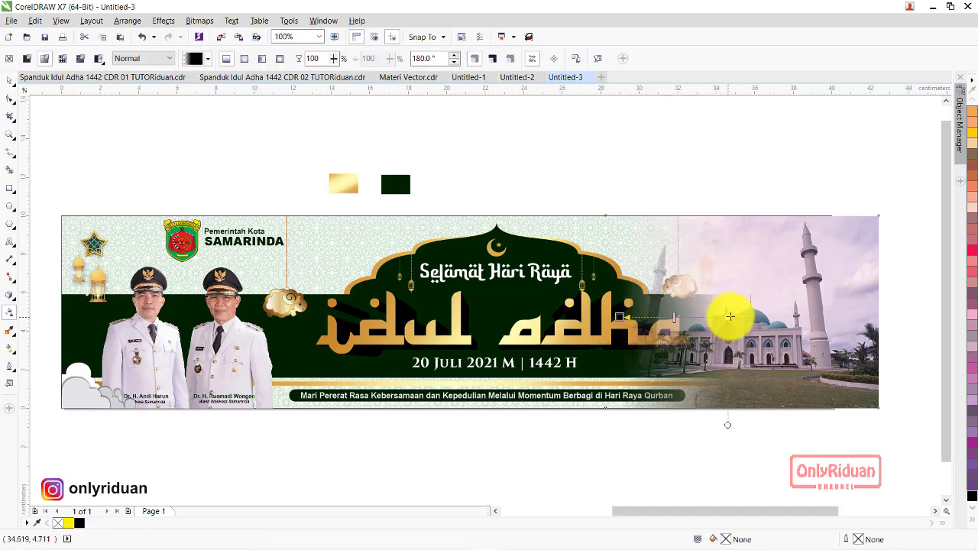
{"action": "left_click_drag", "start_coordinate": [723, 316], "coordinate": [731, 316]}
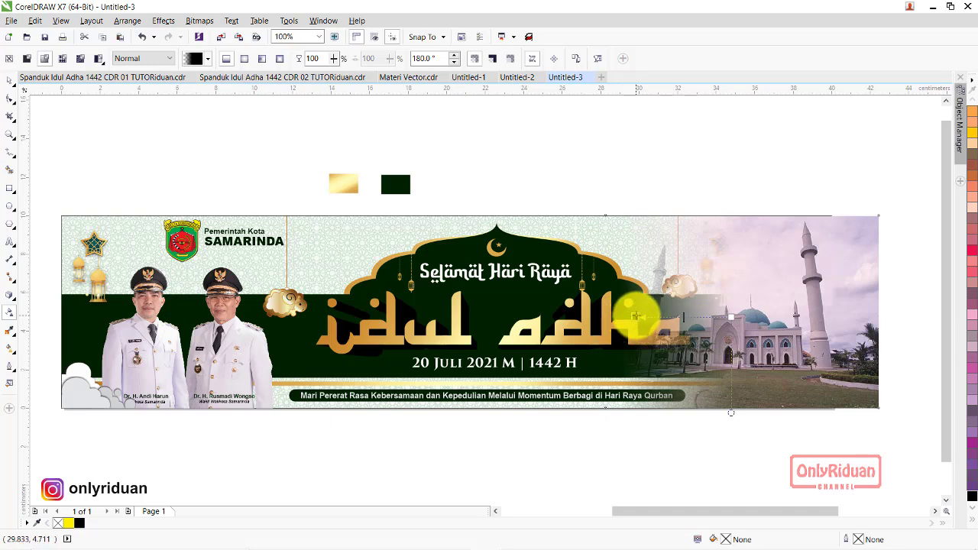
{"action": "left_click_drag", "start_coordinate": [621, 316], "coordinate": [655, 317]}
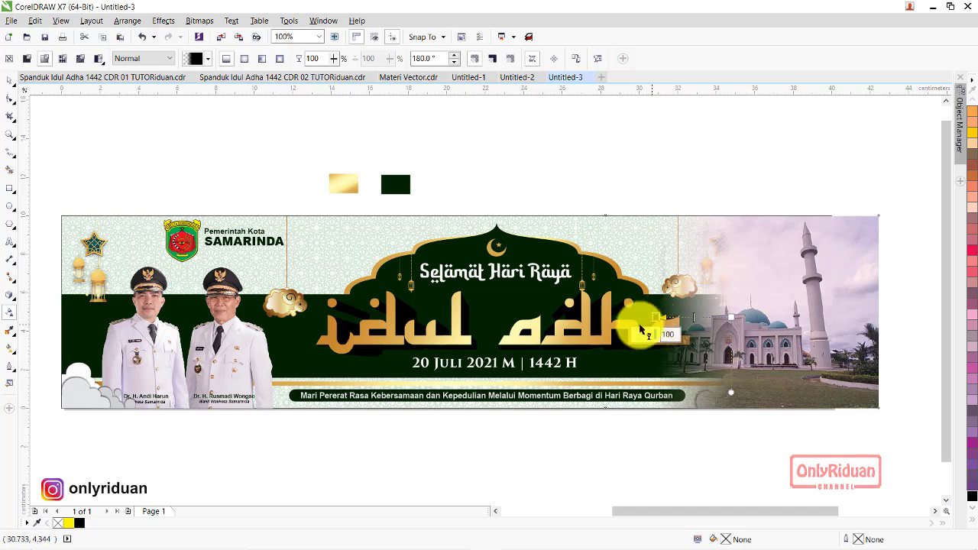
{"action": "left_click", "coordinate": [9, 79]}
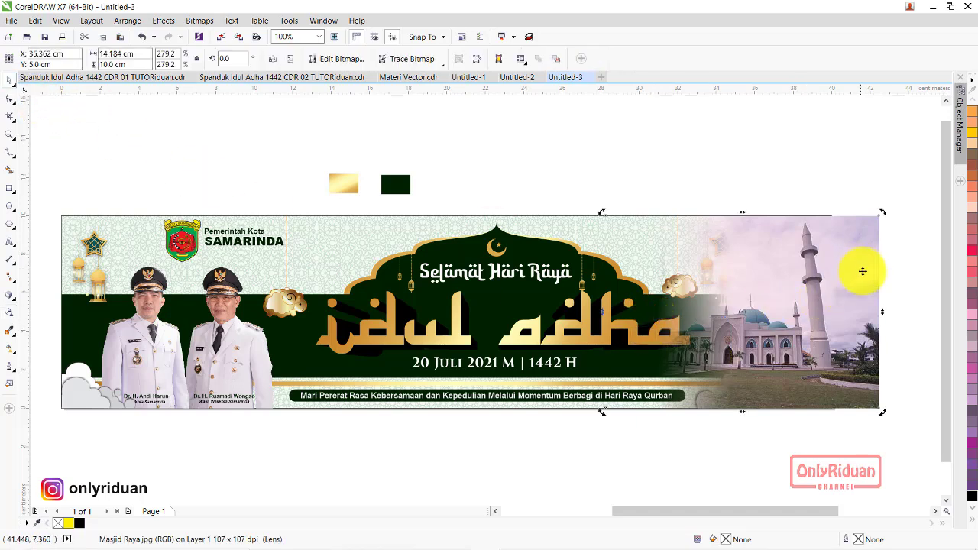
{"action": "left_click", "coordinate": [10, 98]}
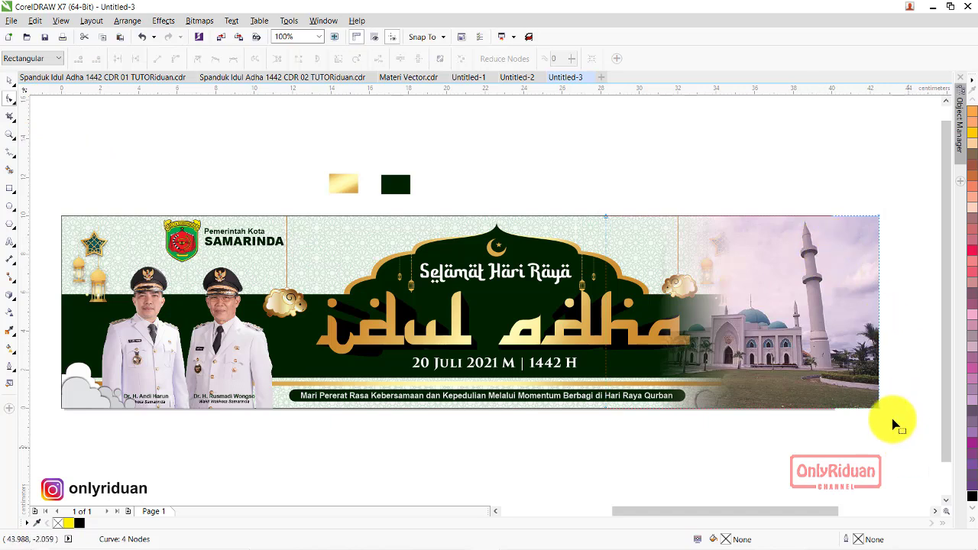
Drag the photo's right-edge nodes inward so it ends flush with the banner's right edge
{"action": "left_click_drag", "start_coordinate": [905, 447], "coordinate": [825, 168]}
{"action": "left_click_drag", "start_coordinate": [879, 223], "coordinate": [835, 224]}
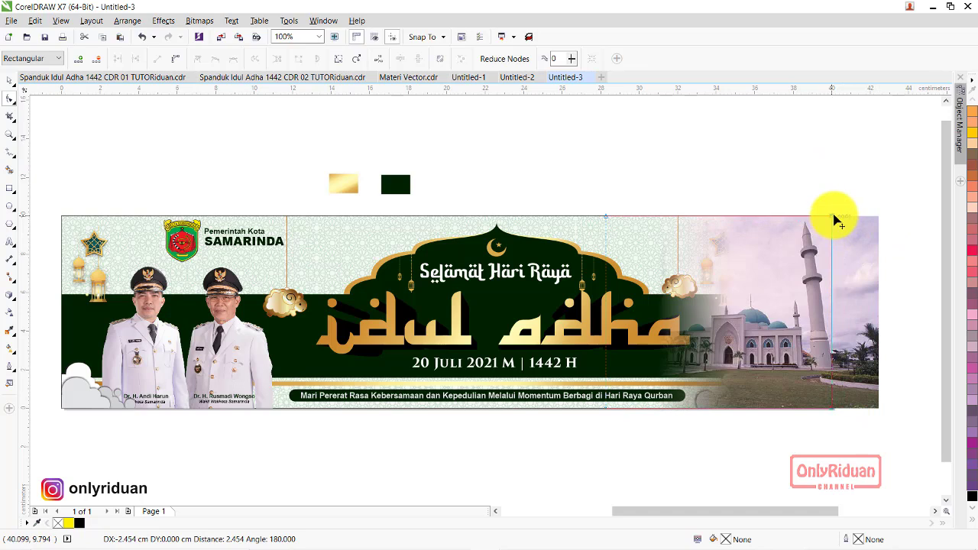
{"action": "left_click_drag", "start_coordinate": [834, 217], "coordinate": [834, 219]}
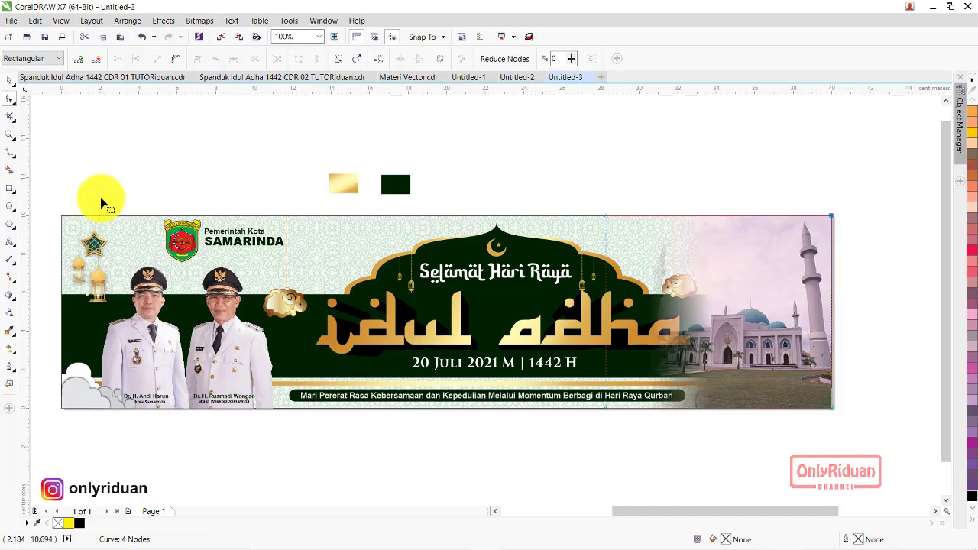
{"action": "left_click", "coordinate": [9, 80]}
{"action": "left_click_drag", "start_coordinate": [568, 163], "coordinate": [793, 451]}
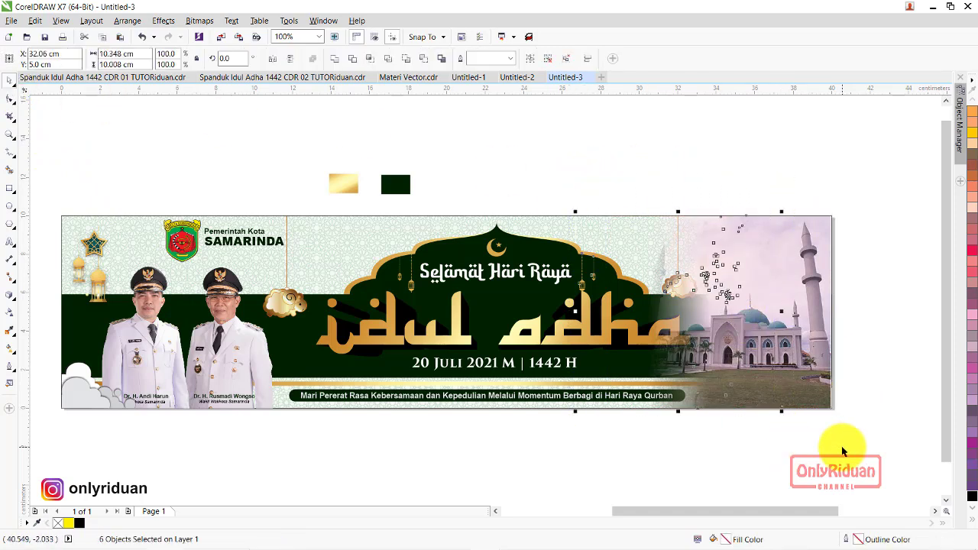
Bring the right-side star, lanterns and bottom-right clouds in front of the mosque photo
{"action": "key", "text": "shift+Page_Up"}
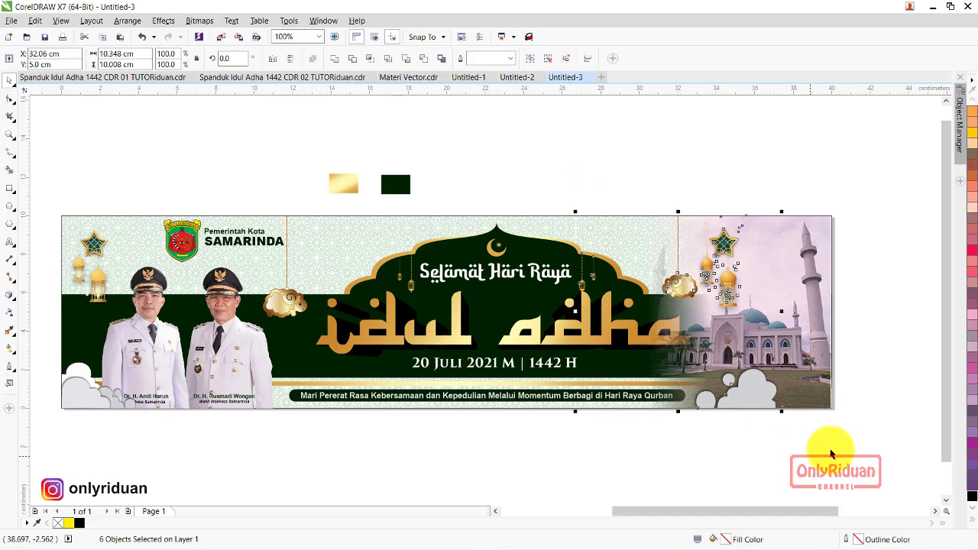
{"action": "left_click_drag", "start_coordinate": [876, 435], "coordinate": [686, 334]}
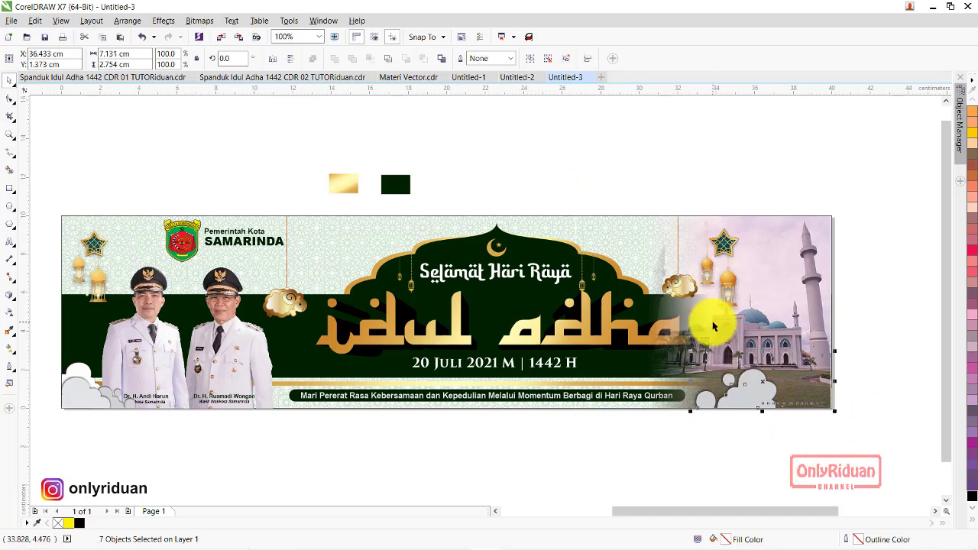
{"action": "key", "text": "shift+Page_Up"}
{"action": "left_click", "coordinate": [856, 462]}
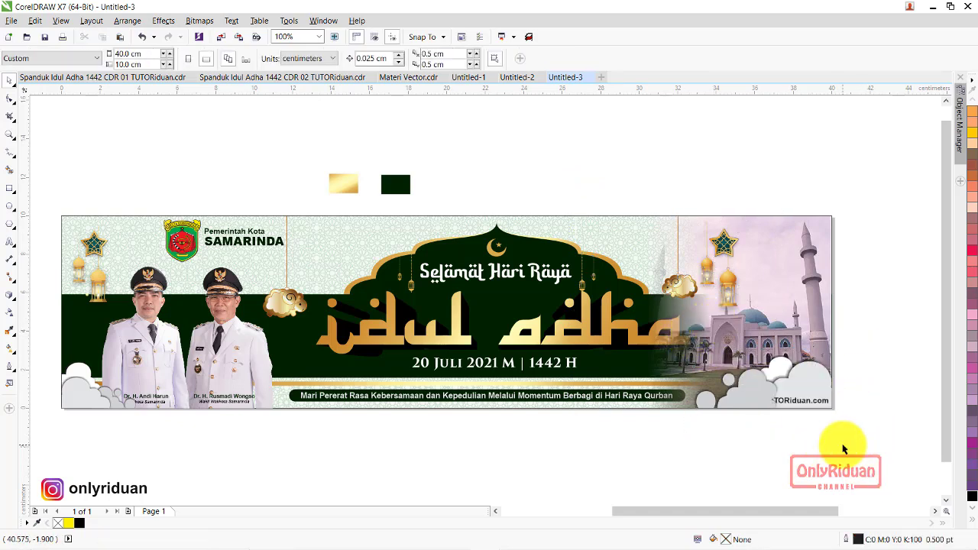
Delete the website text from the banner's lower-right corner, leaving the cloud cluster
{"action": "left_click", "coordinate": [796, 405]}
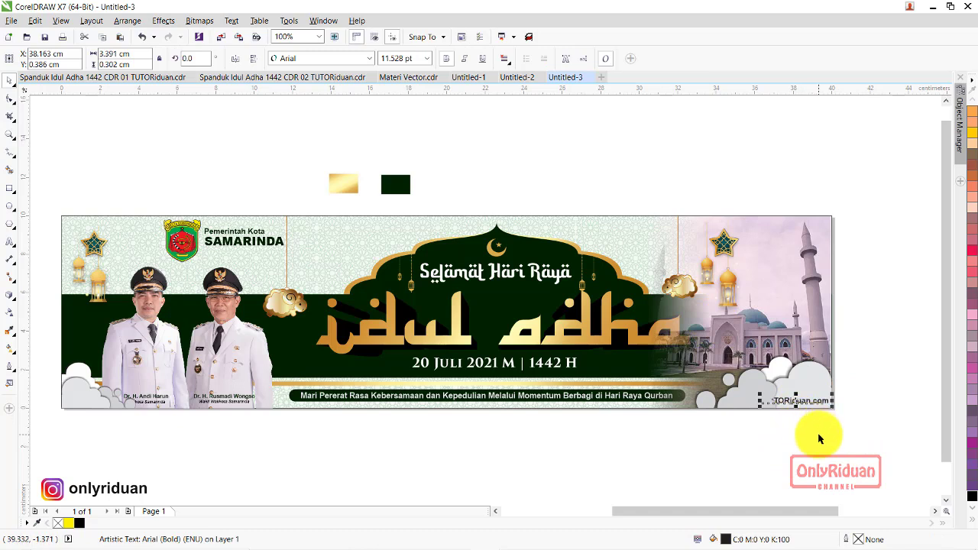
{"action": "key", "text": "Delete"}
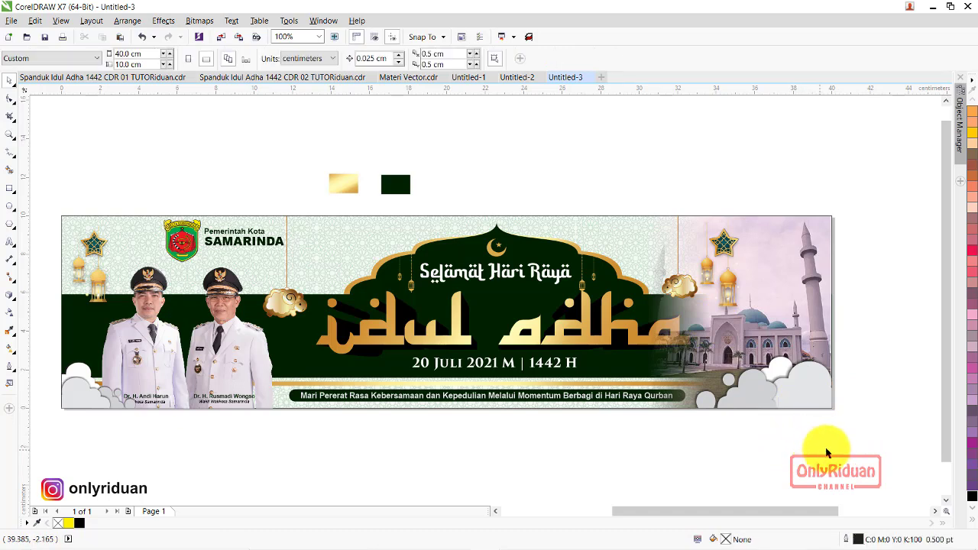
{"action": "left_click_drag", "start_coordinate": [883, 449], "coordinate": [752, 330]}
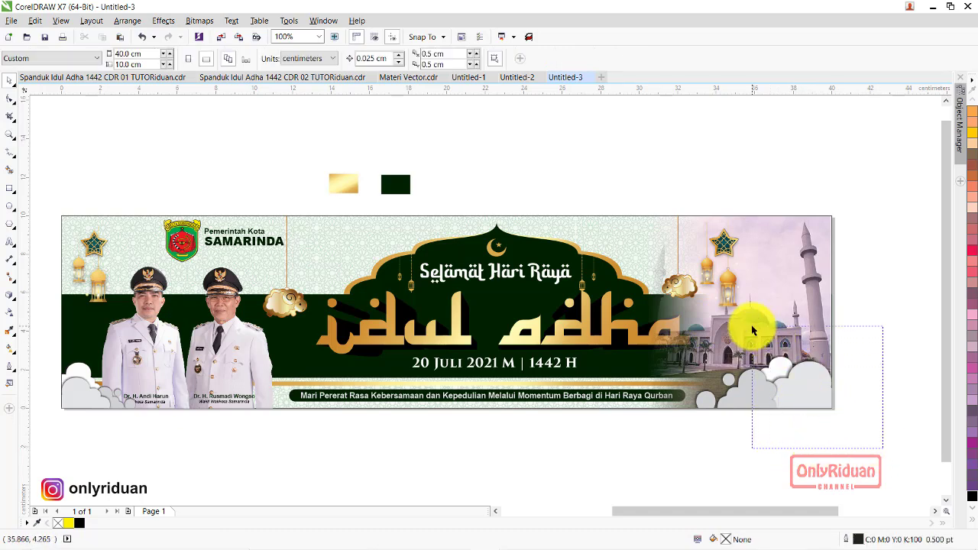
{"action": "left_click_drag", "start_coordinate": [753, 329], "coordinate": [752, 328]}
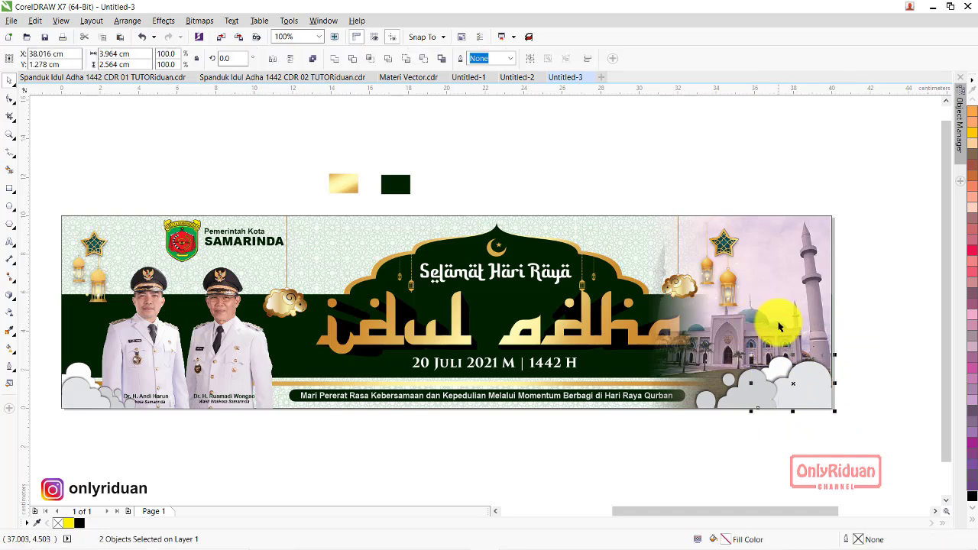
{"action": "left_click", "coordinate": [761, 471]}
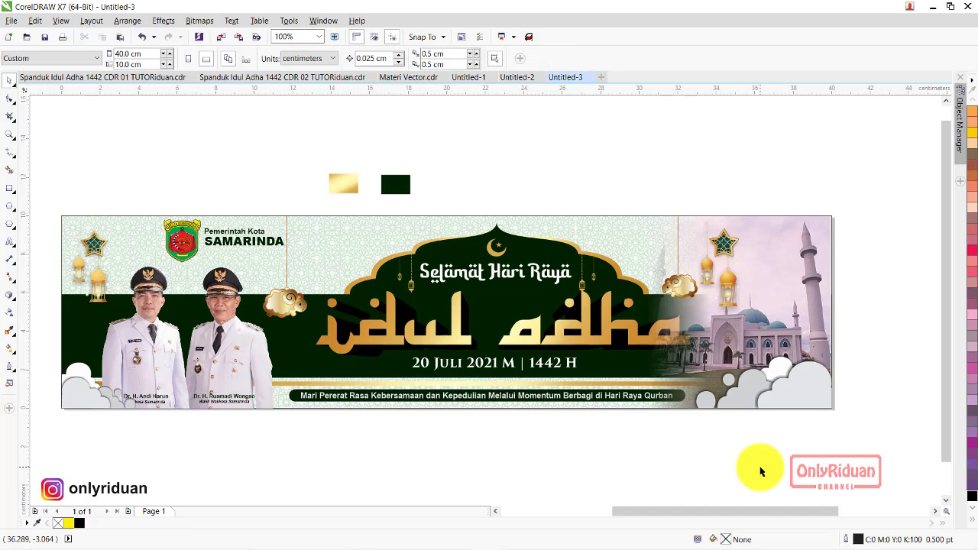
{"action": "mouse_move", "coordinate": [282, 78]}
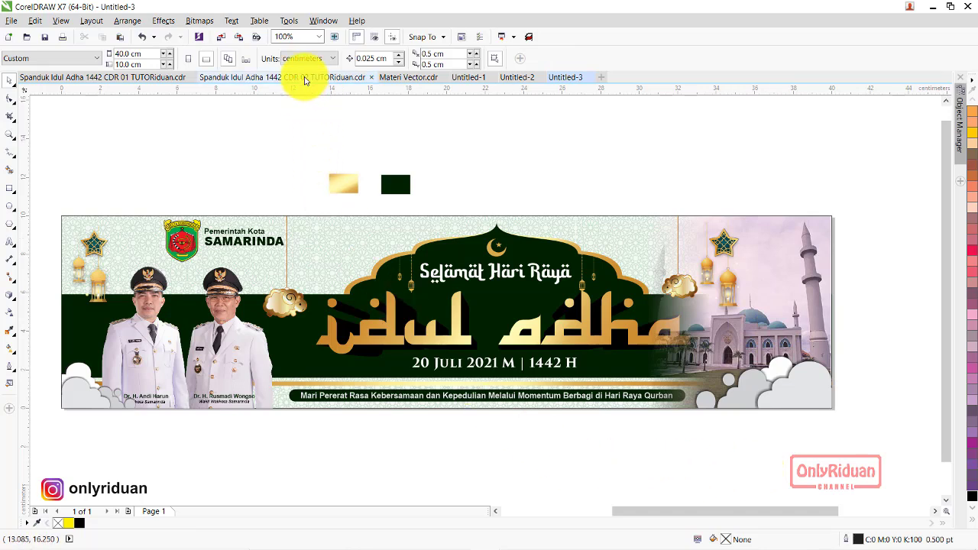
After comparing with CDR 02, delete the gold and dark-green swatches above the Untitled-3 banner
{"action": "left_click", "coordinate": [305, 80]}
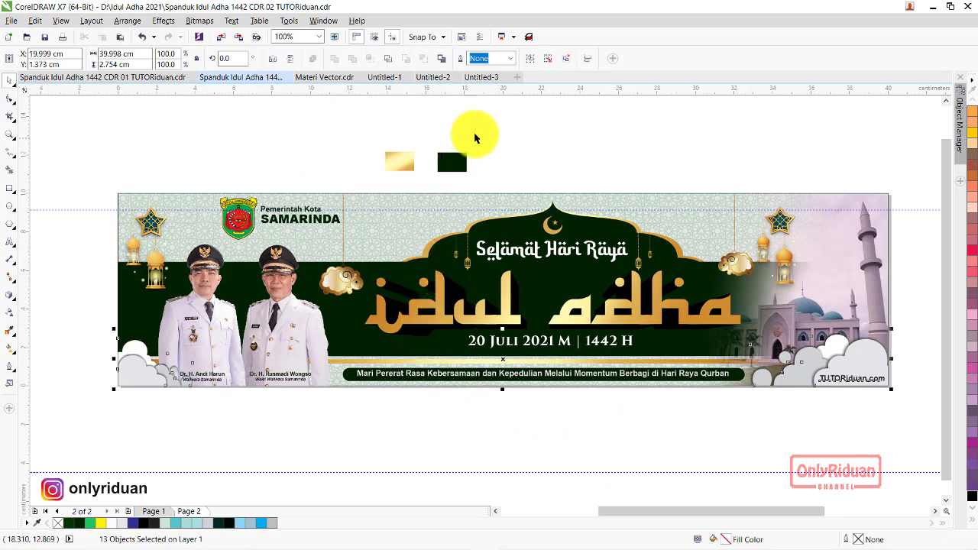
{"action": "left_click", "coordinate": [480, 77]}
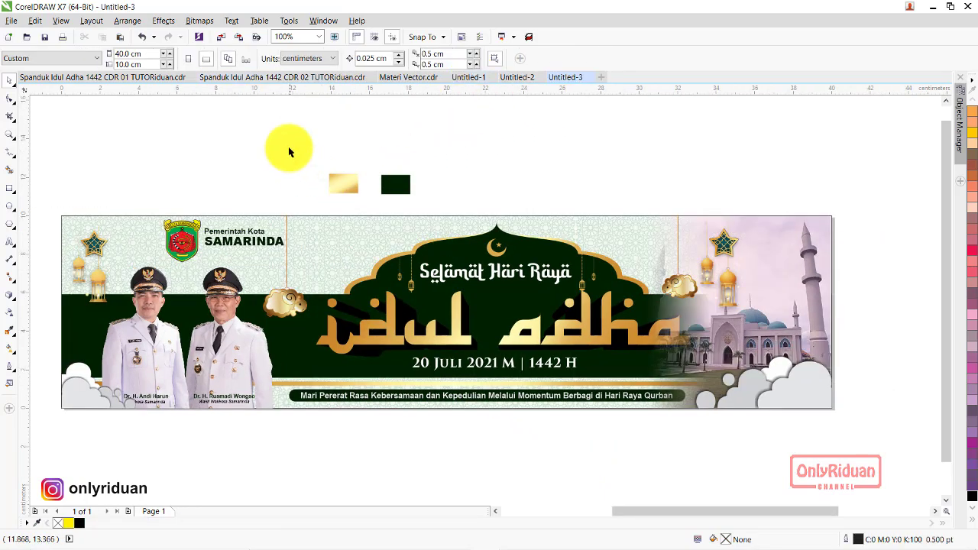
{"action": "left_click_drag", "start_coordinate": [290, 147], "coordinate": [479, 206]}
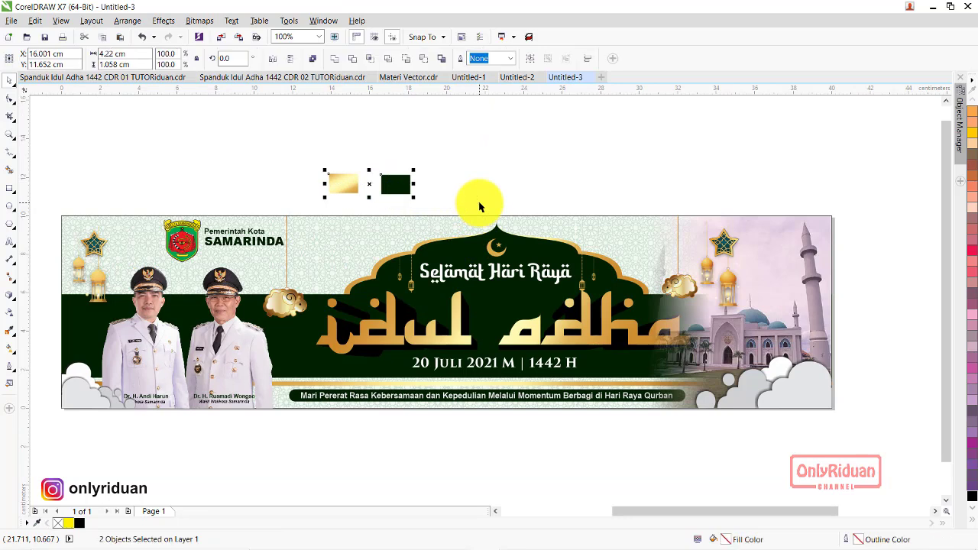
{"action": "key", "text": "Delete"}
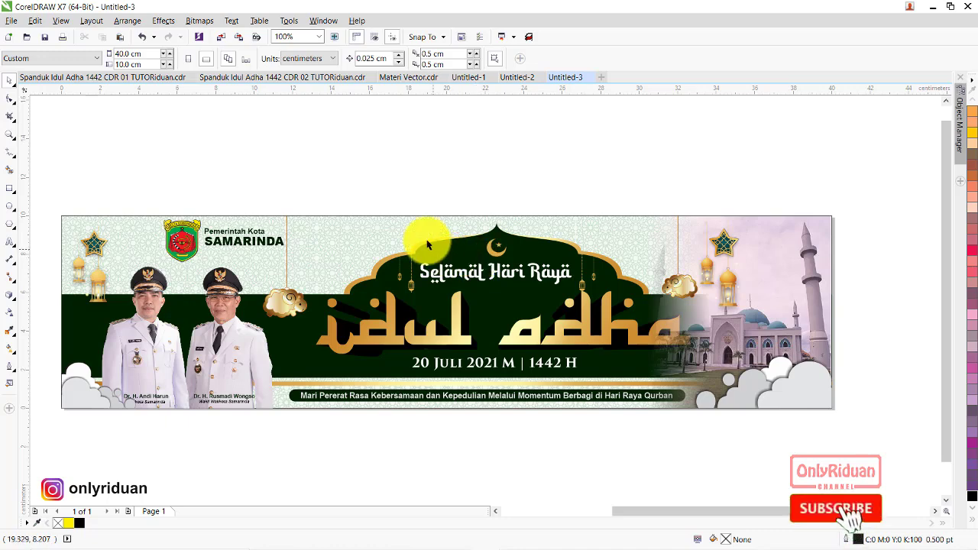
In Untitled-1, delete the navy and gold swatches and group all 30 banner objects
{"action": "left_click", "coordinate": [469, 77]}
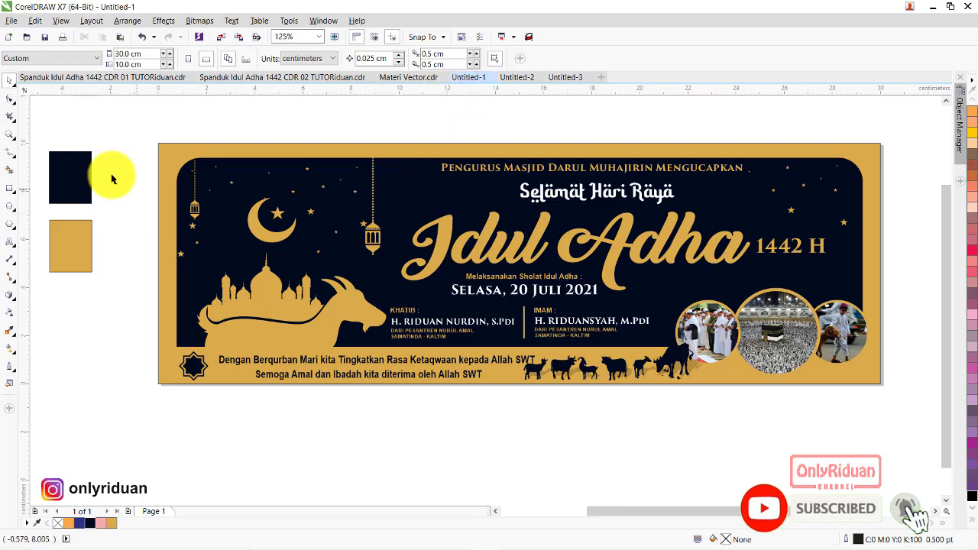
{"action": "left_click_drag", "start_coordinate": [38, 130], "coordinate": [101, 292]}
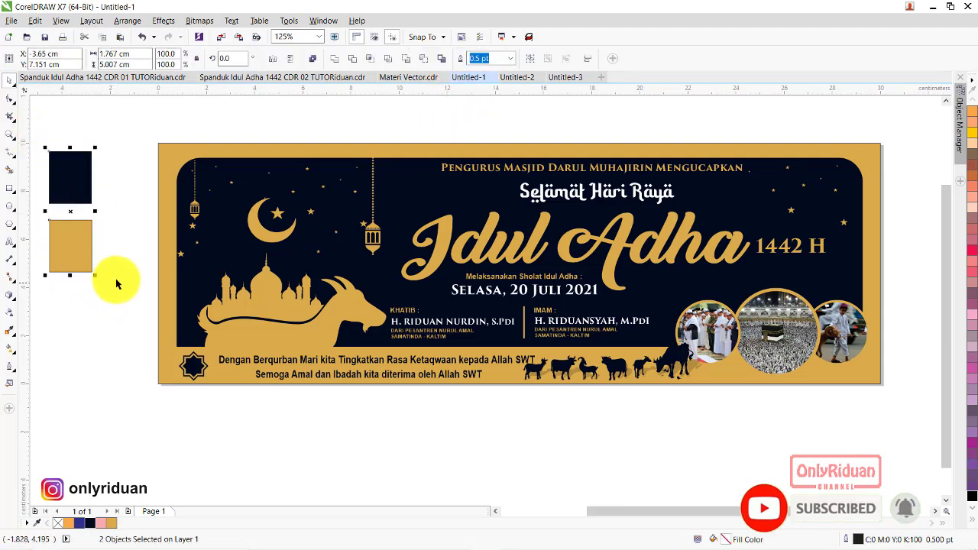
{"action": "key", "text": "Delete"}
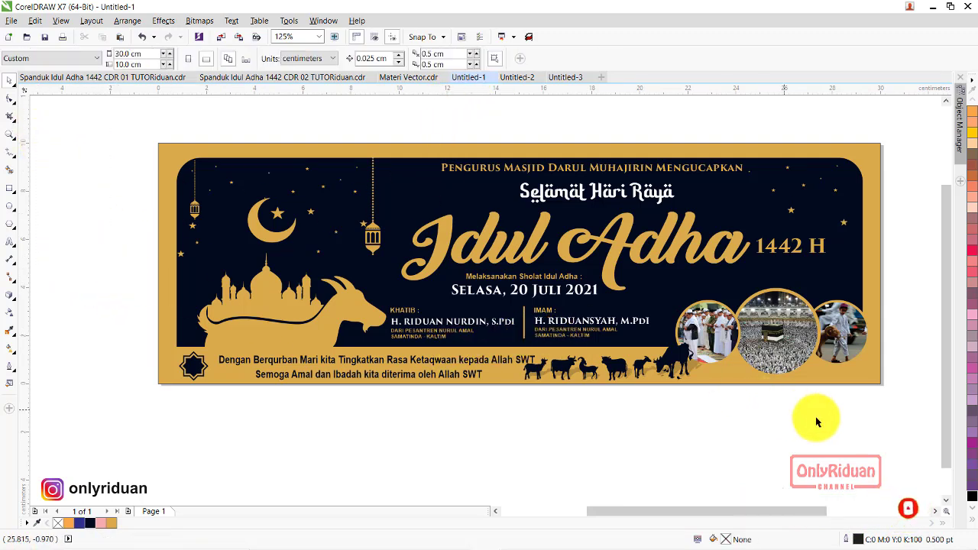
{"action": "mouse_move", "coordinate": [921, 419]}
{"action": "left_mouse_down"}
{"action": "mouse_move", "coordinate": [174, 170]}
{"action": "mouse_move", "coordinate": [126, 114]}
{"action": "left_mouse_up"}
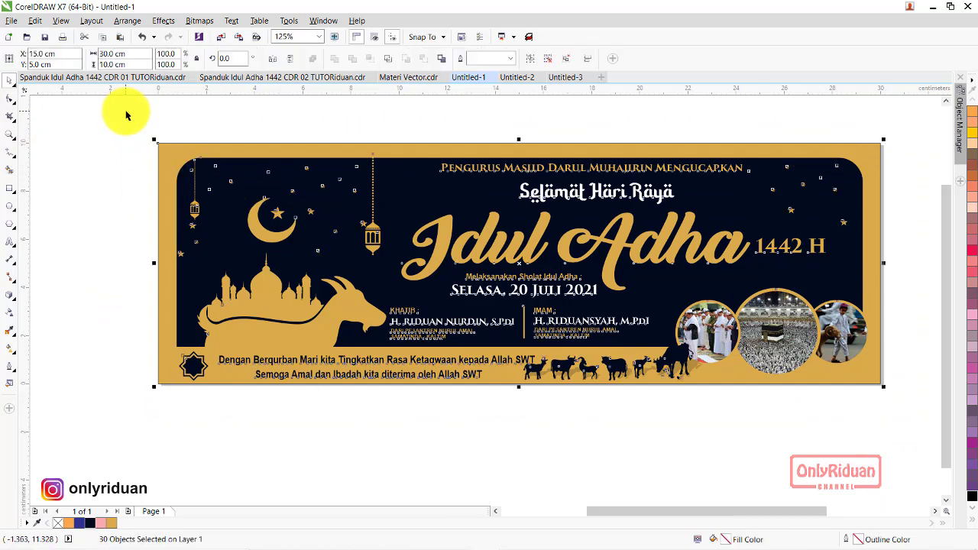
{"action": "key", "text": "ctrl+g"}
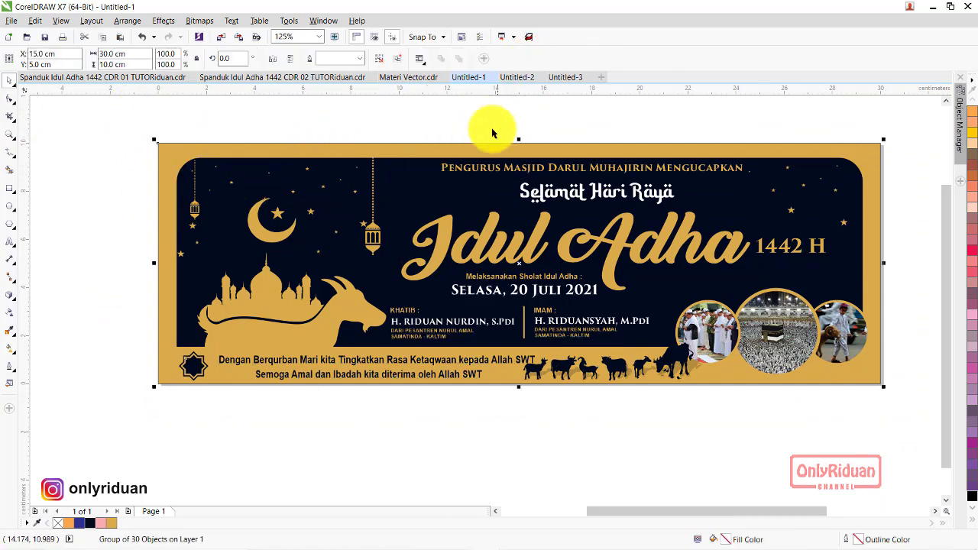
Export the whole page as JPEG 'Spanduk 1x3m 1 Lembar MA' into Materi Spanduk, reaching the JPEG options
{"action": "left_click", "coordinate": [12, 20]}
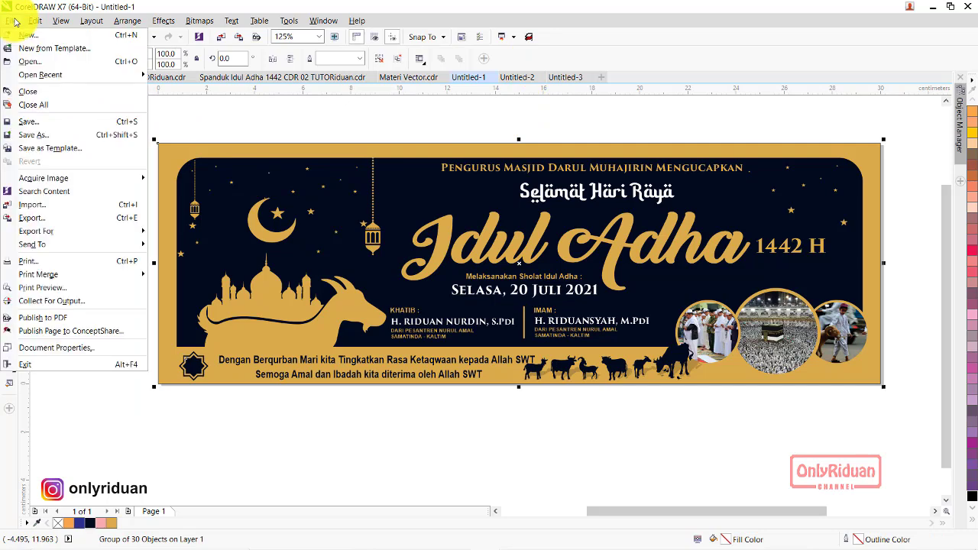
{"action": "left_click", "coordinate": [36, 220]}
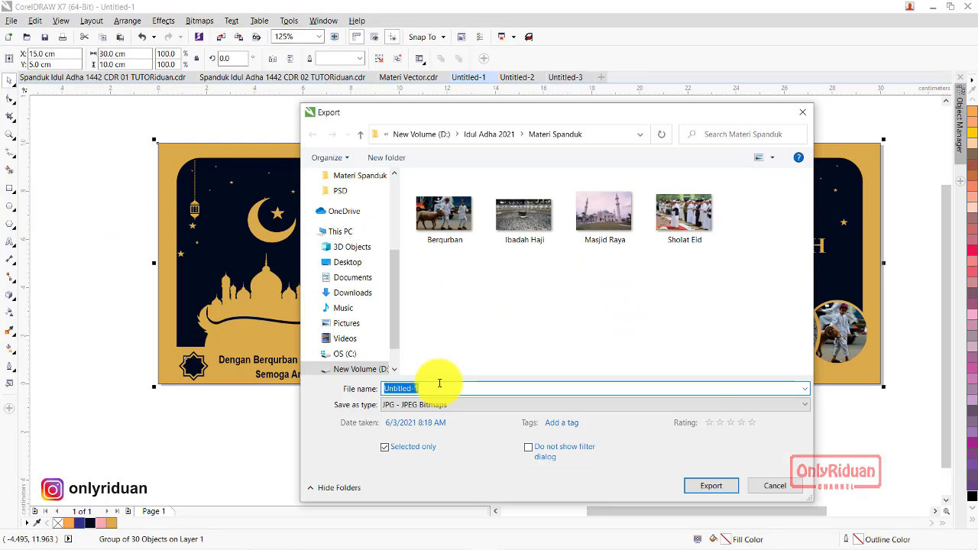
{"action": "type", "text": "Spanduk 1x3m 1 Lembar MA"}
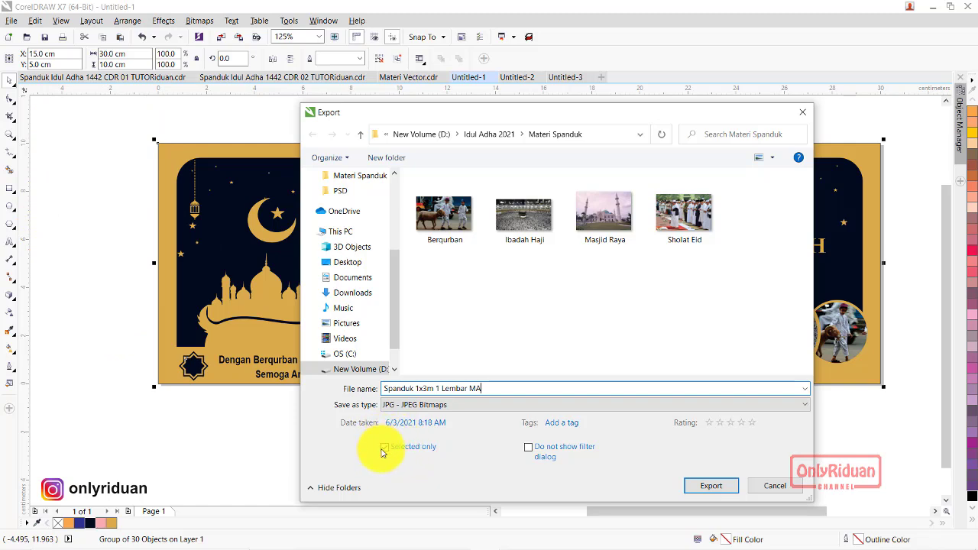
{"action": "left_click", "coordinate": [385, 449]}
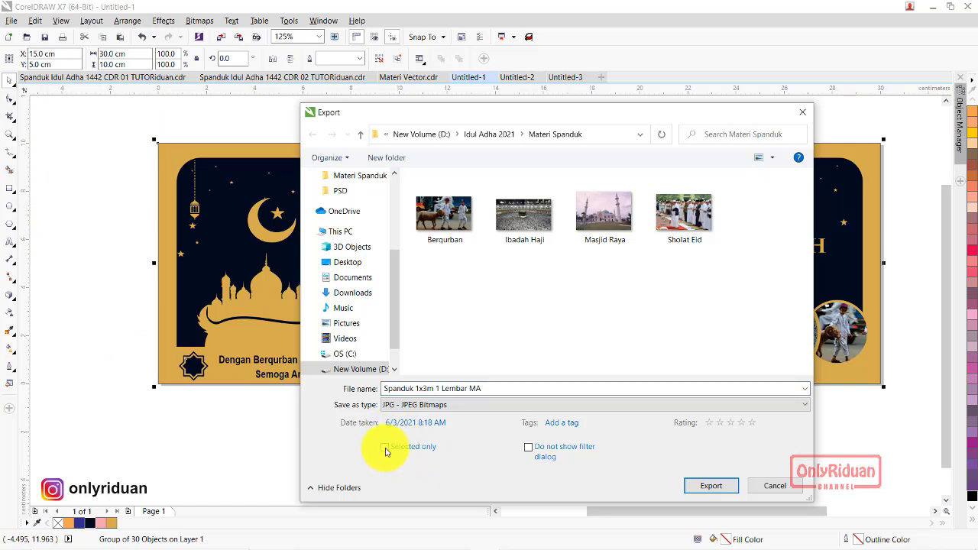
{"action": "left_click", "coordinate": [702, 489]}
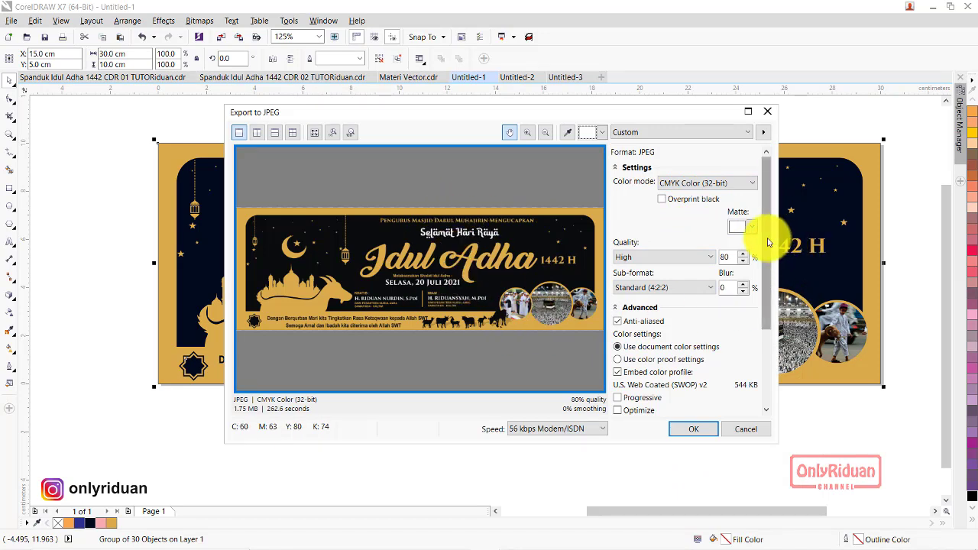
Set the JPEG export resolution to 100 dpi and the width to 300 cm
{"action": "left_click_drag", "start_coordinate": [768, 247], "coordinate": [769, 357]}
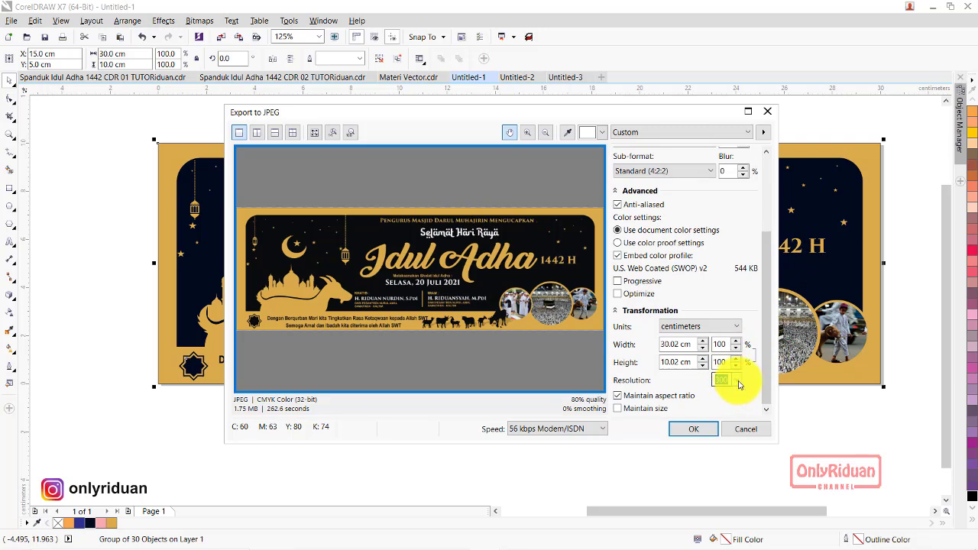
{"action": "left_click", "coordinate": [739, 384]}
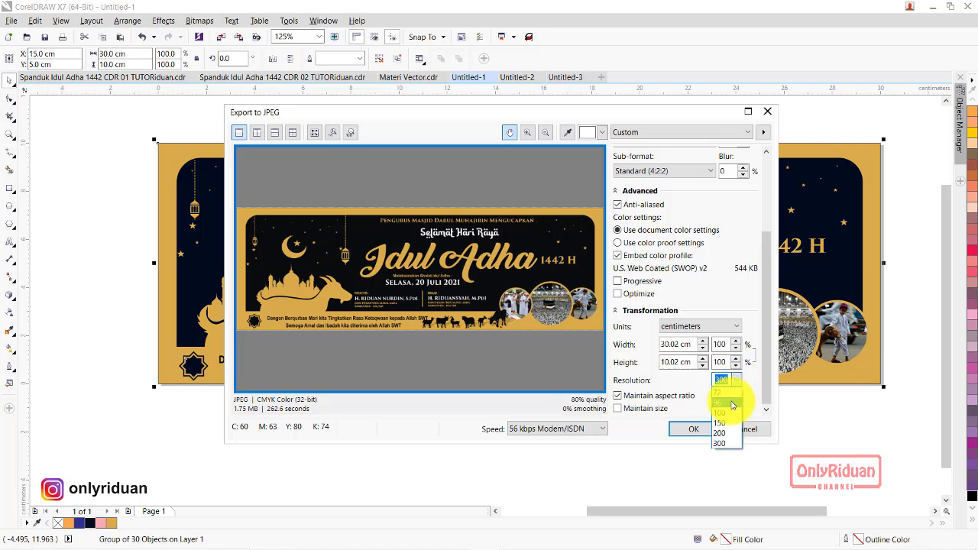
{"action": "left_click", "coordinate": [727, 415]}
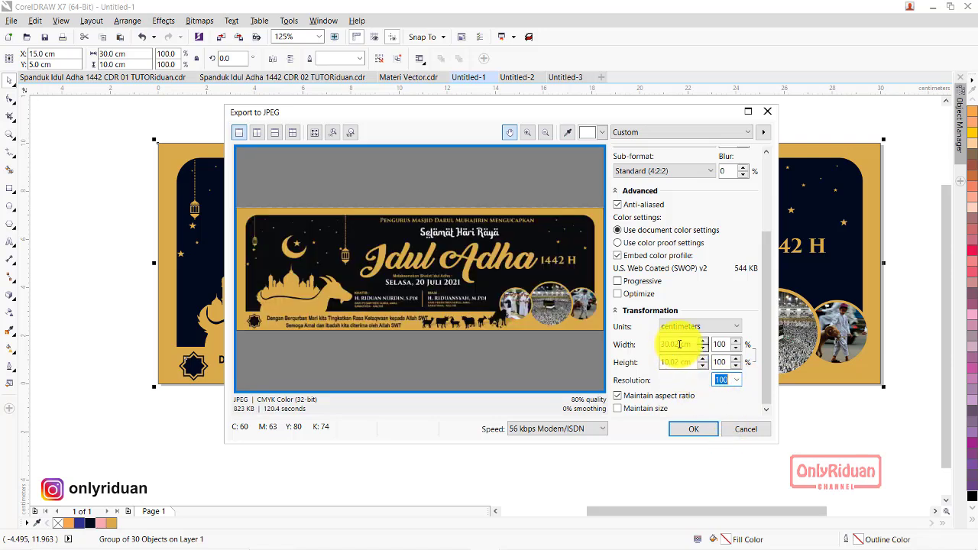
{"action": "left_click_drag", "start_coordinate": [678, 345], "coordinate": [622, 343]}
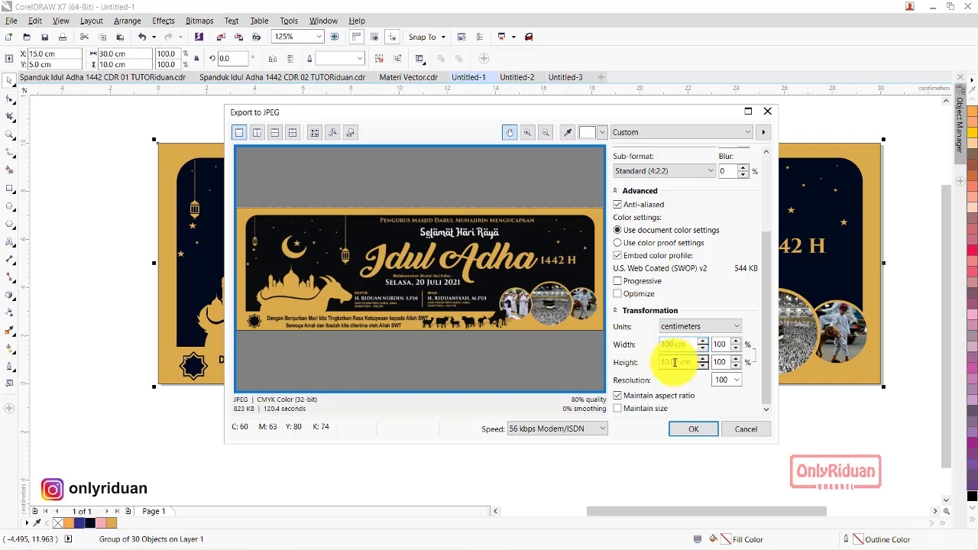
{"action": "left_click", "coordinate": [675, 363]}
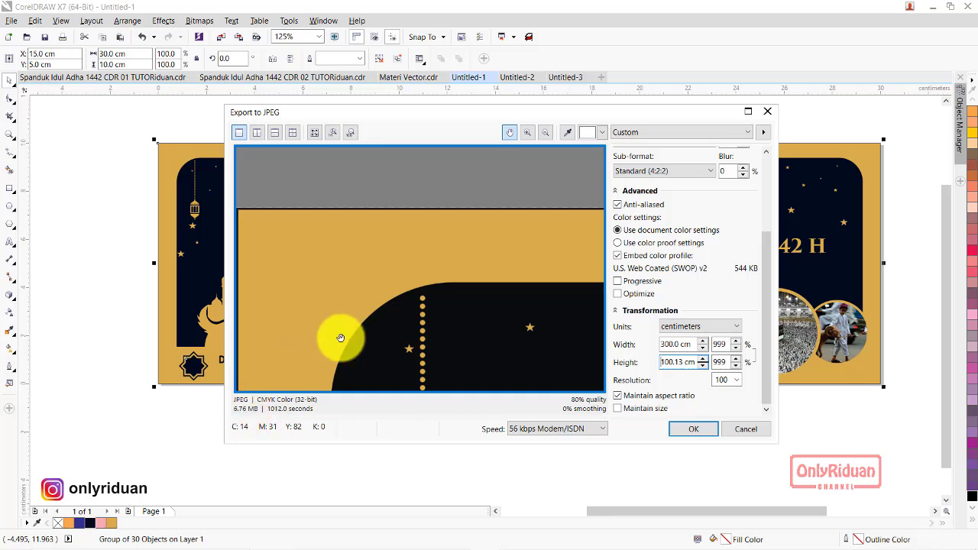
Check the lanterns and Idul Adha lettering in the preview, then export the JPEG
{"action": "left_click_drag", "start_coordinate": [339, 334], "coordinate": [388, 260]}
{"action": "left_click_drag", "start_coordinate": [498, 299], "coordinate": [358, 214]}
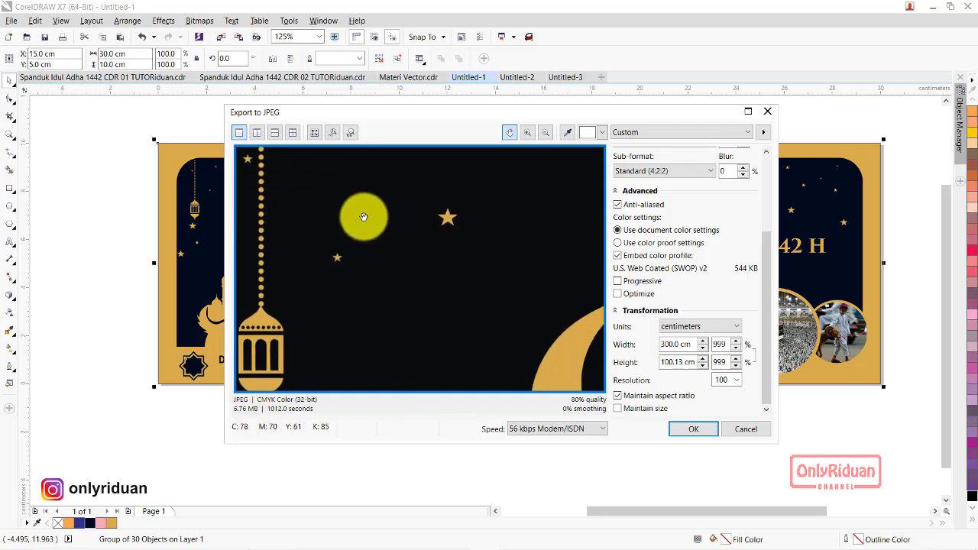
{"action": "left_click_drag", "start_coordinate": [560, 313], "coordinate": [410, 258]}
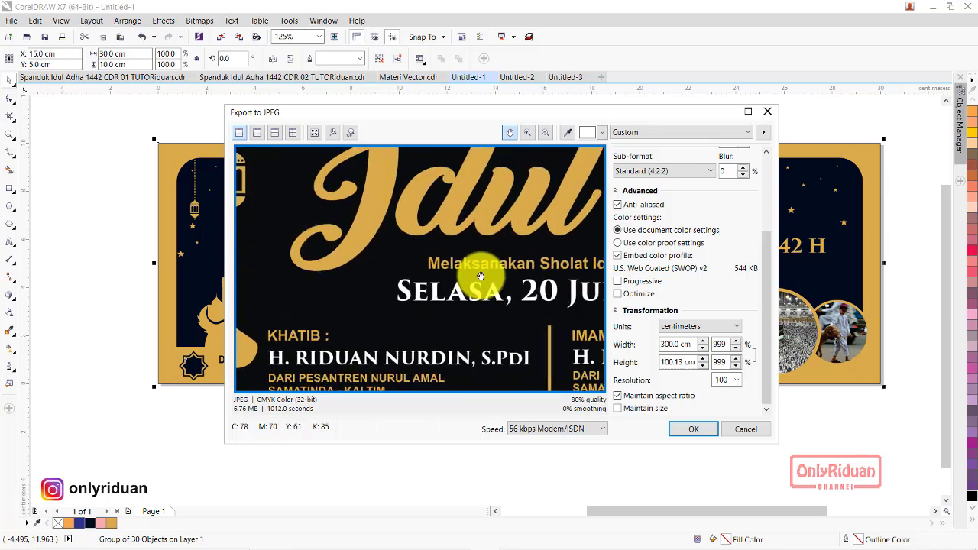
{"action": "mouse_move", "coordinate": [573, 267]}
{"action": "left_mouse_down"}
{"action": "mouse_move", "coordinate": [525, 323]}
{"action": "mouse_move", "coordinate": [359, 312]}
{"action": "mouse_move", "coordinate": [438, 328]}
{"action": "mouse_move", "coordinate": [410, 214]}
{"action": "mouse_move", "coordinate": [546, 229]}
{"action": "mouse_move", "coordinate": [438, 193]}
{"action": "mouse_move", "coordinate": [279, 222]}
{"action": "mouse_move", "coordinate": [515, 265]}
{"action": "mouse_move", "coordinate": [560, 263]}
{"action": "left_mouse_up"}
{"action": "left_click_drag", "start_coordinate": [395, 217], "coordinate": [491, 239]}
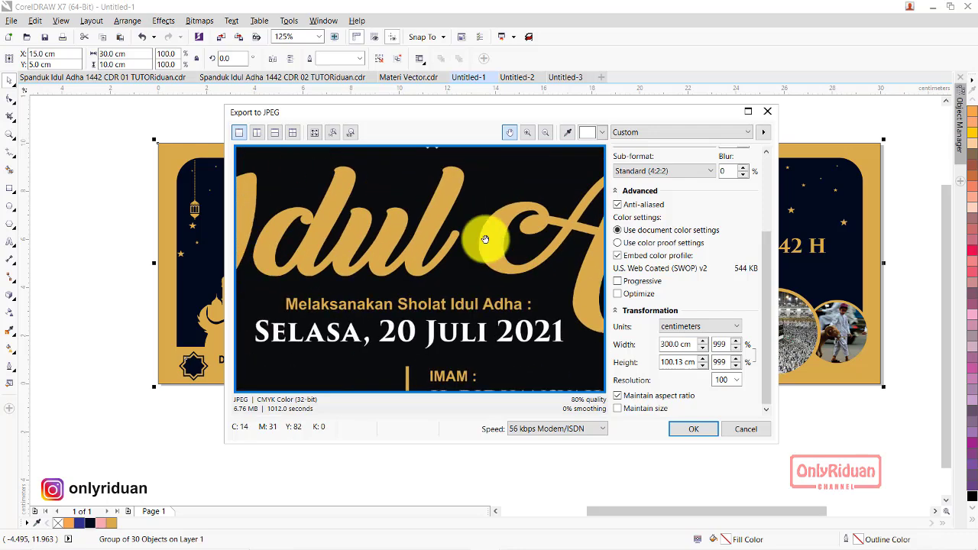
{"action": "left_click", "coordinate": [693, 429]}
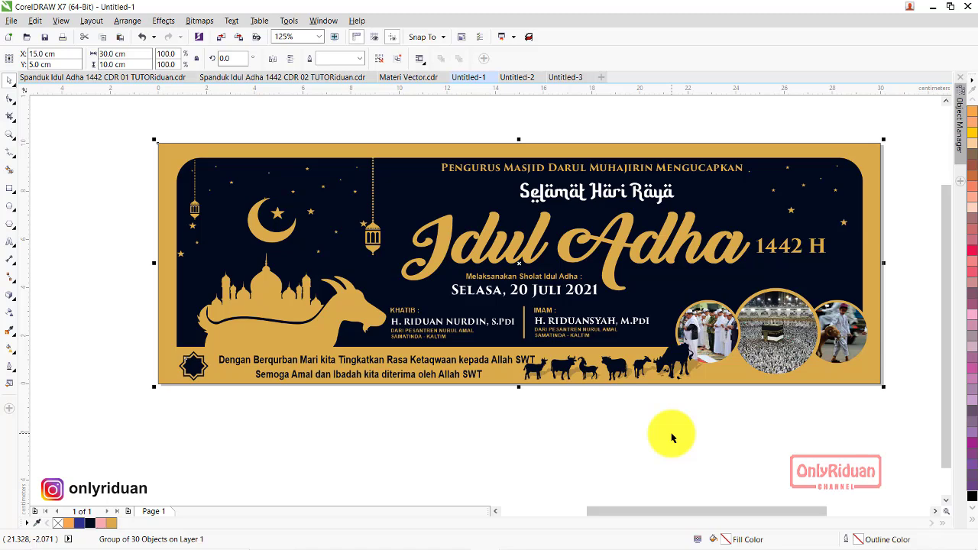
{"action": "left_click", "coordinate": [516, 78]}
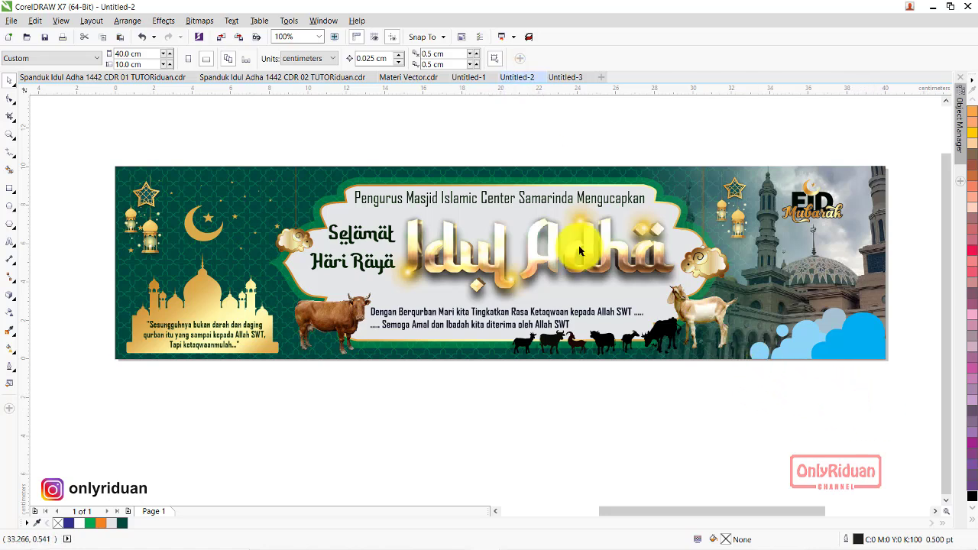
Group the green banner's 29 objects and export it as 'Spanduk 1x4m 1 Lembar MA'
{"action": "left_click_drag", "start_coordinate": [911, 385], "coordinate": [103, 138]}
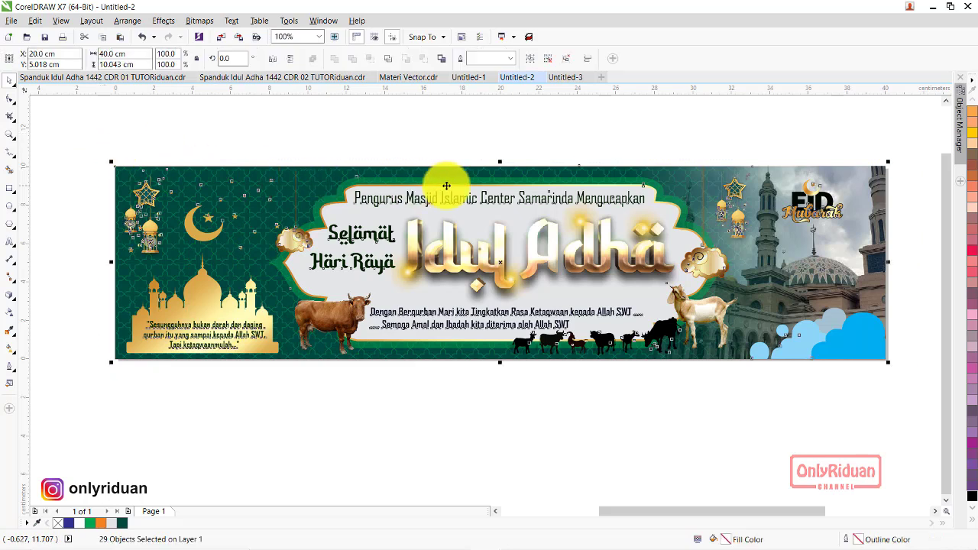
{"action": "left_click", "coordinate": [539, 60]}
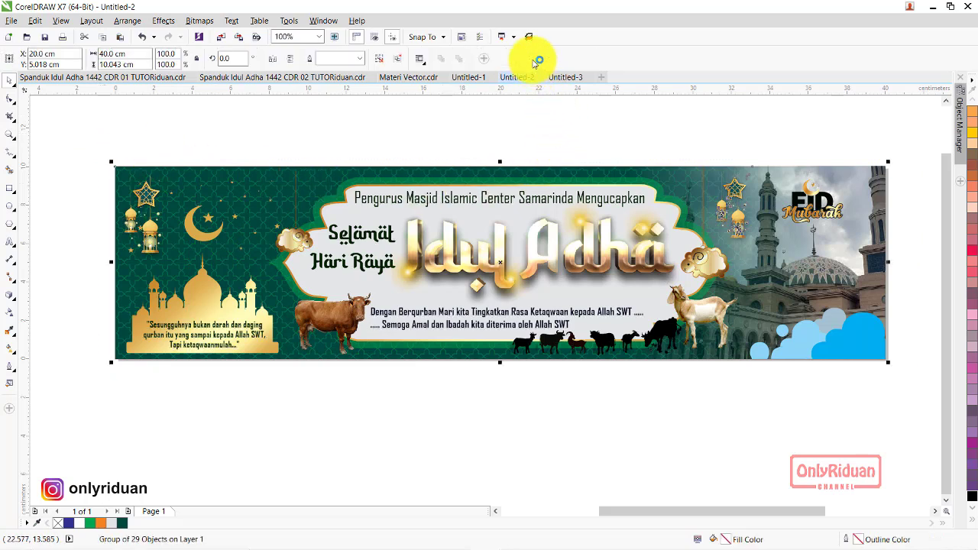
{"action": "left_click", "coordinate": [12, 21]}
{"action": "left_click", "coordinate": [41, 217]}
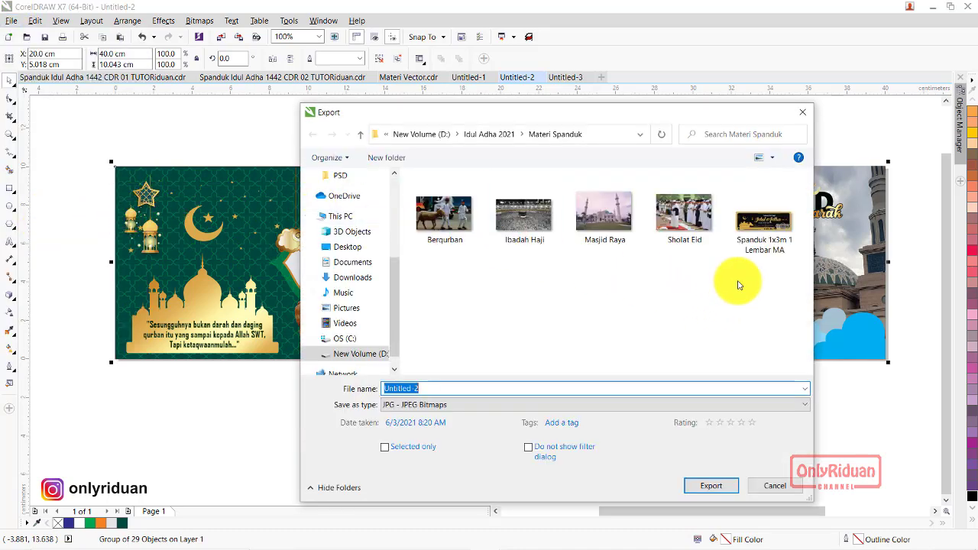
{"action": "left_click", "coordinate": [765, 222]}
{"action": "left_click", "coordinate": [431, 386]}
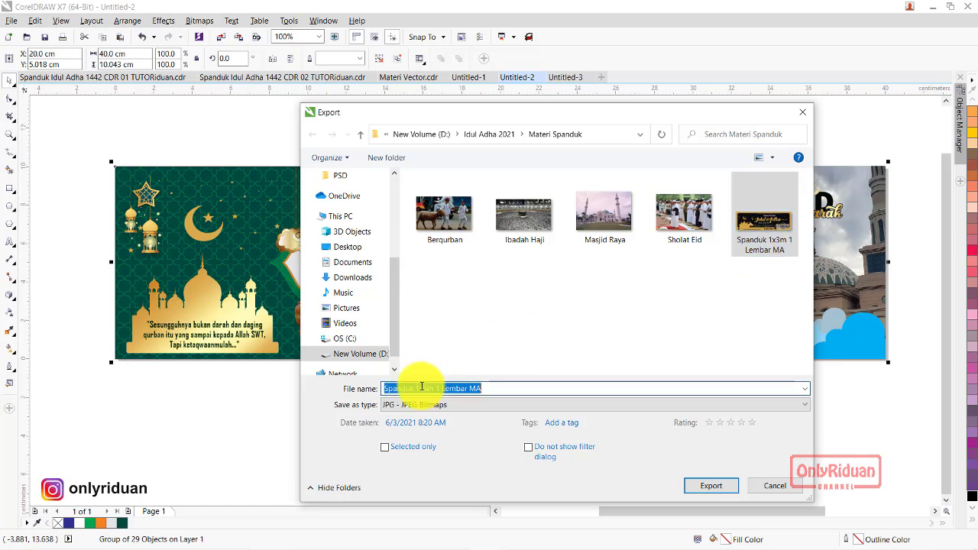
{"action": "left_click", "coordinate": [436, 384]}
{"action": "key", "text": "BackSpace"}
{"action": "type", "text": "4"}
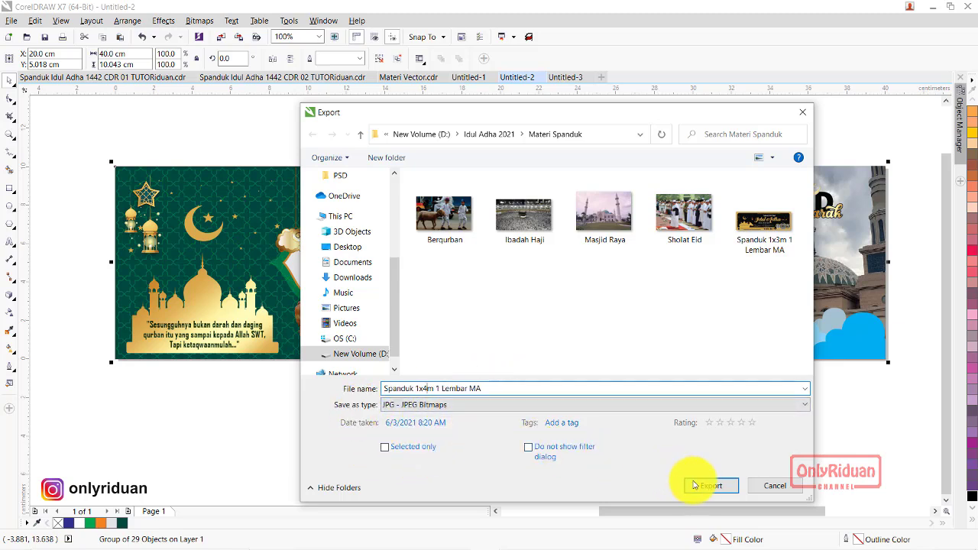
{"action": "left_click", "coordinate": [717, 487]}
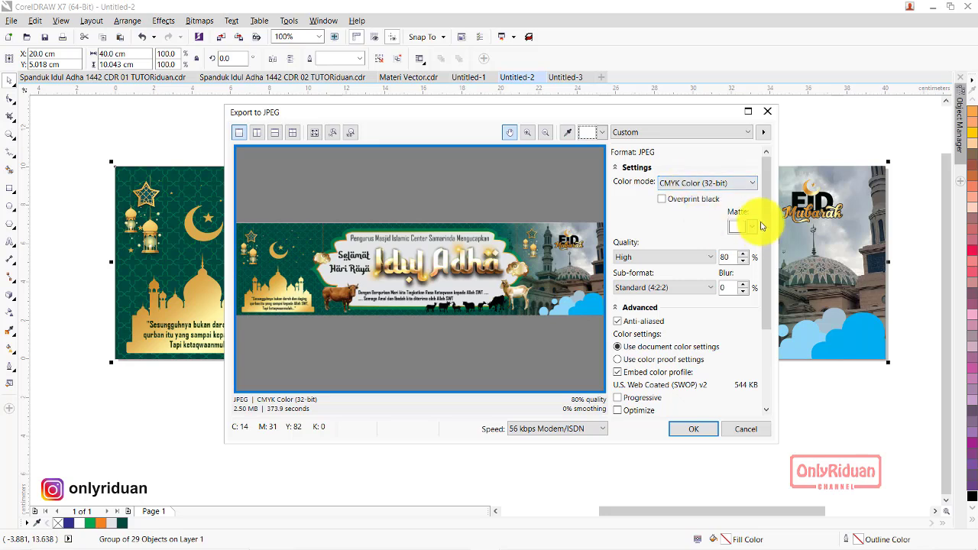
Set the JPEG export to 100 dpi and 400 cm wide, giving 100.43 cm height
{"action": "left_click_drag", "start_coordinate": [766, 258], "coordinate": [765, 355]}
{"action": "left_click", "coordinate": [736, 380]}
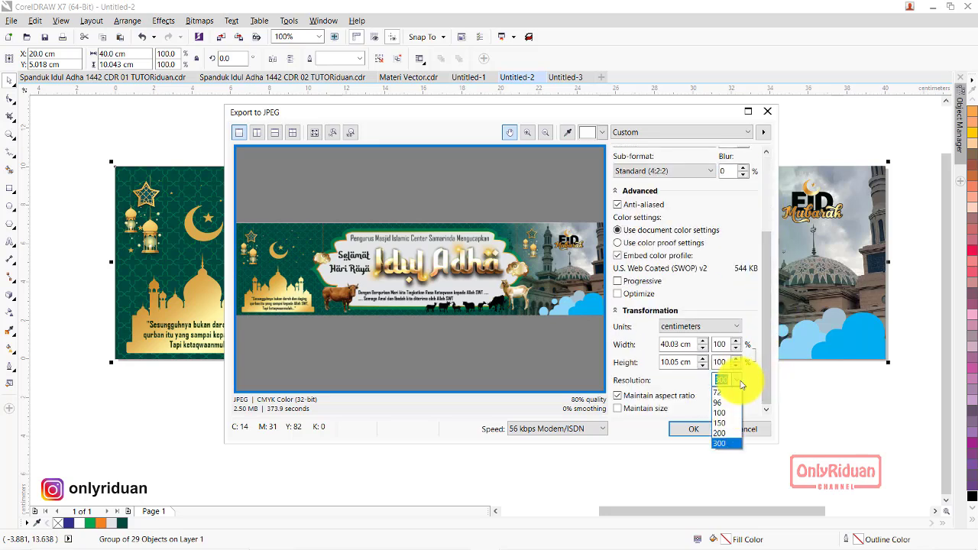
{"action": "left_click", "coordinate": [725, 415]}
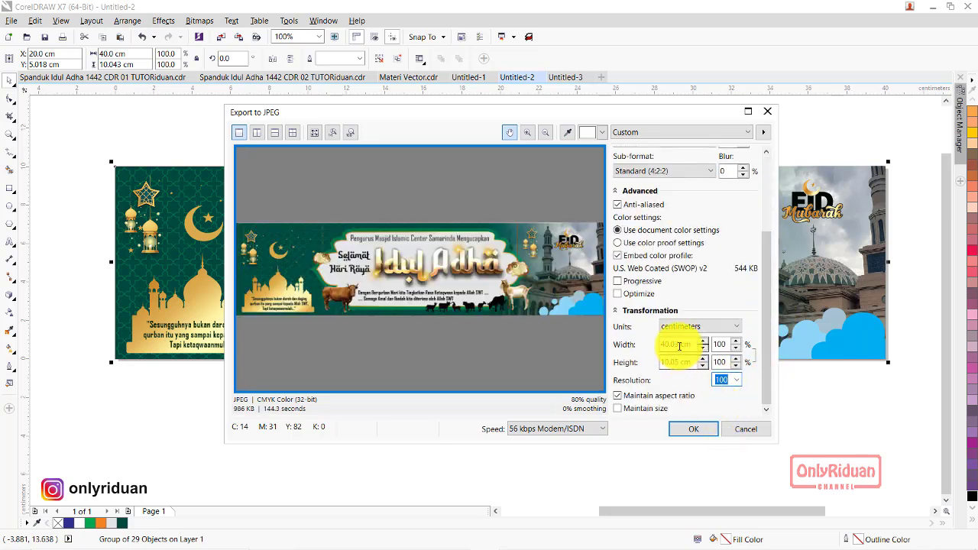
{"action": "left_click_drag", "start_coordinate": [677, 345], "coordinate": [656, 343]}
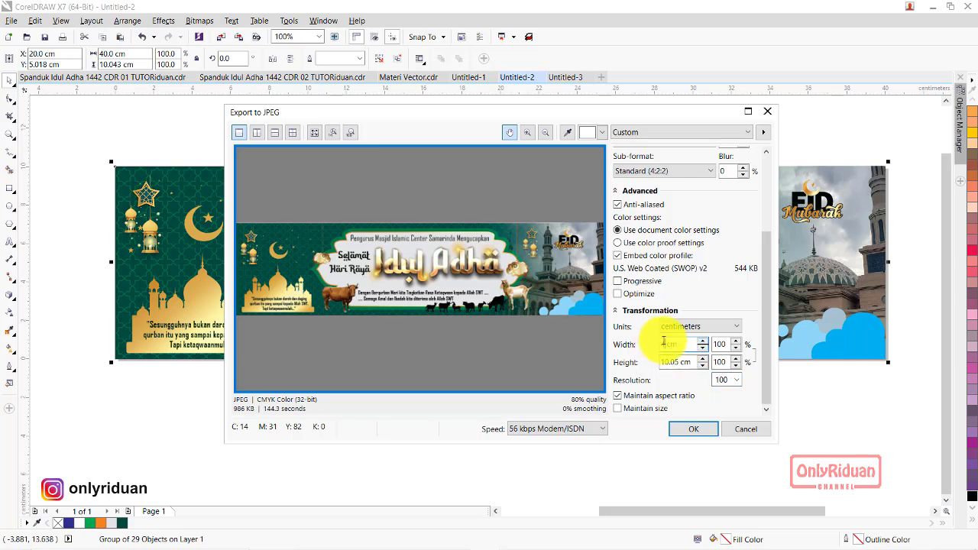
{"action": "type", "text": "400"}
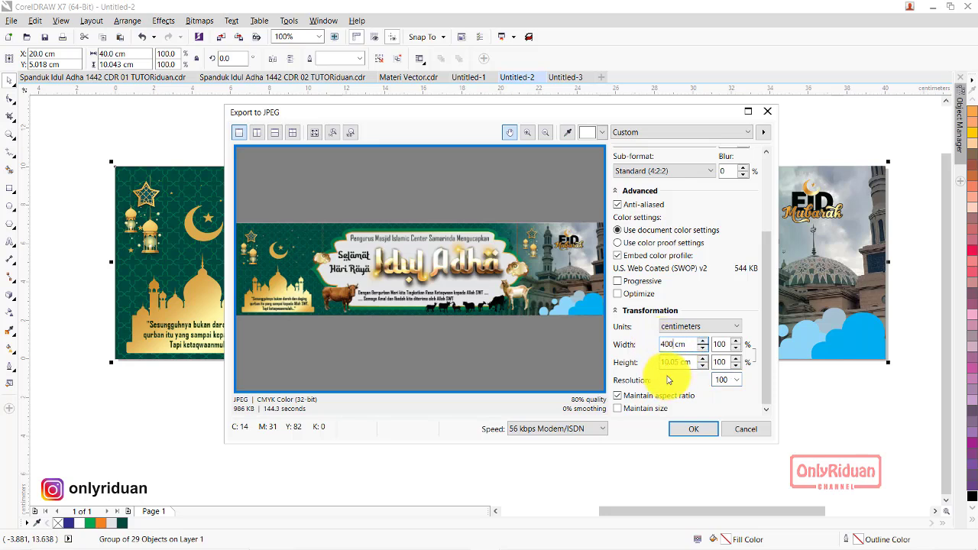
{"action": "left_click", "coordinate": [669, 363]}
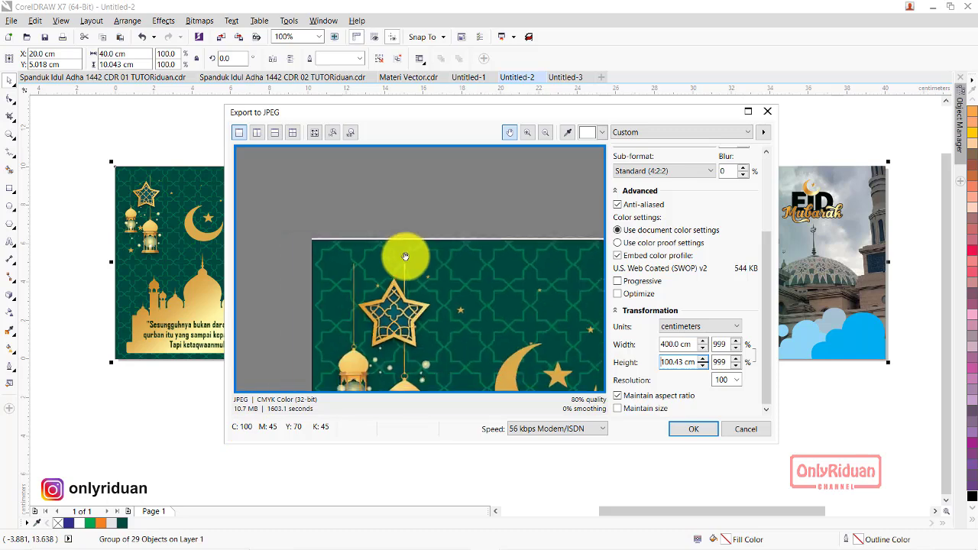
Pan the export preview to inspect the enlarged banner's corners, goat, clouds and edges
{"action": "mouse_move", "coordinate": [405, 258]}
{"action": "left_mouse_down"}
{"action": "mouse_move", "coordinate": [564, 267]}
{"action": "mouse_move", "coordinate": [318, 275]}
{"action": "left_mouse_up"}
{"action": "left_click_drag", "start_coordinate": [519, 289], "coordinate": [236, 271]}
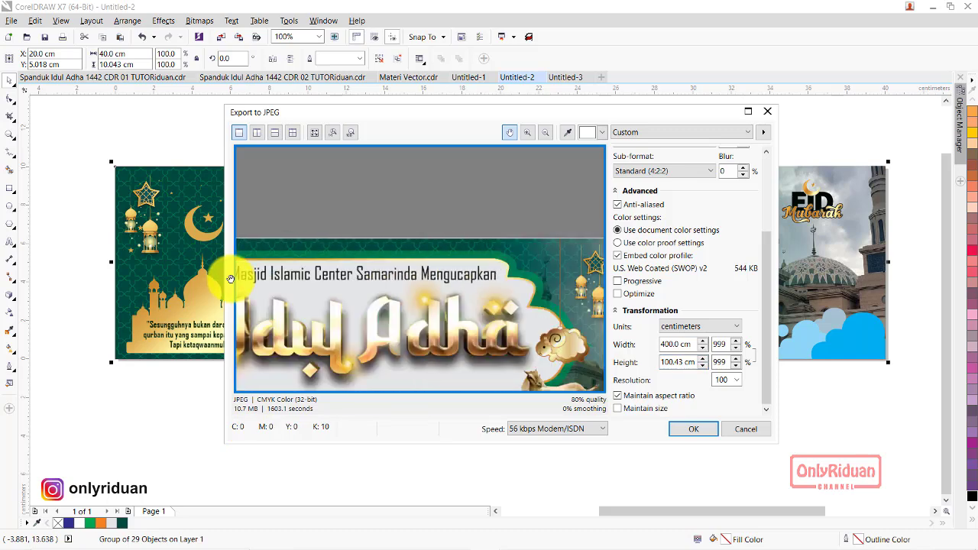
{"action": "left_click_drag", "start_coordinate": [566, 283], "coordinate": [331, 287]}
{"action": "left_click_drag", "start_coordinate": [532, 285], "coordinate": [470, 289]}
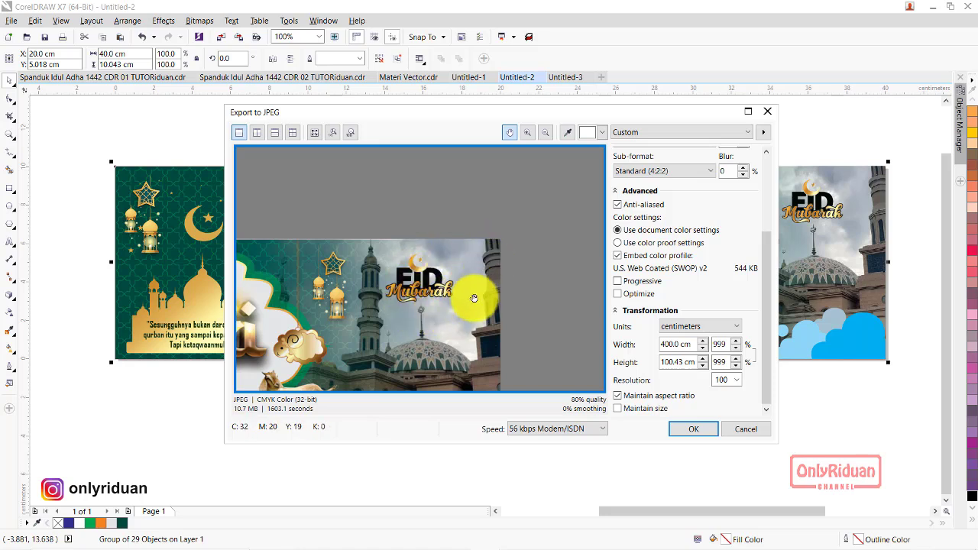
{"action": "left_click_drag", "start_coordinate": [353, 292], "coordinate": [409, 264]}
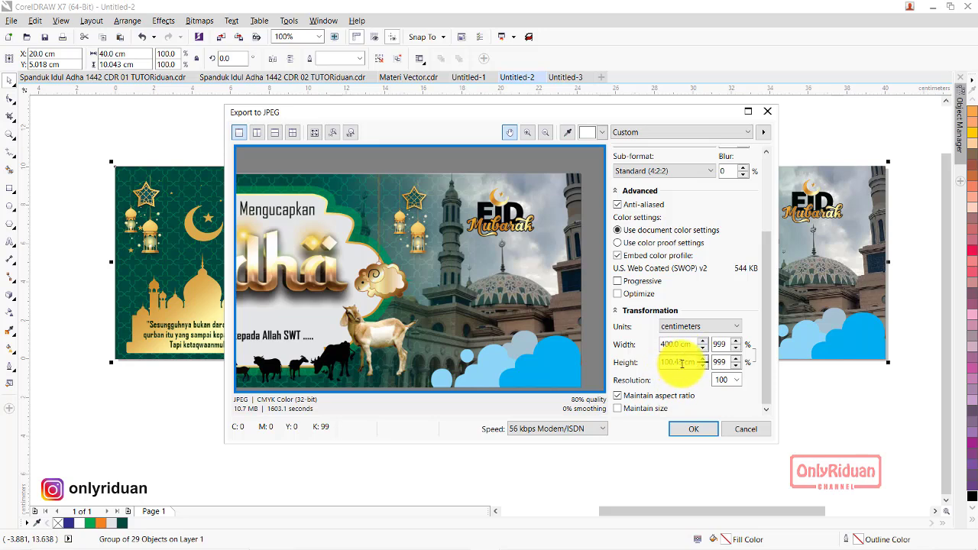
{"action": "left_click_drag", "start_coordinate": [513, 247], "coordinate": [522, 219]}
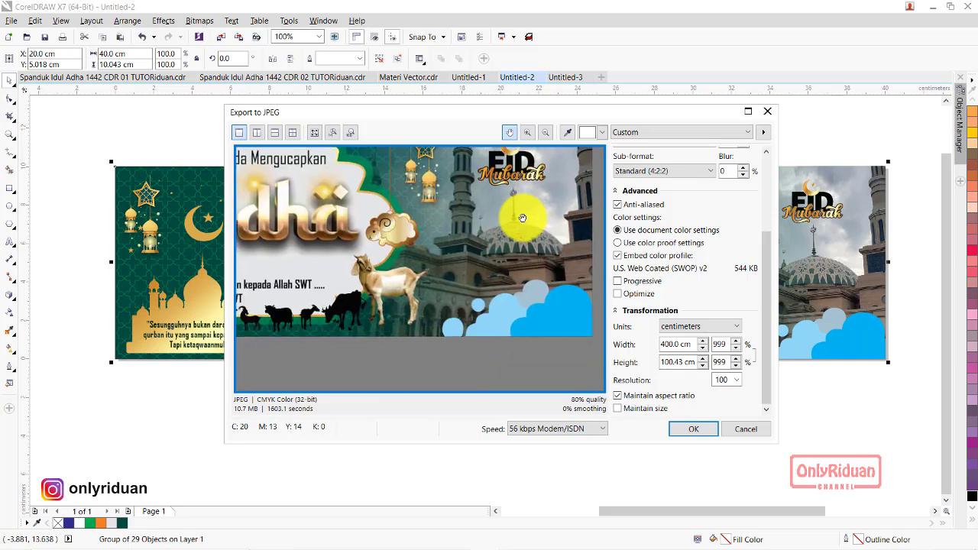
{"action": "left_click_drag", "start_coordinate": [381, 258], "coordinate": [563, 252]}
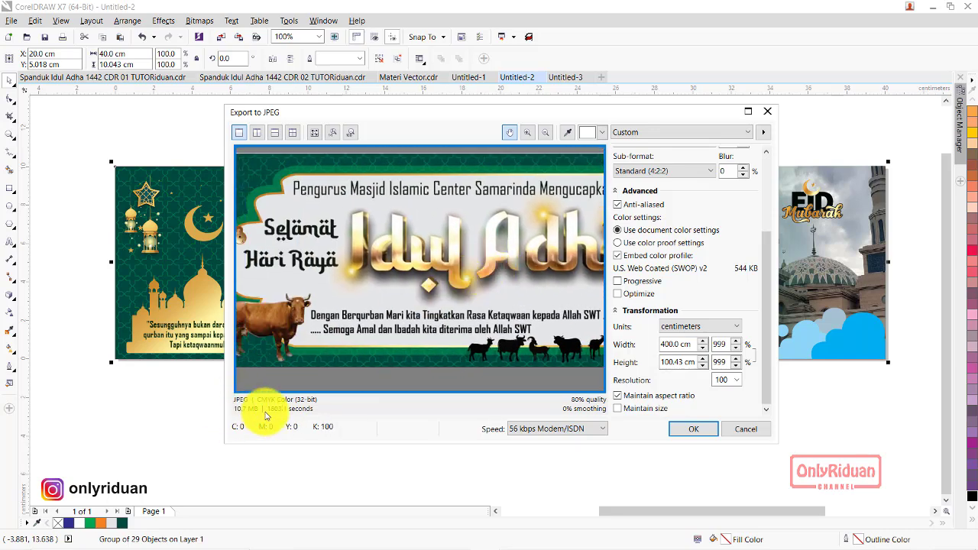
Change the resolution to 96 dpi, recheck the preview, and confirm the JPEG export
{"action": "left_click", "coordinate": [739, 385]}
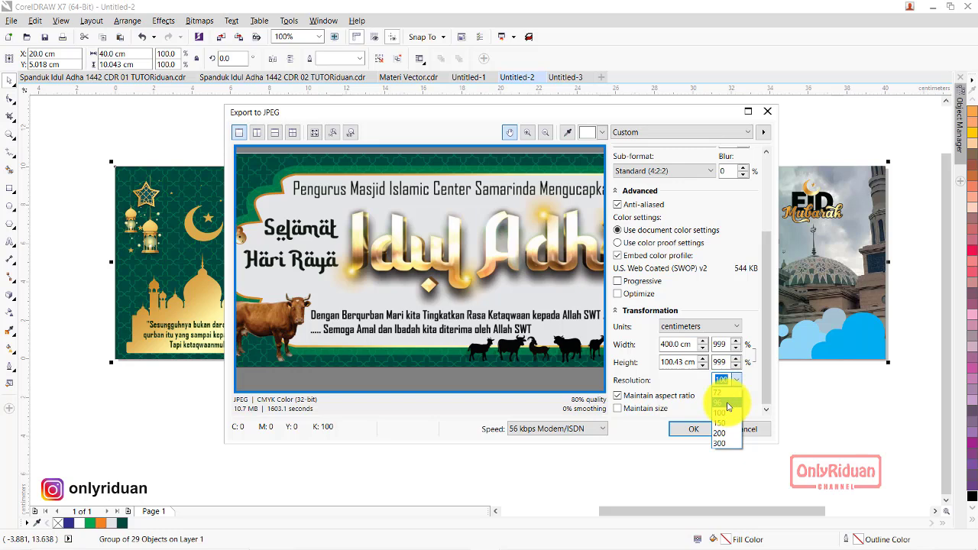
{"action": "left_click", "coordinate": [725, 403]}
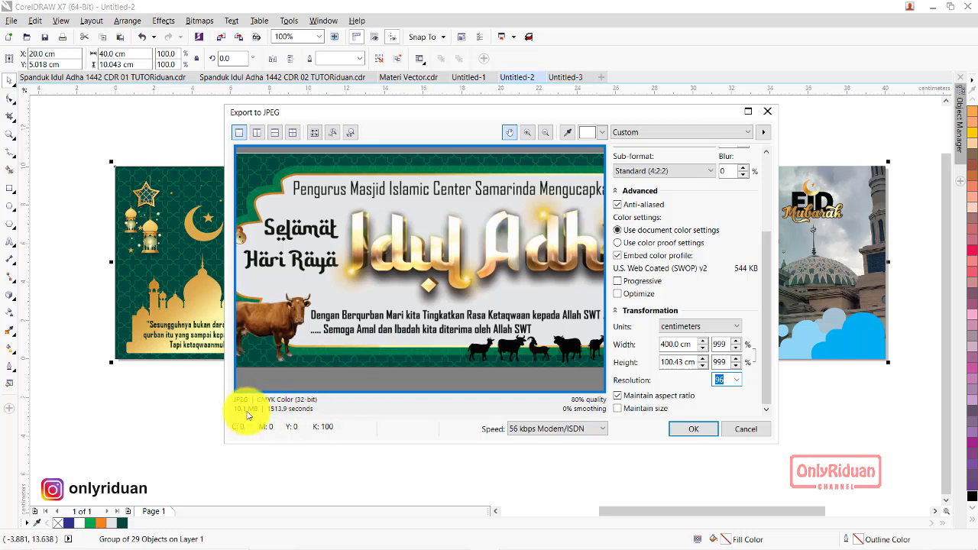
{"action": "mouse_move", "coordinate": [353, 241]}
{"action": "left_mouse_down"}
{"action": "mouse_move", "coordinate": [593, 290]}
{"action": "mouse_move", "coordinate": [359, 229]}
{"action": "left_mouse_up"}
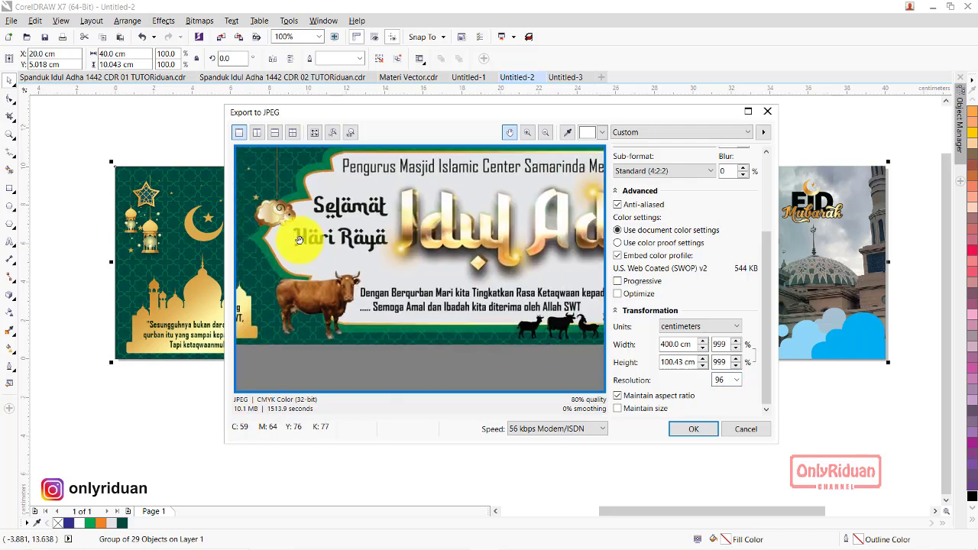
{"action": "scroll", "coordinate": [477, 247], "scroll_direction": "up", "scroll_amount": 3}
{"action": "mouse_move", "coordinate": [477, 247]}
{"action": "left_mouse_down"}
{"action": "mouse_move", "coordinate": [465, 262]}
{"action": "mouse_move", "coordinate": [443, 208]}
{"action": "mouse_move", "coordinate": [448, 233]}
{"action": "mouse_move", "coordinate": [376, 263]}
{"action": "mouse_move", "coordinate": [324, 305]}
{"action": "mouse_move", "coordinate": [420, 349]}
{"action": "mouse_move", "coordinate": [628, 301]}
{"action": "mouse_move", "coordinate": [568, 248]}
{"action": "mouse_move", "coordinate": [618, 179]}
{"action": "mouse_move", "coordinate": [627, 258]}
{"action": "mouse_move", "coordinate": [579, 208]}
{"action": "left_mouse_up"}
{"action": "left_click", "coordinate": [693, 429]}
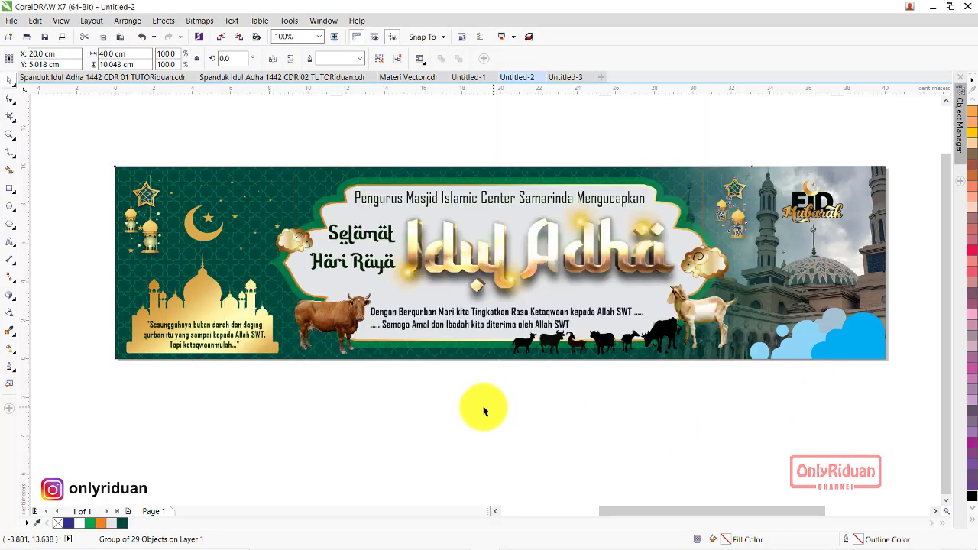
In Untitled-3, select and group all 41 objects of the Samarinda banner
{"action": "left_click", "coordinate": [566, 77]}
{"action": "left_click_drag", "start_coordinate": [869, 431], "coordinate": [42, 155]}
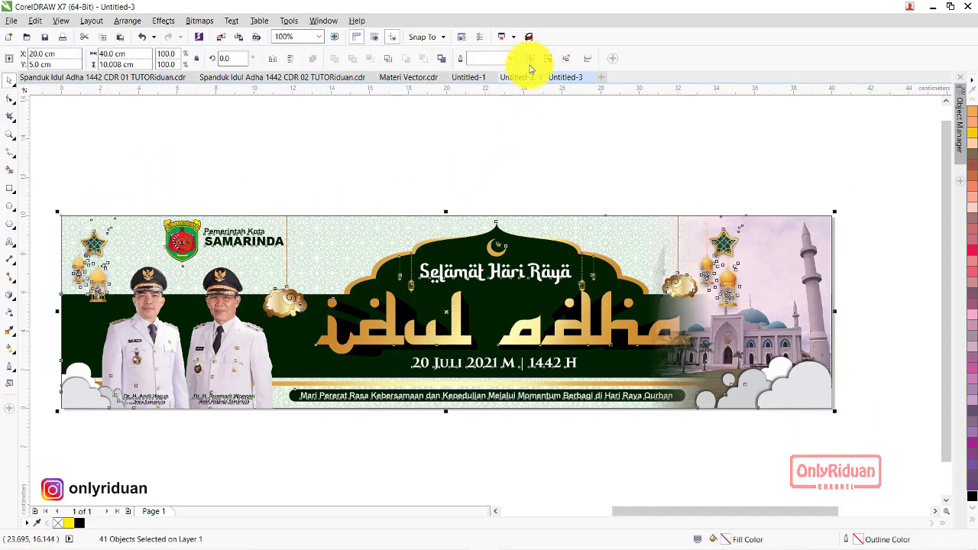
{"action": "left_click", "coordinate": [530, 58]}
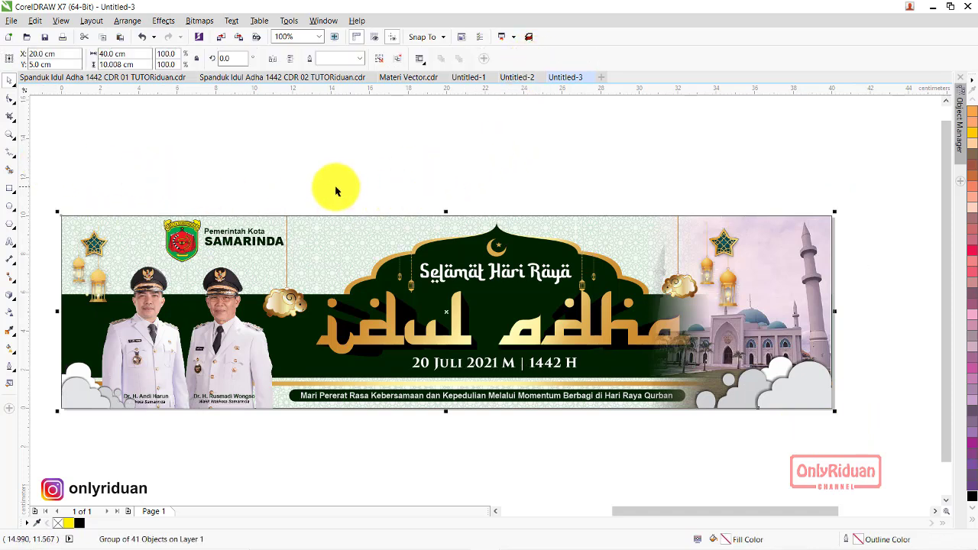
Export the banner under the file name 'Spanduk Idul Adha 1x4m 1 Lembar MA'
{"action": "left_click", "coordinate": [11, 21]}
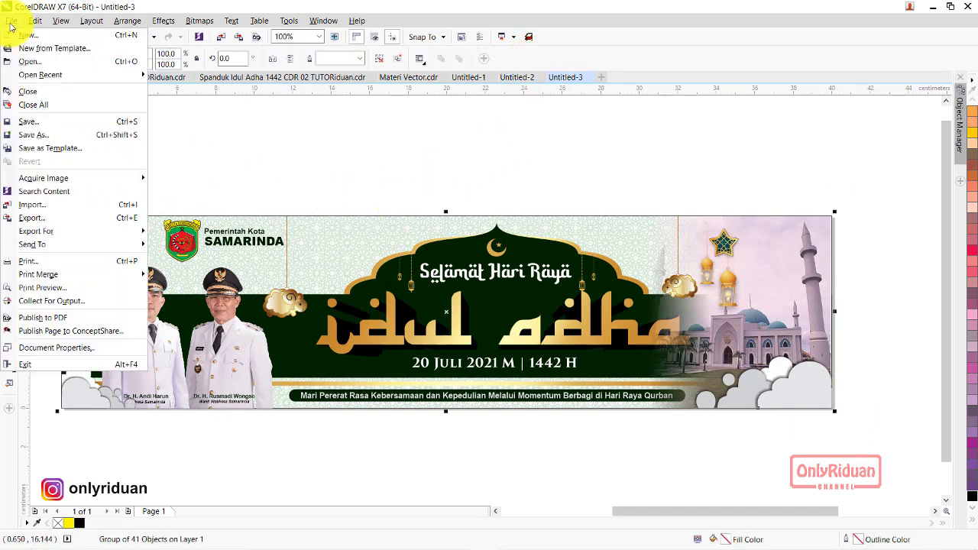
{"action": "left_click", "coordinate": [43, 216]}
{"action": "left_click", "coordinate": [447, 313]}
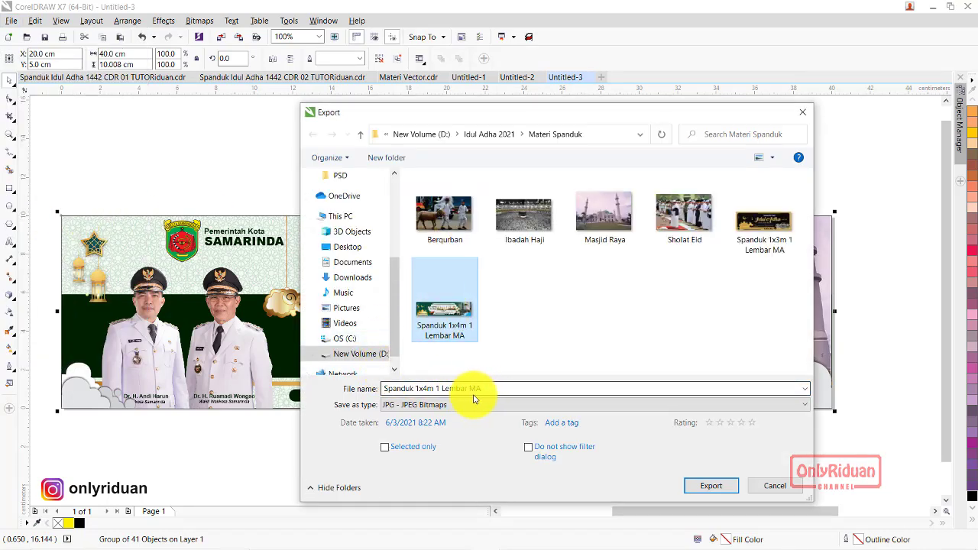
{"action": "left_click", "coordinate": [385, 388]}
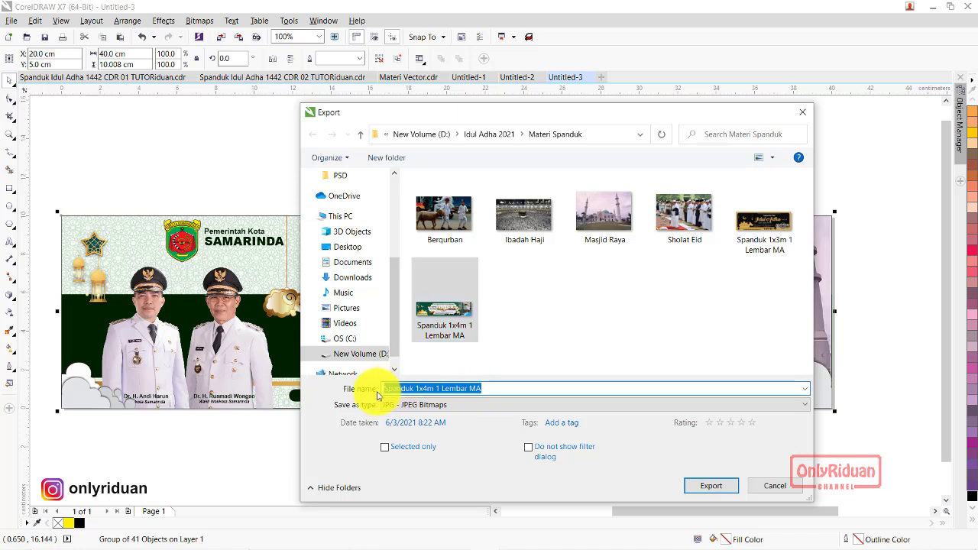
{"action": "left_click", "coordinate": [384, 388]}
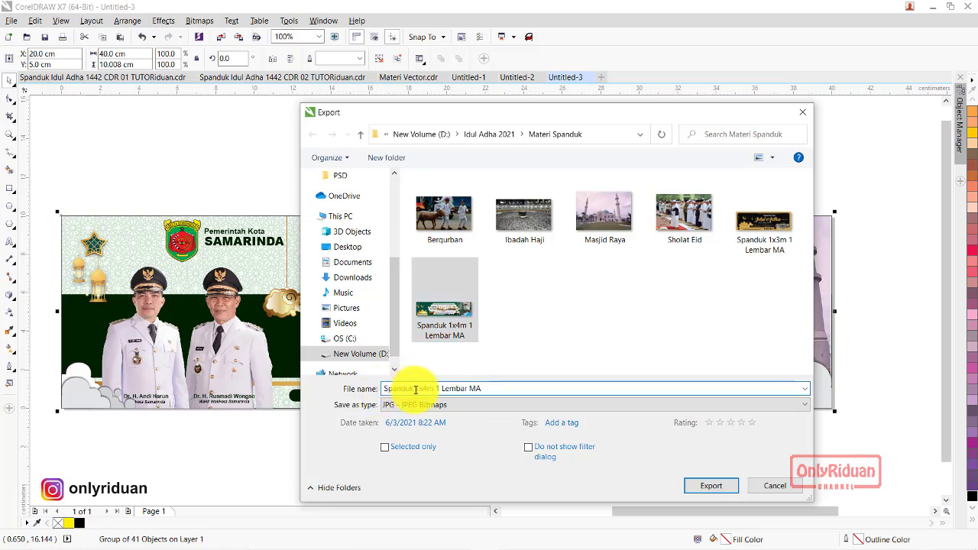
{"action": "left_click", "coordinate": [415, 389]}
{"action": "type", "text": "Idul Adha"}
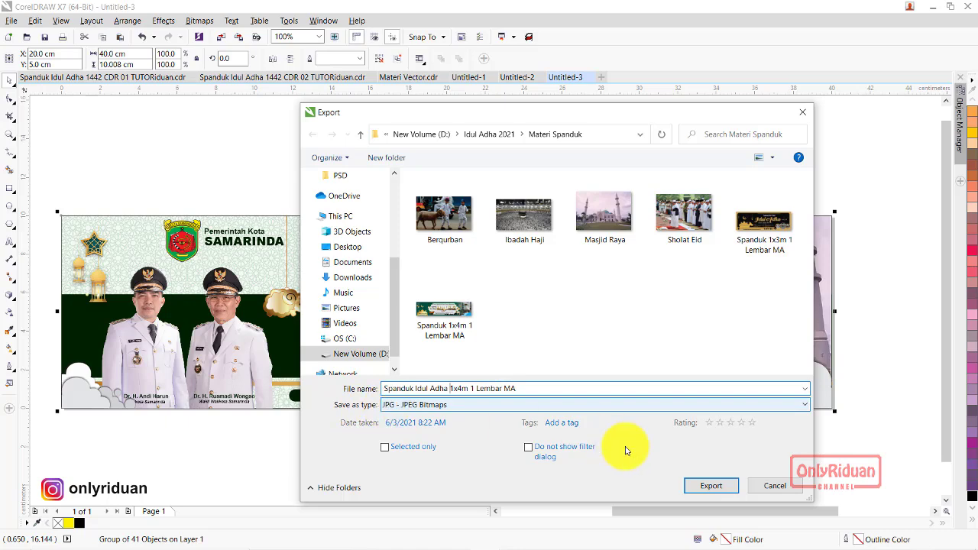
{"action": "left_click", "coordinate": [700, 485]}
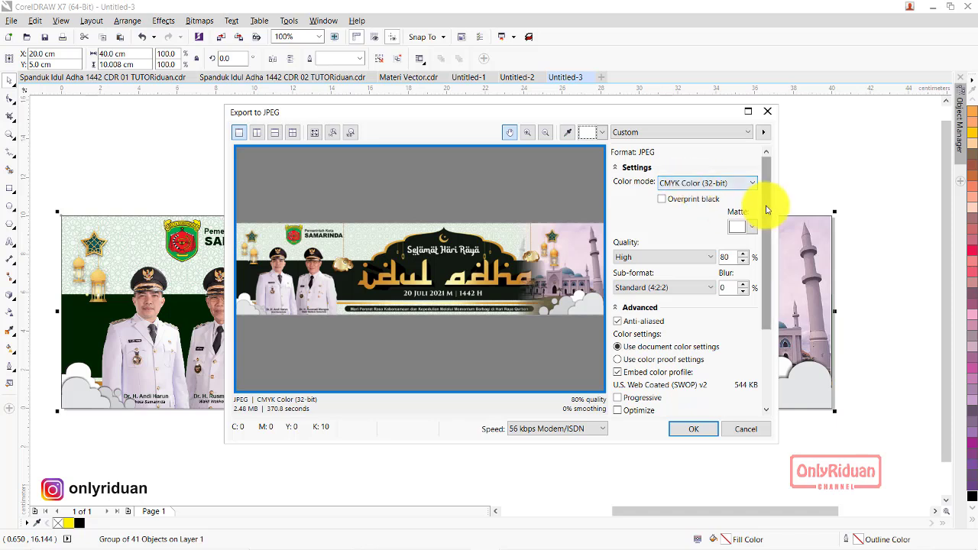
Export the Samarinda banner at 96 dpi, 400 × 100.12 cm, and confirm the settings
{"action": "left_click_drag", "start_coordinate": [766, 230], "coordinate": [766, 346]}
{"action": "left_click", "coordinate": [738, 381]}
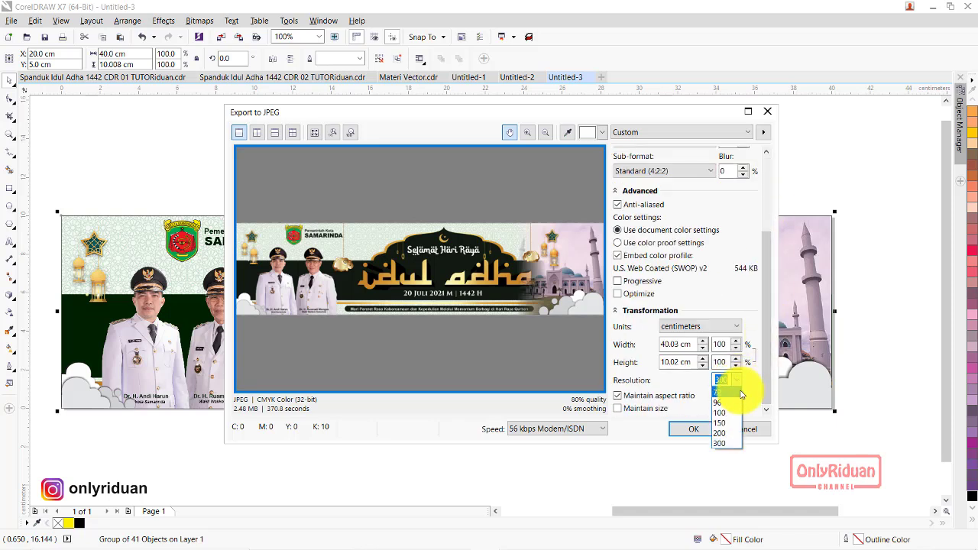
{"action": "left_click", "coordinate": [719, 402]}
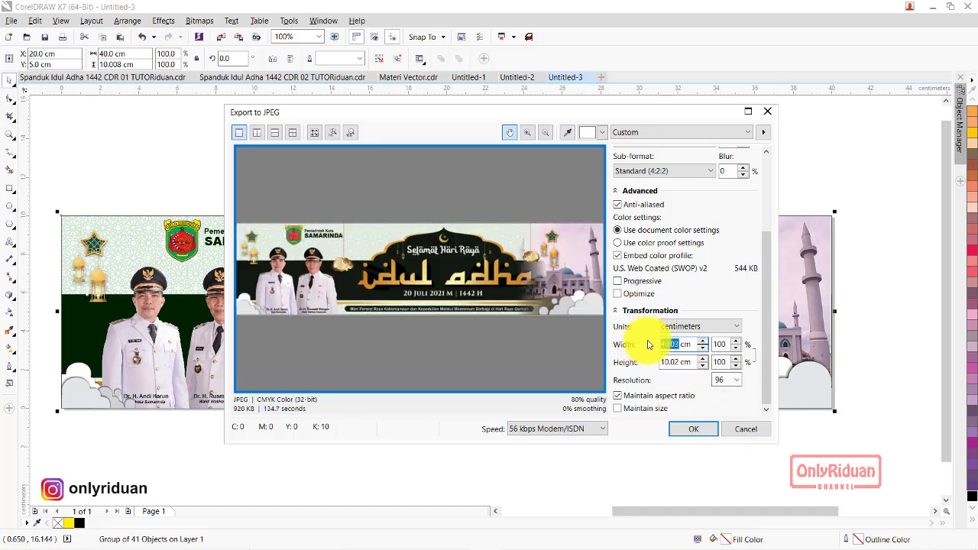
{"action": "type", "text": "400"}
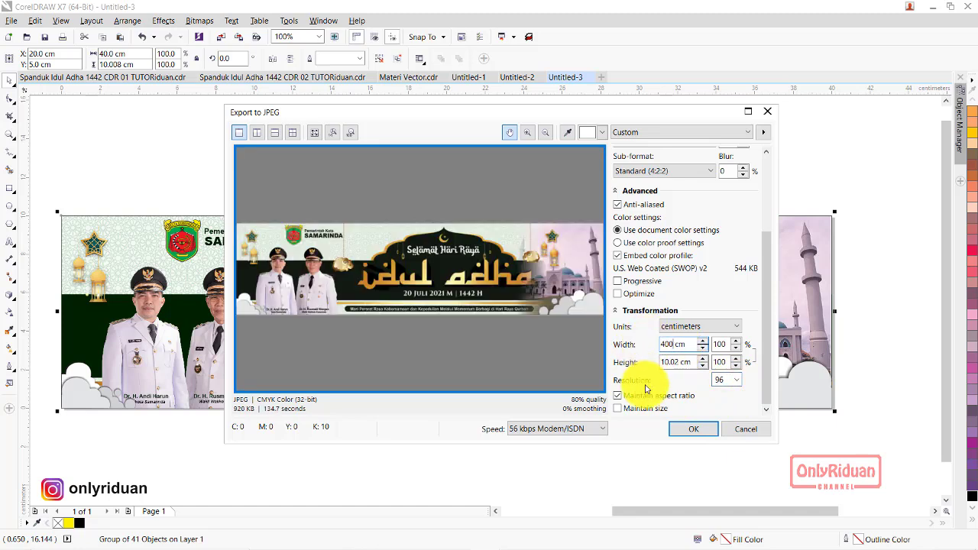
{"action": "left_click", "coordinate": [672, 361]}
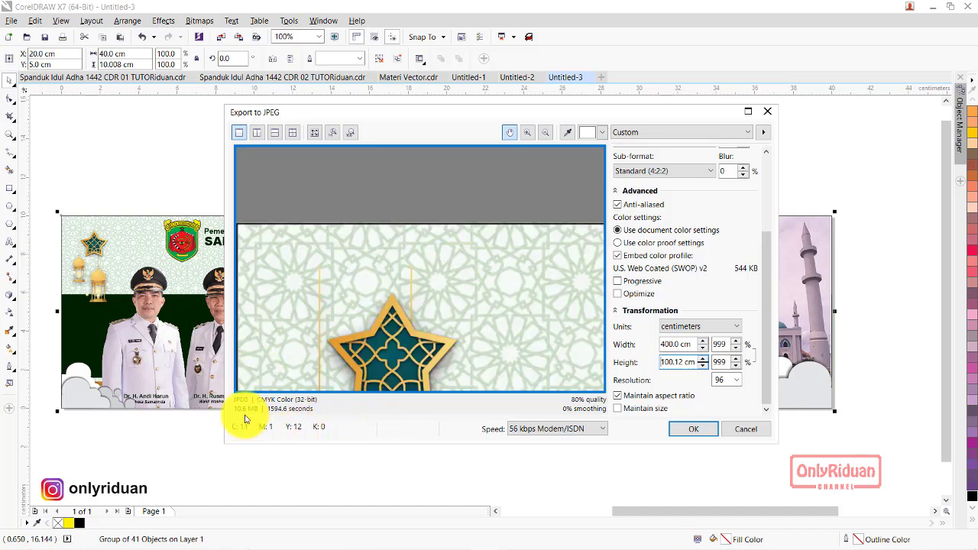
{"action": "left_click_drag", "start_coordinate": [332, 116], "coordinate": [443, 122]}
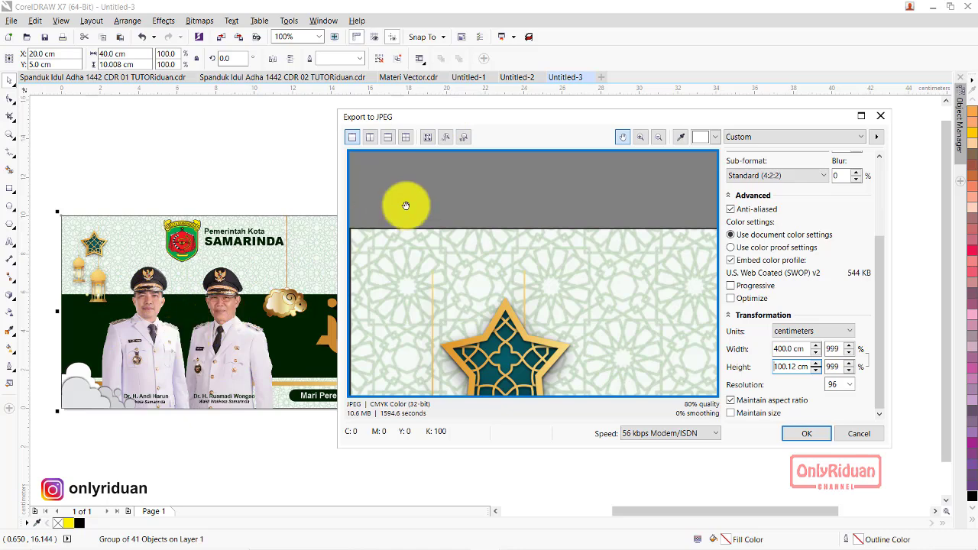
{"action": "left_click_drag", "start_coordinate": [484, 122], "coordinate": [365, 117]}
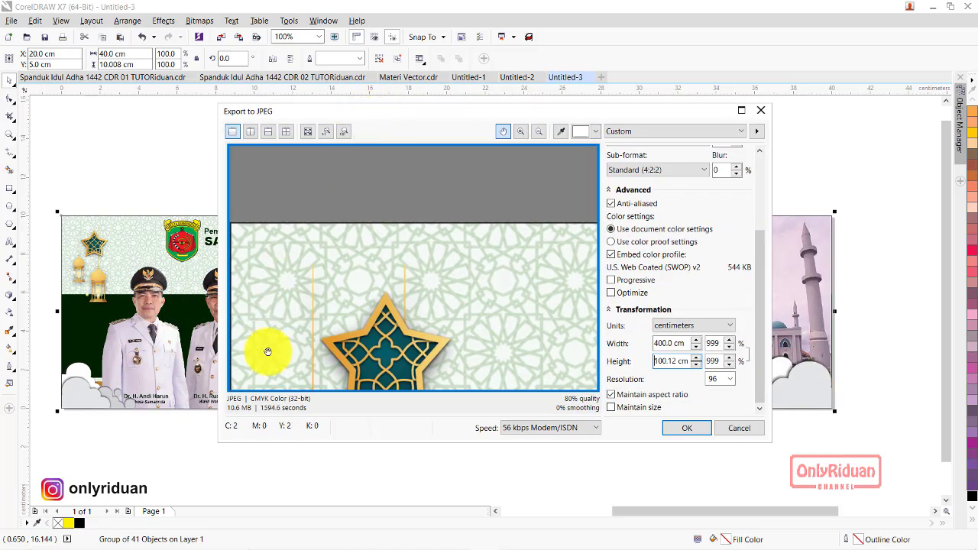
{"action": "left_click", "coordinate": [692, 429]}
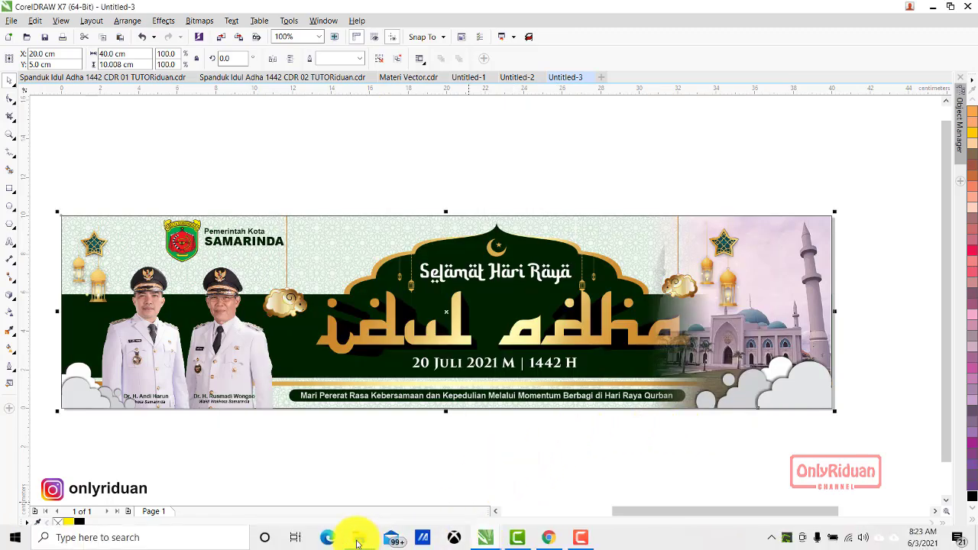
Browse to D:\Idul Adha 2021\Materi Spanduk and open 'Spanduk 1x3m 1 Lembar MA.jpg'
{"action": "left_click", "coordinate": [359, 545]}
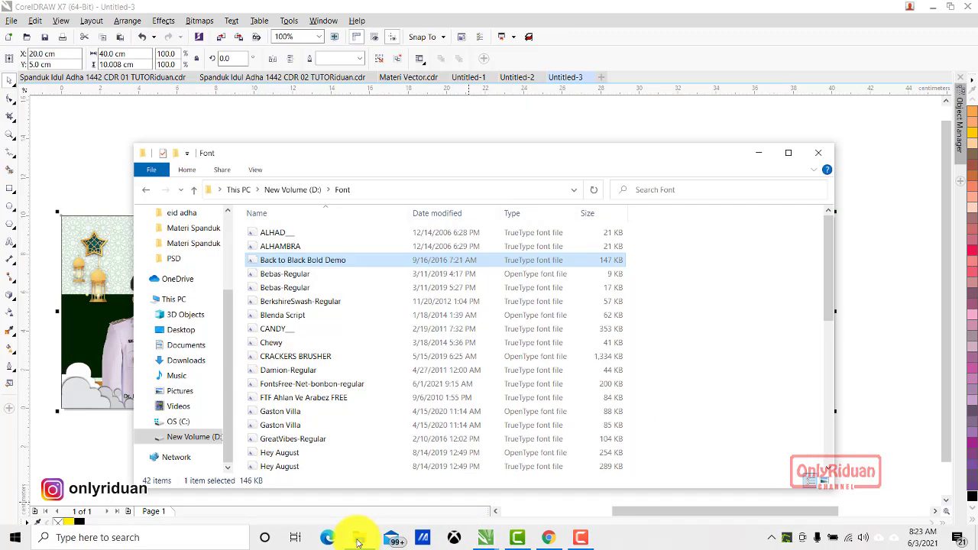
{"action": "left_click", "coordinate": [195, 437]}
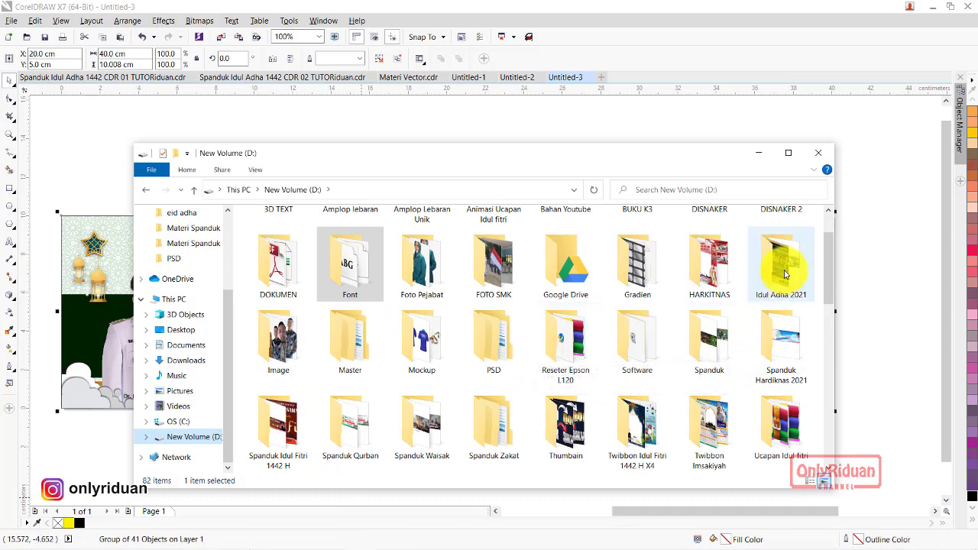
{"action": "double_click", "coordinate": [781, 267]}
{"action": "left_click", "coordinate": [296, 233]}
{"action": "double_click", "coordinate": [297, 233]}
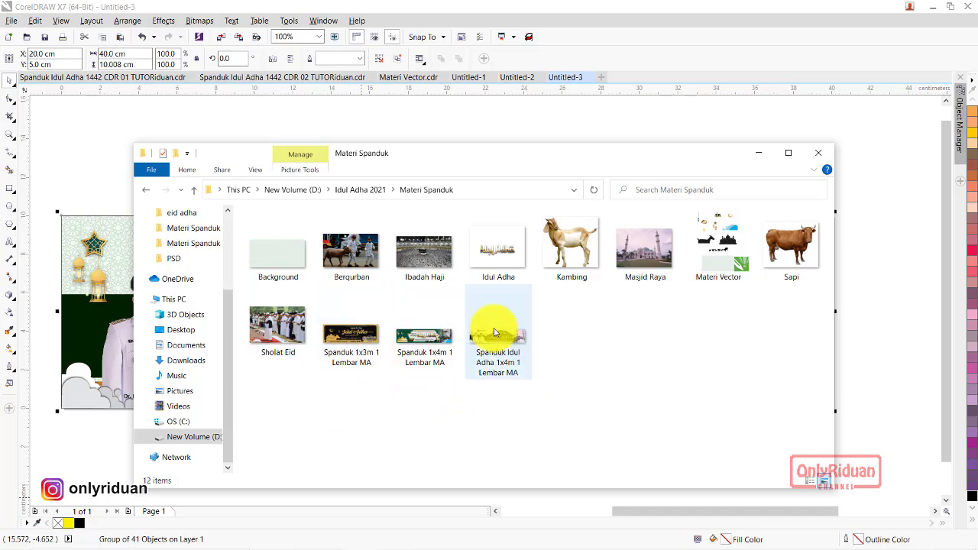
{"action": "double_click", "coordinate": [344, 344]}
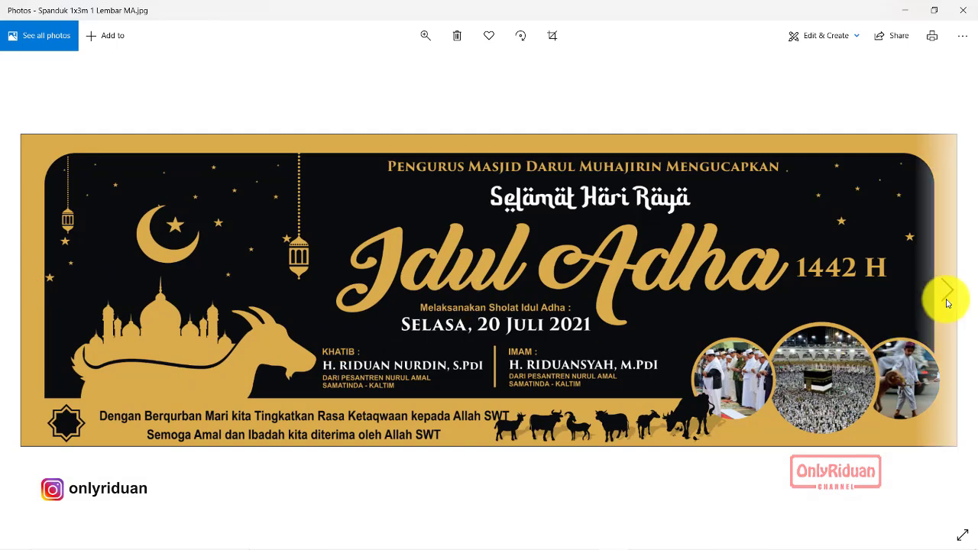
Step through the next two exported banners in Photos, then close Photos and minimize Explorer
{"action": "left_click", "coordinate": [946, 292]}
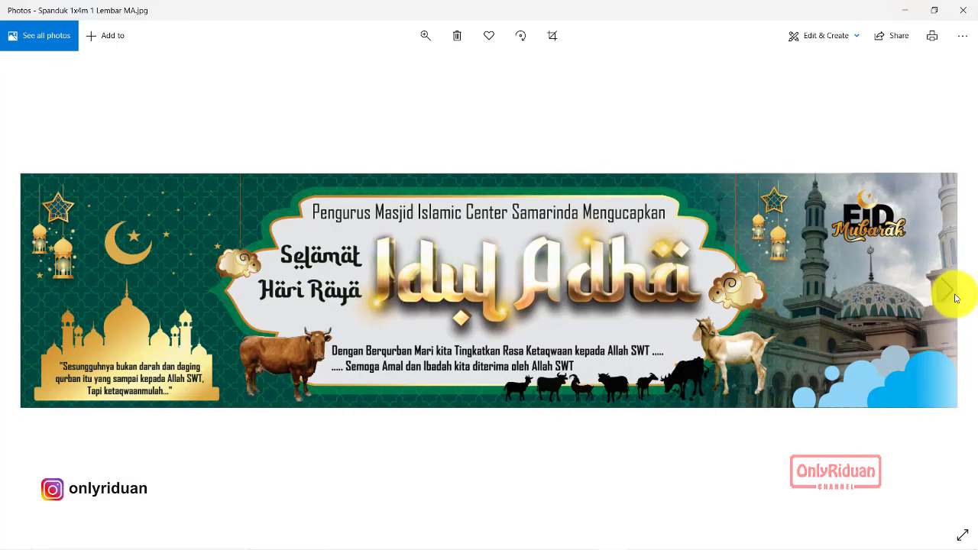
{"action": "left_click", "coordinate": [948, 293]}
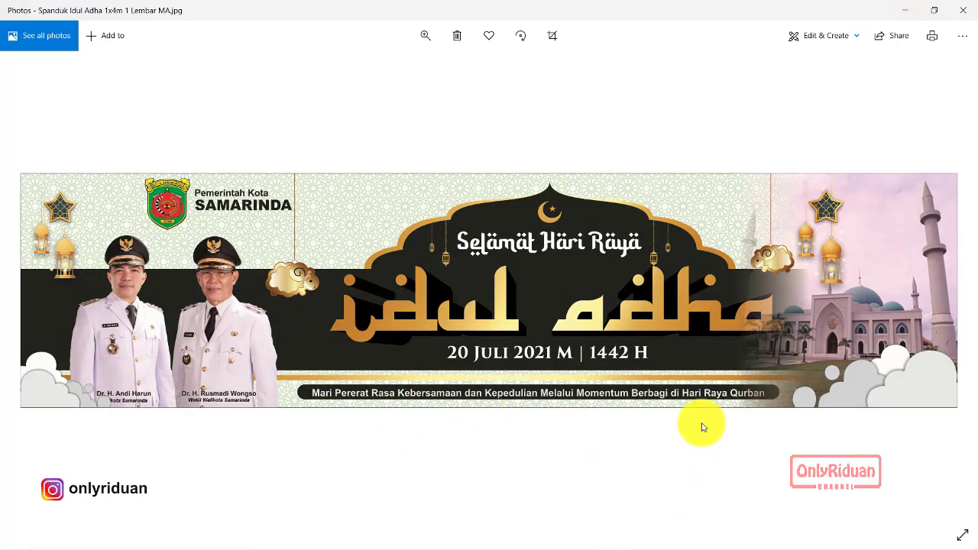
{"action": "left_click", "coordinate": [962, 13]}
{"action": "left_click", "coordinate": [757, 153]}
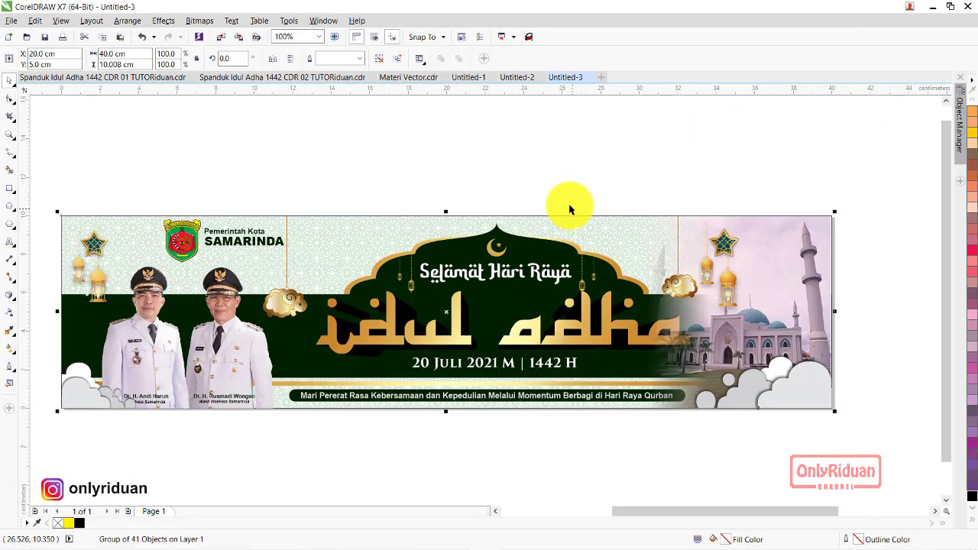